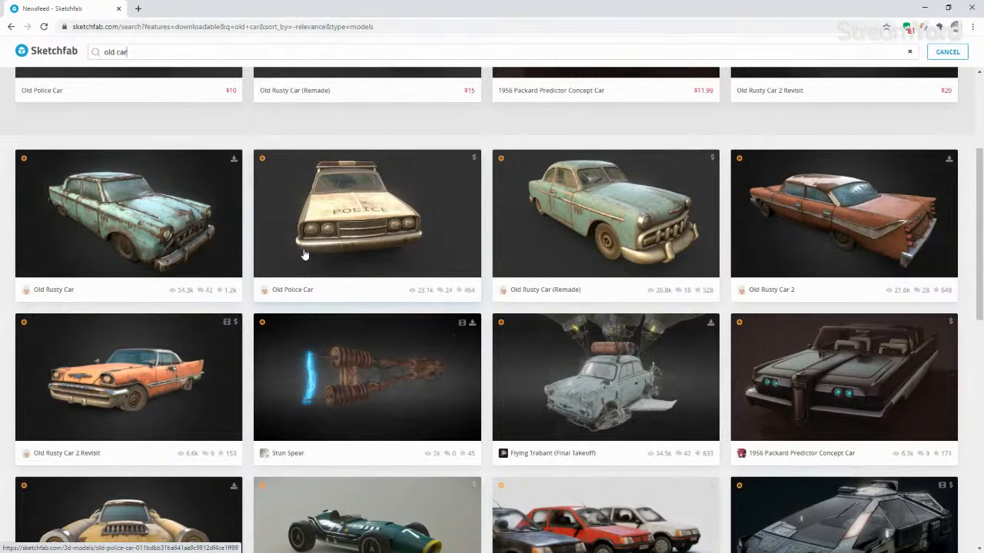
Open the free Old Rusty Car model from the results, inspect it in 3D and open its download options
click(143, 226)
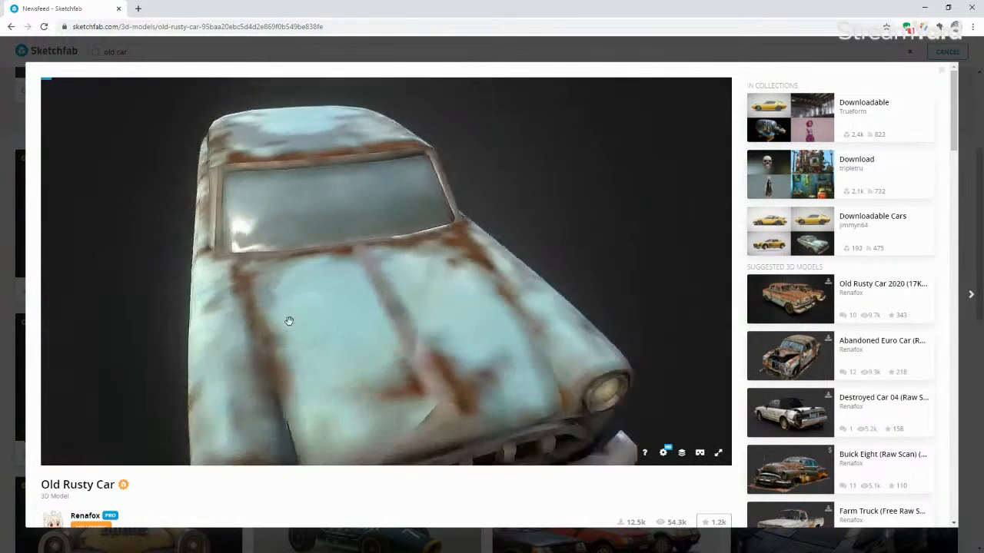
drag(297, 331, 320, 321)
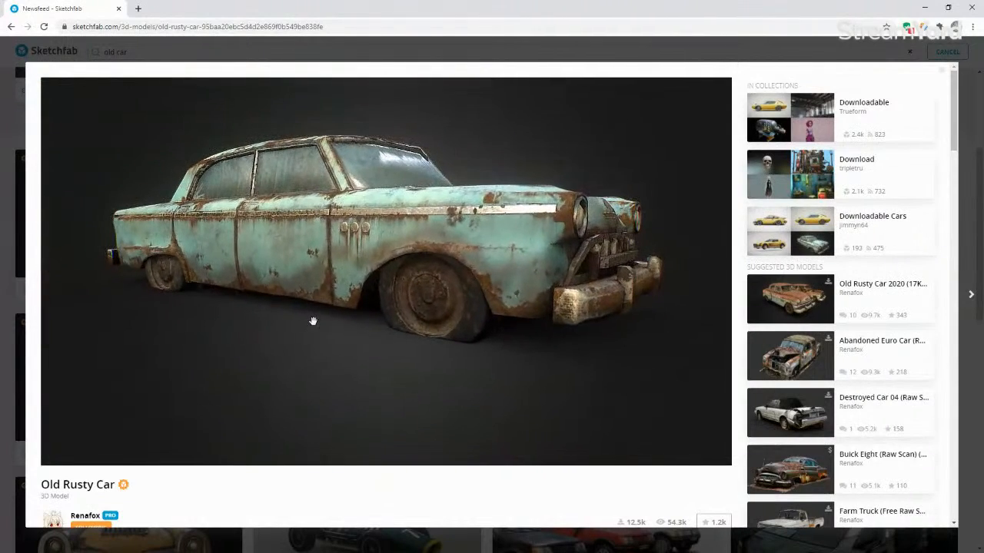
scroll(38, 457, down, 1)
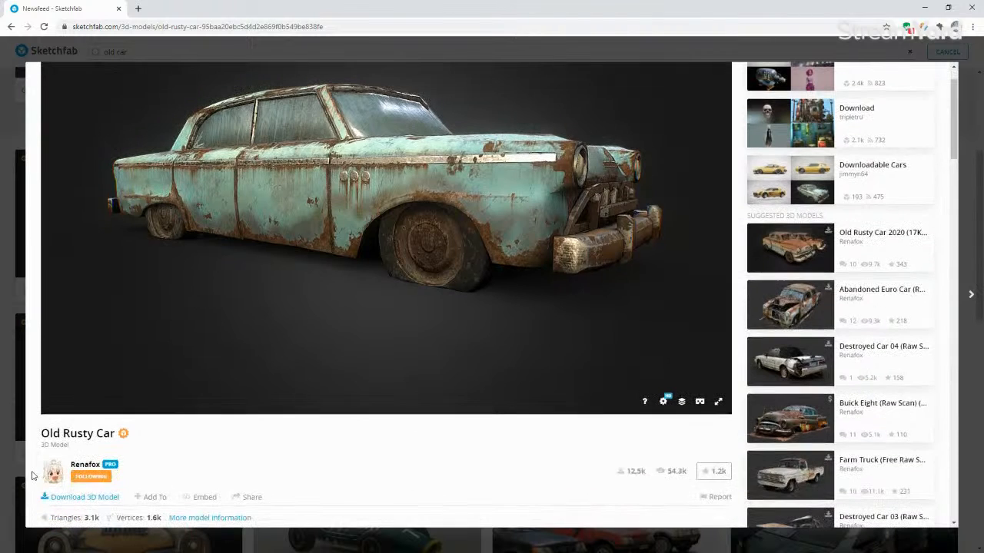
click(81, 498)
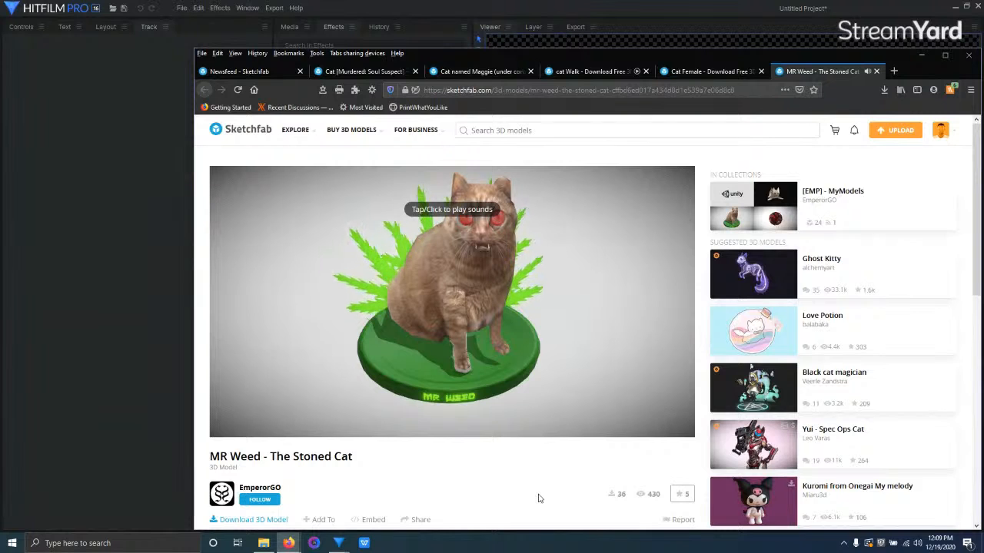
Inspect the MR Weed cat model, close its page and examine the Cat Female model
drag(557, 280, 573, 192)
click(876, 71)
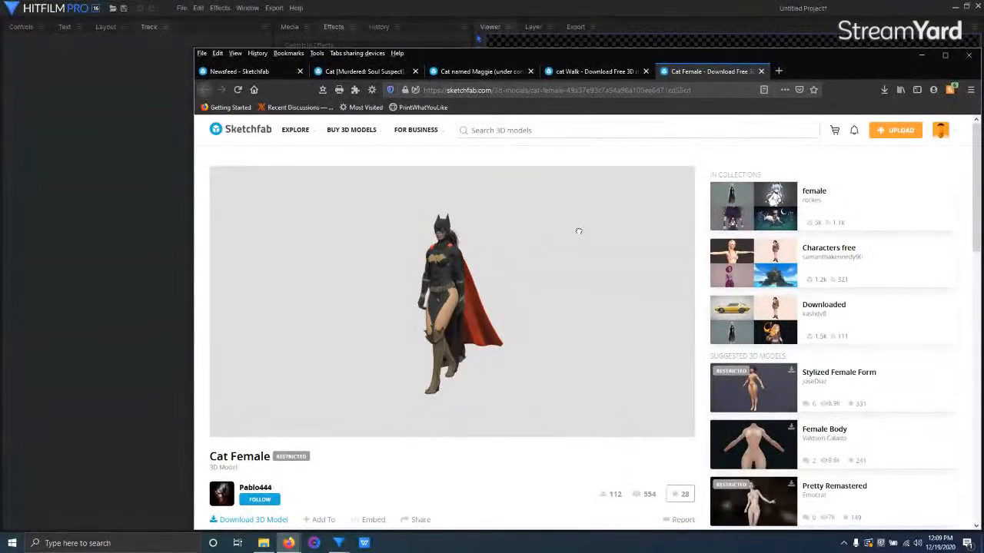
drag(550, 261, 535, 292)
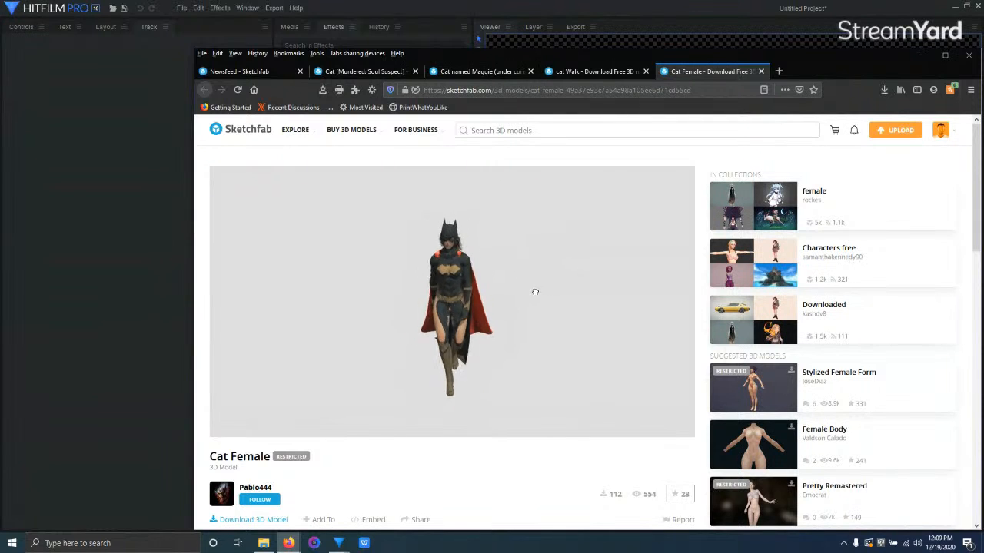
click(611, 69)
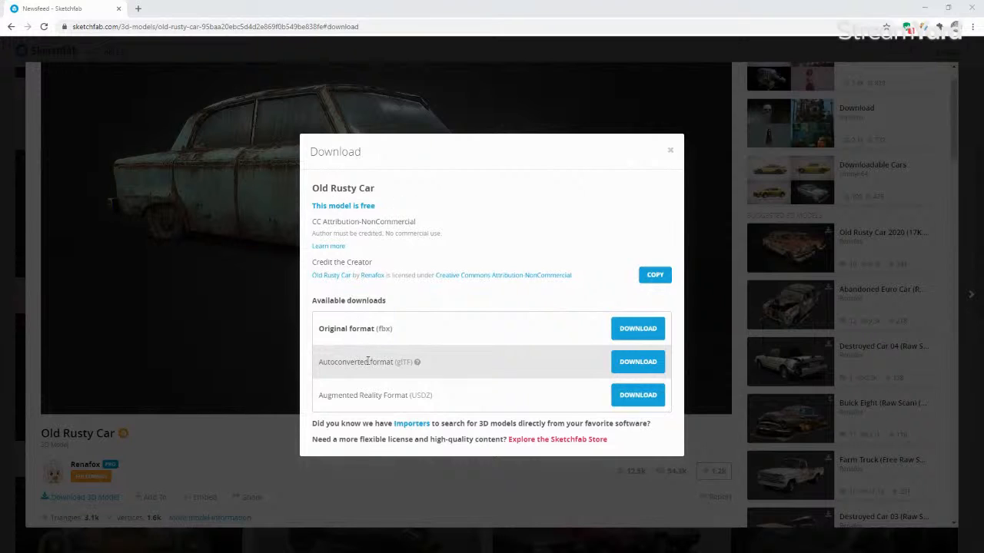
Download Old Rusty Car in the autoconverted glTF format and paste its creator credit into Notepad, split into separate paragraphs
click(651, 362)
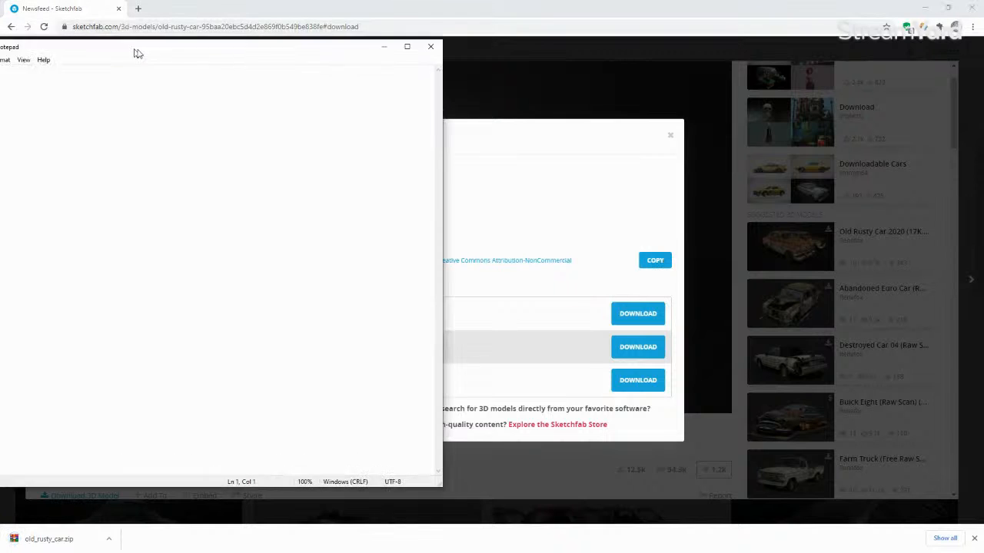
text("Old Rusty Car" by Renafox is licensed under Creative Commons Attribution-NonCommercial. https://skfb.ly/LzRy To view a copy of this license, visit http://creativecommons.org/licenses/by-nc/4.0/.)
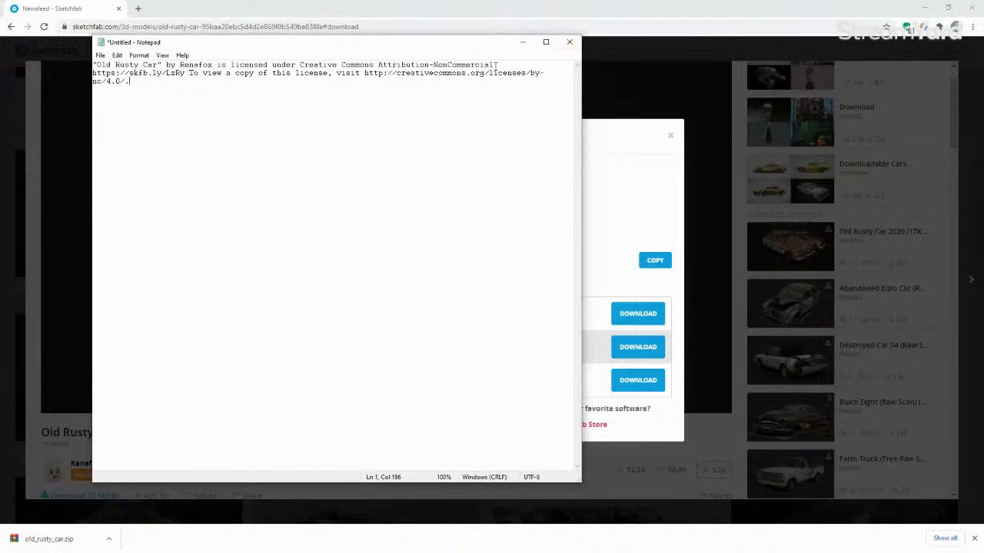
key(Return)
key(Return)
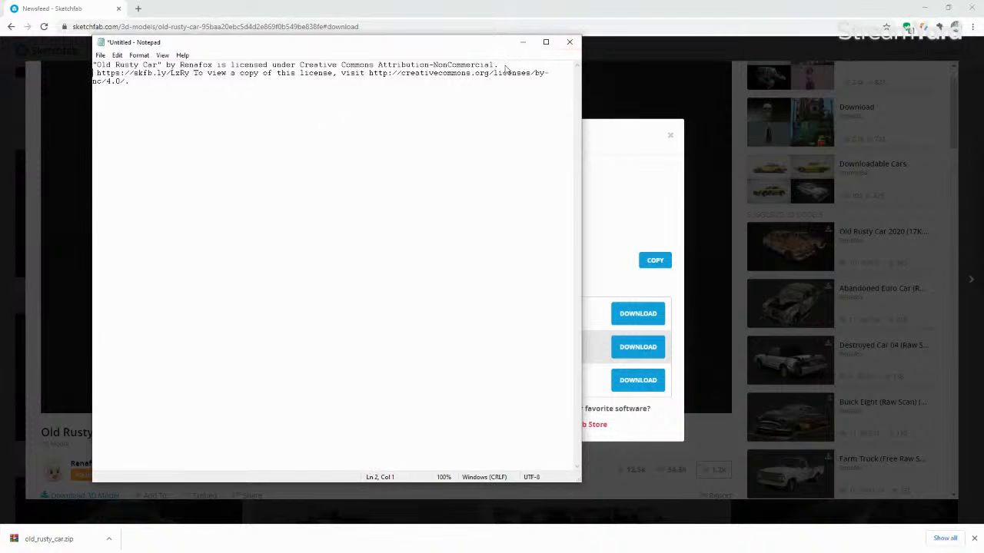
key(Delete)
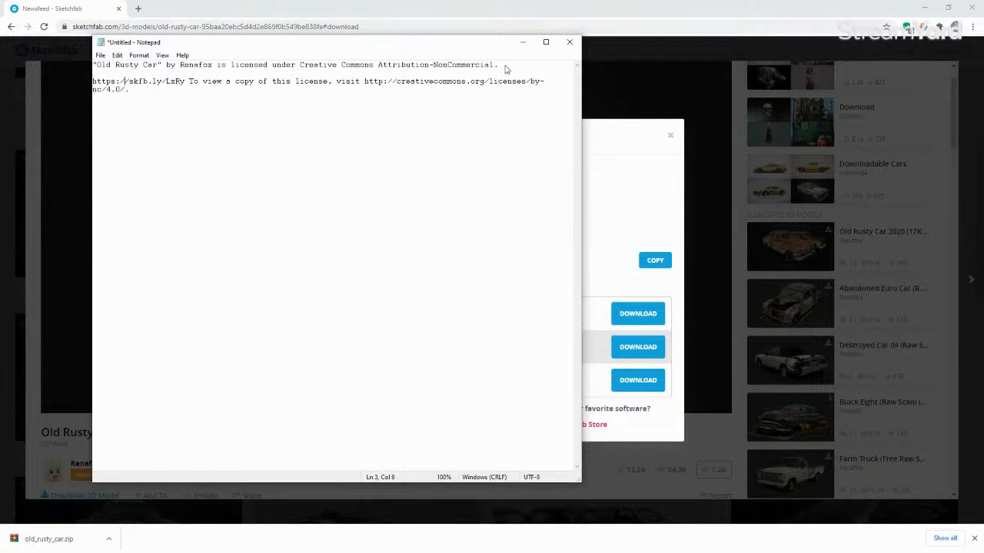
key(Return)
key(Return)
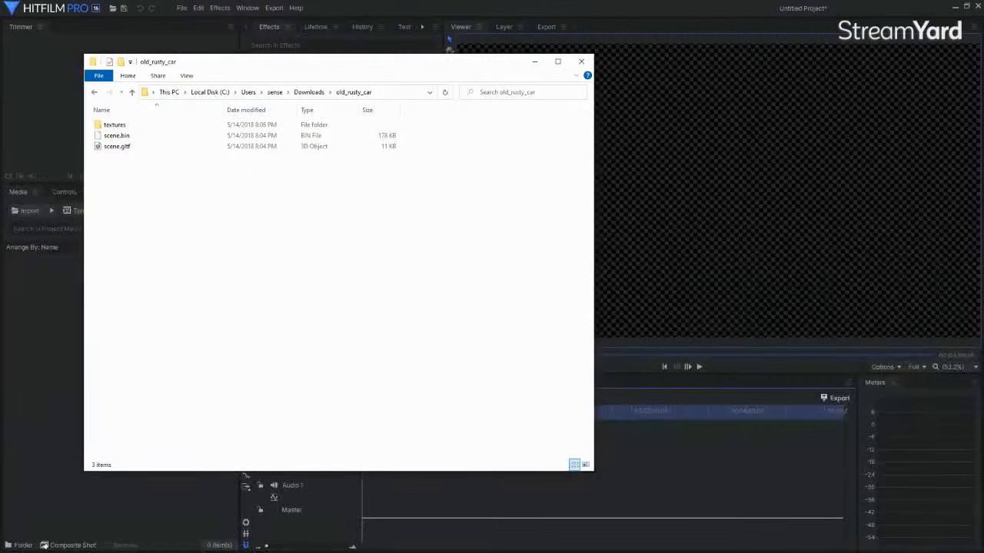
Look through the textures folder inside old_rusty_car, return to the parent folder and switch to HitFilm Pro
double_click(119, 125)
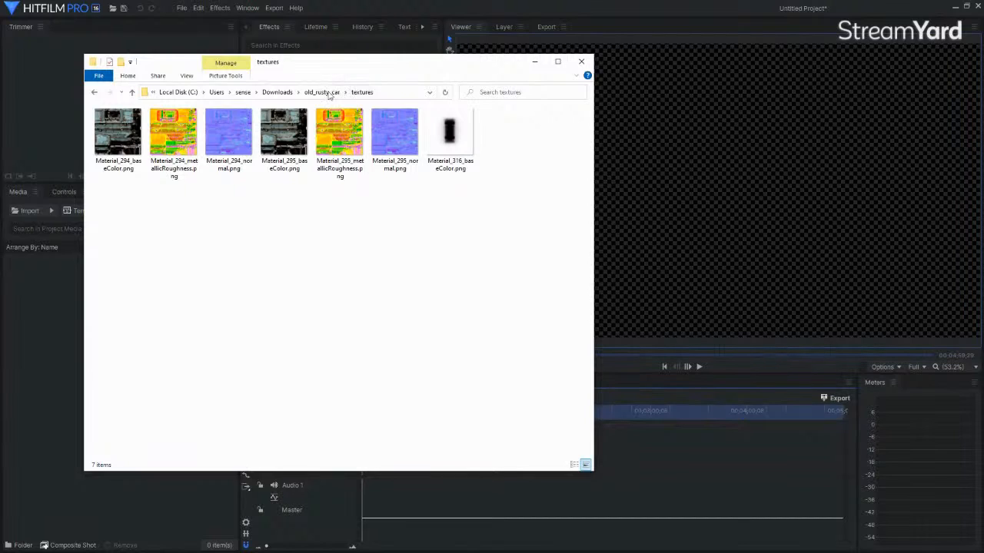
click(338, 91)
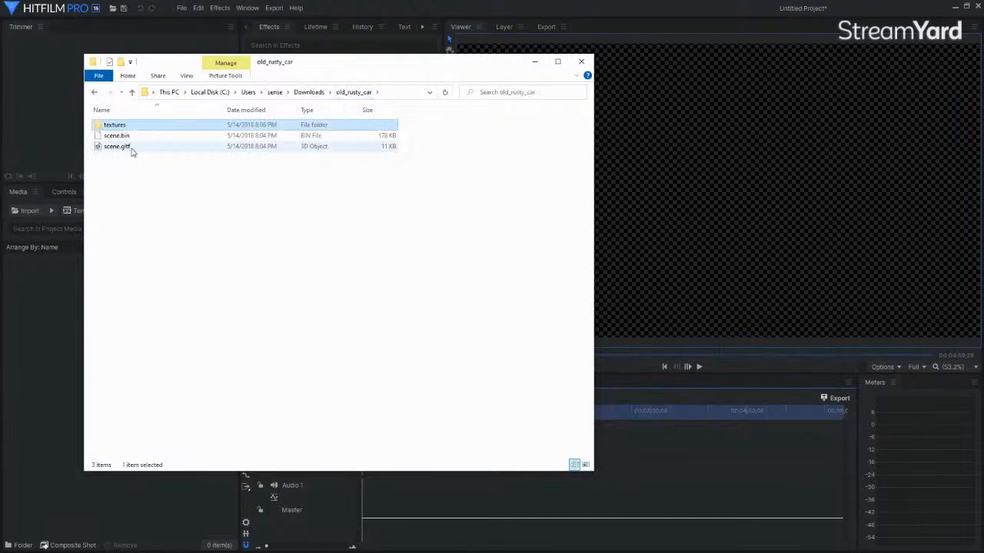
click(431, 12)
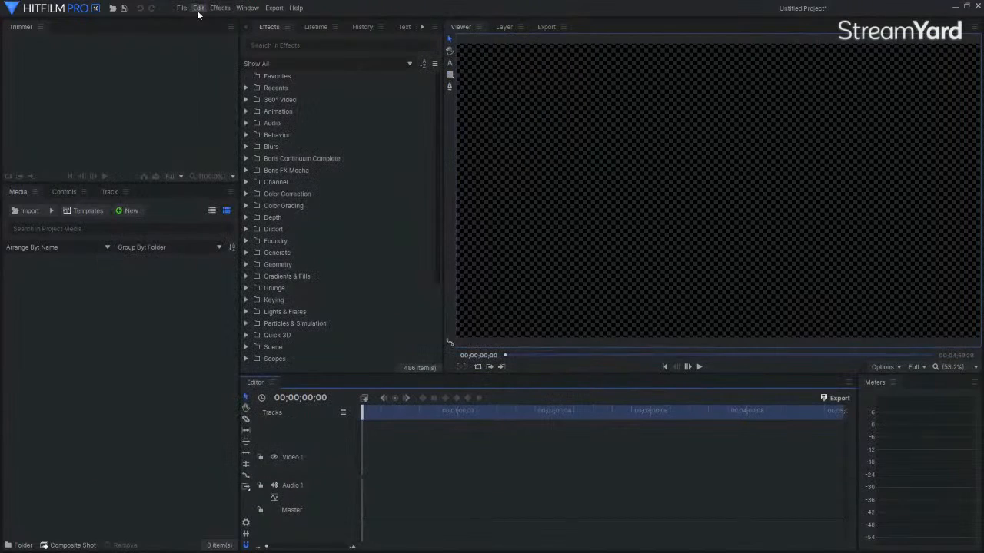
Import scene.gltf from the old_rusty_car folder in Downloads as a 3D model
click(55, 209)
click(68, 259)
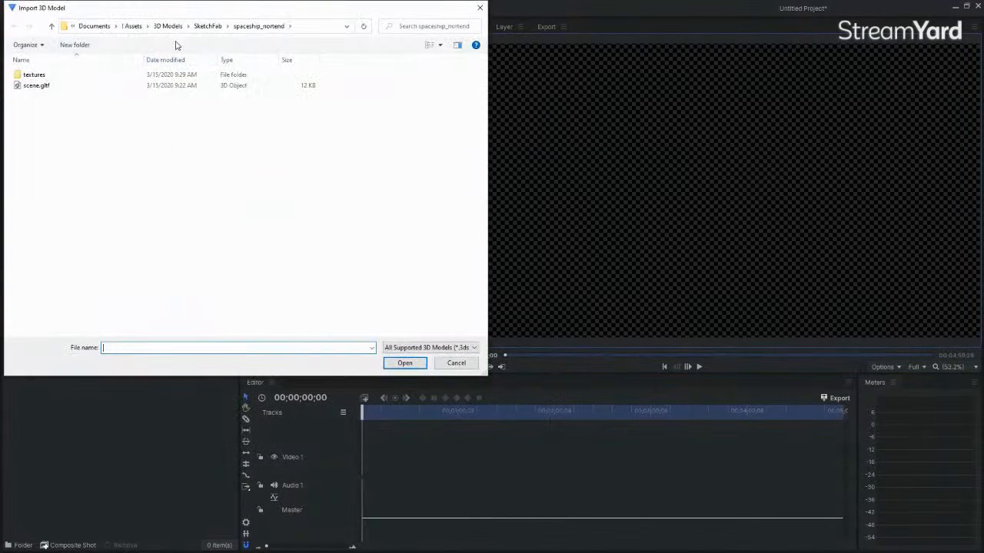
click(96, 27)
click(93, 27)
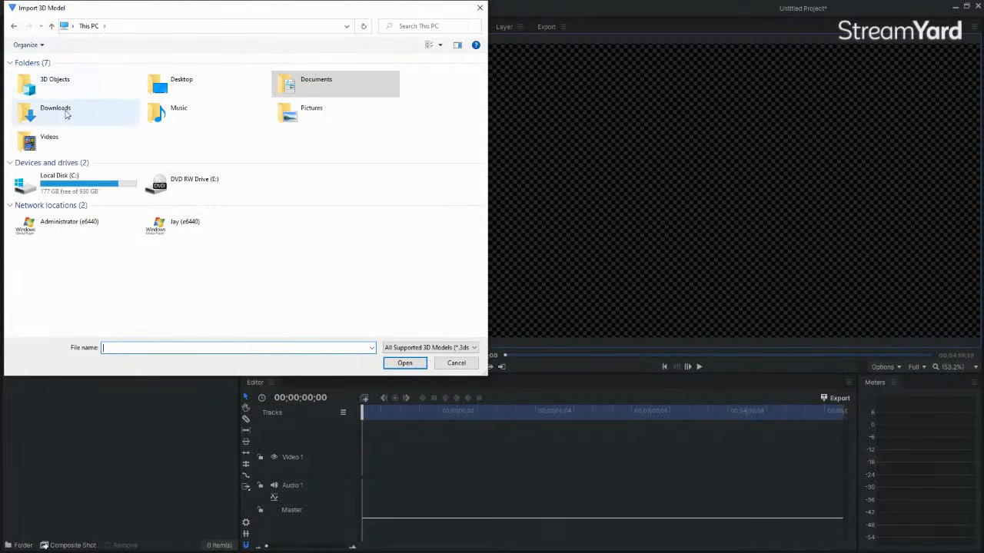
double_click(66, 113)
double_click(66, 114)
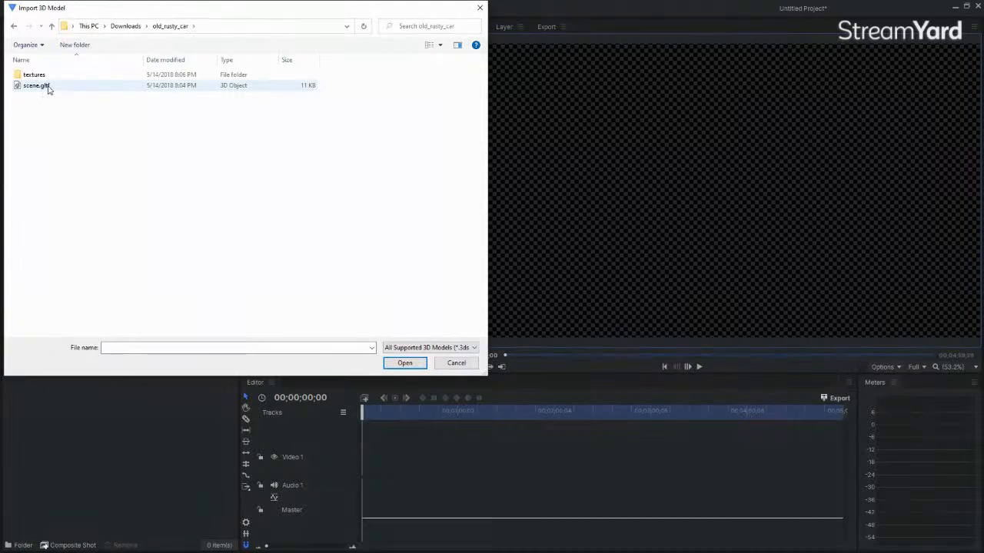
double_click(36, 86)
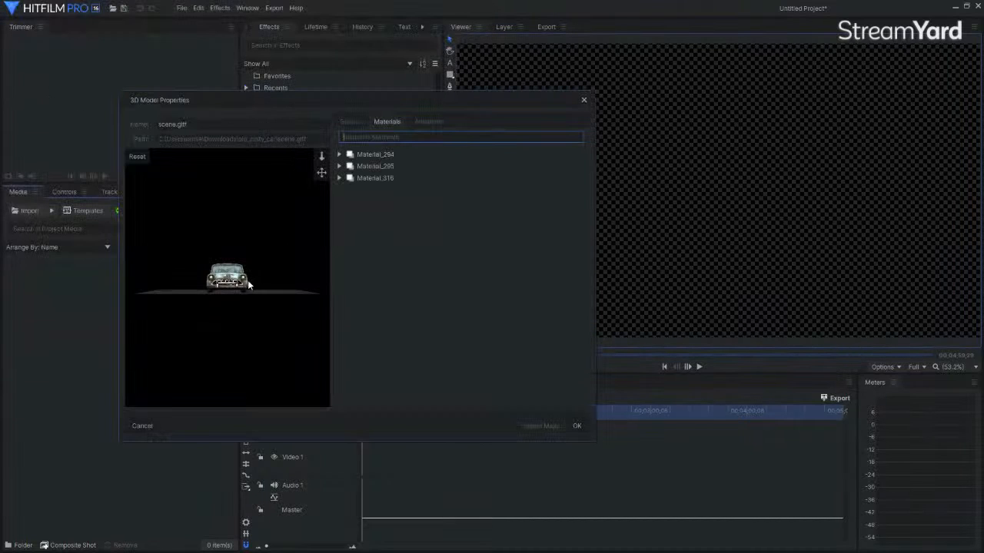
Examine the car in the model preview and identify the surfaces that use Material_294 and Material_295
drag(244, 301, 263, 266)
scroll(268, 313, up, 3)
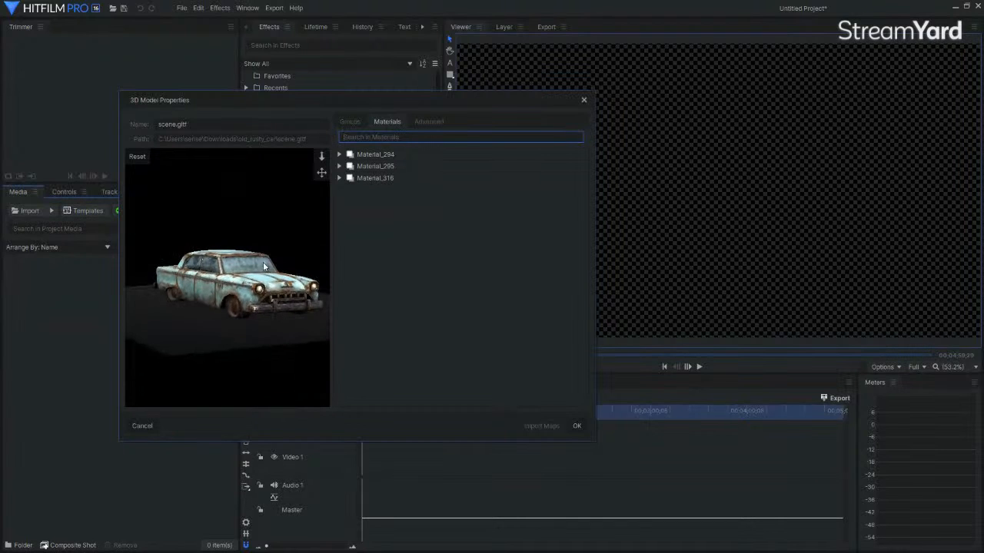
click(376, 155)
click(375, 165)
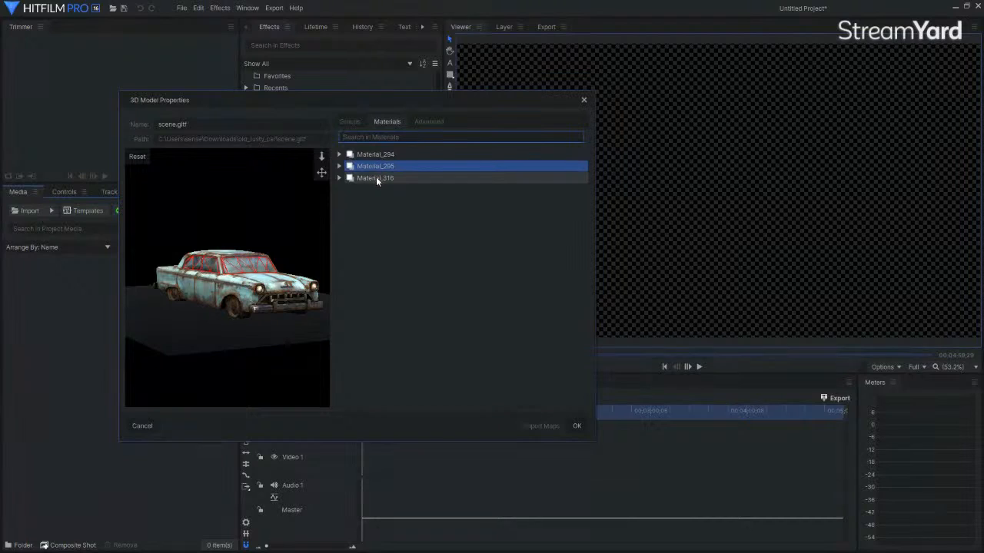
Hide the ground plane beneath the car by setting the opacity of Material_316 to 0%
click(375, 178)
click(339, 177)
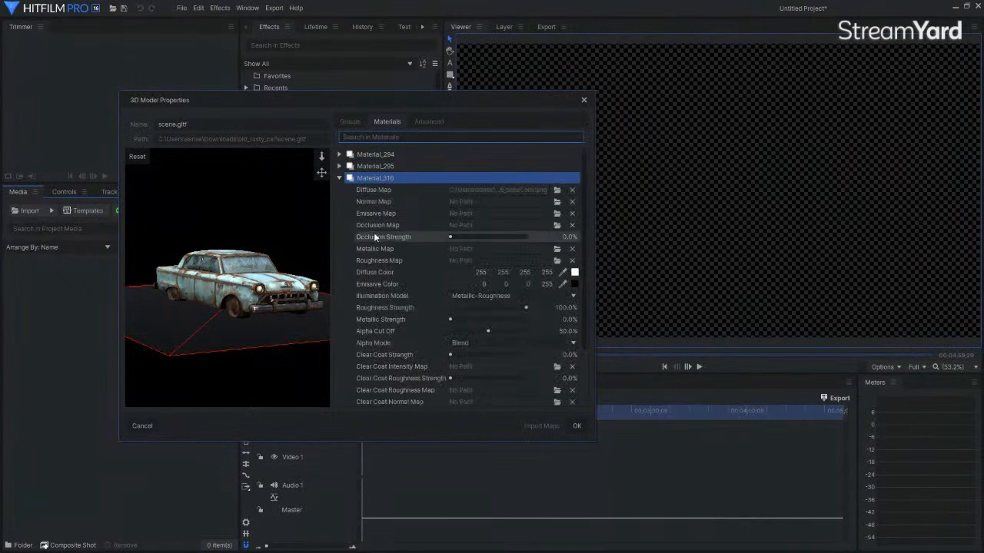
scroll(374, 237, down, 3)
drag(569, 400, 564, 398)
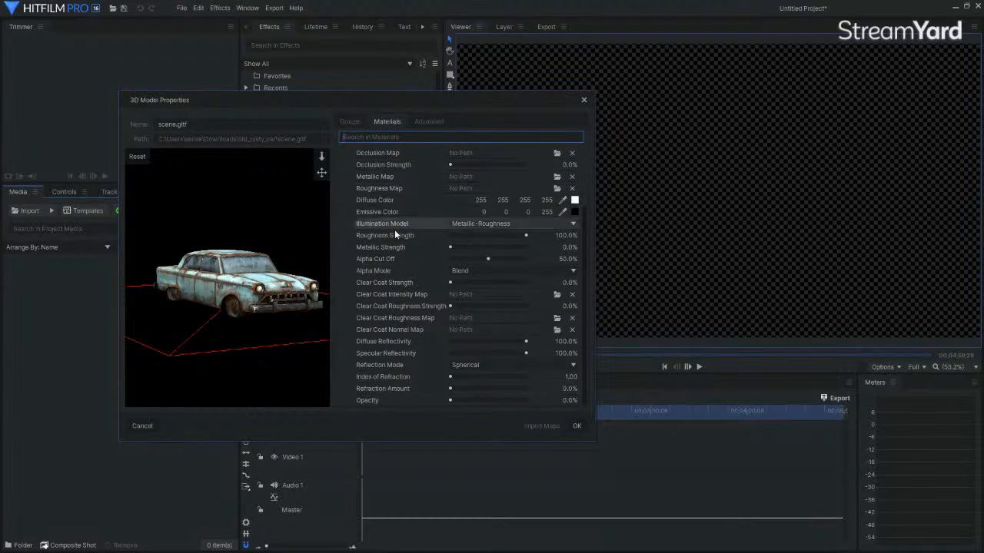
scroll(410, 230, up, 3)
click(339, 178)
Check the surfaces and map settings of Material_294 and Material_295, and accept the 3D model properties
click(373, 168)
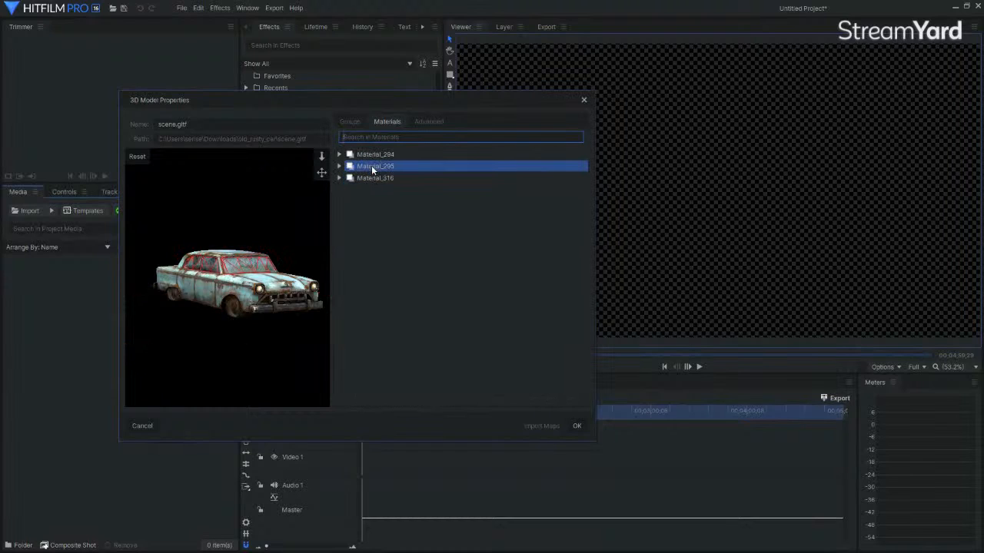
drag(287, 268, 304, 303)
click(377, 154)
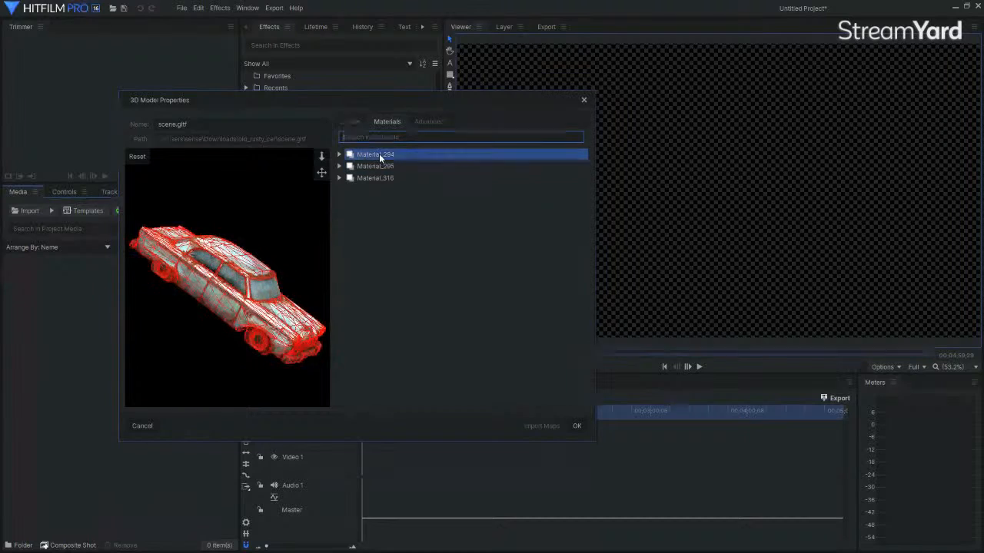
drag(195, 242, 204, 262)
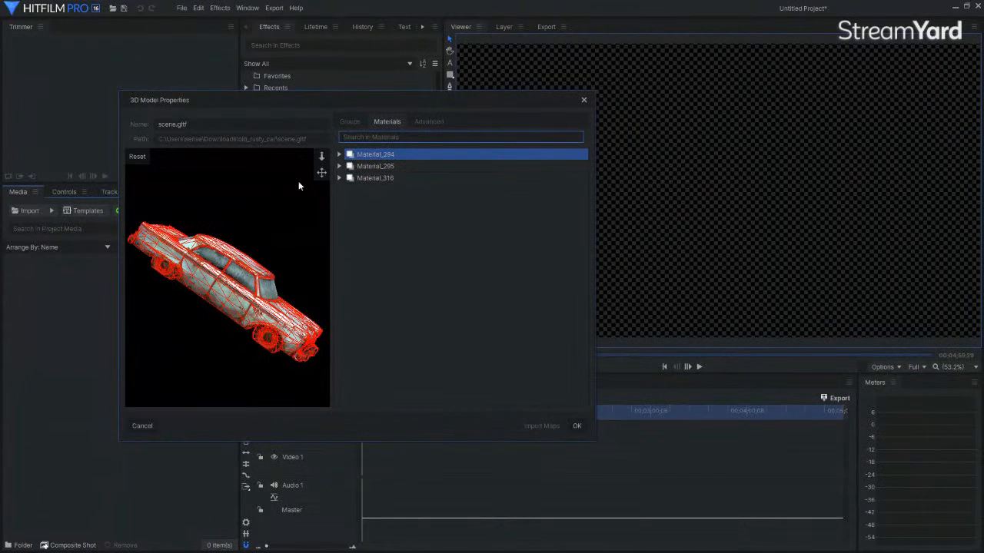
click(340, 155)
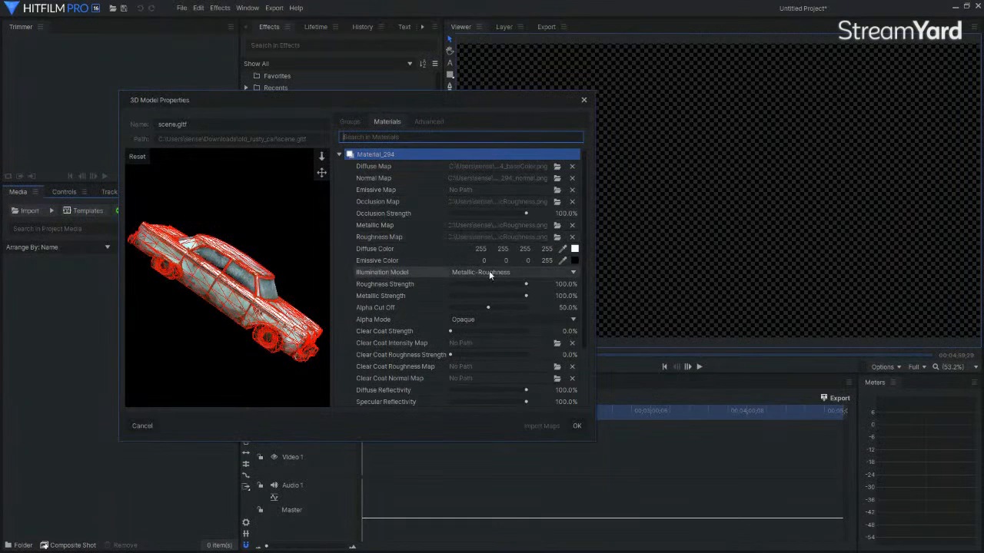
click(341, 154)
click(339, 166)
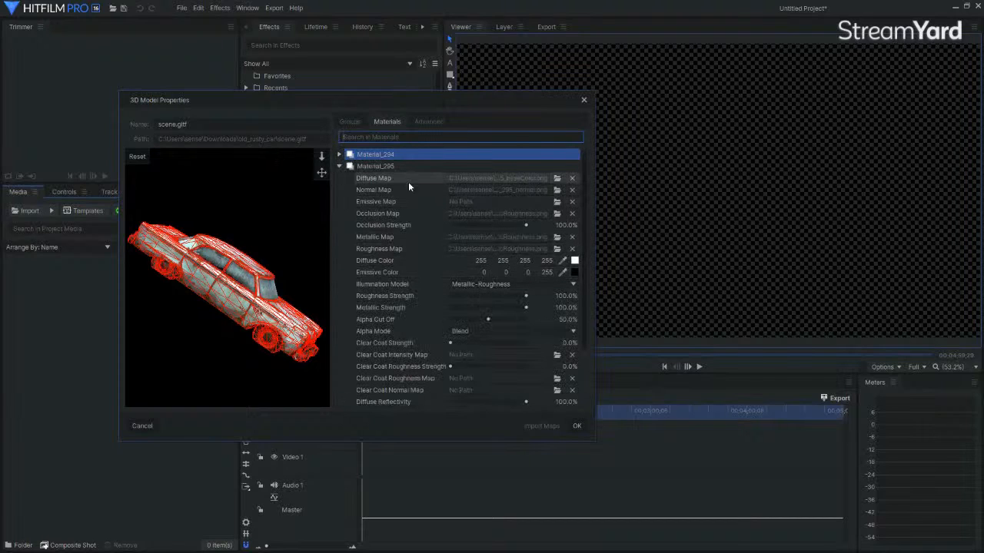
click(375, 166)
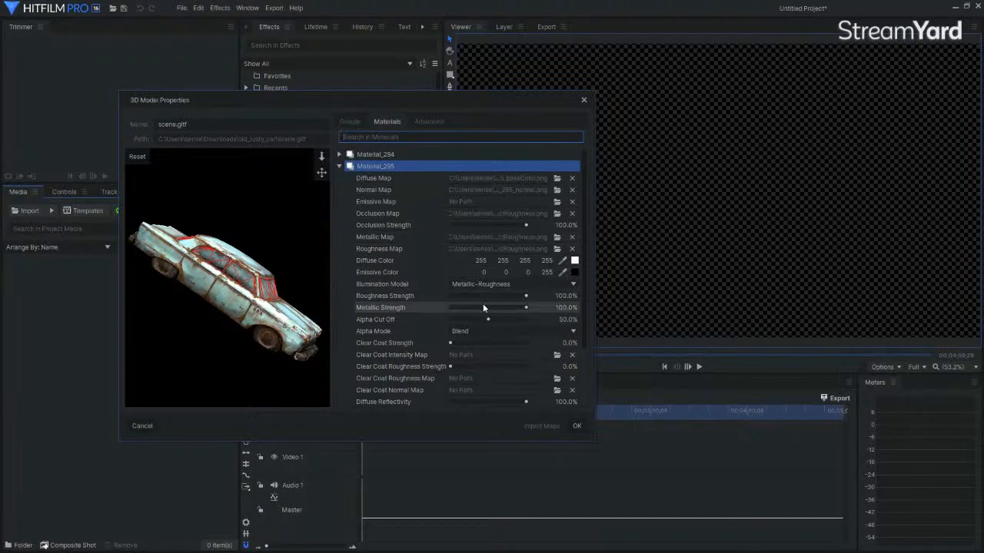
click(339, 166)
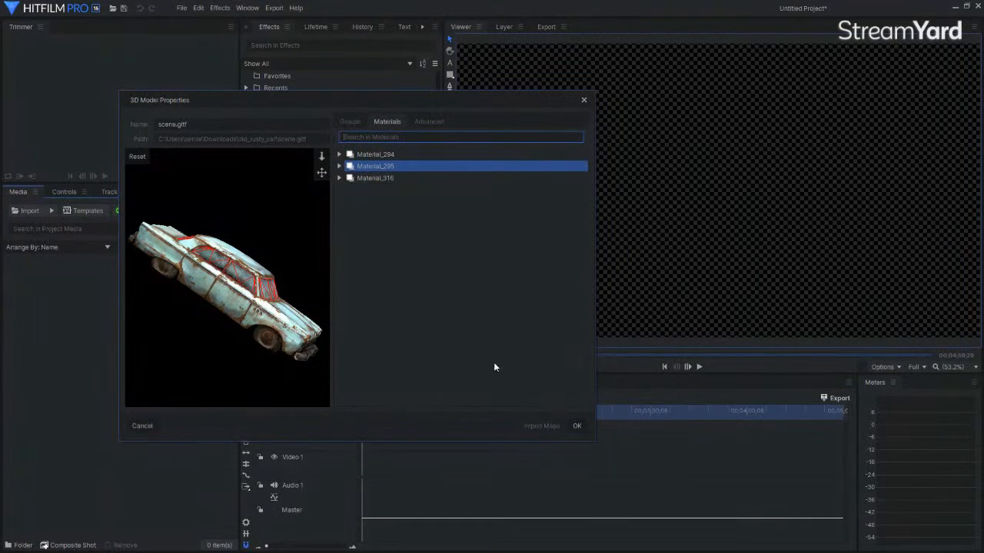
click(575, 425)
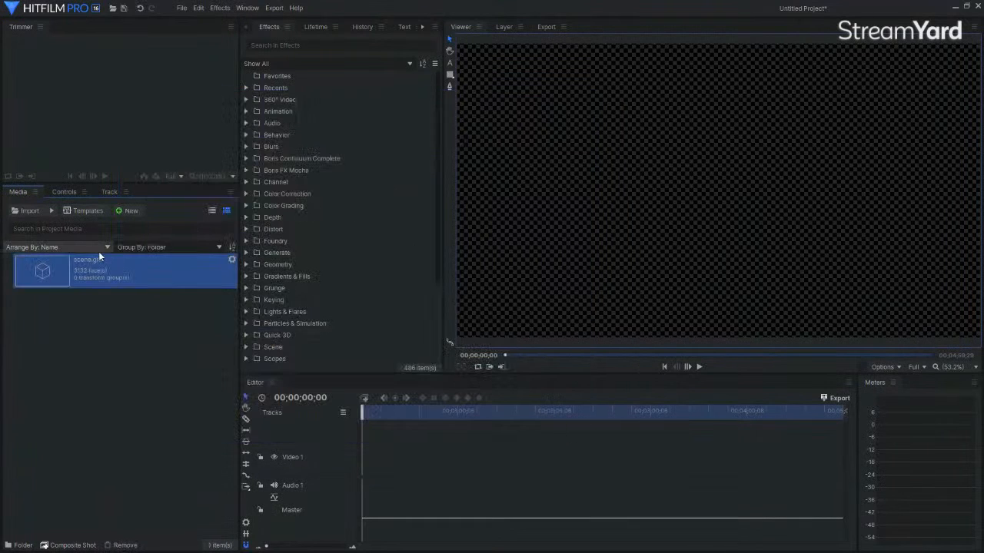
Create a 30-second 1080p Full HD composite shot at 29.97 fps and add the scene.gltf model to it
click(73, 546)
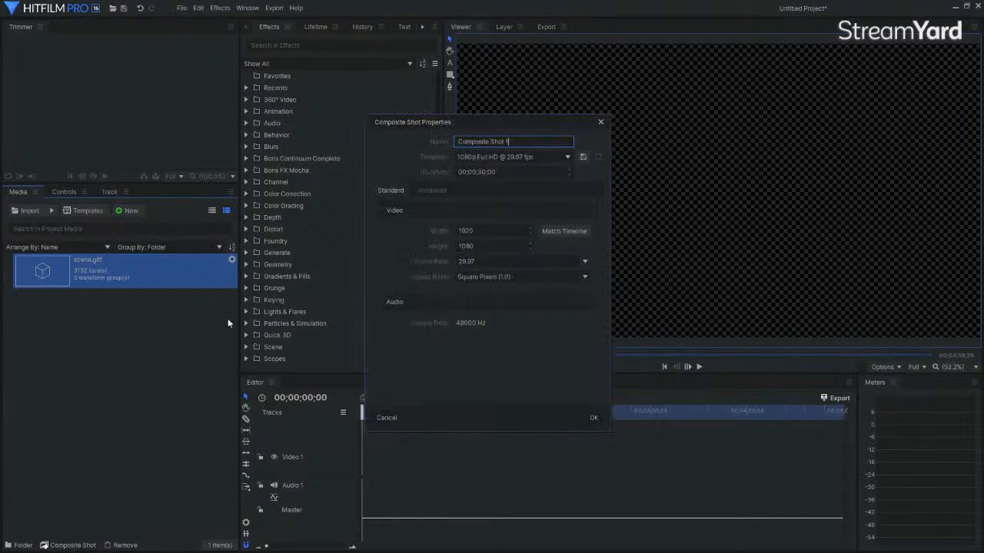
click(595, 418)
drag(64, 305, 390, 483)
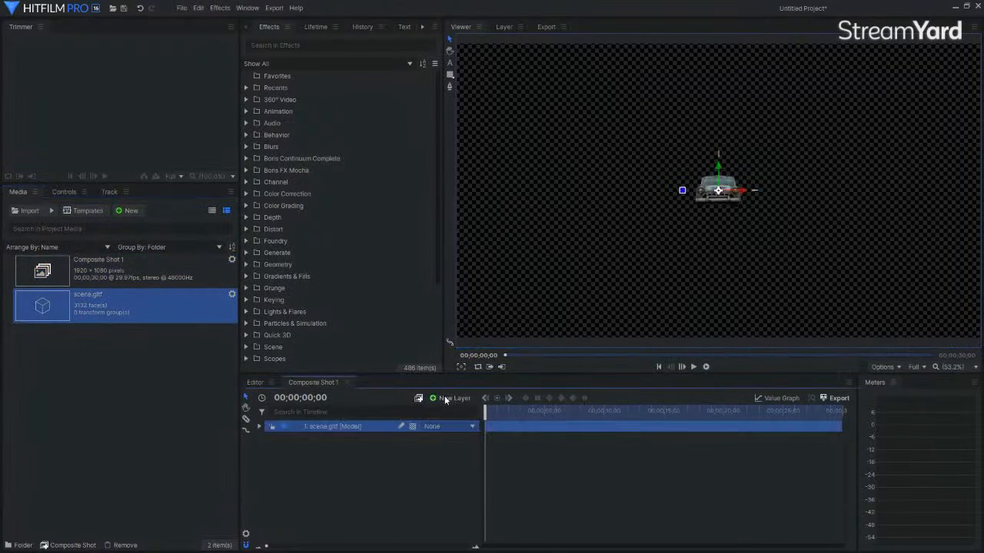
Add a new point layer to the composite shot and convert it to a 3D plane
click(446, 399)
click(452, 463)
click(412, 427)
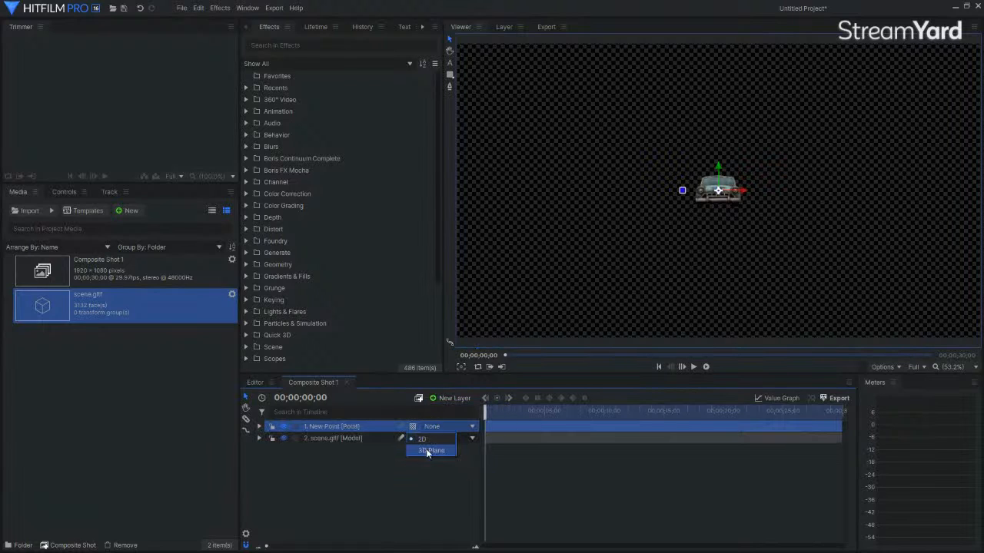
click(428, 452)
Parent the transform of scene.gltf inside the model layer's Models group to the New Point layer
click(259, 450)
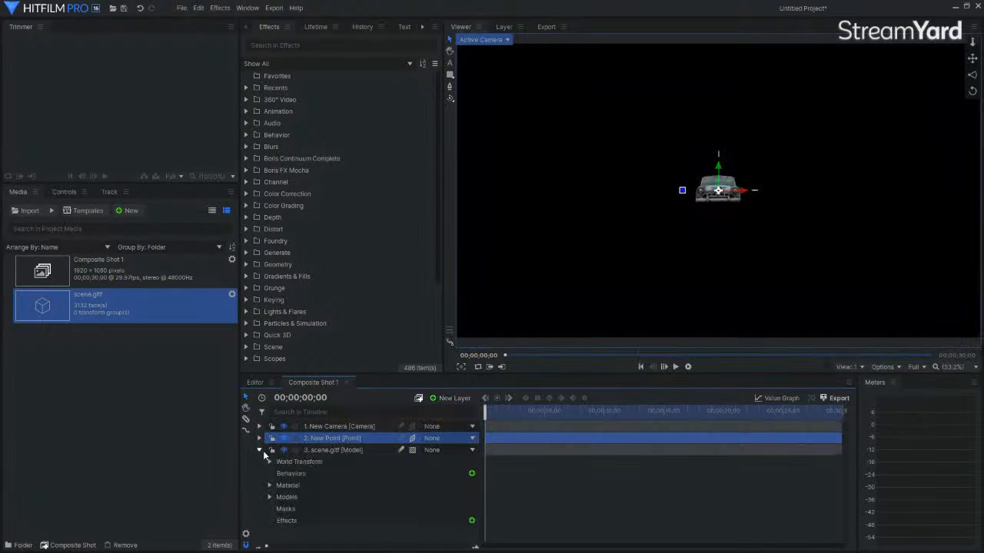
click(270, 497)
click(279, 509)
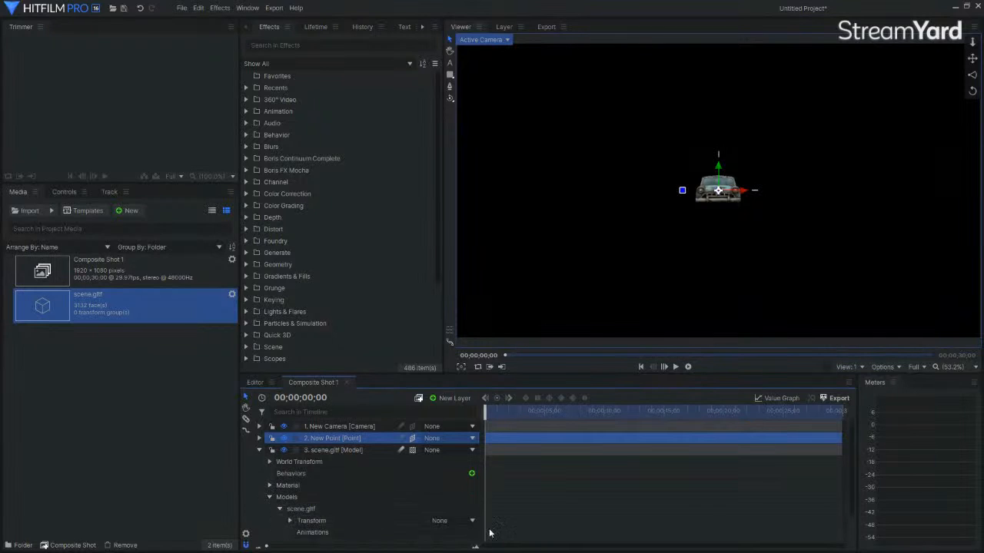
click(445, 523)
click(453, 515)
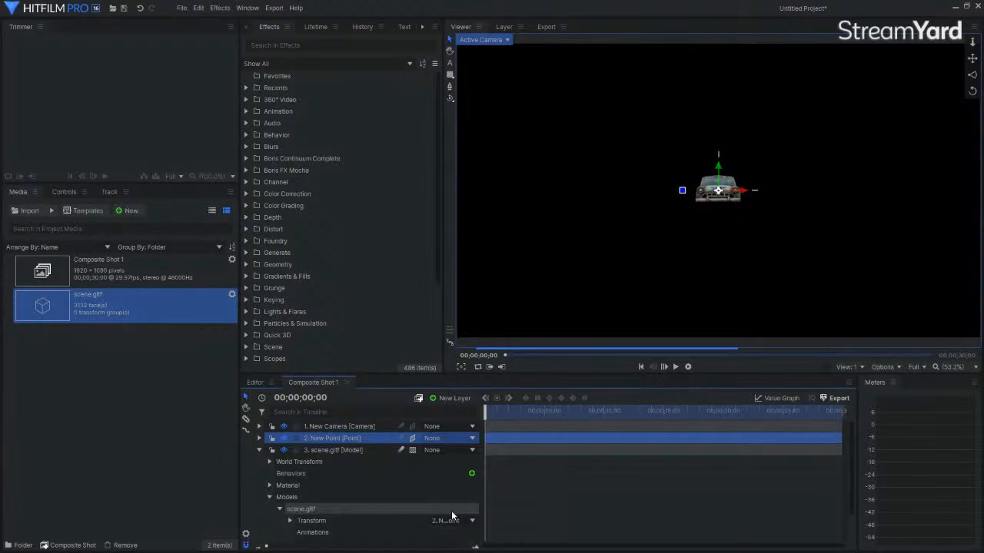
Rename the New Point layer as Control and collapse the scene.gltf layer's properties
double_click(332, 438)
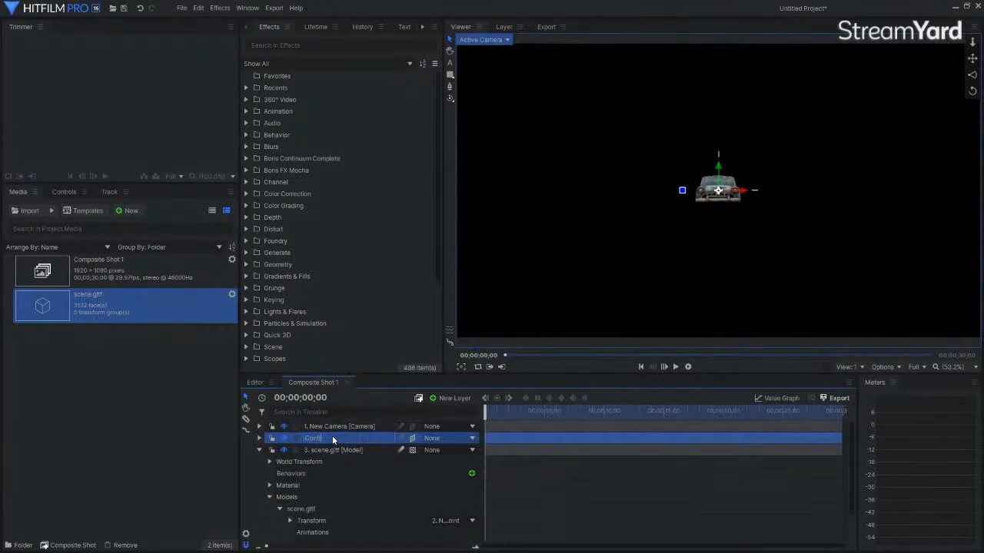
key(Return)
click(259, 450)
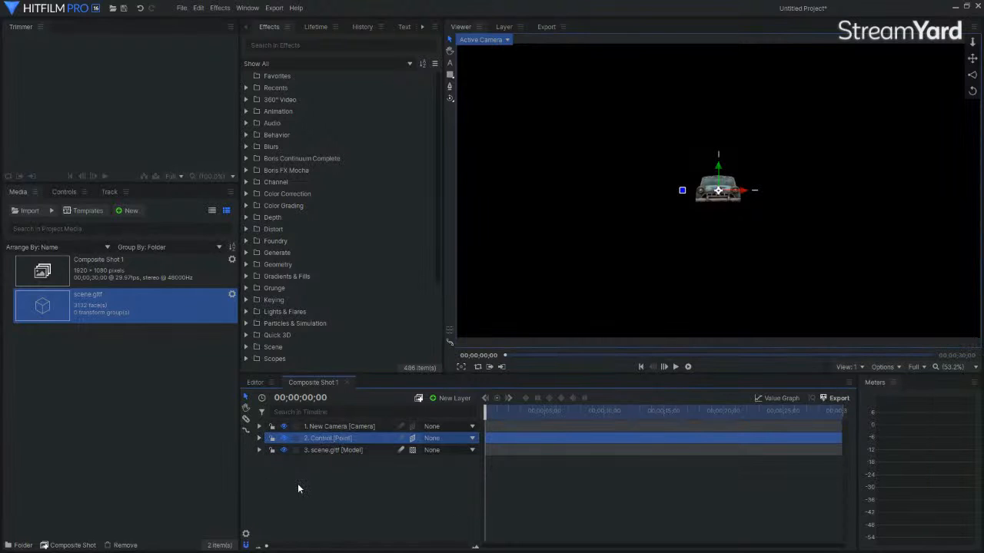
Add a new point layer above the camera and name it Camera Pivot
click(315, 428)
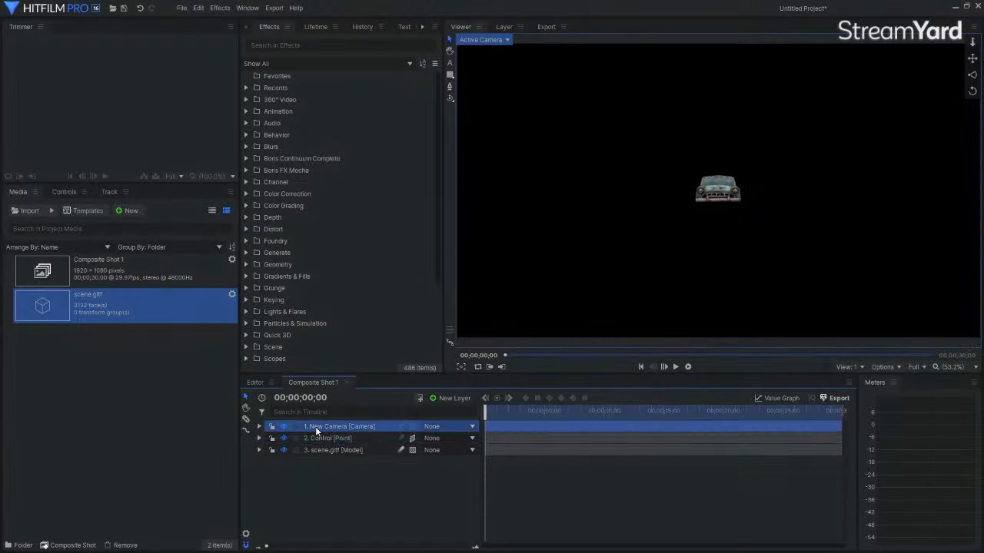
click(446, 398)
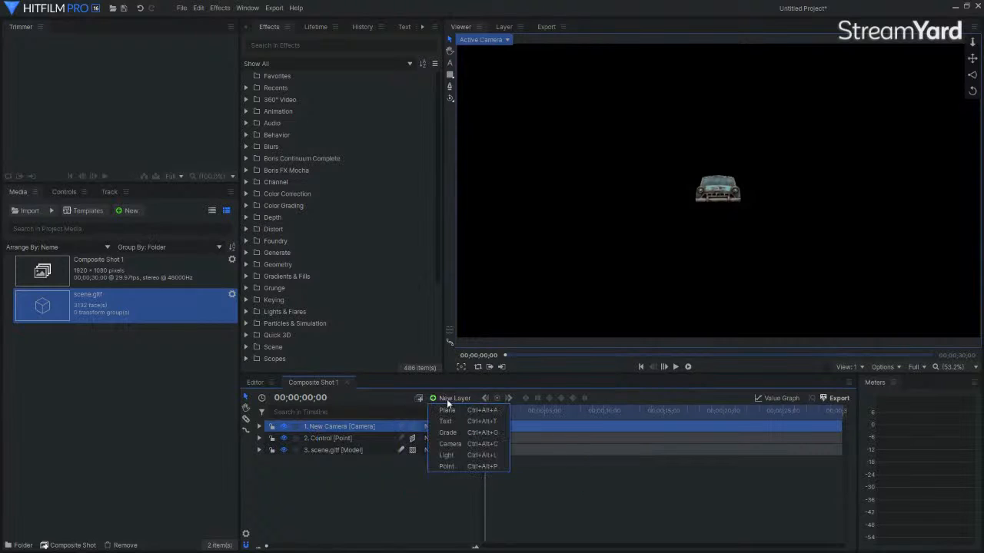
click(445, 466)
double_click(325, 425)
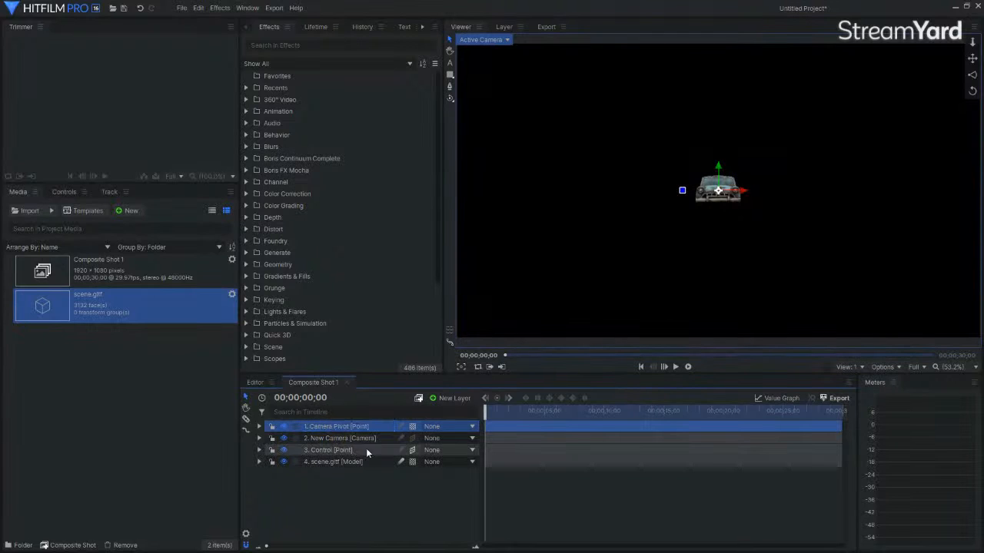
Parent New Camera to the Camera Pivot point and convert the pivot layer to 3D
click(445, 438)
click(444, 467)
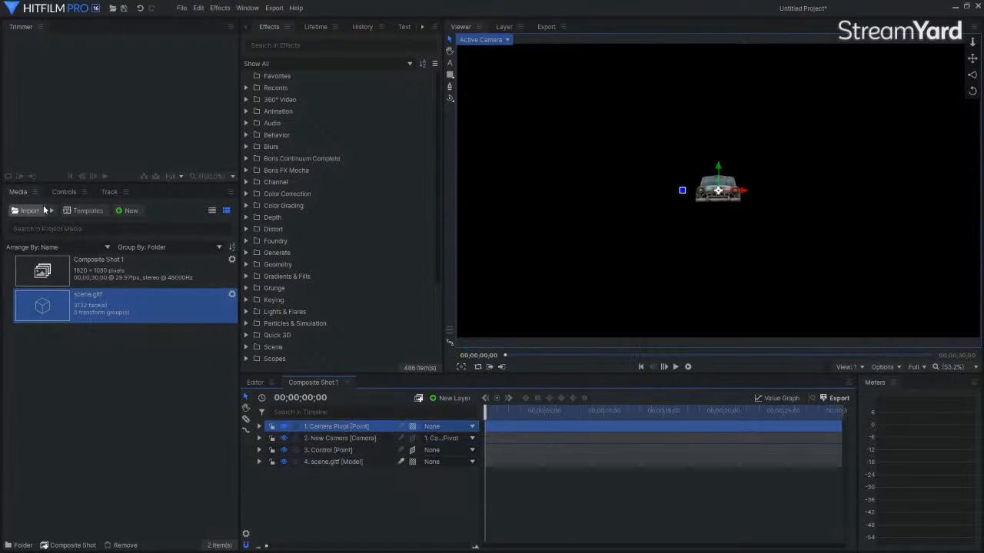
click(60, 193)
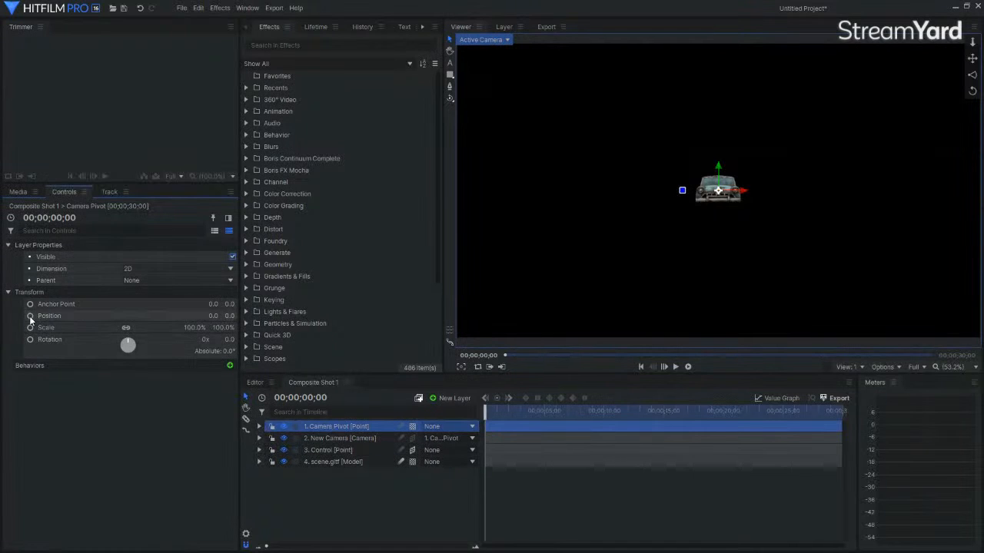
click(412, 427)
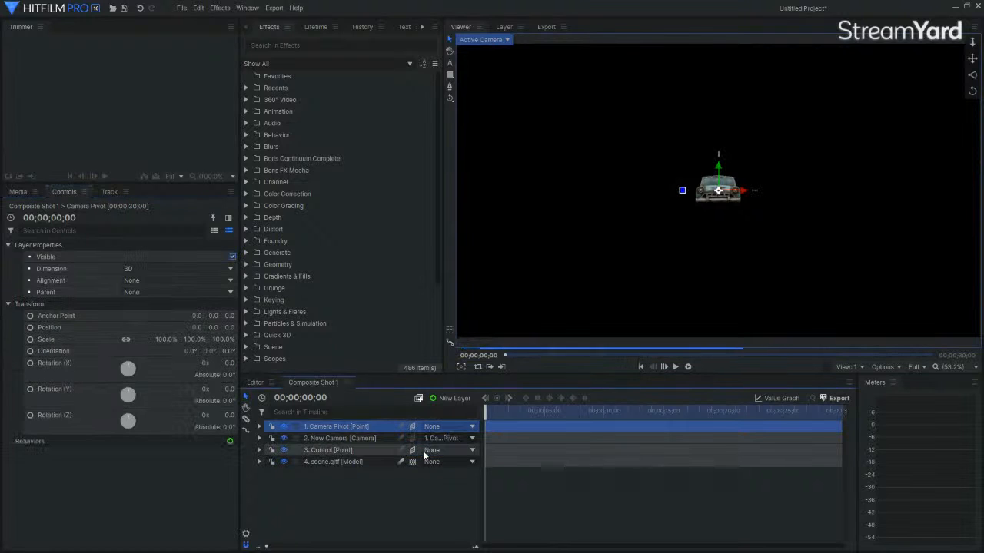
Keyframe the Camera Pivot's Y rotation from 0 at the first frame to one full revolution at the last frame
click(30, 387)
key(End)
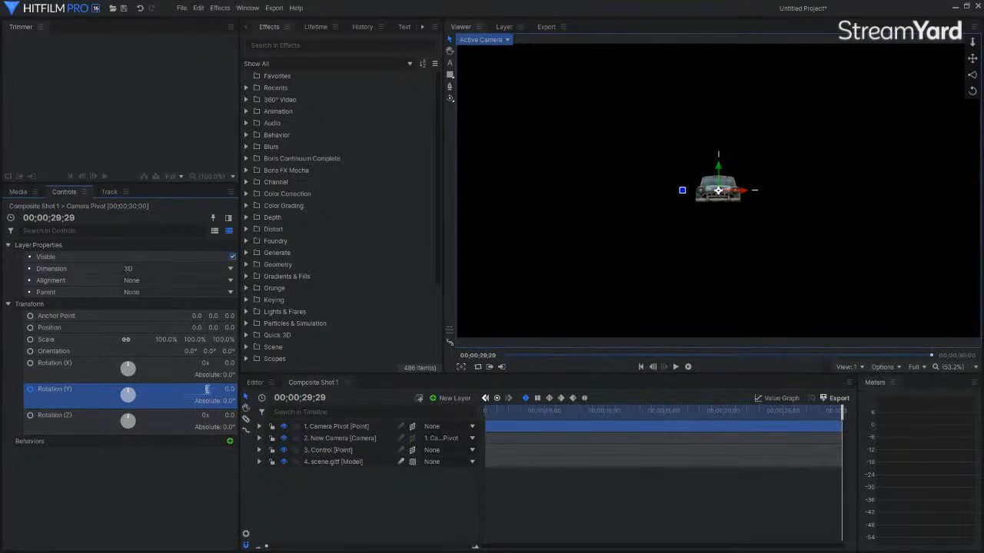
drag(207, 390, 219, 390)
click(138, 529)
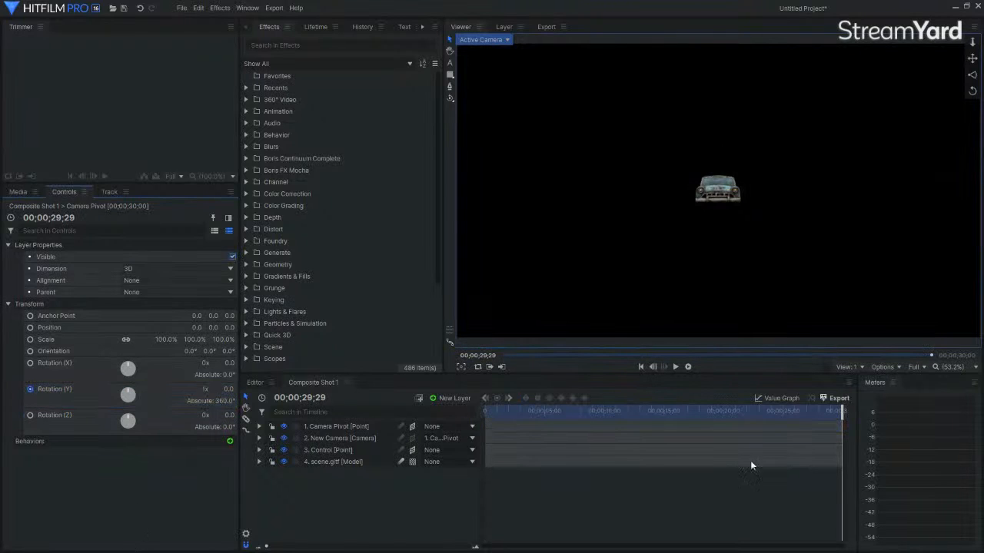
drag(843, 411, 484, 402)
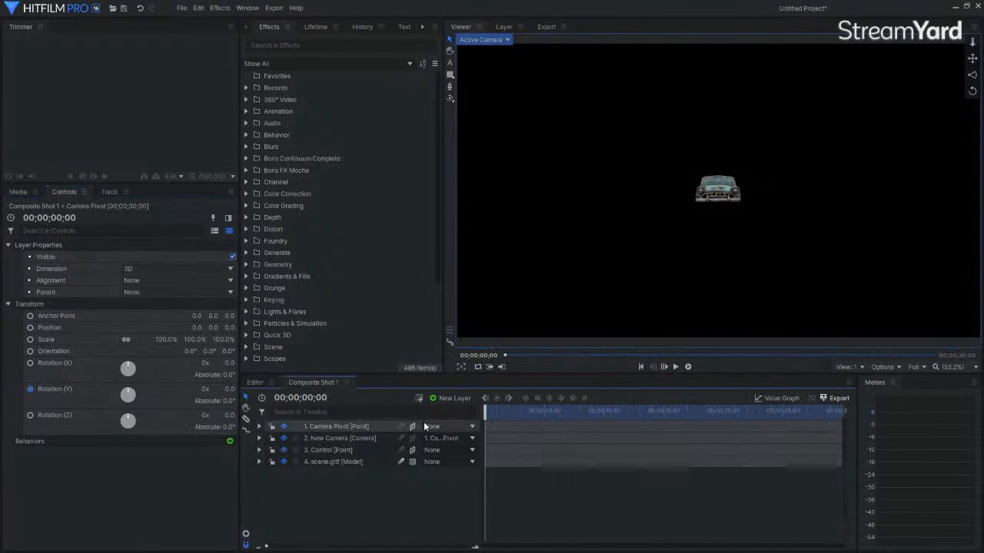
Move New Camera closer to the car by setting its Z position to 593.6
click(327, 426)
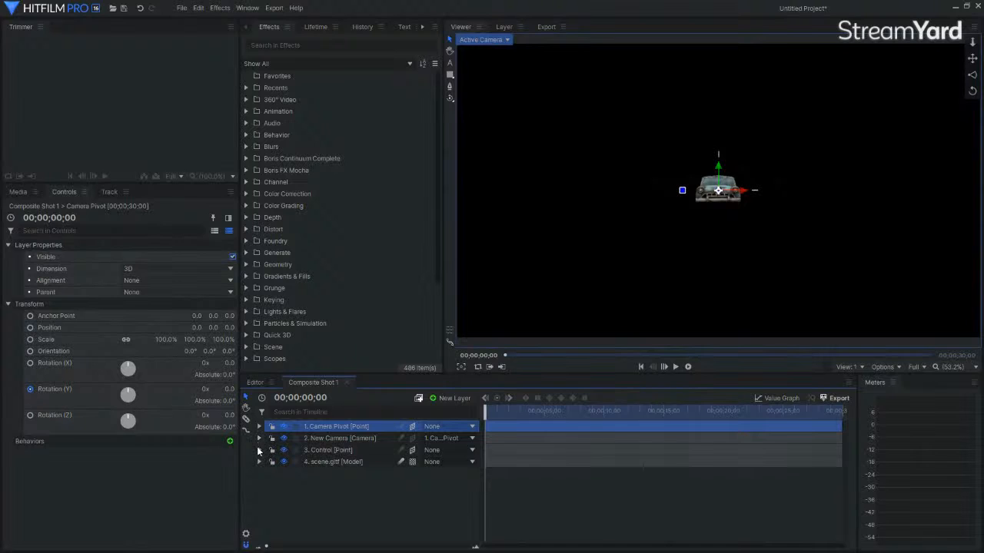
click(259, 450)
click(312, 451)
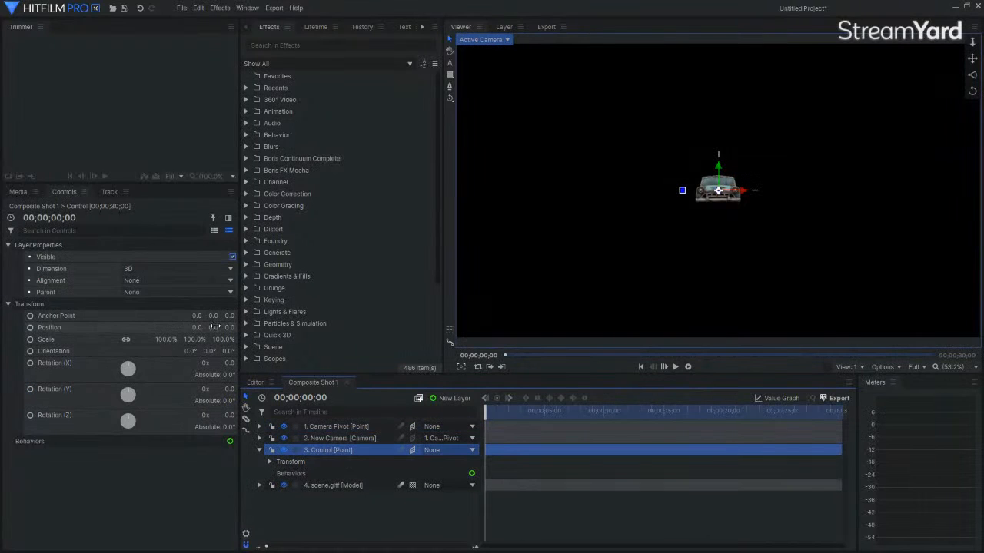
click(259, 450)
click(259, 438)
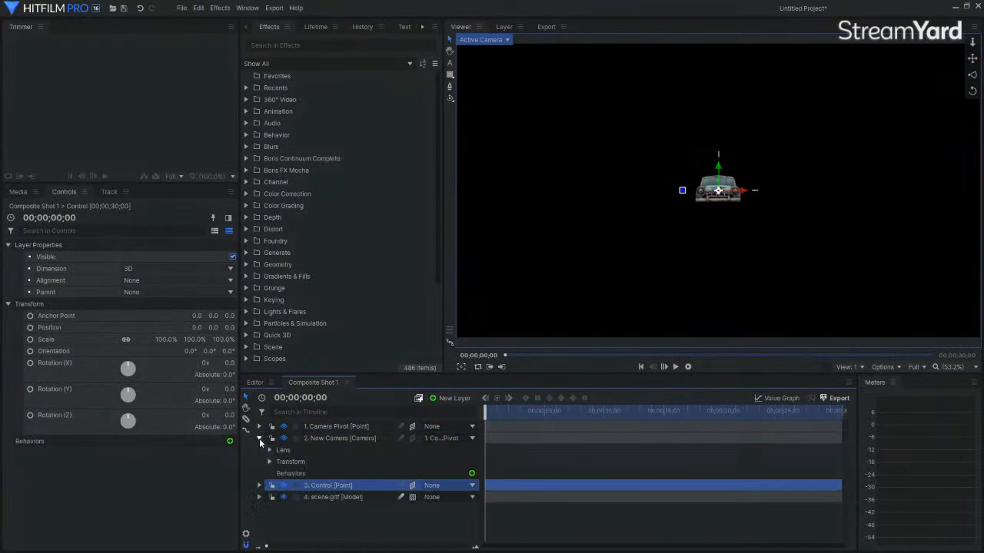
click(269, 462)
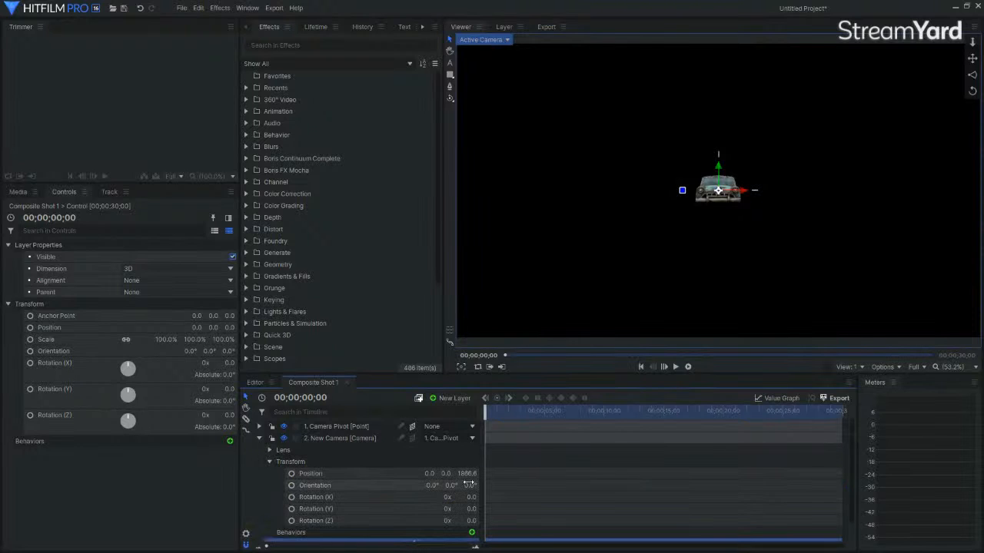
drag(469, 474, 468, 473)
Set New Camera's alignment to Towards Layer, with the Control point as its alignment layer
click(328, 439)
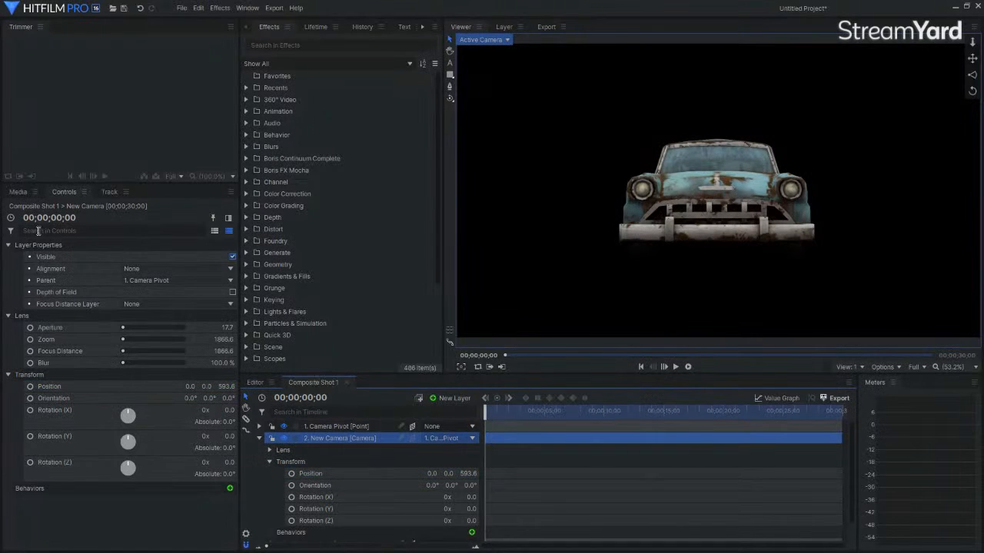
click(147, 266)
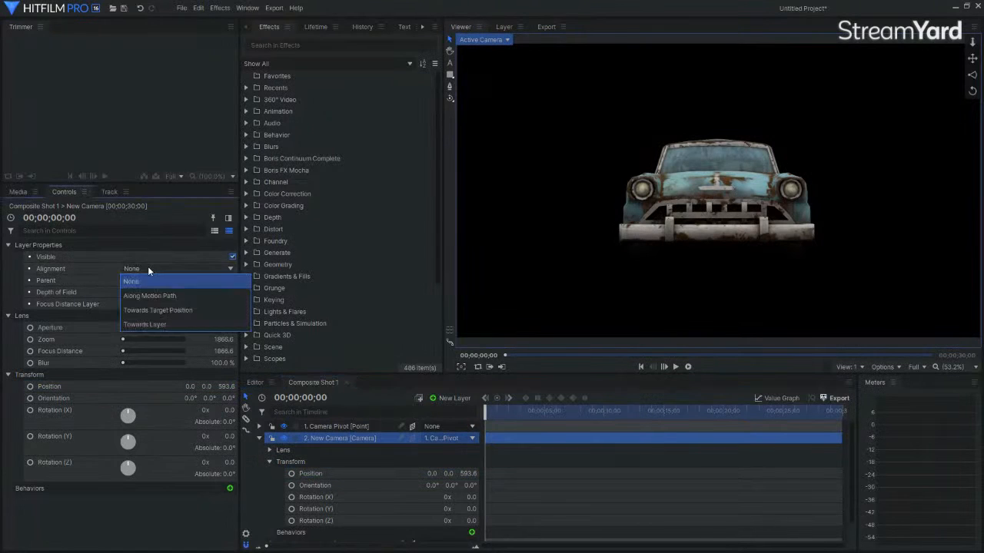
click(147, 326)
click(138, 281)
click(143, 322)
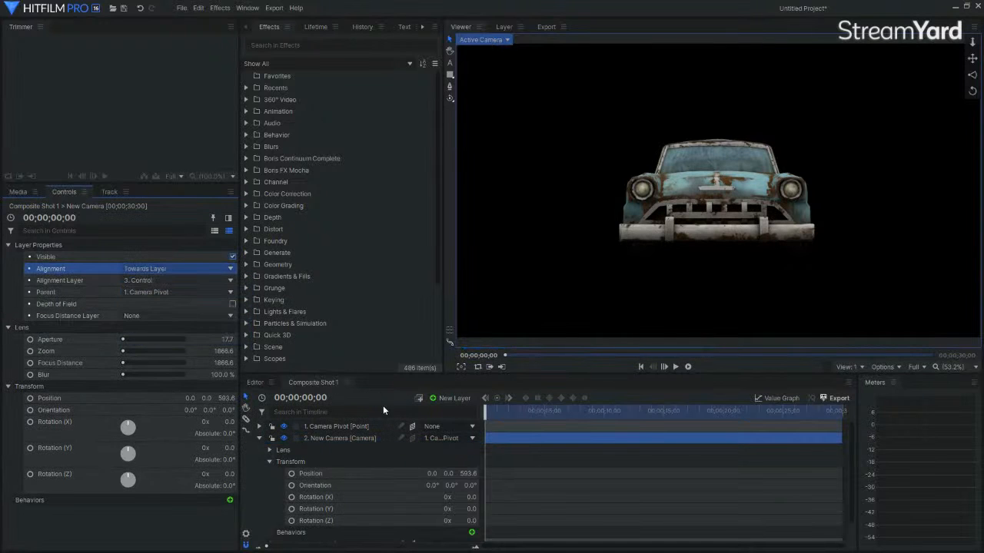
Raise and pull back New Camera to a Y position of 188.0 and a Z position of 679.6, and collapse its properties
drag(198, 398, 234, 399)
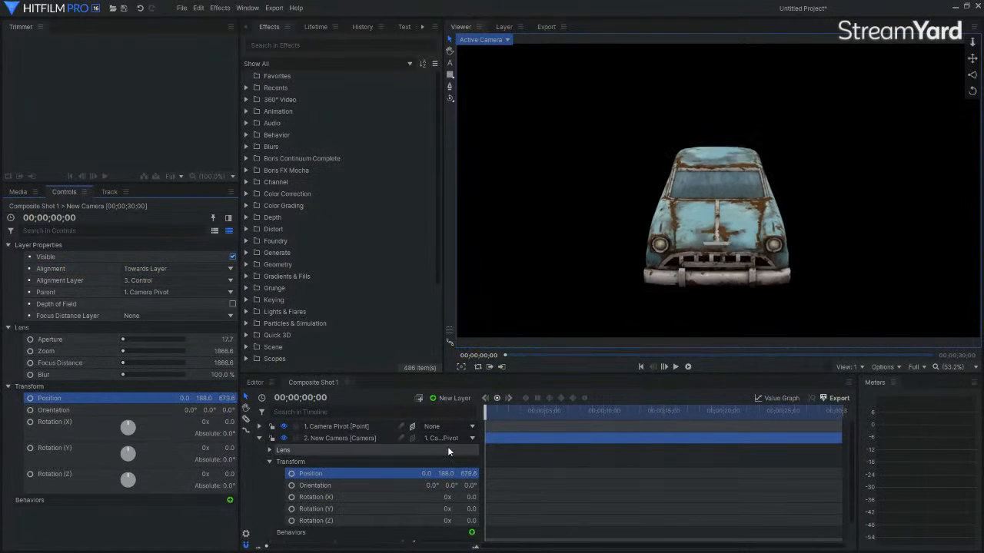
mouse_move(485, 413)
mouse_down()
mouse_move(656, 407)
mouse_move(485, 412)
mouse_up()
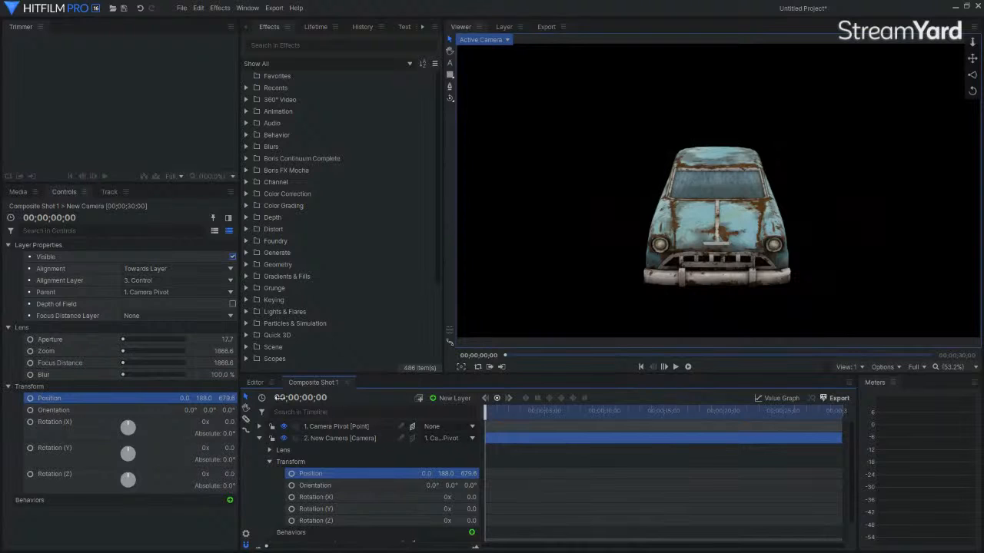
click(260, 439)
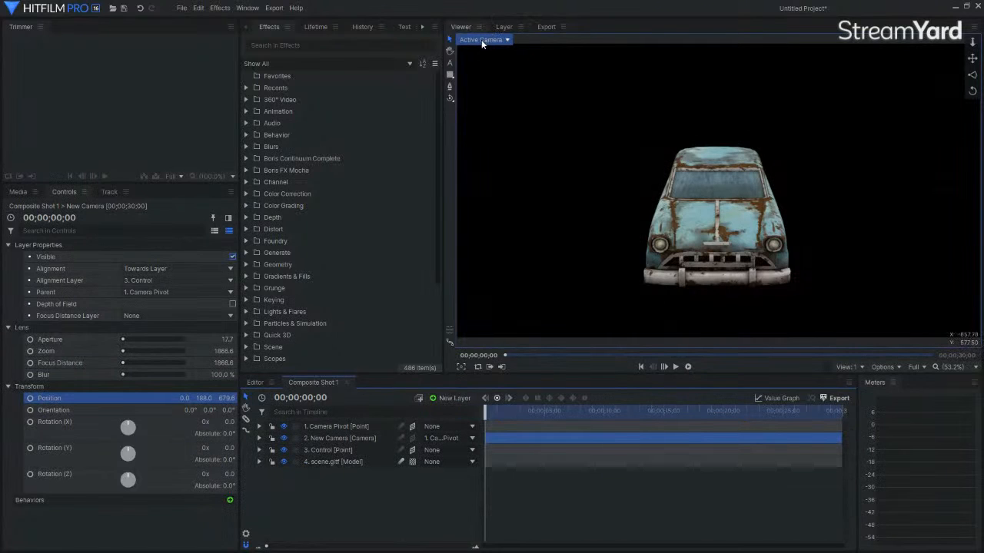
In the Front view, set the Y anchor point of the Control layer to -54.0 to raise the car
click(483, 44)
click(475, 76)
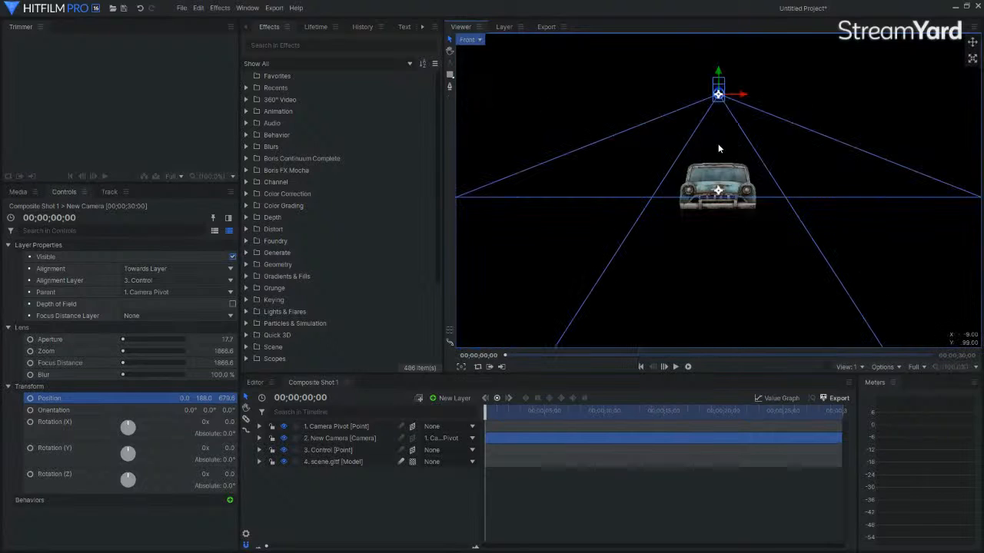
scroll(731, 178, up, 2)
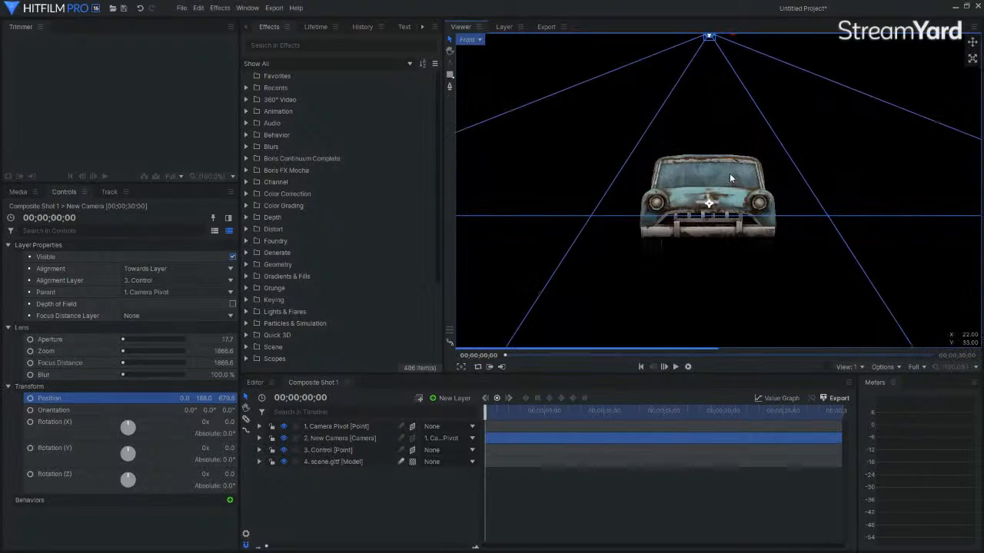
click(325, 461)
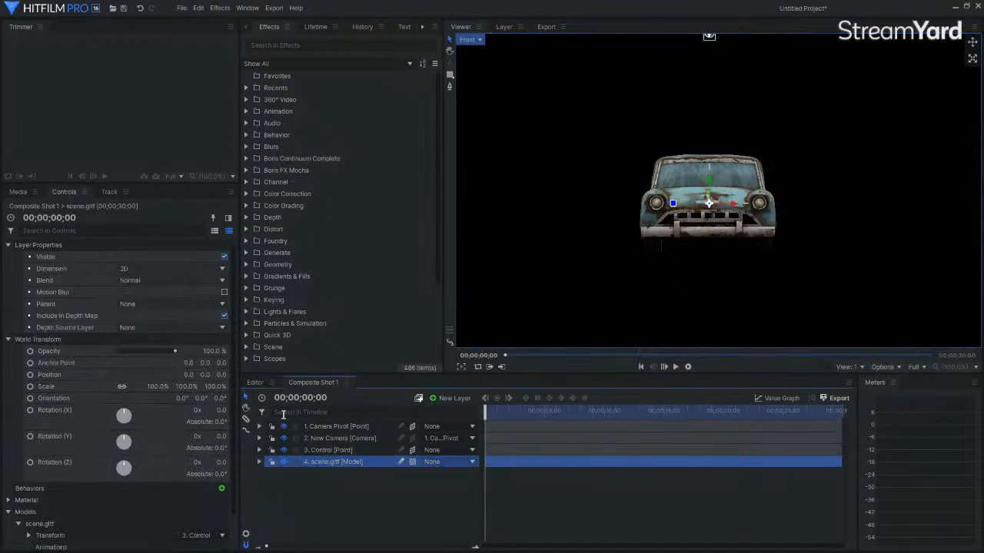
click(332, 449)
drag(213, 316, 215, 315)
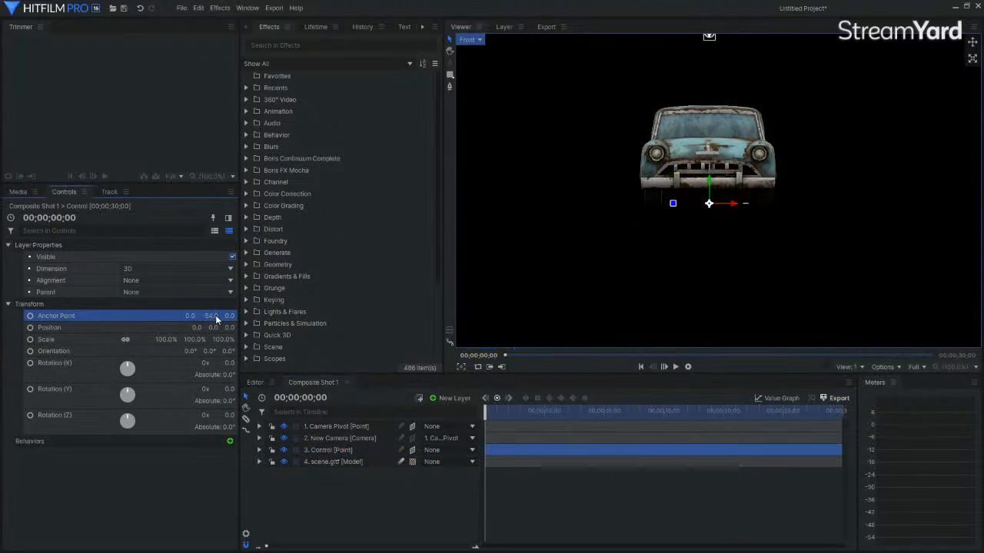
Show the grid to check the car's wheels against the horizontal axis, and return to the Active Camera view
click(451, 330)
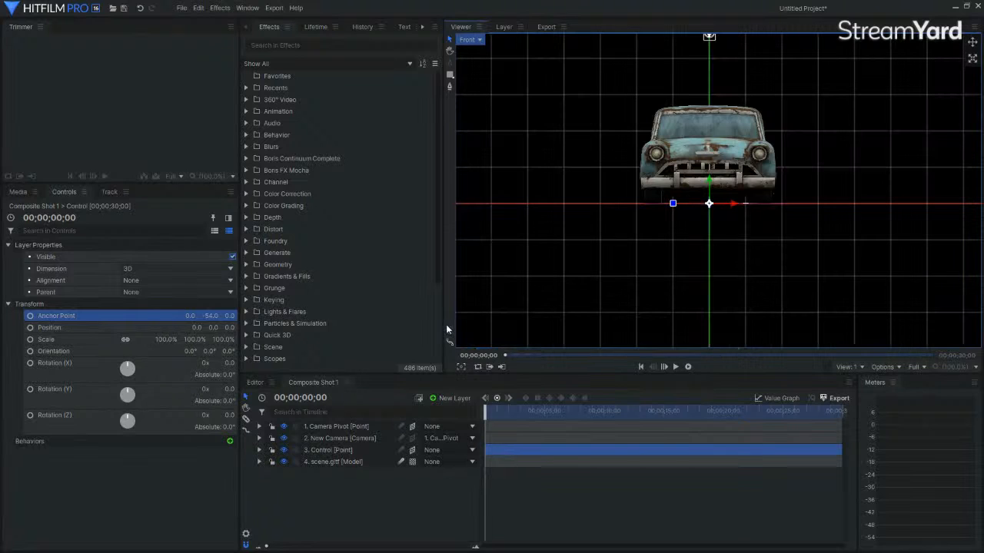
scroll(724, 188, up, 3)
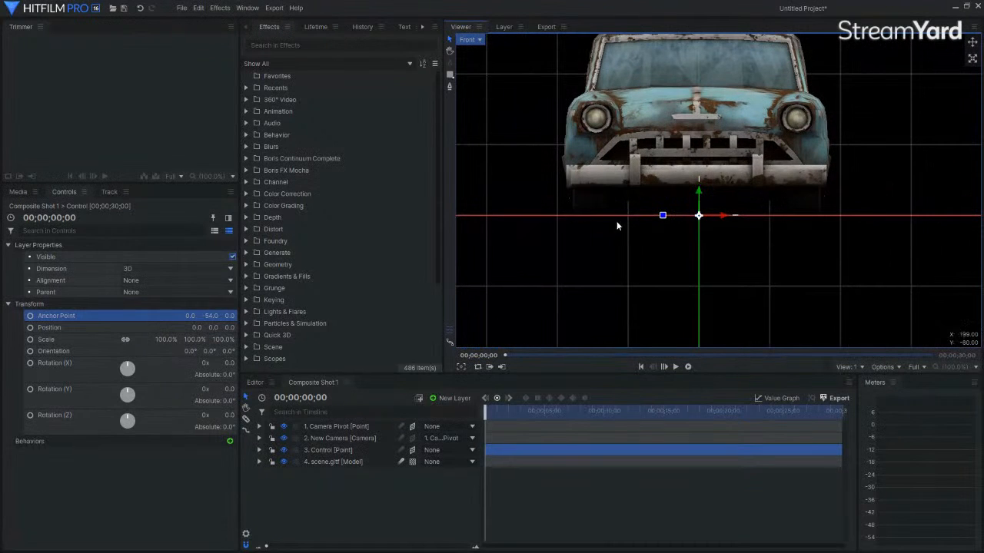
drag(207, 315, 208, 315)
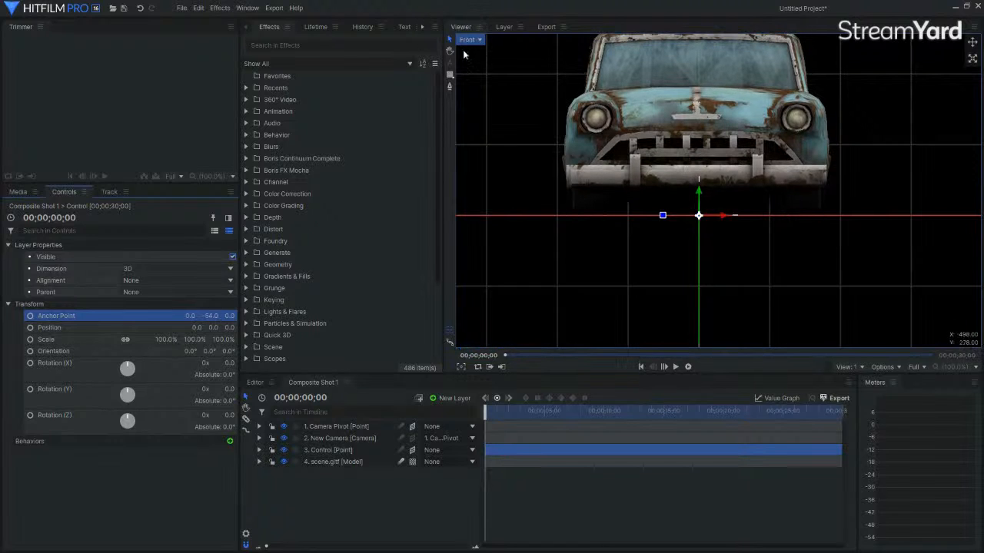
click(469, 40)
click(476, 50)
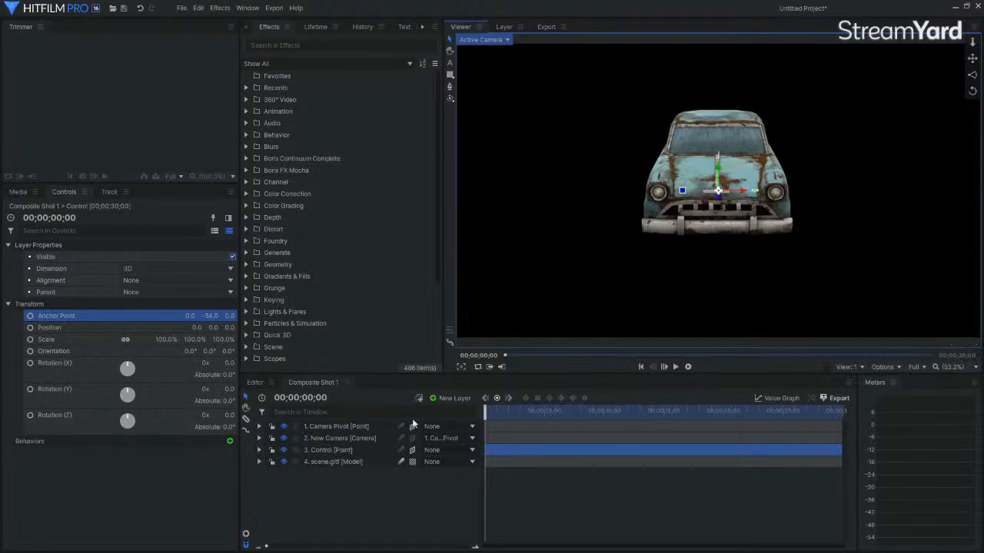
Add a new 1920 by 1080 plane with square pixels to the top of the composite shot
click(358, 511)
click(455, 398)
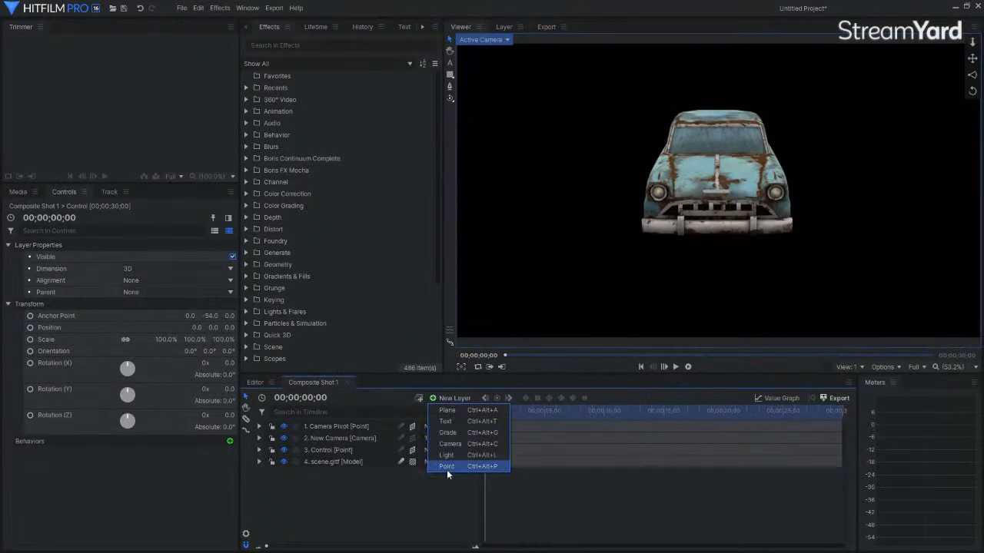
click(444, 409)
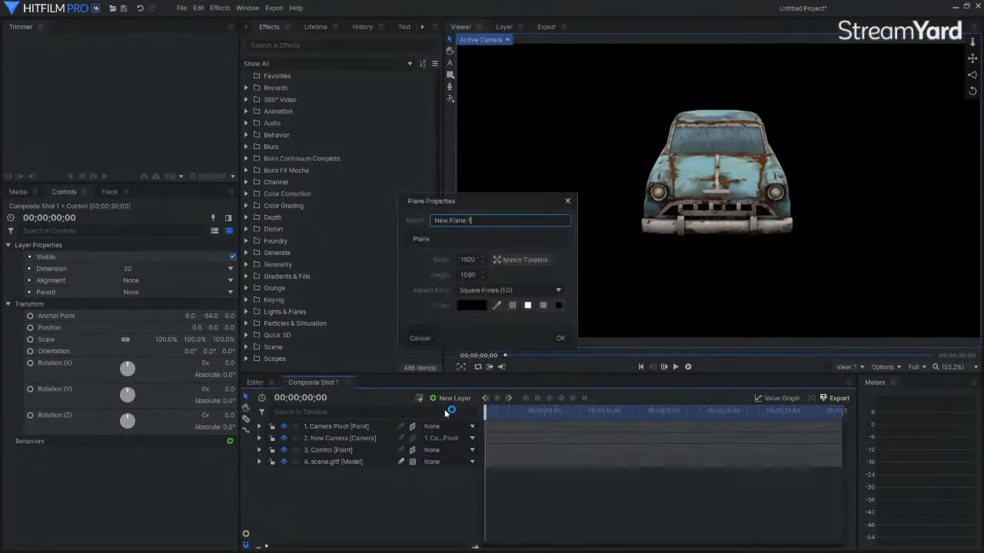
click(560, 338)
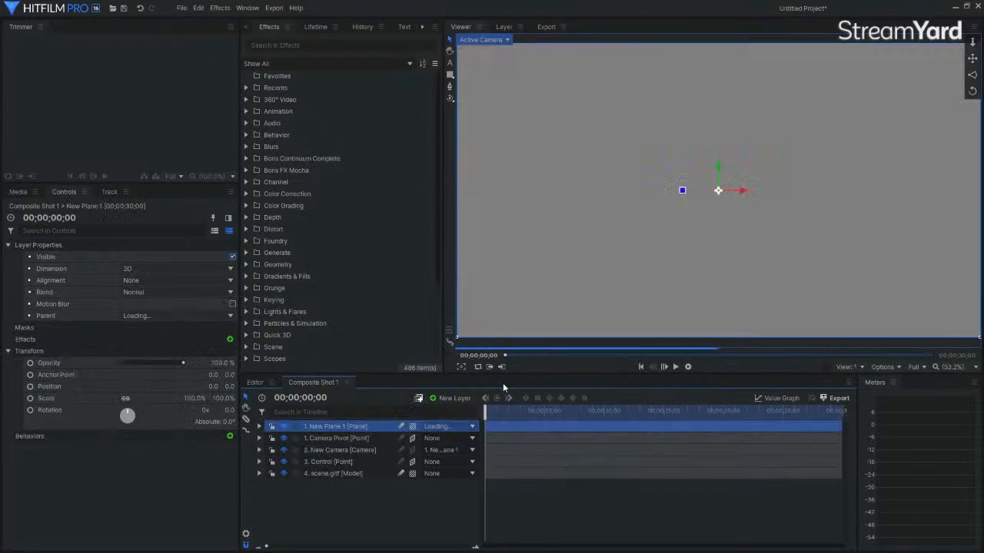
Make New Plane 1 a 3D layer, place it below the scene.gltf model, and expand its transform properties
click(412, 426)
click(419, 451)
drag(339, 427, 265, 480)
click(270, 509)
scroll(346, 492, down, 3)
drag(469, 501, 514, 487)
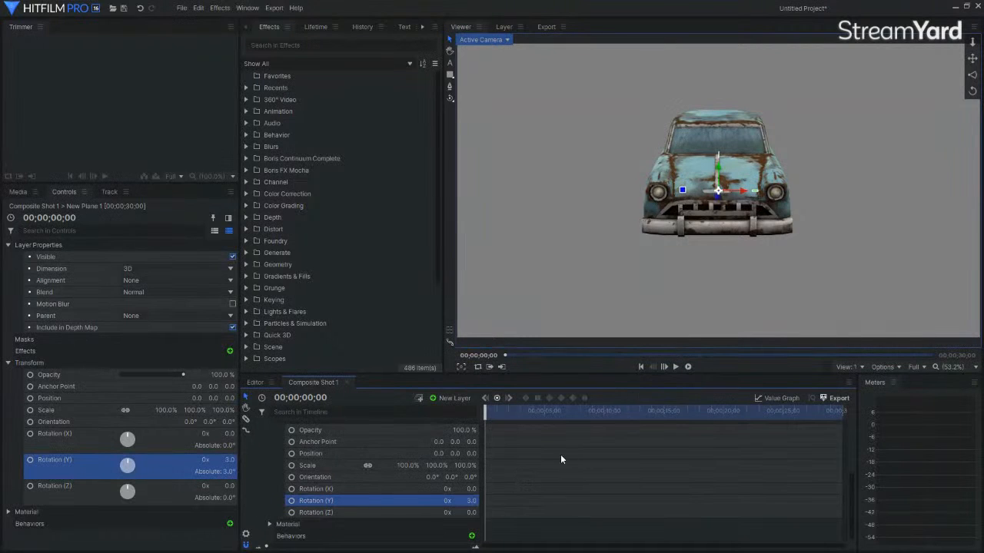
click(471, 501)
text(90)
key(Return)
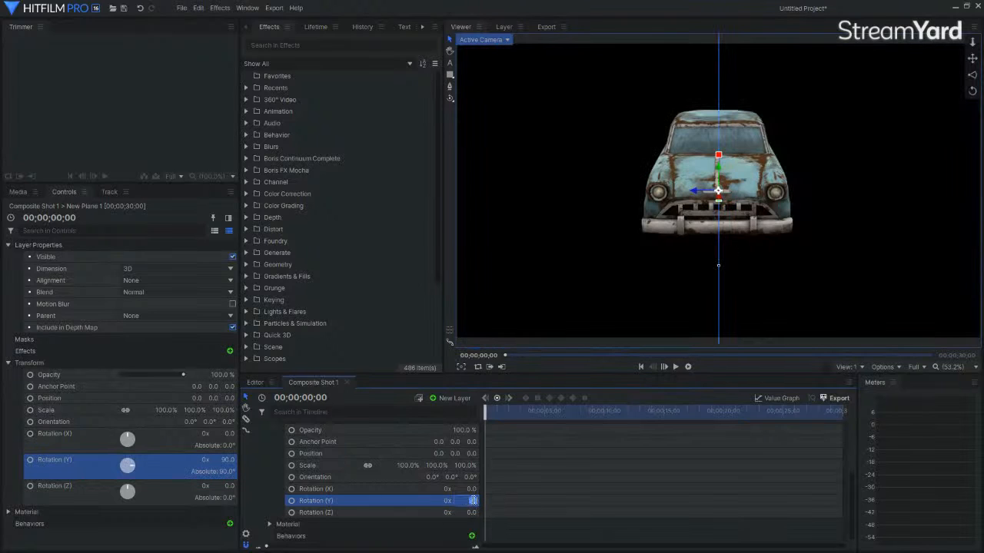
text(0)
key(Return)
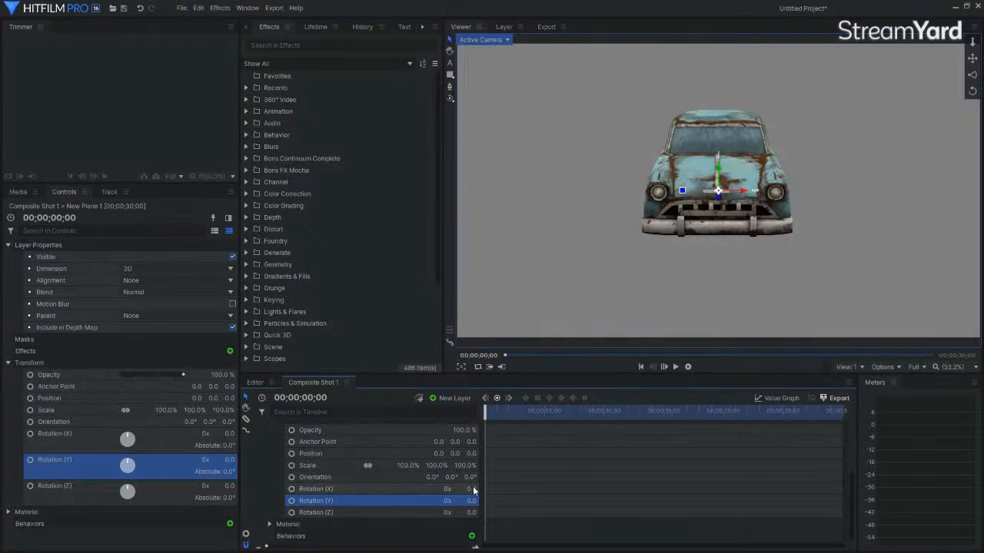
Lay the plane flat as a ground by setting its X rotation to 90, and collapse its properties
text(90)
key(Return)
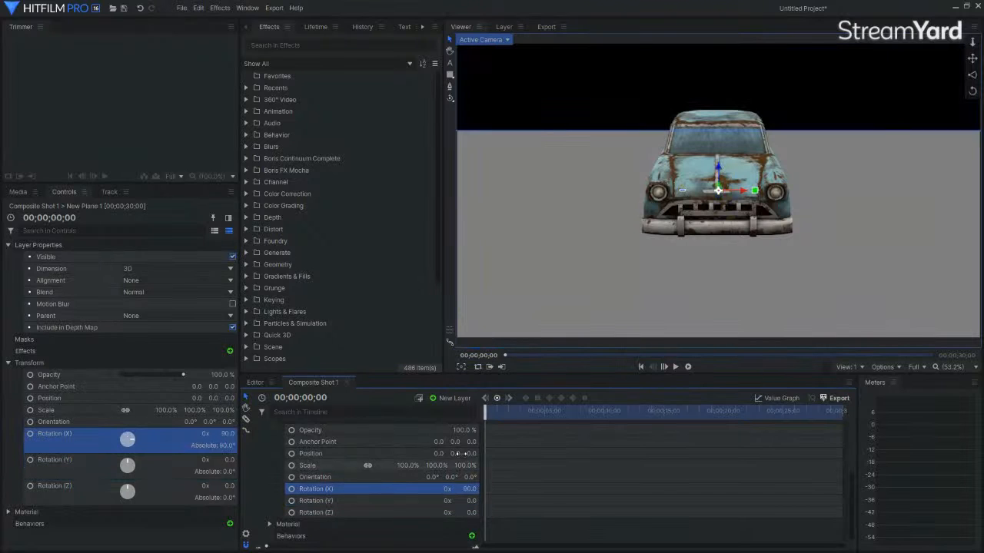
scroll(390, 456, up, 3)
click(260, 473)
click(307, 496)
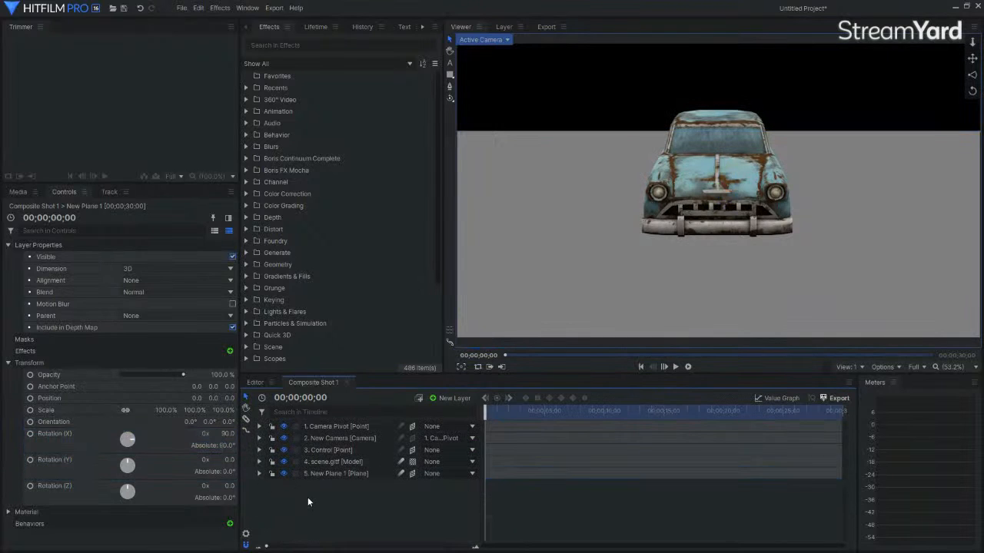
At the 5-second mark, add a new light layer to the composite shot and rename it Key
drag(487, 416, 544, 422)
click(460, 397)
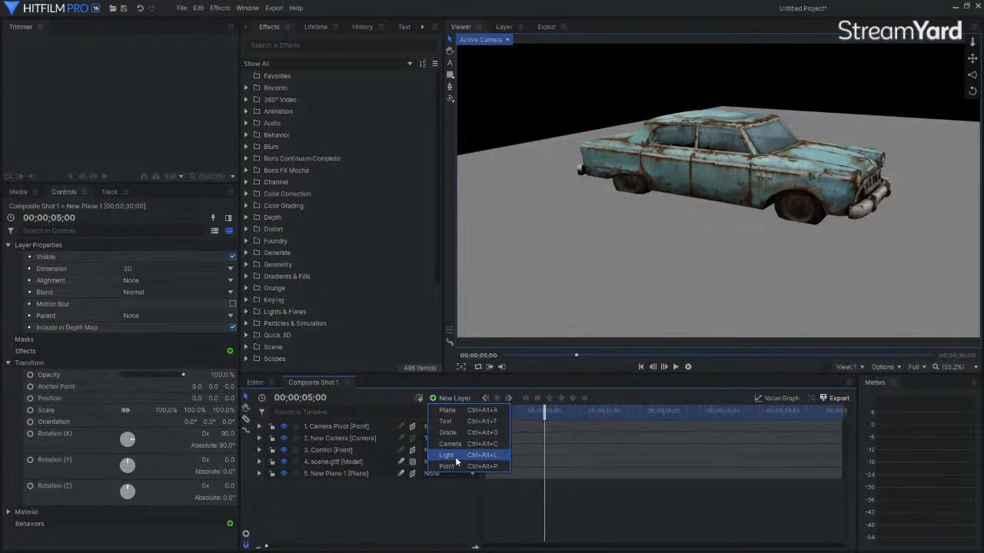
click(477, 455)
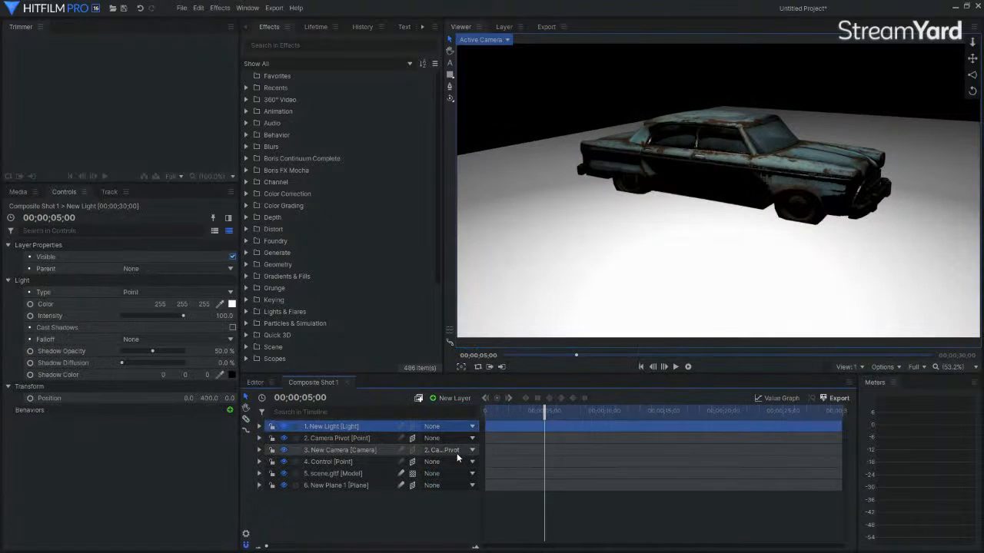
double_click(339, 428)
key(Return)
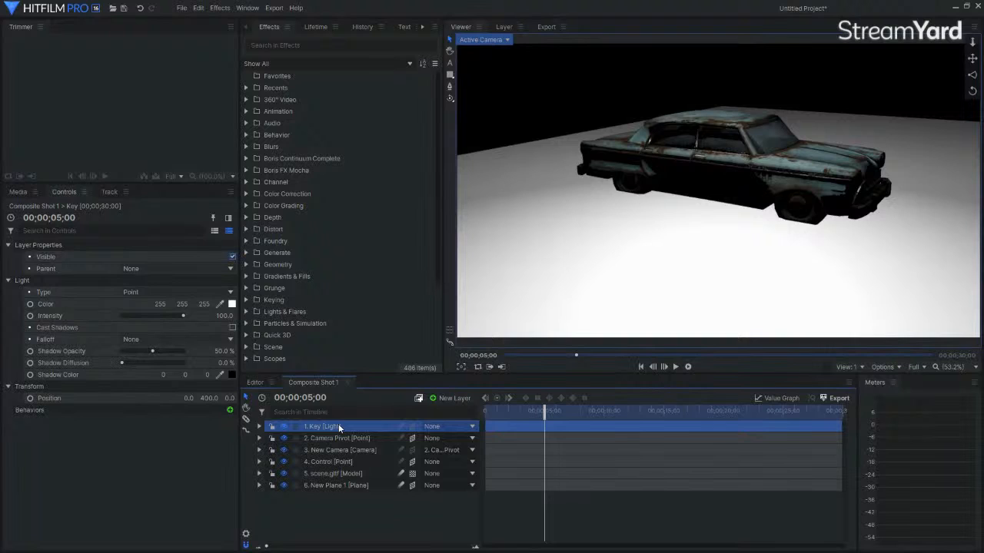
Set the Key light's position to -5000, 5000, 5000
click(260, 426)
click(269, 449)
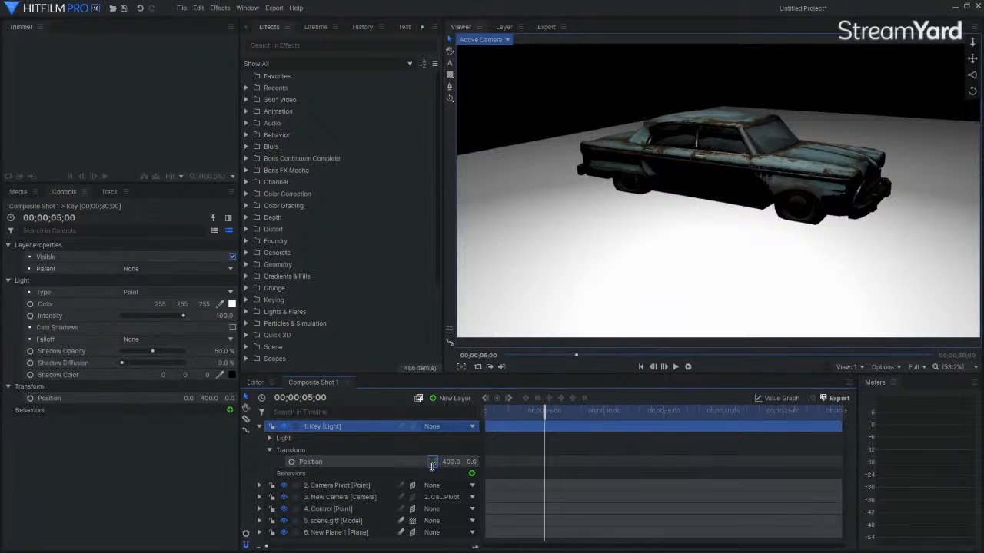
text(-5000)
key(Tab)
text(5000)
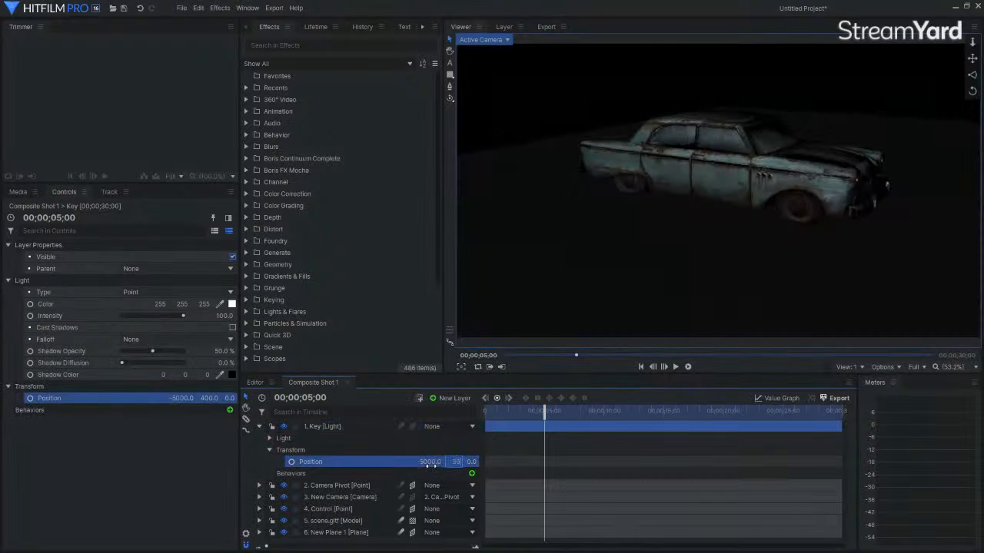
key(Tab)
text(5000)
key(Return)
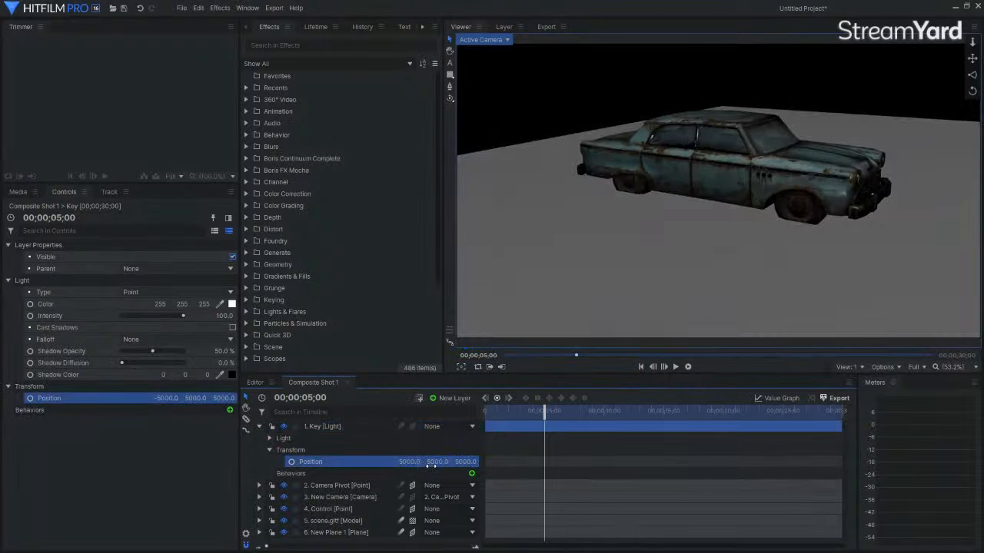
Set the Key light's intensity to 50 and its color to light gray with RGB 220, 220, 220, and collapse its properties
click(268, 438)
click(470, 461)
text(50)
key(Return)
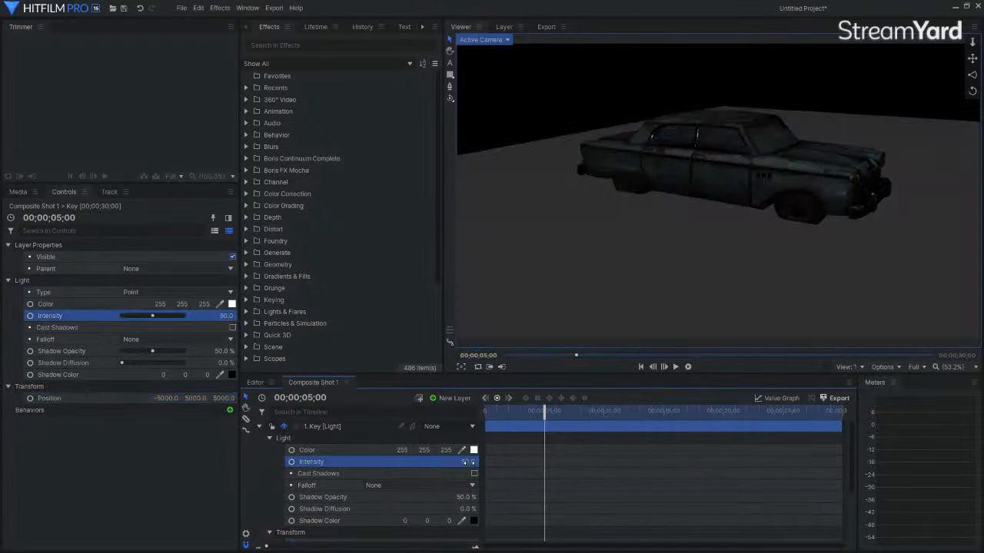
click(473, 449)
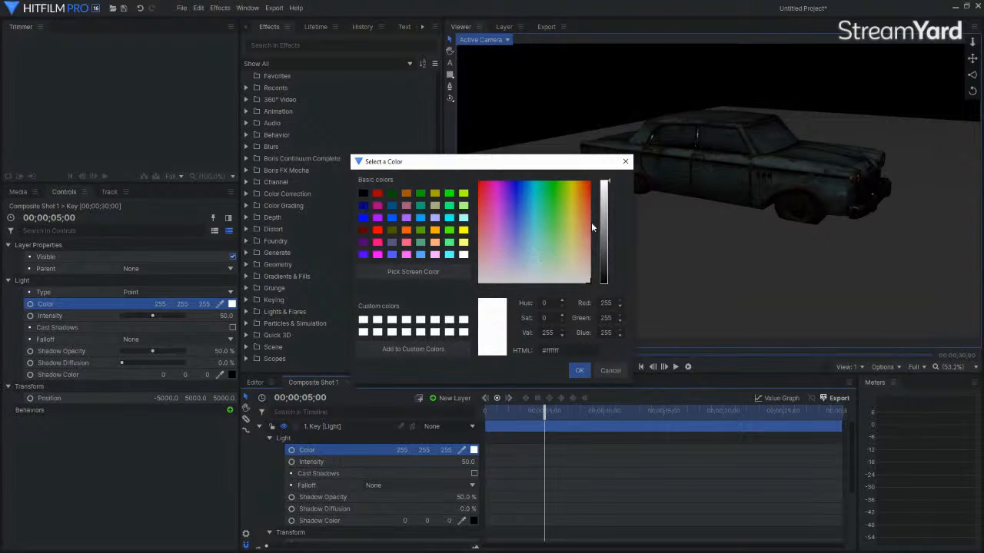
drag(607, 192, 604, 197)
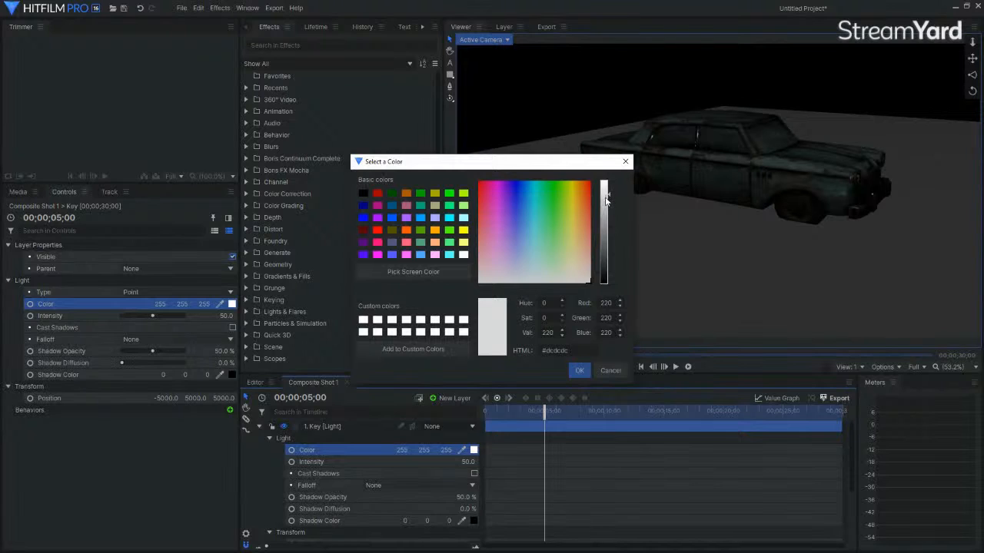
click(579, 371)
click(259, 427)
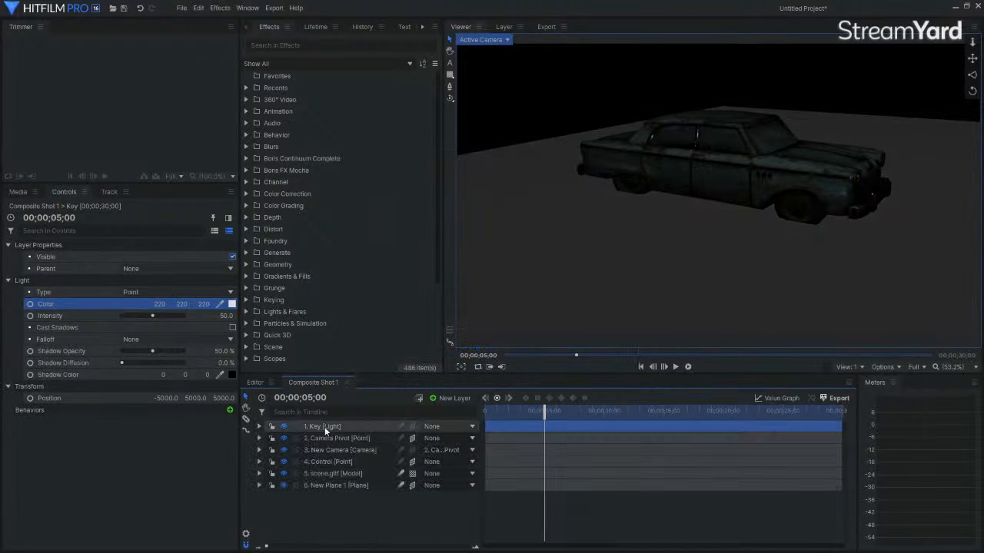
Duplicate the Key light and rename the copy Fill
click(326, 428)
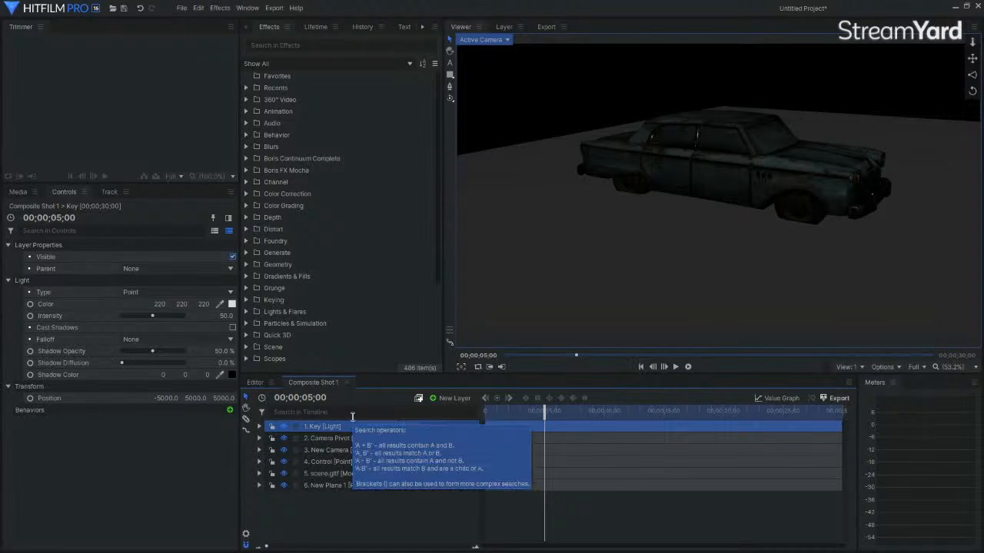
key(ctrl+d)
click(329, 429)
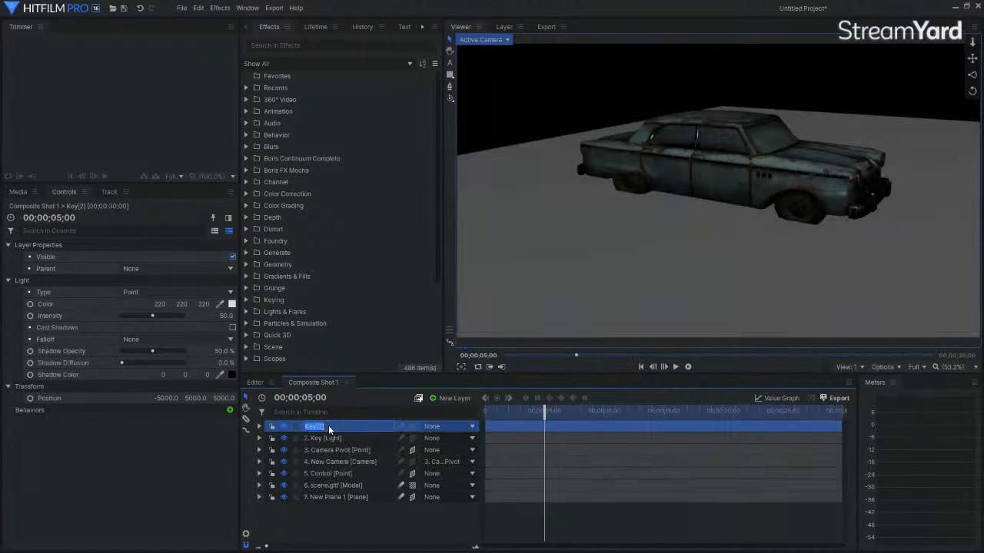
key(Return)
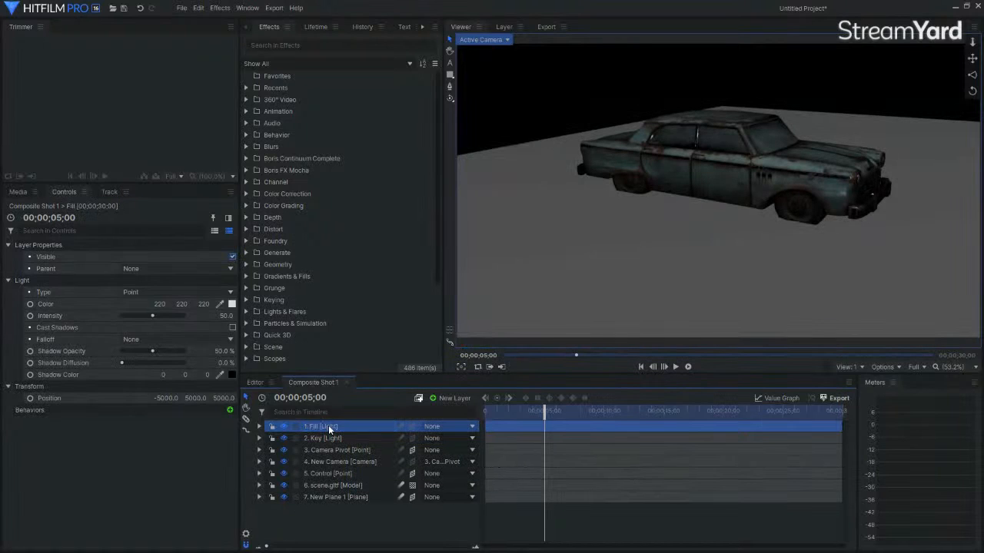
Move the Fill light to the opposite side of the car by setting its X position to 5000
click(259, 428)
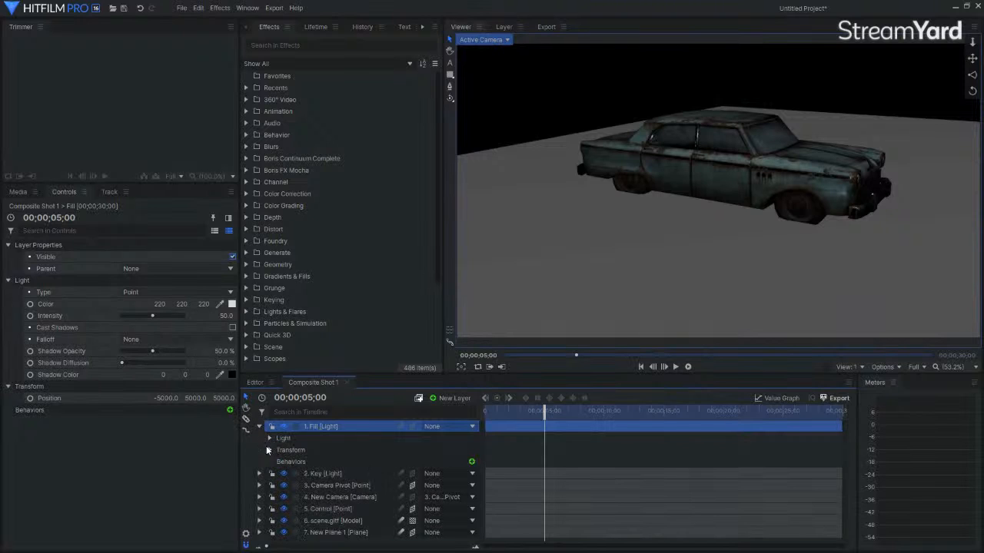
click(269, 450)
click(407, 464)
text(5000)
key(Return)
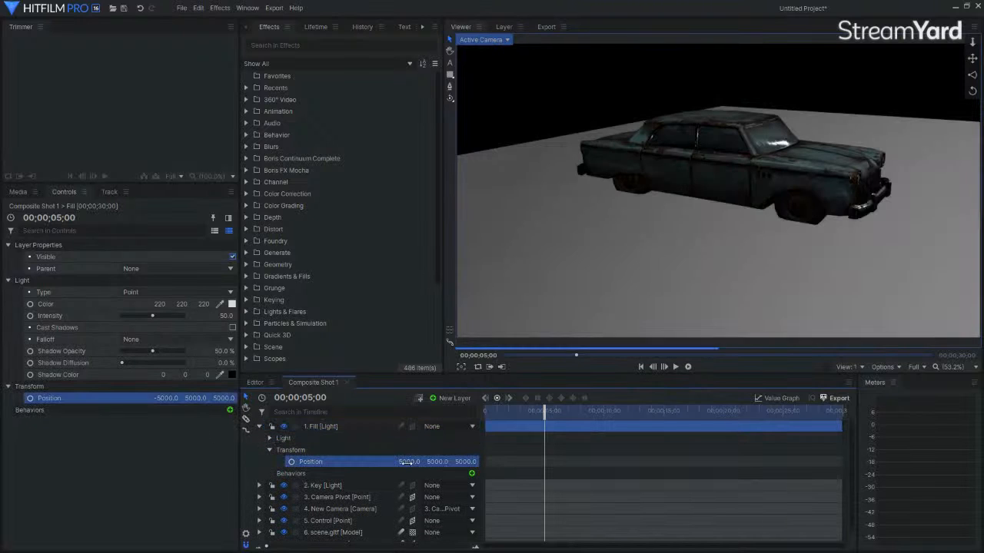
Set the Fill light's intensity to 30 and collapse its light properties
click(269, 438)
click(473, 461)
text(30)
key(Return)
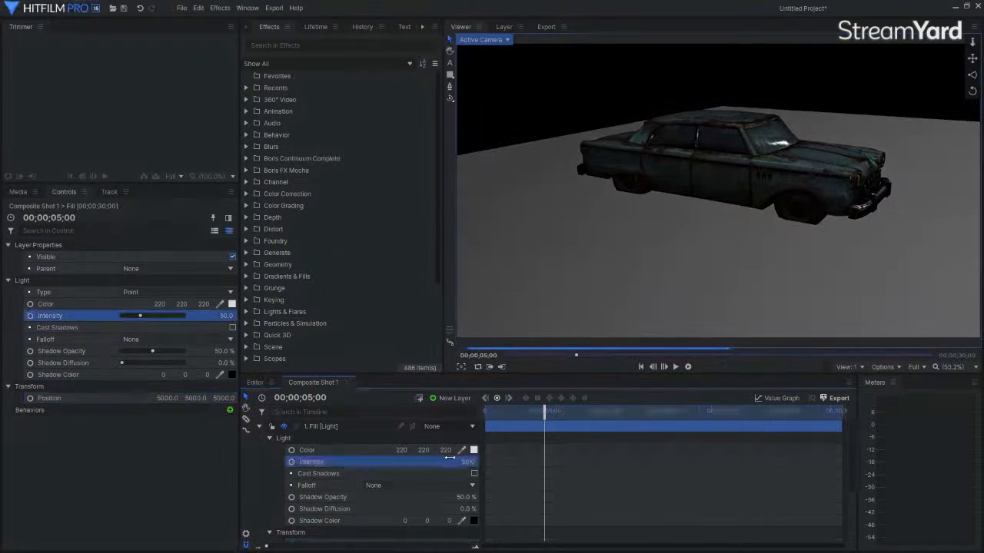
click(270, 438)
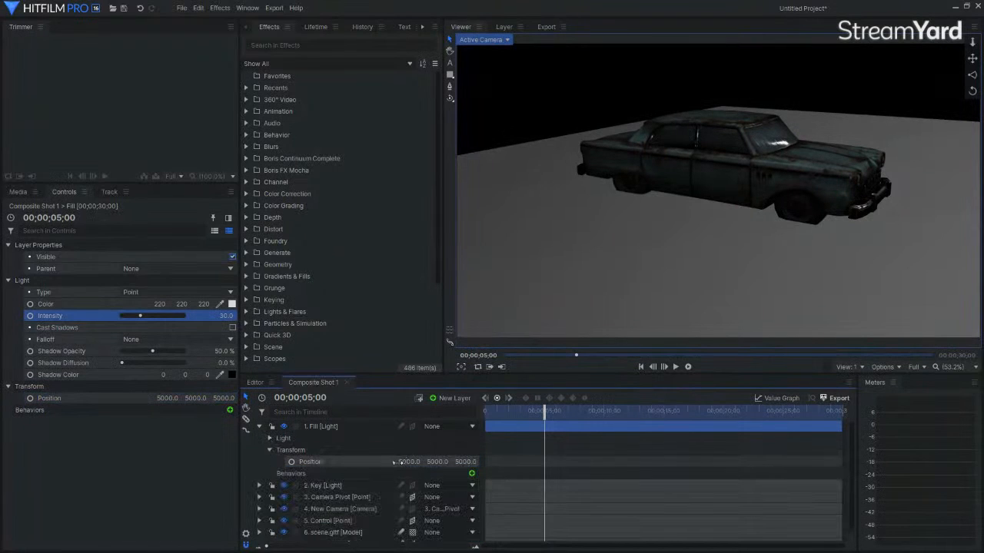
click(406, 463)
text(-5000)
key(Return)
click(406, 463)
text(5000)
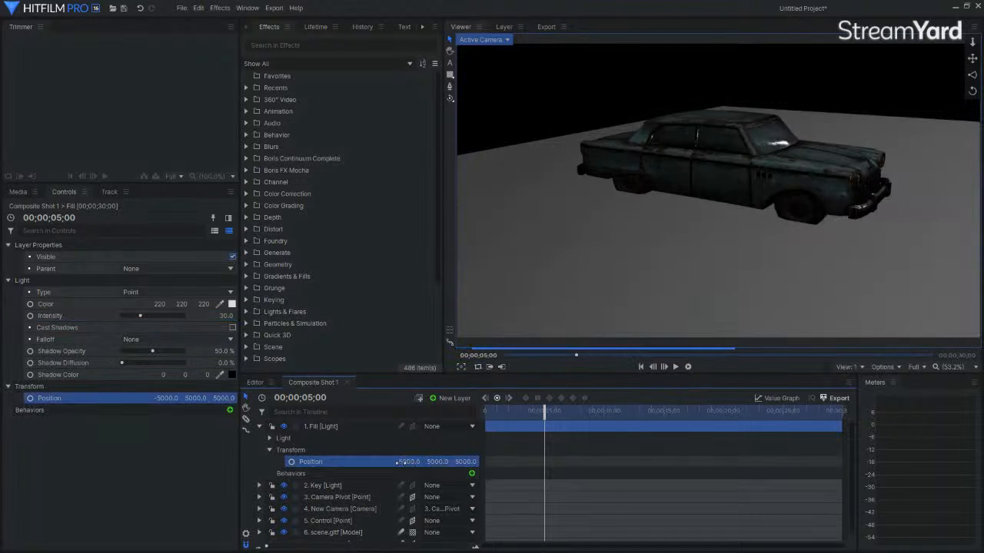
click(435, 463)
text(-5000)
key(Return)
key(ctrl+z)
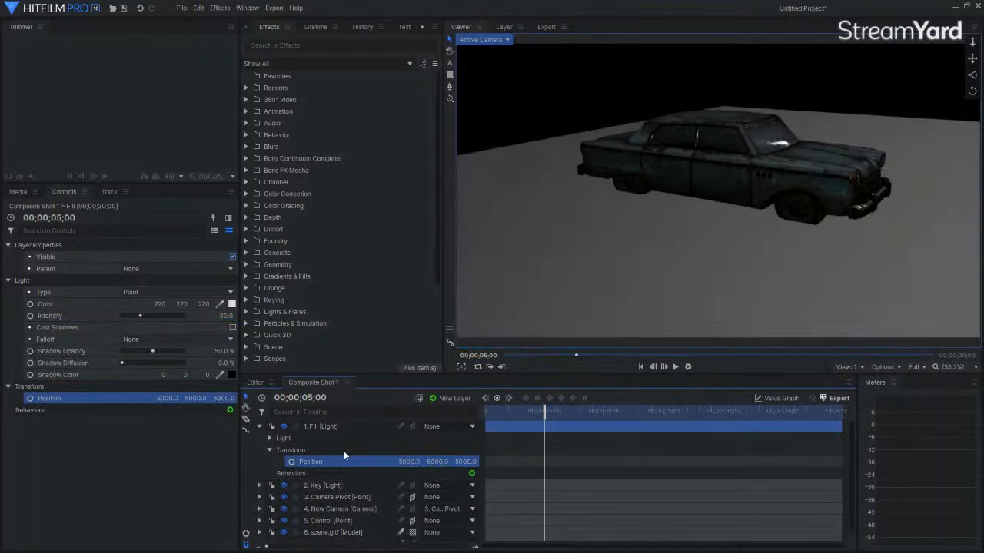
key(ctrl+z)
key(ctrl+y)
Collapse the Fill light's properties, duplicate the light, and rename the copy Back
click(259, 427)
click(317, 425)
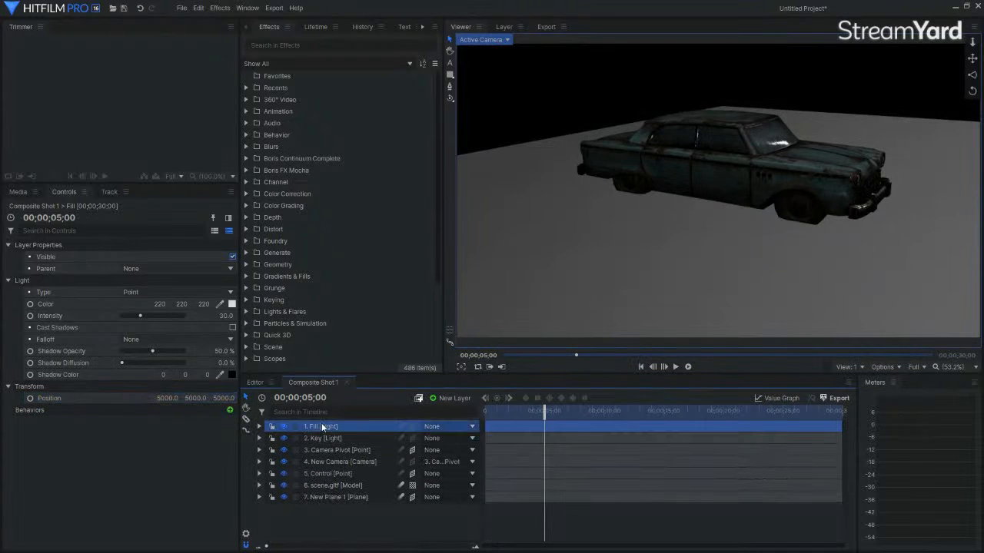
key(ctrl+d)
double_click(322, 426)
text(Back)
key(Return)
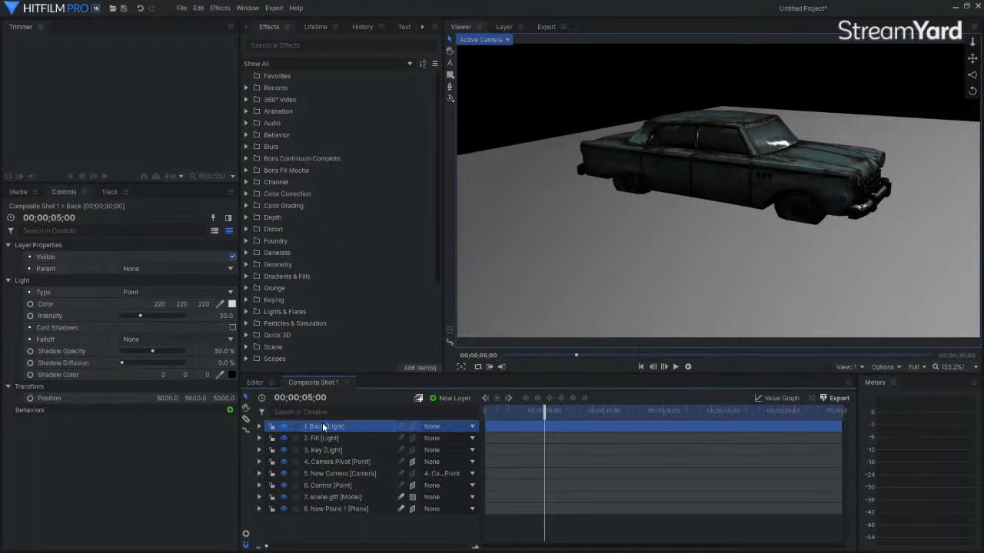
Place the Back light behind the car by setting its X position to 0 and its Z position to -5000
click(259, 426)
click(269, 449)
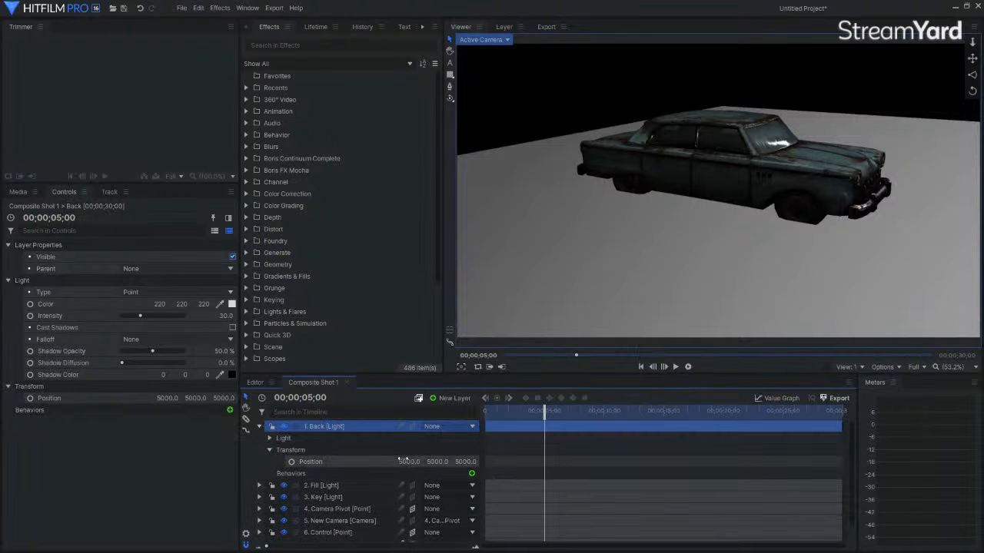
text(0)
key(Return)
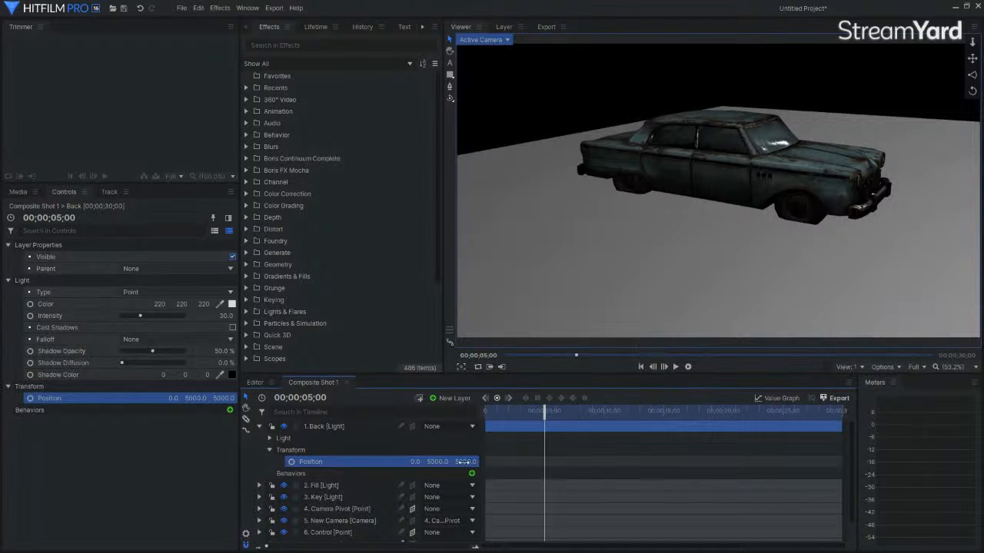
Set the Back light's intensity to 20 and collapse its properties
click(269, 438)
click(465, 461)
text(20)
key(Return)
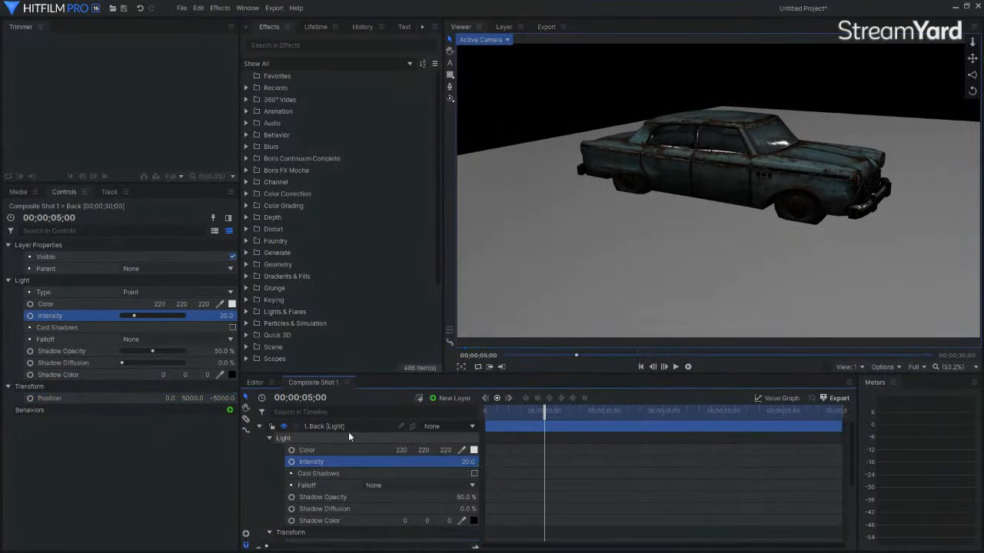
click(259, 427)
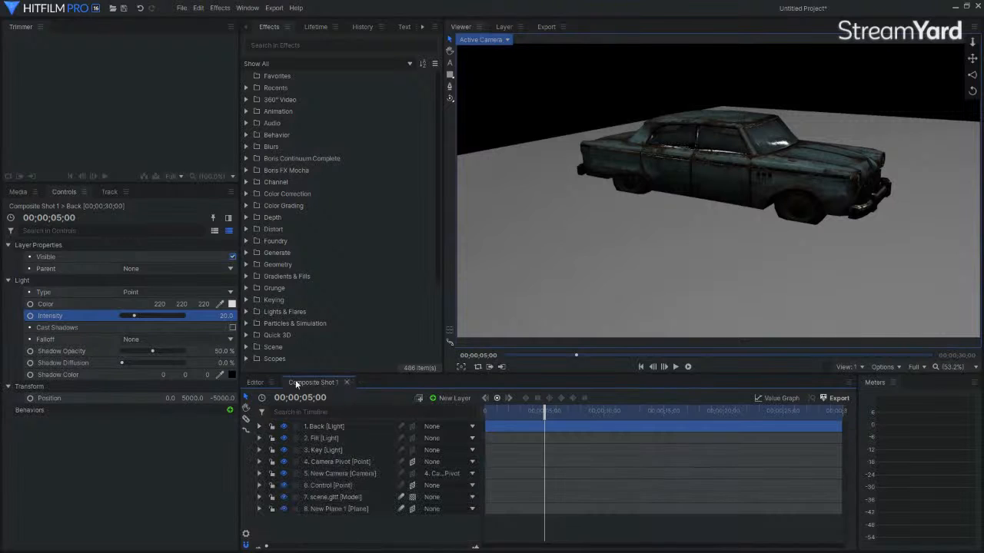
In the Top view, select the Back, Fill and Key lights to check their layout around the car
click(487, 39)
click(487, 120)
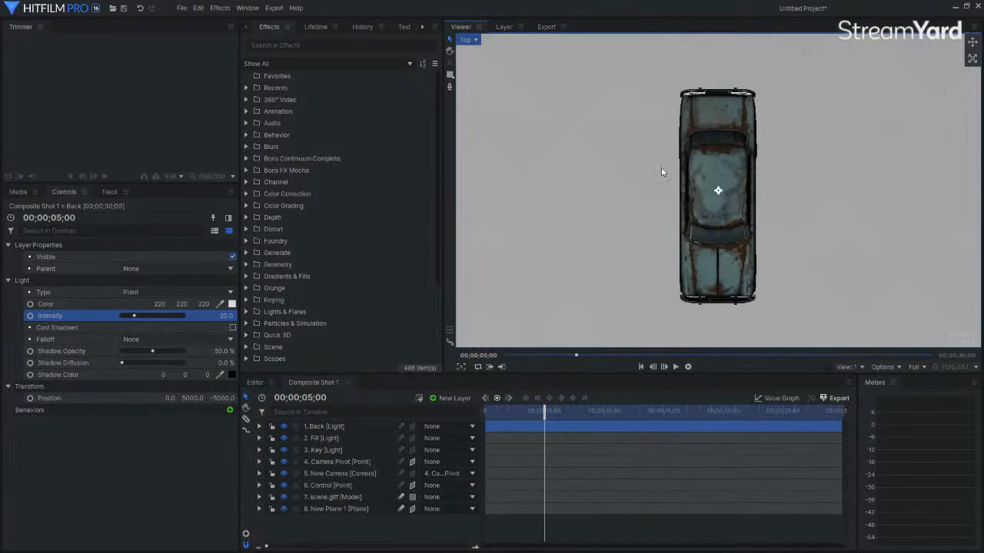
click(335, 427)
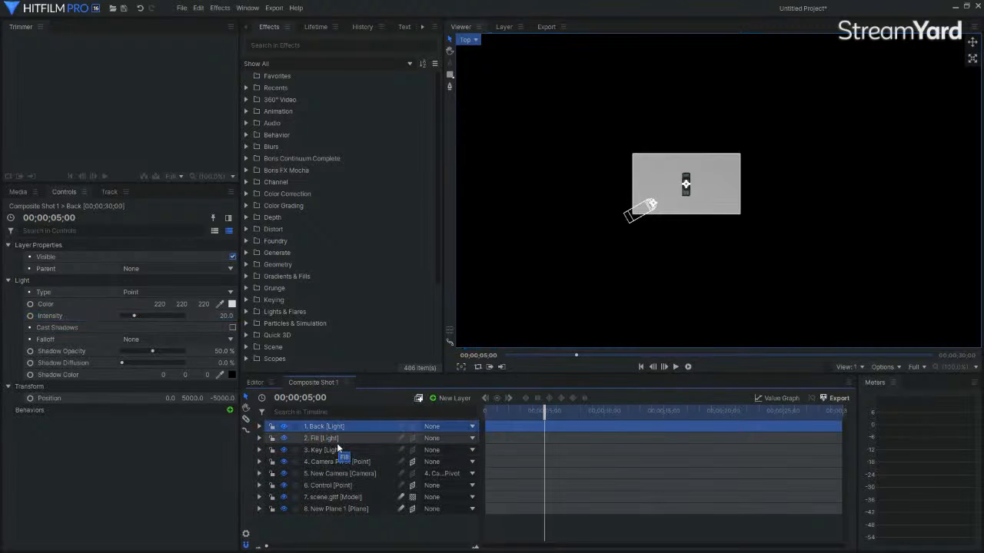
shift+click(335, 451)
scroll(782, 187, down, 1)
scroll(782, 187, down, 3)
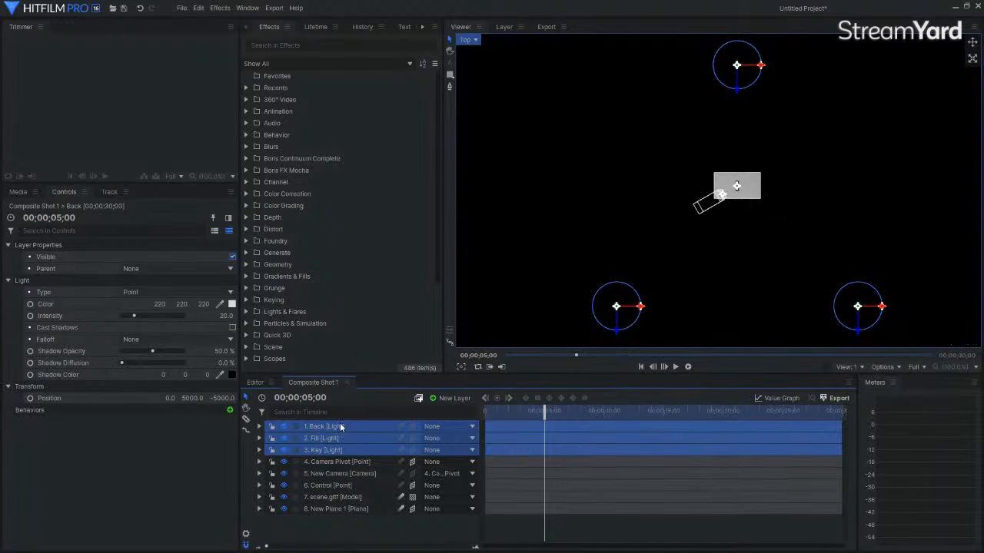
Return to the Active Camera view and move the playhead to the start of the timeline
click(467, 42)
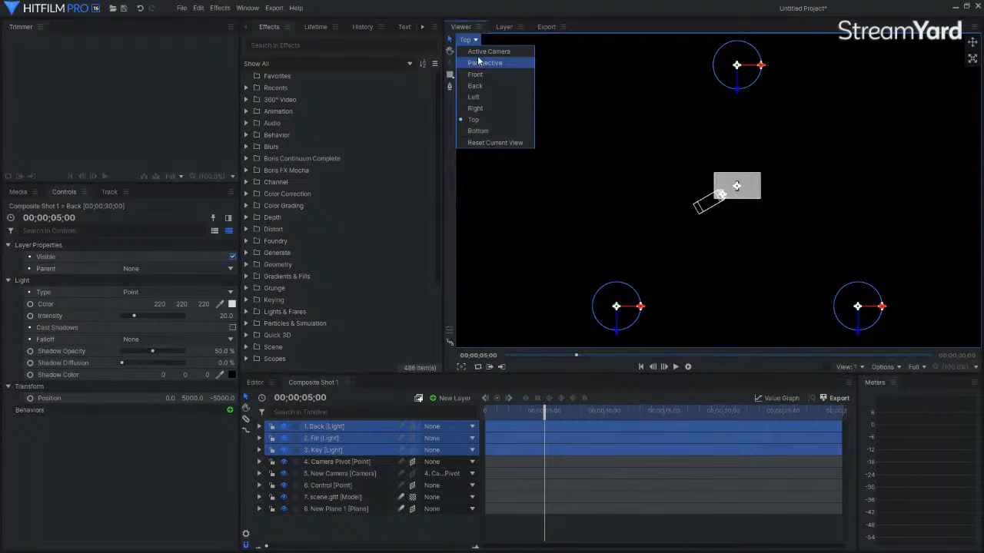
click(476, 48)
drag(551, 412, 435, 371)
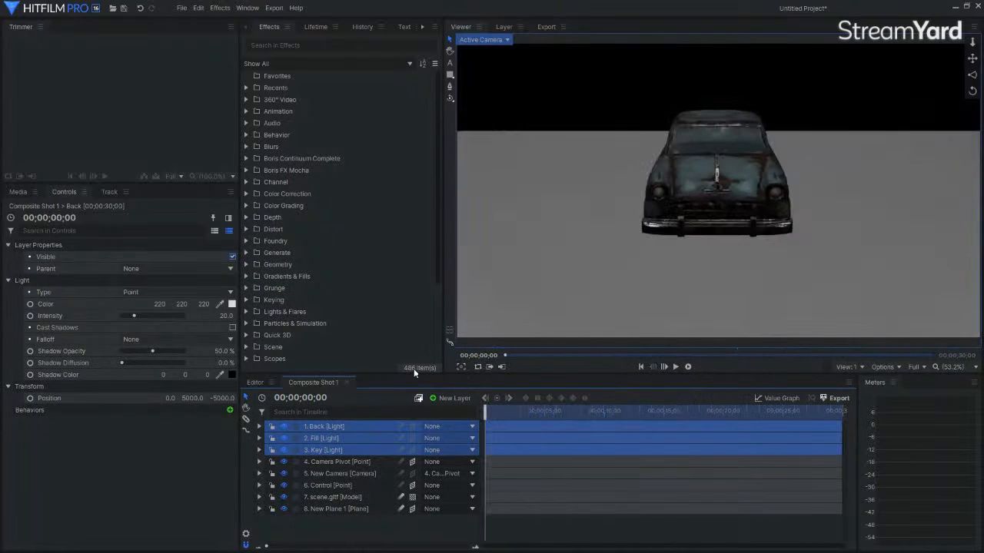
Enable Casts Shadows in the material properties of the scene.gltf car model layer
click(325, 498)
click(8, 246)
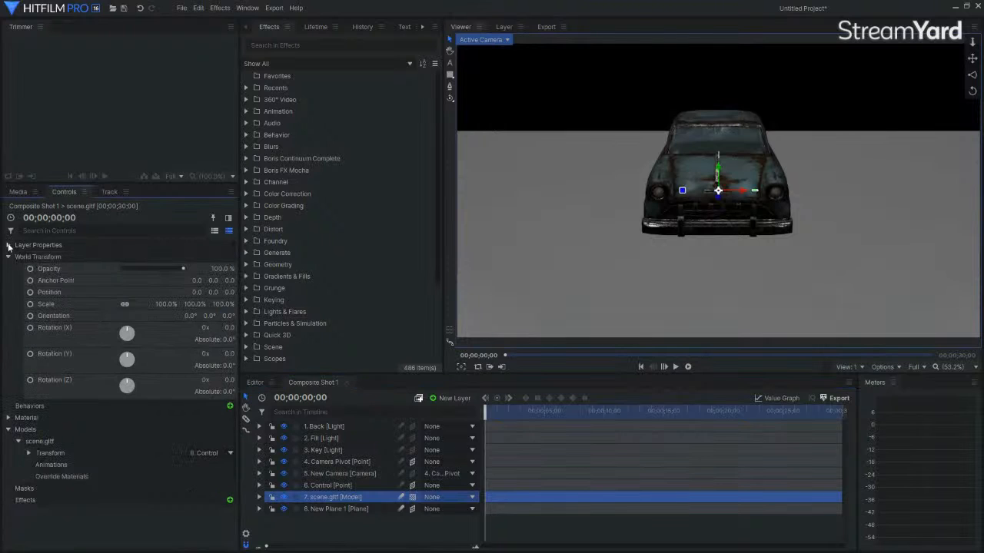
click(9, 257)
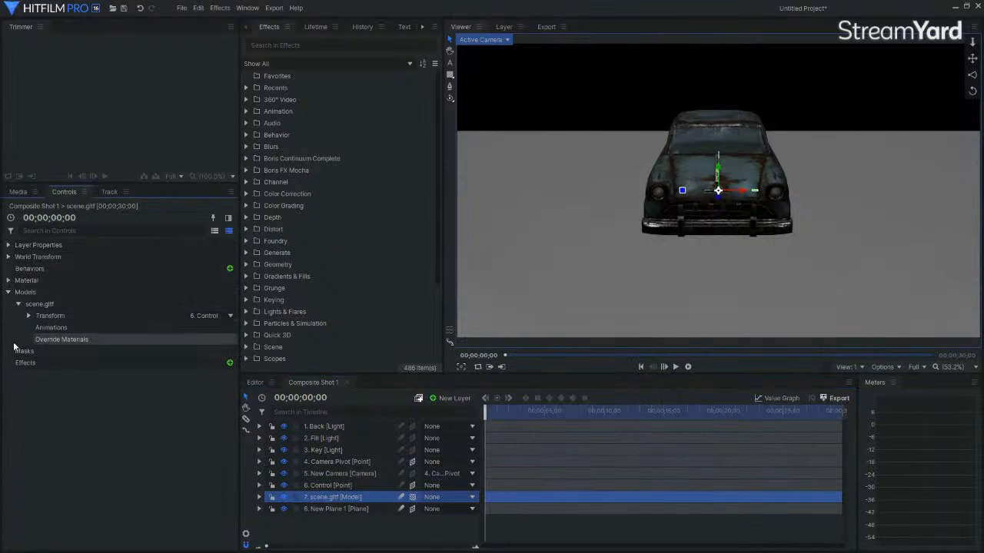
click(8, 281)
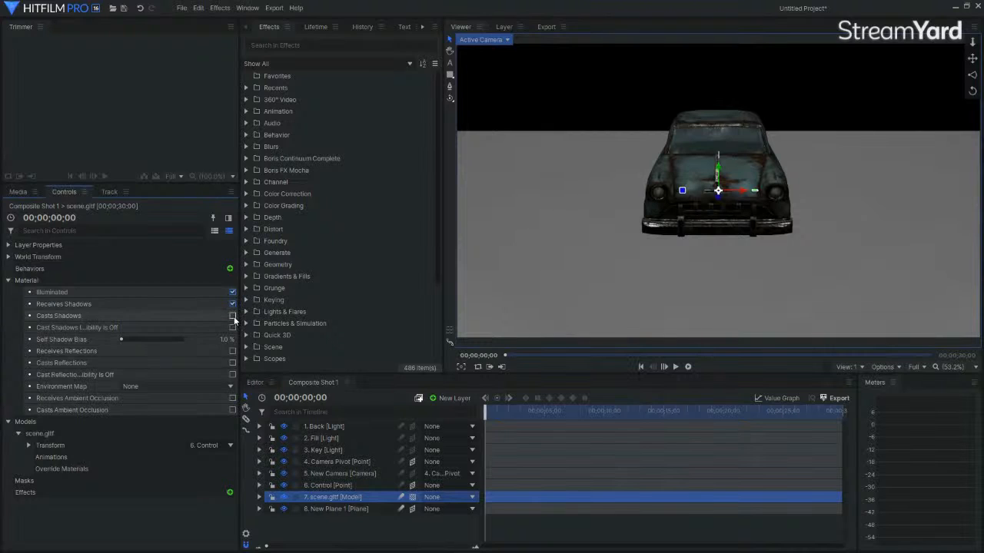
click(232, 316)
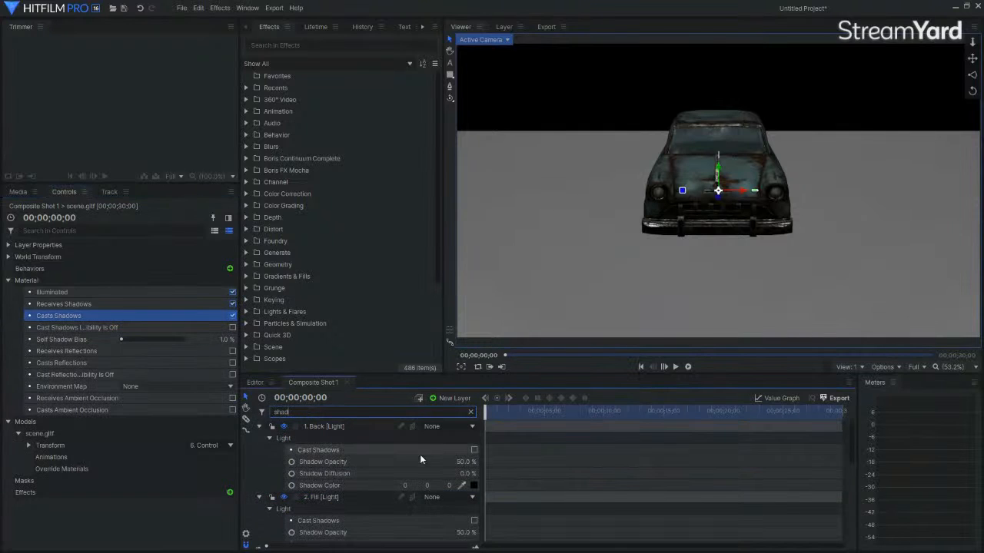
With the timeline filtered by "shad", enable Cast Shadows on the Back, Fill and Key lights
click(474, 450)
scroll(469, 460, down, 1)
scroll(468, 460, down, 1)
click(473, 456)
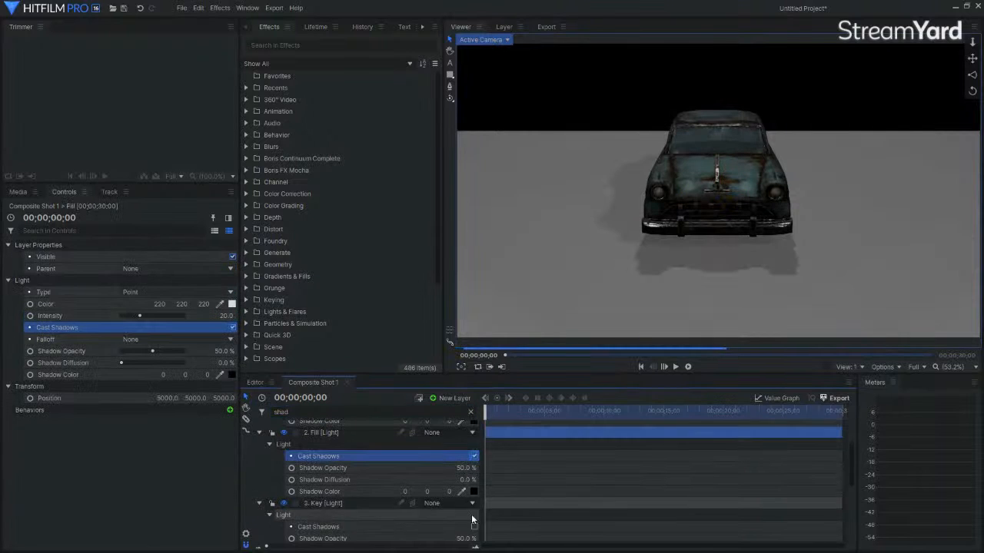
click(471, 526)
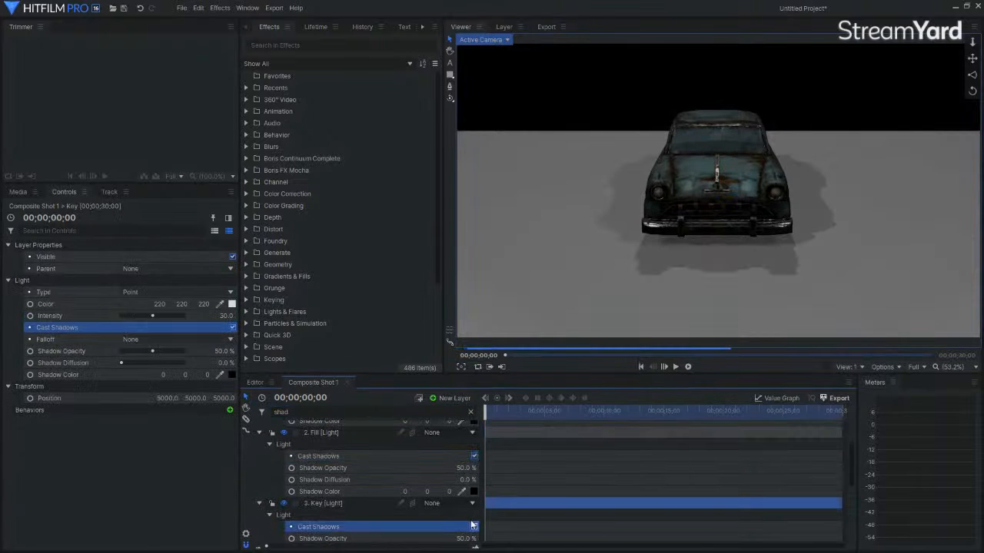
Set Shadow Diffusion to 20% on the Back, Fill and Key lights and clear the timeline search filter
scroll(442, 478, up, 2)
click(459, 474)
key(Return)
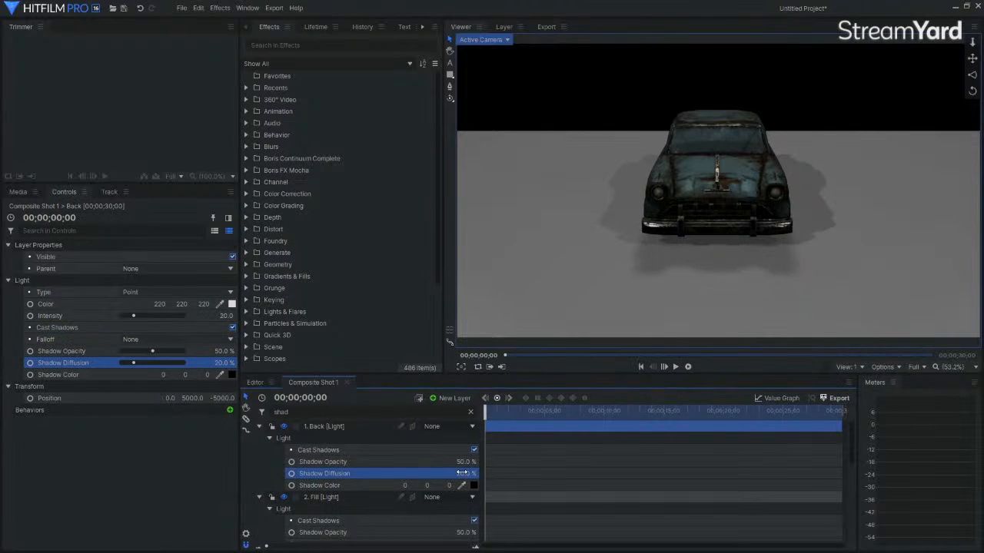
scroll(457, 477, down, 2)
click(465, 480)
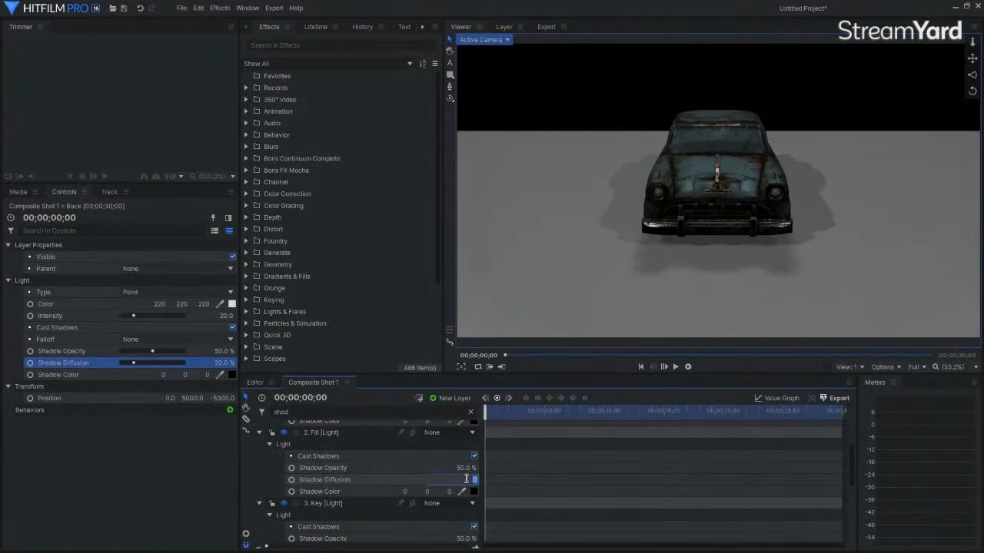
text(20)
key(Return)
scroll(465, 480, down, 1)
click(462, 518)
text(20)
key(Return)
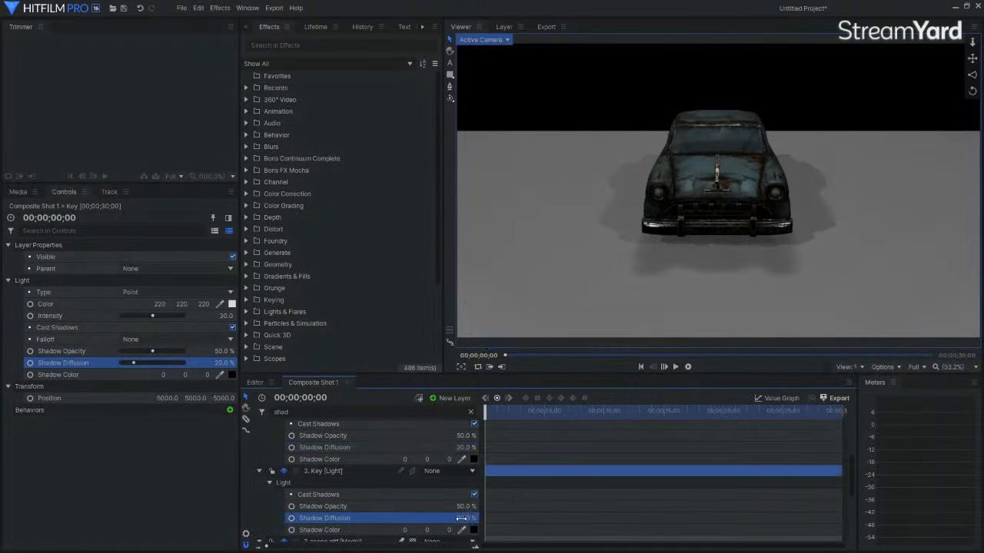
scroll(352, 467, up, 3)
drag(308, 416, 254, 413)
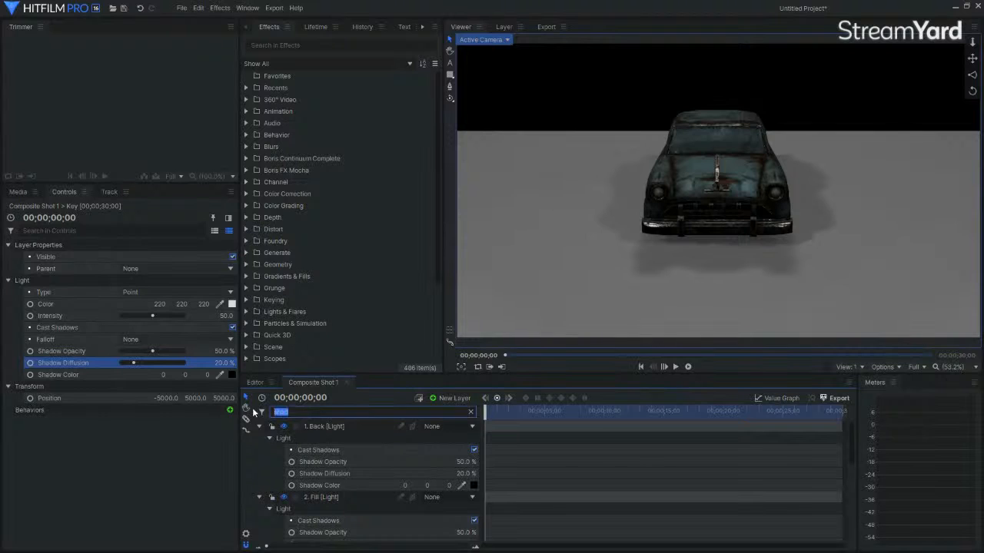
key(BackSpace)
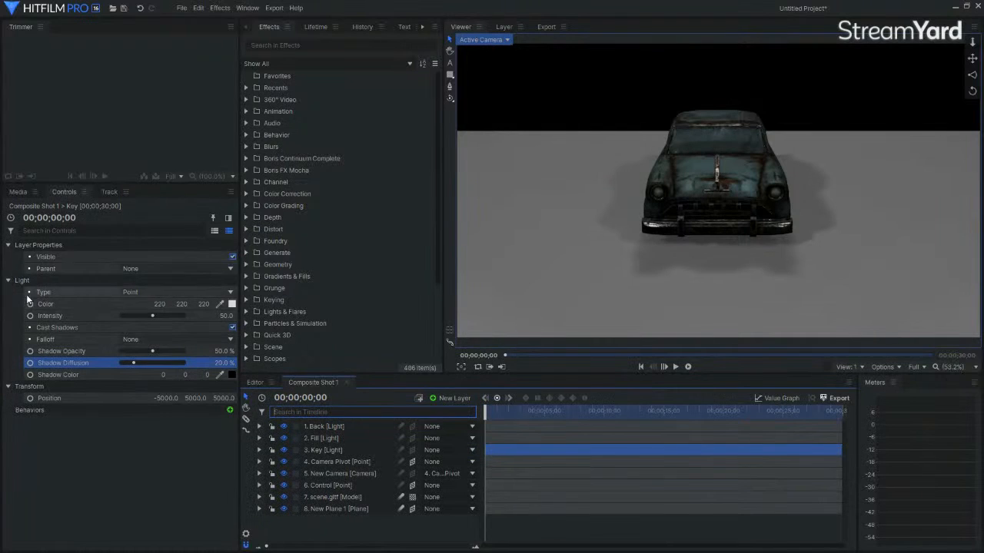
Set the car model's Environment Map to Use Composite Shot and review the look along the whole camera orbit
click(358, 497)
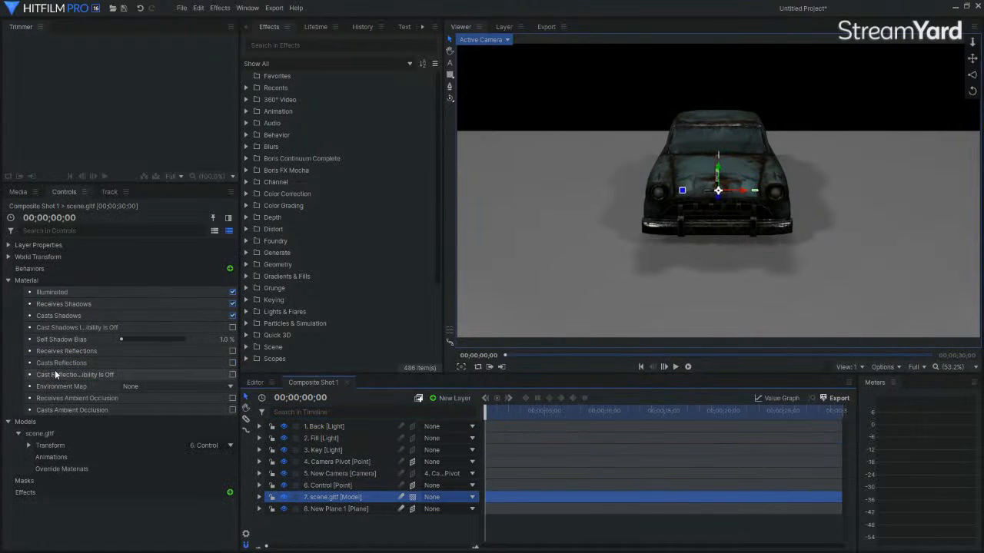
click(175, 386)
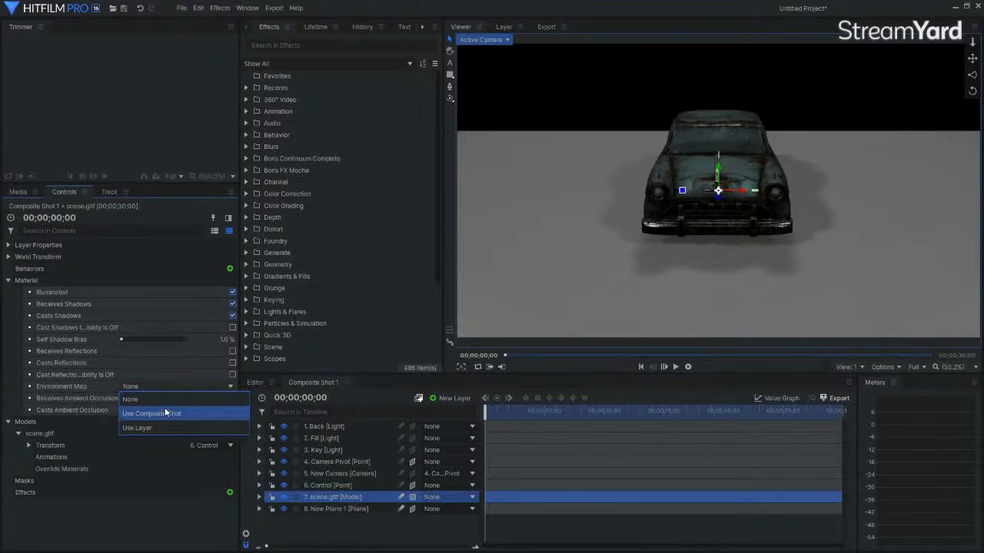
click(163, 413)
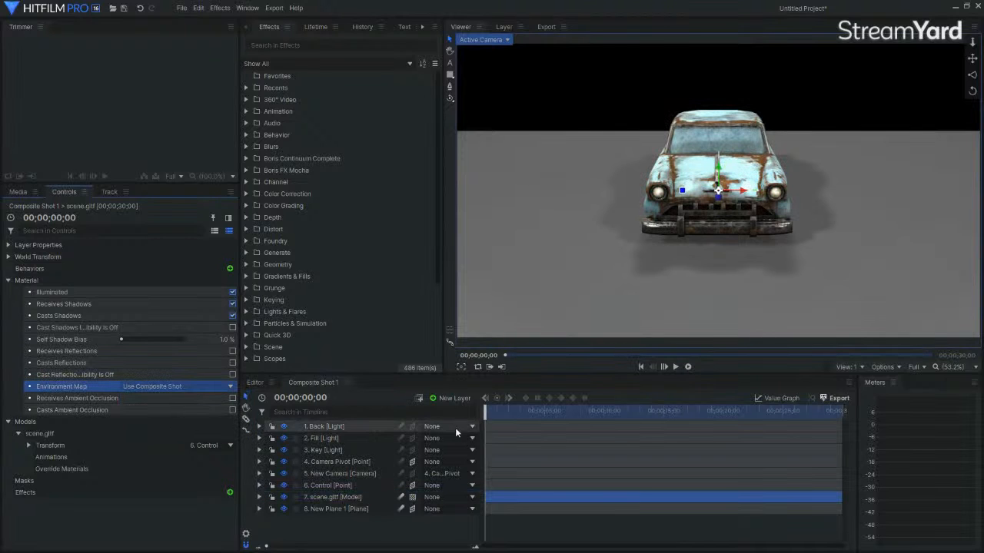
drag(492, 411, 659, 379)
click(133, 528)
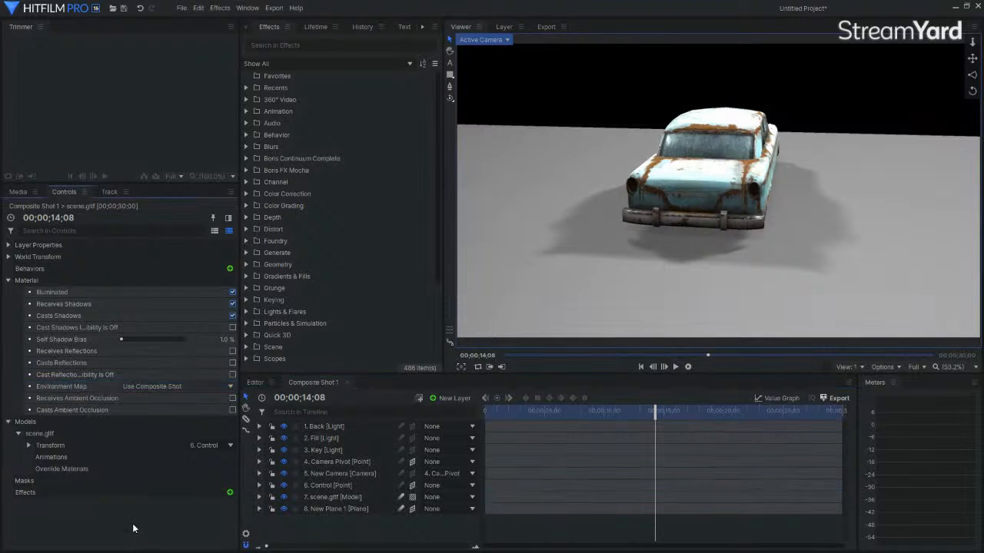
drag(656, 410, 772, 398)
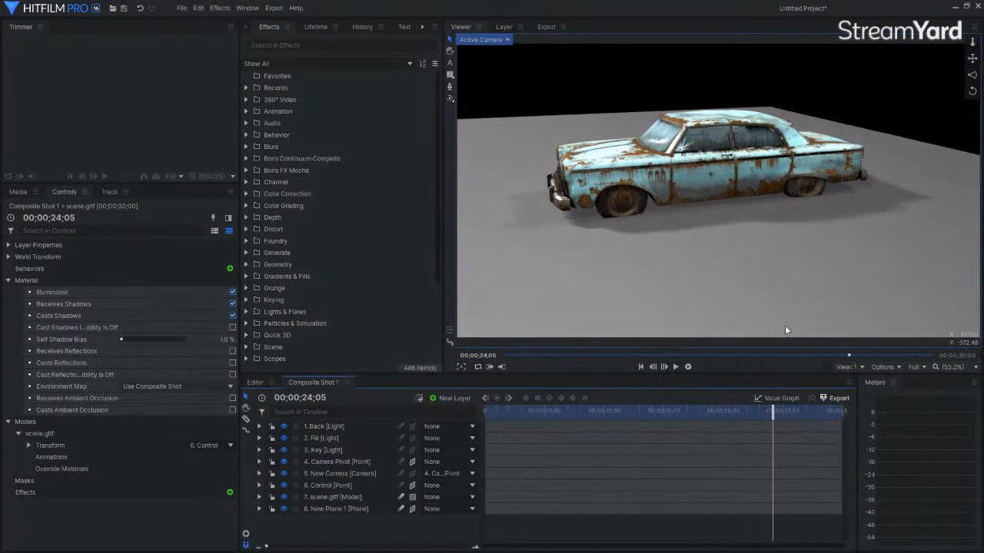
drag(769, 410, 827, 410)
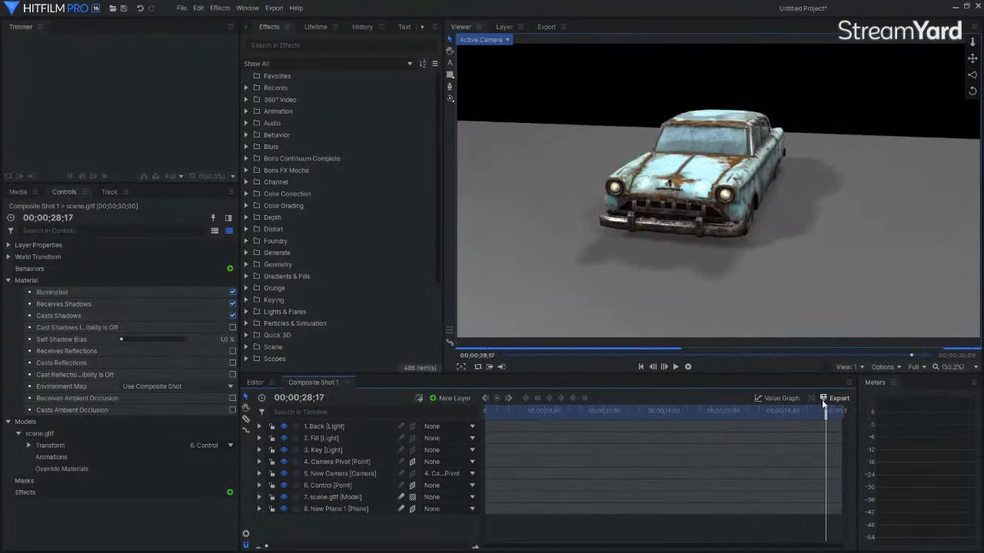
click(639, 366)
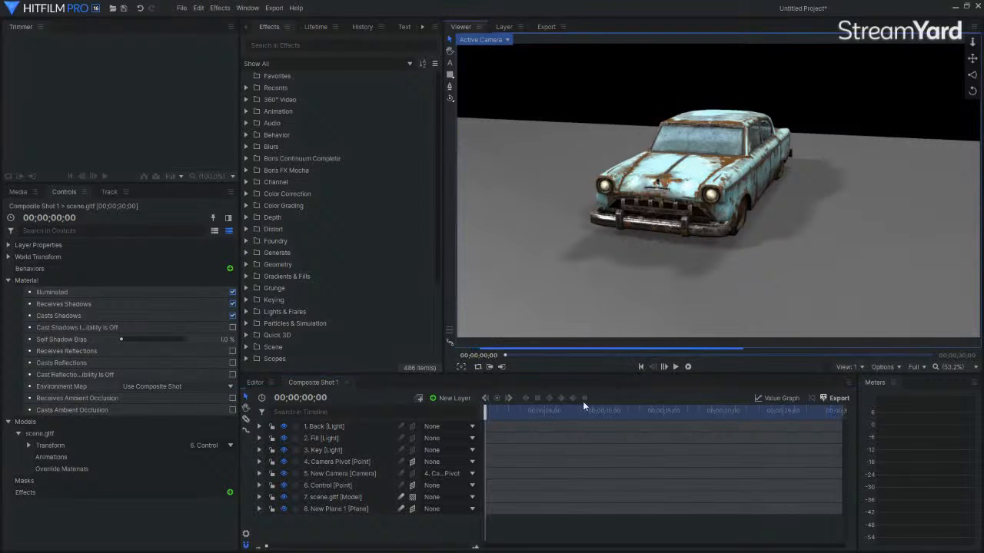
Bring New Camera closer to the car by setting its Z position to 501.6, and check the framing around 5 seconds
click(337, 463)
click(329, 475)
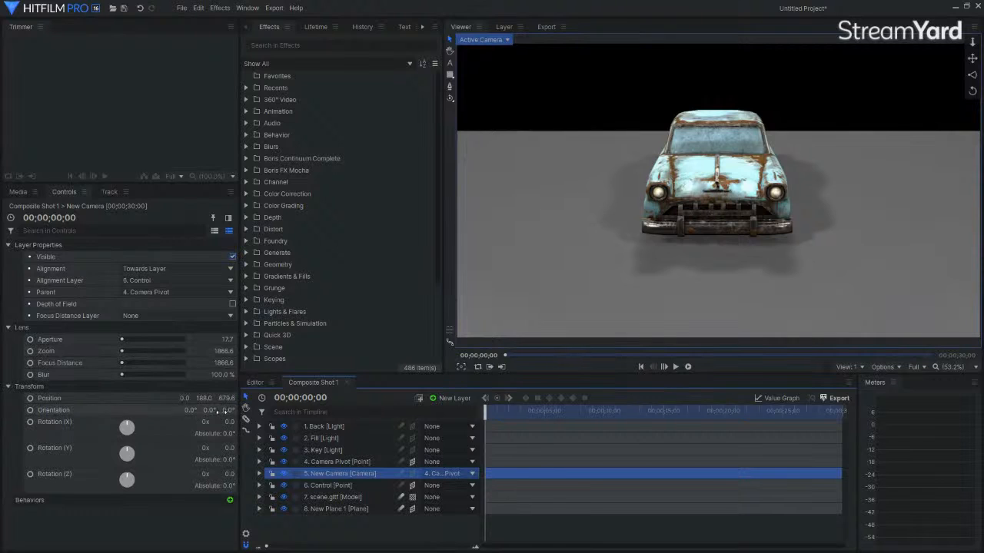
drag(226, 398, 221, 399)
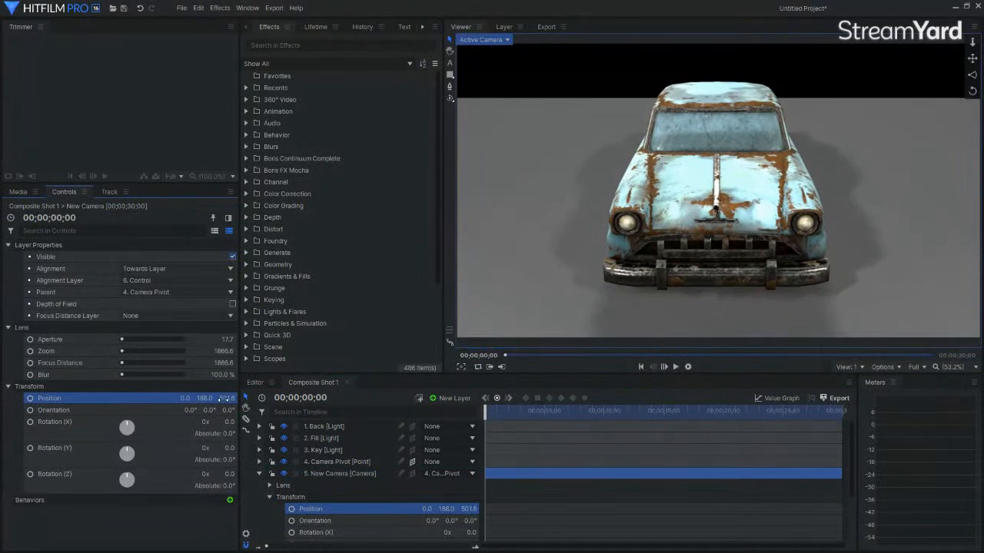
drag(485, 414, 547, 409)
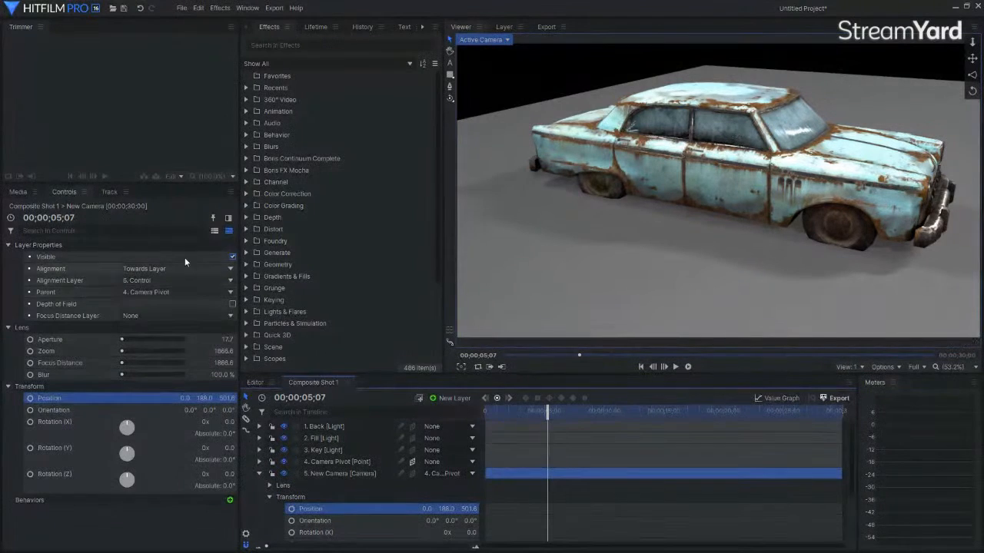
Set the opacity of the car's window glass, Material_295, to 50% in the scene.gltf model properties and apply it
click(19, 192)
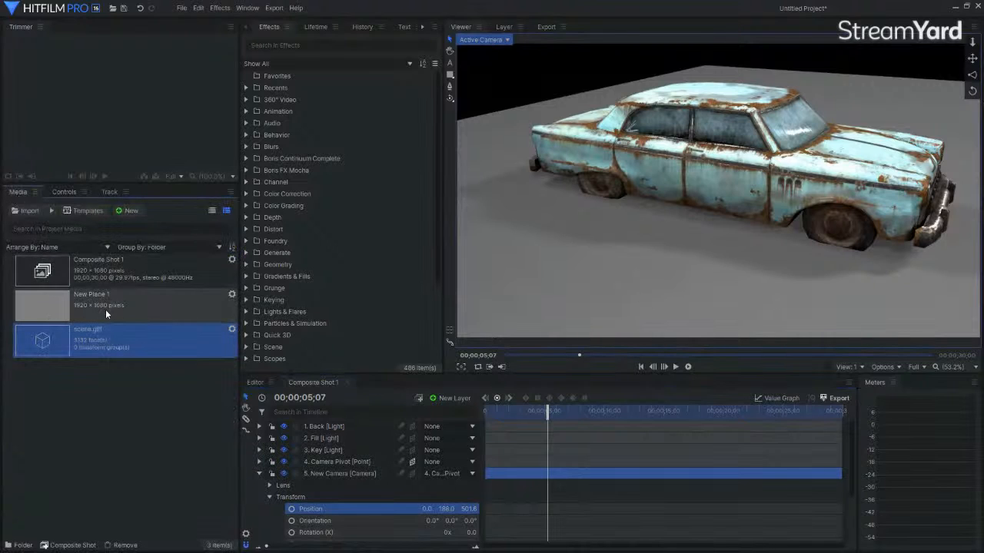
click(231, 331)
scroll(230, 330, up, 5)
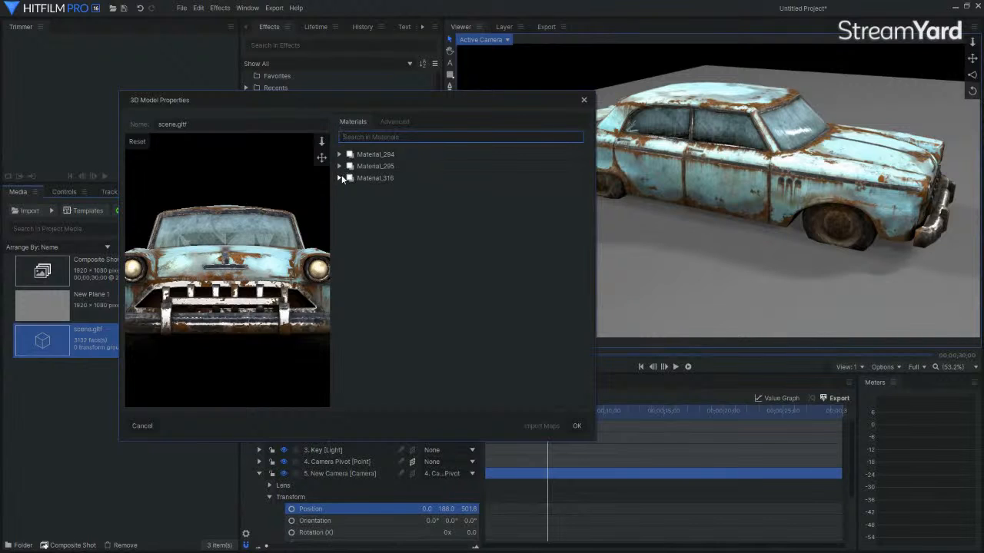
click(365, 179)
click(370, 169)
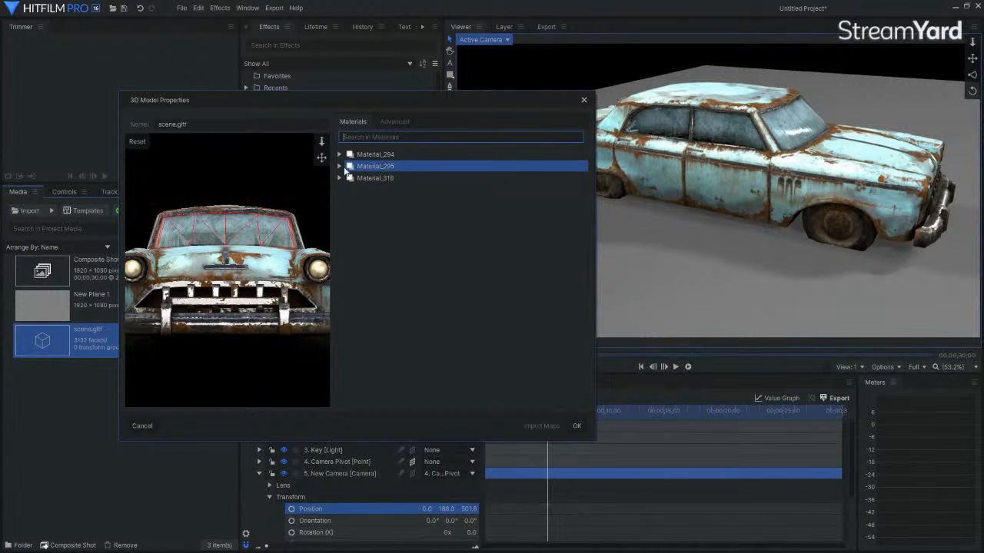
click(338, 167)
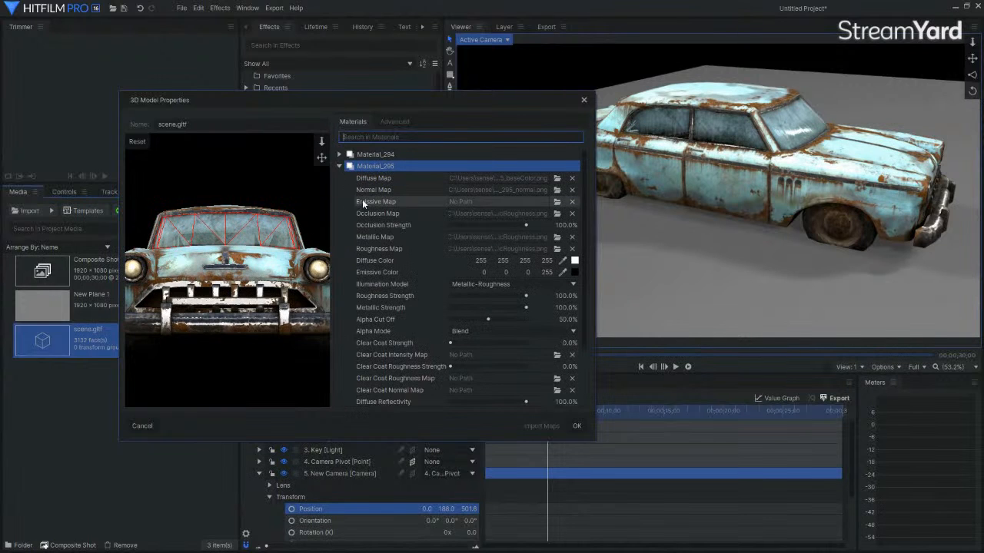
scroll(511, 358, down, 3)
click(562, 392)
text(50)
key(Return)
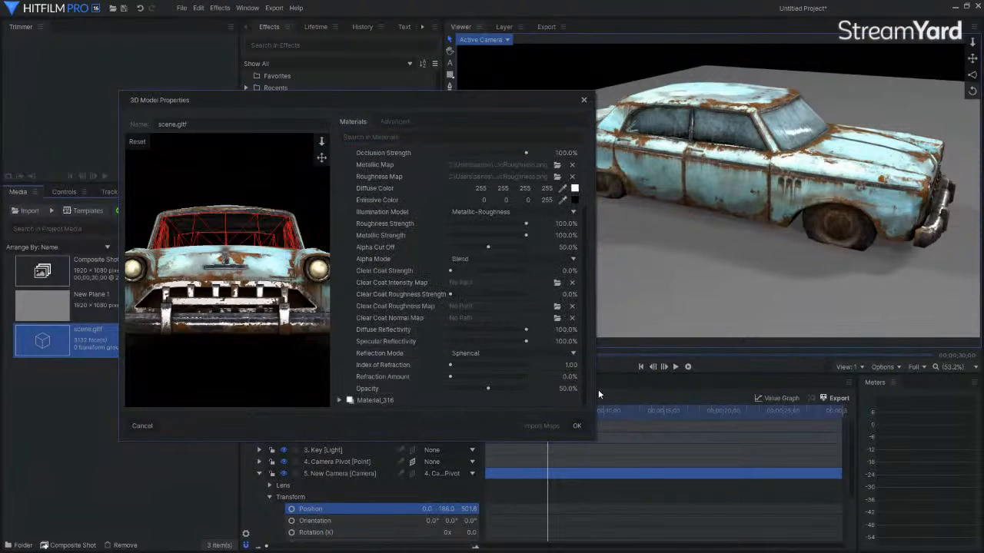
click(577, 426)
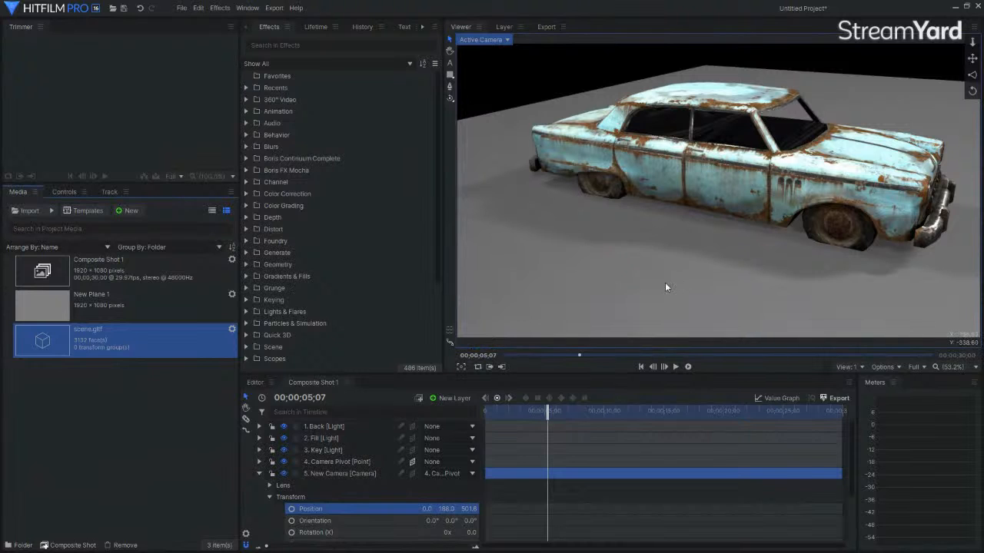
Raise the opacity of Material_295 to 85% in the model properties and preview the windows up to about 11 seconds
click(233, 329)
click(375, 166)
scroll(427, 301, down, 3)
click(567, 388)
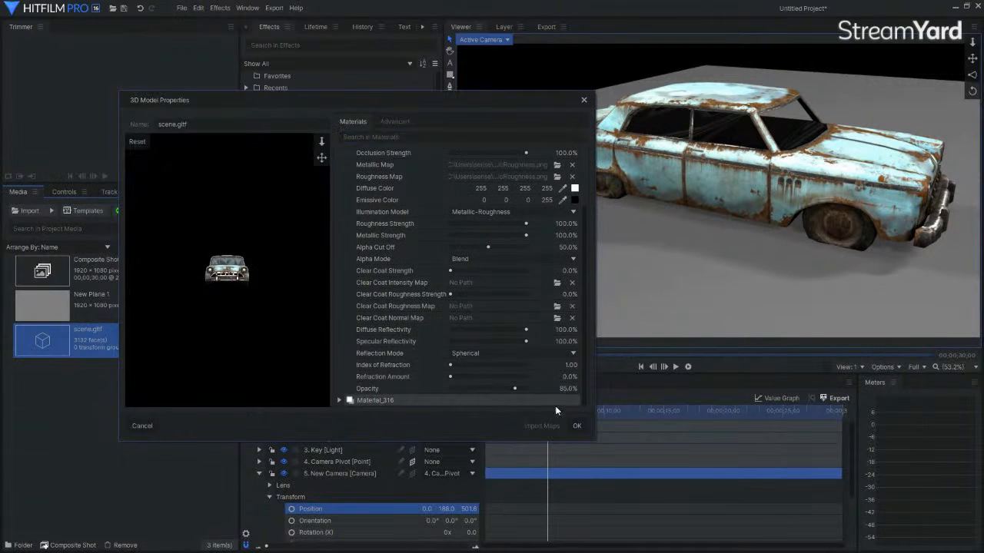
click(577, 426)
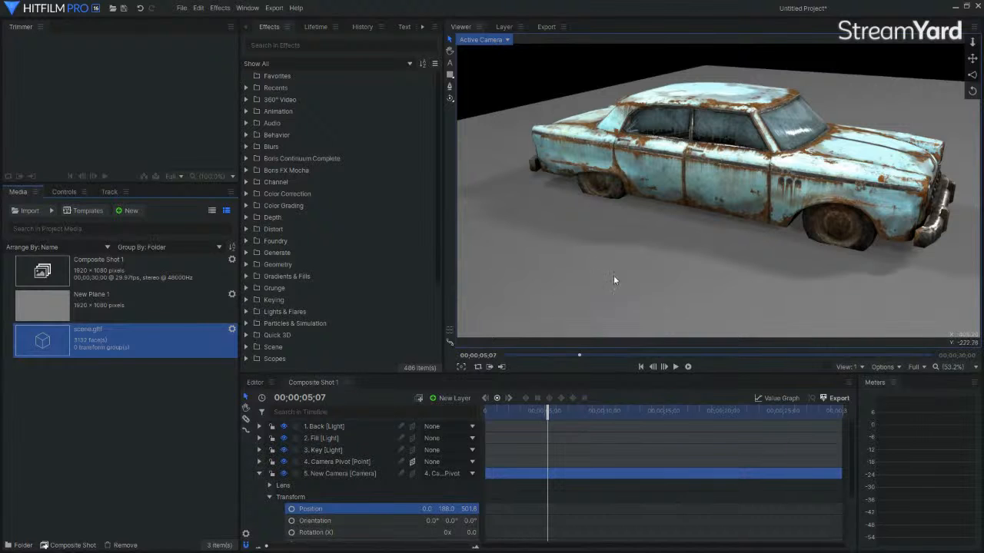
drag(552, 412, 627, 394)
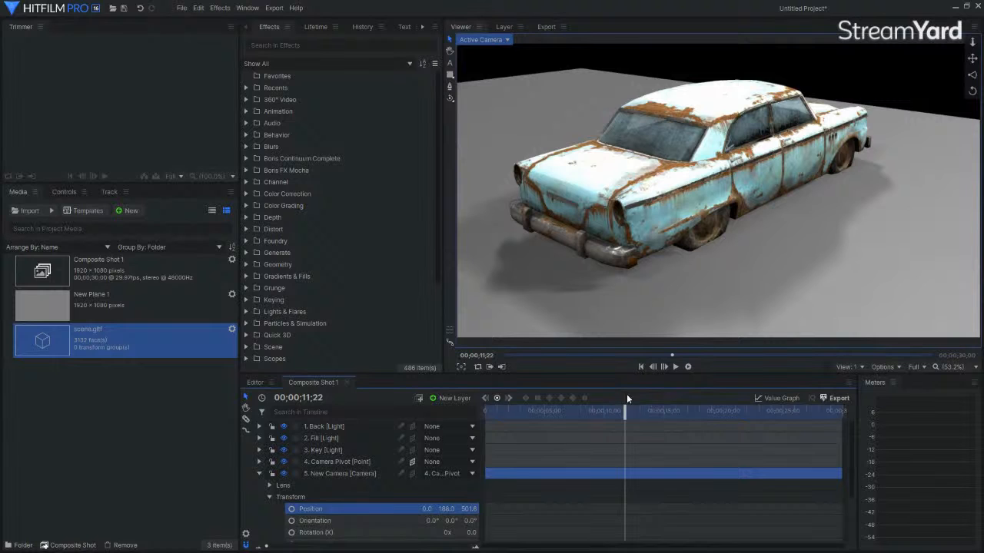
Set the opacity of Material_295 to 80%, then return the playhead to the start and collapse the New Camera layer
click(232, 329)
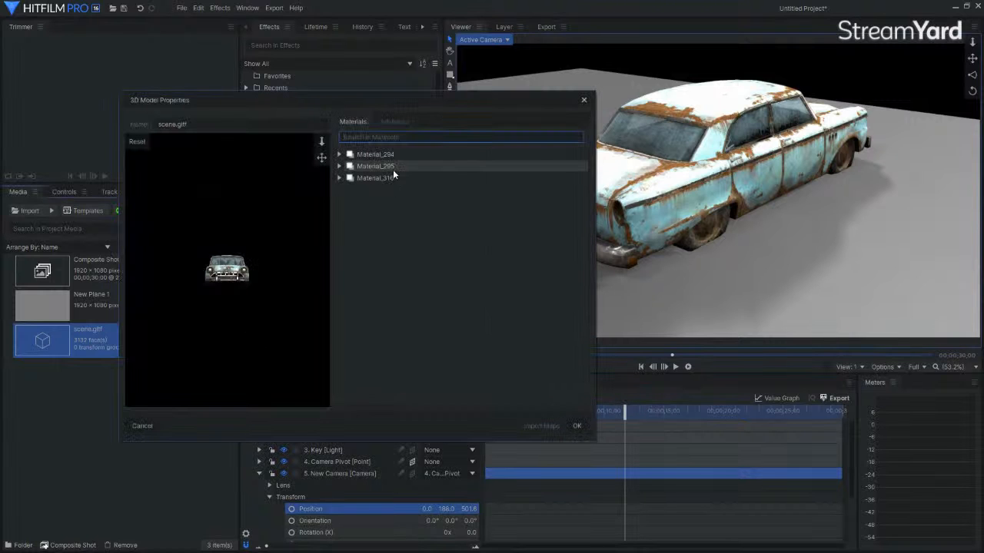
click(339, 166)
scroll(538, 384, down, 5)
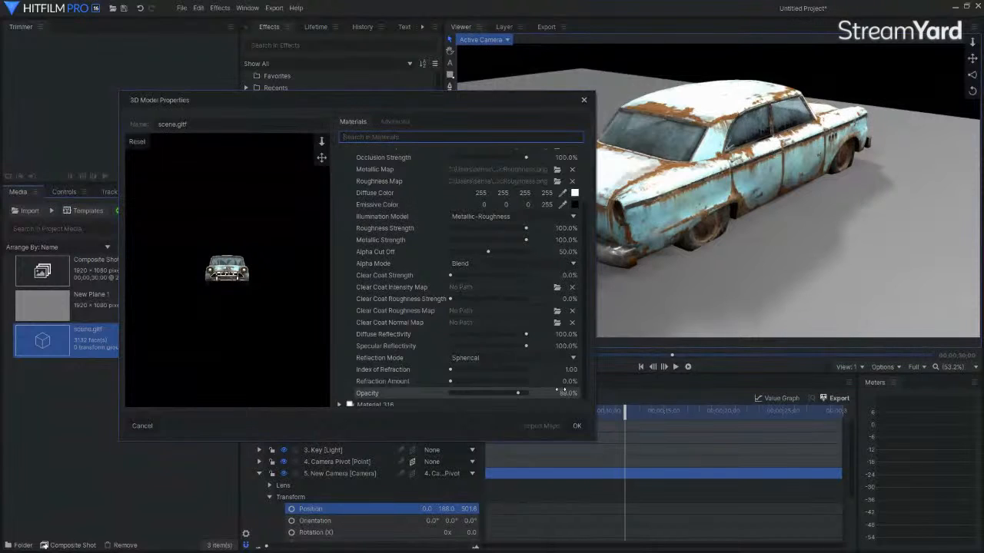
click(561, 394)
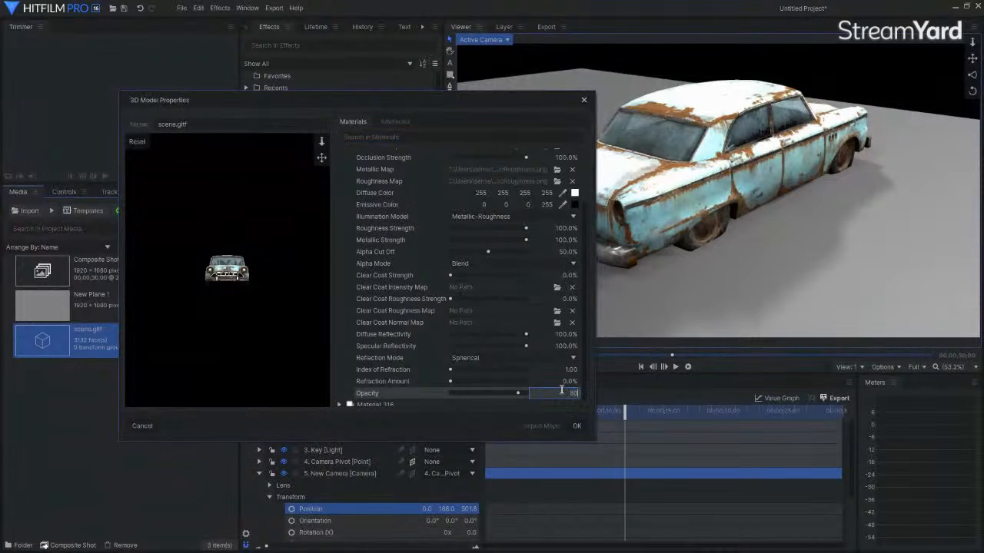
click(576, 425)
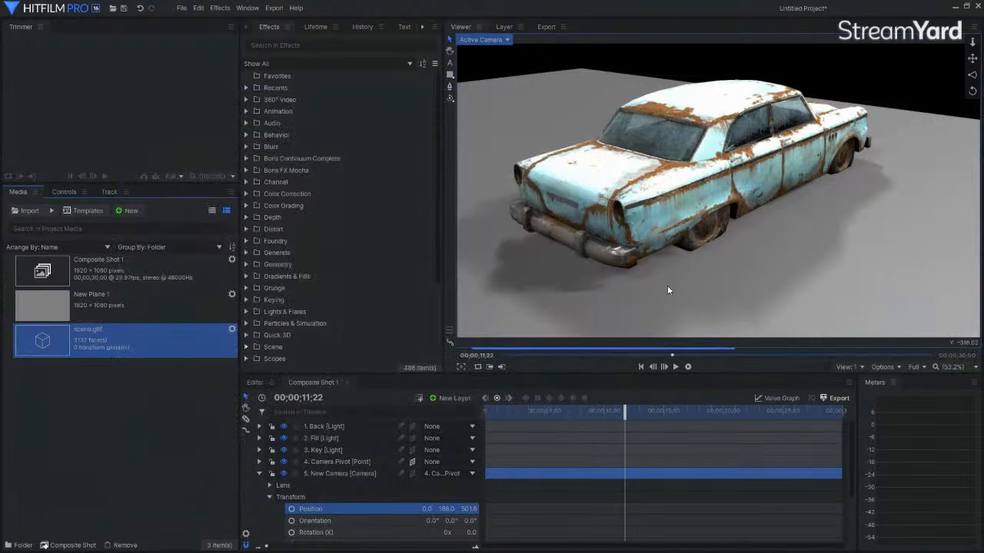
drag(625, 412, 483, 379)
click(259, 474)
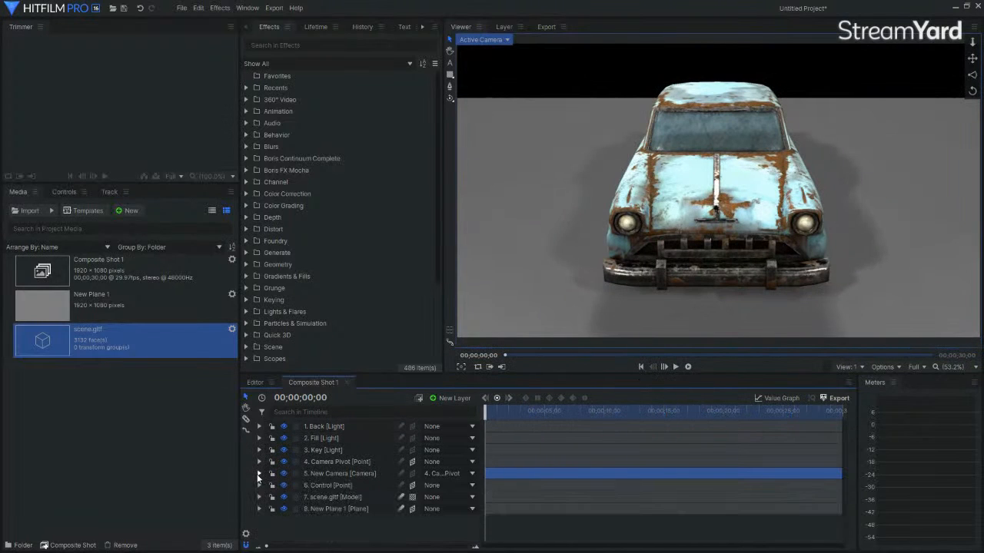
click(310, 413)
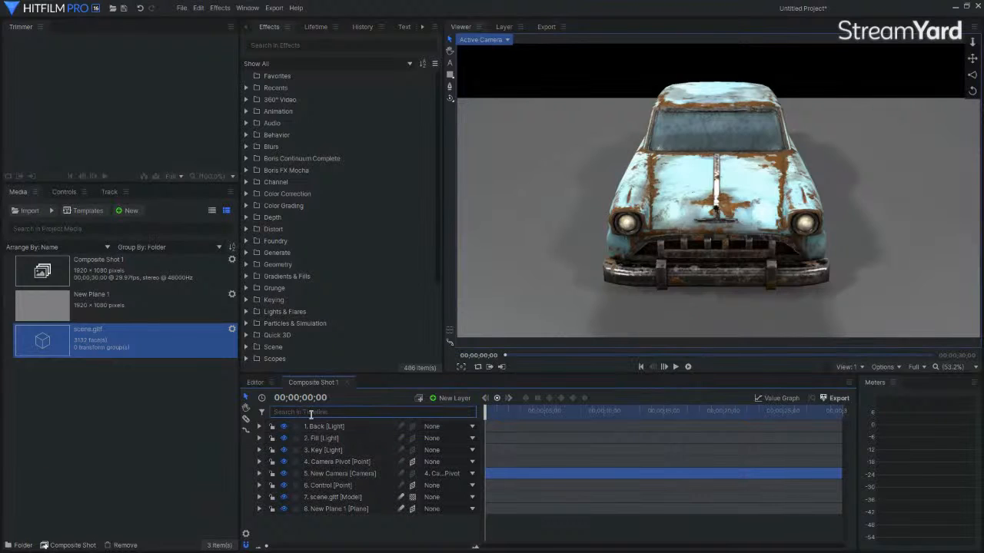
text(color)
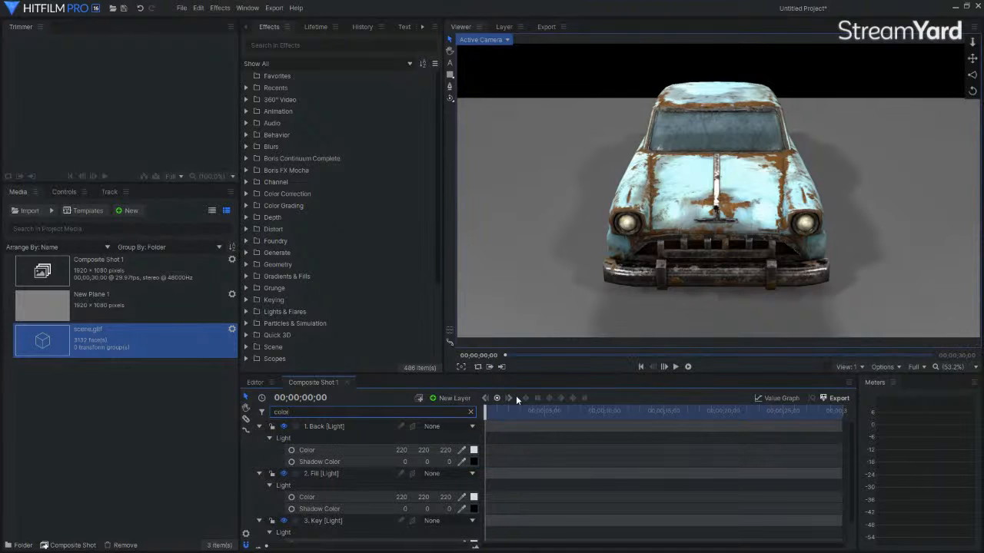
click(472, 451)
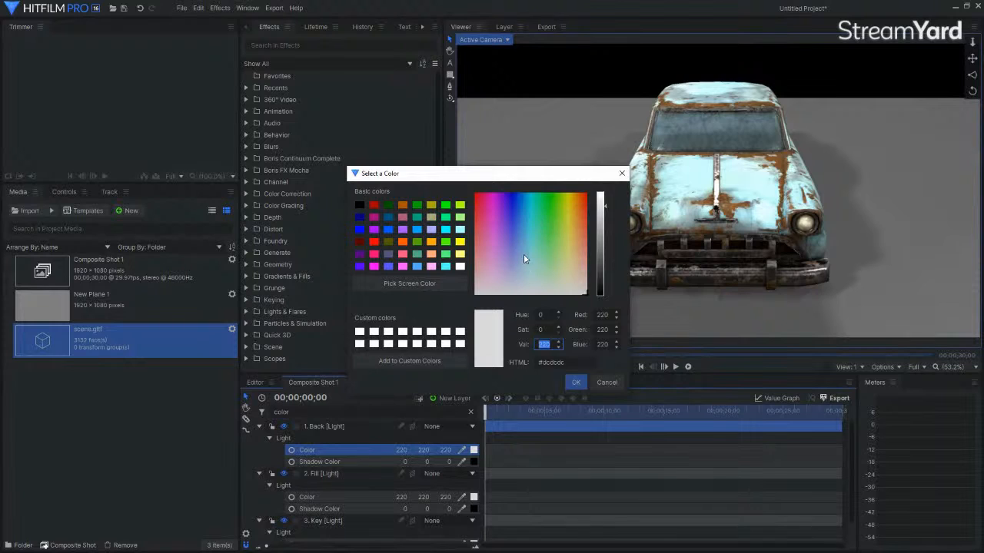
click(604, 382)
double_click(281, 412)
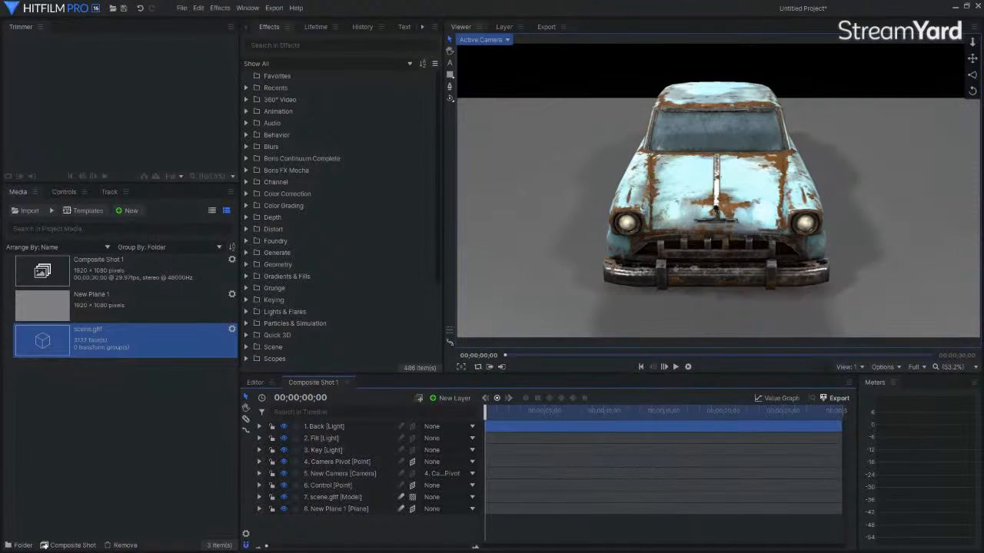
Import cape_hill_4k.hdr as the bottom layer of Composite Shot 1 and apply the 360° Viewer effect to it
drag(115, 415, 165, 421)
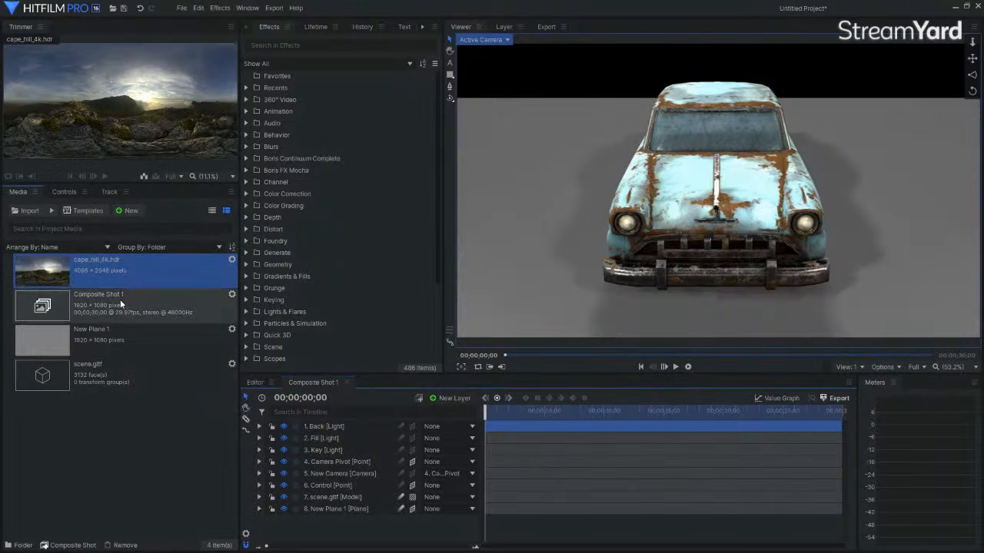
drag(61, 274, 297, 528)
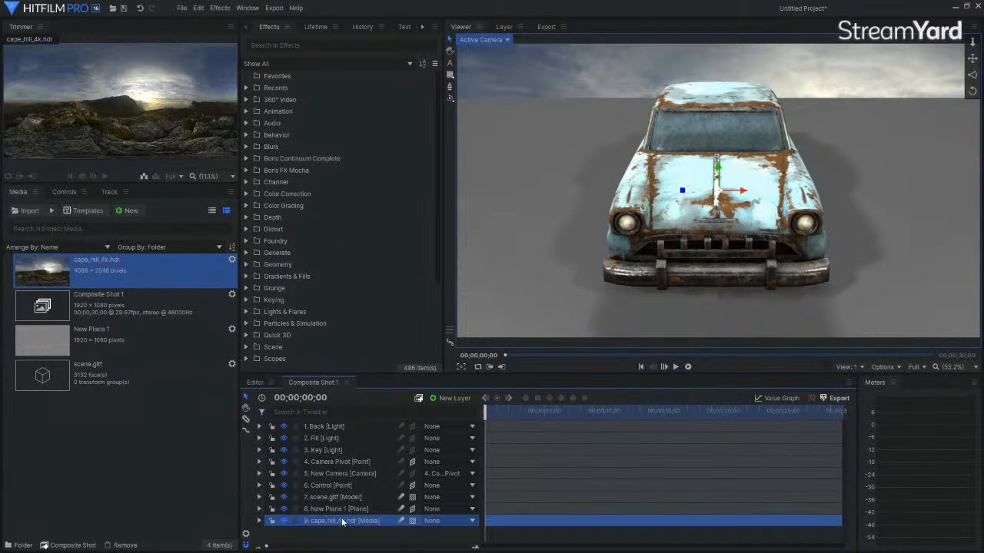
click(282, 45)
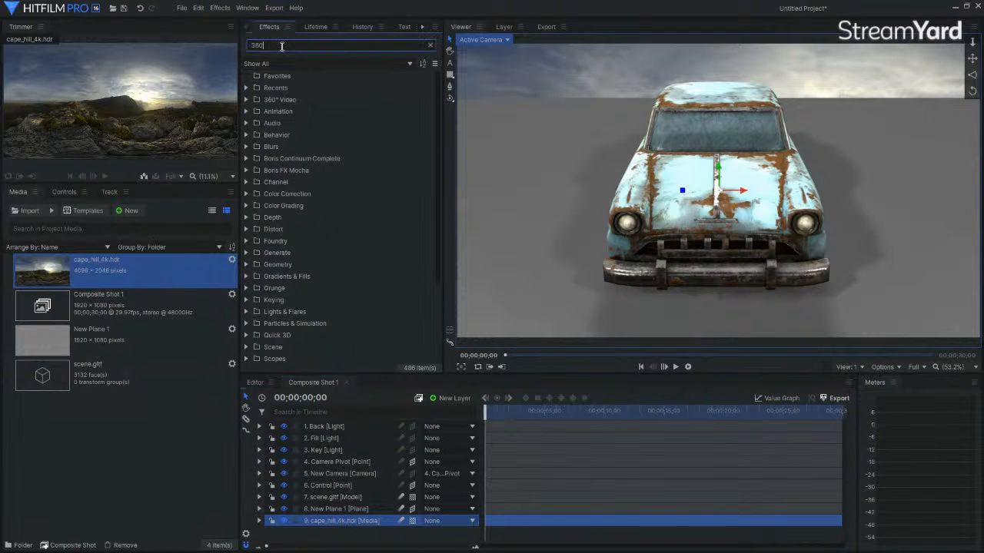
click(297, 312)
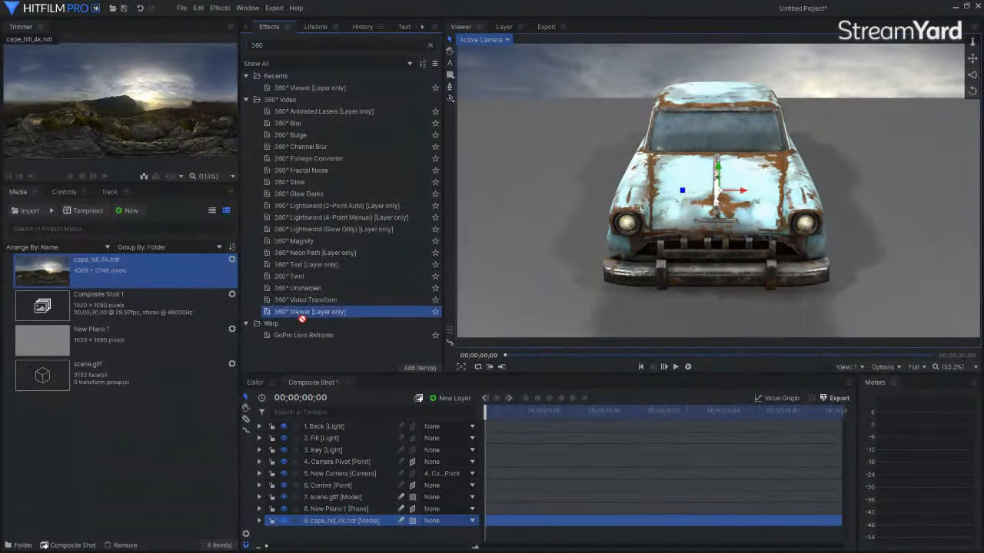
drag(326, 523, 325, 518)
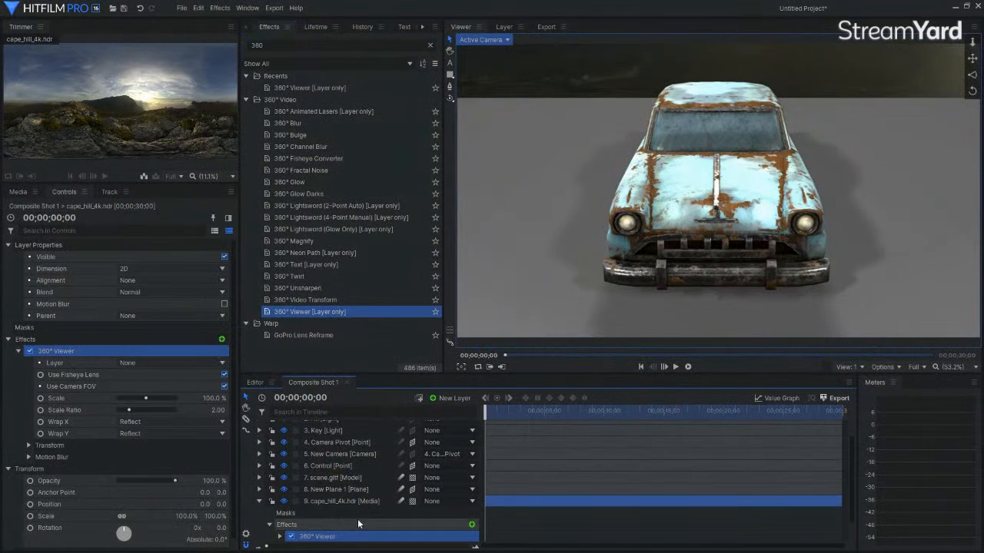
click(259, 501)
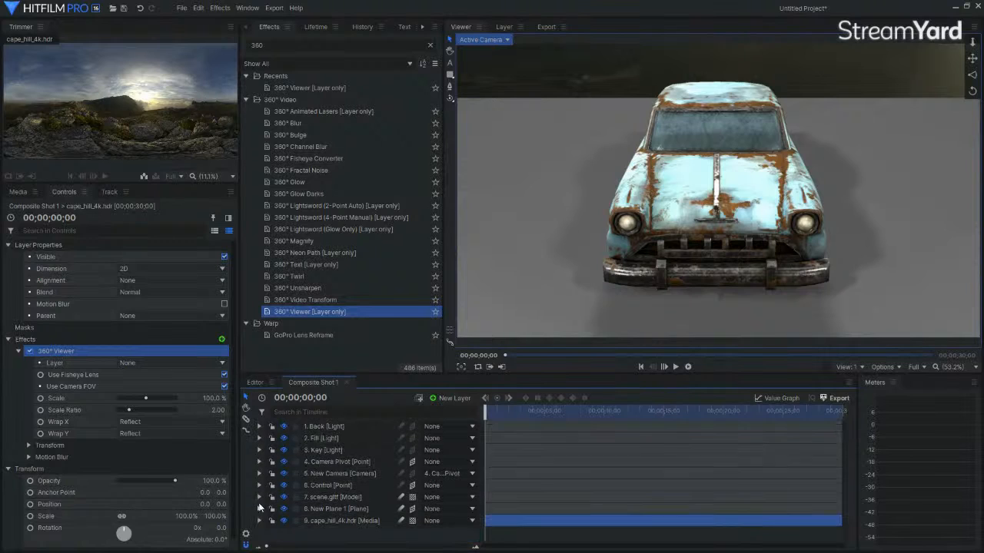
Move New Camera back to a Z position of 736.6 and check the 360° background up to about 12 seconds
click(322, 473)
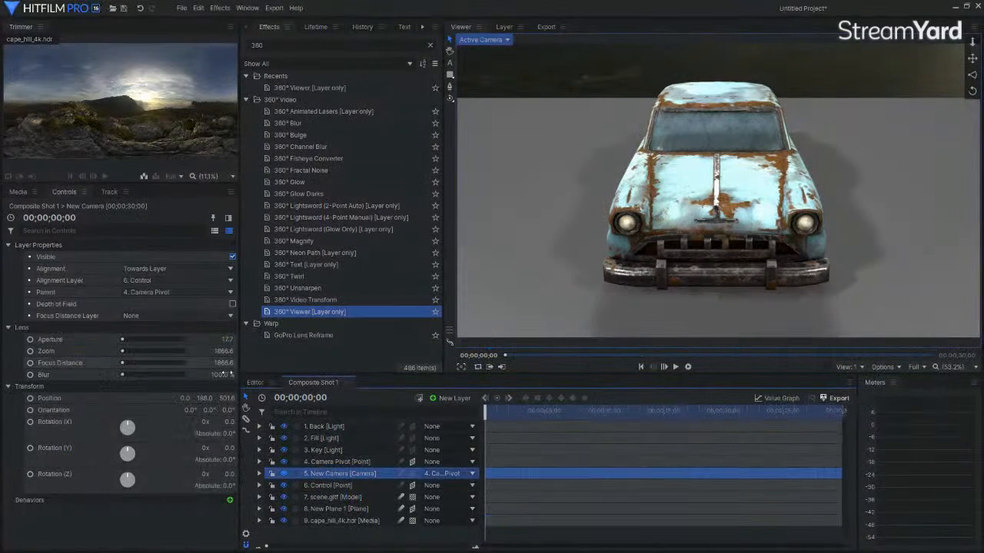
drag(222, 400, 224, 399)
drag(486, 410, 642, 380)
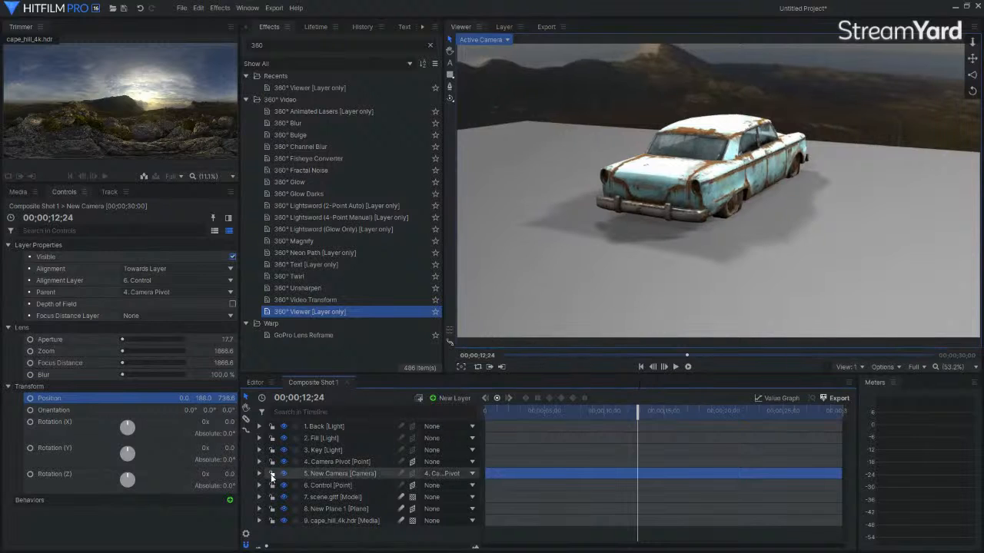
Set the environment map of the scene.gltf layer to Use Layer with cape_hill_4k.hdr as the source
click(280, 497)
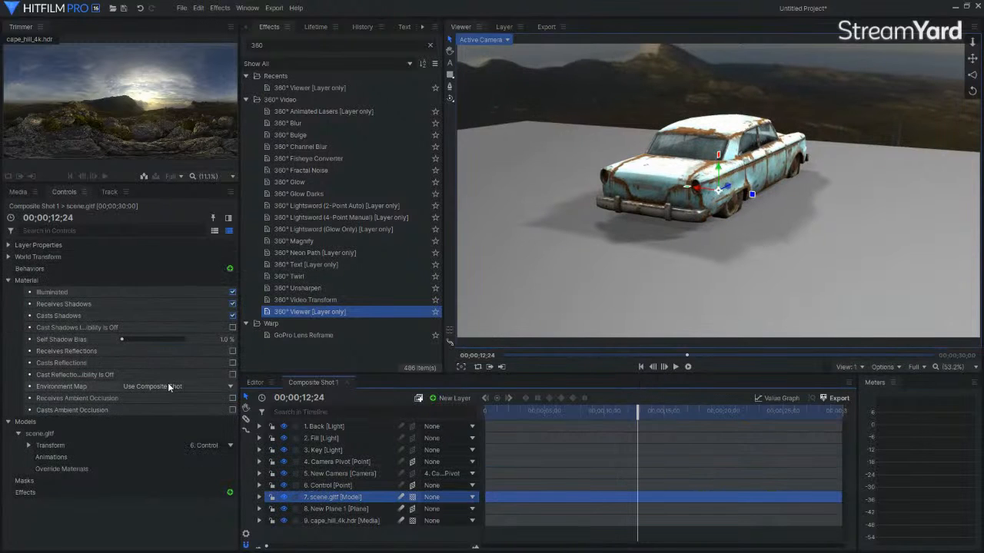
click(156, 387)
click(146, 427)
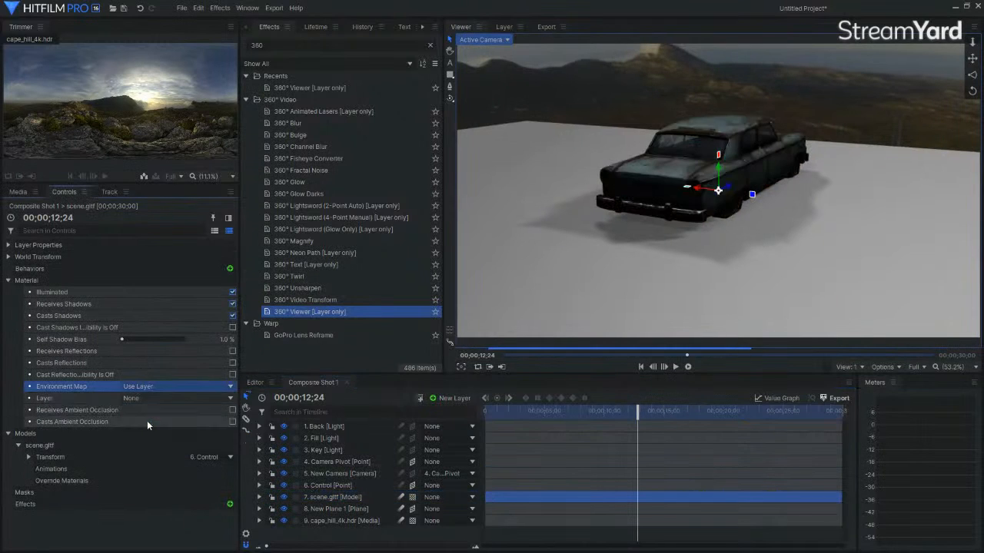
click(138, 397)
click(152, 437)
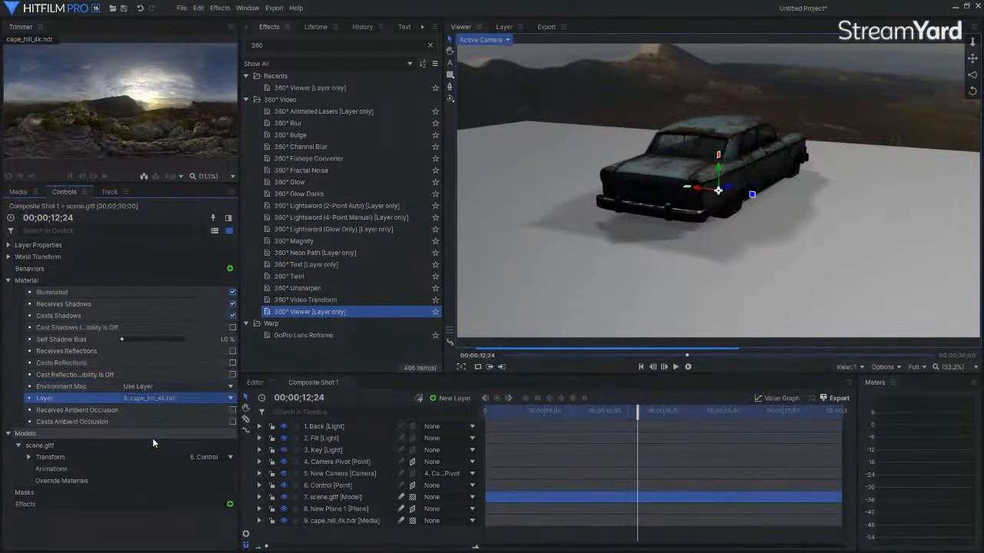
Hide the New Plane 1 ground layer and preview the car against the landscape up to about 21 seconds
drag(631, 411, 658, 411)
click(284, 509)
drag(656, 413, 739, 399)
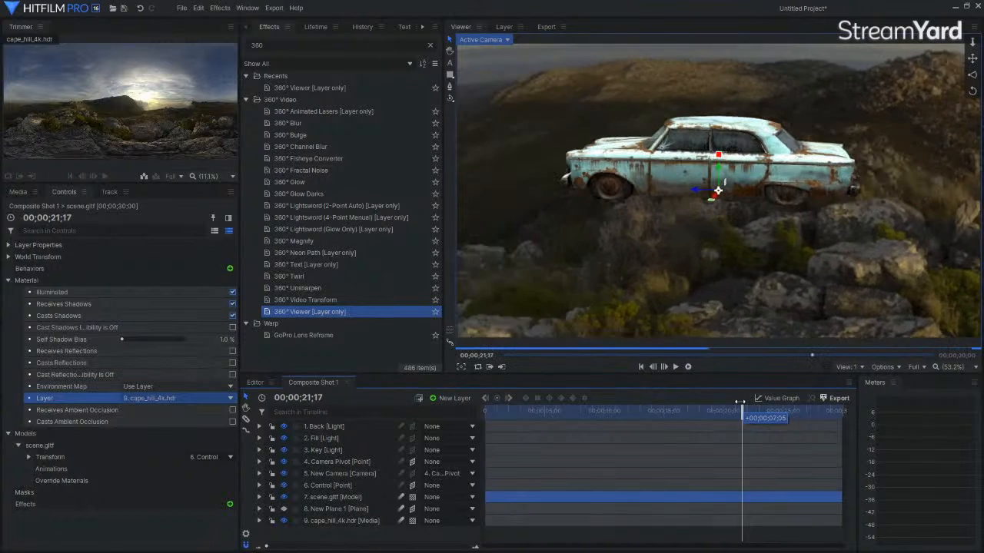
Try rotating the Control point by 81° about X, and reset its Rotation (X) to 0
click(324, 484)
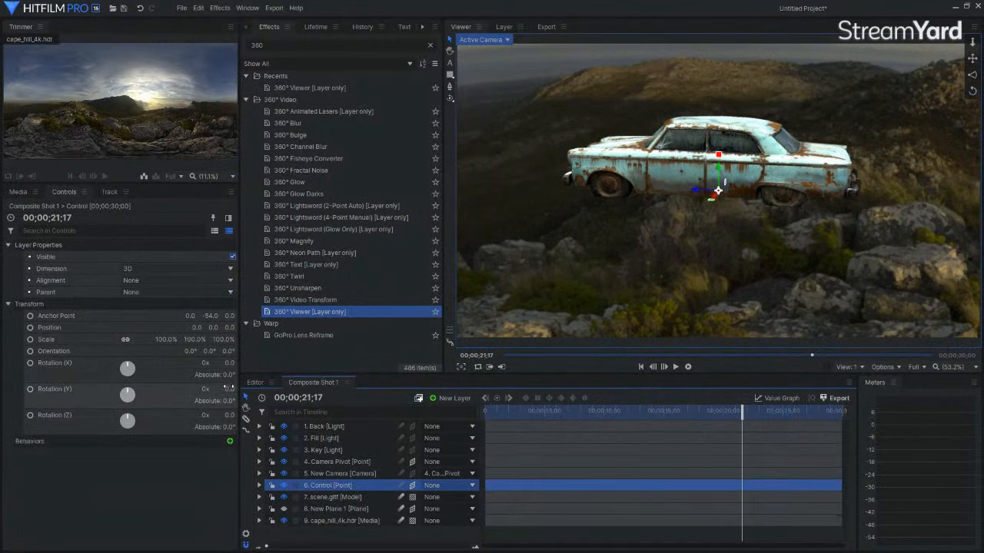
drag(227, 362, 232, 369)
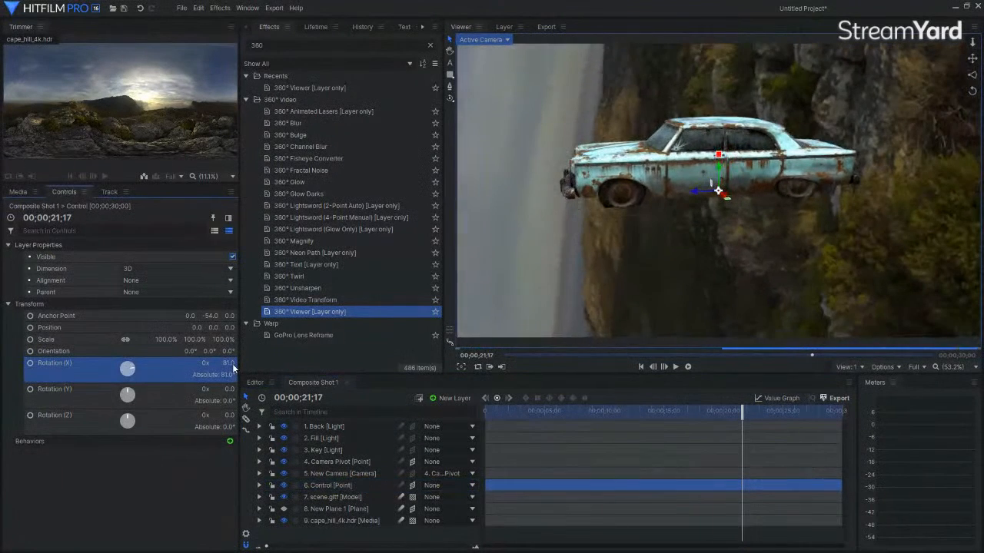
click(232, 364)
text(0)
key(Return)
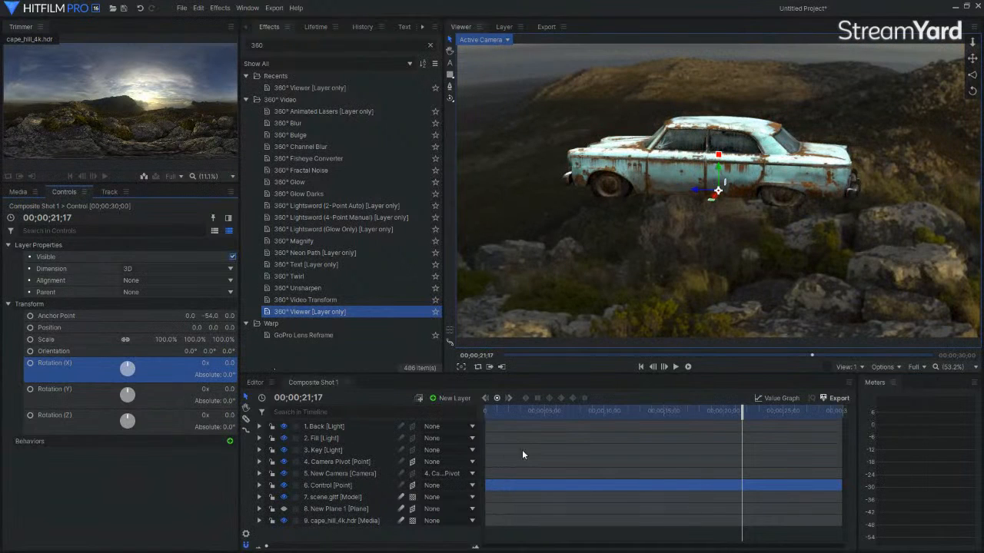
Try rotating the world transform of scene.gltf by 21° about Y, reset Rotation (Y) to 0, and collapse the property groups
click(331, 497)
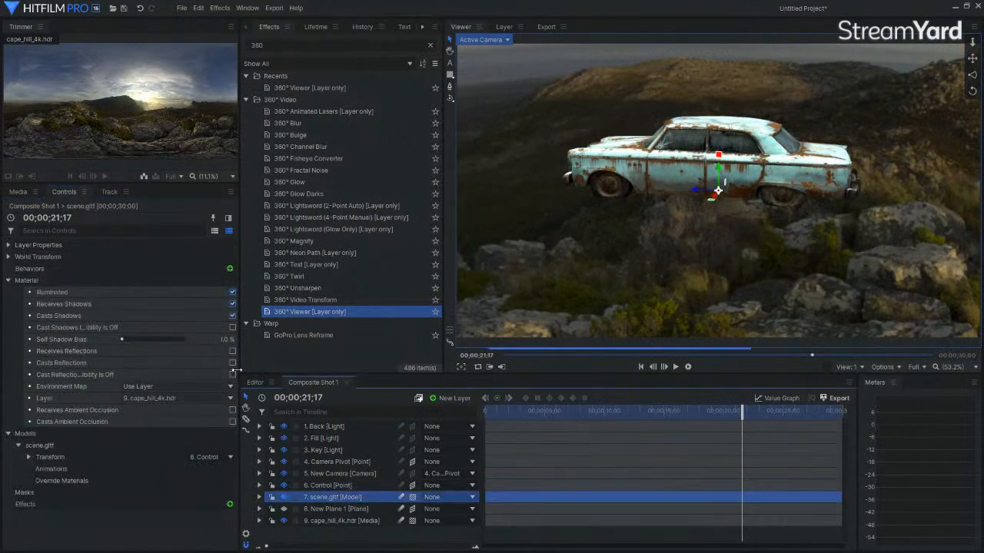
click(7, 246)
click(9, 246)
click(8, 256)
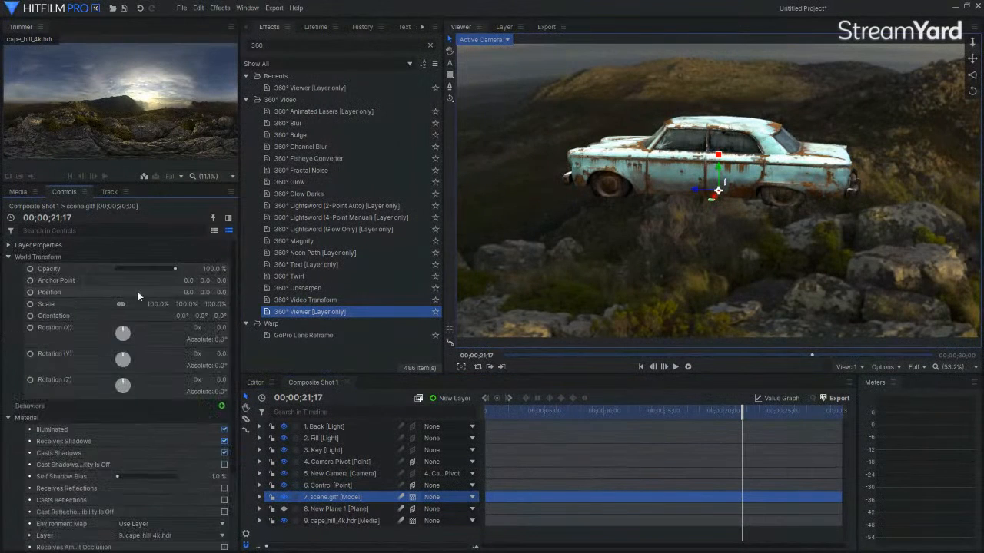
drag(220, 354, 223, 358)
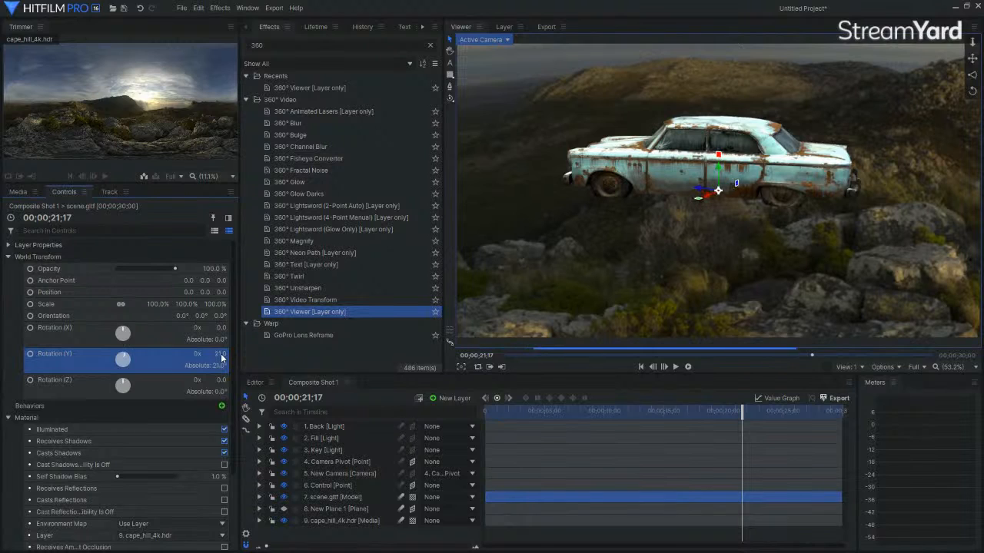
text(0)
key(Return)
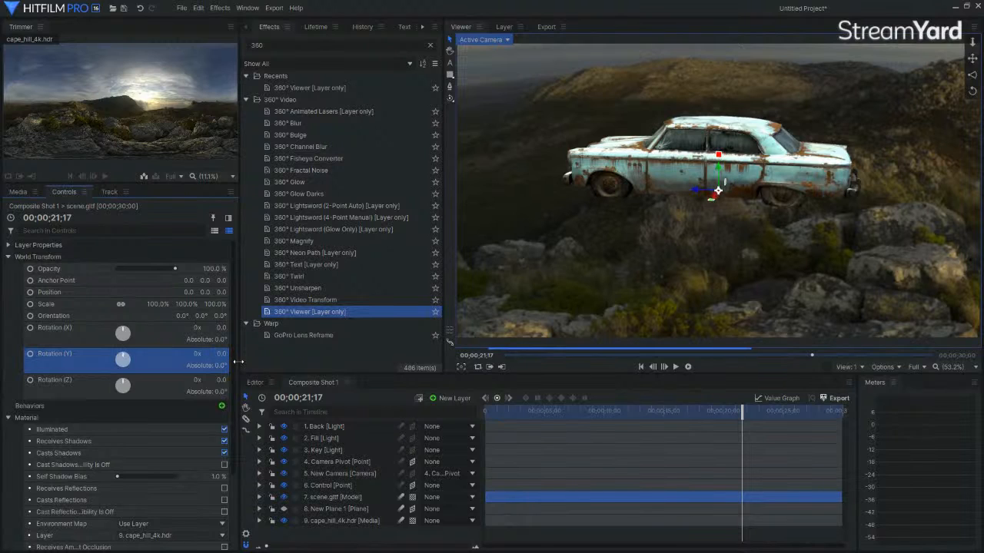
drag(224, 328, 224, 329)
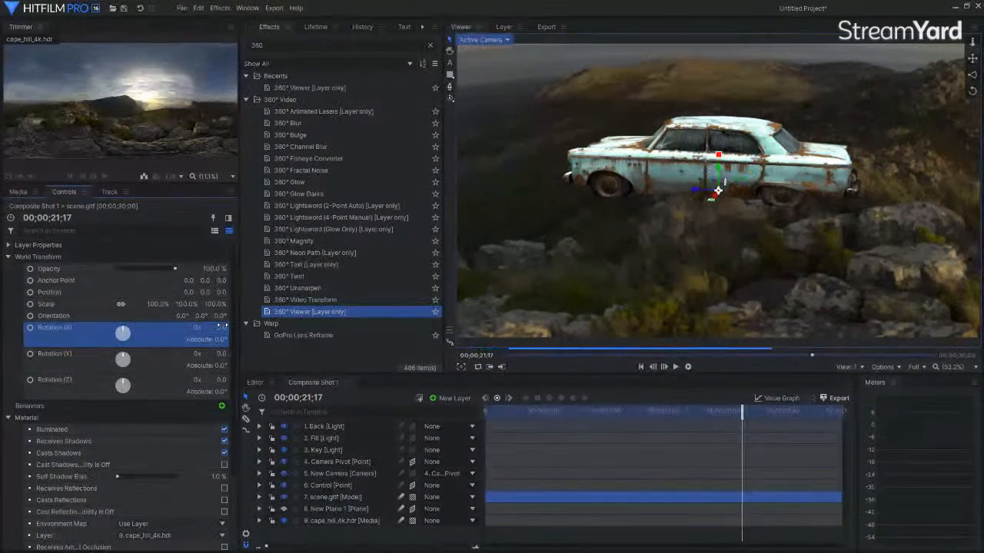
click(9, 257)
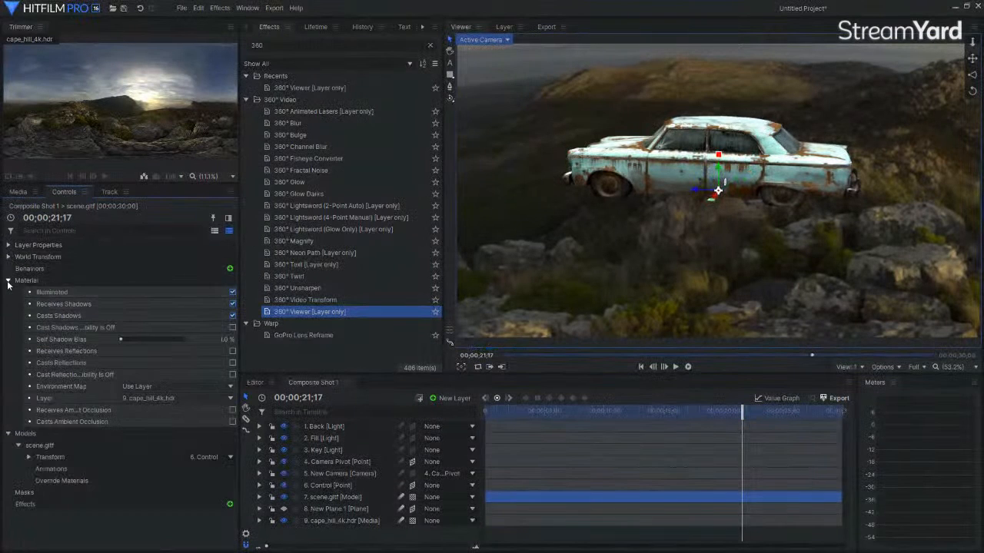
click(9, 281)
Lower New Camera and bring it closer with position Y 45.0 and Z 423.6, and check the framing near 27 seconds
drag(742, 413, 843, 393)
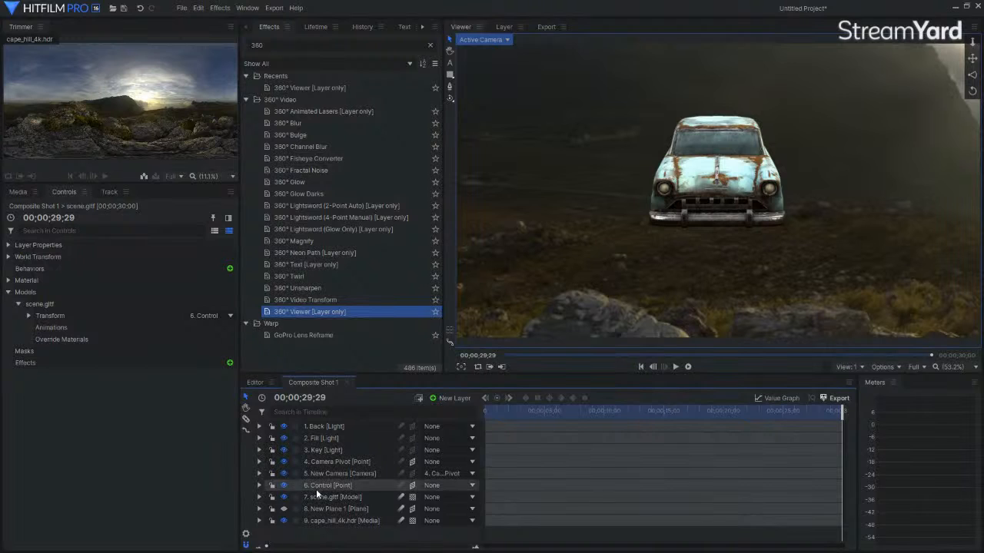
click(324, 470)
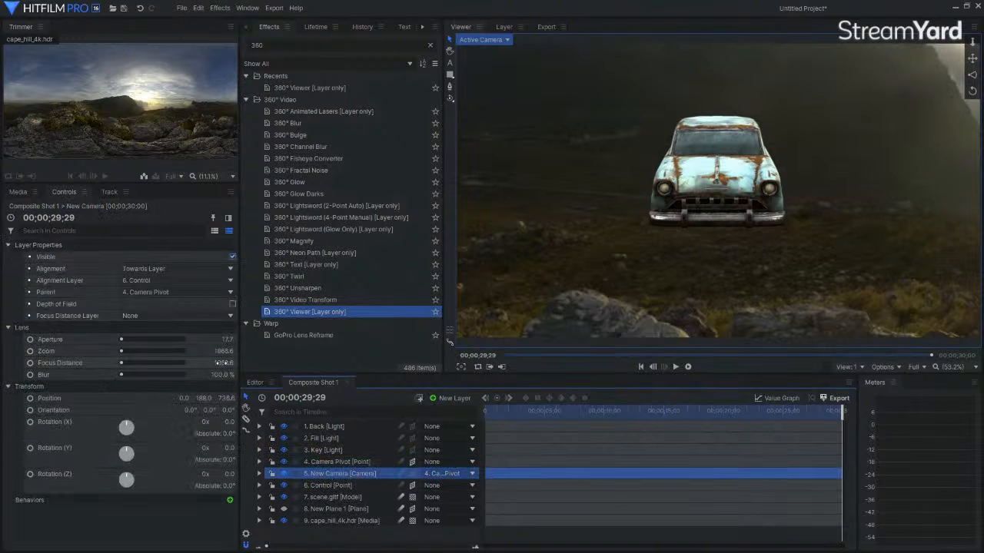
drag(225, 398, 207, 396)
drag(841, 413, 816, 415)
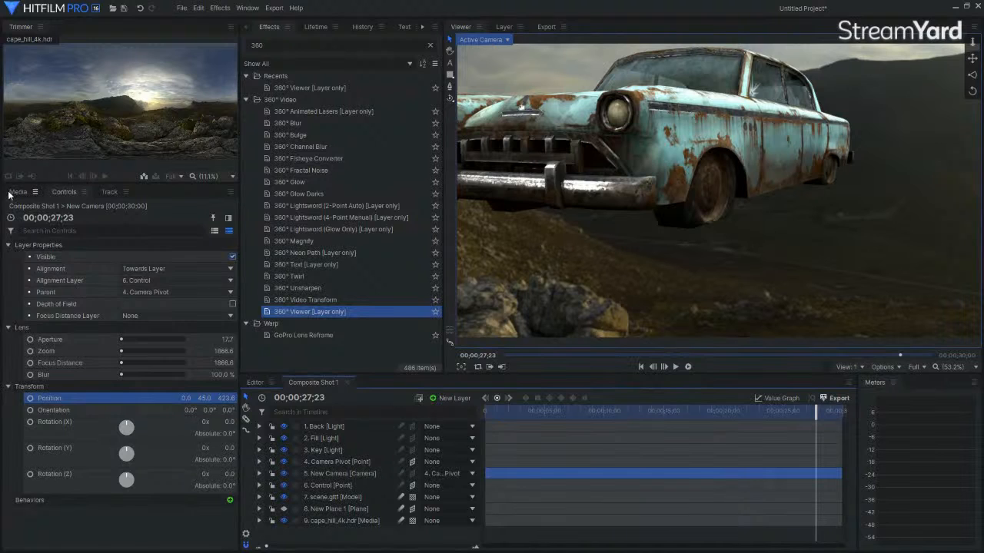
Open the 3D model properties of scene.gltf, turn the car in the preview, and expand Material_294's settings
click(11, 193)
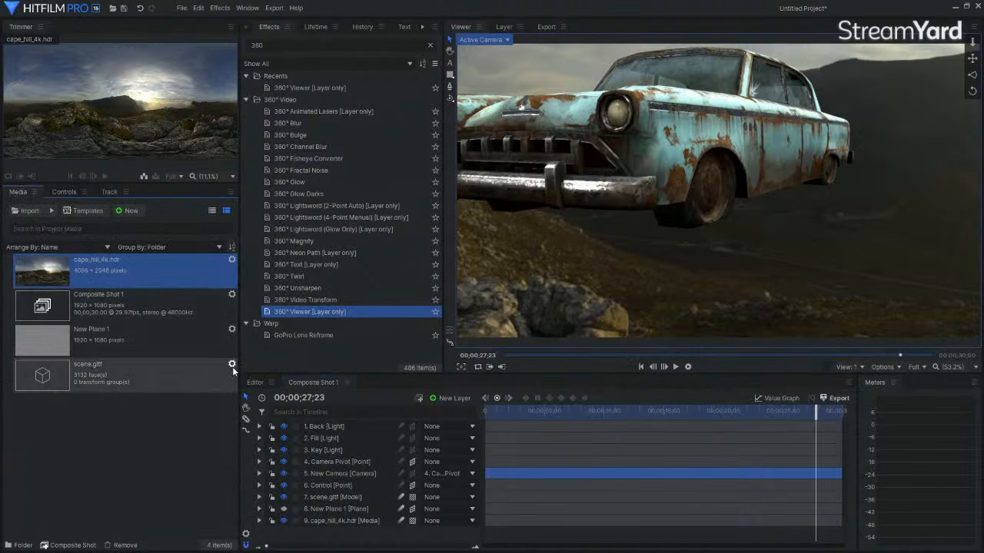
click(231, 364)
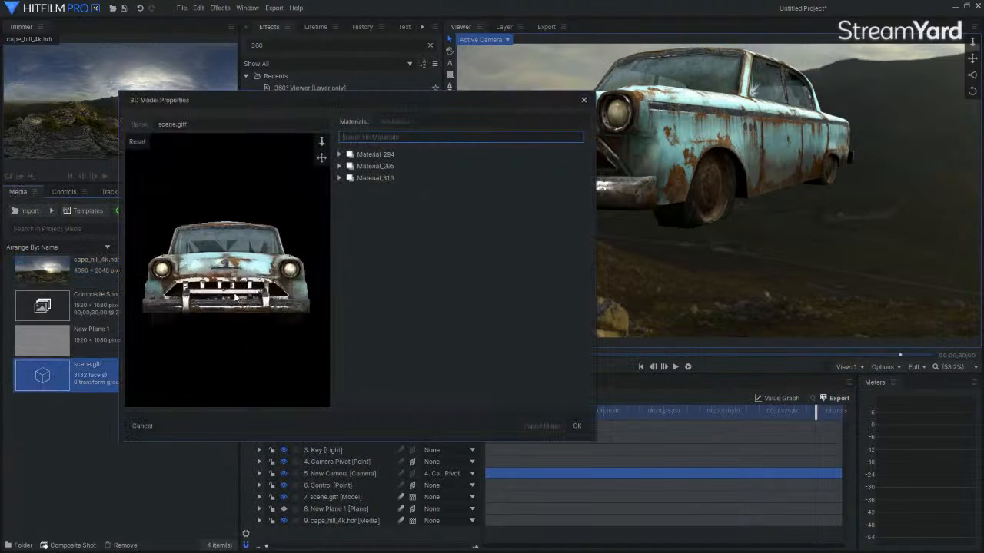
drag(230, 305, 283, 264)
click(367, 156)
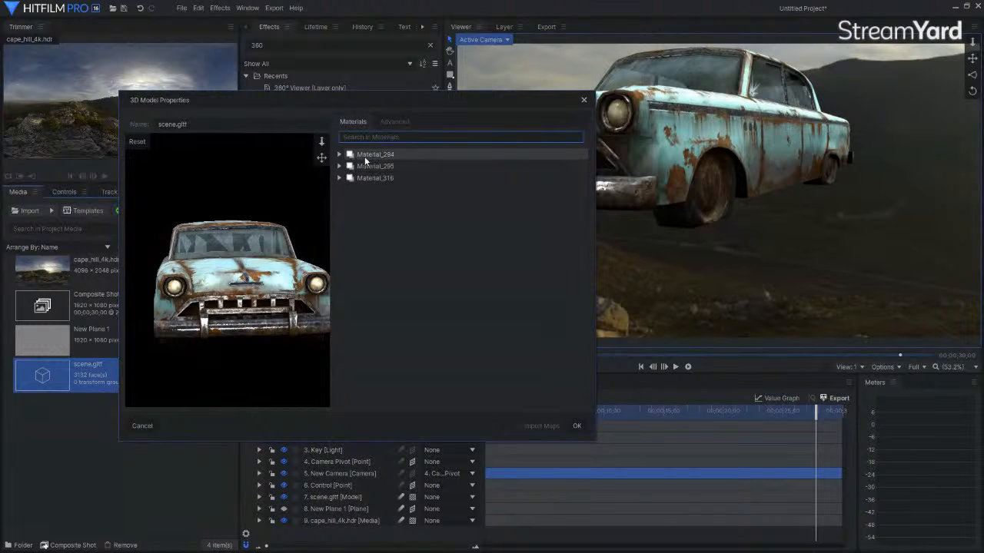
click(347, 167)
click(339, 154)
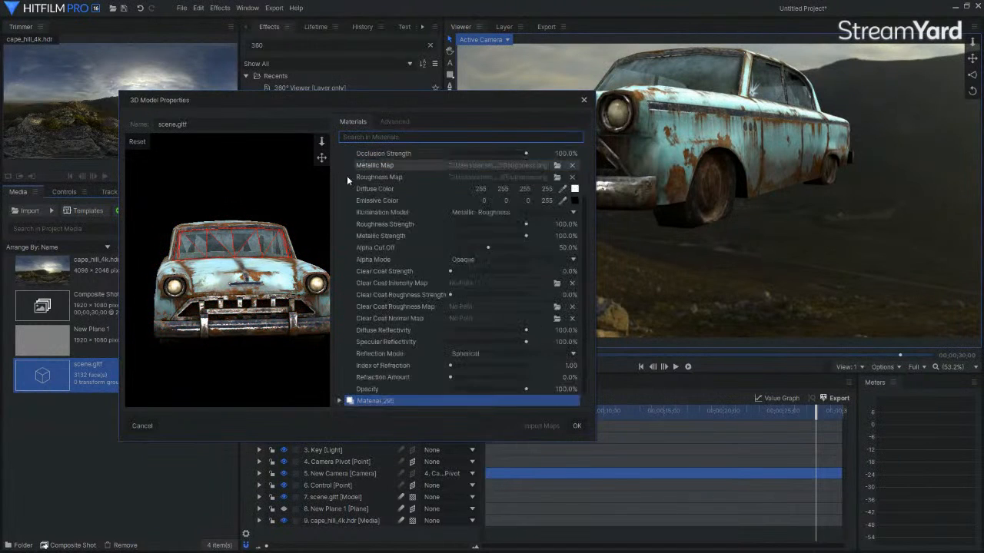
Lower Material_294's Diffuse Reflectivity to about 75% and accept the model properties
scroll(445, 208, up, 2)
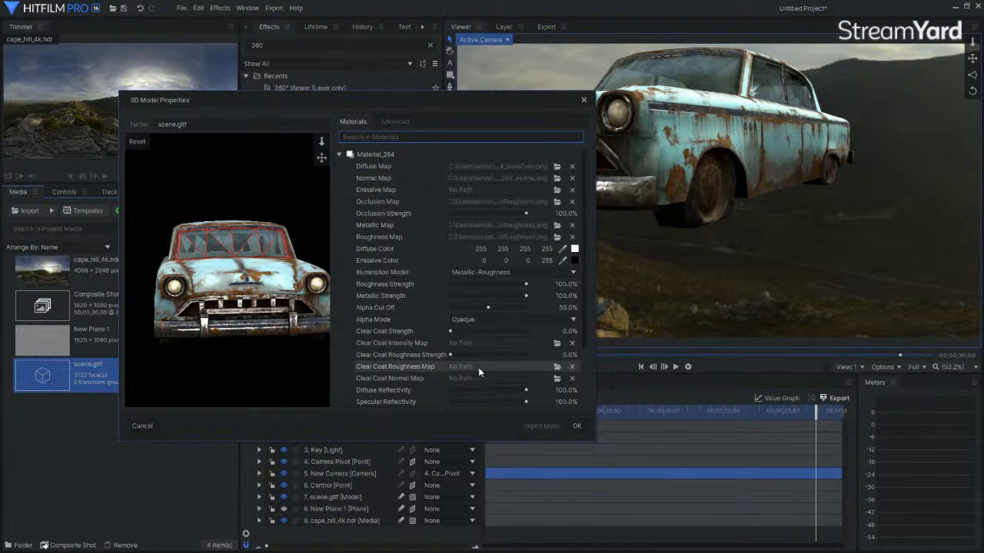
scroll(482, 365, down, 2)
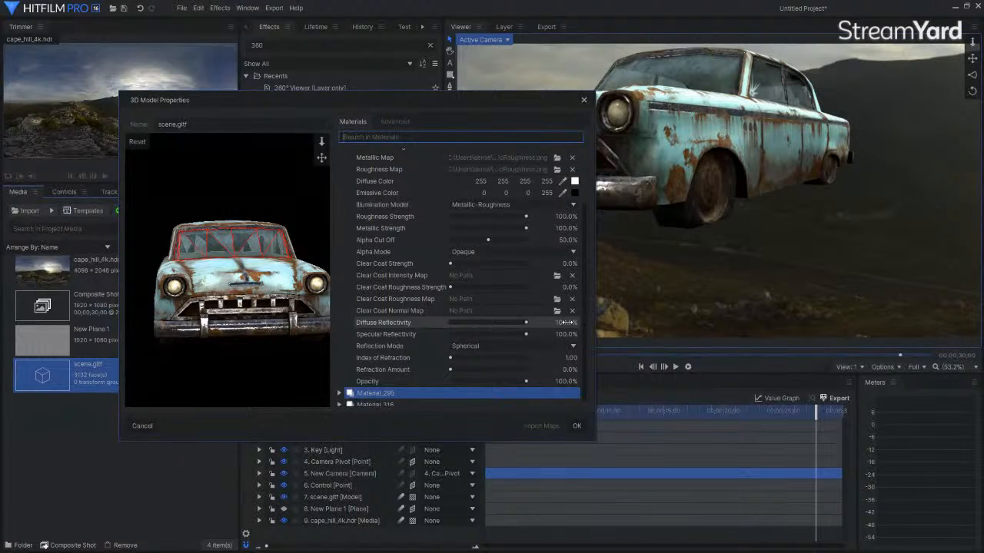
click(499, 323)
drag(554, 325, 561, 326)
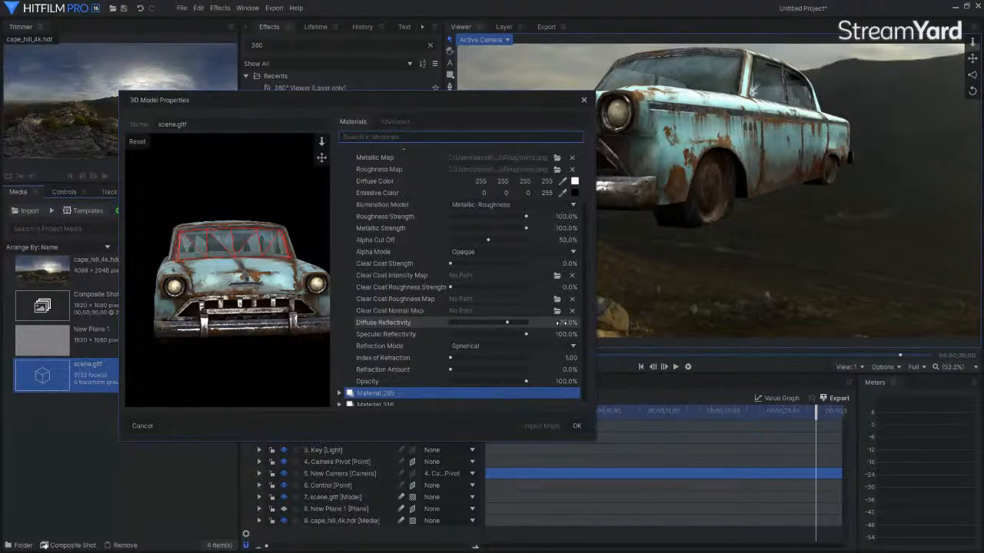
click(577, 426)
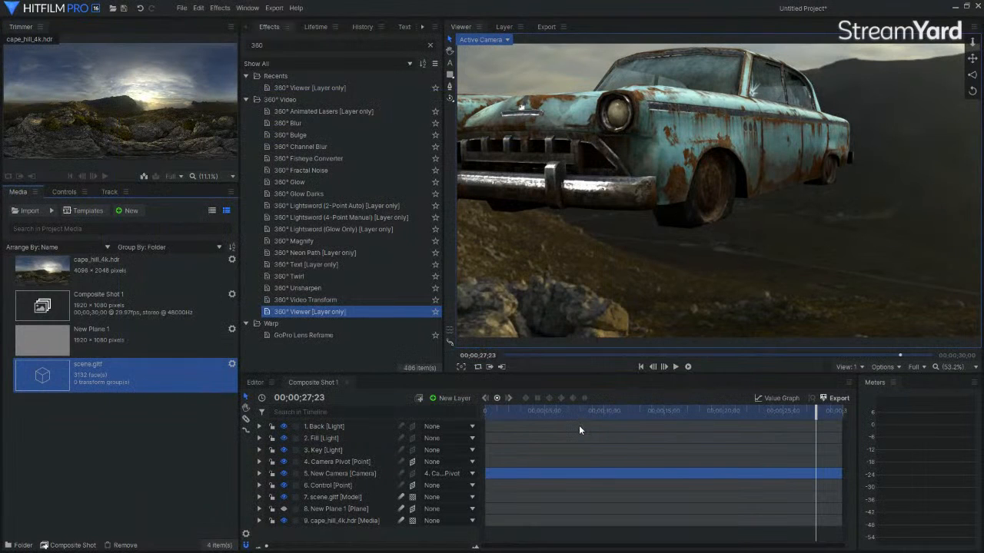
Show the New Plane 1 ground layer again and preview the car on it between about 10 and 2 seconds
drag(816, 411, 611, 413)
click(284, 509)
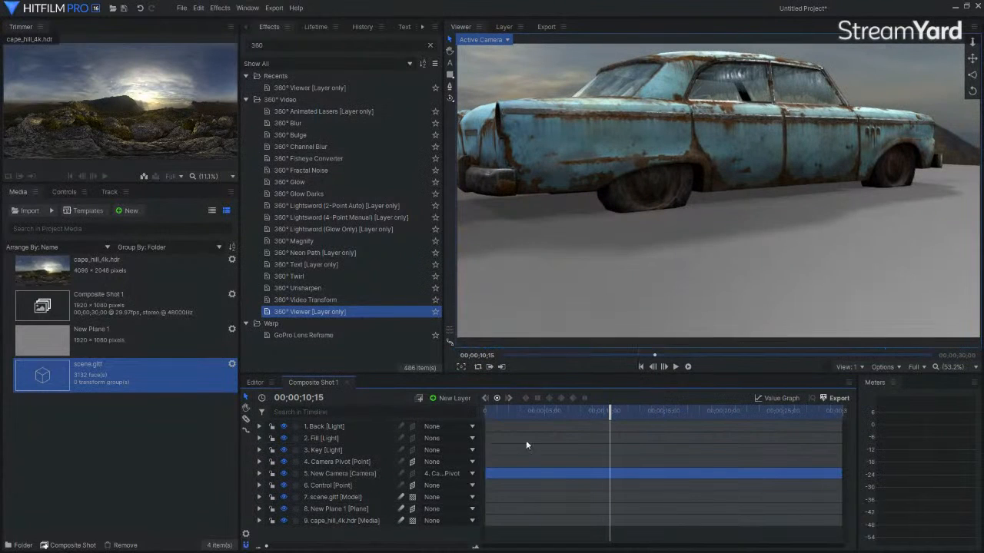
drag(608, 415, 504, 416)
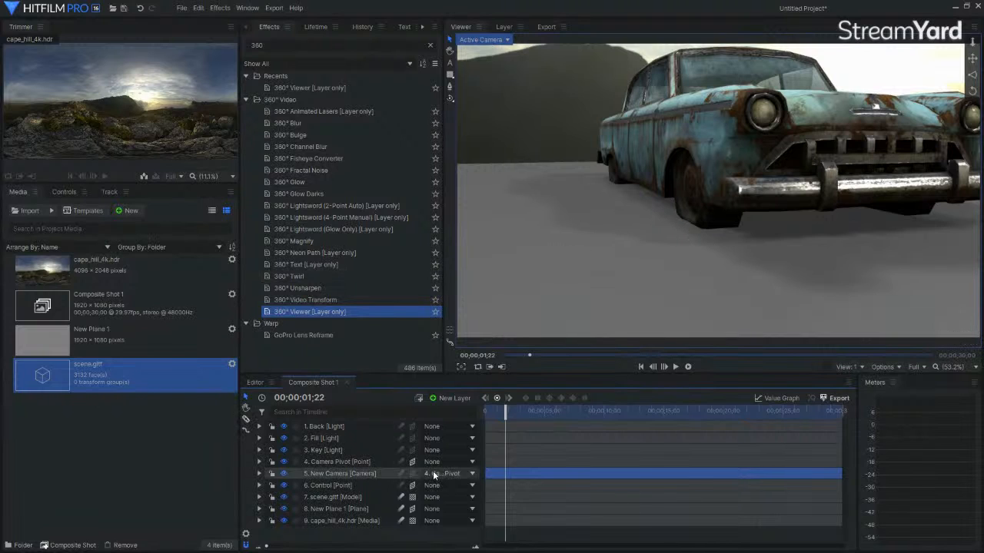
Try New Camera higher and farther back at position Y 152.0 and Z 543.6, and check the framing back to the first frame
click(332, 472)
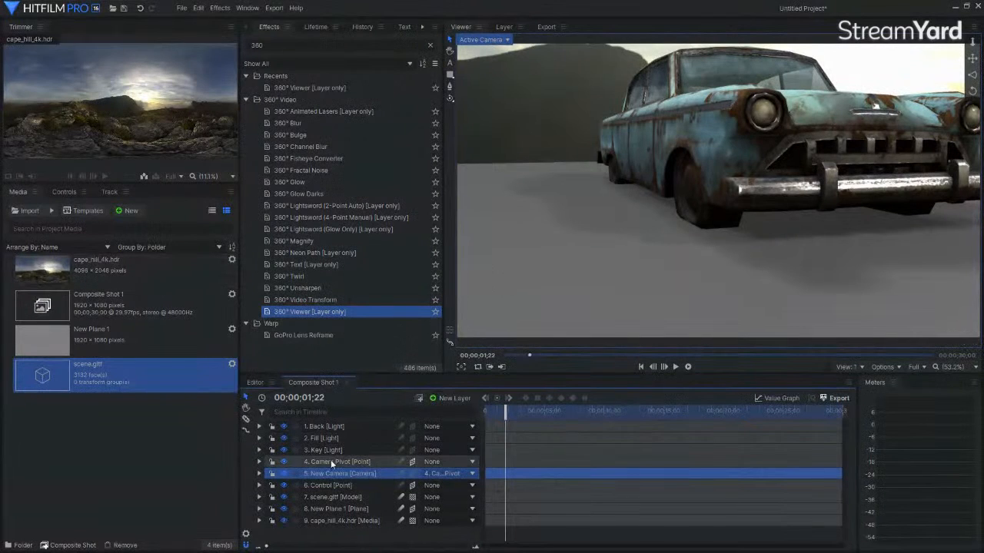
click(63, 191)
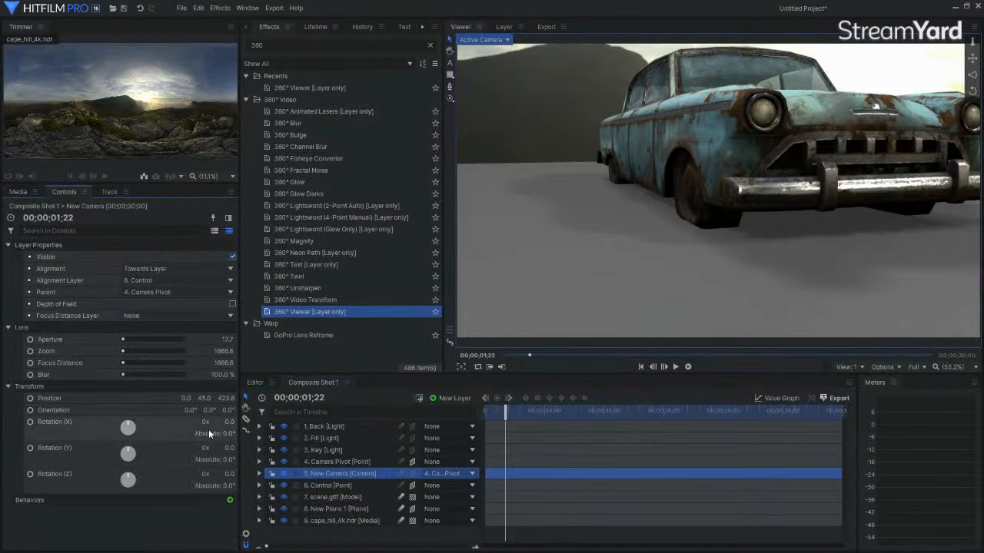
drag(204, 398, 228, 401)
mouse_move(505, 415)
mouse_down()
mouse_move(671, 390)
mouse_move(489, 410)
mouse_move(512, 409)
mouse_up()
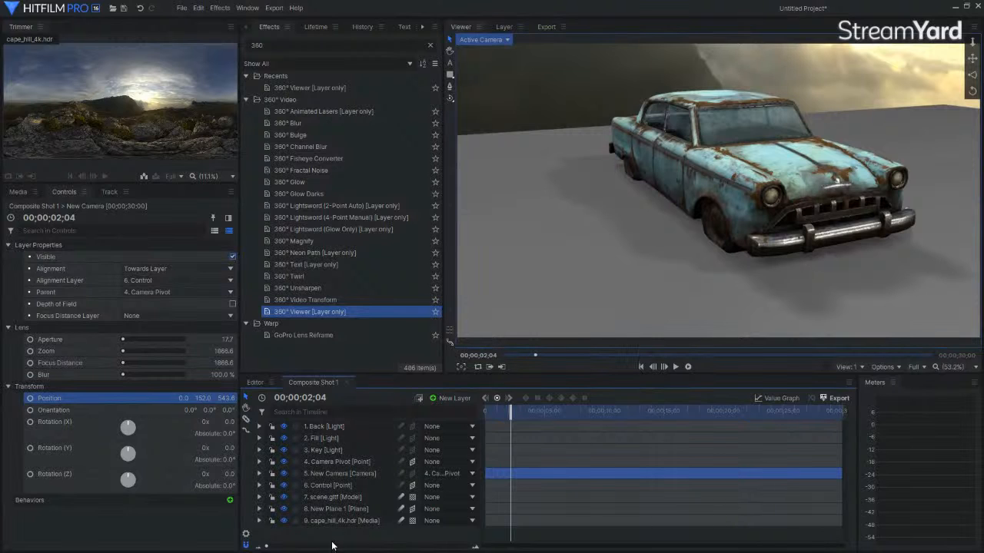
drag(515, 409, 486, 409)
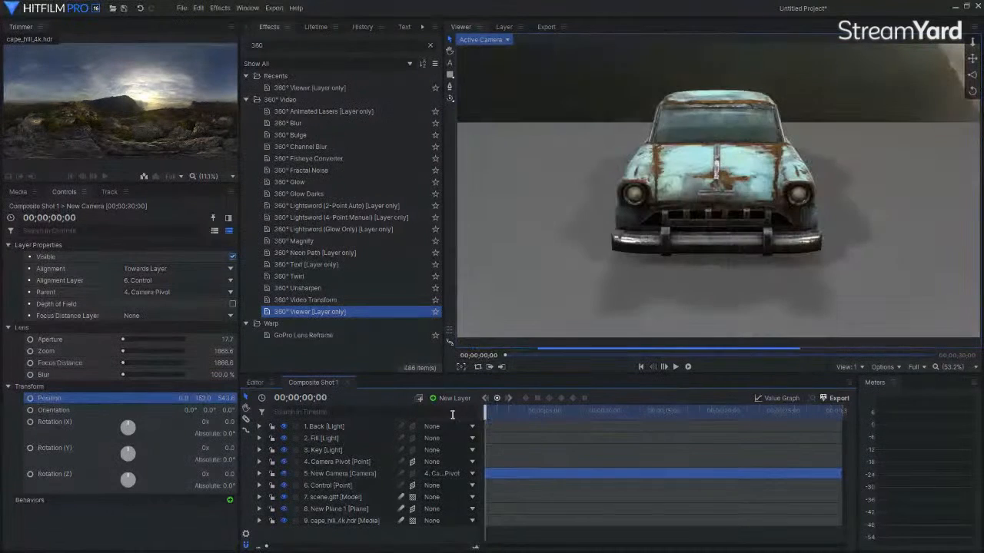
Try New Camera at position Y 64.0 and Z 375.6, and settle it at Y 103.0 and Z 452.6
drag(199, 398, 229, 399)
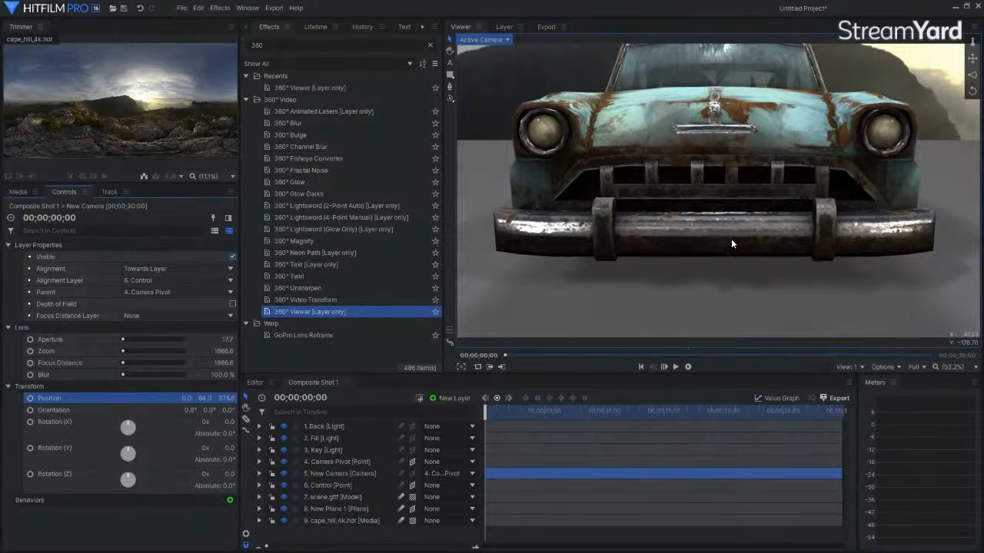
click(203, 536)
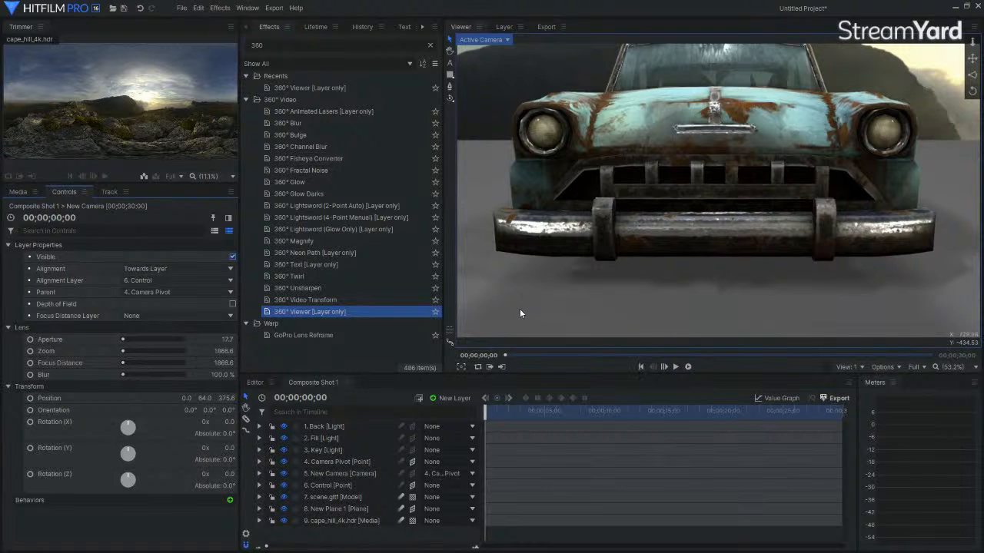
drag(223, 398, 202, 400)
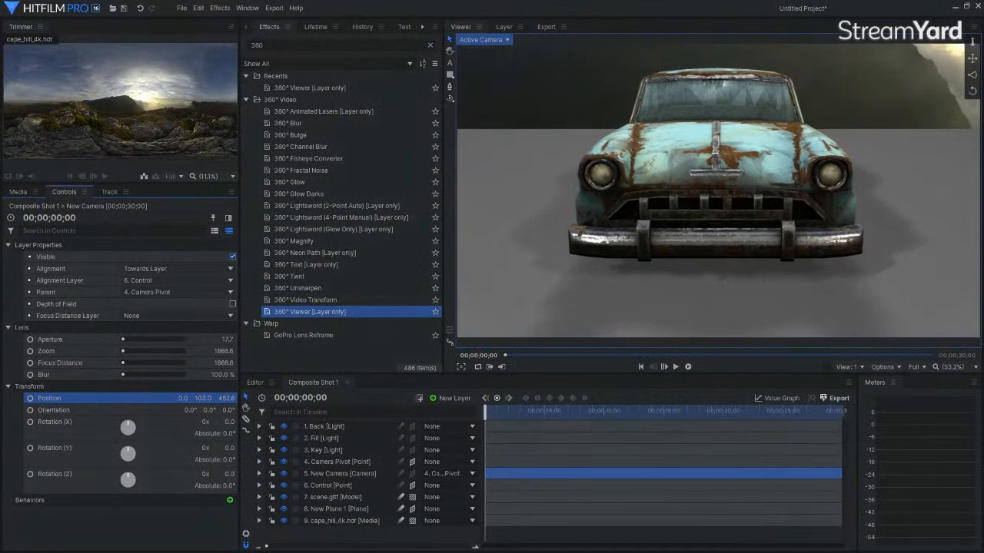
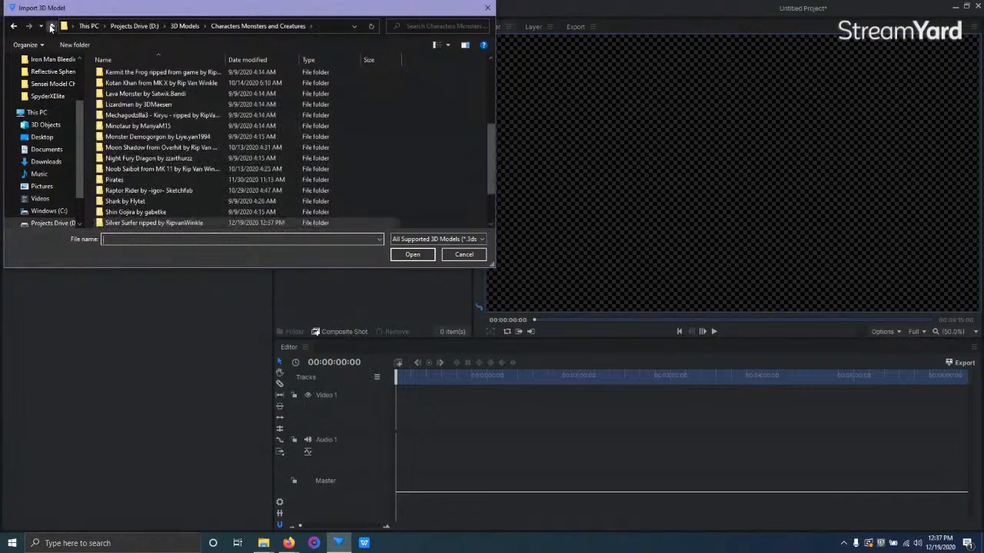
Import scene.gltf from the Mech Drone folder inside Sensei Model Challenge on the Desktop as a 3D model
click(51, 26)
click(42, 138)
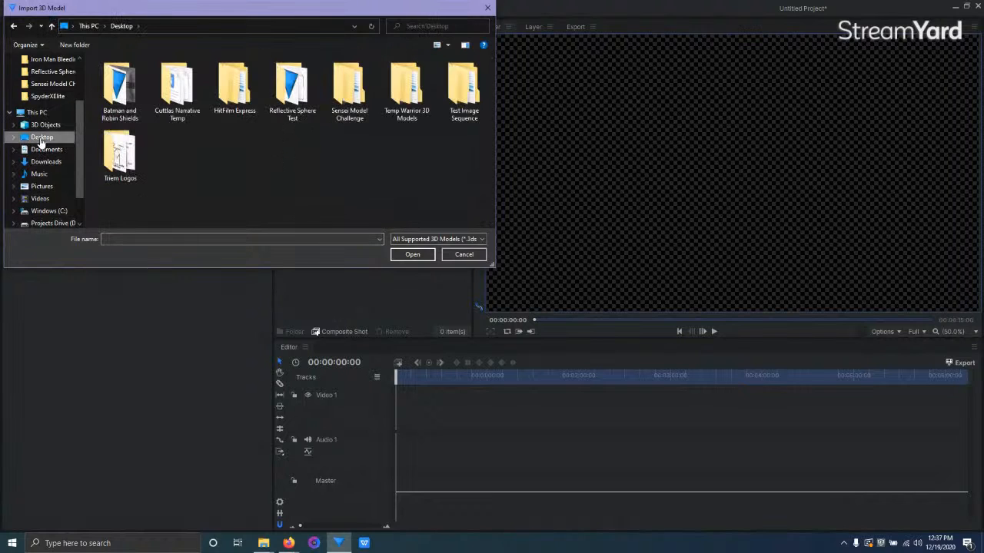
double_click(341, 98)
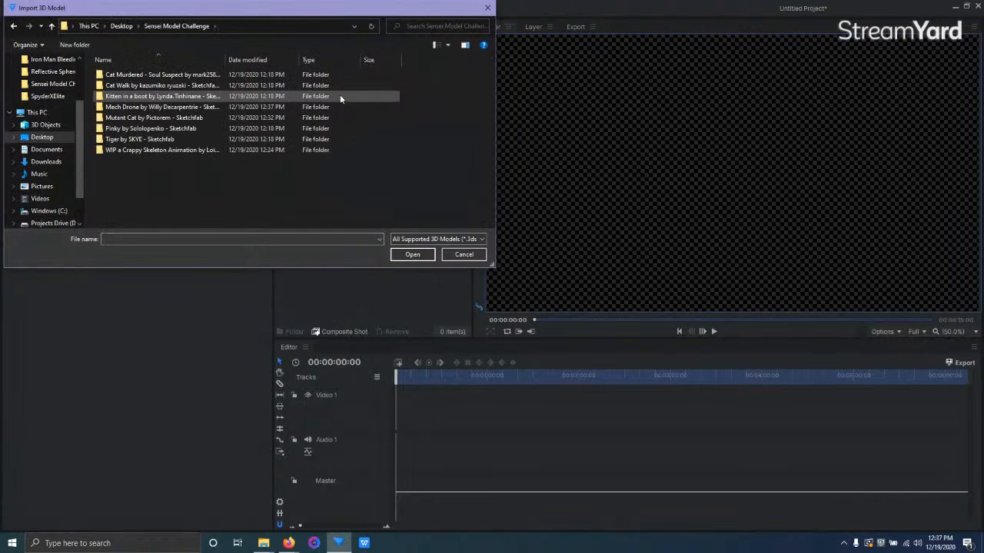
double_click(114, 108)
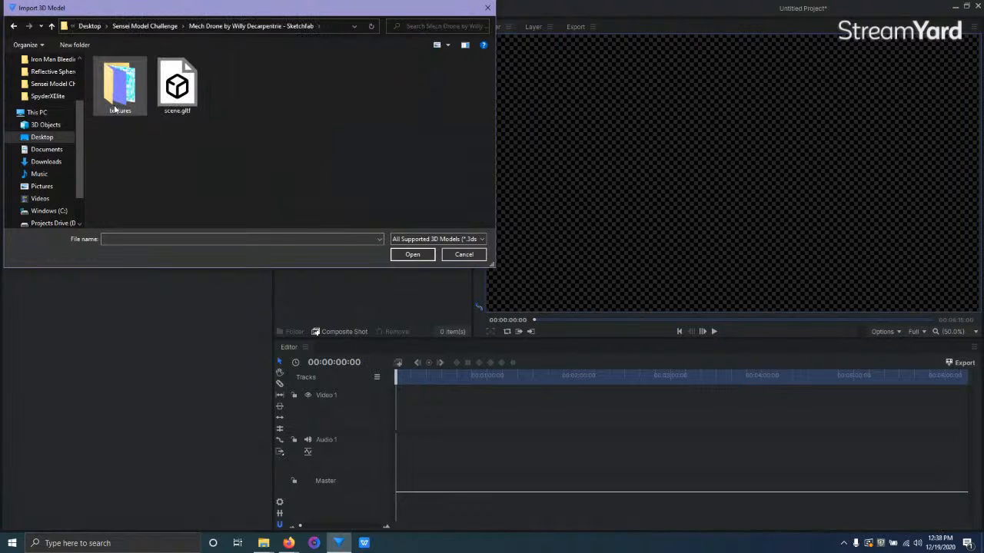
double_click(176, 90)
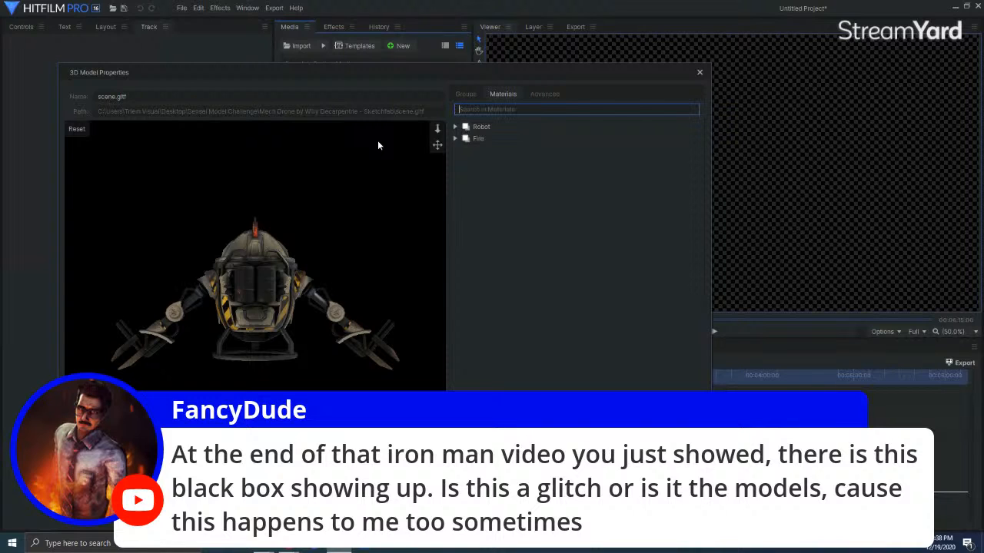
Try the drone with Center Anchor Point off, orbit the preview, and re-enable the option with an updated preview
drag(488, 69, 623, 51)
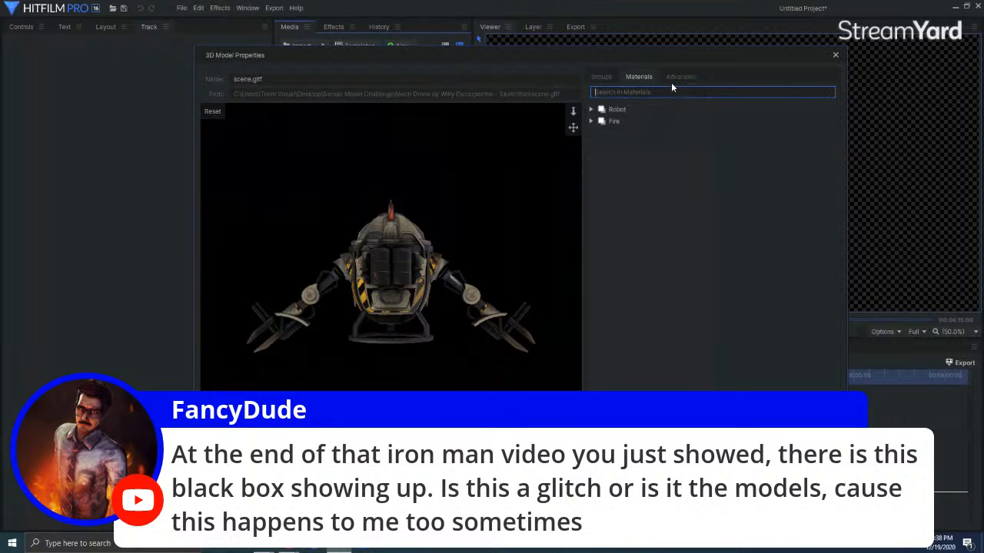
key(XF86MonBrightnessUp)
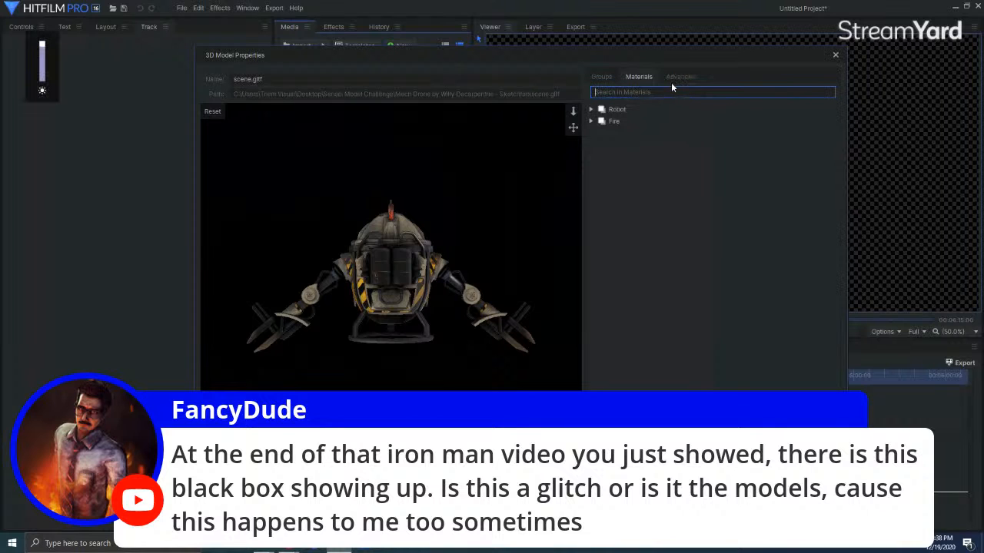
click(679, 77)
drag(415, 276, 373, 294)
click(675, 126)
click(703, 435)
drag(435, 280, 427, 309)
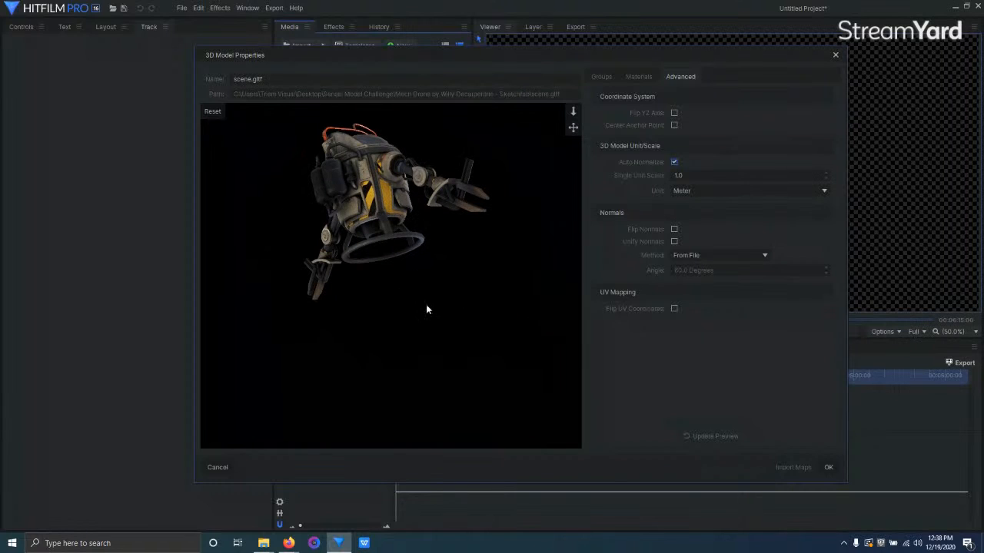
drag(495, 291, 415, 192)
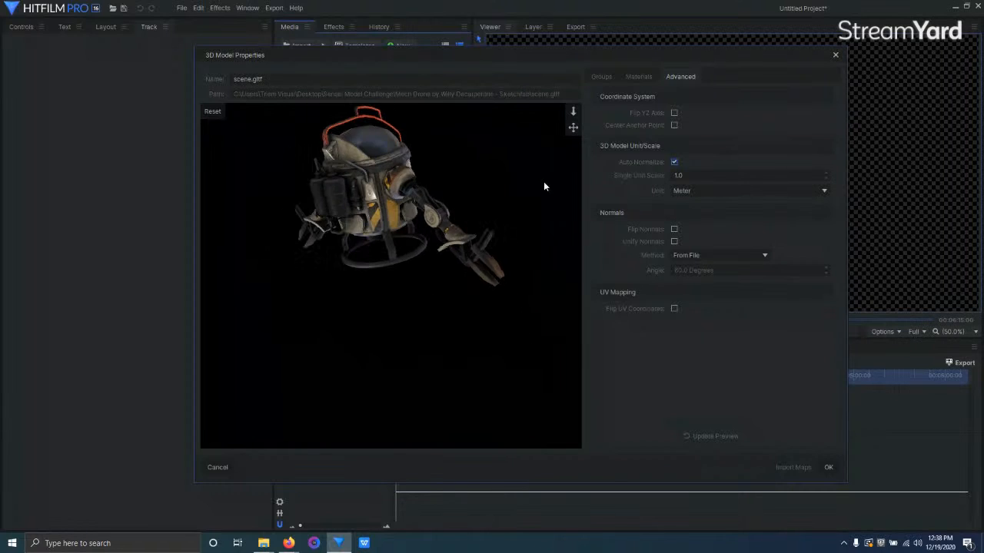
click(674, 125)
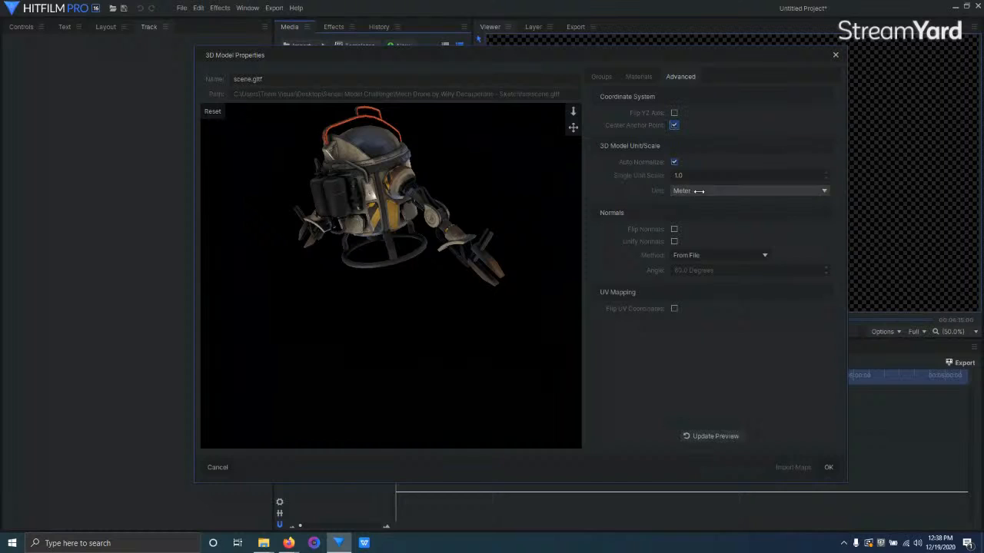
click(713, 437)
Try the drone with Auto Normalize off, and re-enable it with an updated preview
click(676, 162)
click(724, 435)
drag(387, 152, 469, 198)
click(675, 162)
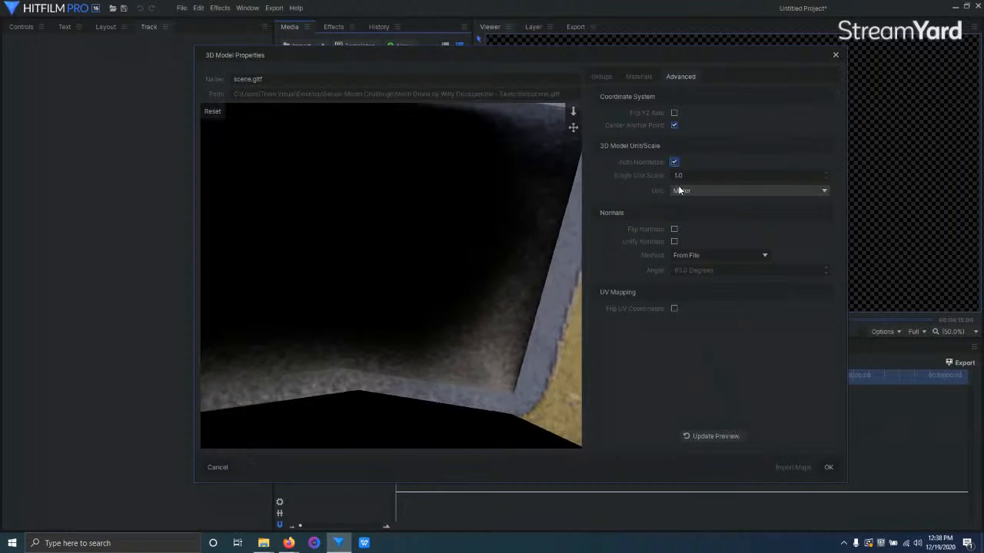
click(714, 437)
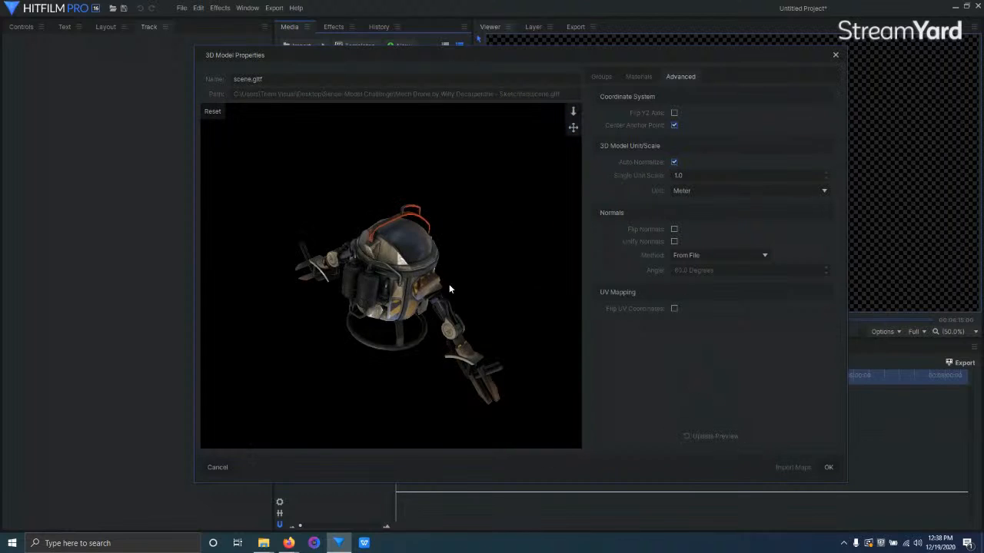
drag(459, 328, 492, 331)
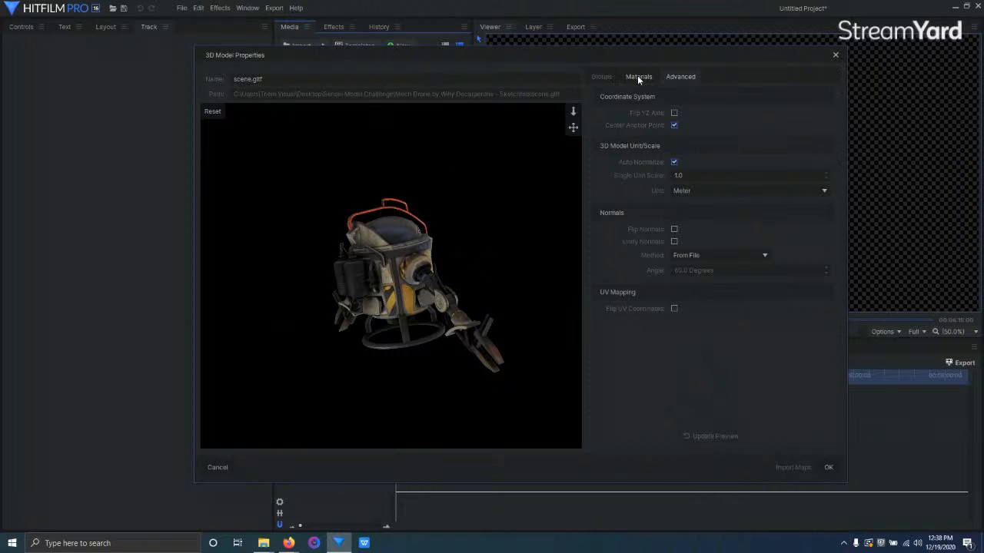
Examine which parts of the drone belong to the RootNode group and to the Robot and Fire materials
click(598, 76)
click(617, 89)
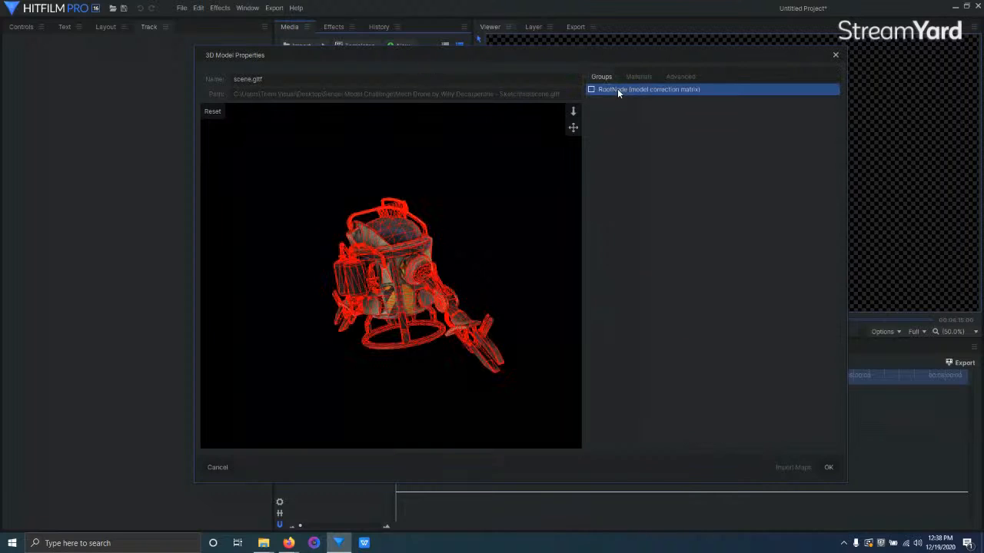
click(630, 78)
click(617, 110)
drag(490, 173, 529, 171)
click(612, 122)
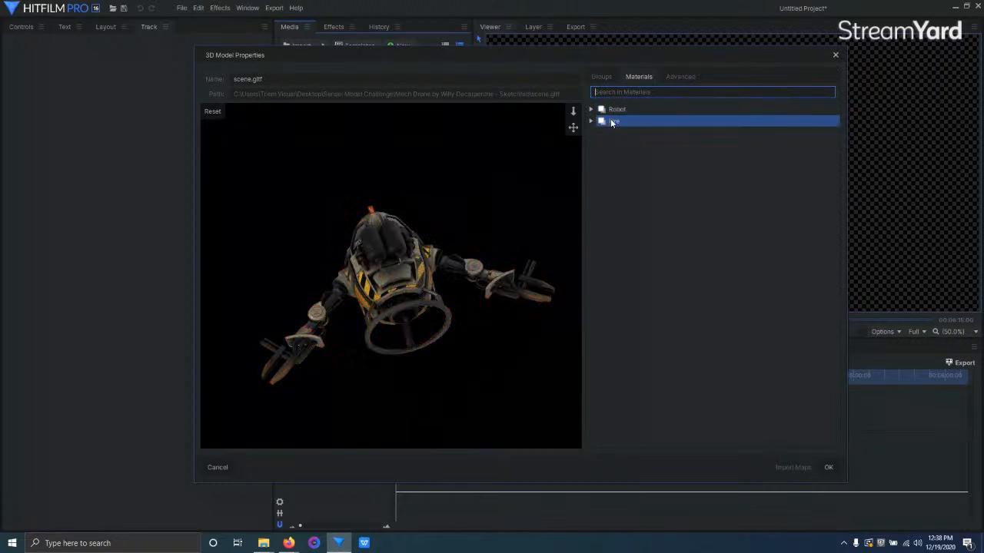
drag(407, 261, 384, 193)
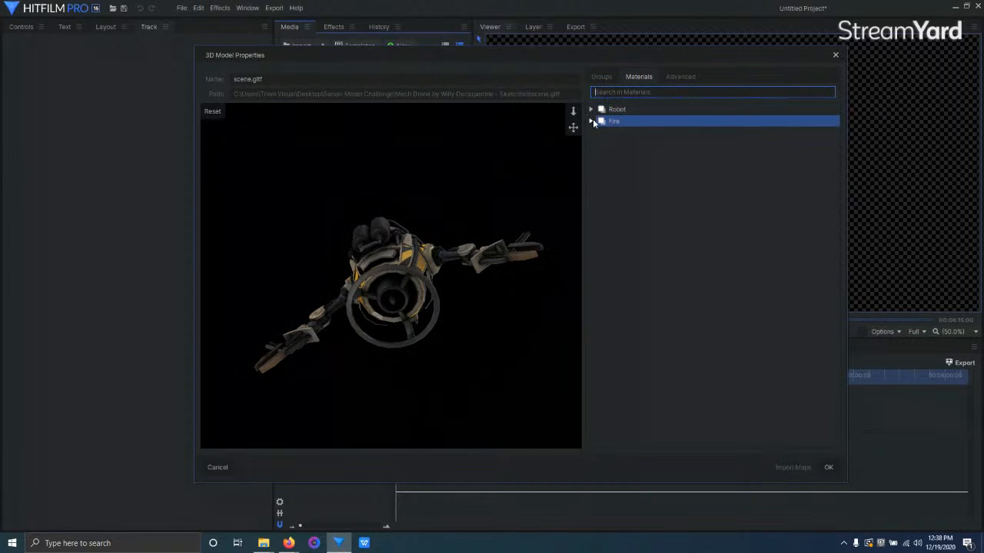
Load Fire_diffuse.png from the textures folder as the Fire material's Diffuse Map
click(591, 121)
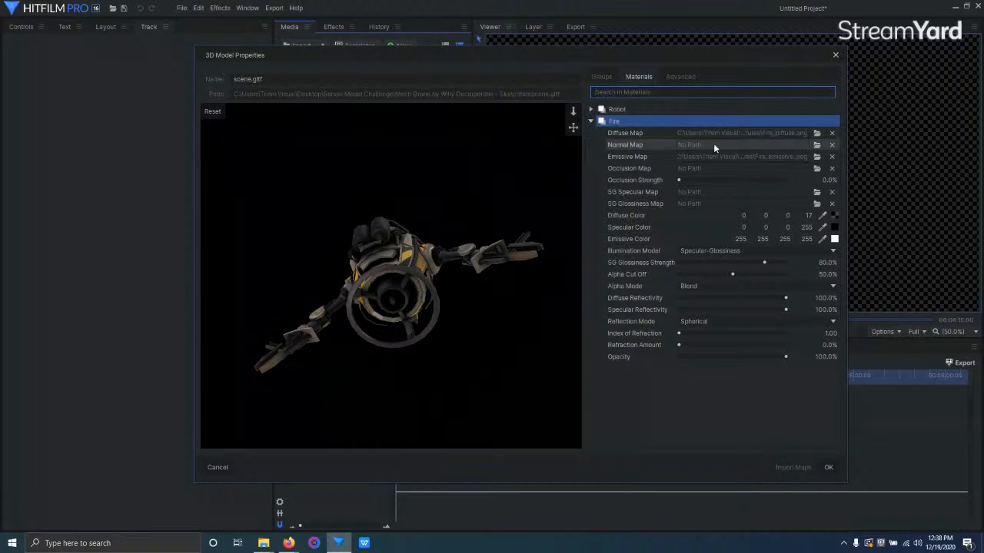
click(817, 133)
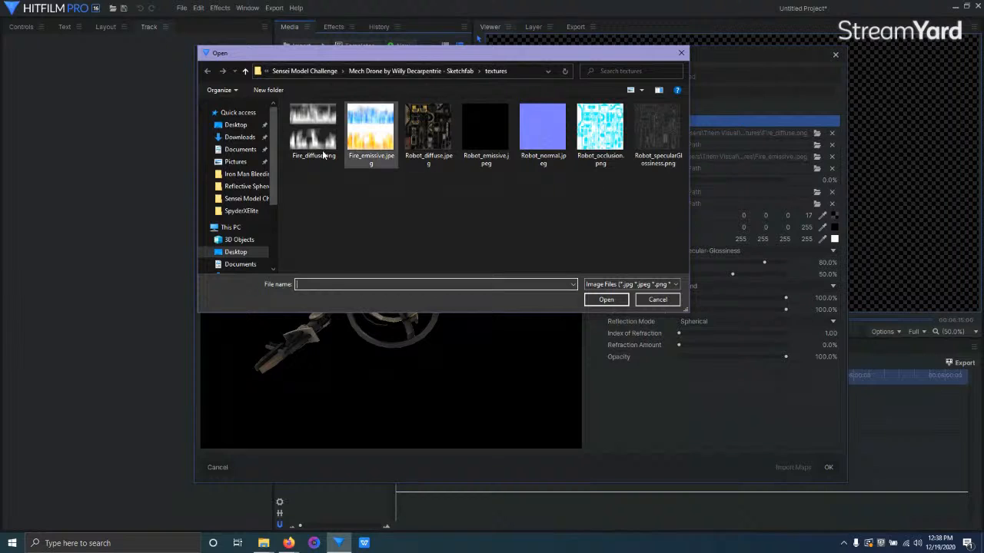
double_click(306, 136)
drag(428, 328, 421, 301)
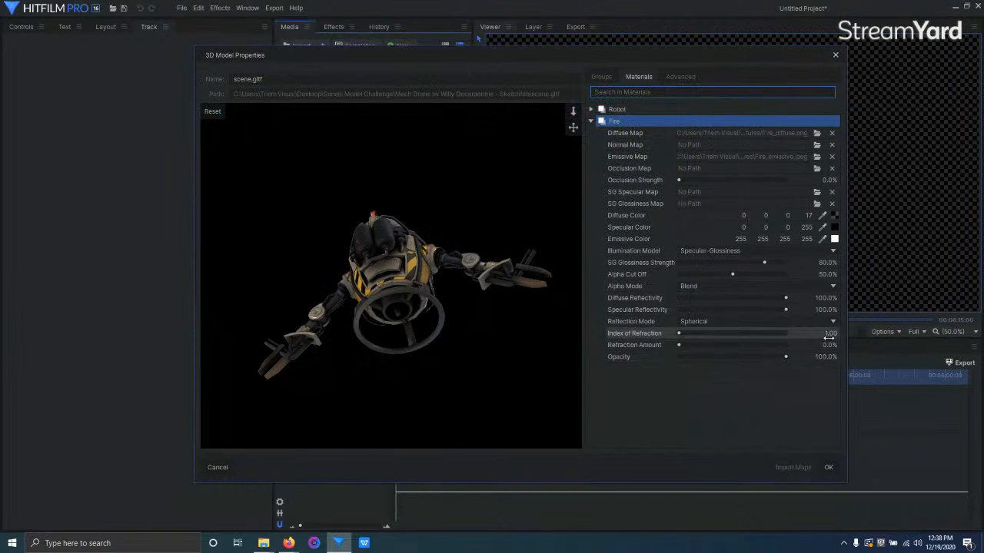
Inspect the Fire material's parts on the drone from several angles against the RootNode group, and complete the model import
drag(504, 344, 323, 198)
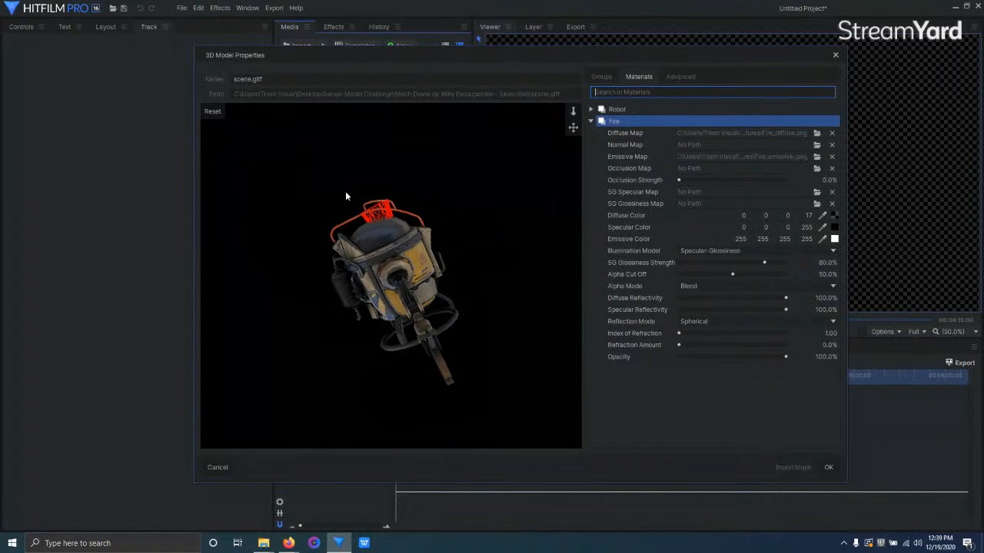
drag(386, 221, 213, 431)
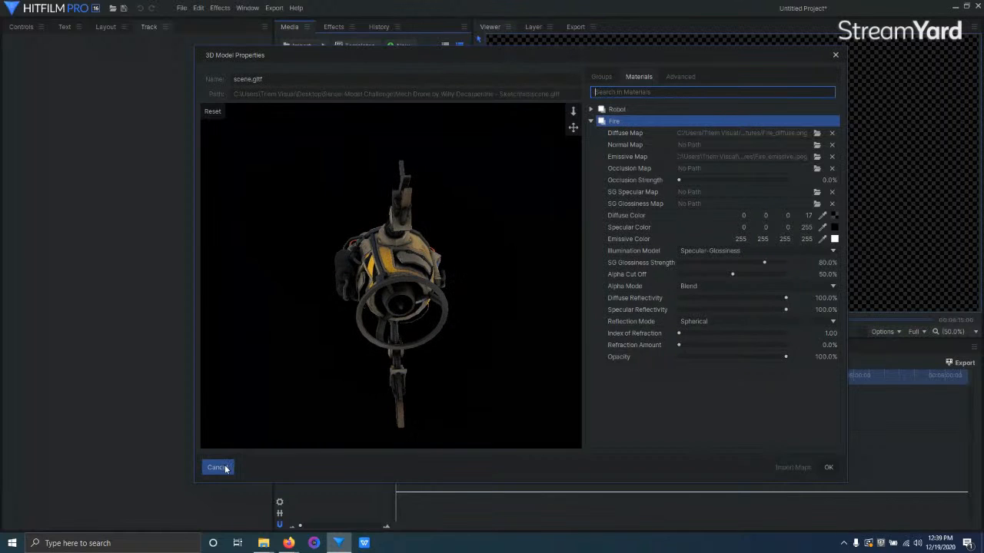
drag(386, 285, 190, 466)
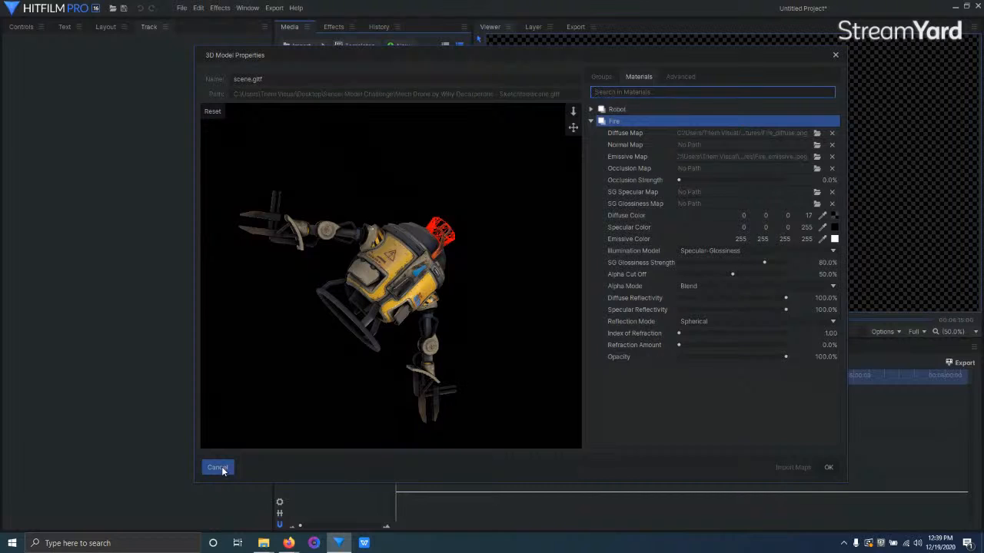
drag(324, 349, 442, 331)
click(603, 77)
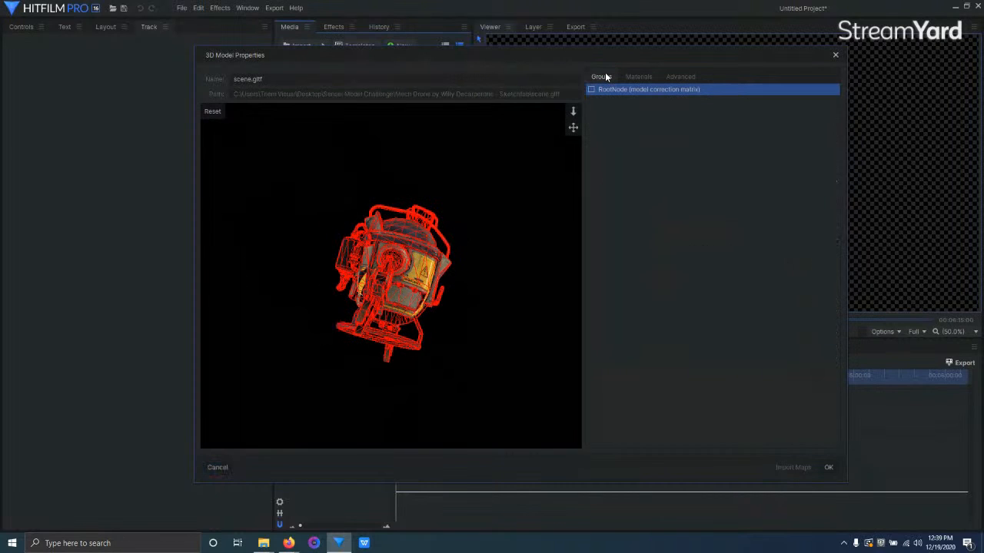
click(637, 77)
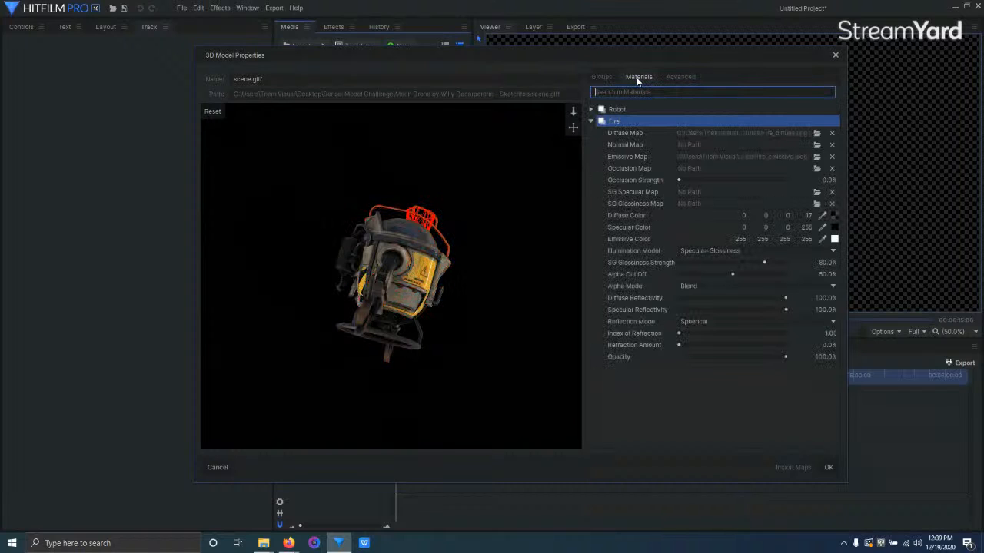
click(590, 122)
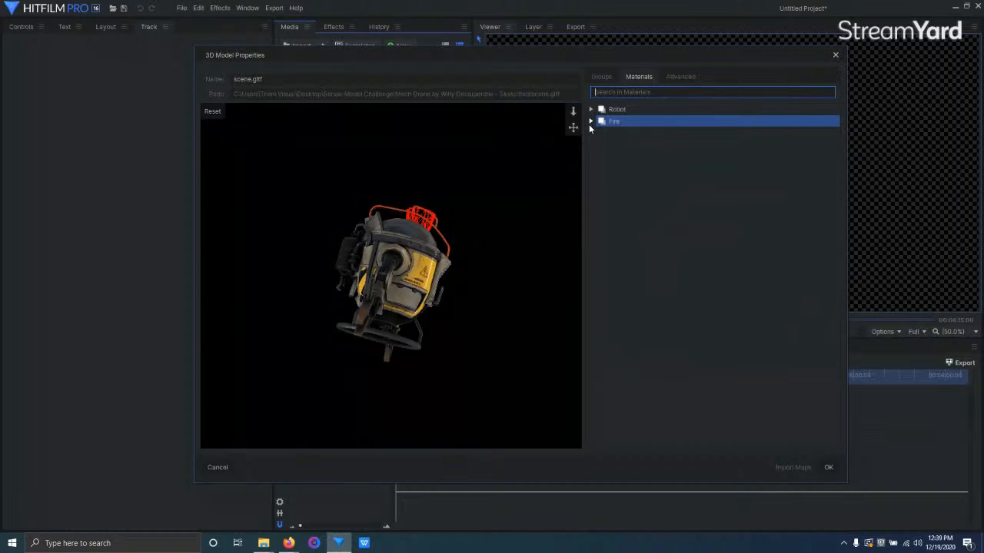
click(824, 469)
Rename the imported scene.gltf 3D model as Robot and duplicate it
click(394, 159)
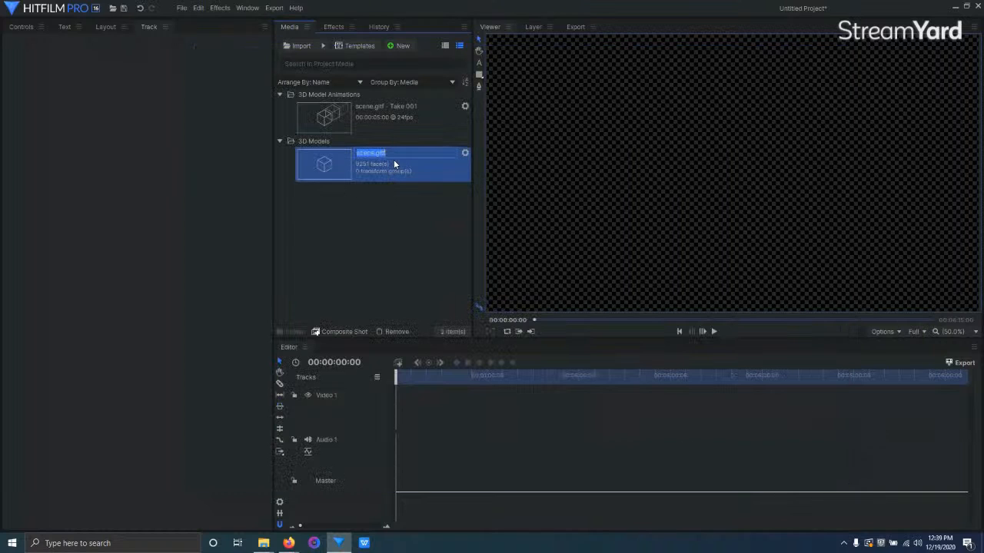
text(Robot)
key(Return)
key(ctrl+d)
Rename the duplicate of the Robot model as Fire
click(393, 158)
click(392, 160)
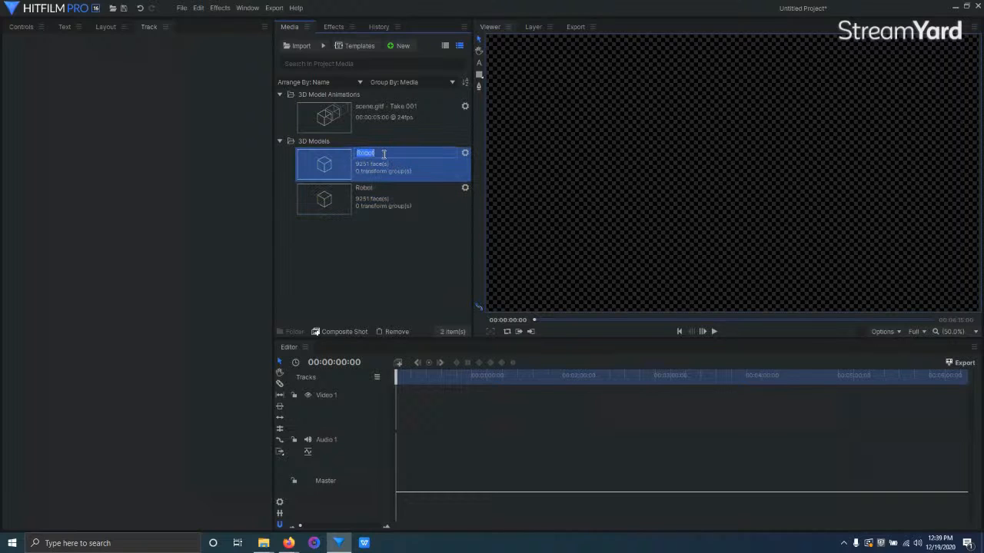
text(Fire)
key(Return)
In the Fire model's properties, set the Robot material's opacity to 0% and highlight the Fire material
click(464, 154)
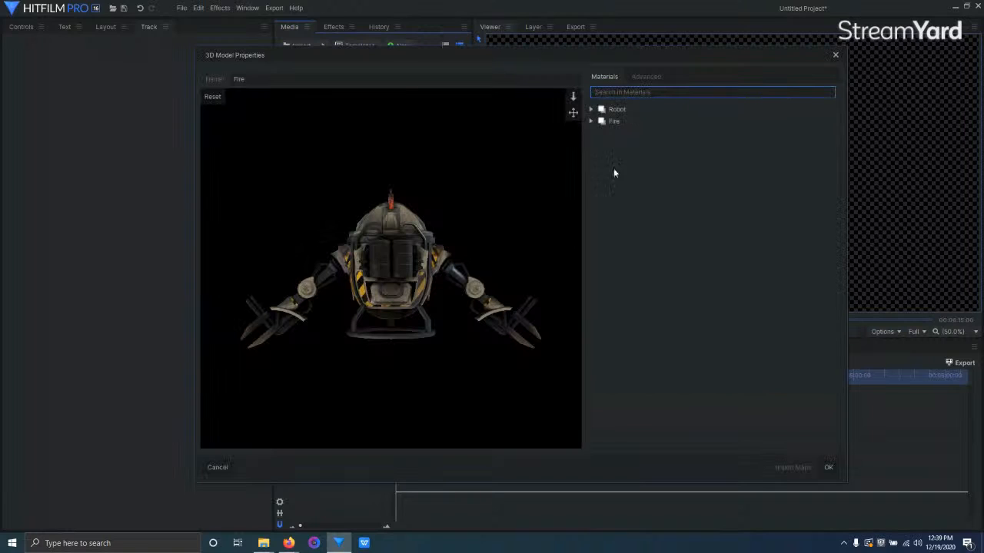
click(591, 110)
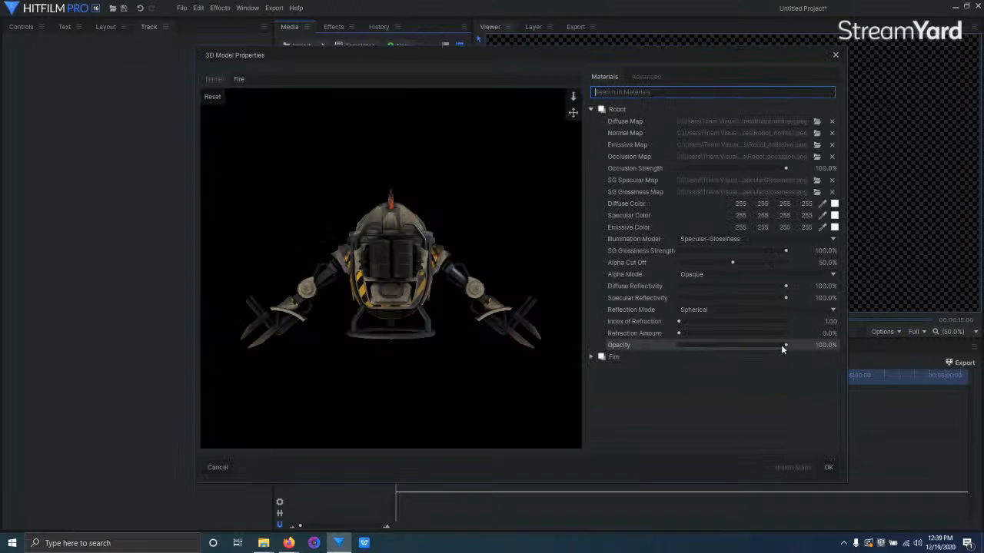
drag(781, 345, 495, 356)
click(627, 357)
drag(401, 227, 433, 204)
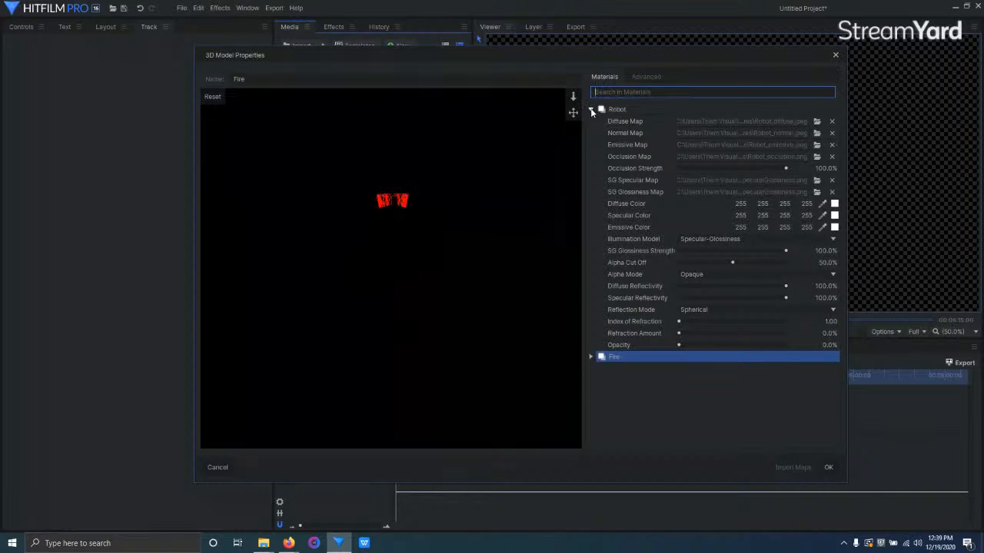
Examine the Fire material's maps and settings, the preview from another angle, and the texture files available for its Diffuse Map
click(591, 357)
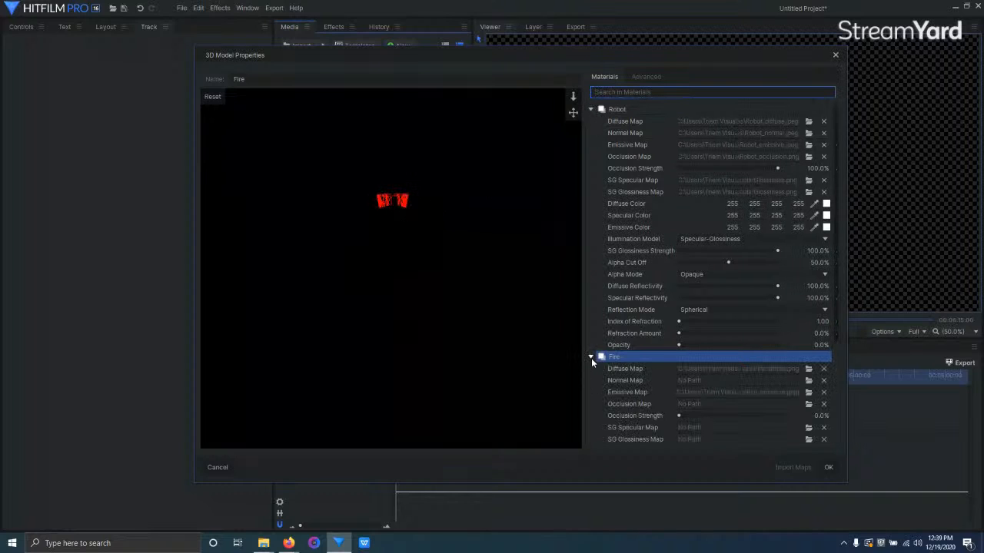
scroll(743, 310, down, 2)
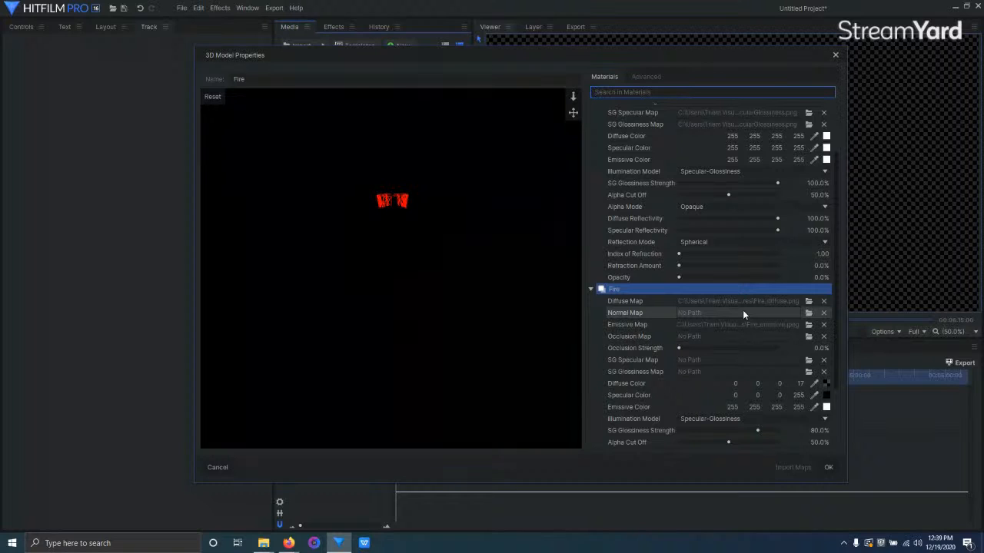
scroll(739, 317, down, 3)
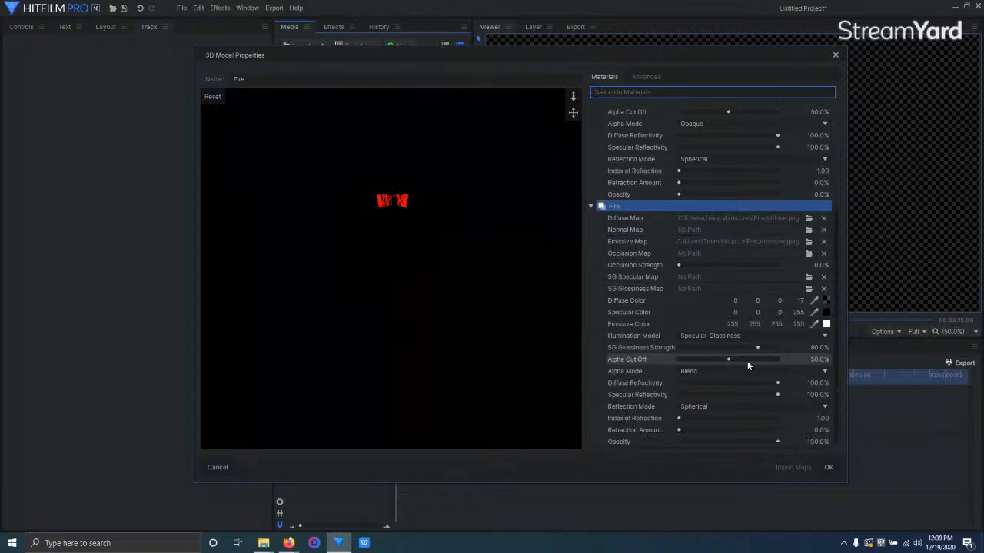
scroll(746, 350, up, 5)
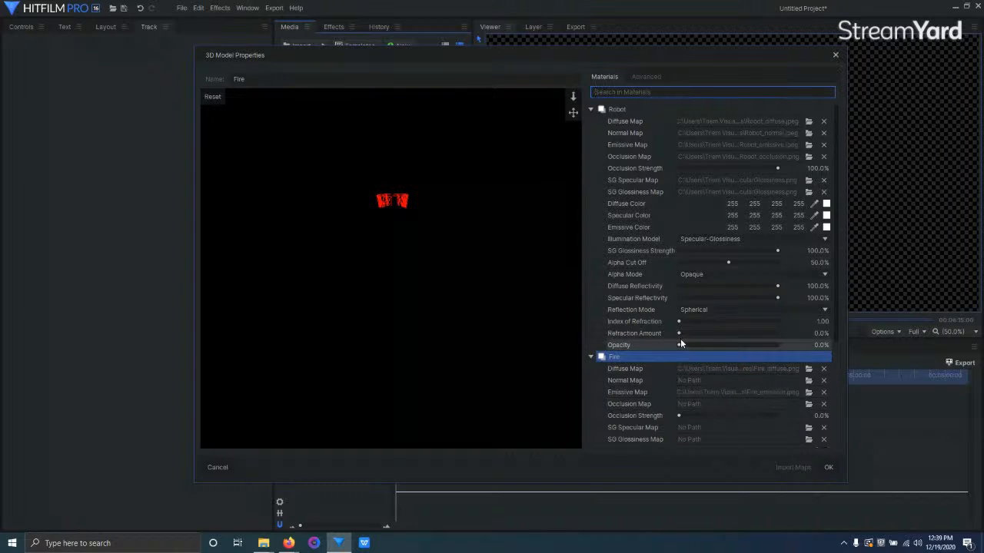
drag(682, 345, 509, 351)
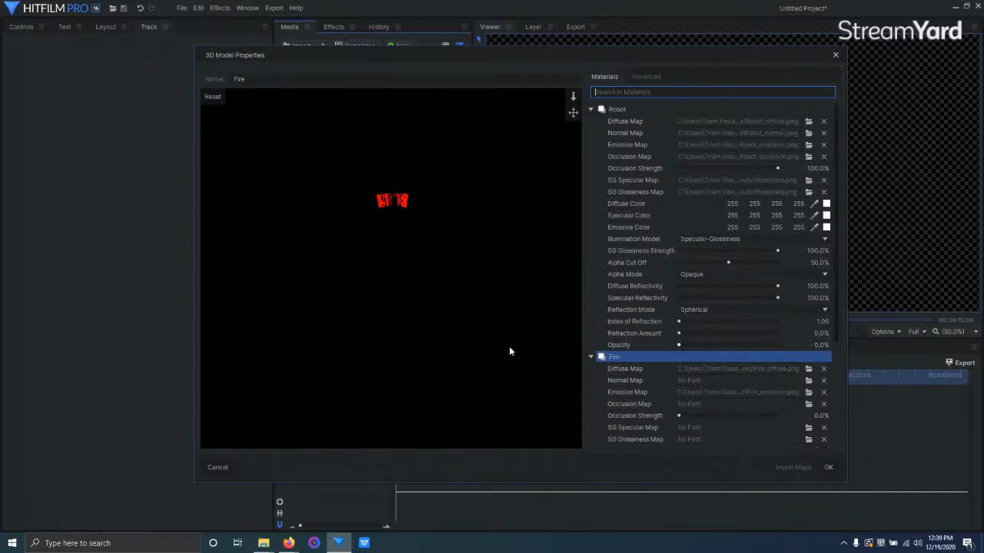
drag(431, 256, 520, 249)
scroll(803, 252, down, 2)
scroll(803, 253, down, 6)
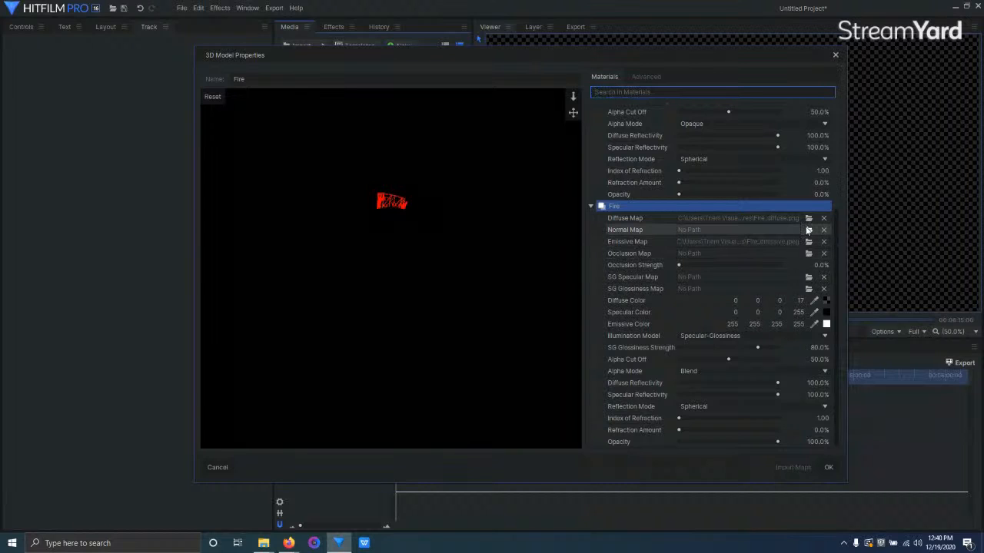
click(808, 220)
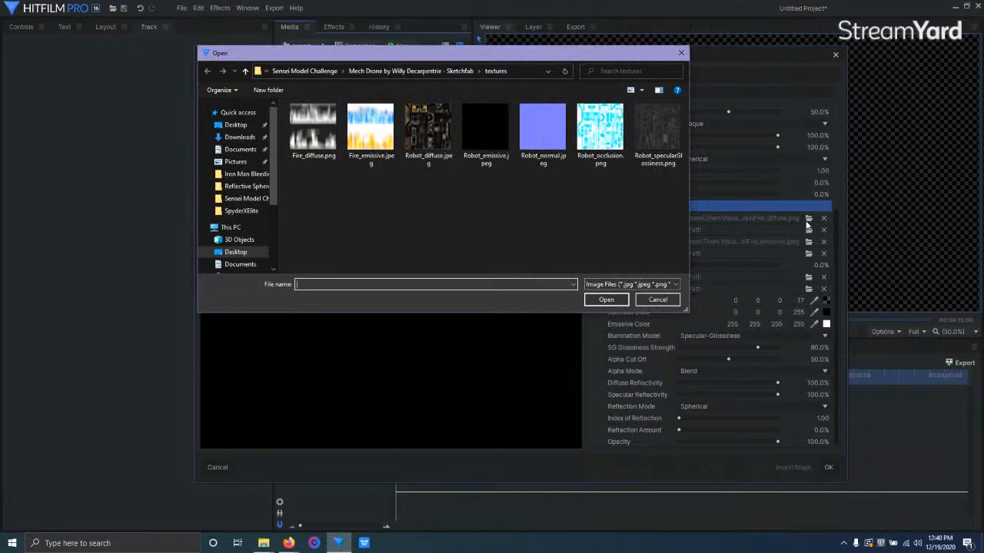
click(657, 300)
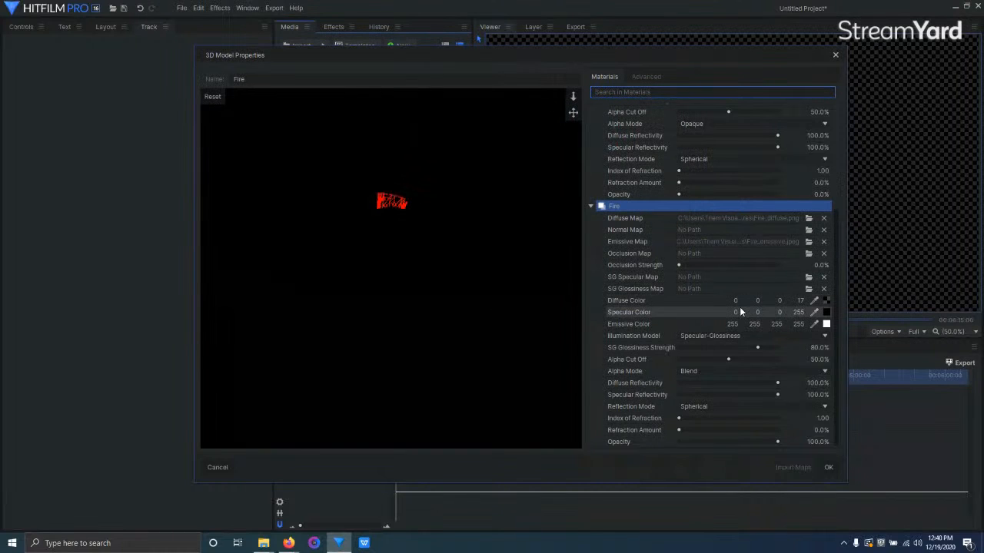
Try the Phong illumination model on the Fire material, and restore Specular-Glossiness
click(749, 335)
click(735, 353)
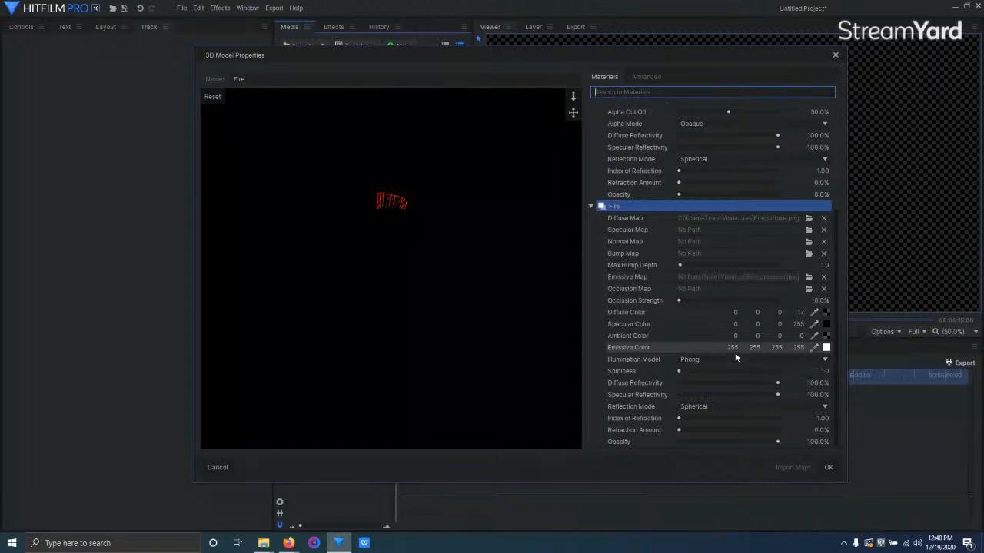
click(747, 357)
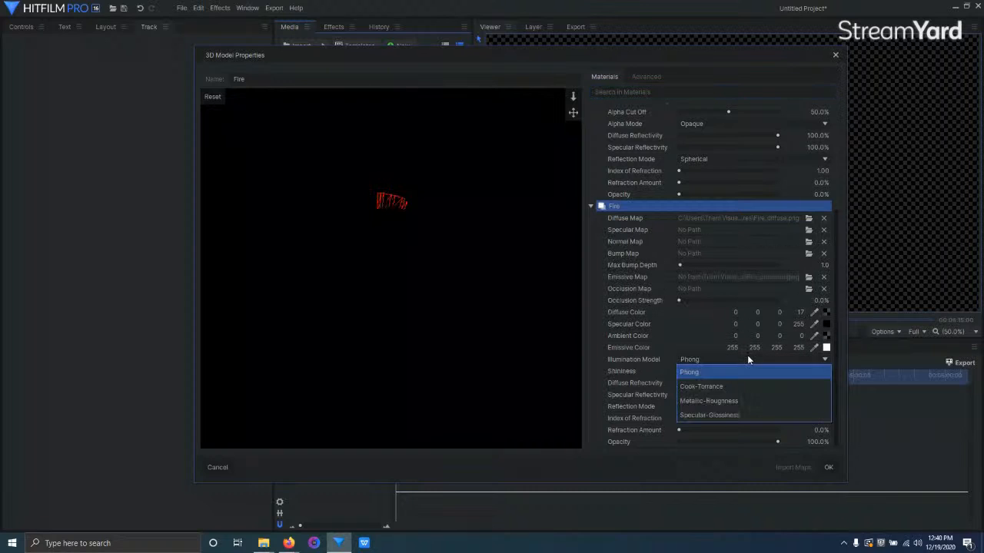
click(733, 418)
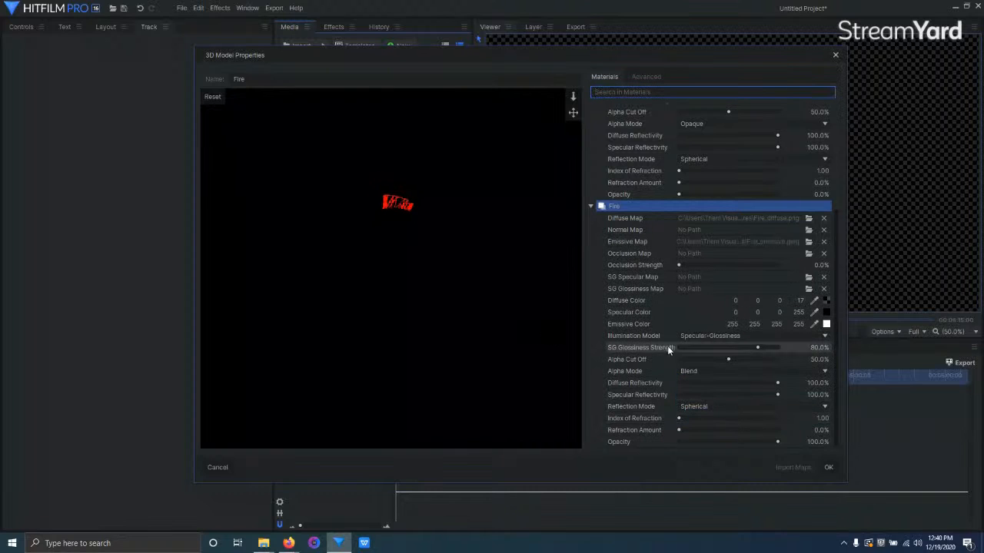
Try the Guess and Opaque alpha modes on the Fire material, and restore Blend
click(717, 371)
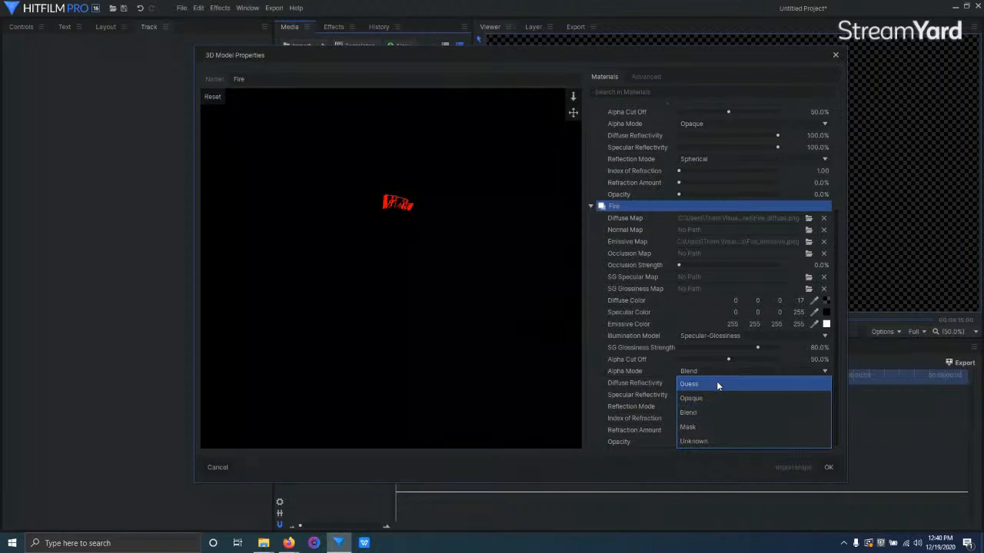
click(716, 384)
click(719, 370)
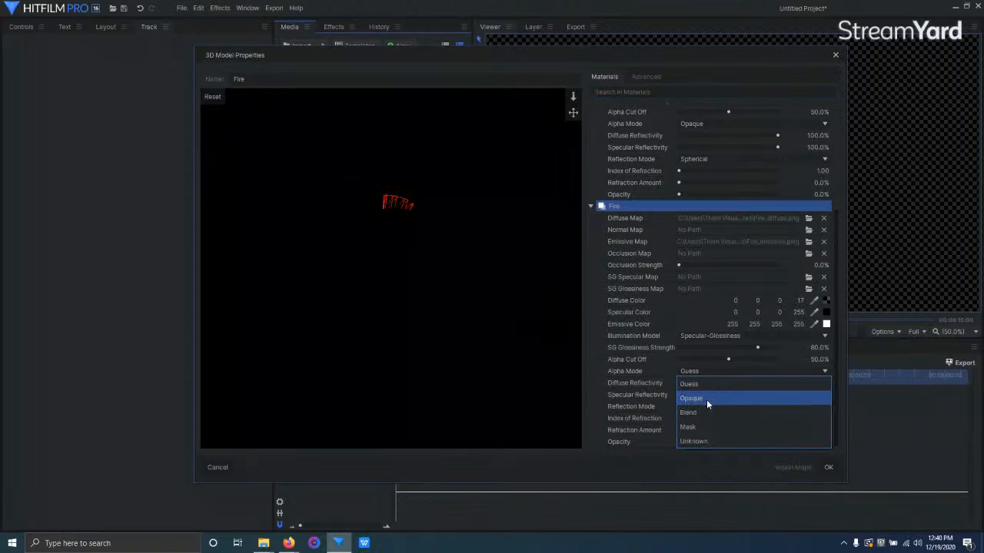
click(706, 398)
click(711, 375)
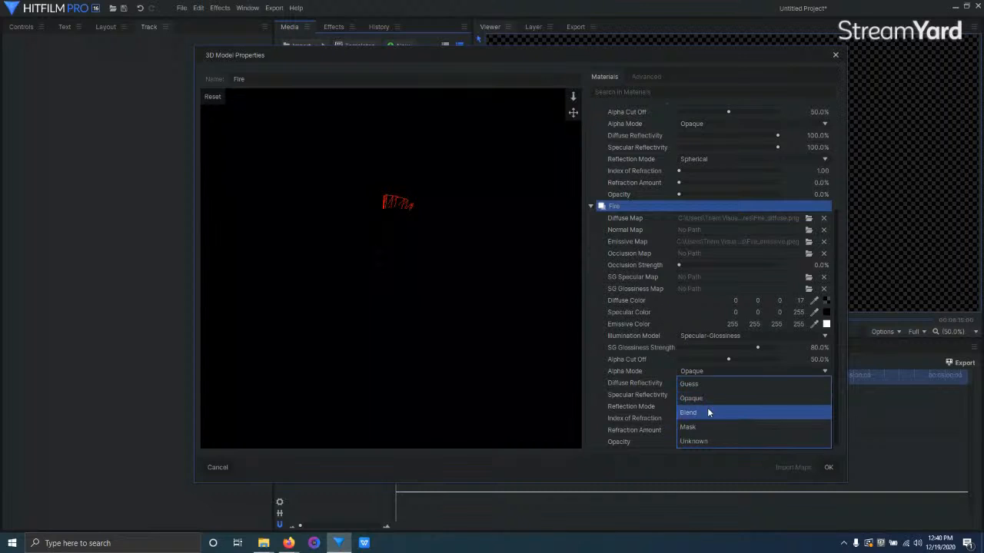
click(708, 412)
Try the Unknown and Mask alpha modes on the Robot material, set it to Blend, and orbit the preview
scroll(722, 164, up, 1)
click(717, 159)
click(711, 230)
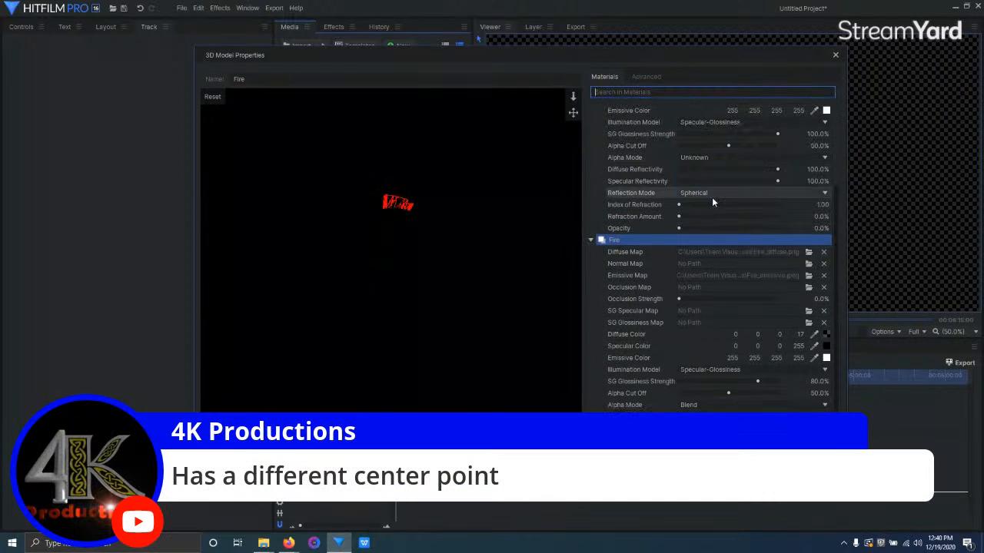
click(709, 161)
click(708, 209)
click(704, 160)
click(704, 188)
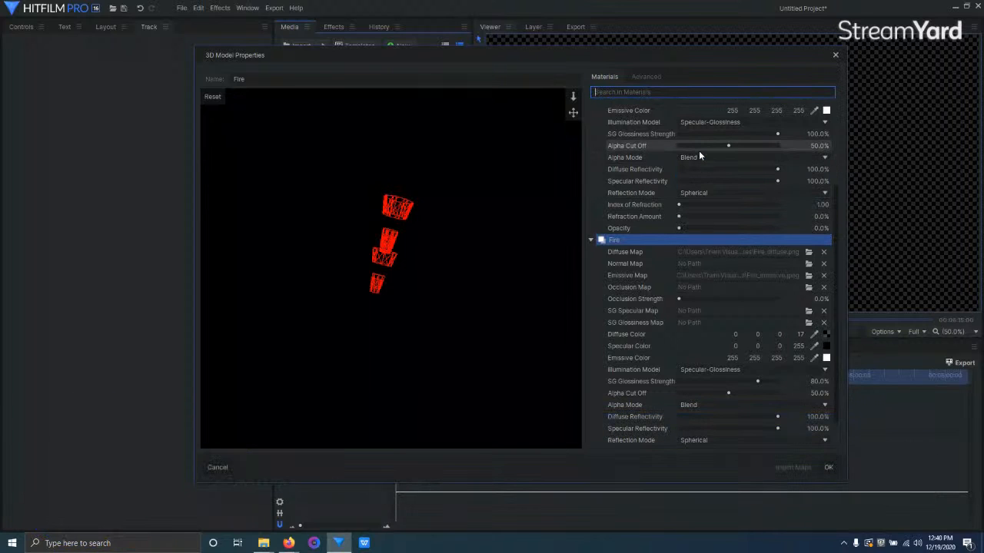
drag(462, 237, 459, 209)
mouse_move(681, 229)
mouse_down()
mouse_move(777, 228)
mouse_move(679, 228)
mouse_up()
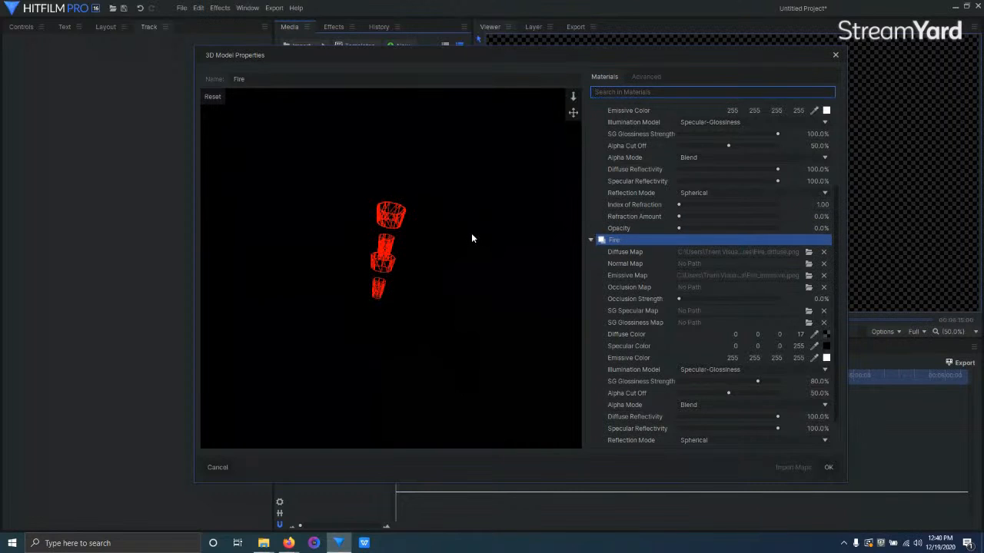
drag(471, 238, 415, 252)
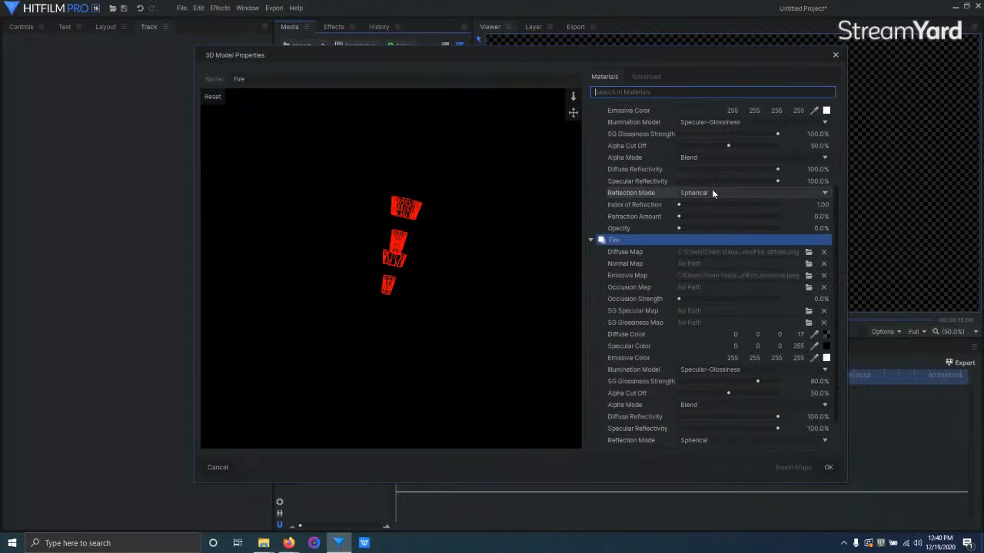
Compare the Robot material's Mask and Unknown alpha modes again, and accept the Fire model's properties with Blend
click(708, 158)
click(700, 214)
click(708, 157)
click(715, 226)
click(711, 157)
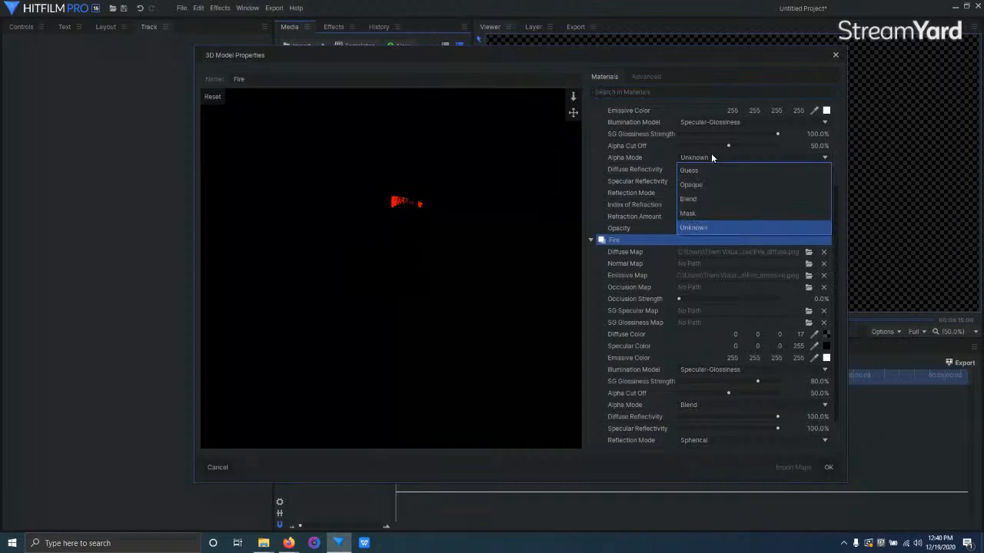
click(708, 199)
drag(489, 260, 464, 229)
click(828, 467)
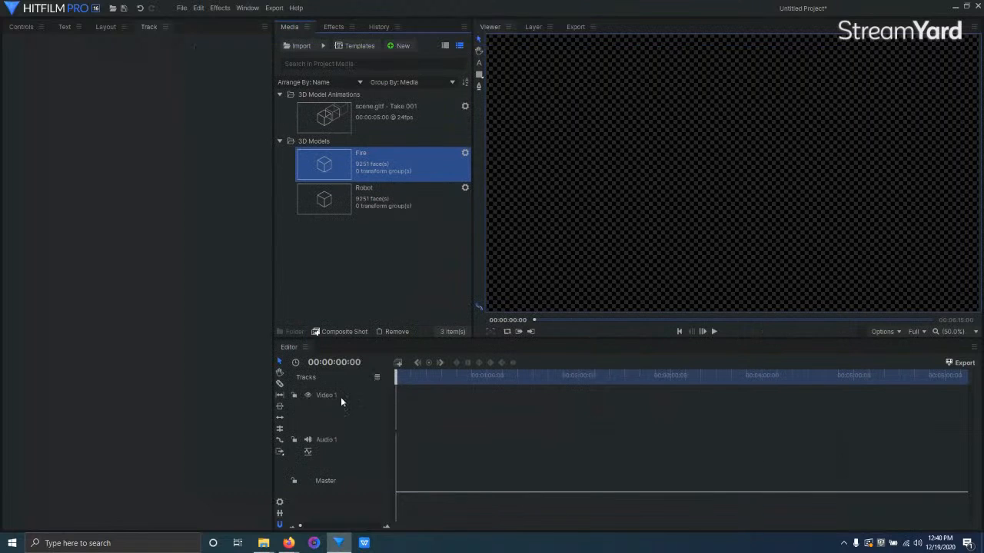
Create a new 1920 × 1080 composite shot, 30 seconds long at 24 fps
click(362, 272)
key(ctrl+n)
key(Return)
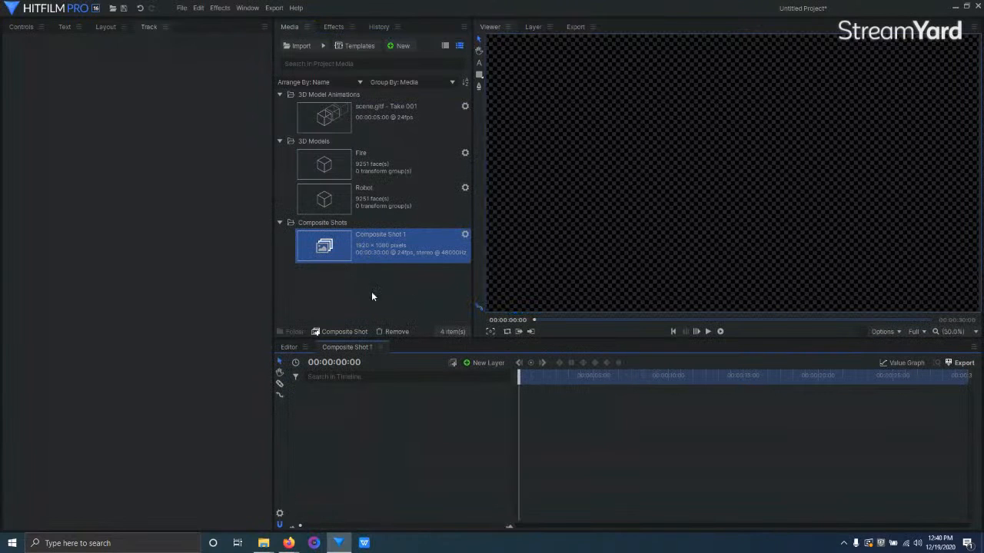
Add the Robot model to the composite shot as two layers, move one copy downward, and delete the moved copy
drag(376, 206, 403, 405)
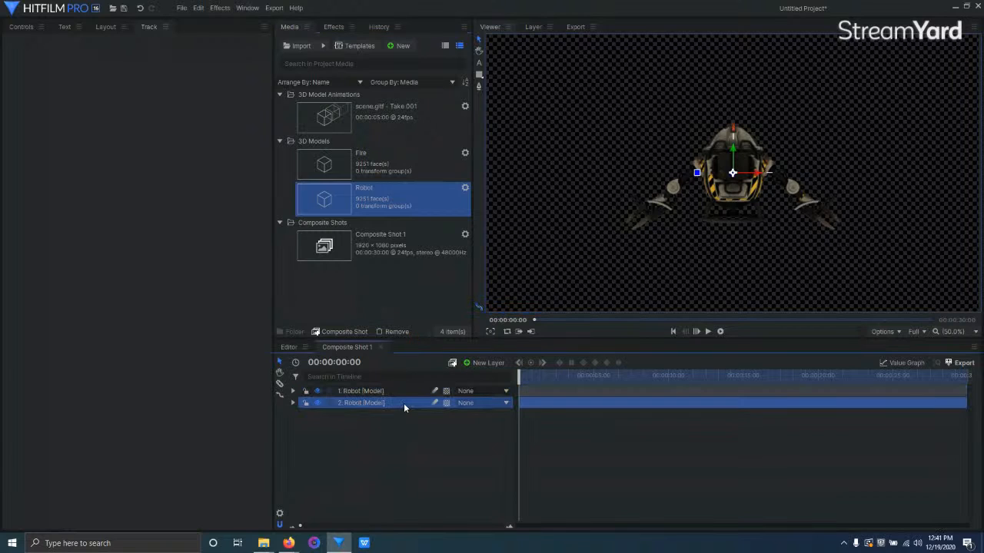
drag(732, 173, 731, 217)
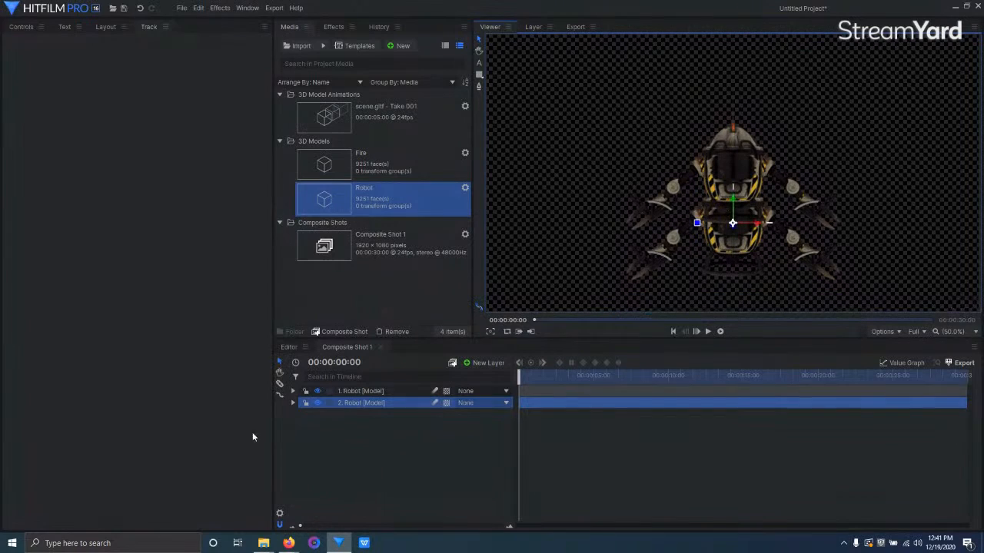
key(Delete)
Try the Fire model as a layer beneath Robot, then delete that layer and remove the Fire model from the project media
drag(369, 165, 372, 404)
drag(734, 149, 739, 224)
drag(731, 214, 732, 222)
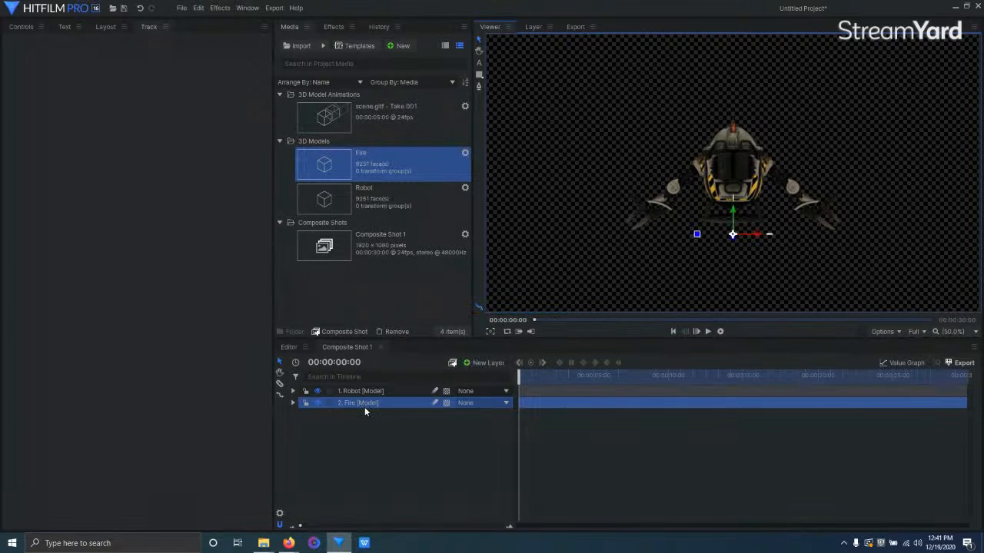
key(Delete)
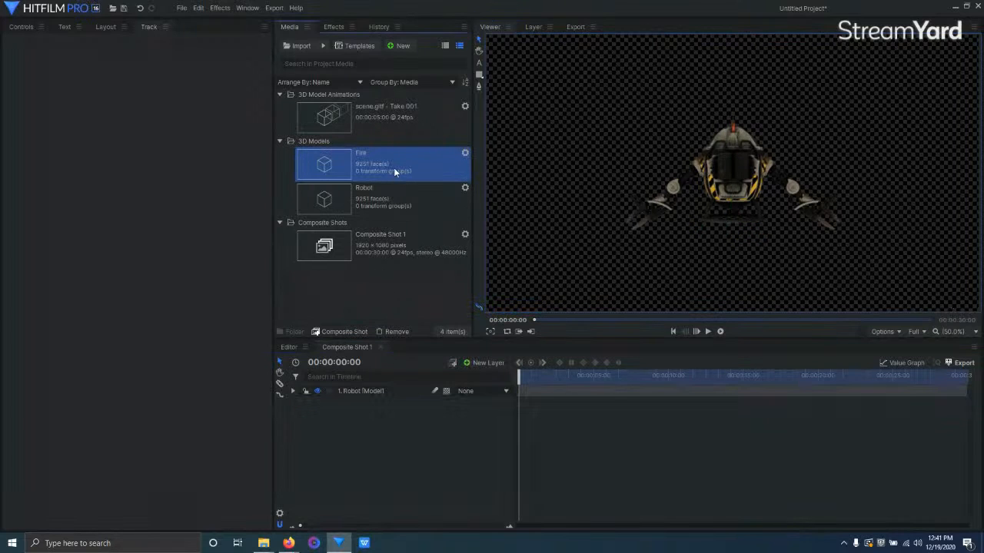
key(Delete)
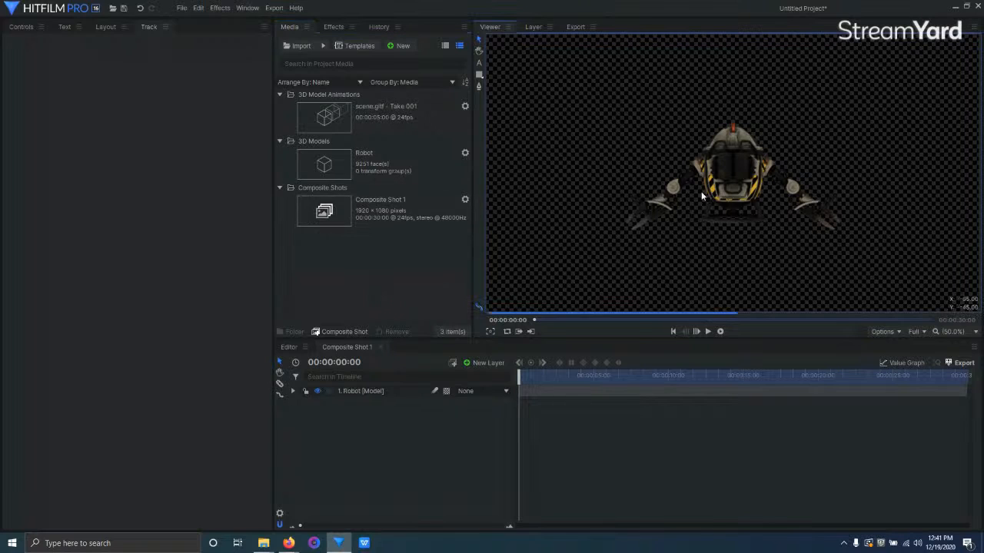
In the Robot model's properties, set the Fire material's opacity to 0% and inspect the material in the preview
click(715, 189)
click(388, 164)
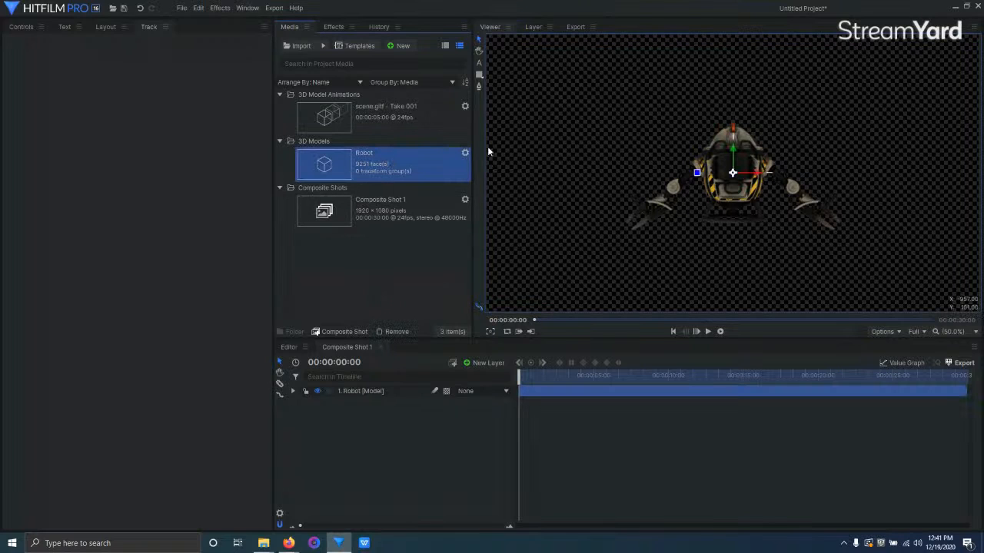
click(465, 153)
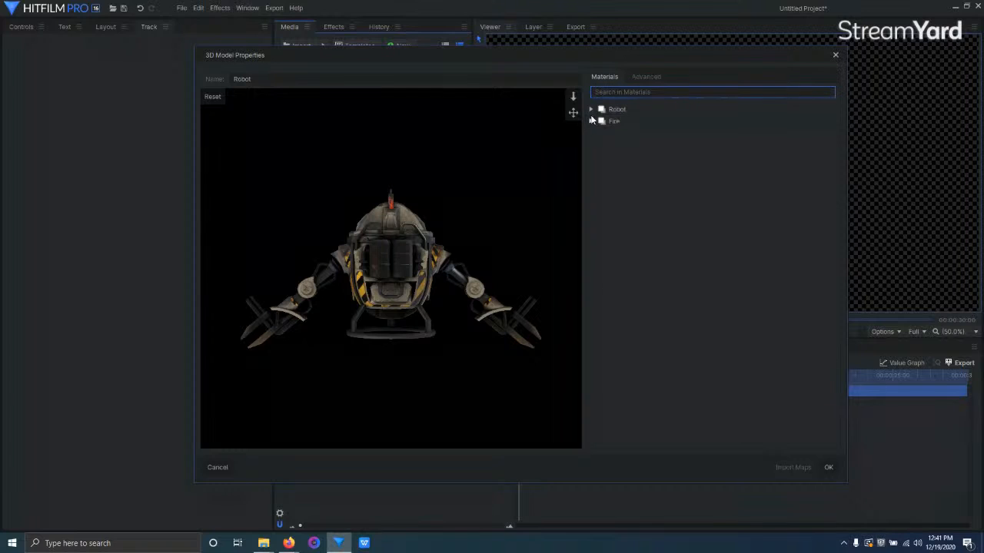
click(591, 121)
drag(786, 358, 405, 419)
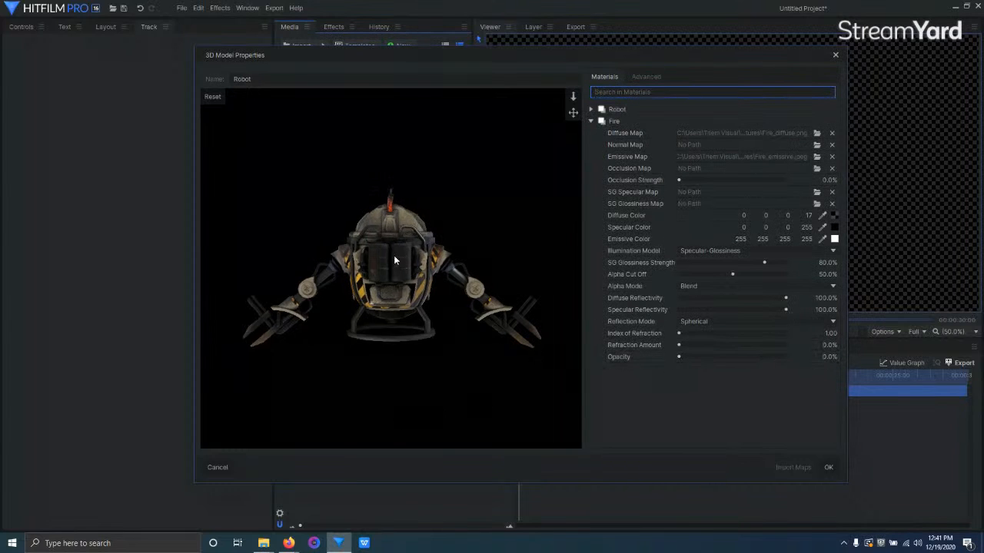
drag(411, 230, 313, 311)
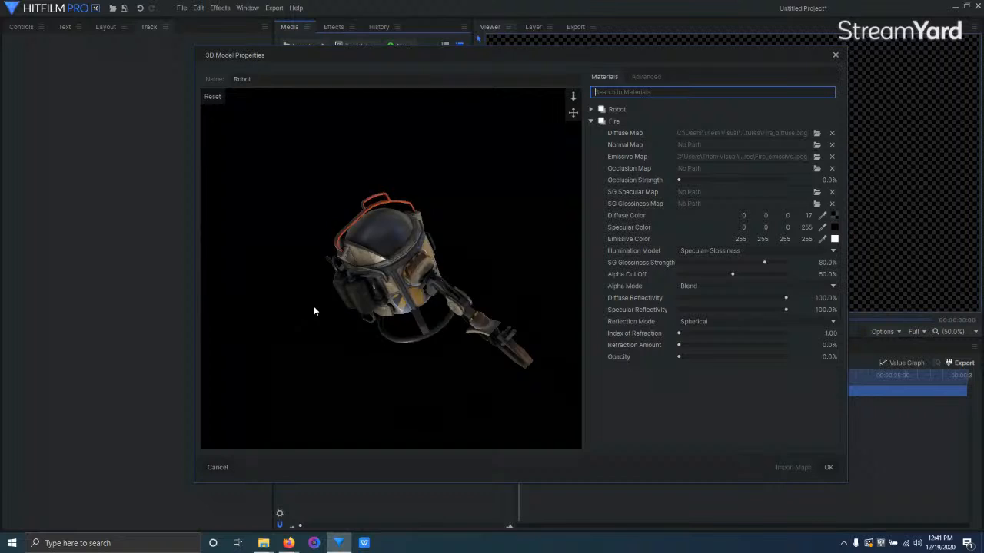
click(615, 120)
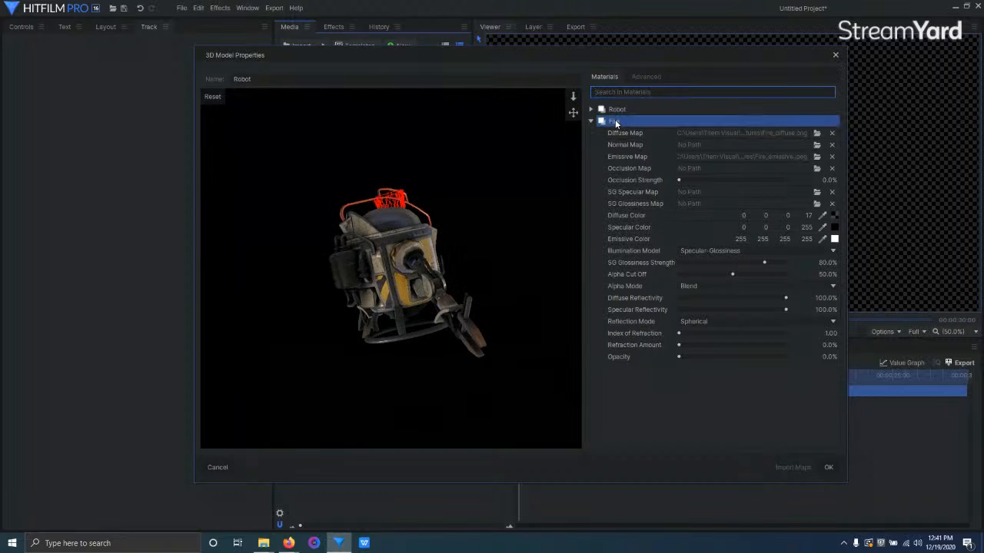
Try flipped UV coordinates on the Robot model, restore the unflipped mapping, and accept the model properties
click(641, 79)
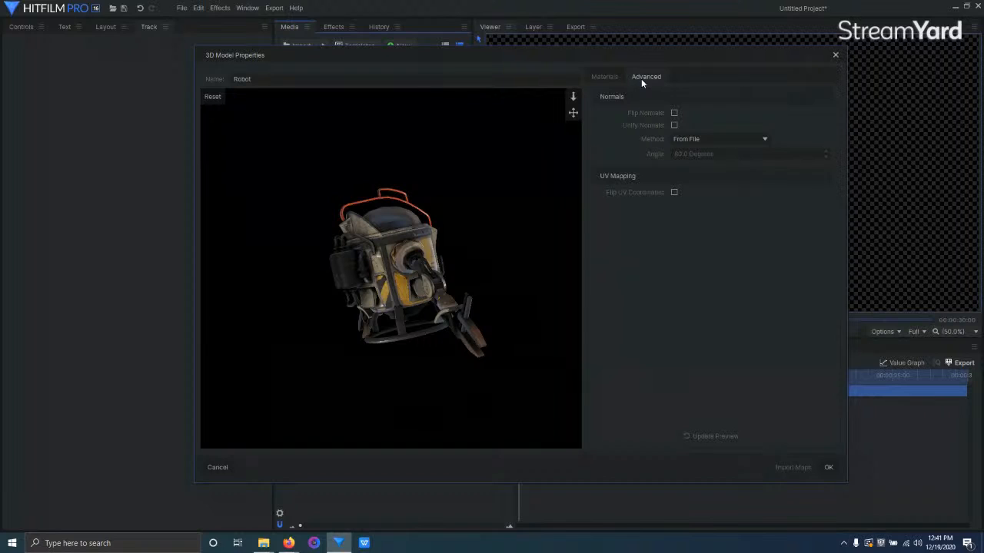
click(603, 77)
click(641, 79)
click(674, 192)
click(715, 436)
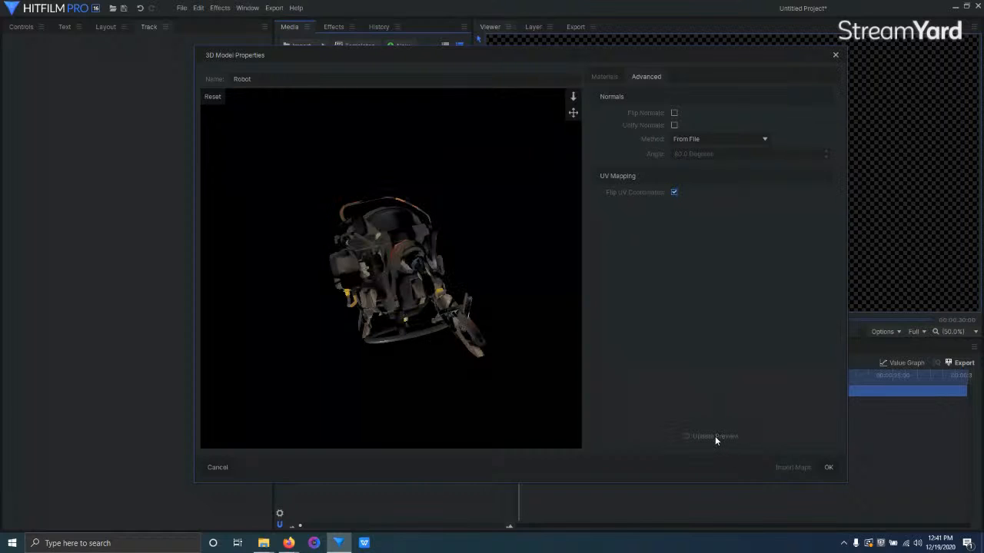
click(674, 193)
click(713, 439)
click(607, 76)
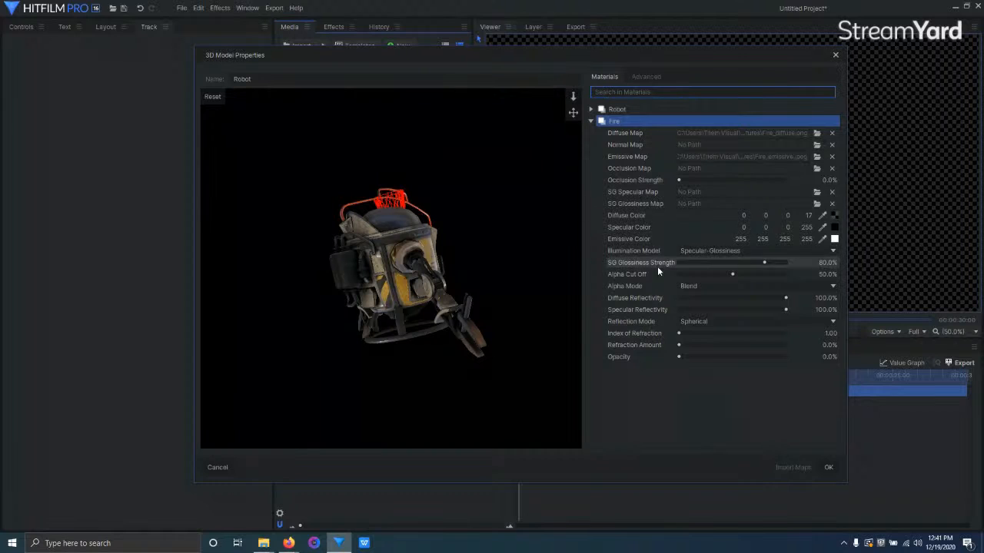
click(828, 468)
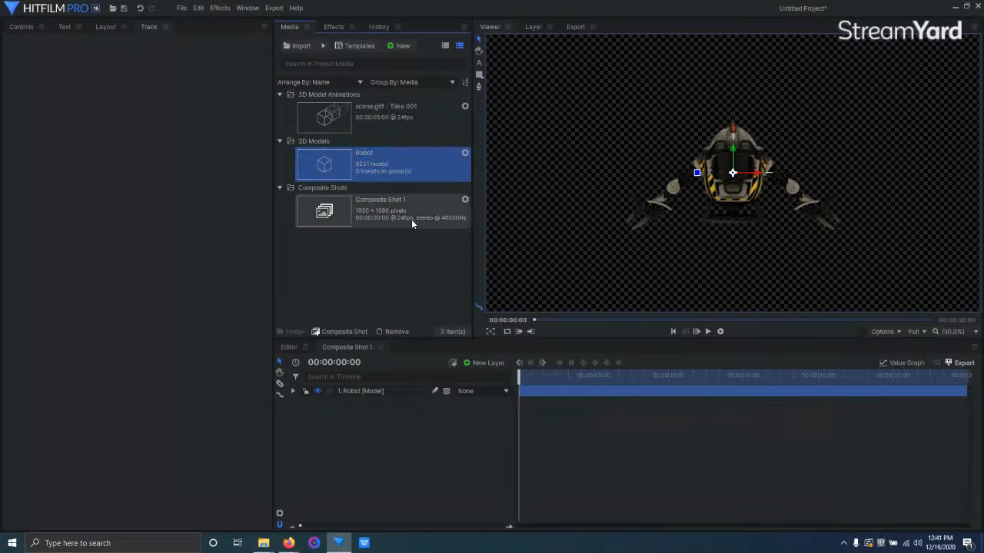
Add a new camera layer above the Robot layer in Composite Shot 1
click(484, 362)
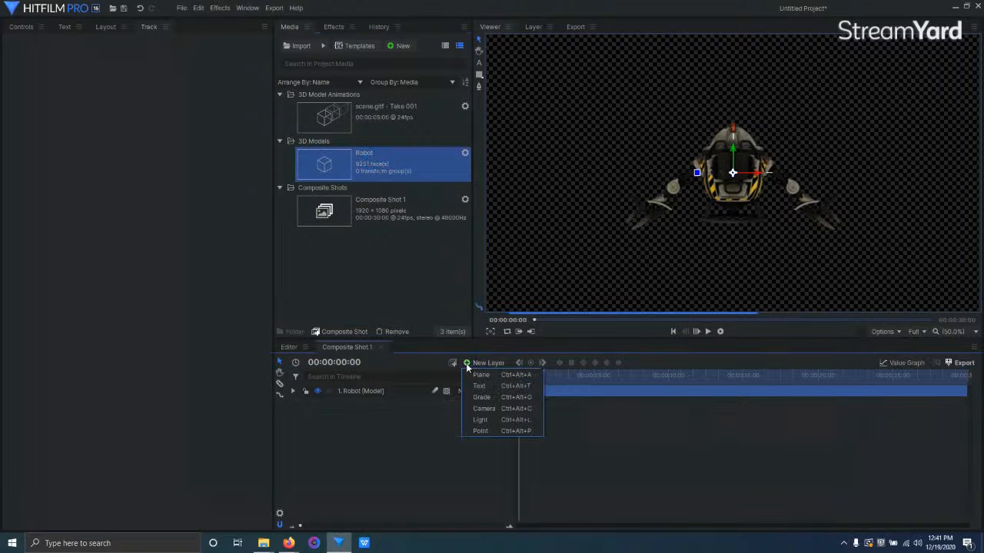
click(489, 410)
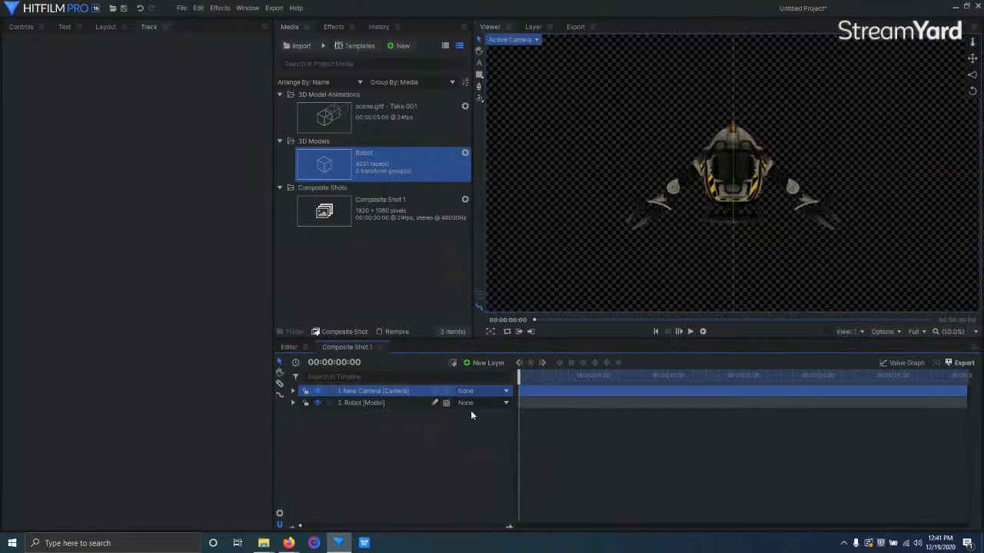
Import red-planet.jpg into the project from the Red Planet Maps by Starbase1 folder in Spherical Panoramas, after viewing the image
mouse_move(261, 543)
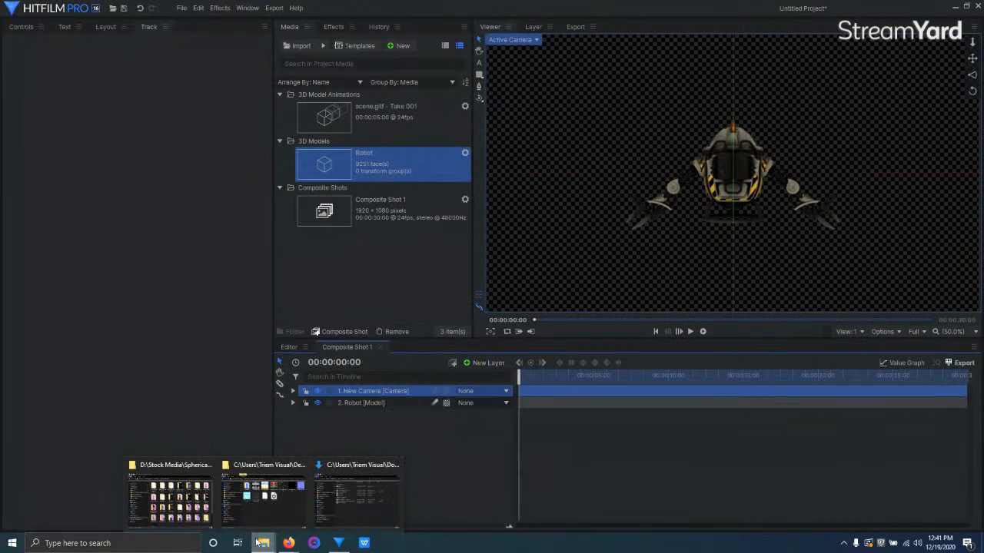
click(170, 499)
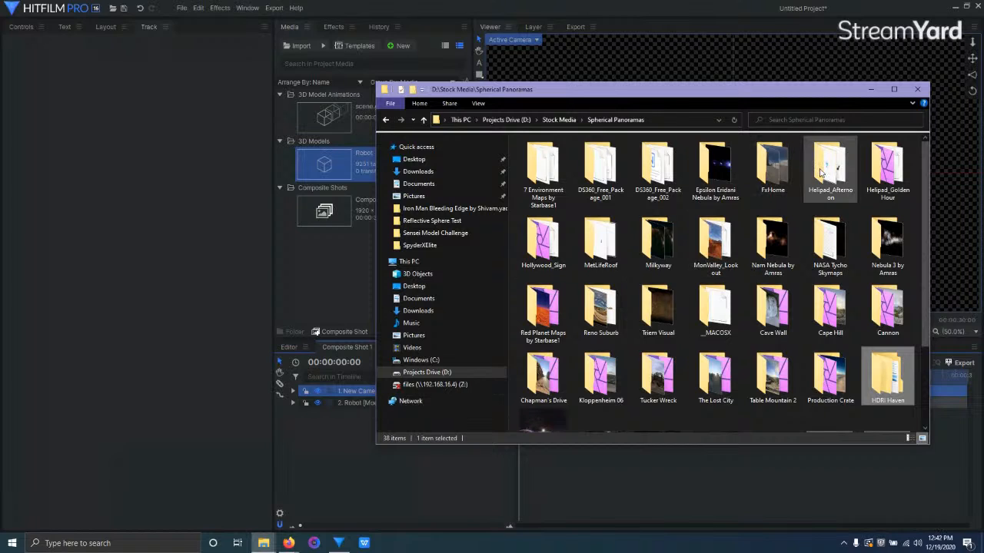
scroll(774, 238, down, 2)
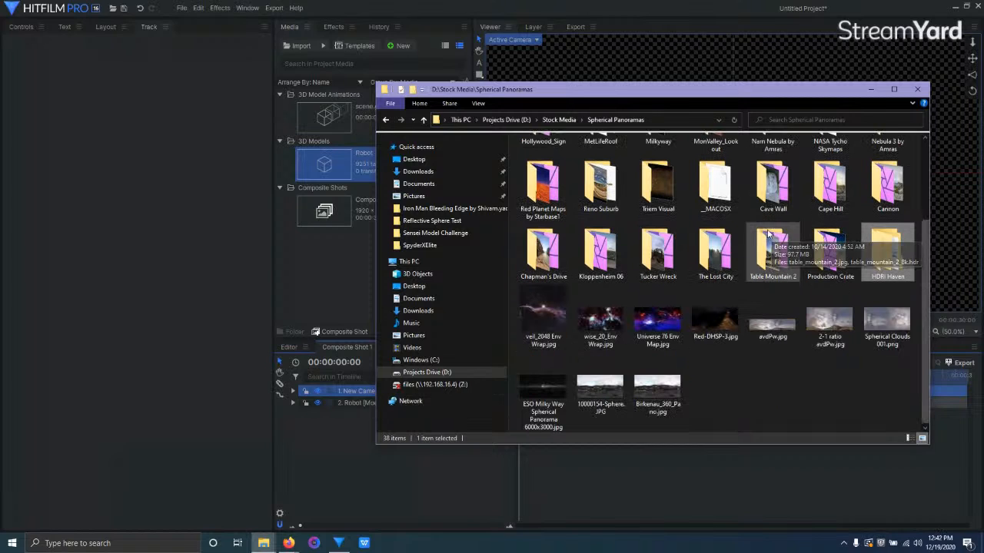
mouse_move(759, 240)
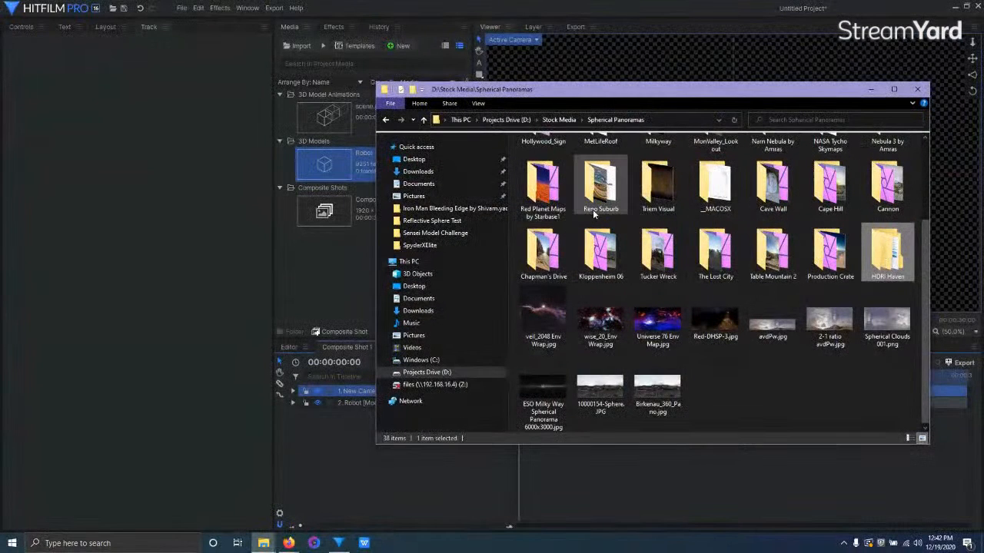
double_click(541, 175)
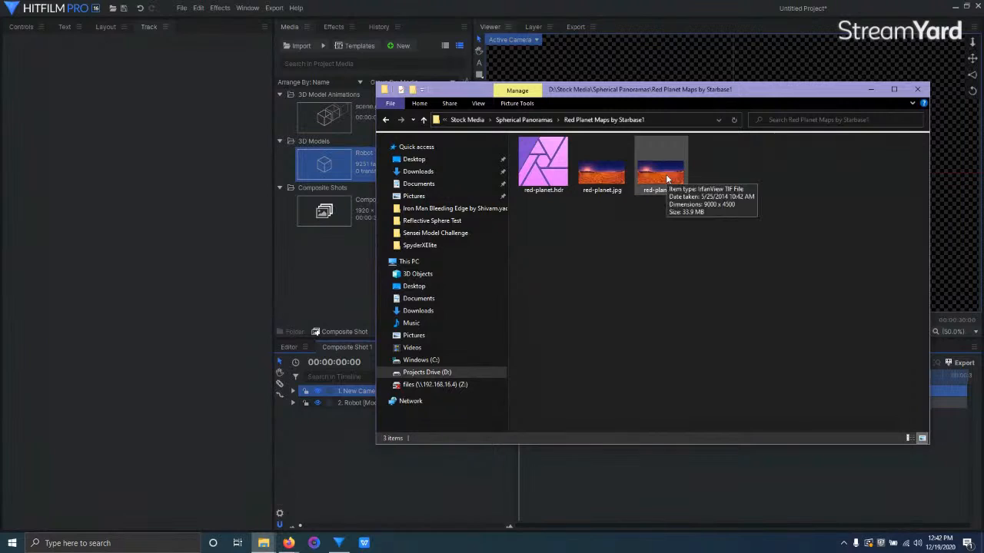
double_click(584, 161)
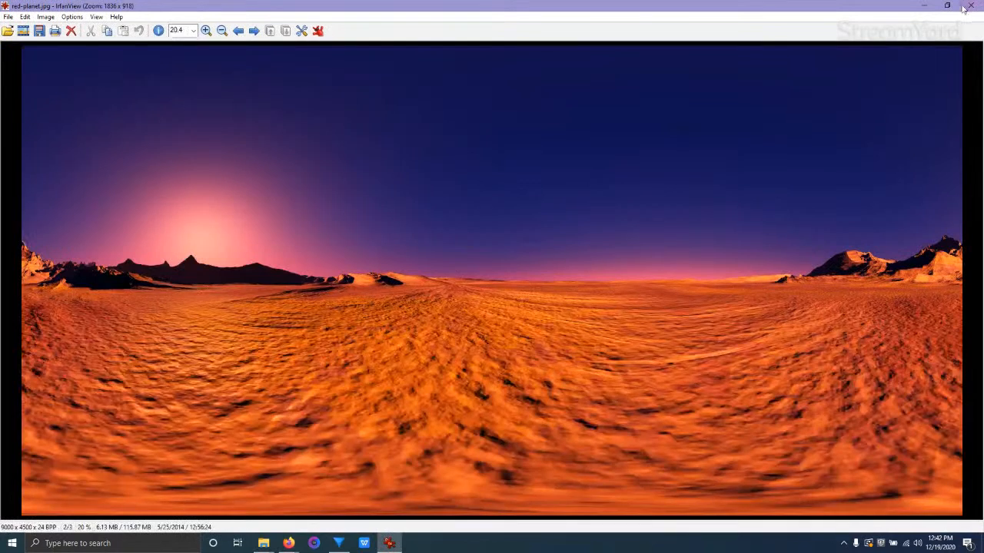
key(Escape)
drag(603, 170, 336, 273)
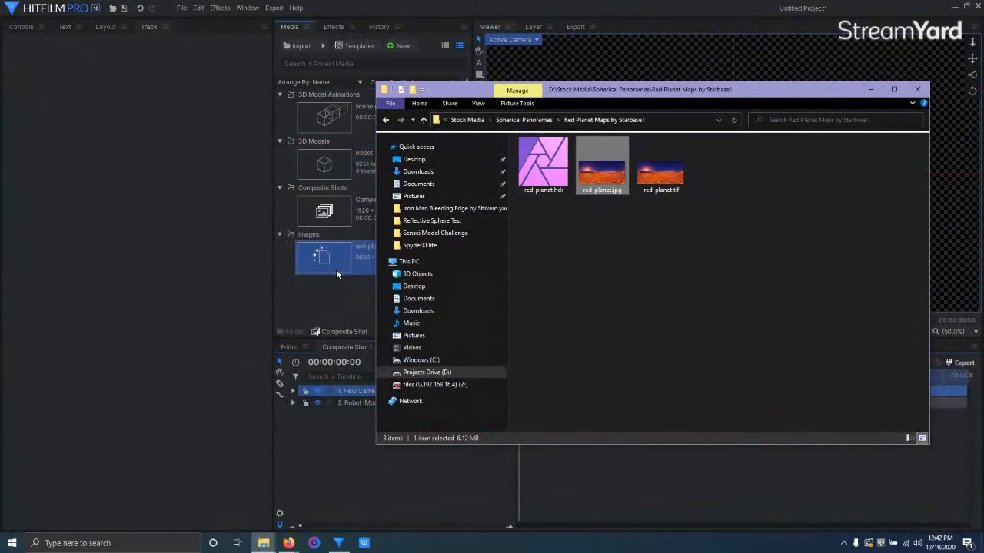
click(337, 310)
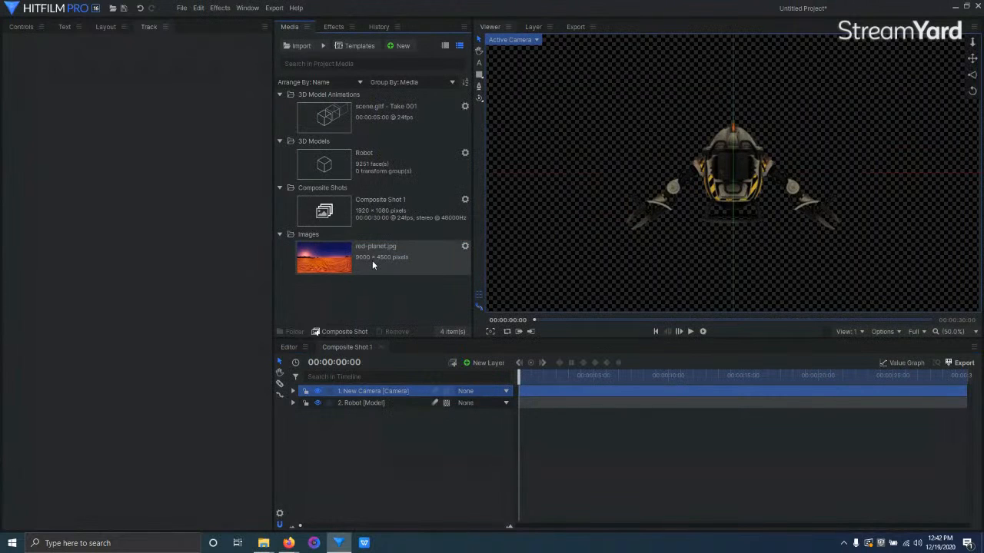
Make a composite shot from the red-planet.jpg image at 8192 × 4096 pixels, 30 seconds long at 24 fps
right_click(372, 264)
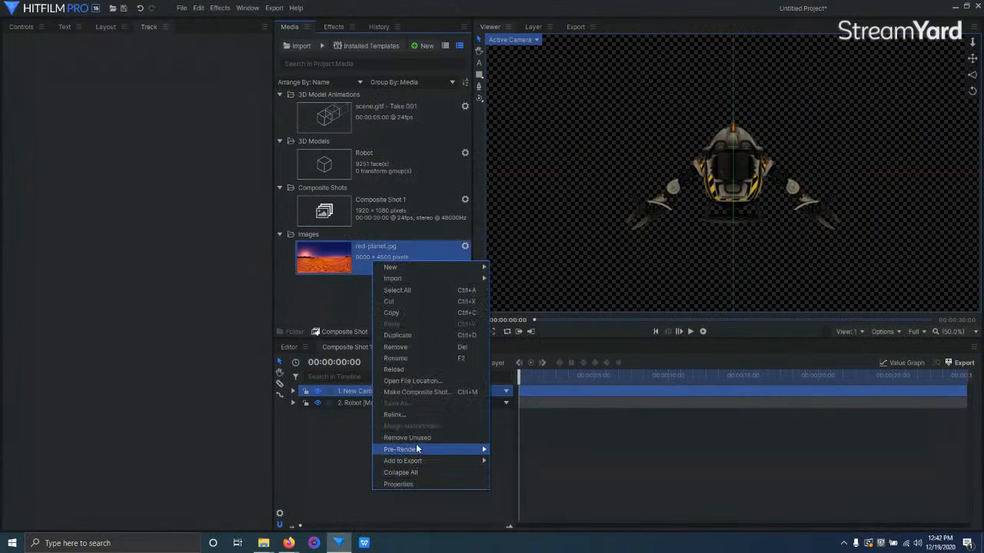
click(416, 394)
click(595, 408)
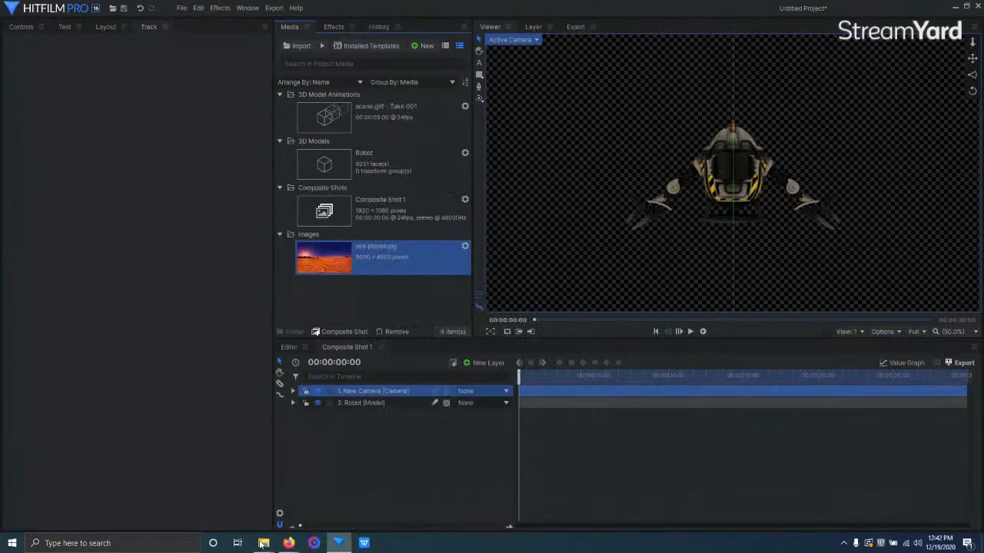
Look through the Spherical Panoramas folder in File Explorer and return to HitFilm Pro
mouse_move(264, 543)
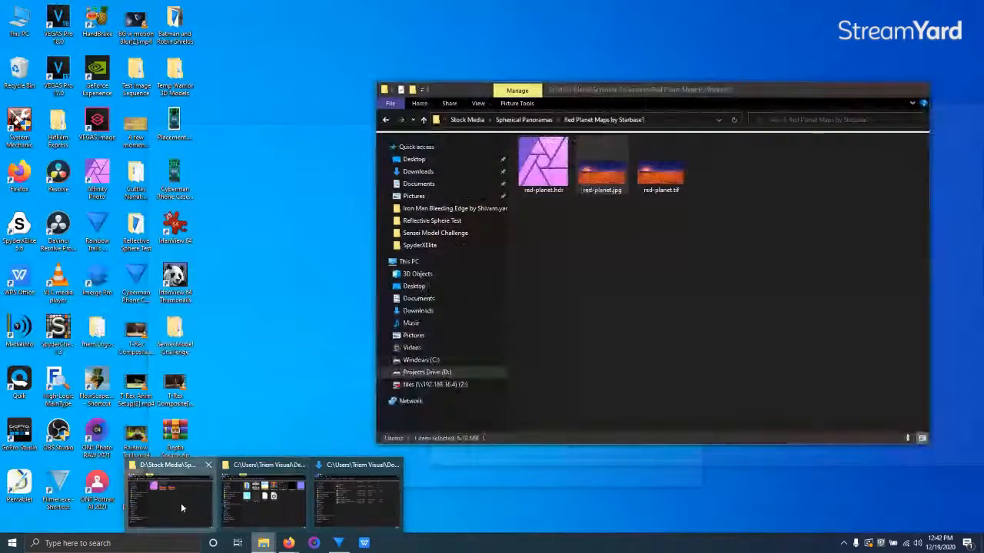
click(181, 503)
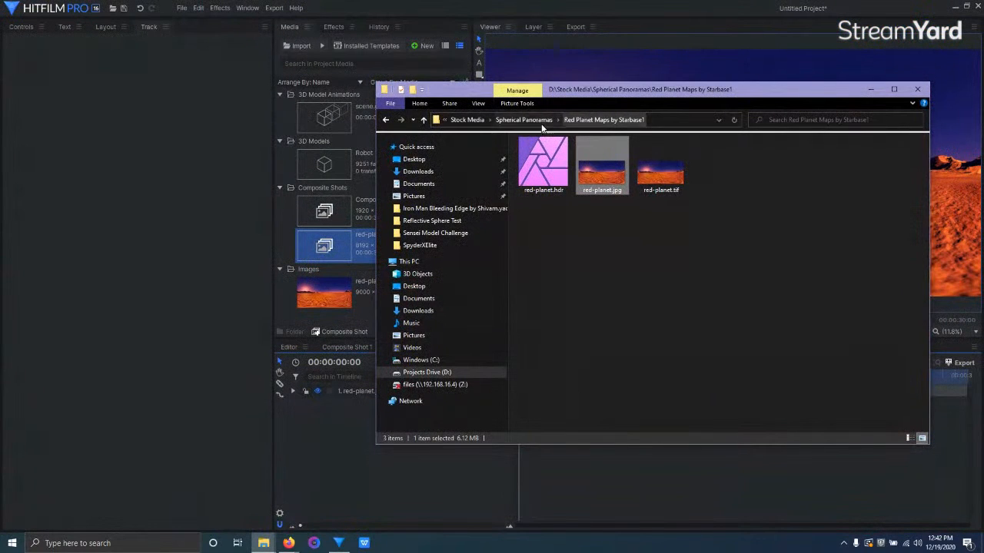
click(425, 120)
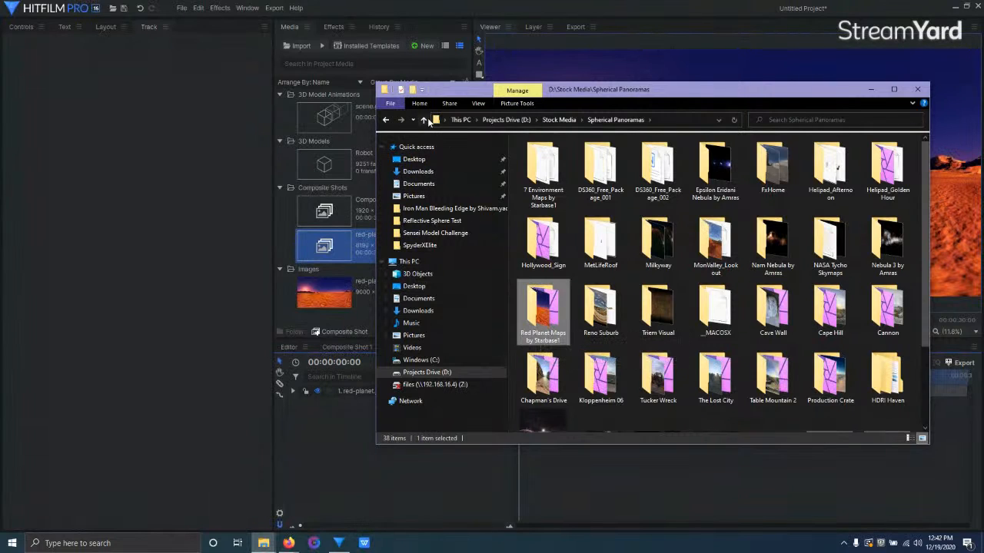
click(366, 443)
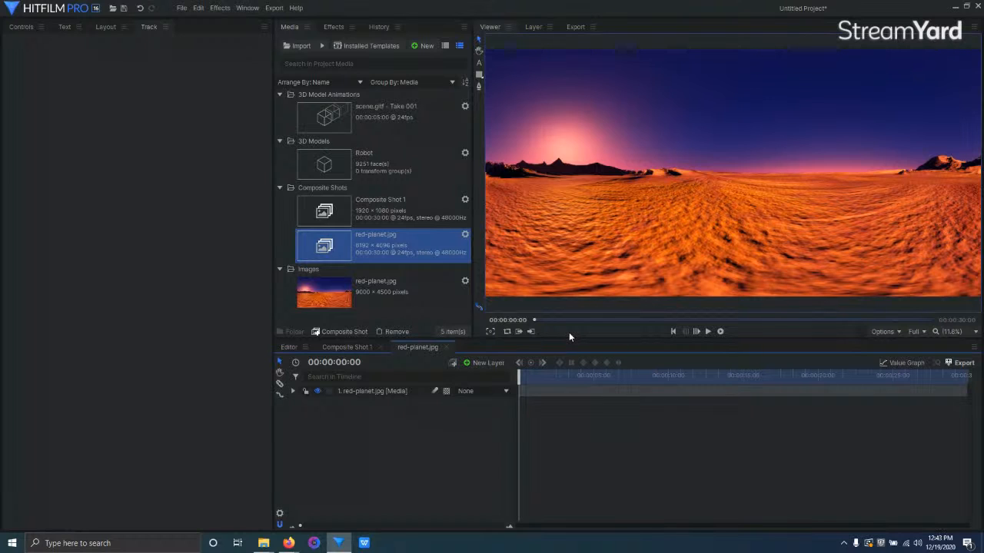
Add the red-planet.jpg image beneath the Robot layer in Composite Shot 1, and switch to the red-planet.jpg composite shot
click(330, 347)
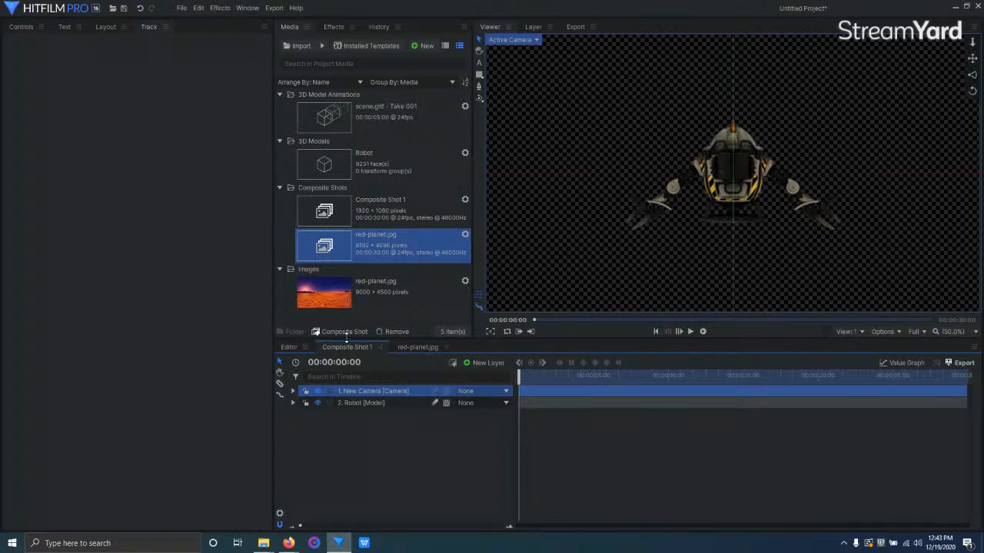
drag(382, 283, 390, 412)
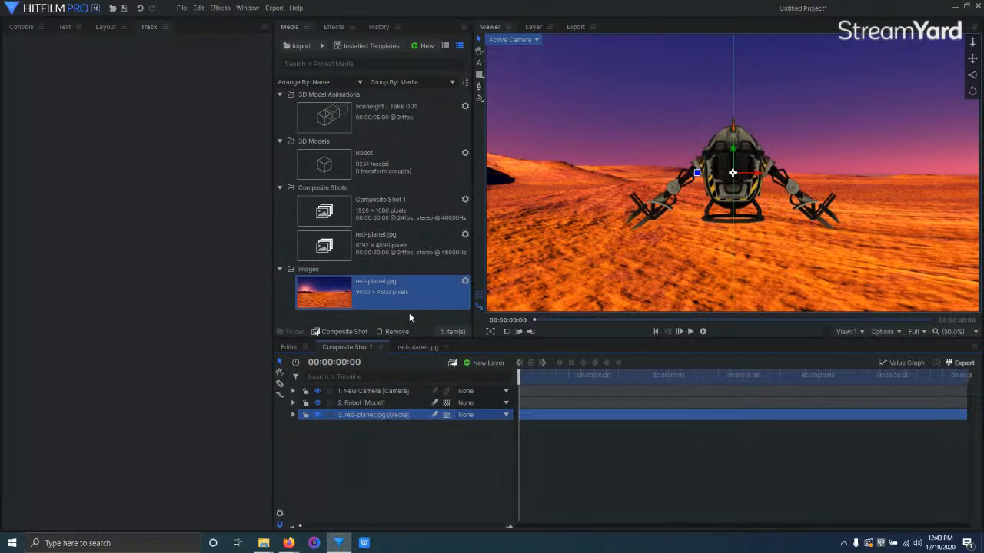
click(421, 347)
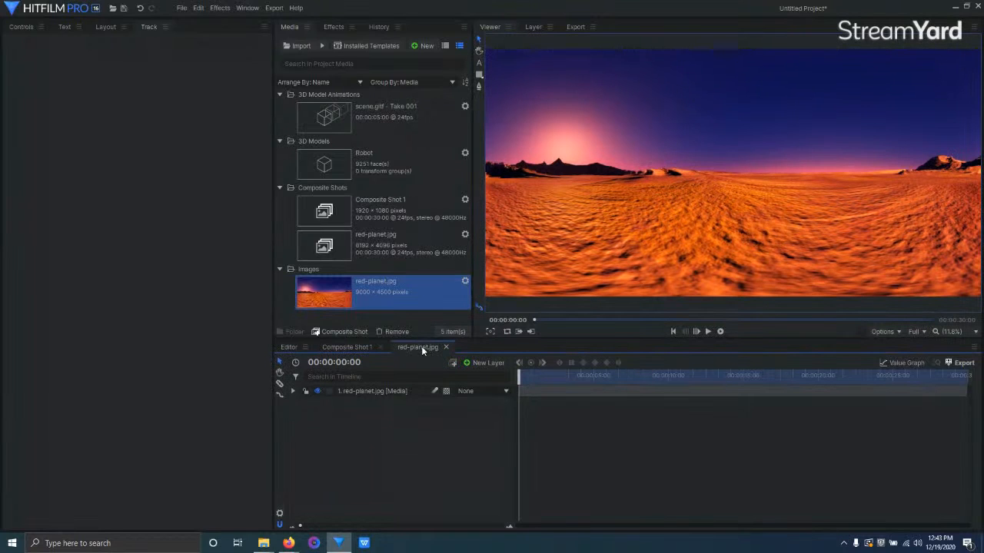
Look through the Delvers Renders folder in File Explorer and play Reflective Sphere Test[2].mp4 from the Reflective Sphere Test folder
click(954, 7)
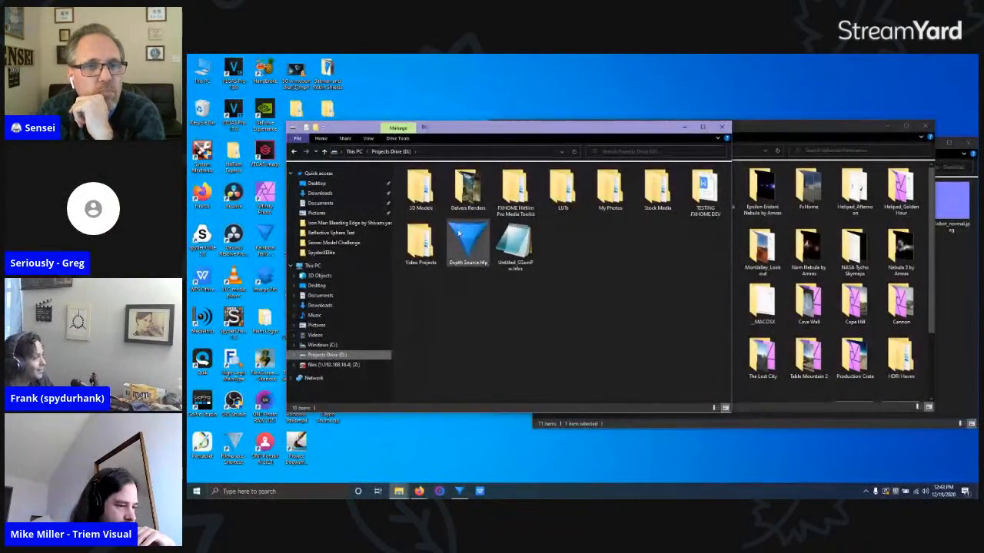
double_click(466, 192)
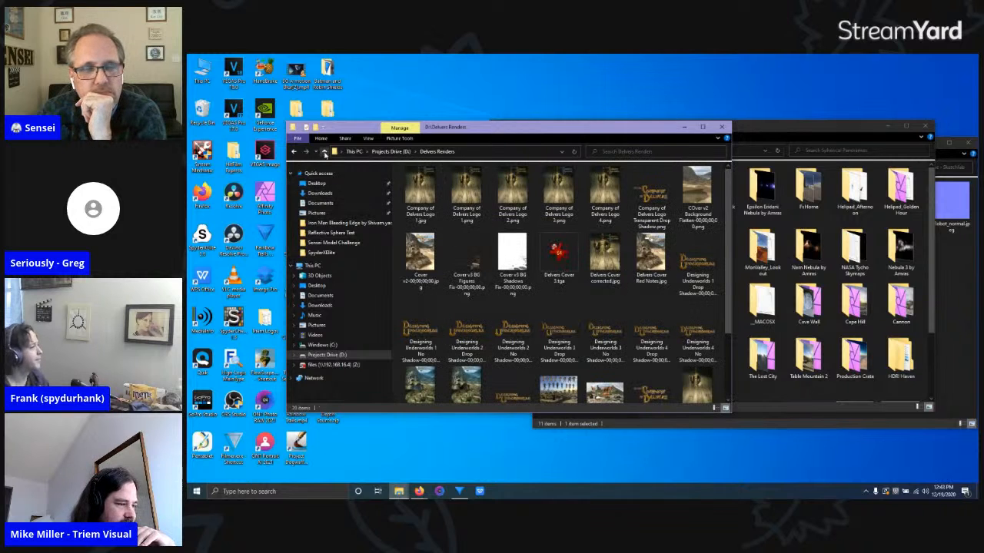
click(324, 151)
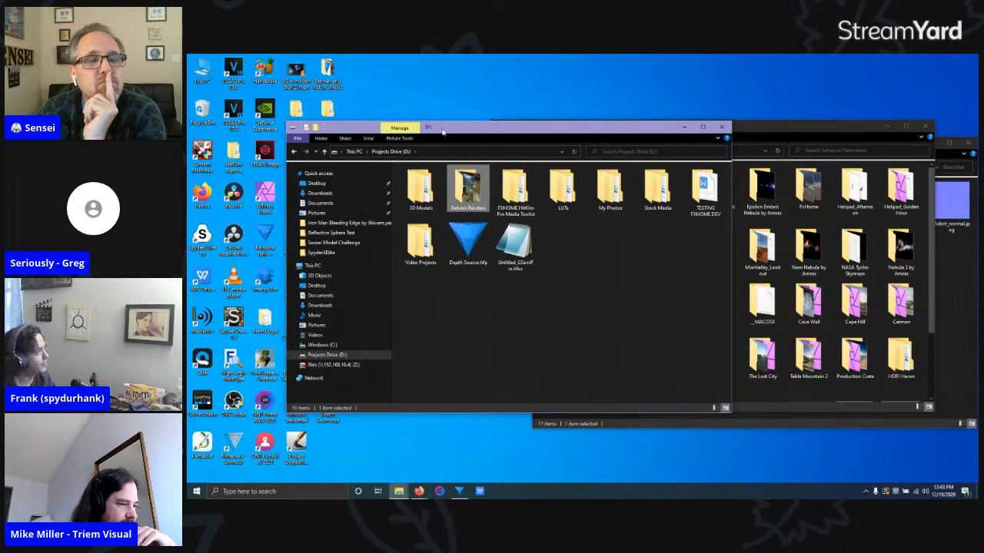
drag(450, 128, 538, 123)
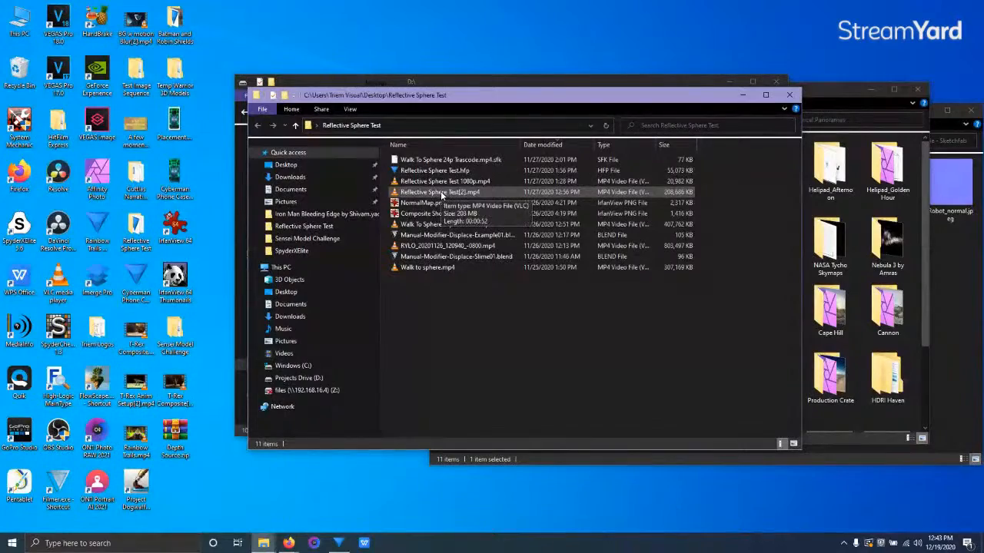
click(442, 196)
double_click(442, 195)
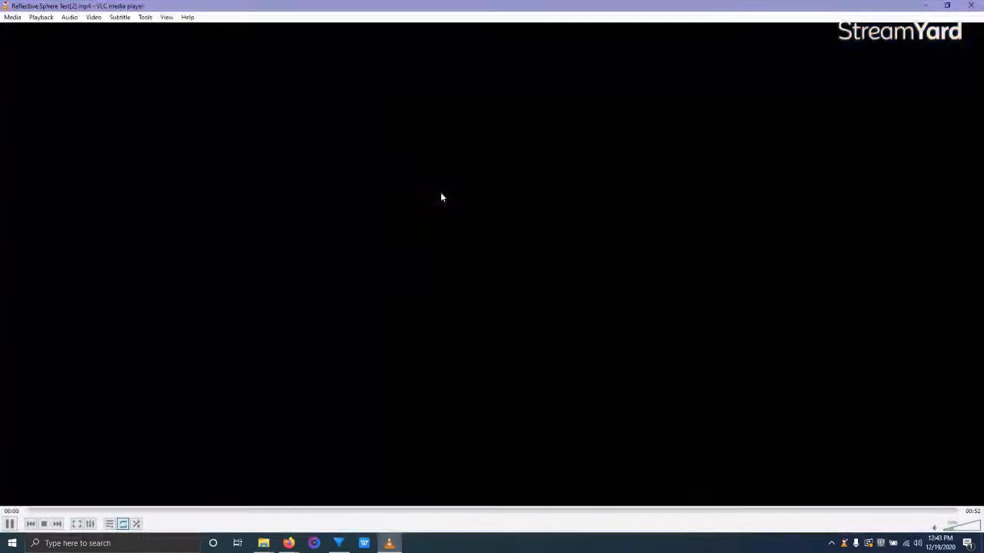
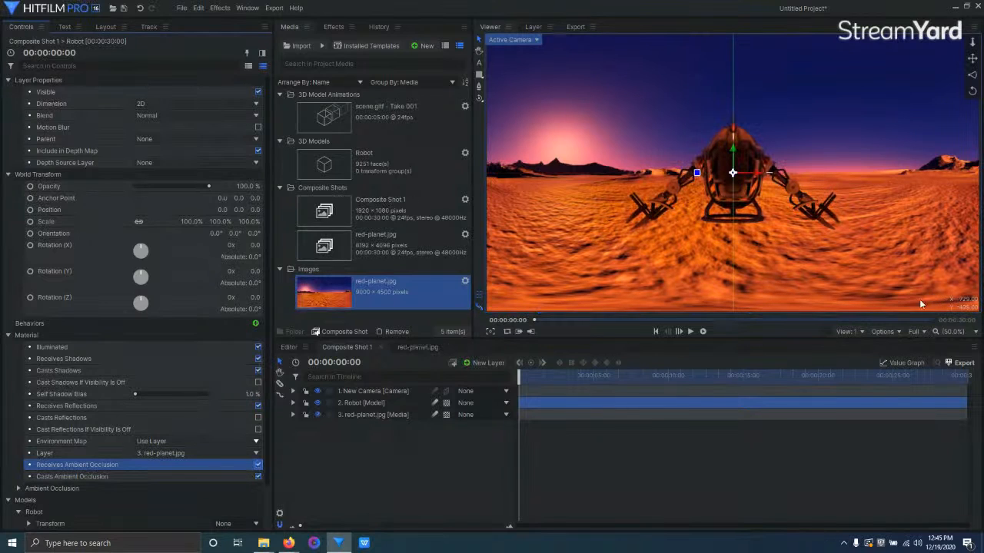
Apply the 360° Viewer effect to the red-planet.jpg layer in Composite Shot 1 and turn off Use Fisheye Lens
click(332, 28)
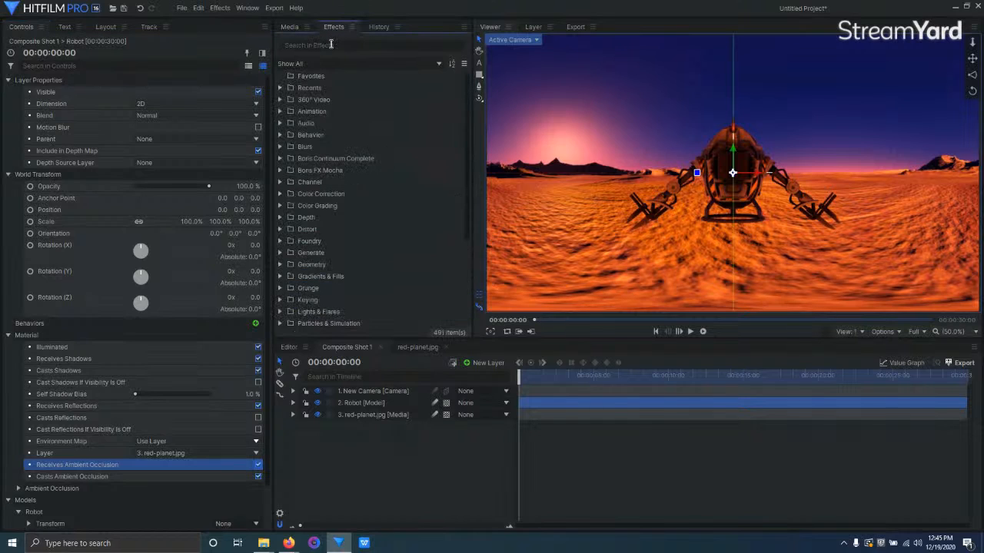
click(331, 44)
text(env)
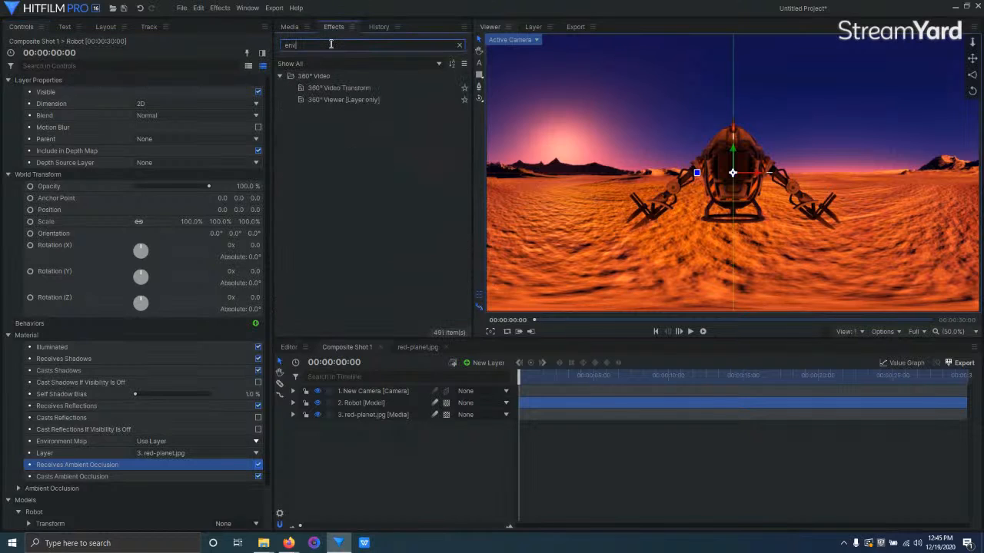
drag(338, 100, 547, 223)
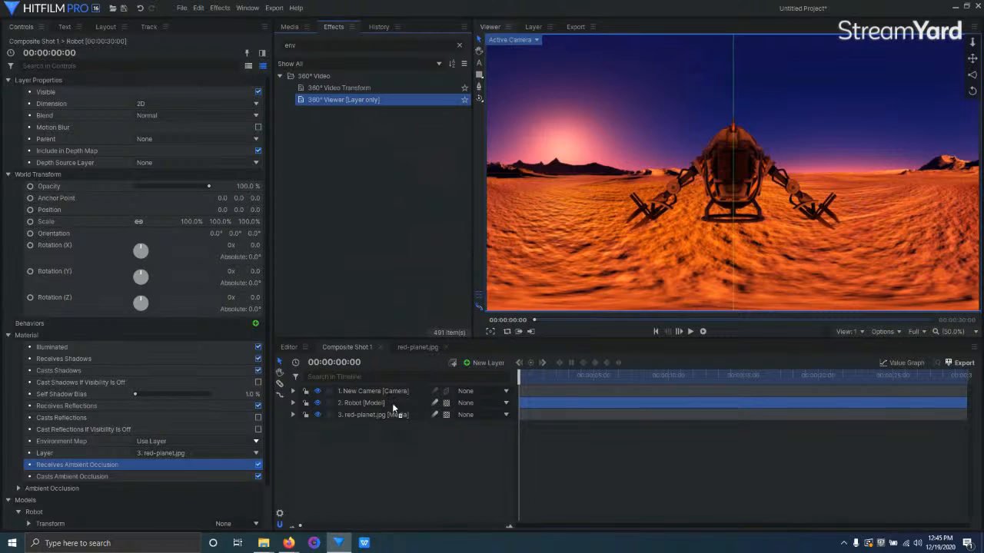
drag(387, 409, 389, 412)
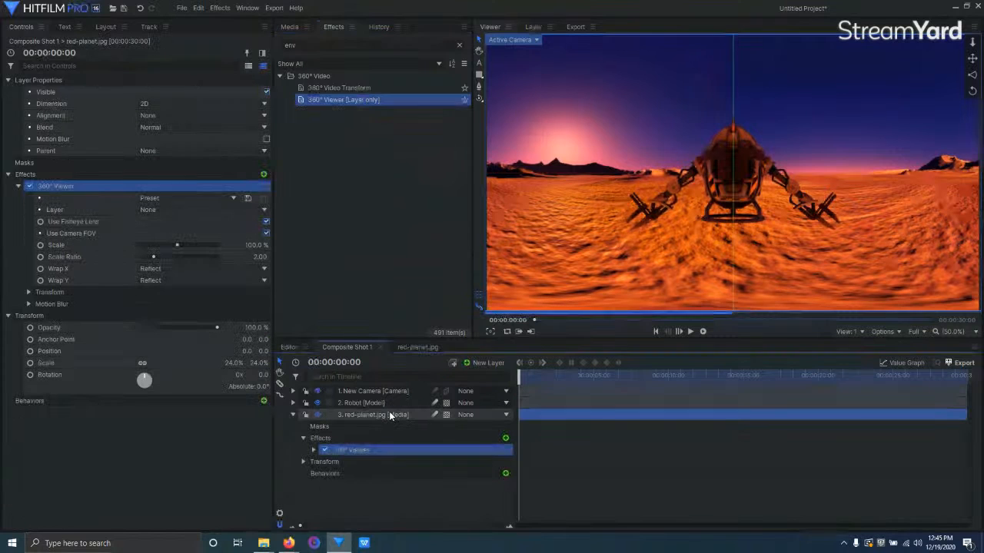
click(266, 221)
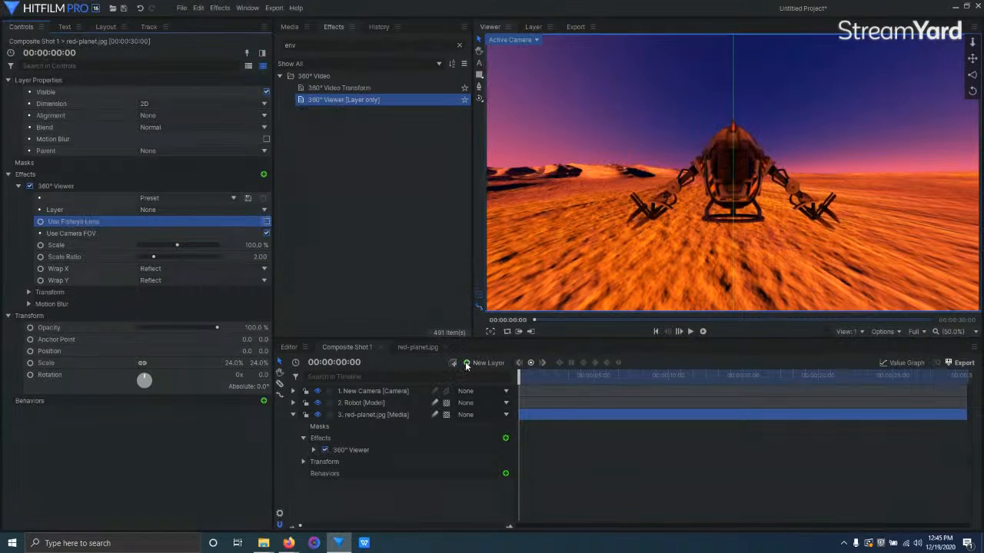
Raise the Robot model to a Y position of about 92
click(350, 403)
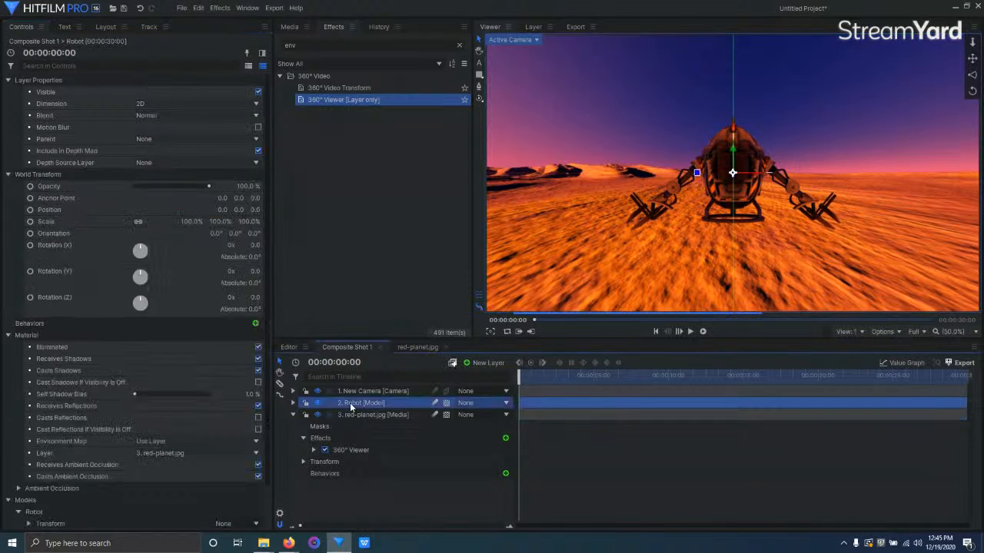
drag(735, 158, 730, 125)
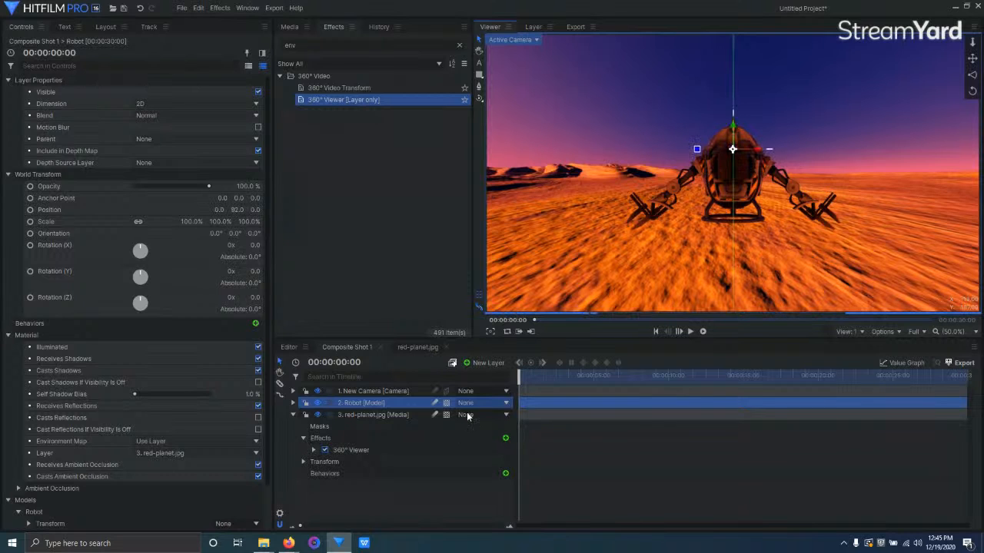
Add a white plane layer measuring 4000 × 4000 pixels to Composite Shot 1
click(486, 363)
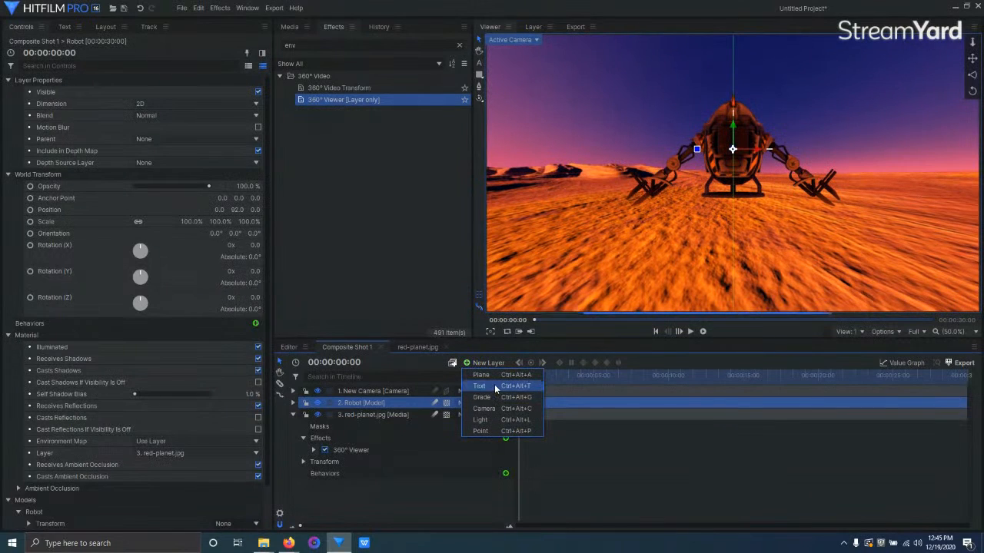
click(492, 373)
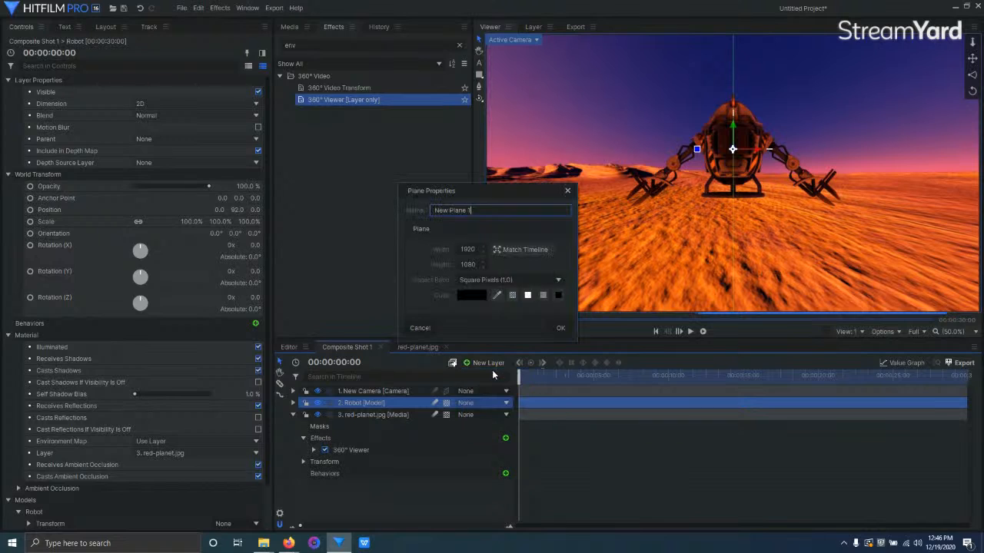
click(527, 295)
click(465, 249)
text(4000)
key(Tab)
text(4000)
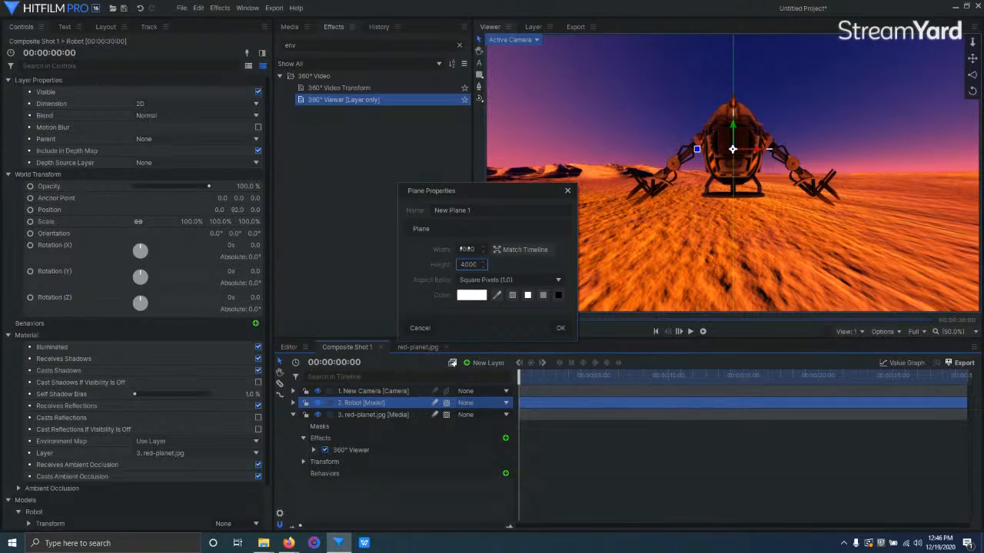
click(560, 328)
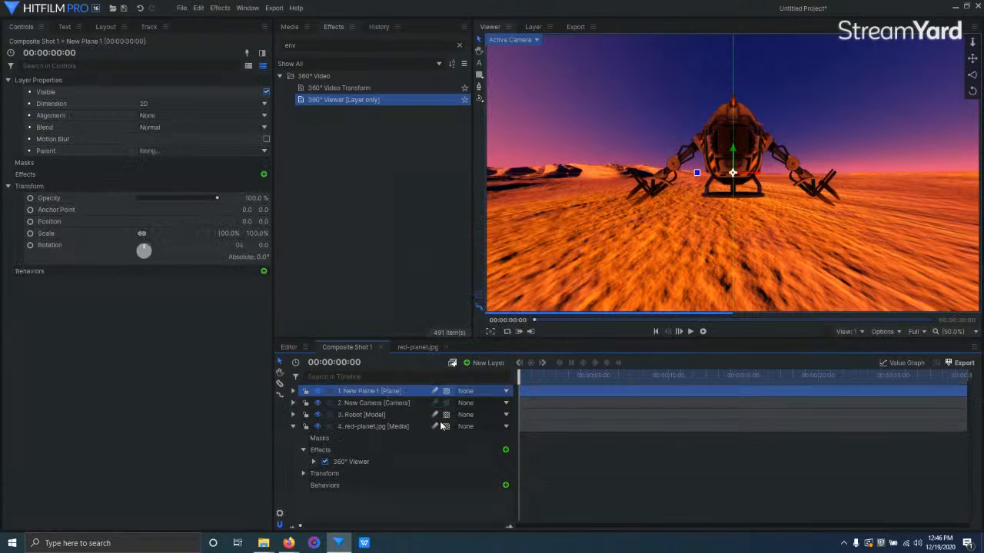
Rename the new plane layer Shadow Catcher and convert it to a 3D plane
double_click(387, 393)
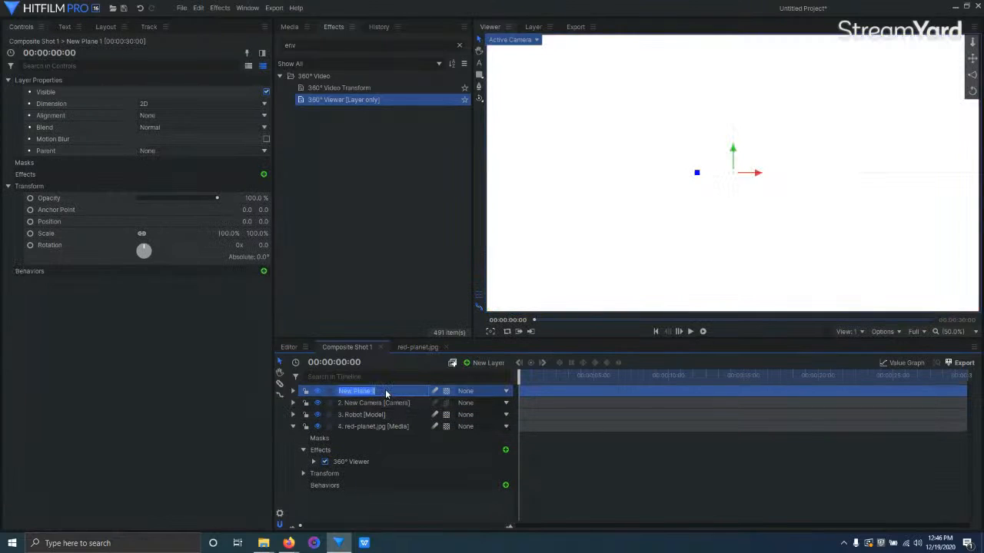
text(Shadow Catcher)
key(Return)
click(446, 391)
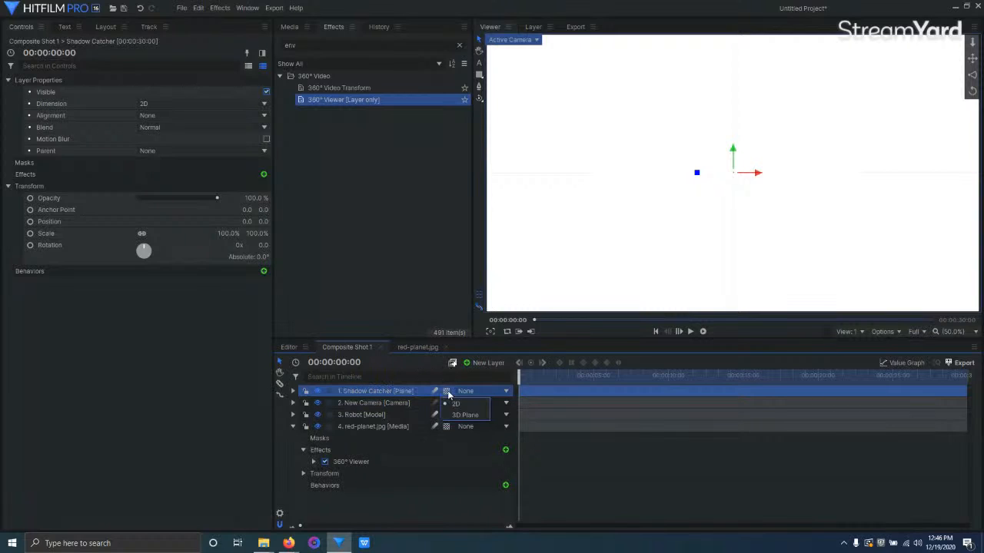
click(465, 415)
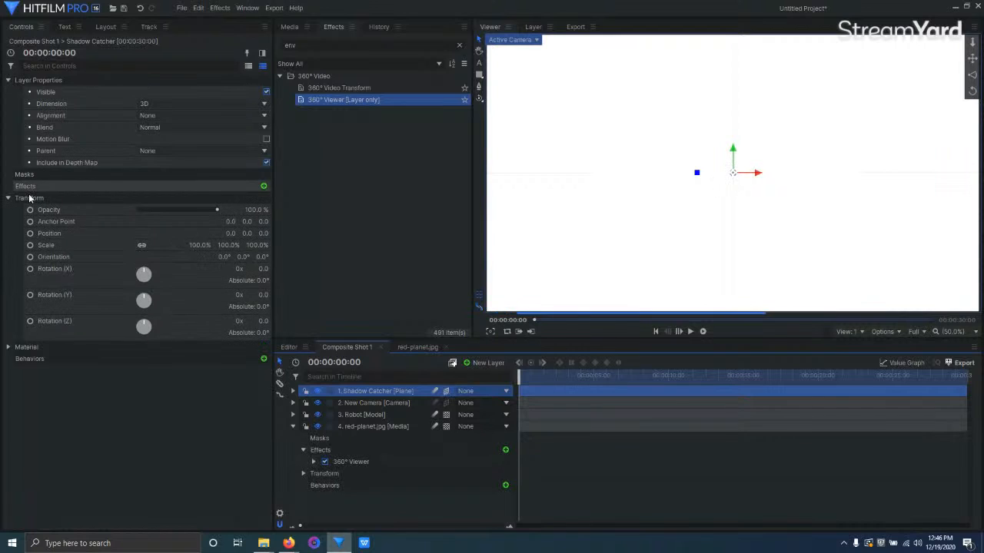
Set the Shadow Catcher plane's X orientation to 90°
click(223, 258)
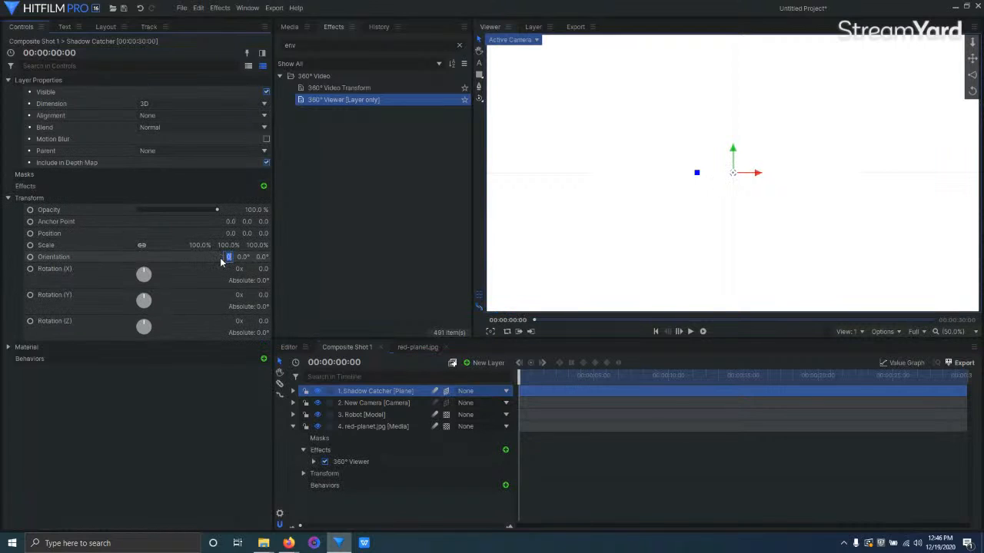
text(90)
key(Return)
Find the Grid effect and apply it to the Shadow Catcher plane
click(311, 44)
drag(229, 40, 224, 37)
text(gri)
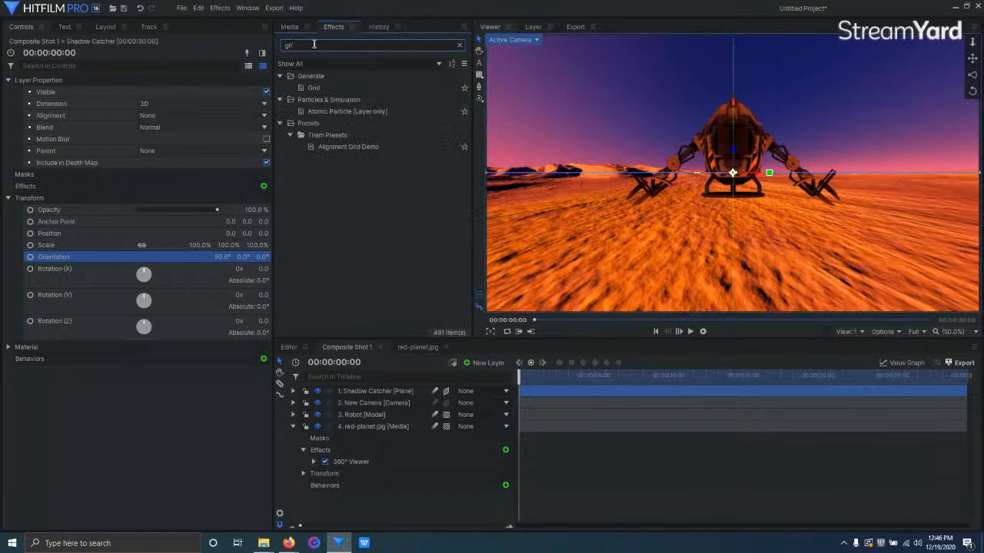
drag(313, 88, 373, 386)
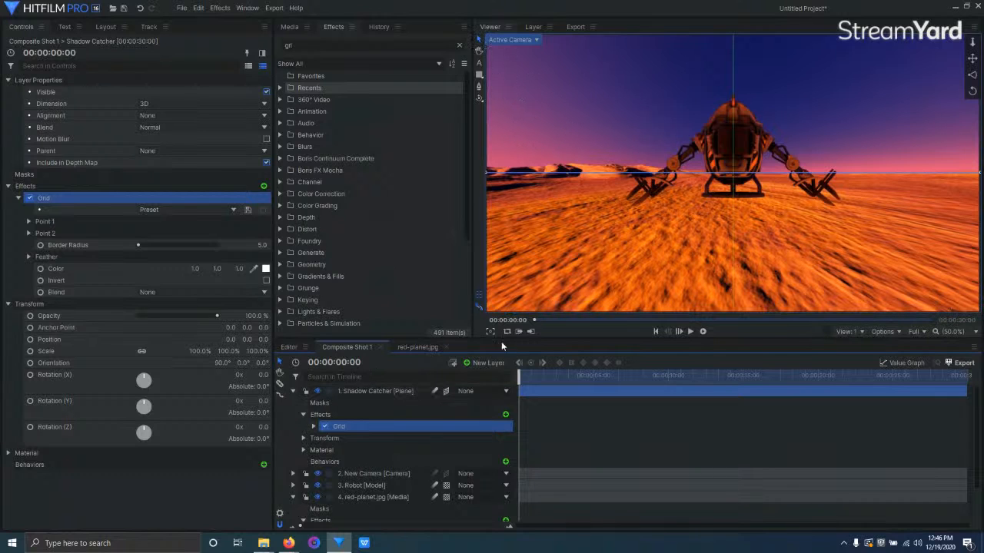
Lower the Shadow Catcher plane and push it back beneath the robot, to a position of about 0, -642, -2135
click(347, 391)
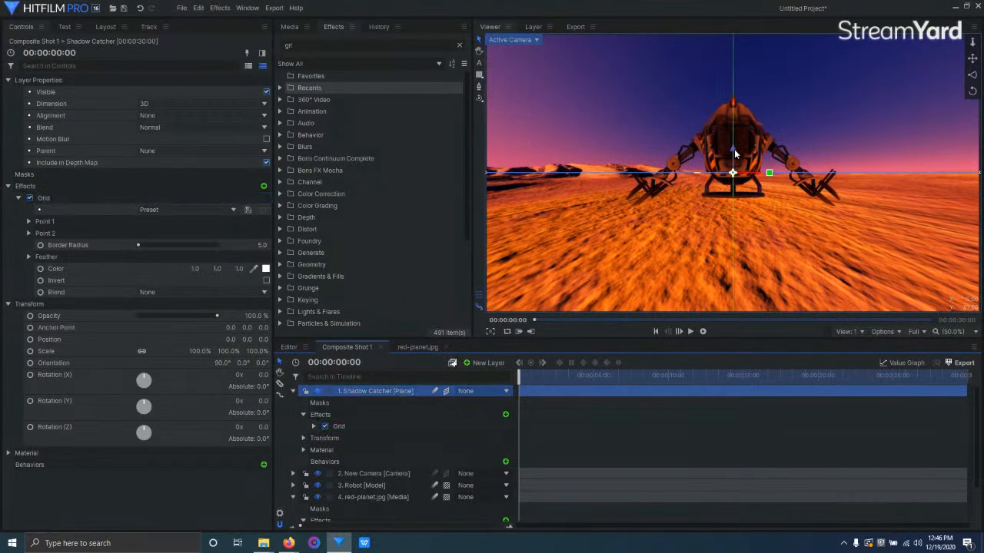
drag(733, 153, 740, 282)
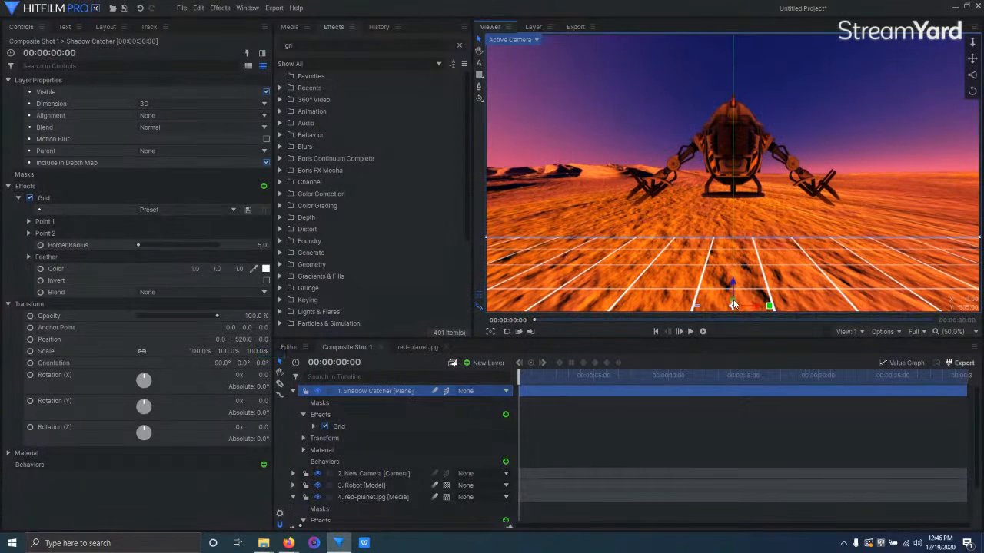
drag(734, 304, 723, 123)
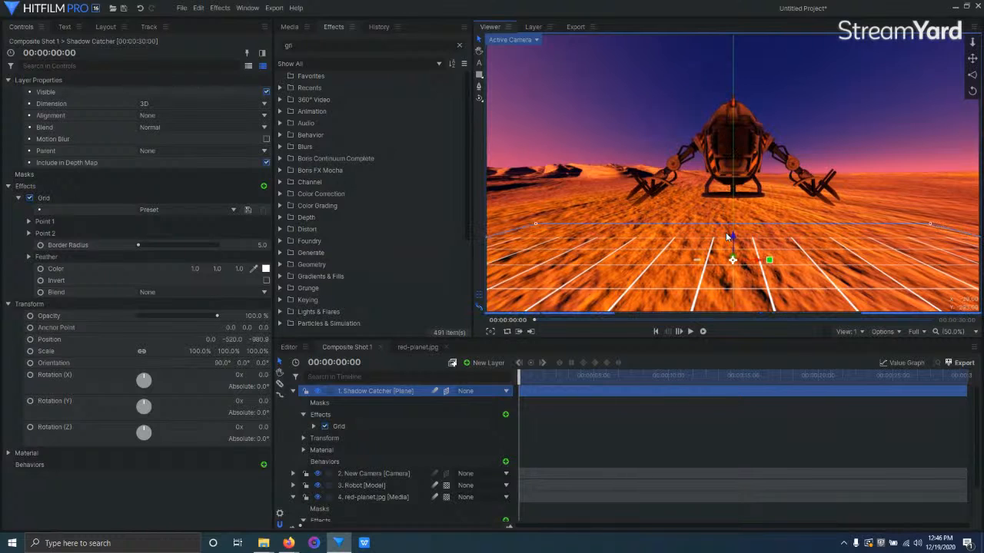
drag(731, 239, 736, 259)
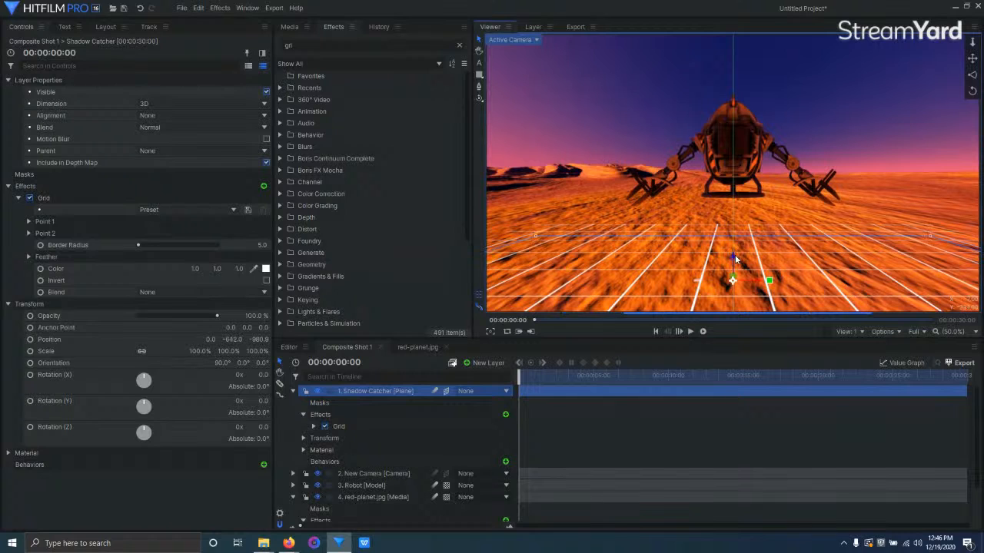
drag(736, 263, 726, 106)
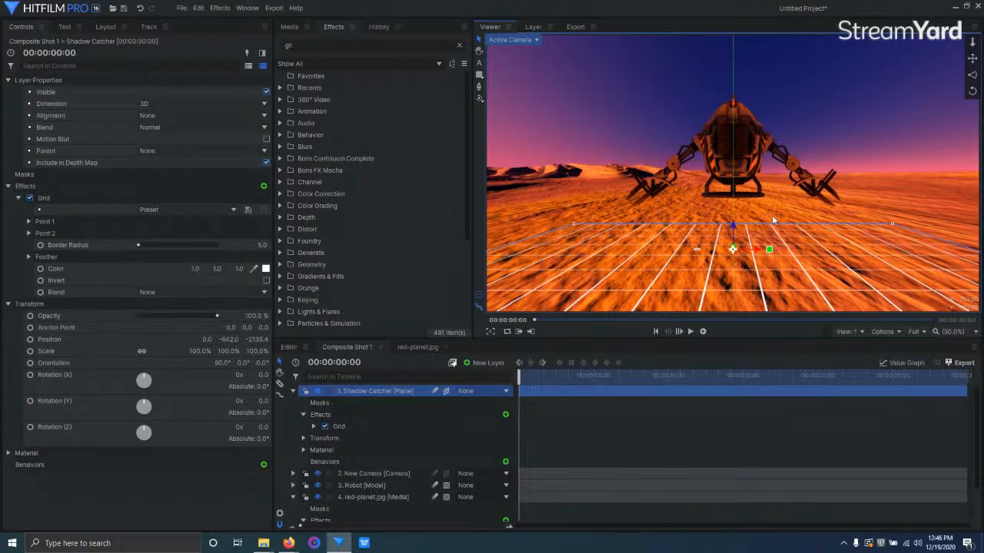
Disable the Grid effect on the Shadow Catcher plane and turn off Illuminated in its material settings
click(30, 197)
click(7, 80)
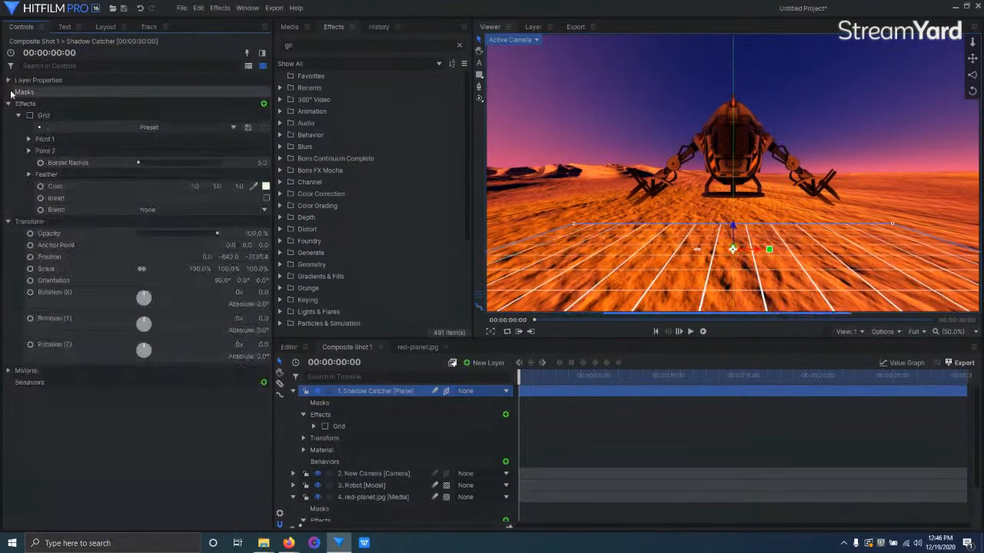
click(7, 370)
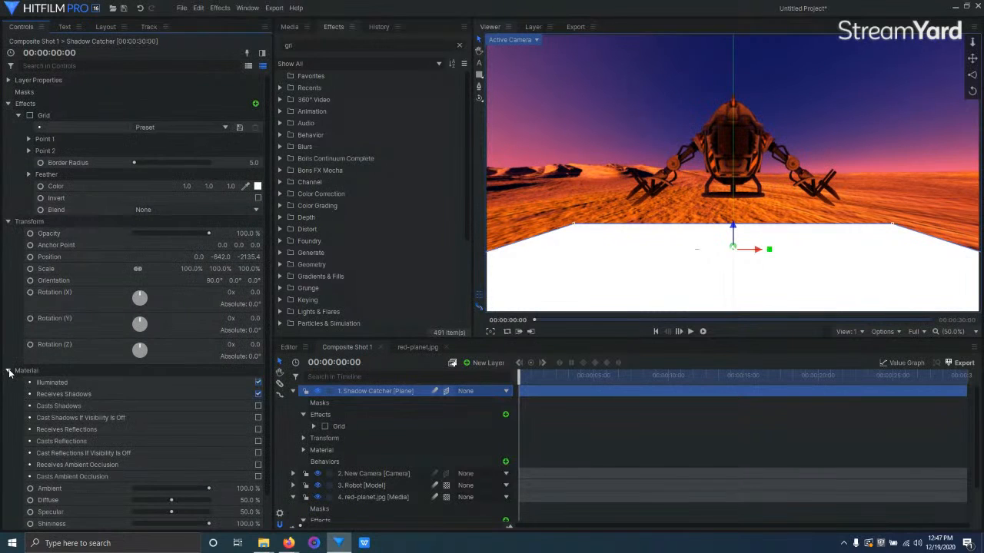
click(258, 382)
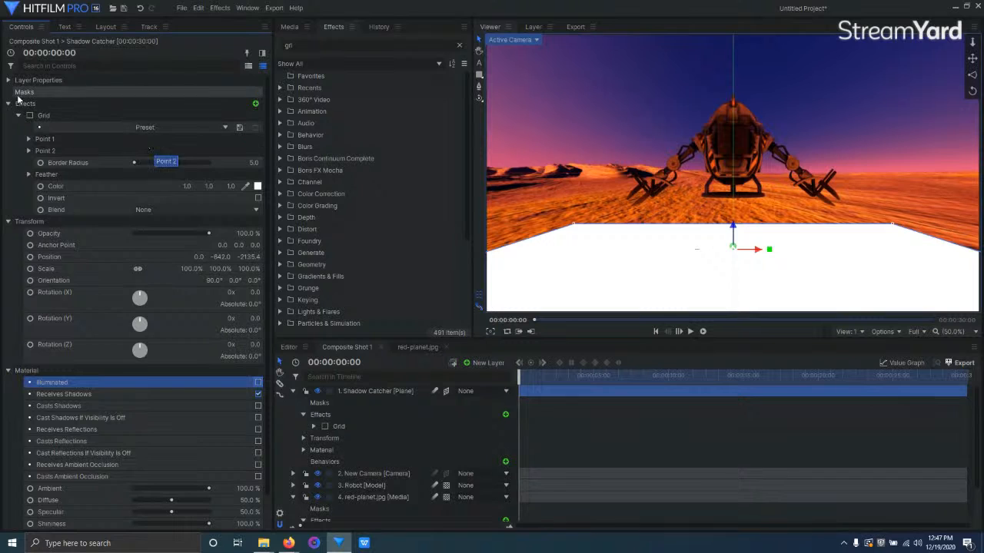
Set the Shadow Catcher layer's blend mode to Multiply
click(38, 80)
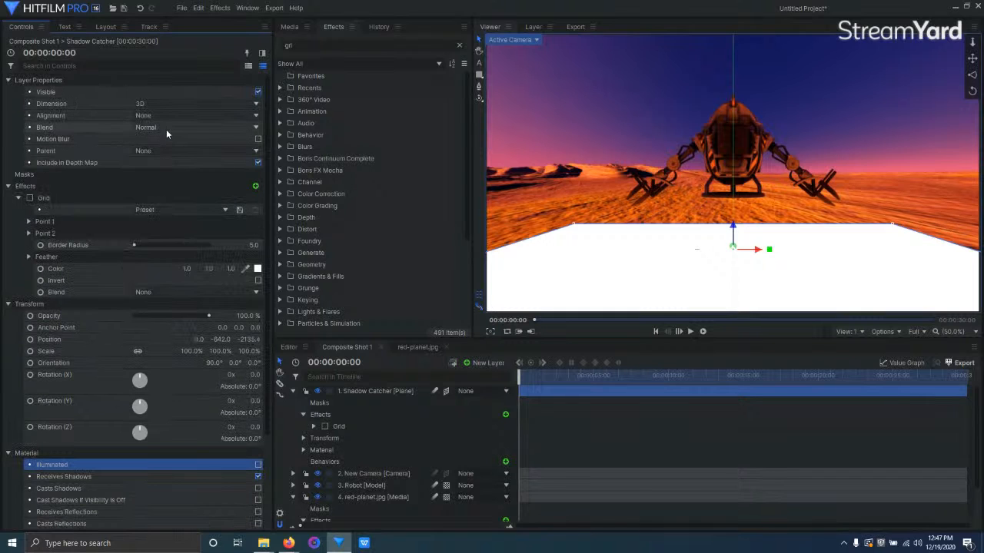
click(166, 129)
click(168, 343)
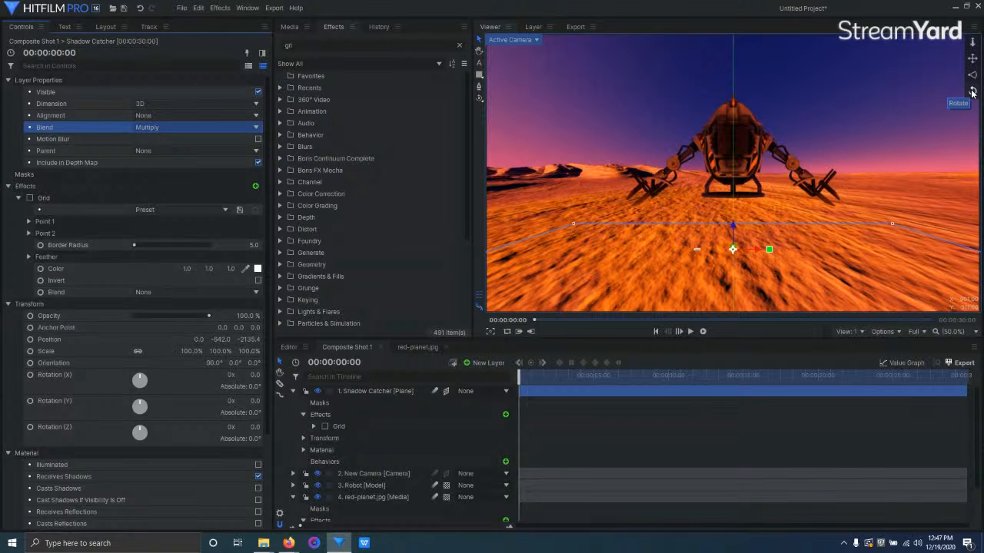
Collapse the Shadow Catcher and red-planet.jpg layers and add a new point layer to the composite
click(292, 391)
click(293, 426)
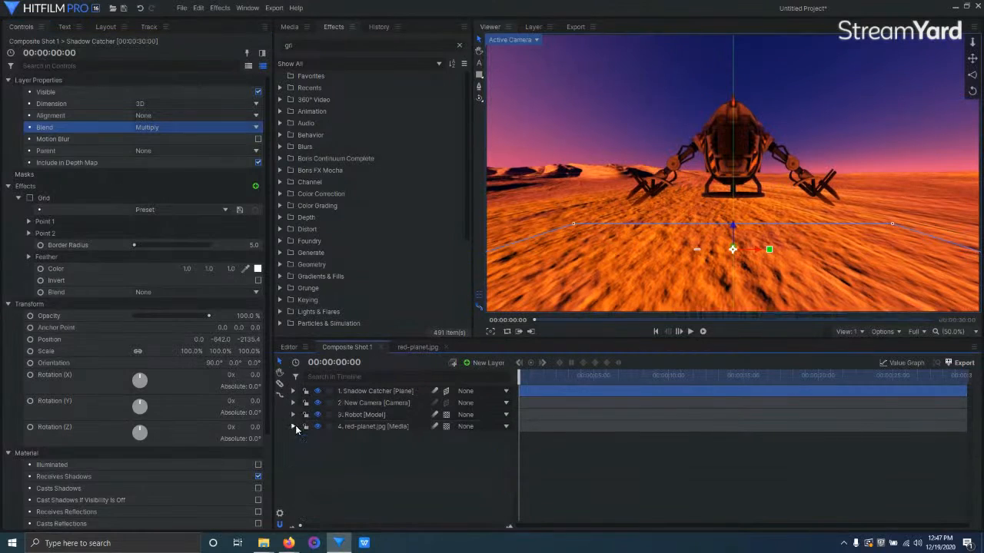
click(468, 366)
click(493, 432)
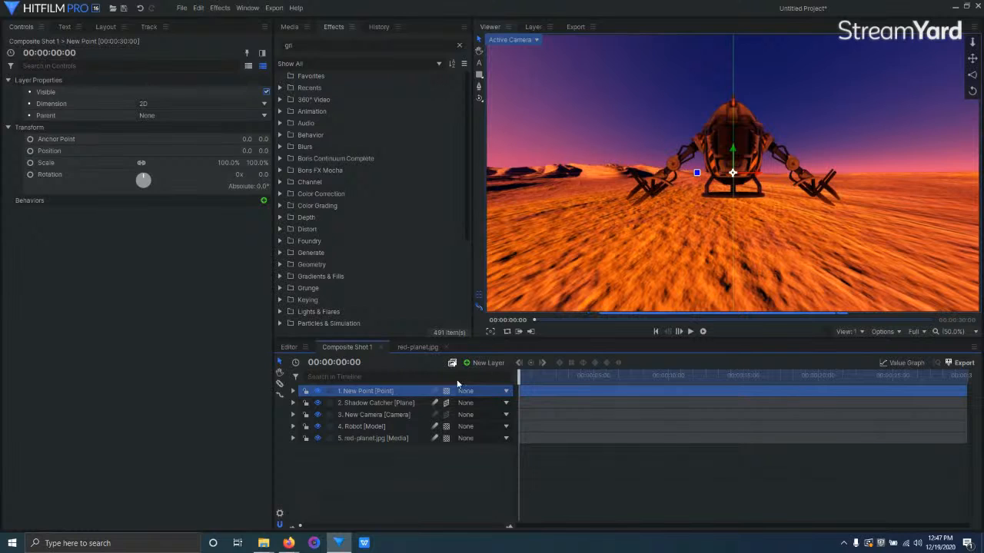
Make the new point layer 3D and rename it Key Light Azimuth
double_click(376, 392)
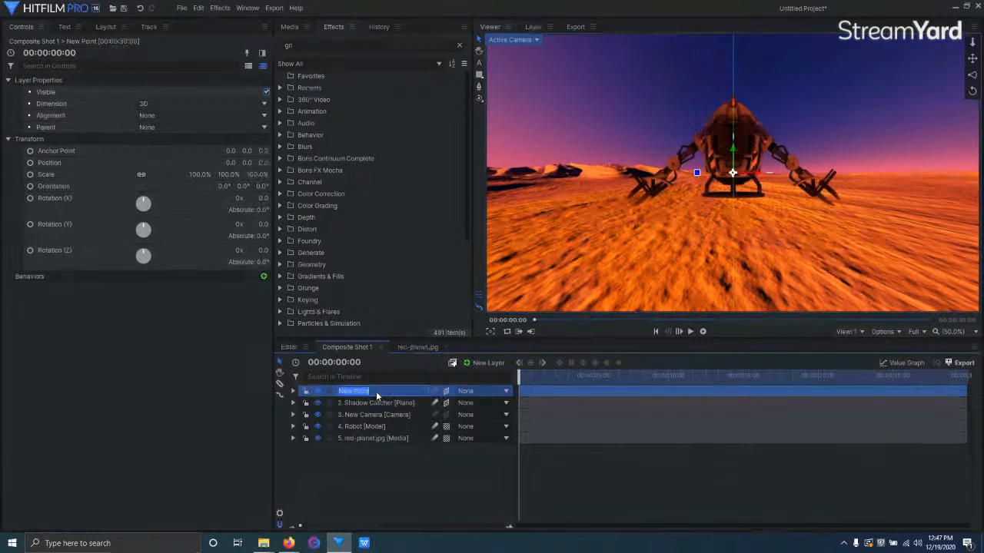
text(Kavi)
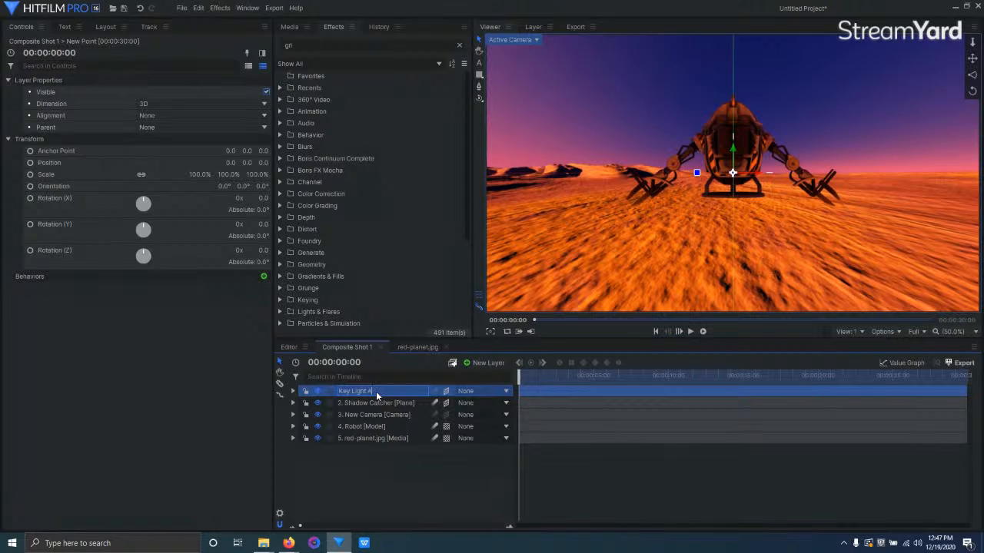
text(th)
key(Return)
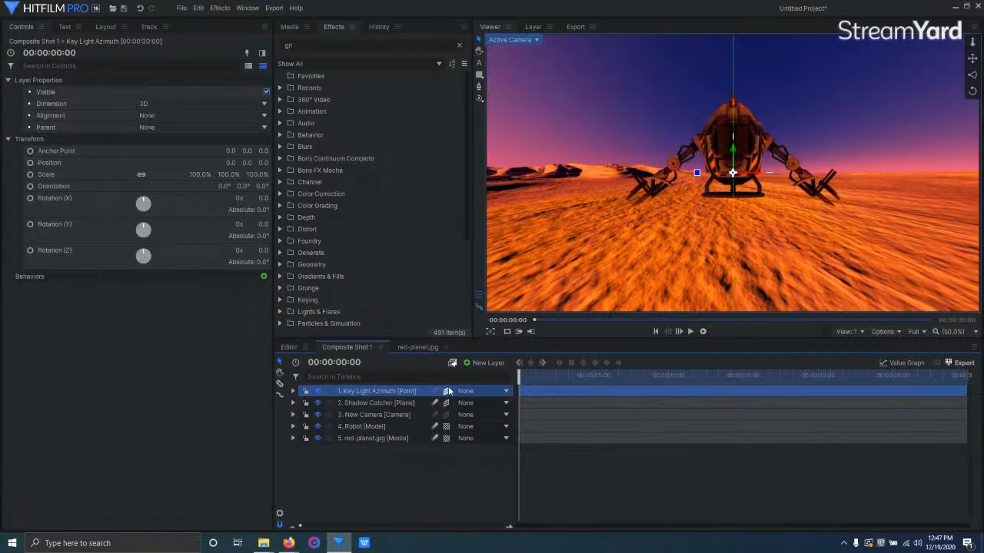
Add a second point layer, name it Key light Altitude, and convert it to a 3D plane
click(484, 363)
click(485, 431)
double_click(359, 392)
text(Key light)
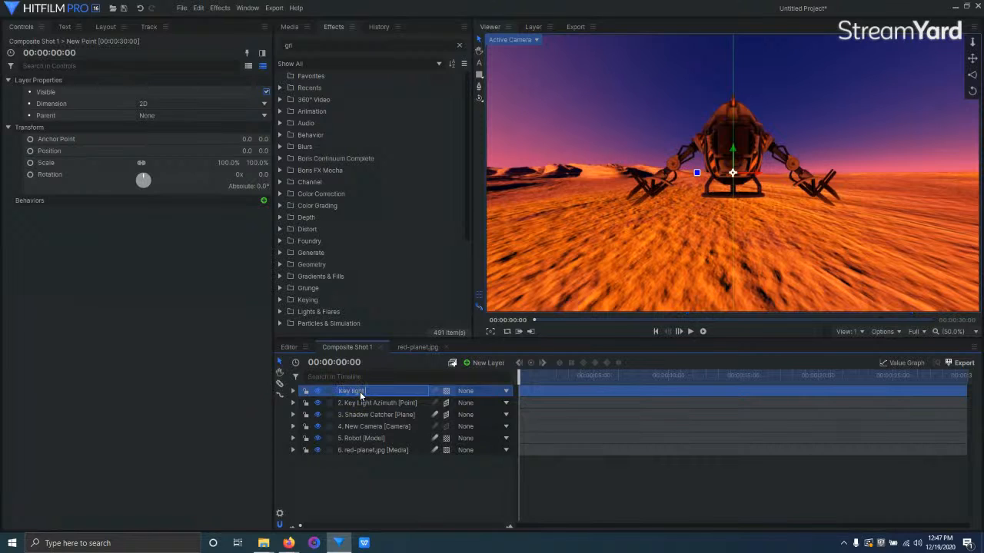
text( Altitude)
key(Return)
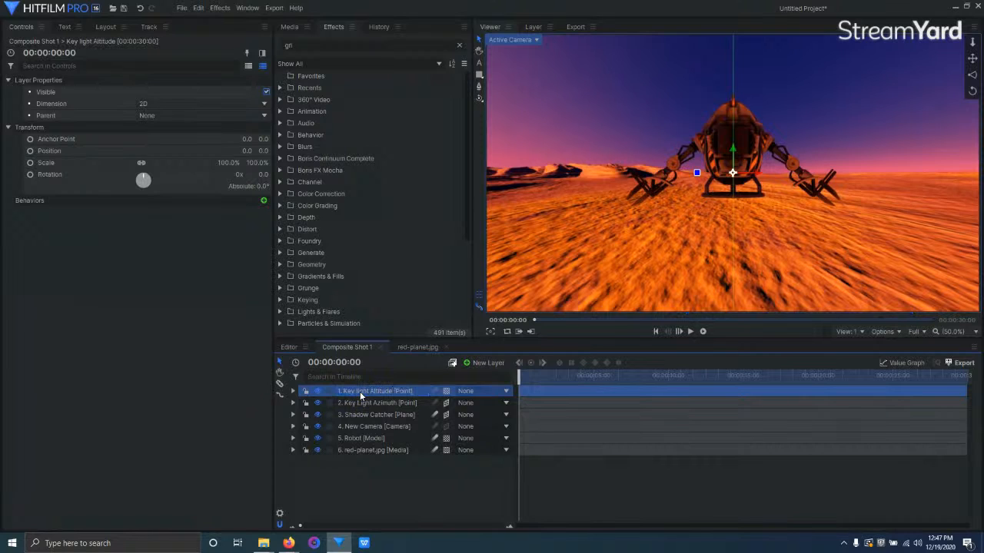
click(467, 364)
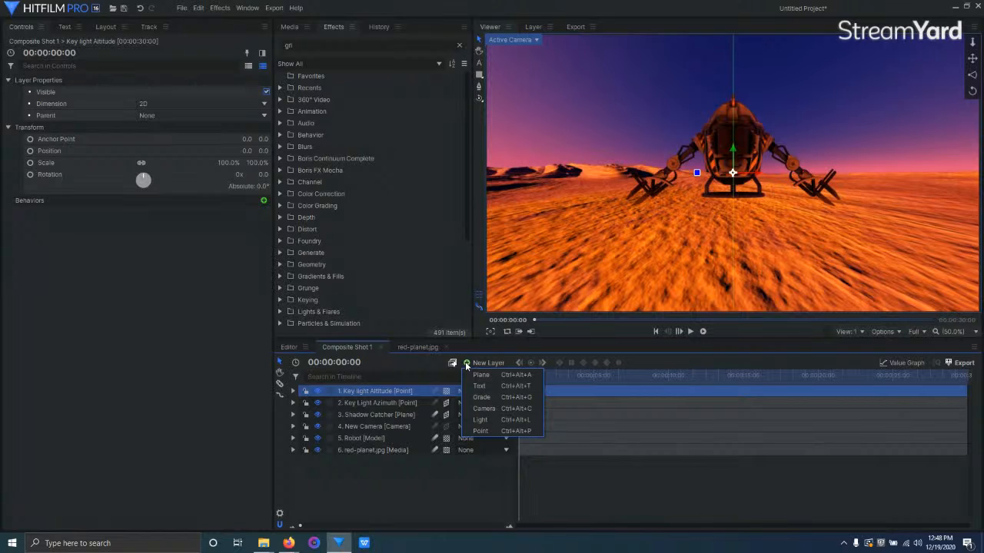
click(446, 403)
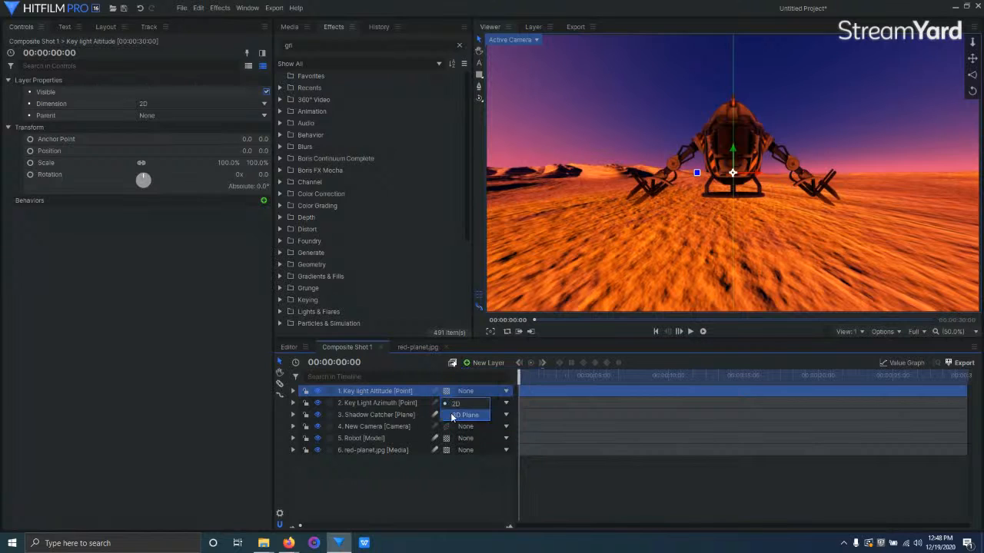
click(452, 416)
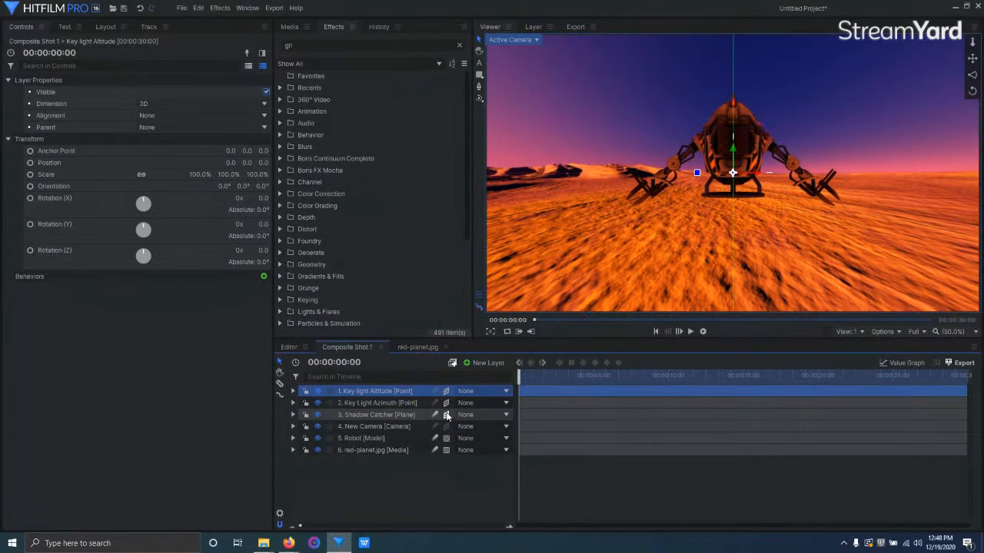
Add a new light layer and rename it Key Light
click(467, 363)
click(473, 418)
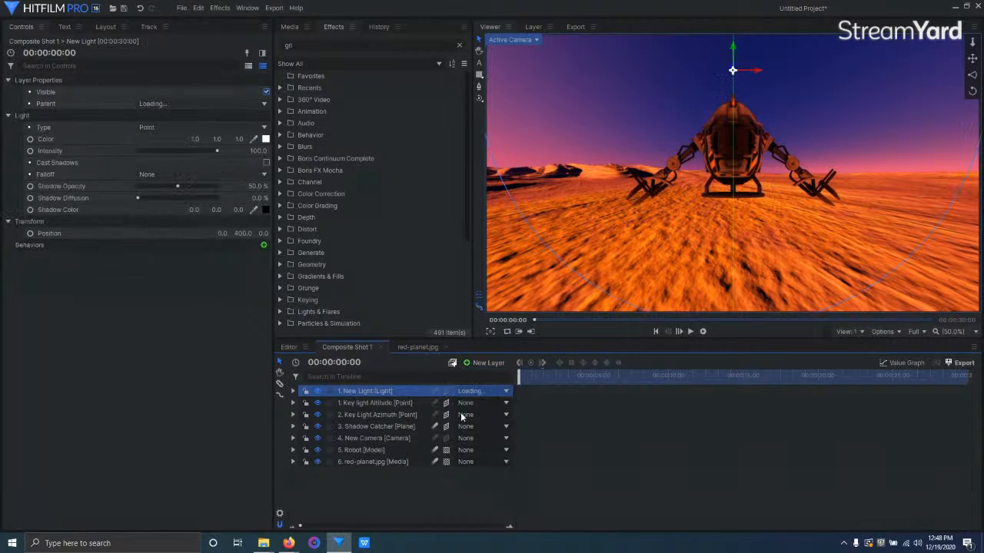
click(371, 390)
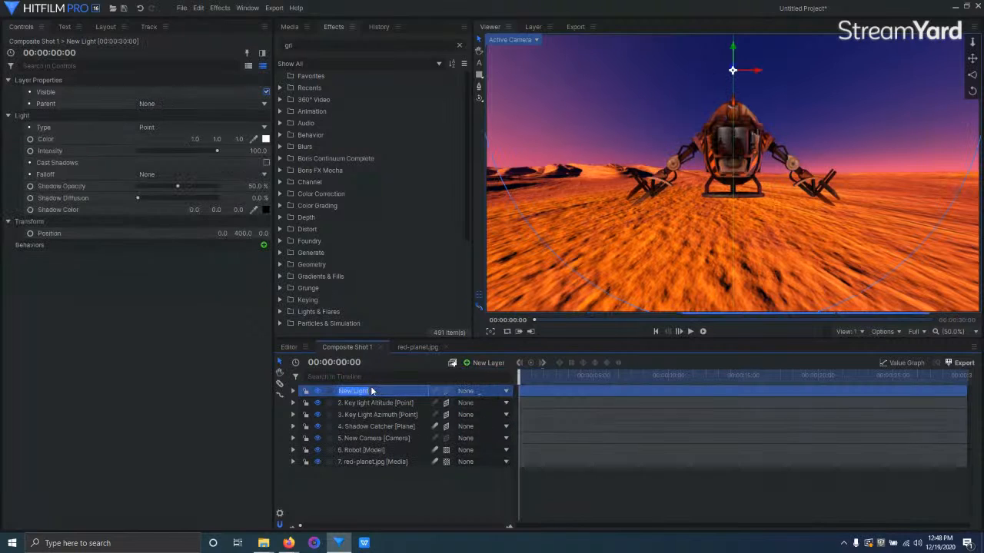
text(Key Light)
key(Return)
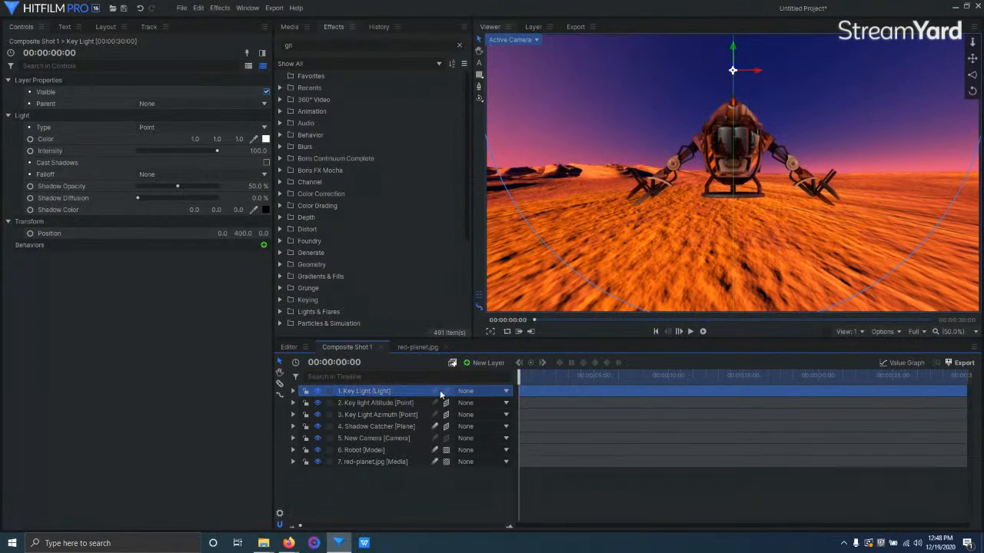
Chain the light rig's parents: Key Light to Key light Altitude, Key light Altitude to Key Light Azimuth, and Key Light Azimuth to New Camera
click(475, 390)
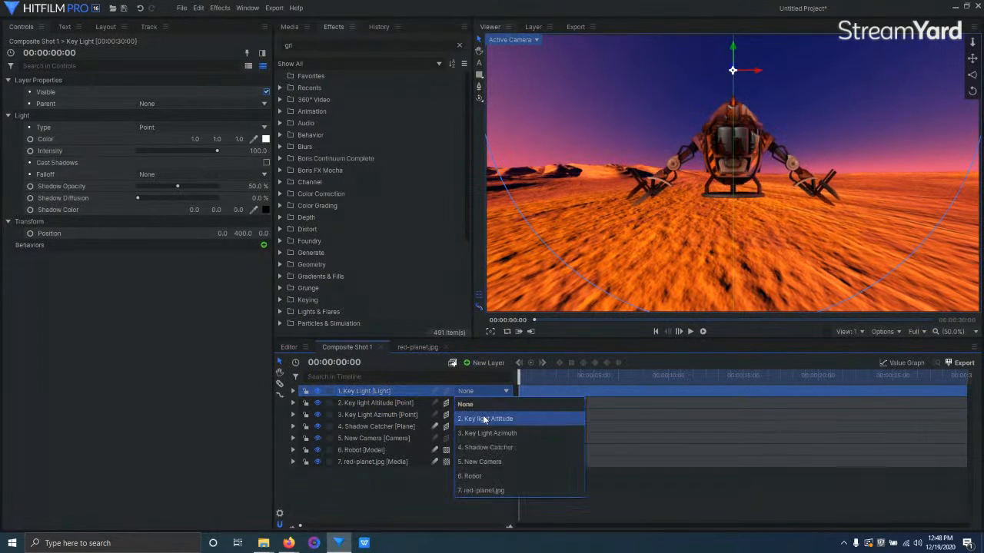
click(483, 416)
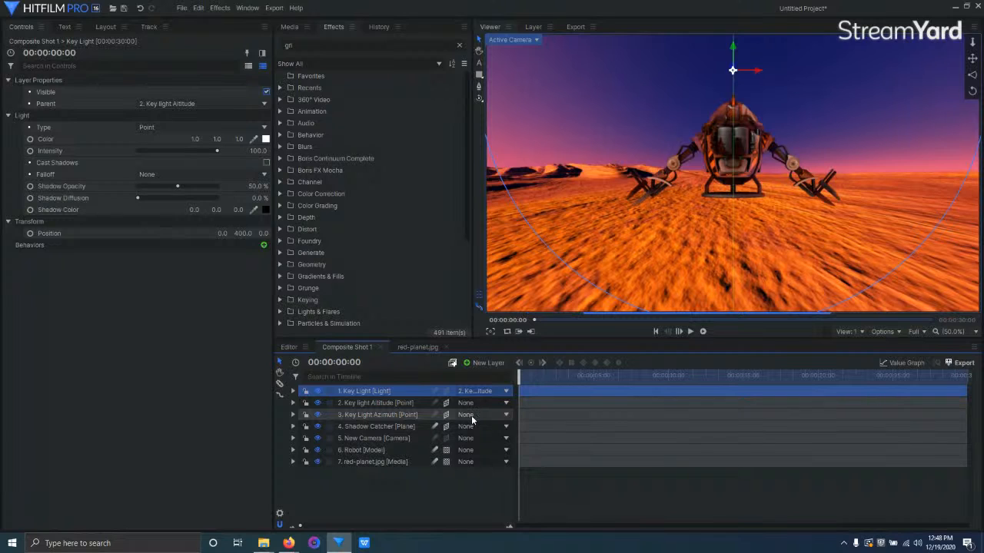
click(471, 415)
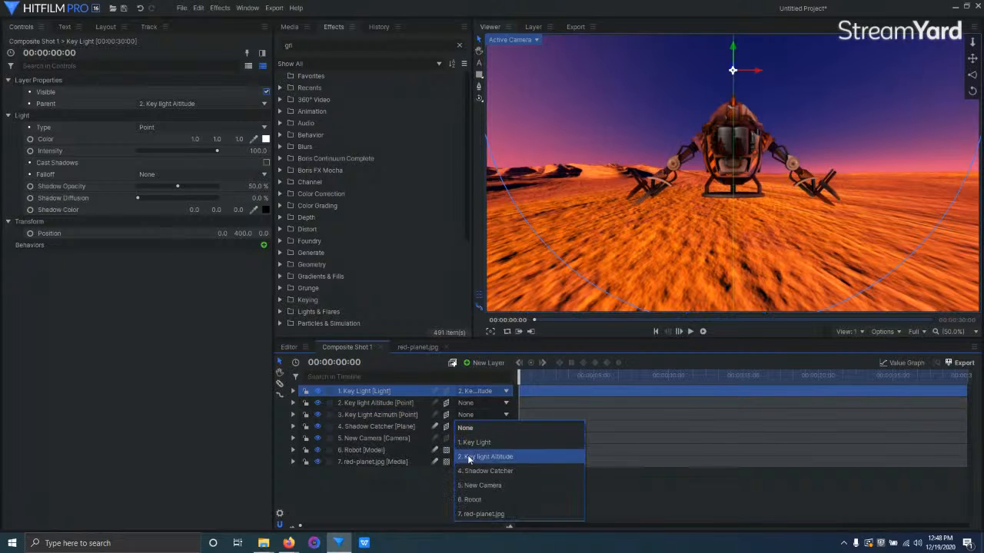
click(479, 487)
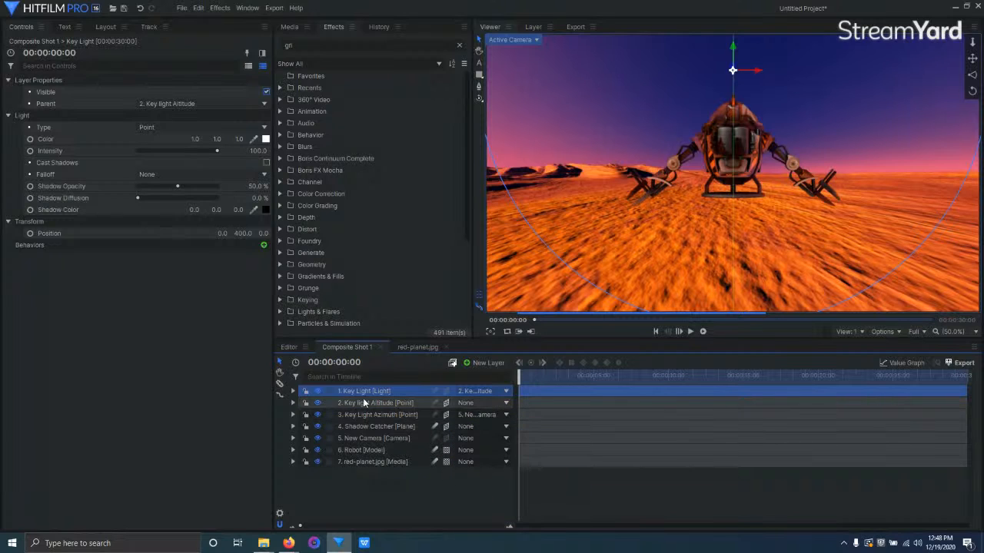
click(474, 406)
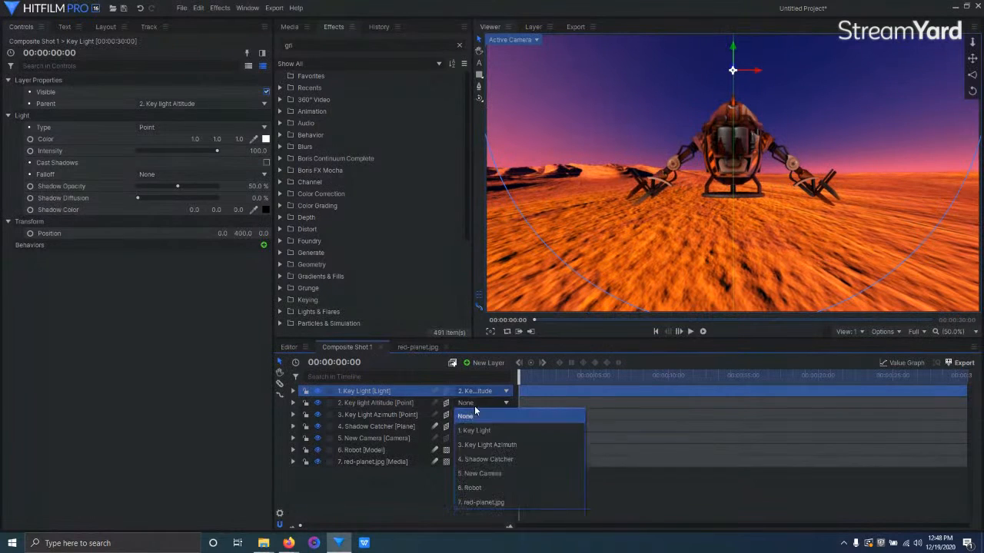
click(479, 445)
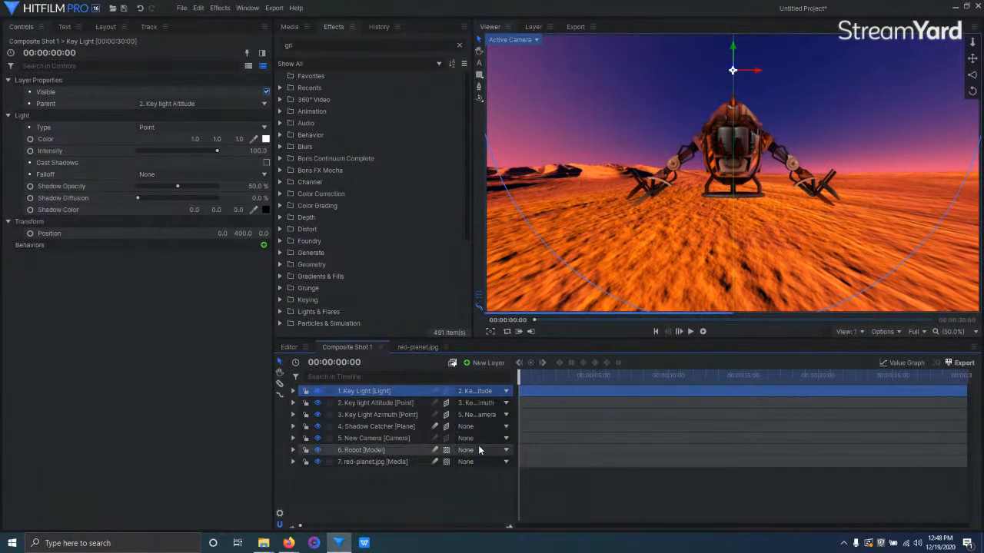
Push the Key light Altitude point back by setting its Z position to -10000
click(389, 404)
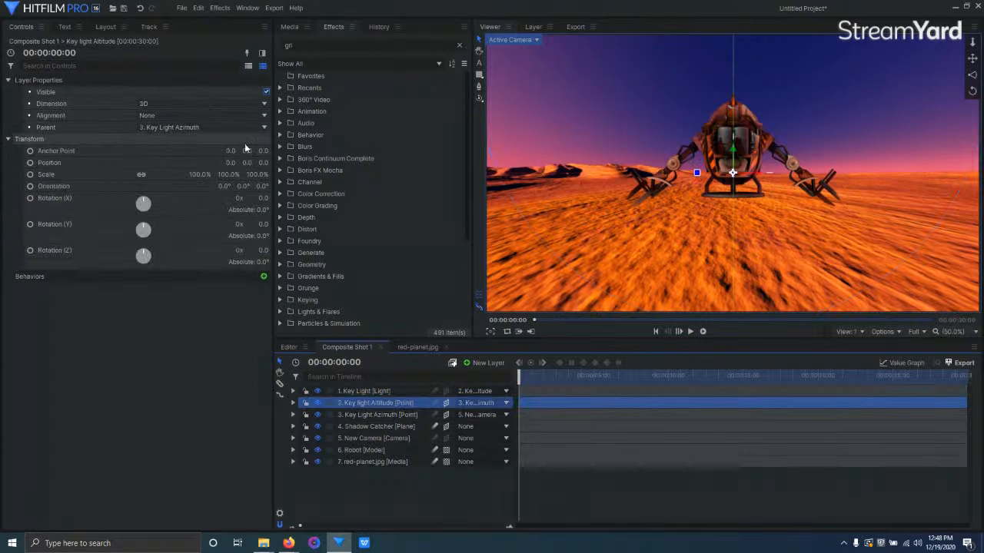
click(263, 163)
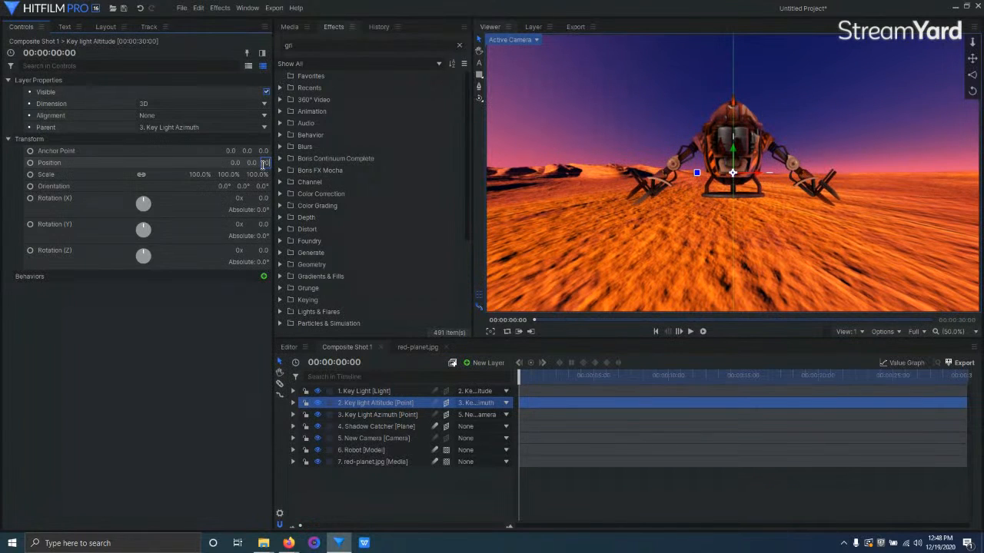
text(-1000)
key(Return)
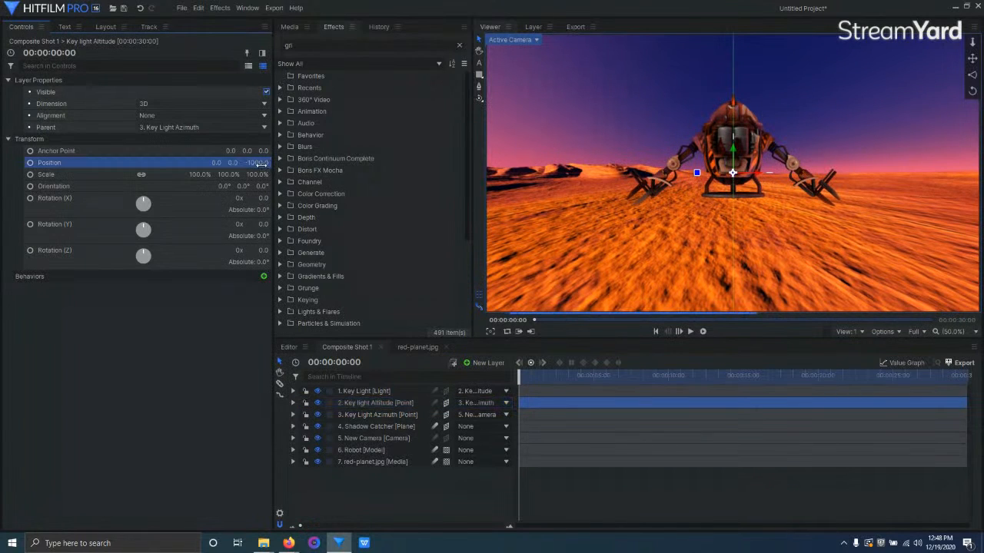
click(257, 165)
key(Return)
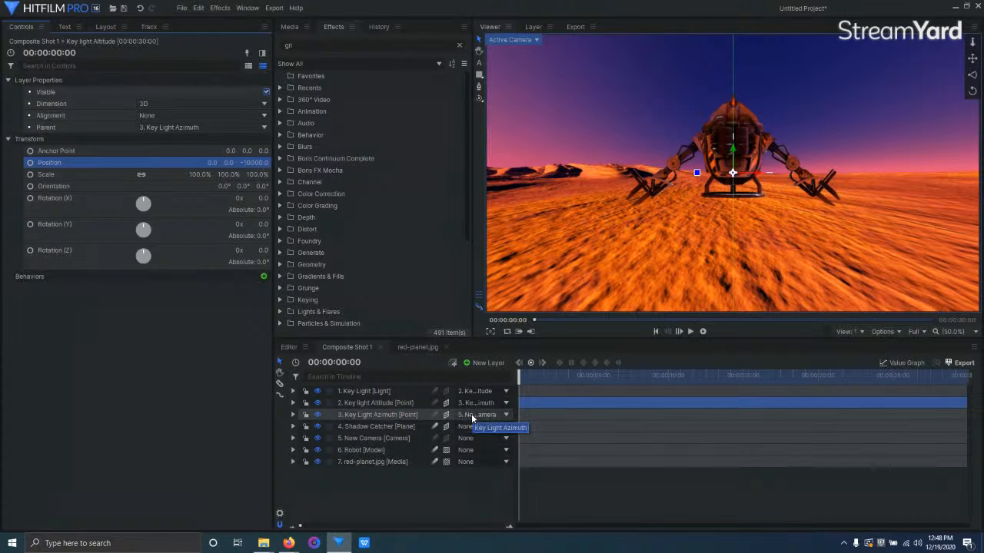
Expand New Camera's transform properties and rotate the camera about Y to about -28°
click(292, 439)
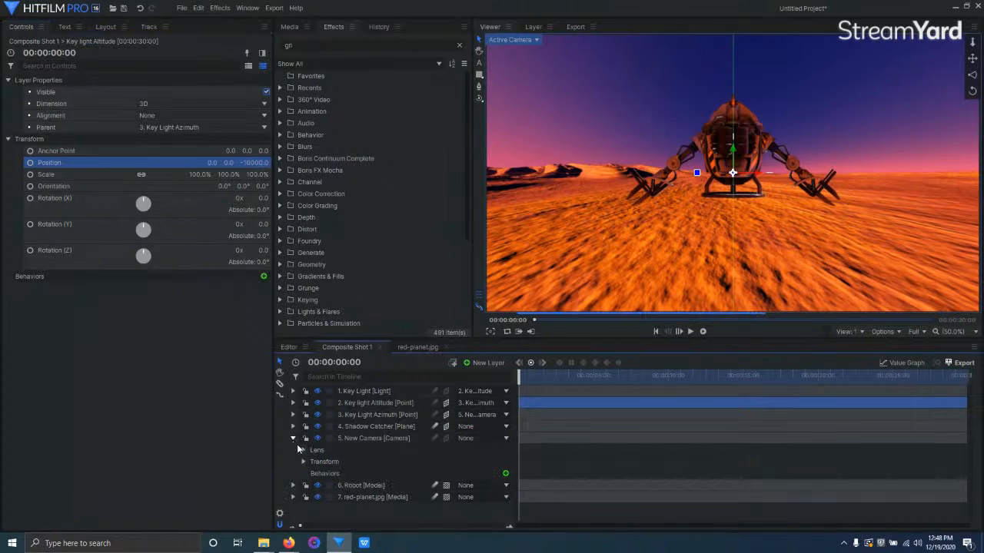
click(303, 461)
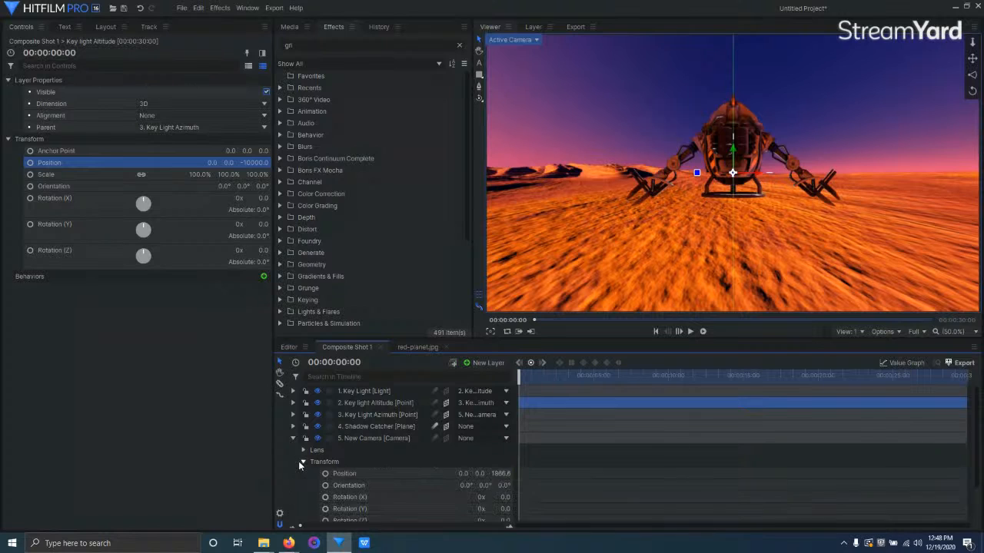
scroll(308, 465, down, 1)
drag(504, 475, 507, 475)
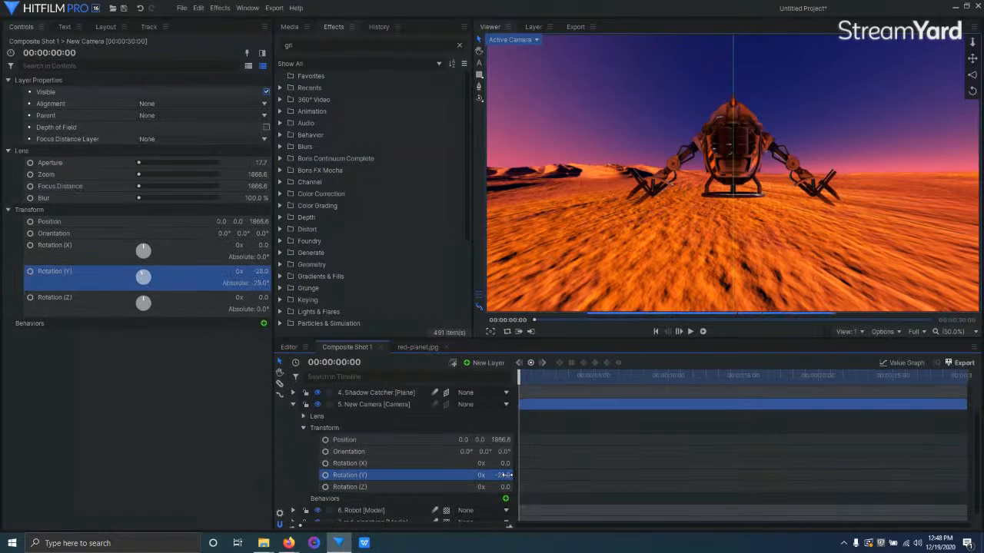
click(915, 332)
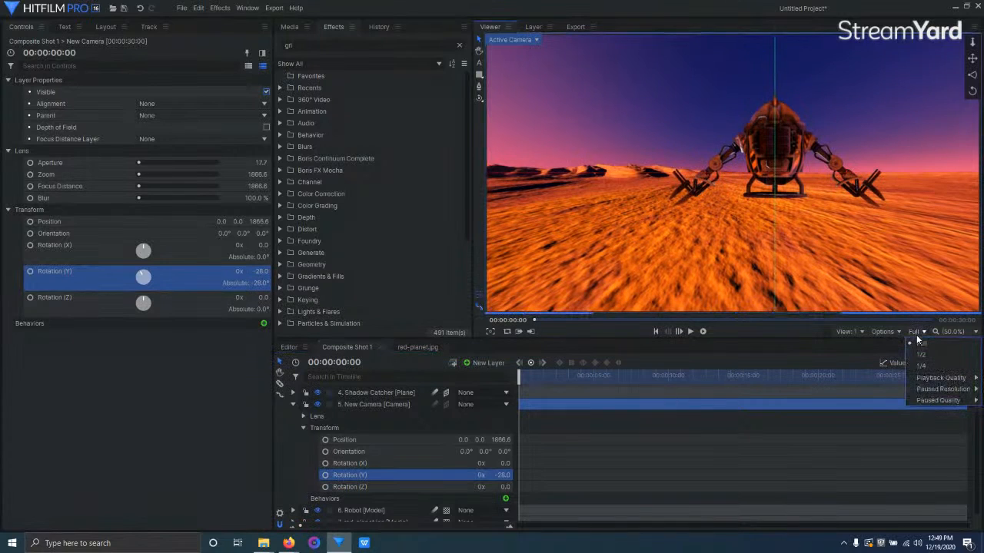
mouse_move(936, 391)
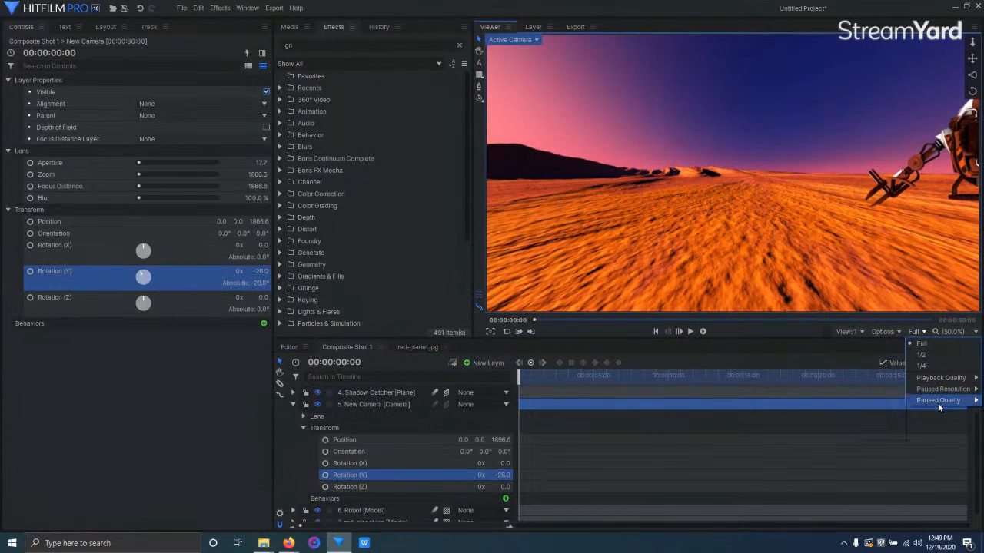
click(888, 421)
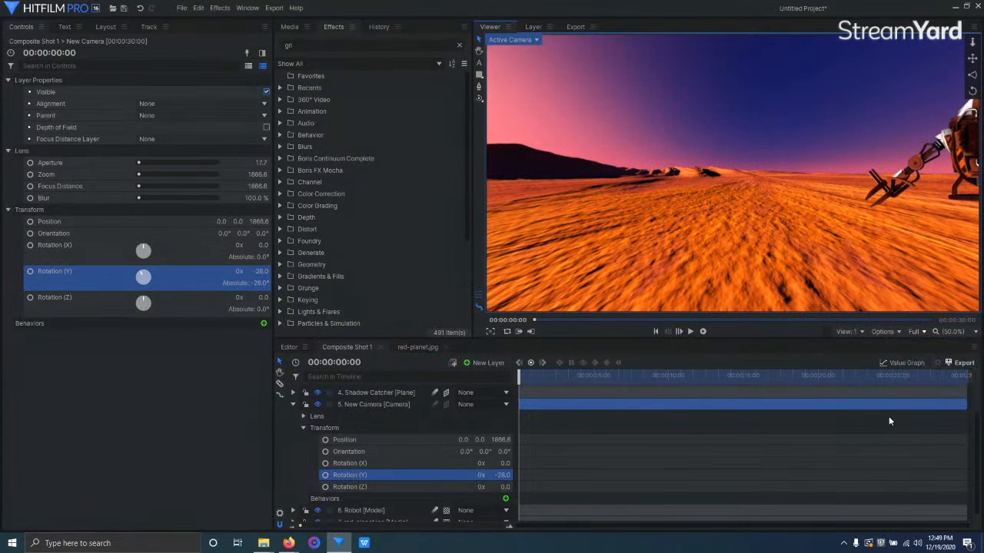
click(916, 332)
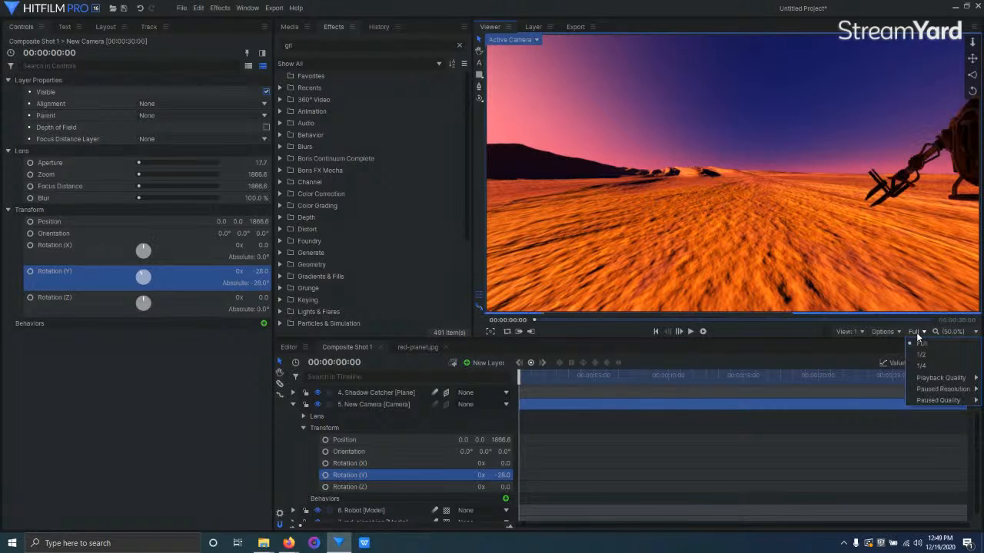
mouse_move(924, 390)
click(874, 413)
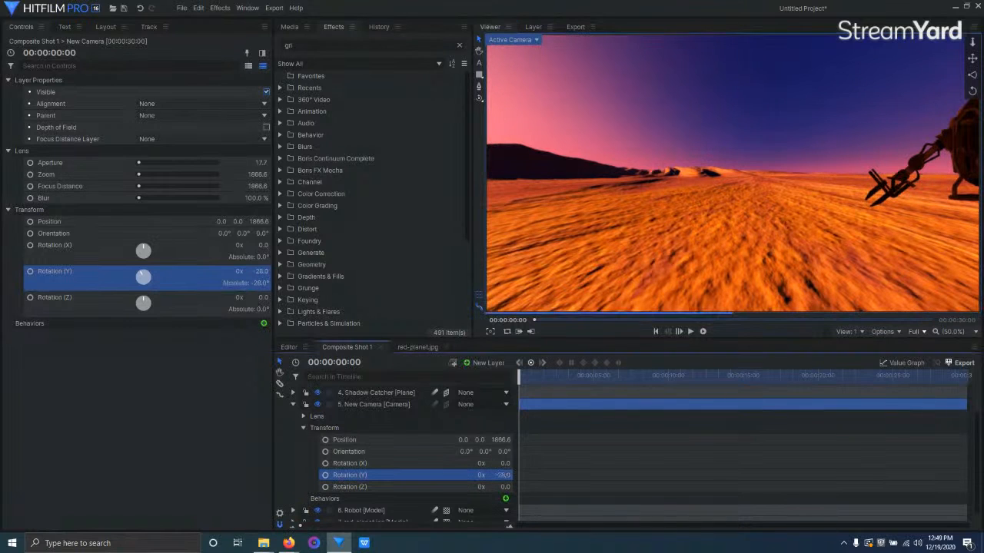
Turn New Camera further about Y to -108° so it faces the sun glow on the horizon
drag(502, 475, 449, 475)
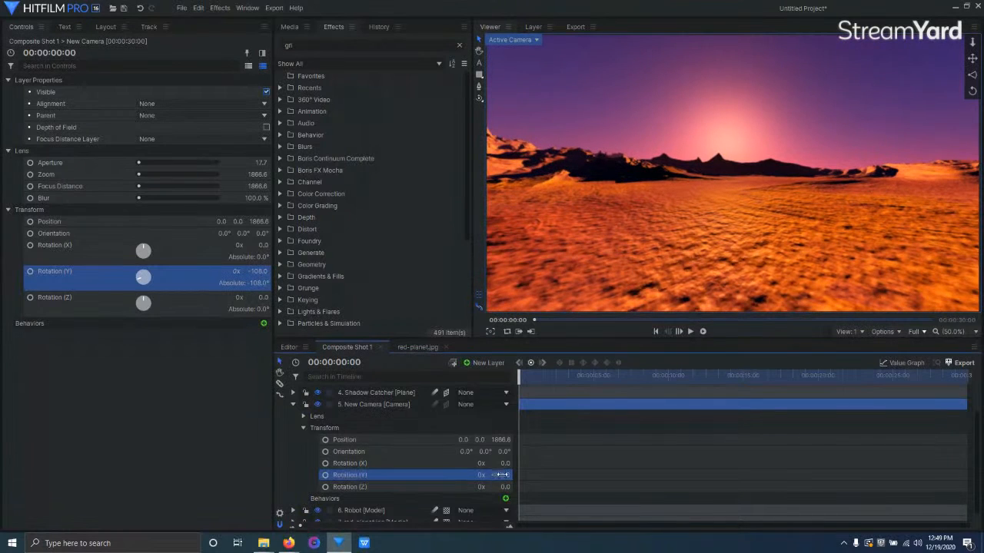
scroll(450, 430, up, 1)
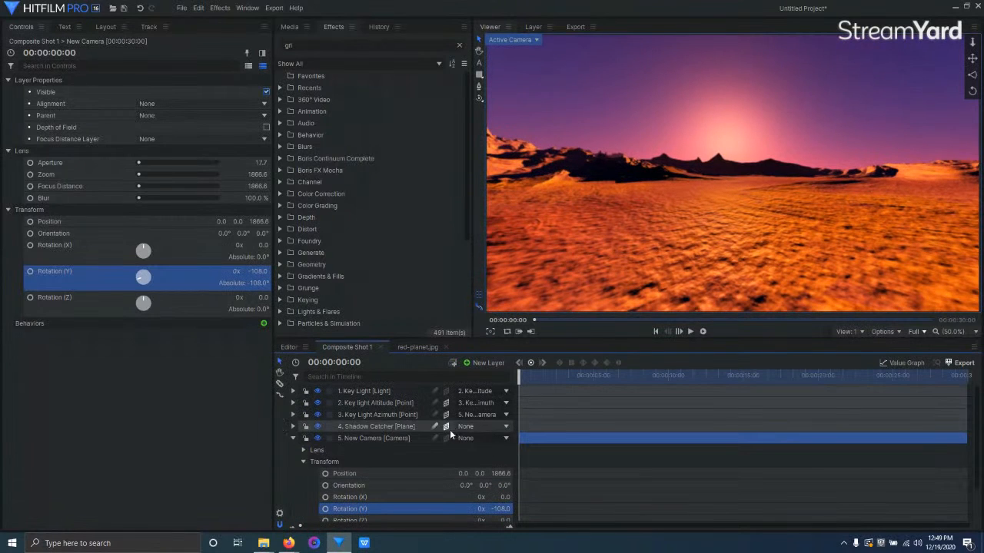
Rotate the Key light Altitude point about X to 16°
click(400, 415)
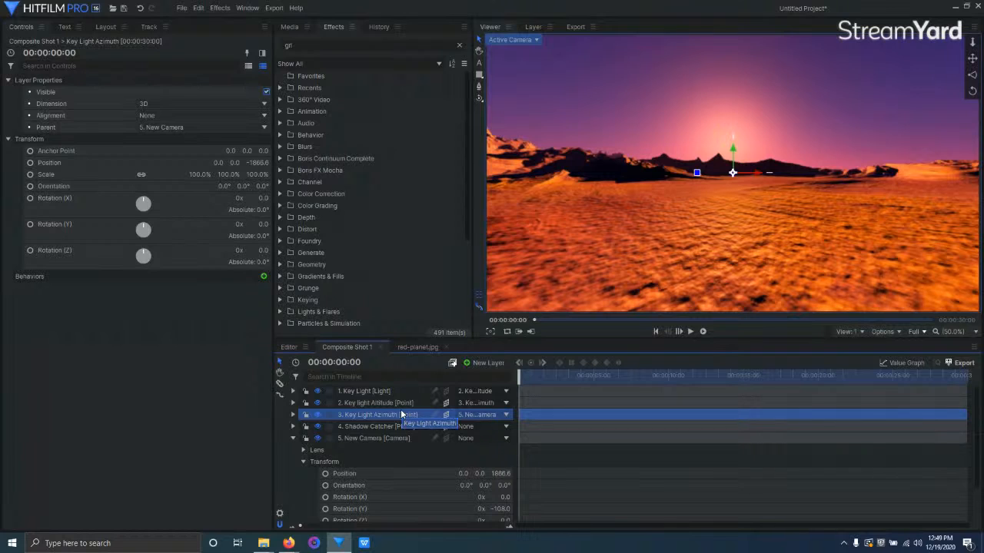
click(396, 405)
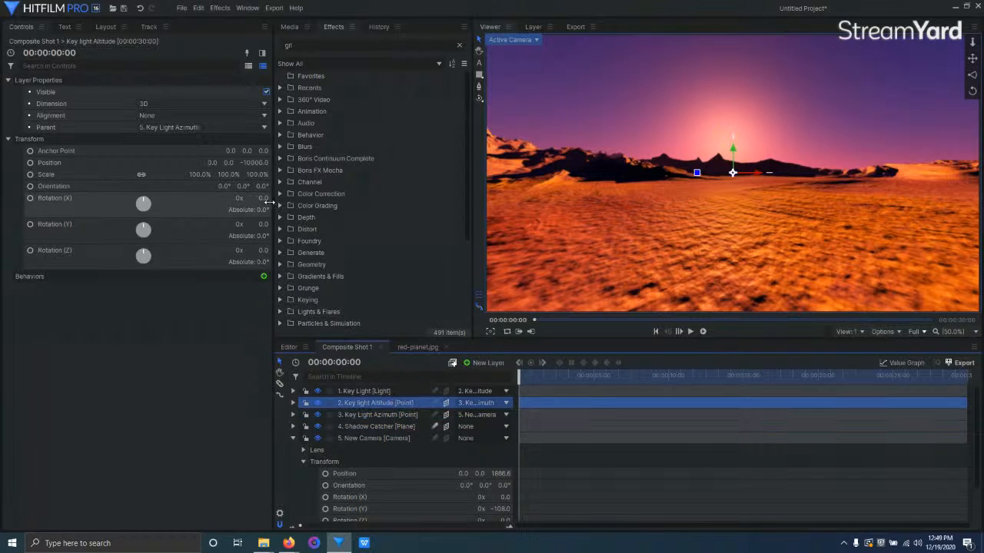
drag(264, 198, 277, 198)
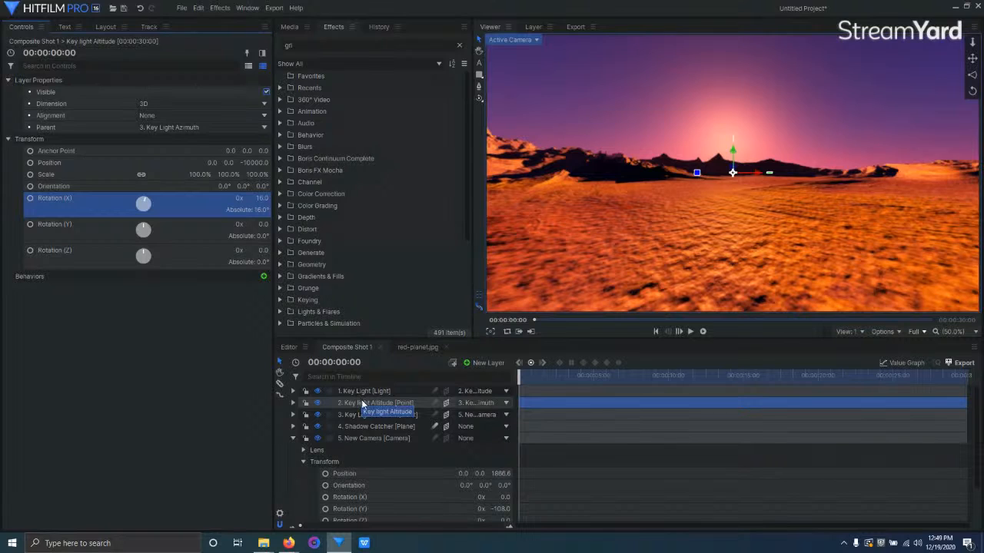
Reset the Key light Altitude point's X rotation and Z position to 0
text(0)
key(Return)
click(256, 162)
text(0)
key(Return)
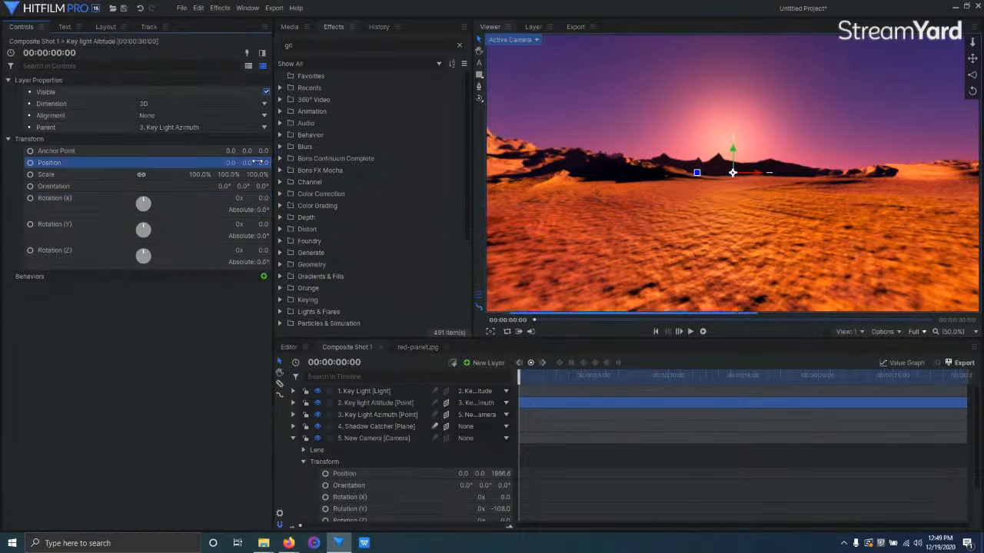
Set the Key Light's Y position to 0 and its Z position to -1000
click(369, 392)
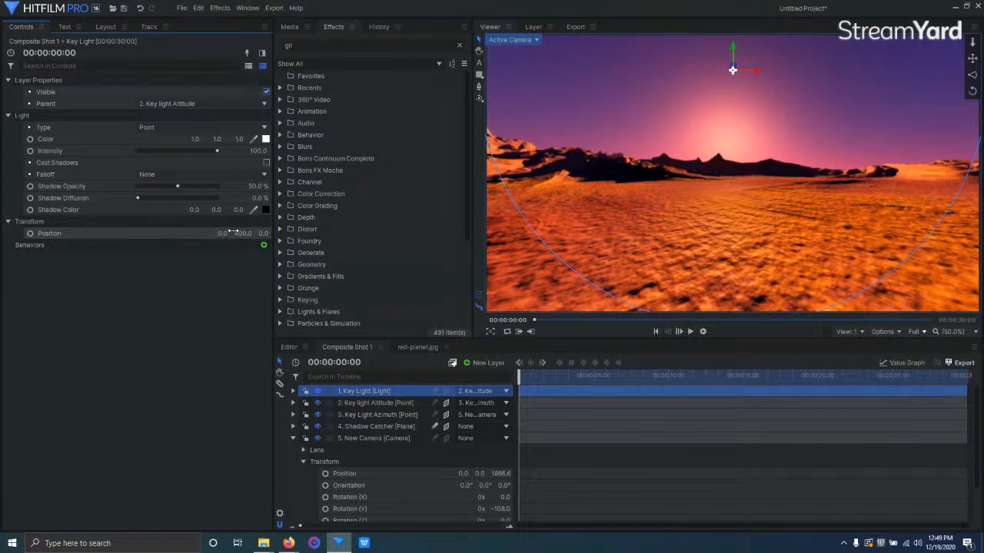
drag(241, 233, 265, 232)
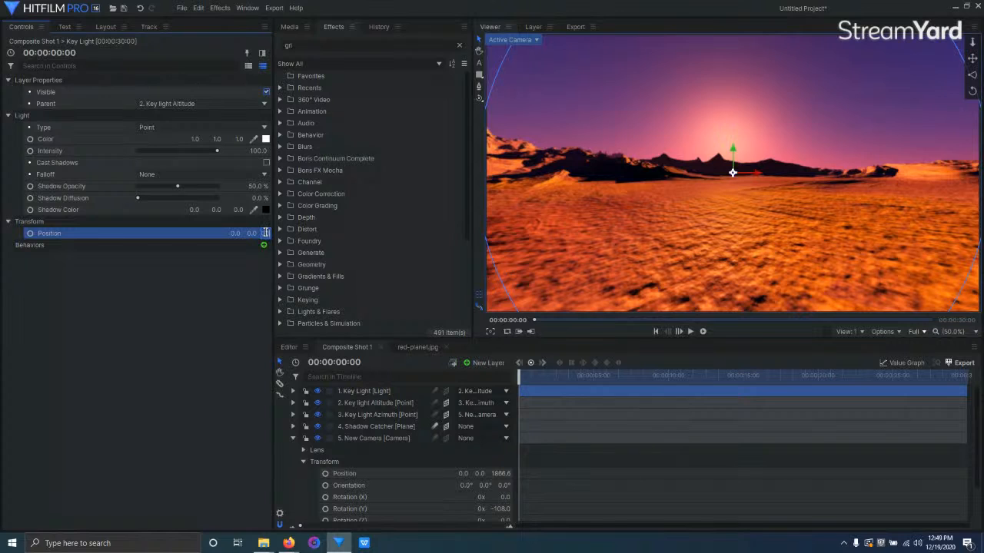
text(-1000)
key(Return)
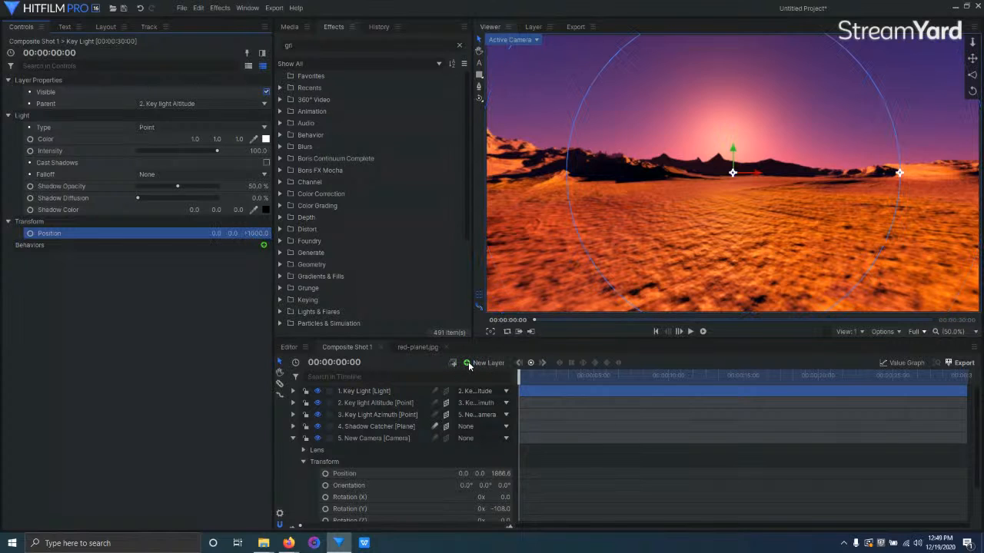
Add a grade layer, search the effects for "flare" and apply Custom Light Flares to the new layer
click(468, 363)
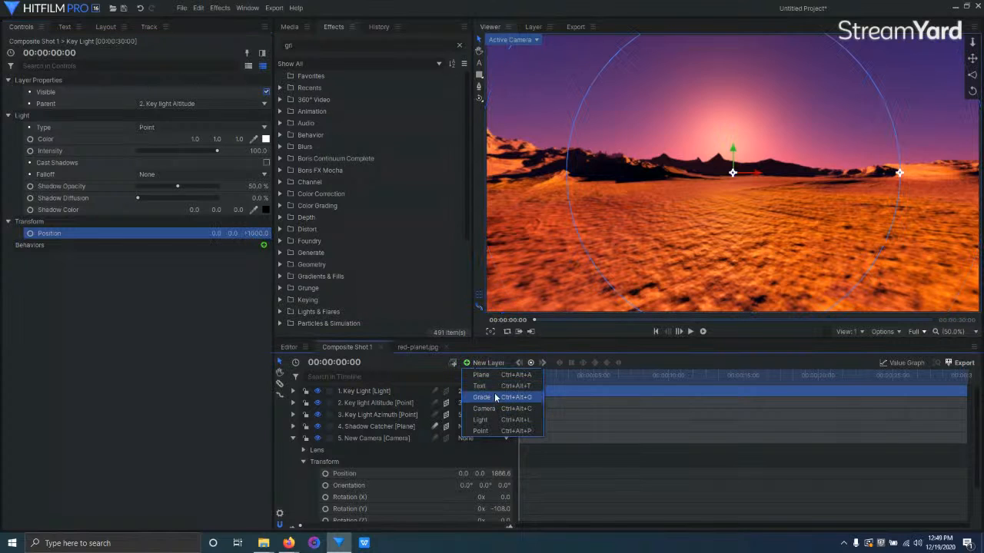
click(482, 397)
click(335, 49)
text(flare)
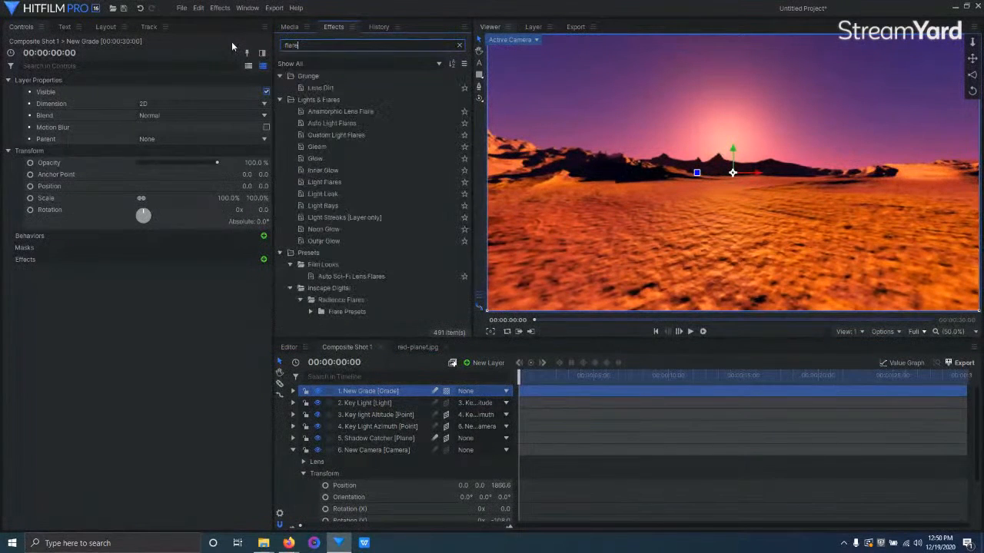
drag(332, 136, 379, 388)
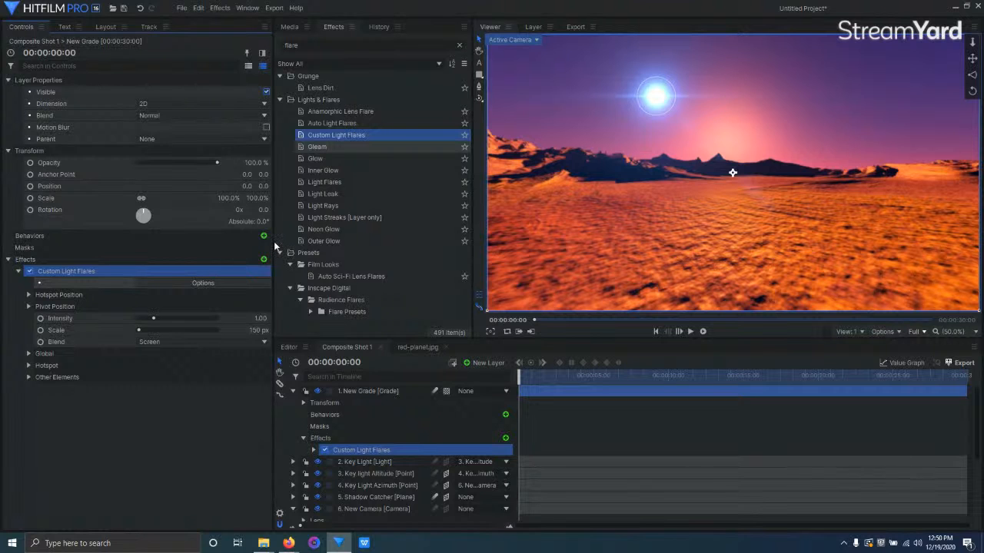
Set the Custom Light Flares hotspot center to 0, 0 and make the hotspot use the Key Light layer
double_click(80, 272)
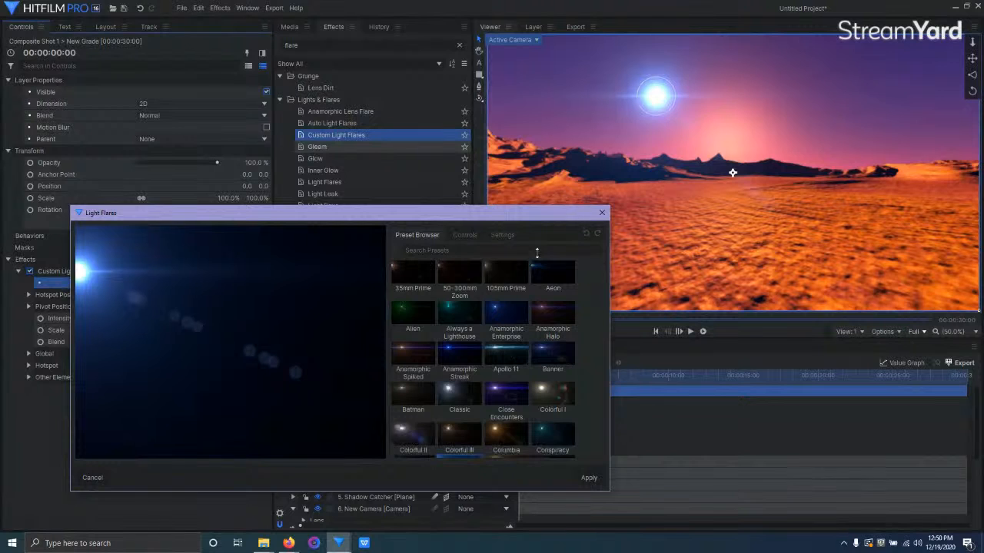
click(92, 478)
click(29, 297)
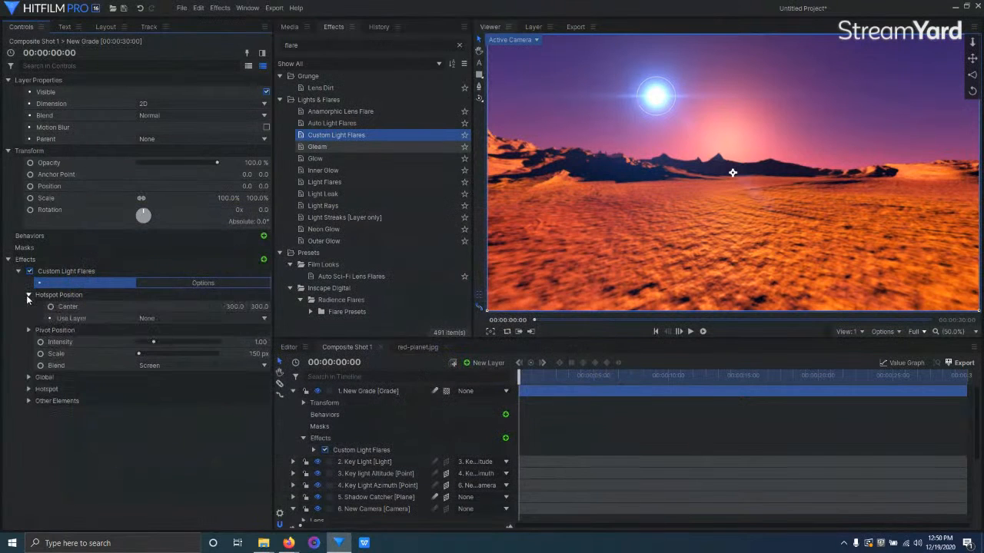
click(236, 307)
text(0)
key(Tab)
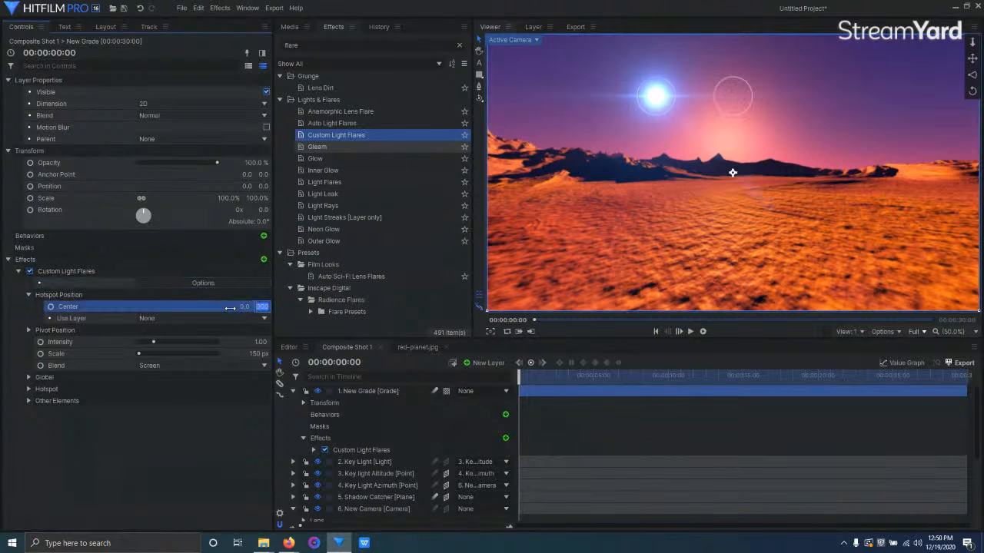
text(0)
key(Return)
click(224, 316)
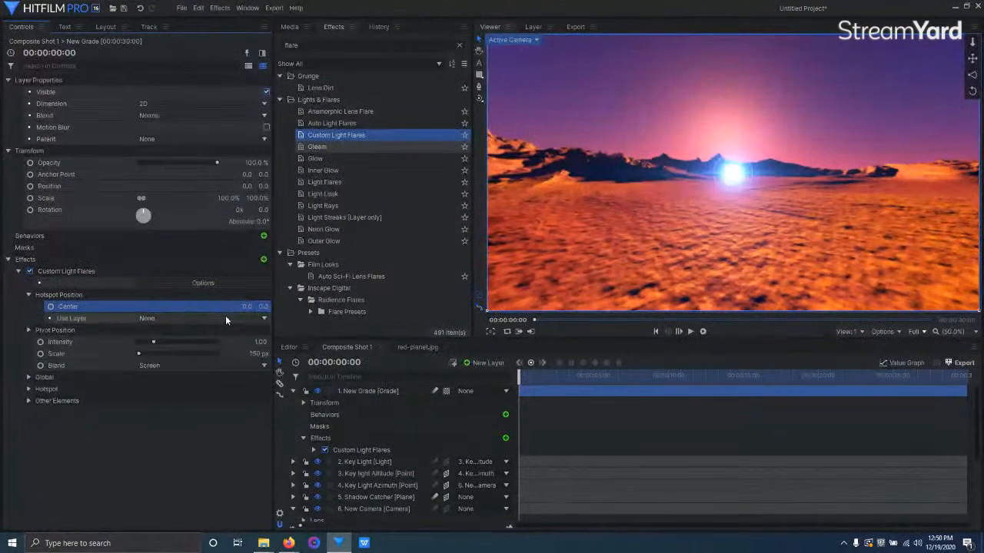
click(180, 348)
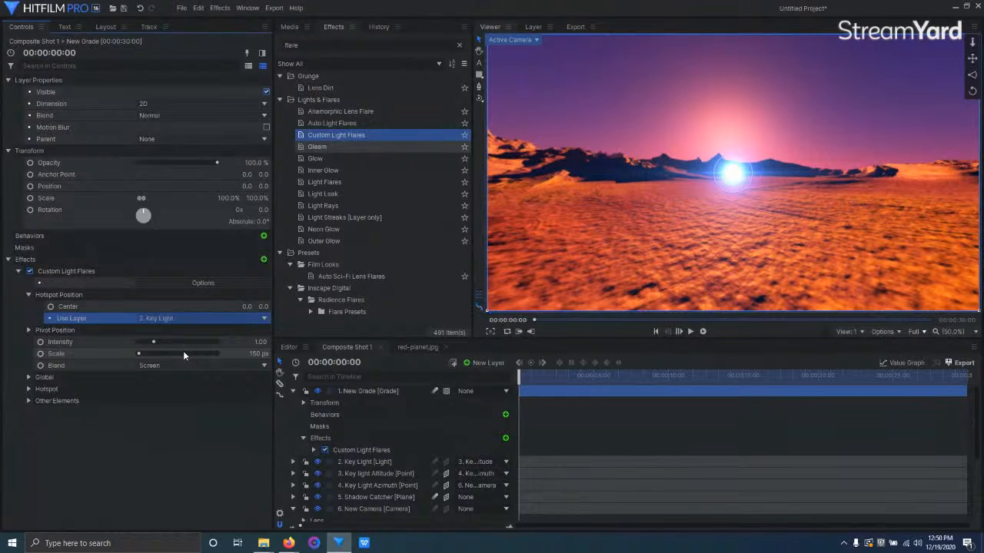
Set the Key Light's Z position to -10000 and rotate the Key light Altitude point about X to -6°
click(9, 259)
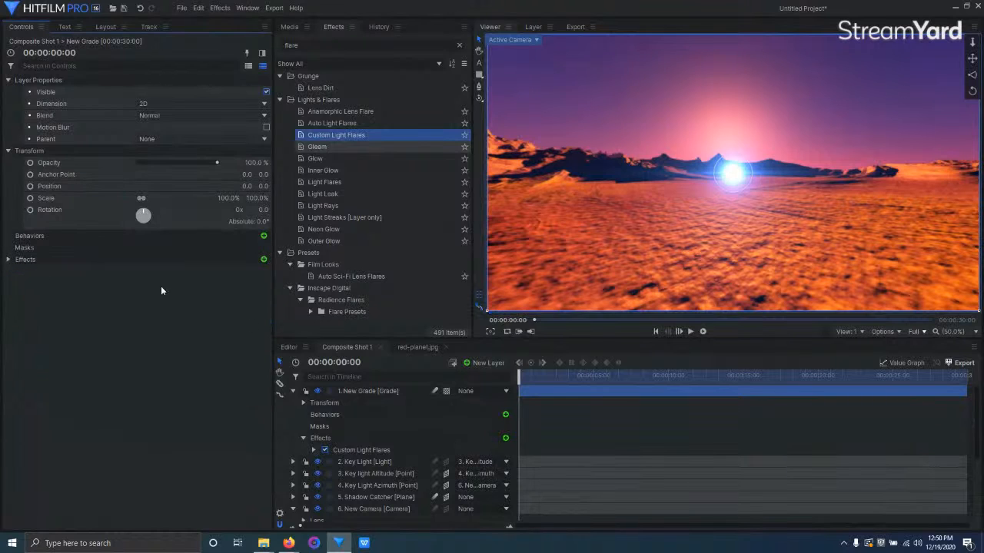
click(292, 391)
click(378, 416)
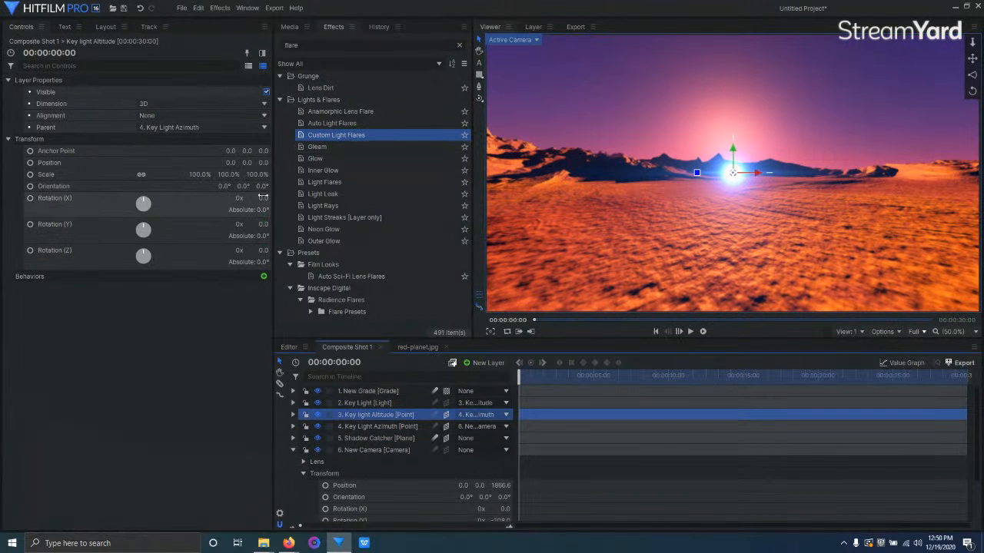
click(363, 405)
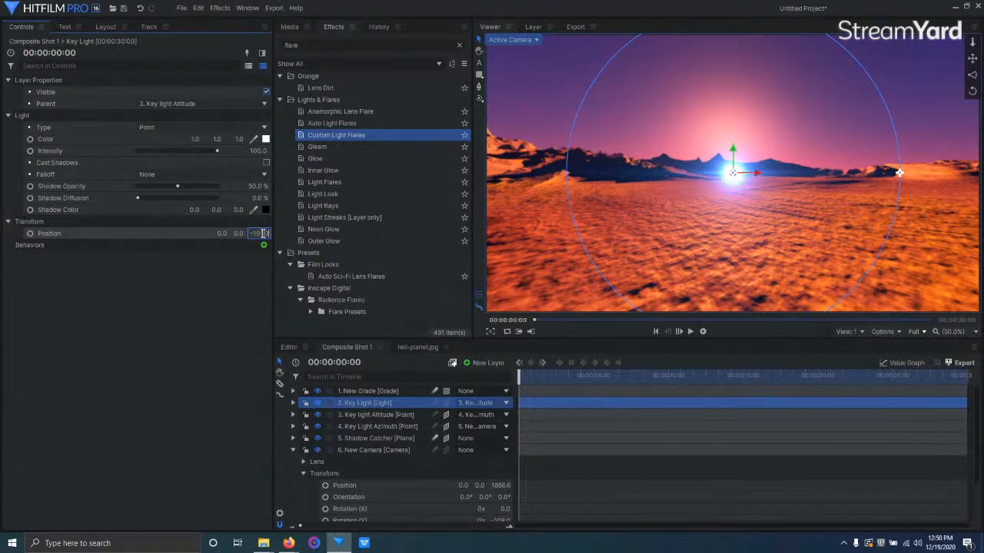
key(Return)
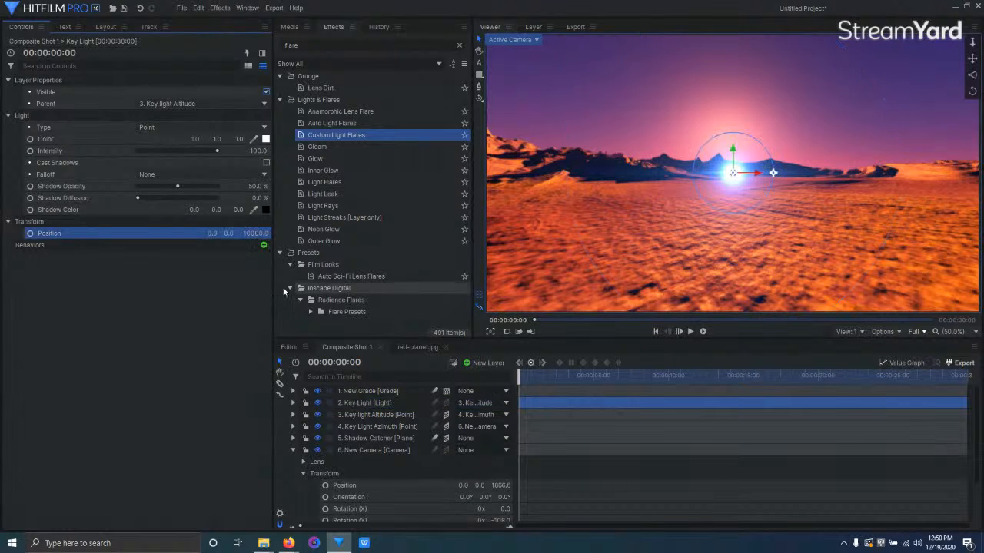
click(382, 414)
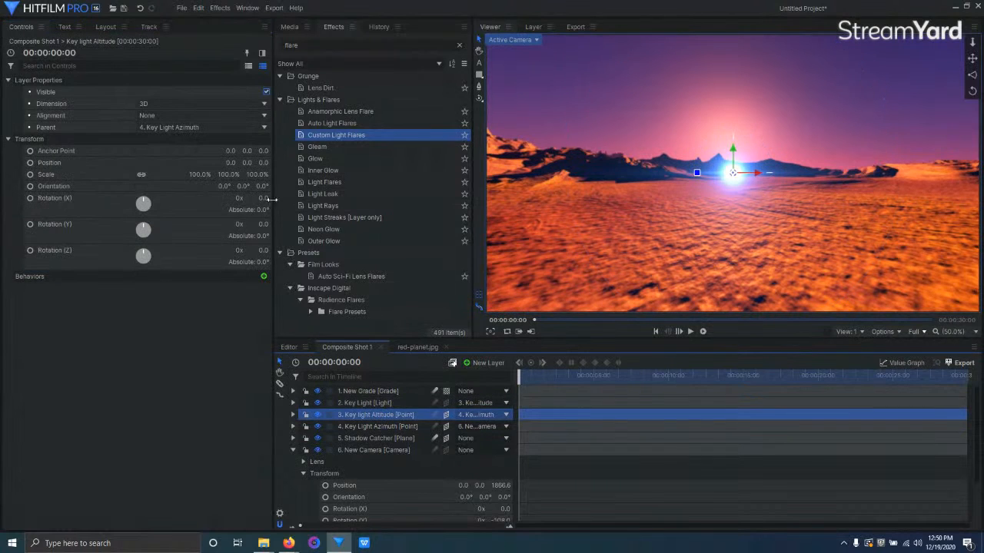
drag(262, 199, 258, 199)
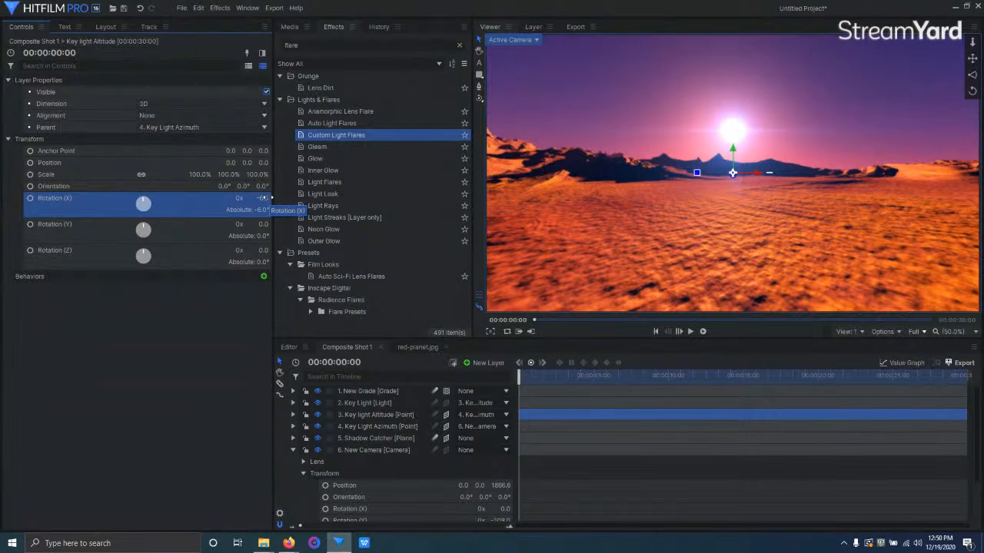
Set the Key Light Azimuth point's parent to None and reset New Camera's transform
click(479, 426)
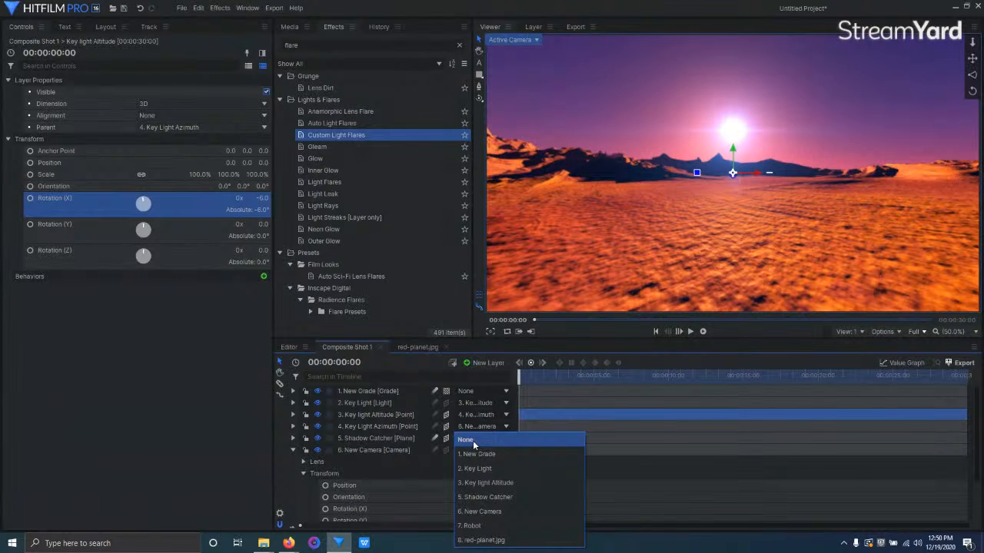
click(473, 442)
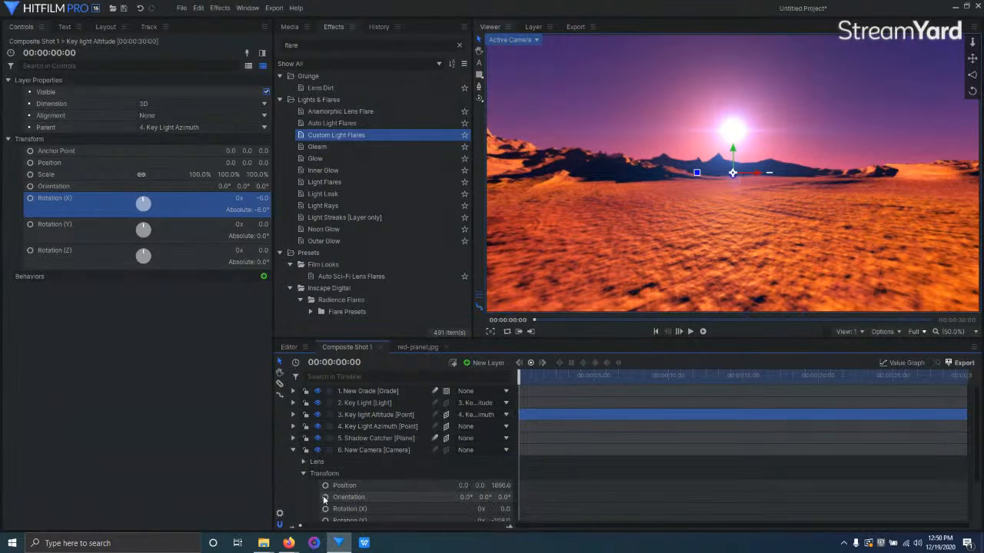
right_click(392, 450)
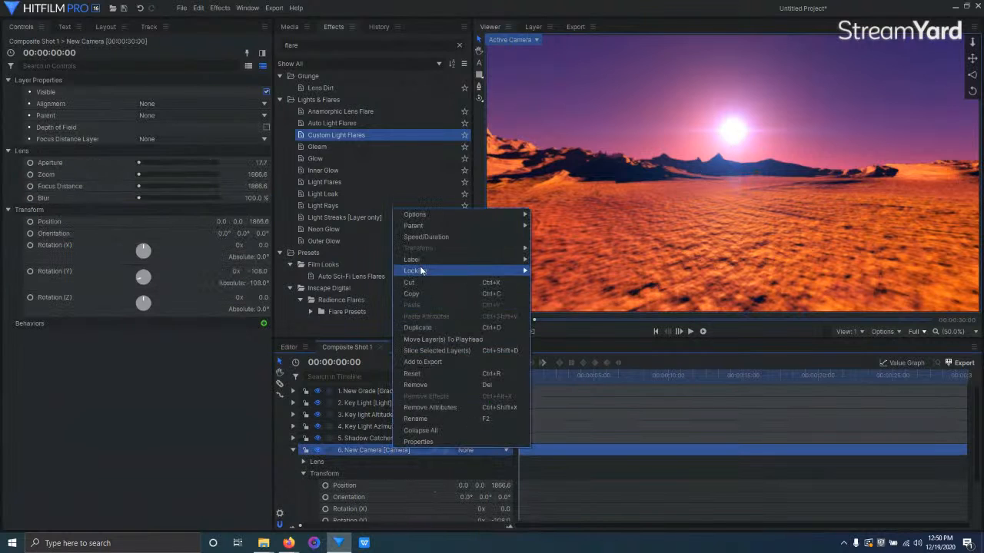
click(432, 380)
Raise the viewer's paused quality to Draft and on to Final
click(912, 332)
mouse_move(921, 400)
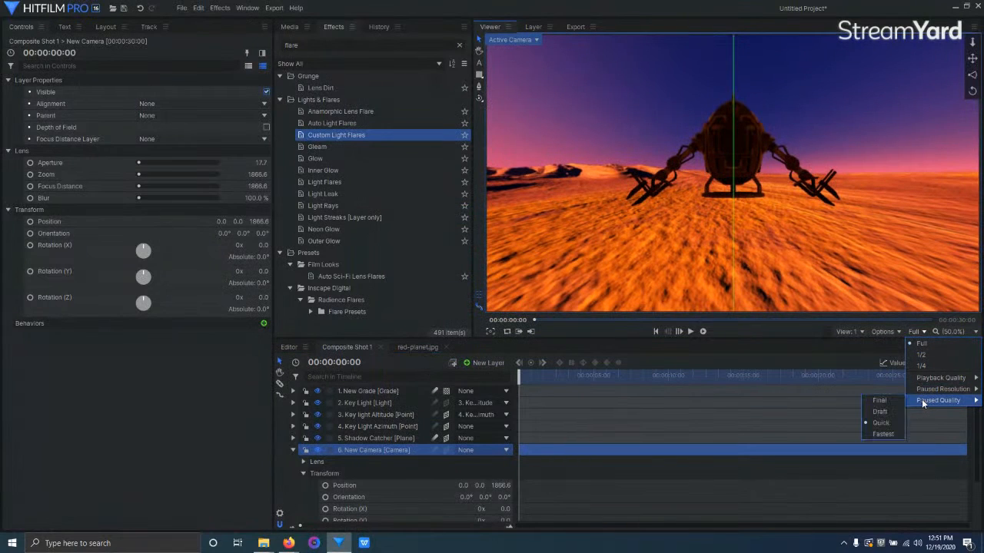
click(877, 411)
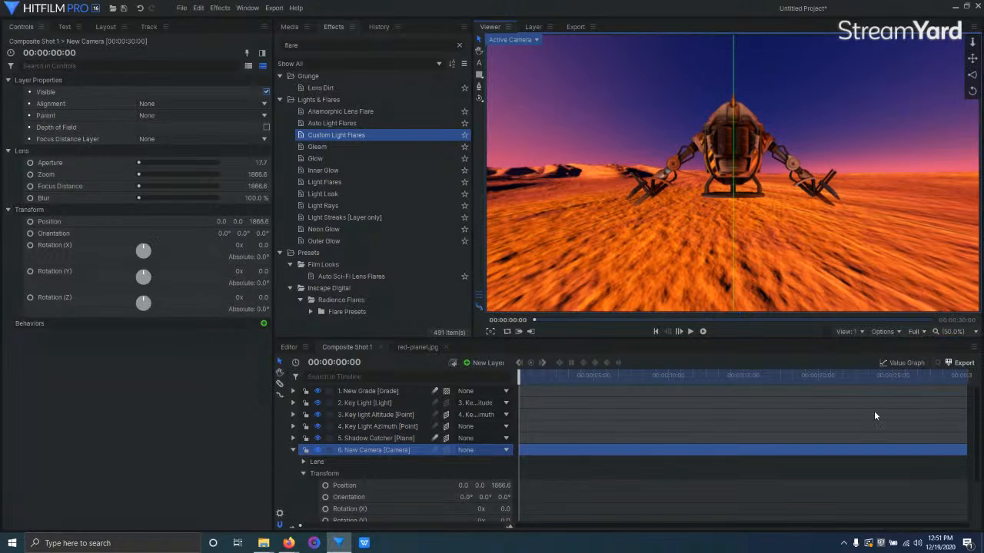
click(914, 332)
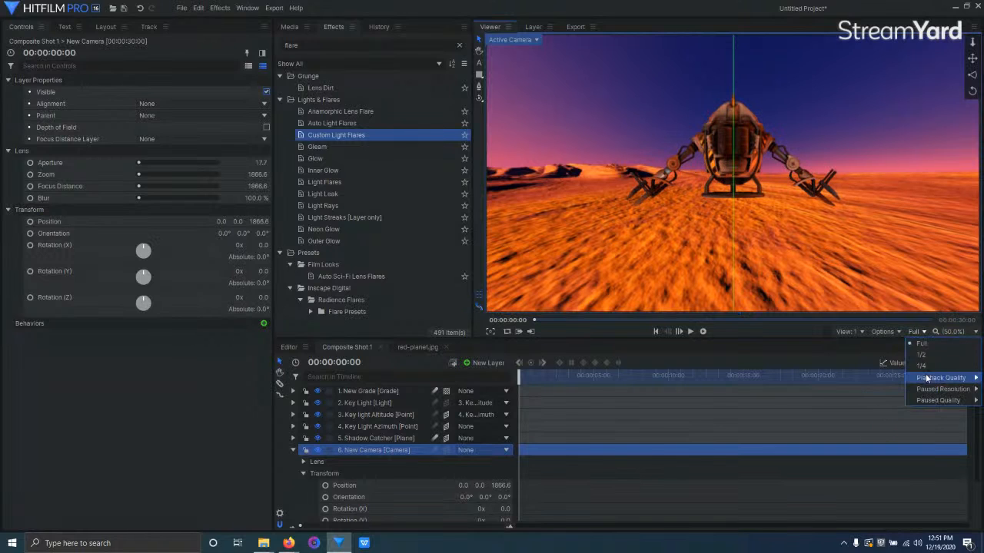
mouse_move(932, 391)
click(878, 400)
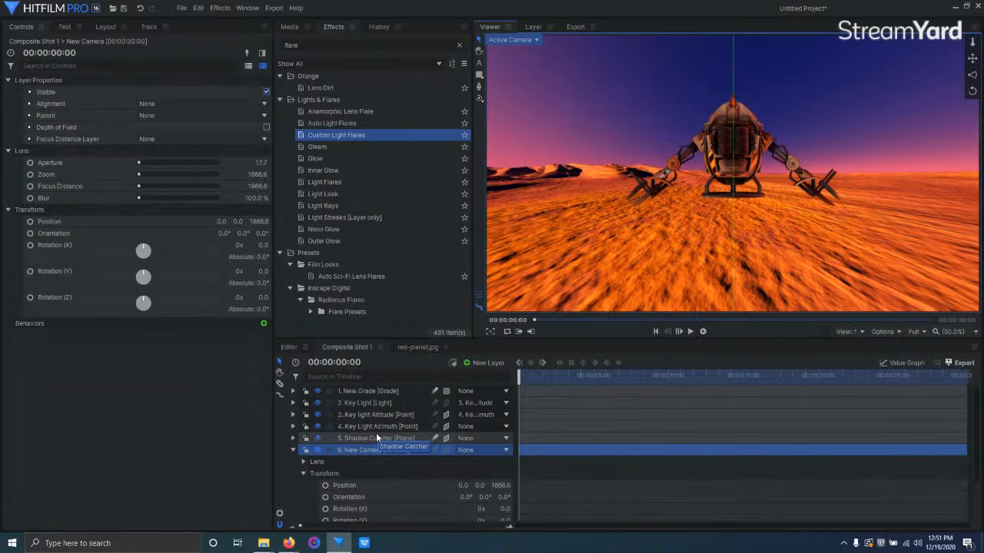
Enable Cast Shadows on the Key Light and hide the New Grade layer
click(369, 389)
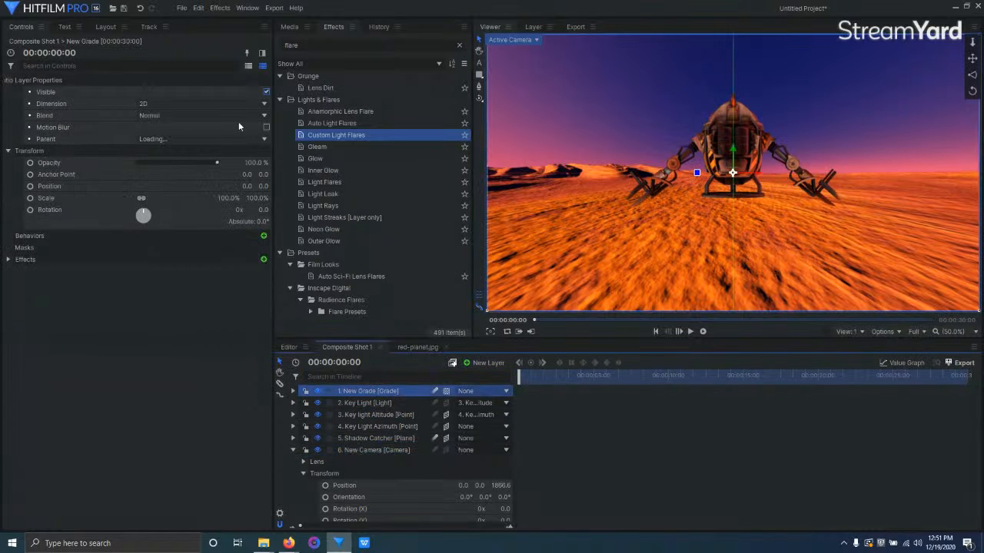
click(364, 402)
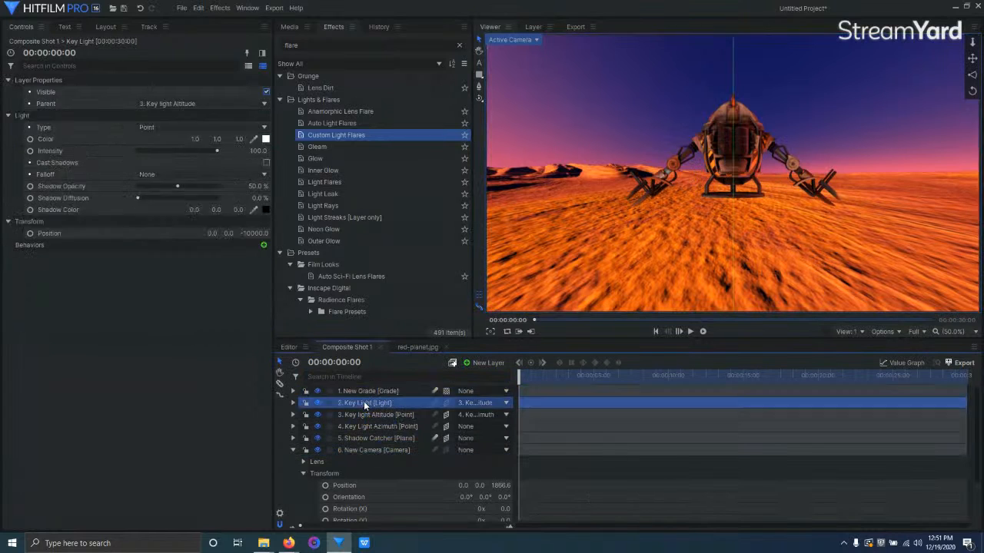
click(266, 163)
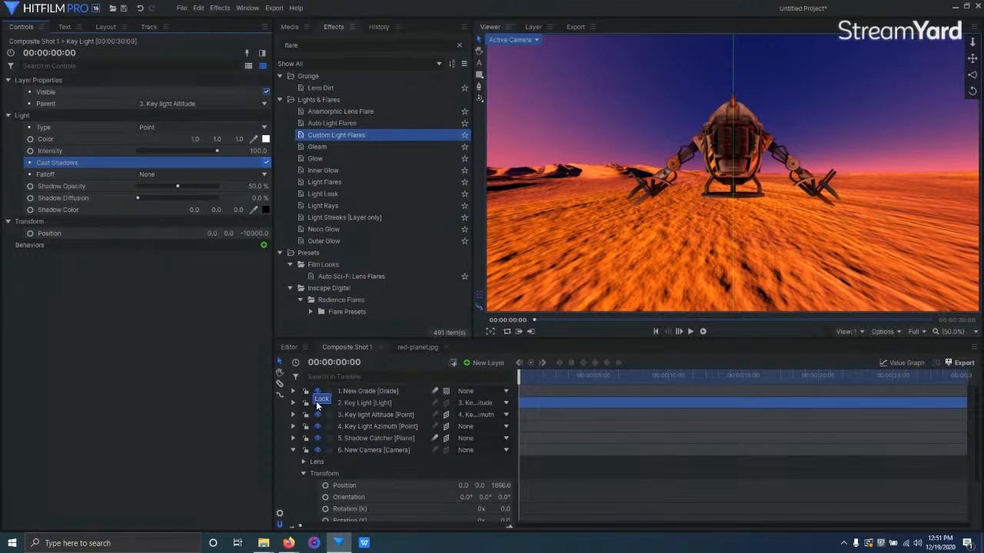
scroll(316, 401, down, 2)
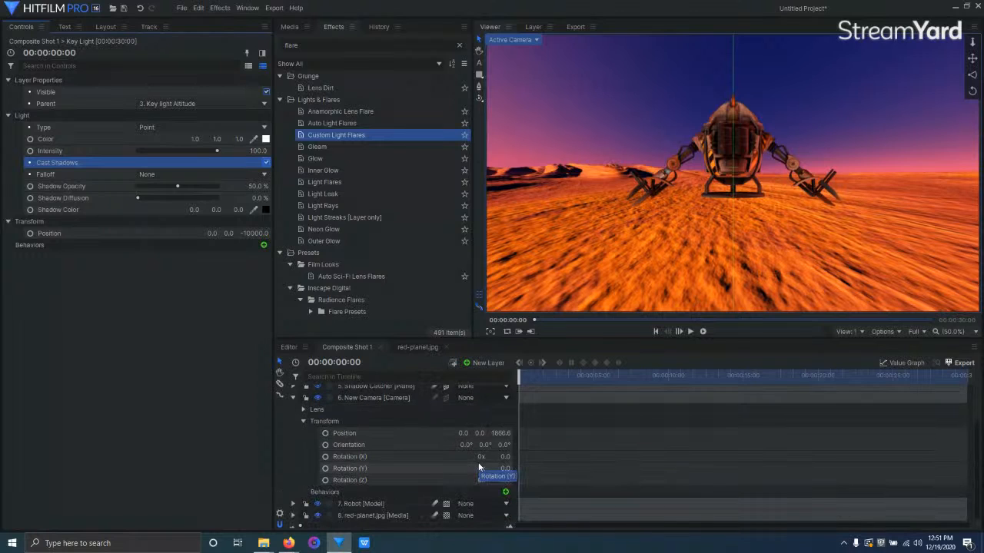
scroll(470, 458, up, 3)
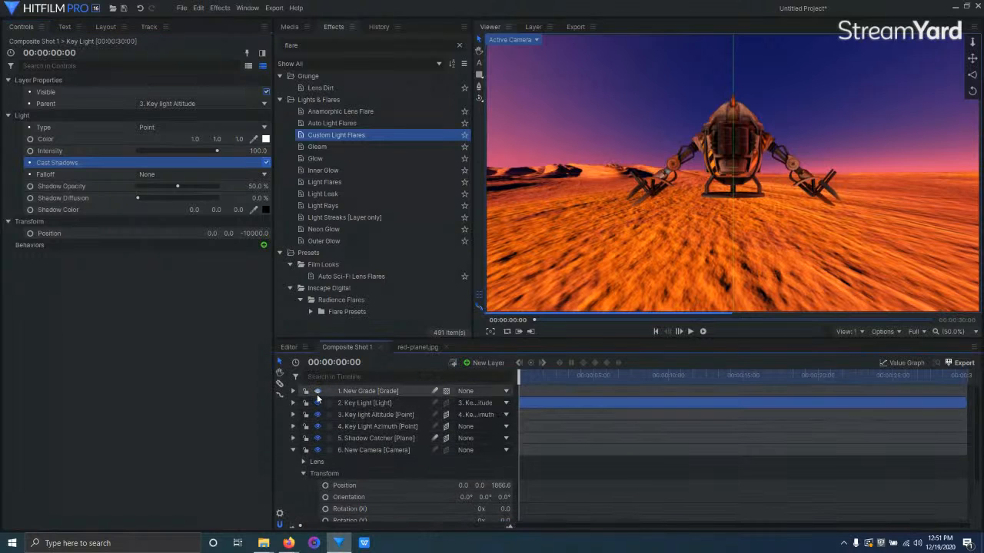
Rotate New Camera about Y to -108° and sample the sun glow above the horizon as the Key Light's color
scroll(481, 408, down, 2)
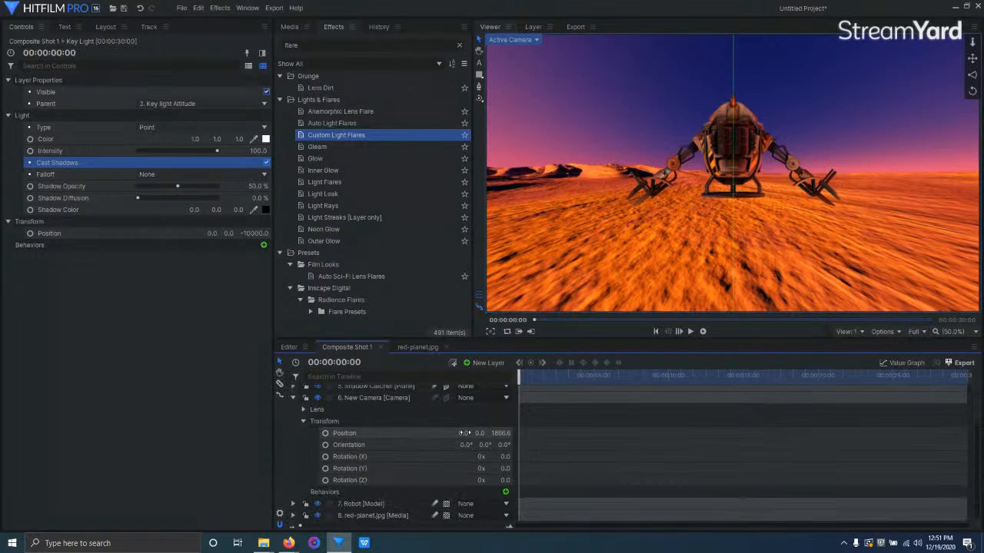
mouse_move(505, 468)
mouse_down()
mouse_move(490, 469)
mouse_move(504, 469)
mouse_up()
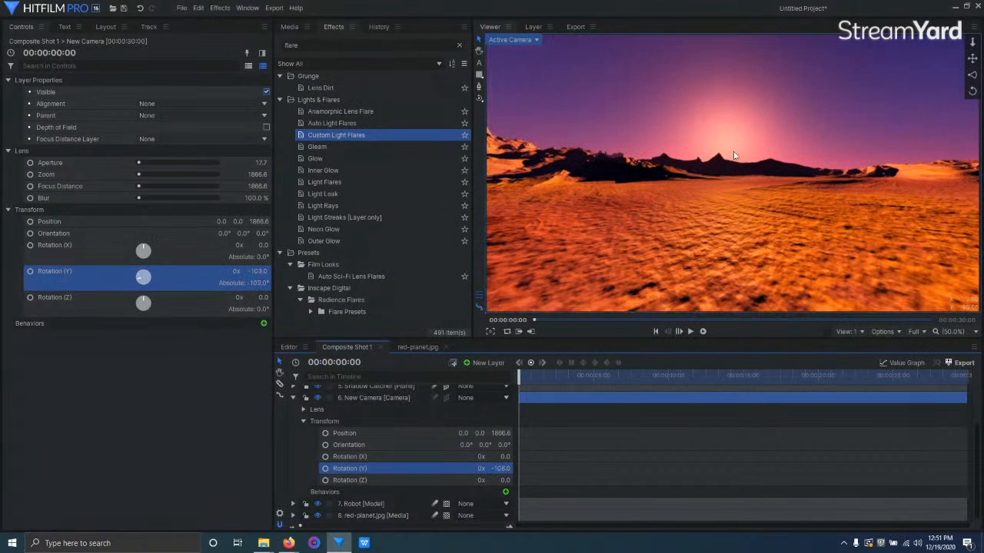
scroll(438, 407, up, 2)
click(399, 403)
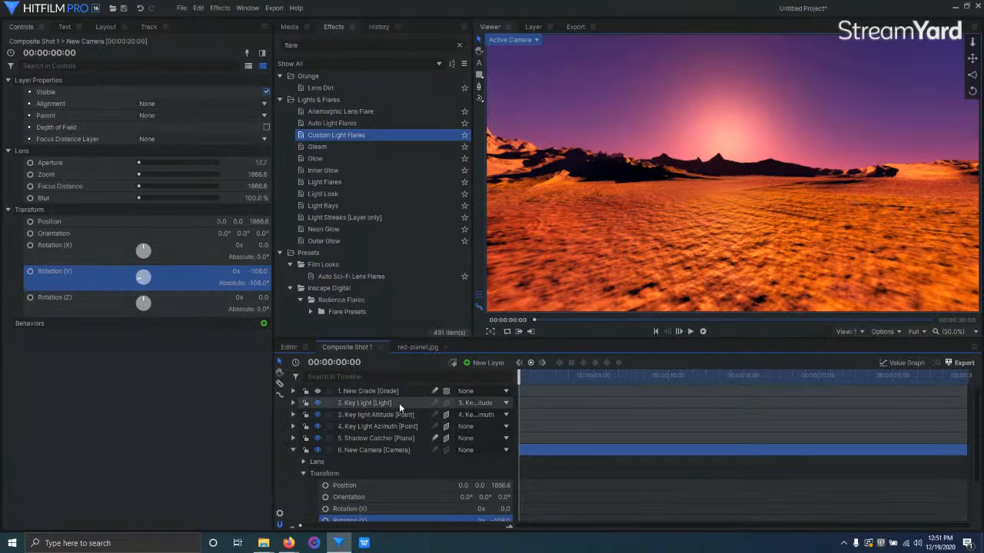
click(729, 135)
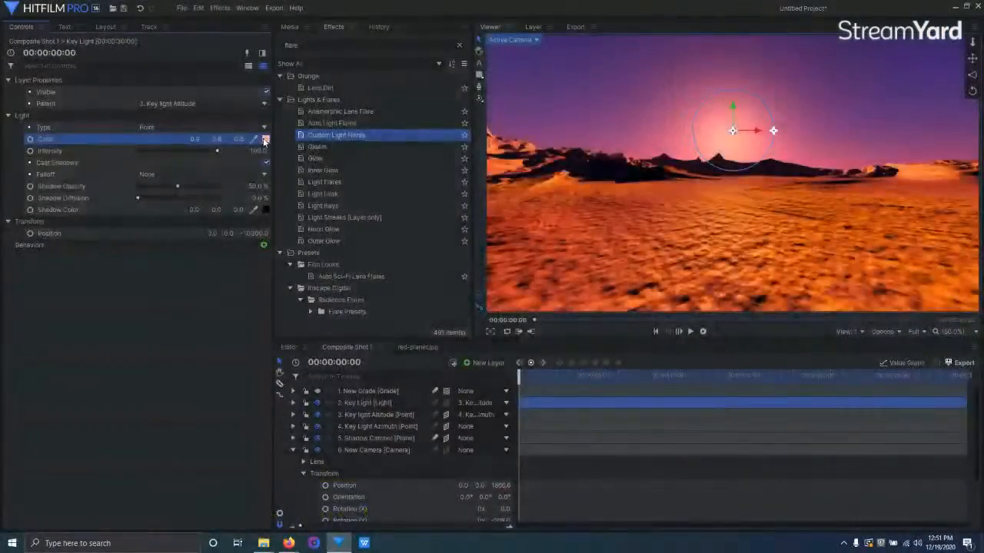
Adjust the Key Light's color to saturation 64 and value 225
click(265, 138)
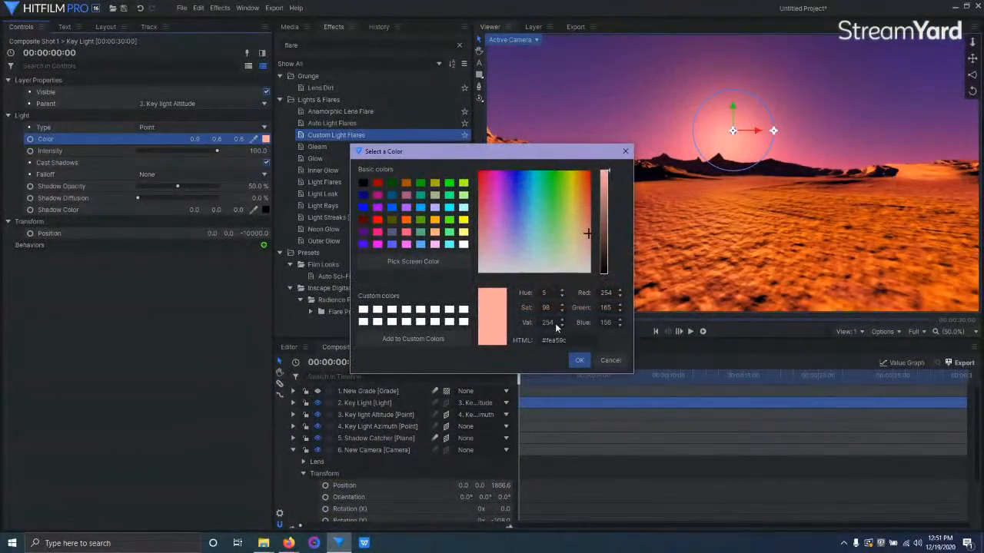
drag(551, 308, 459, 308)
text(64)
double_click(554, 324)
text(225)
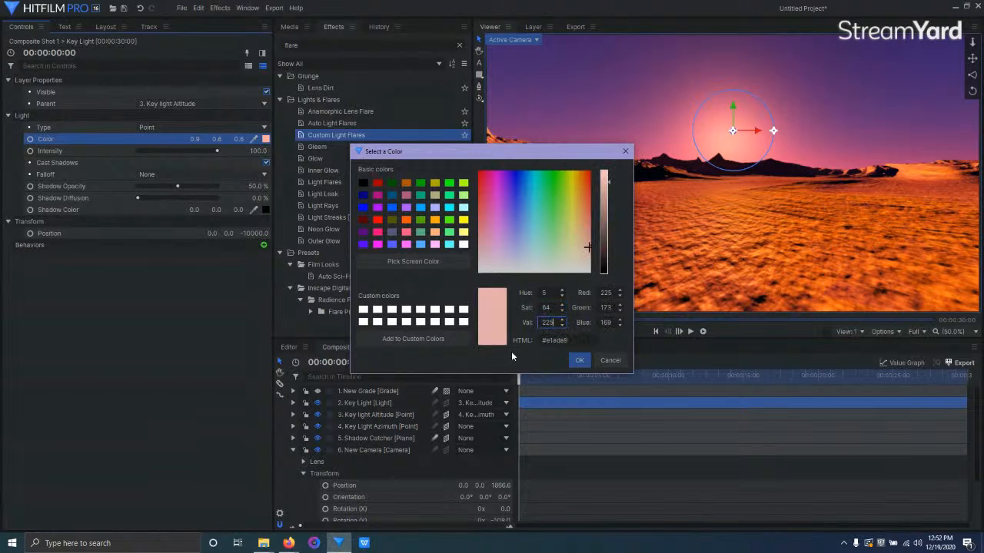
click(580, 360)
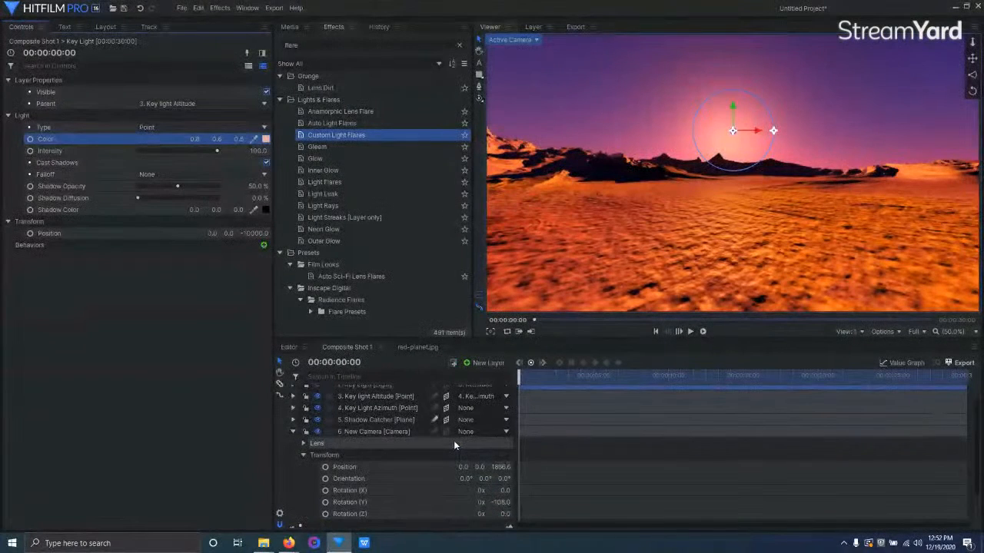
Reset New Camera's Y rotation to 0, collapse its properties and select the Key Light layer
scroll(454, 441, down, 1)
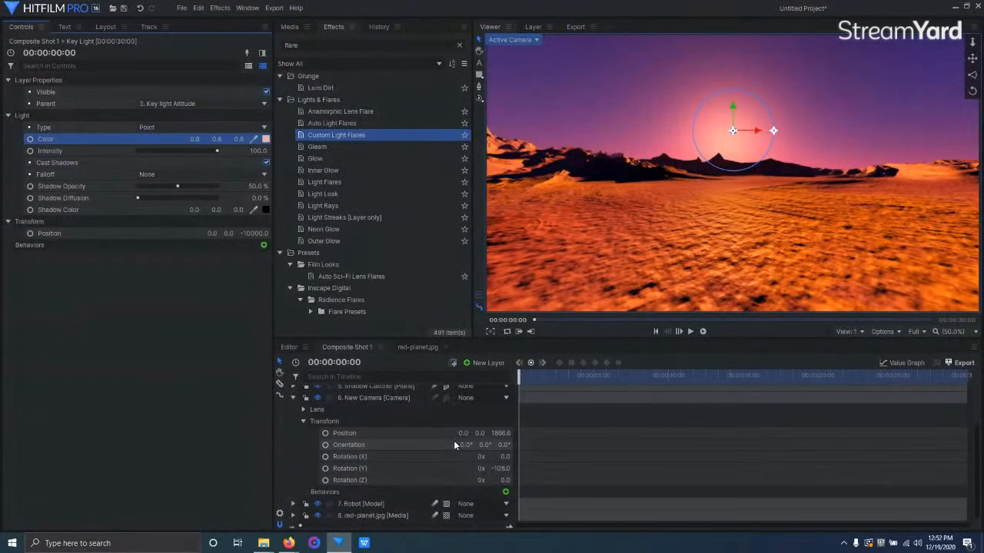
click(496, 468)
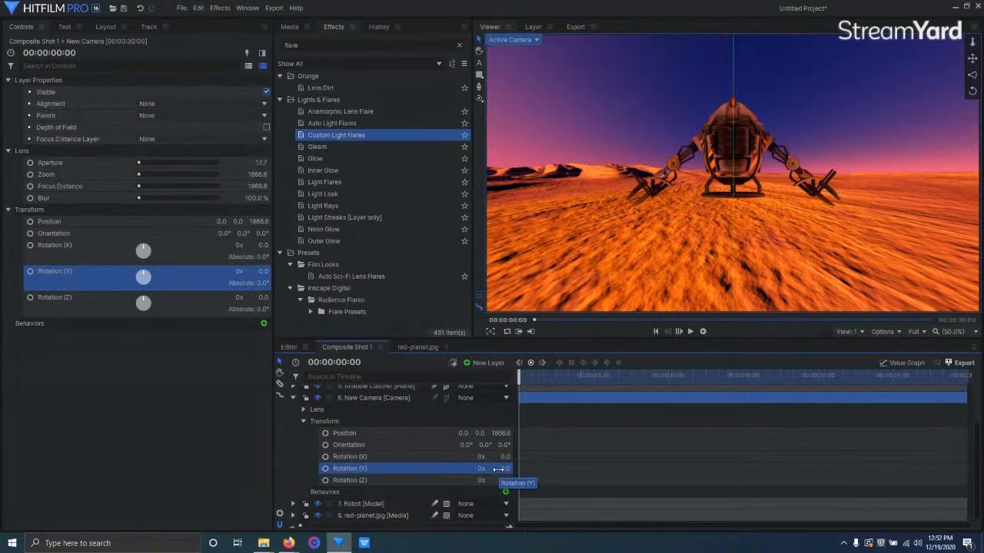
click(293, 398)
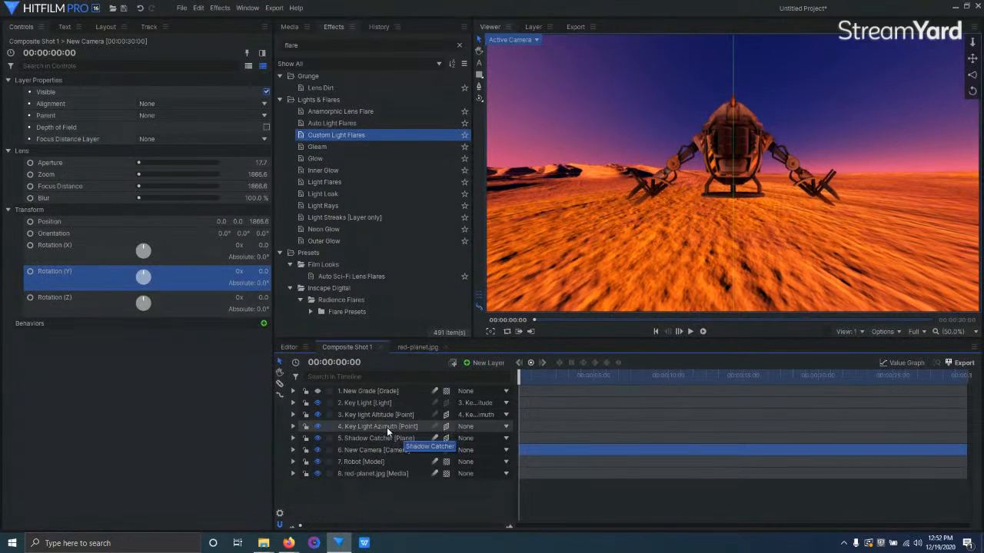
click(386, 405)
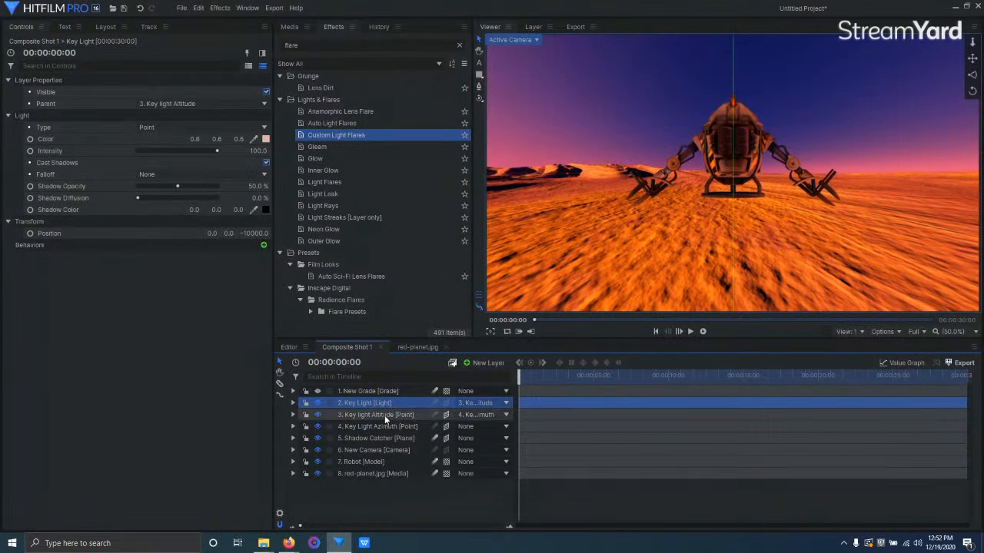
Try Rotation (X) values of -60° and 30° on the Key light Altitude point
click(384, 415)
click(262, 199)
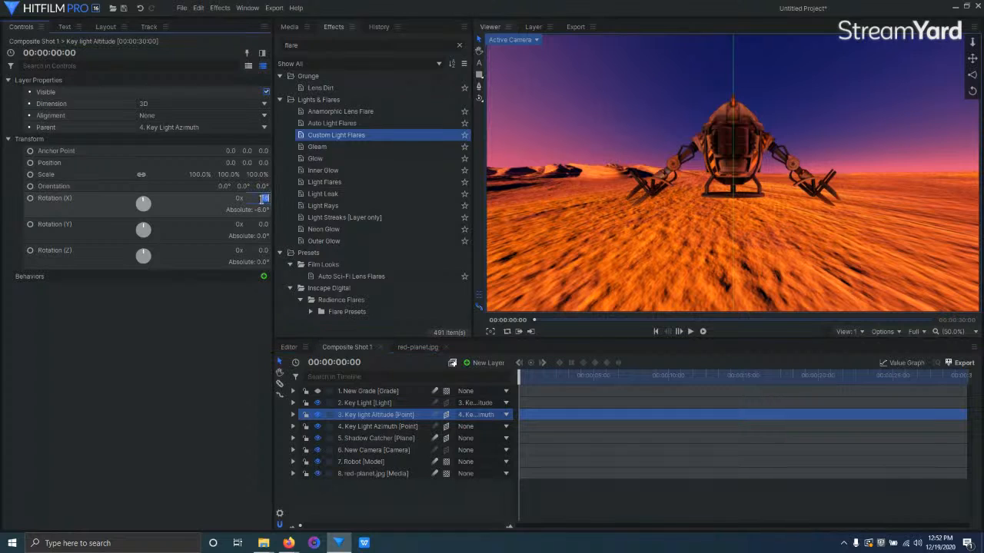
text(-60)
key(Return)
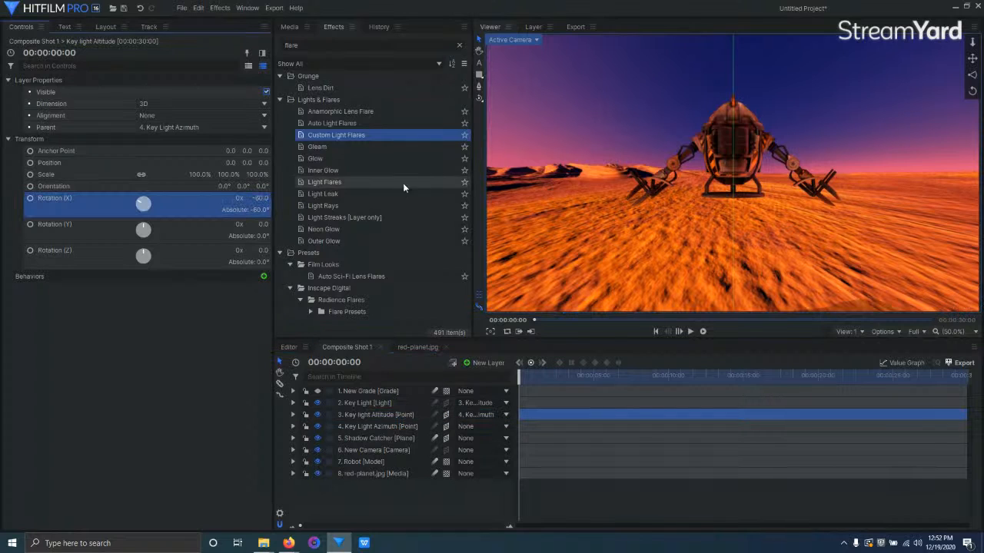
click(253, 197)
double_click(260, 199)
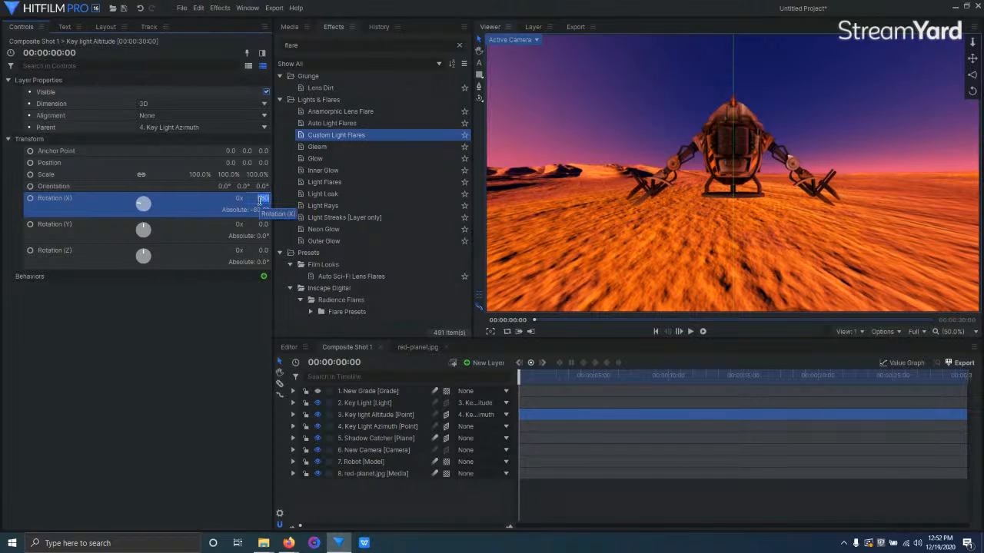
text(30)
key(Return)
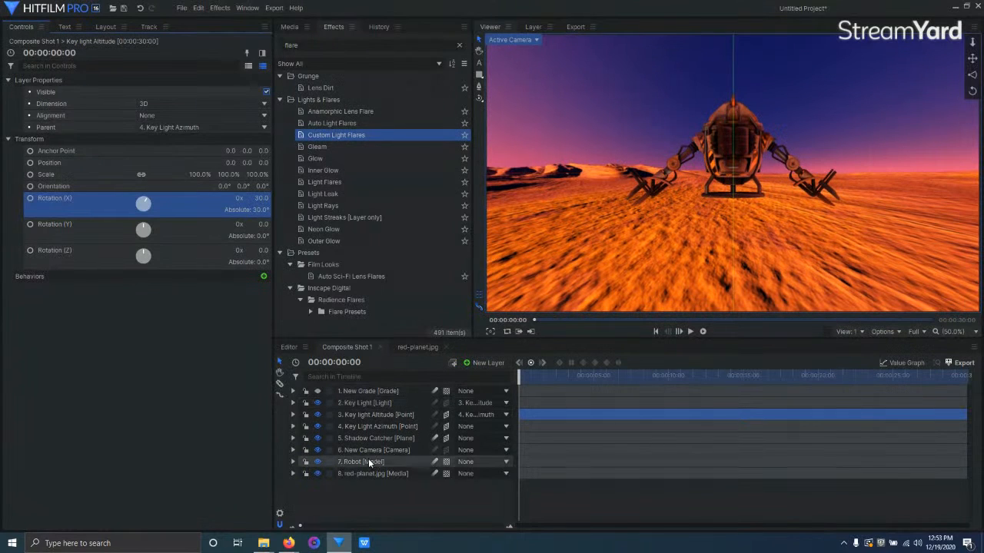
Move the Shadow Catcher plane vertically to a Y position of about -475
click(369, 438)
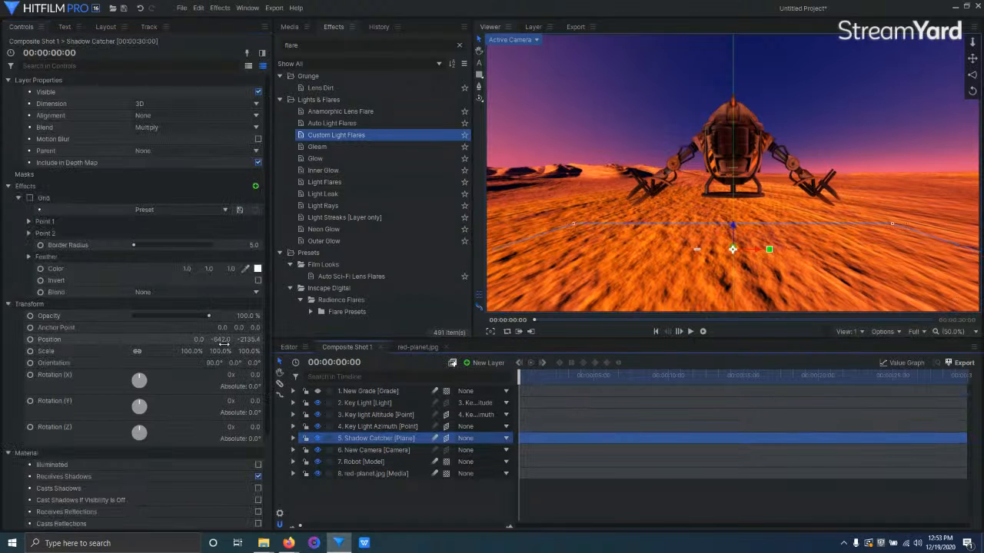
drag(220, 339, 157, 340)
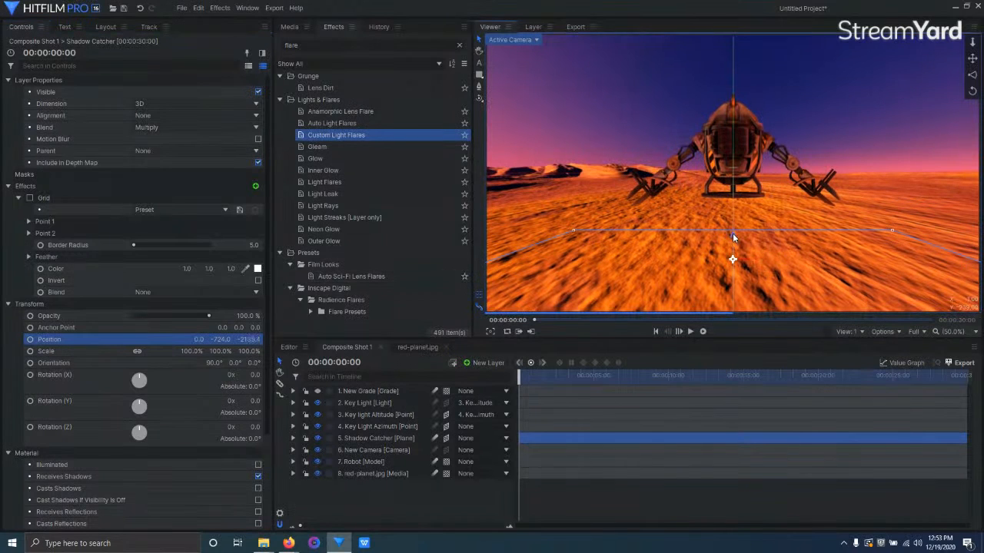
drag(732, 233, 732, 208)
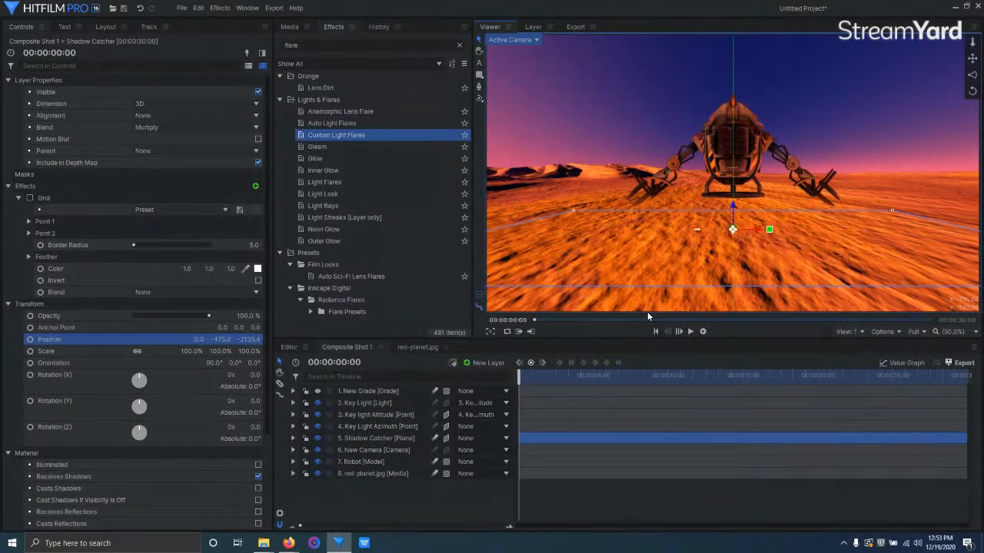
Try a Rotation (X) of 60° on the Key light Altitude point
click(369, 414)
click(262, 198)
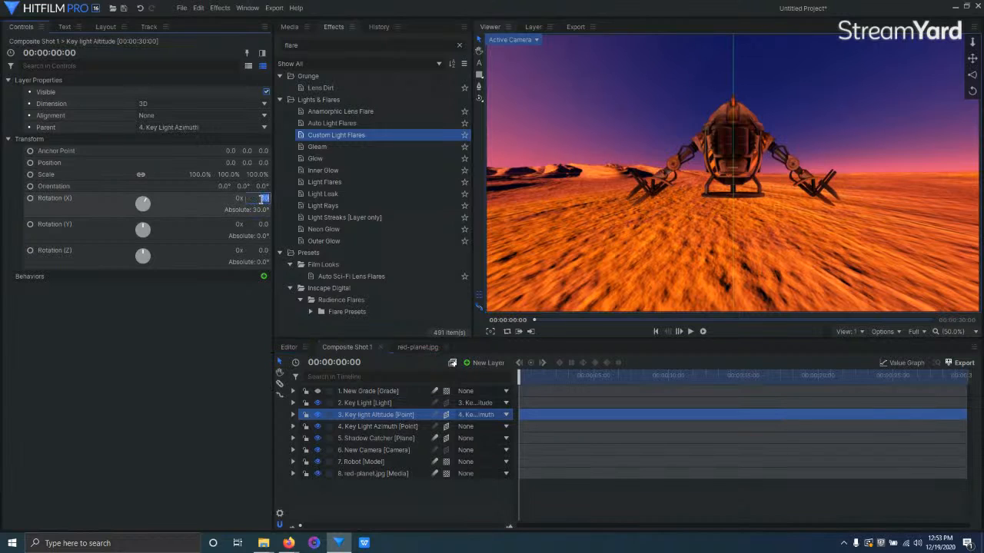
text(60)
key(Return)
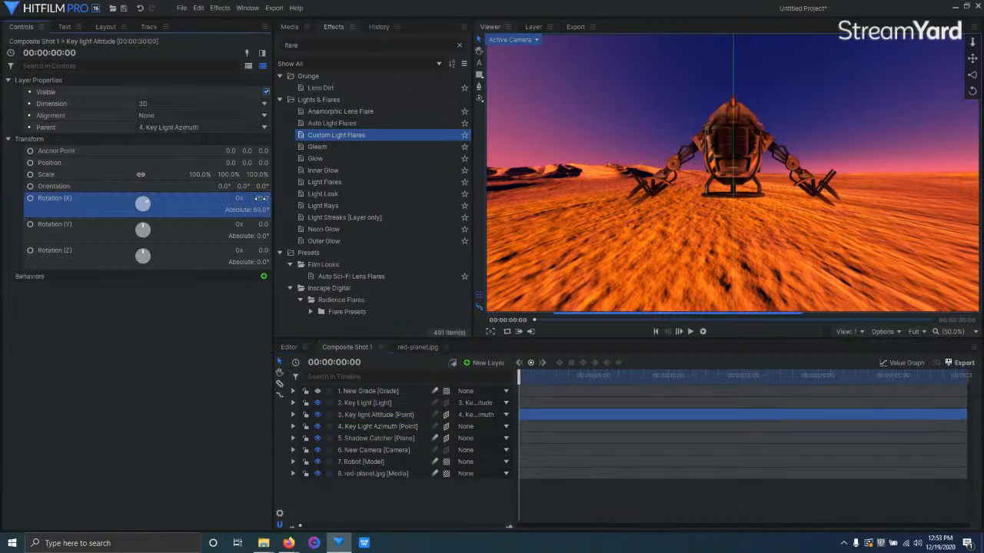
Set the Key light Altitude point's Rotation (X) to -30° and fine-tune it to -21°
click(262, 198)
text(-30)
key(Return)
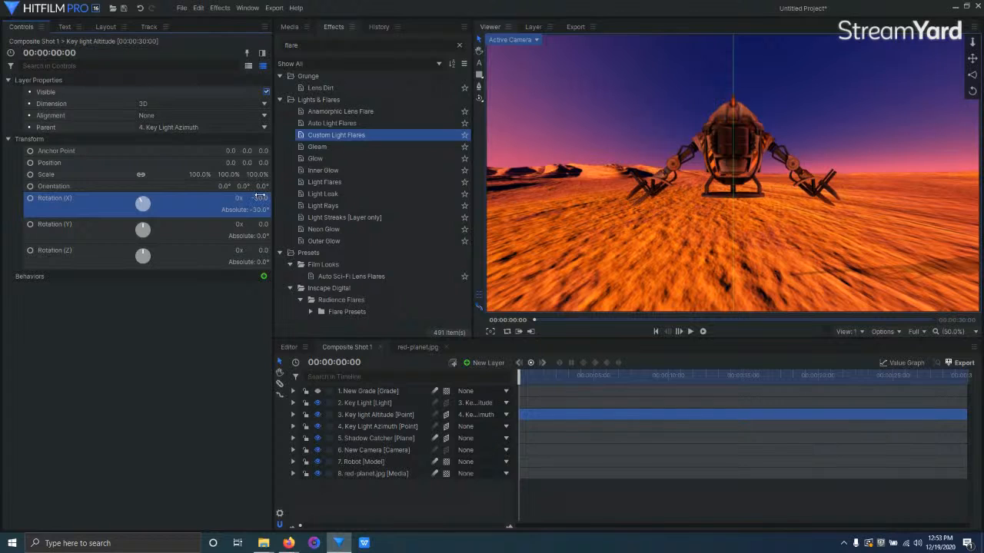
drag(261, 198, 262, 198)
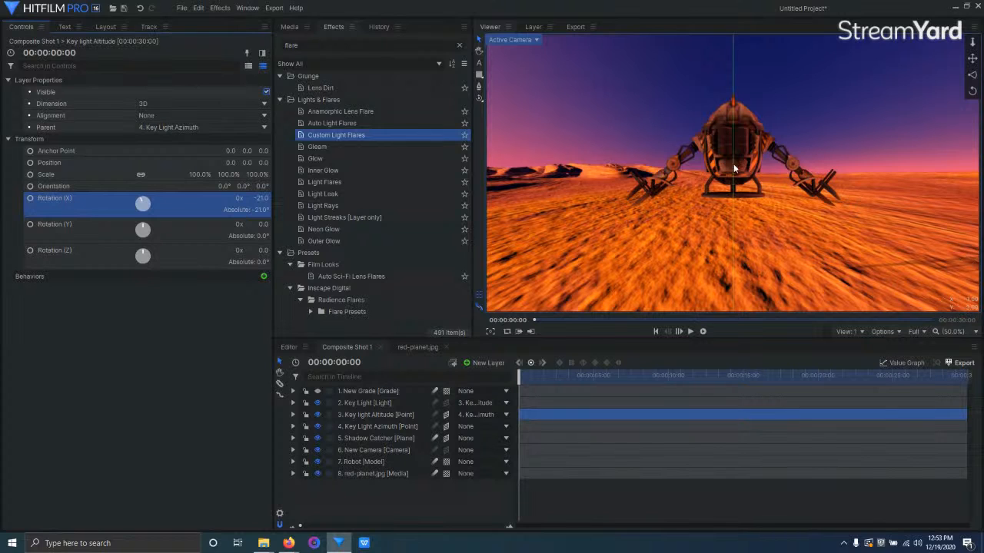
Set the Key Light's shadow opacity to 90% and its shadow diffusion to 5%
click(392, 396)
click(393, 404)
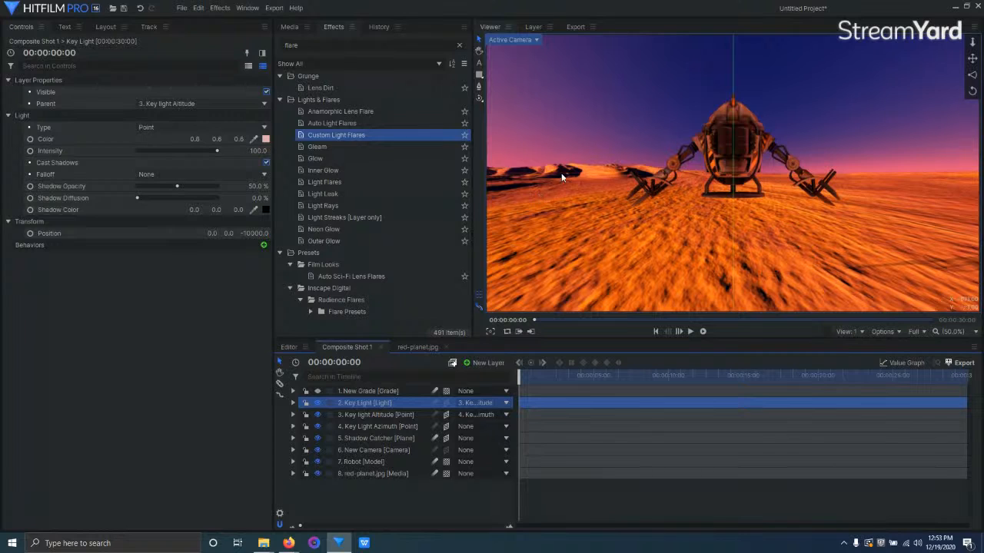
click(254, 186)
text(90)
key(Return)
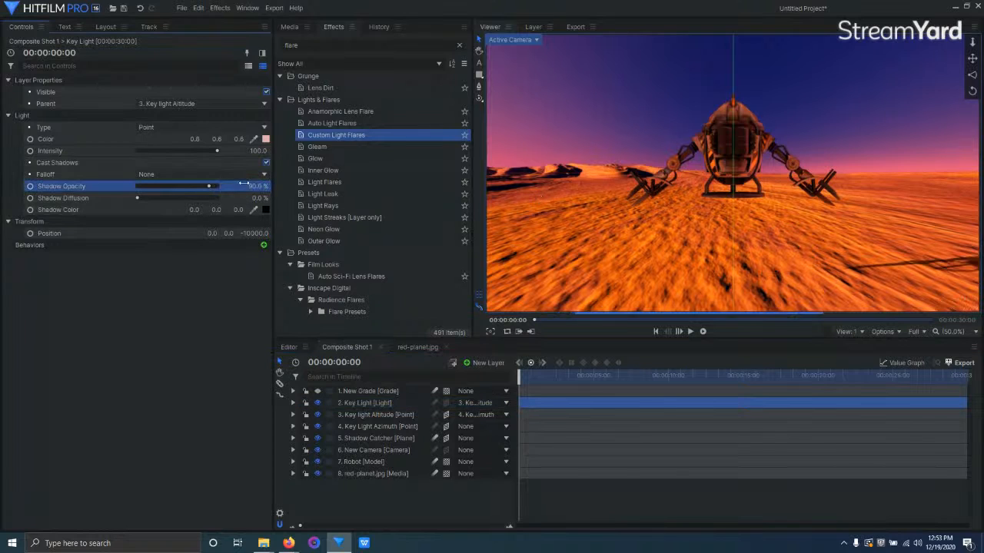
click(254, 198)
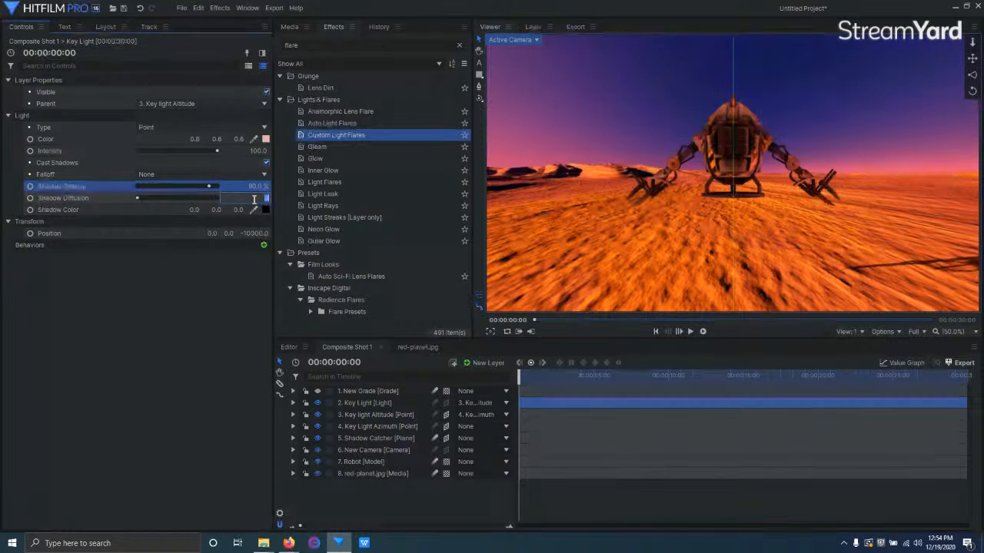
text(5)
key(Return)
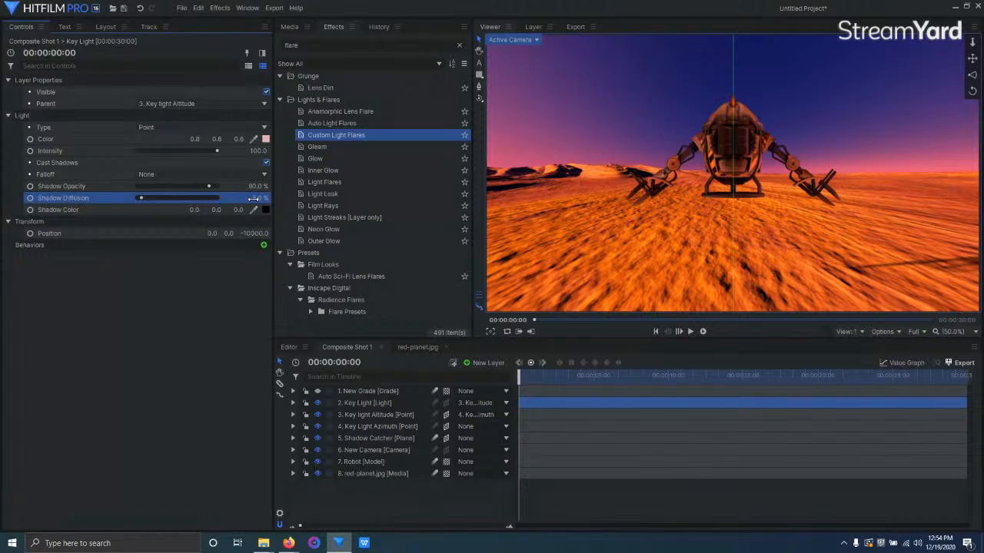
Try a Key Light intensity of 20, and return the intensity to 100
click(261, 151)
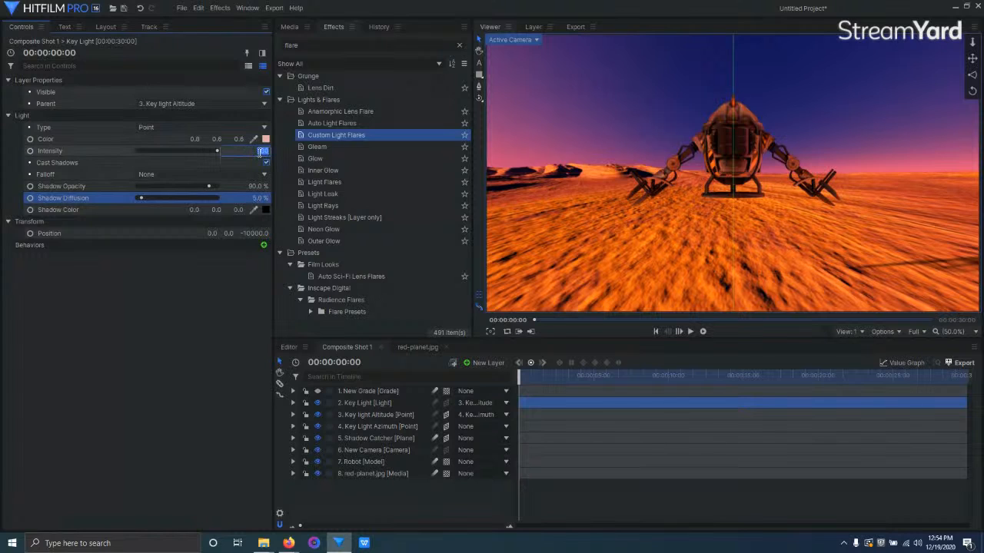
text(20)
key(Return)
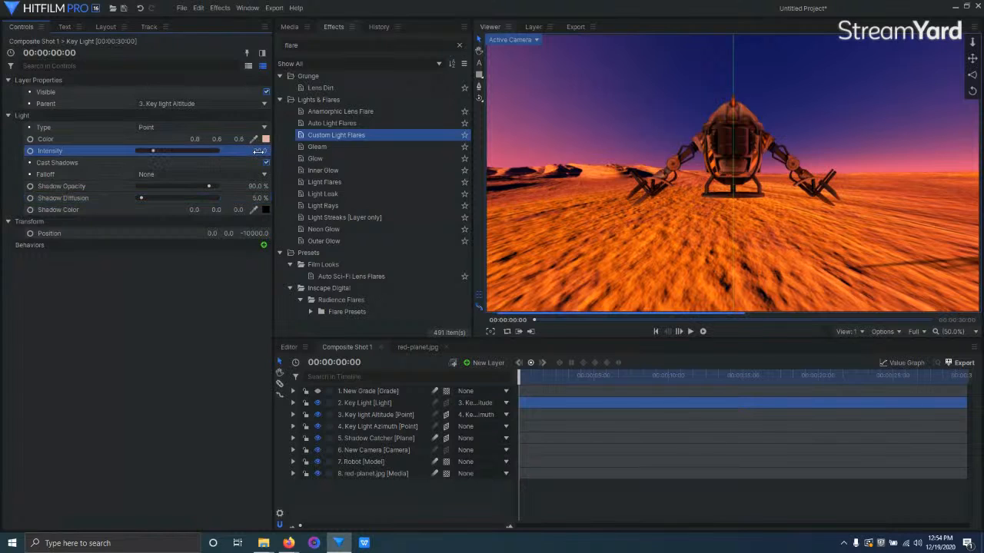
drag(259, 151, 321, 151)
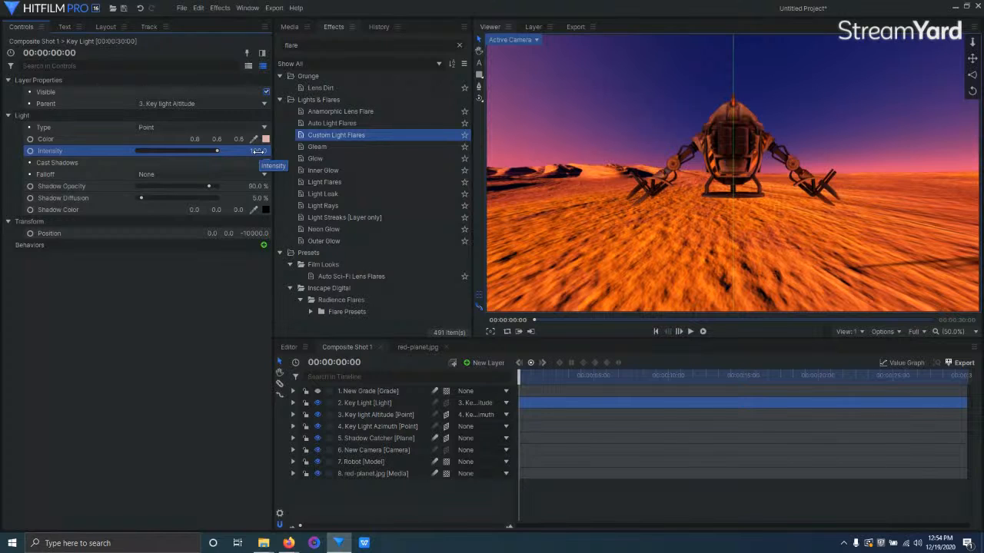
Try 50% specular reflectivity and 80% diffuse reflectivity on the Robot material in the Robot model's properties
click(285, 27)
click(457, 155)
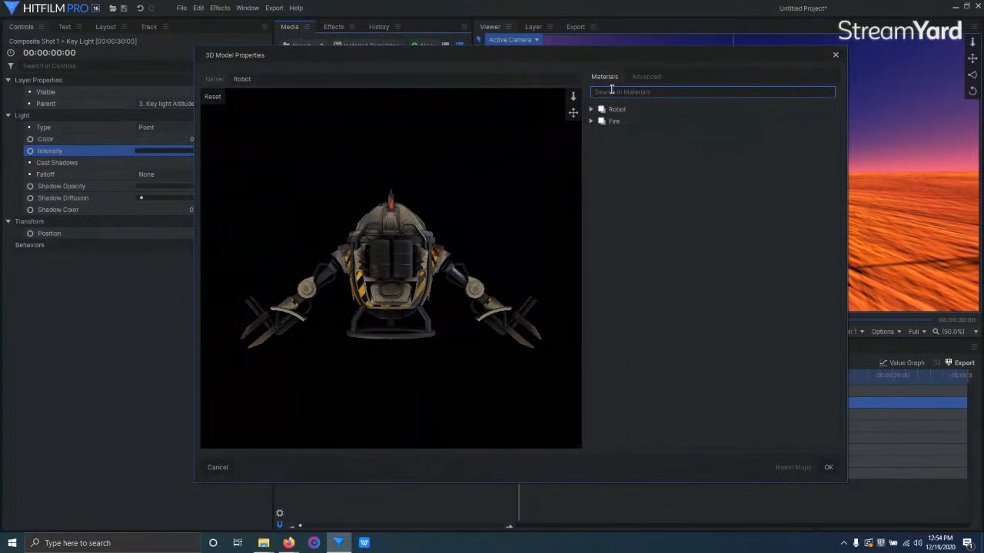
text(ref)
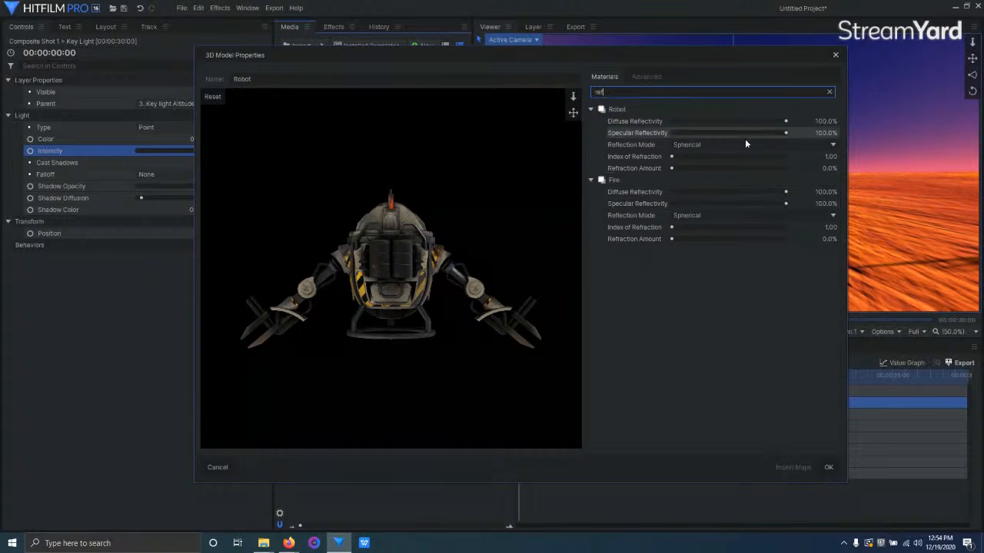
click(828, 133)
text(50)
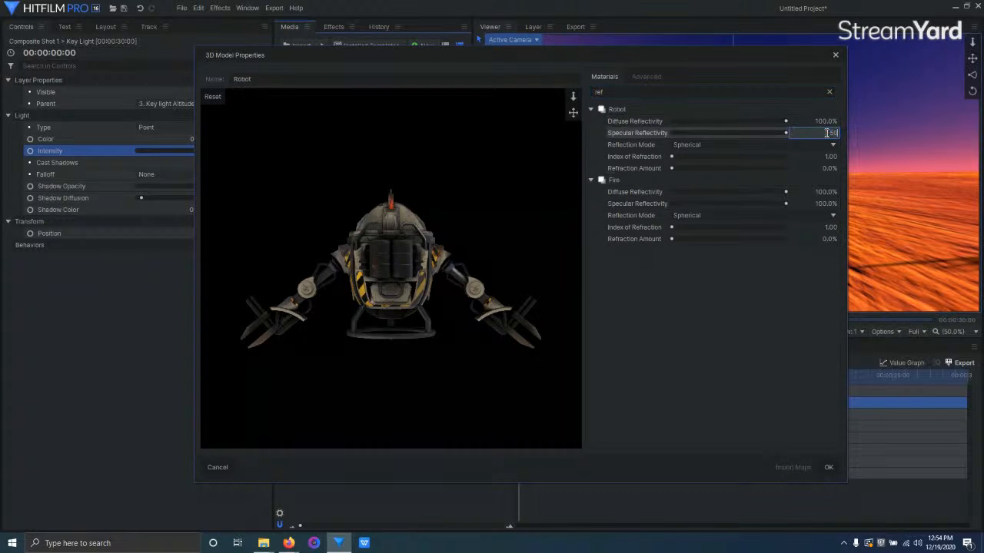
click(830, 121)
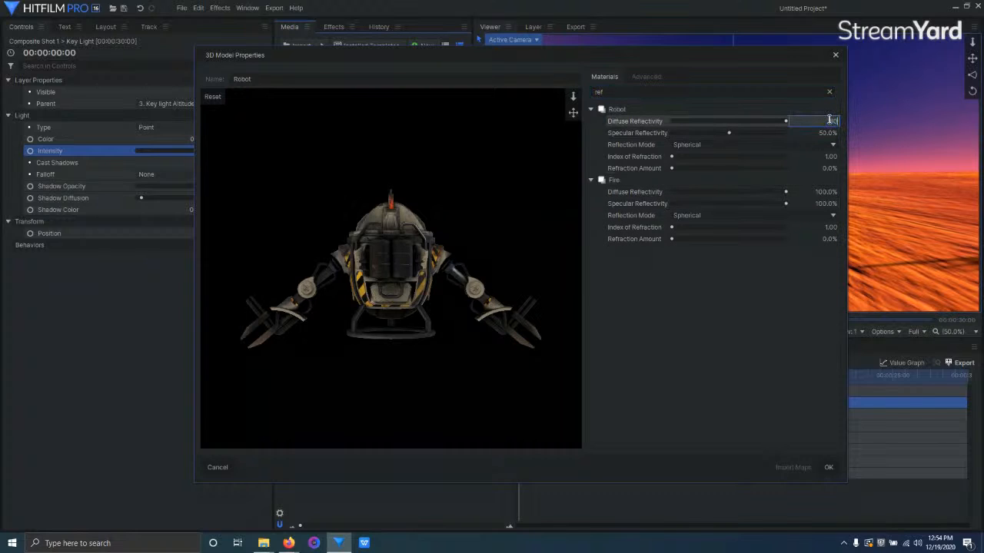
text(80)
click(828, 467)
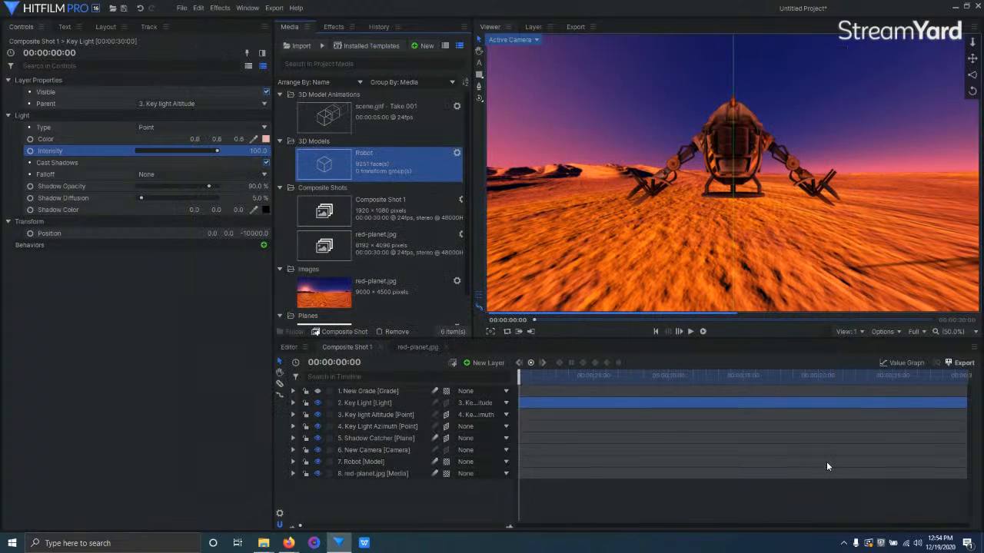
Set the Robot model's Robot material to 70% diffuse reflectivity and 40% specular reflectivity
click(456, 153)
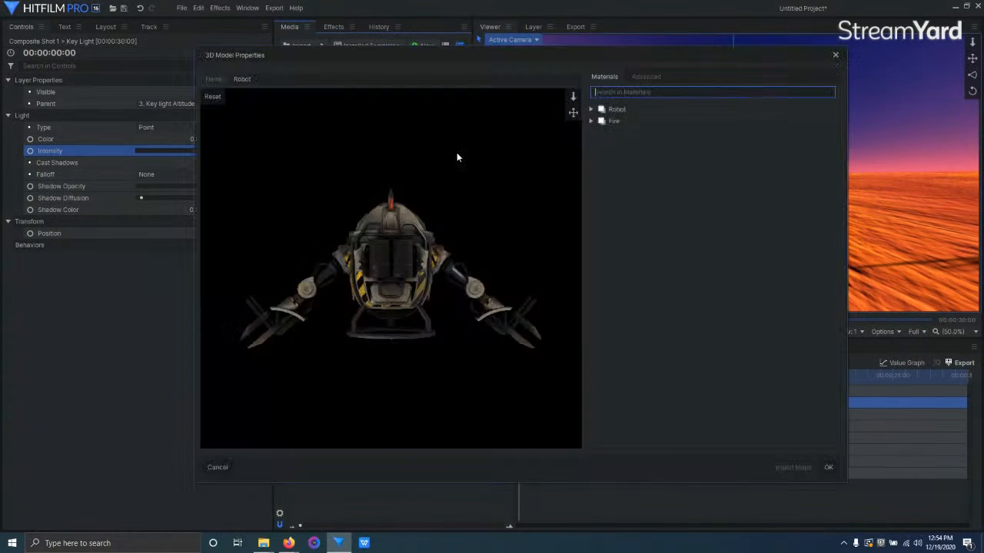
click(590, 109)
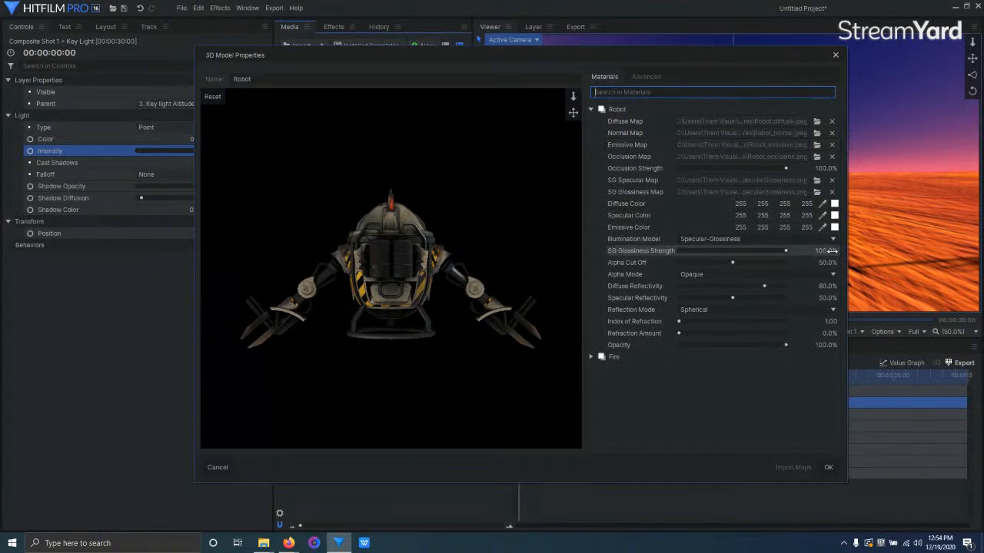
click(822, 284)
text(70)
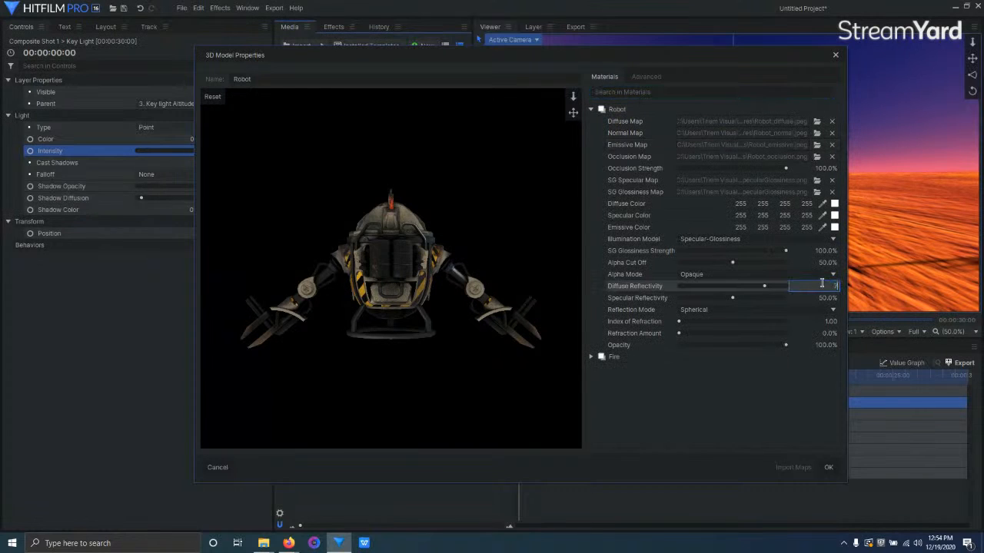
key(Tab)
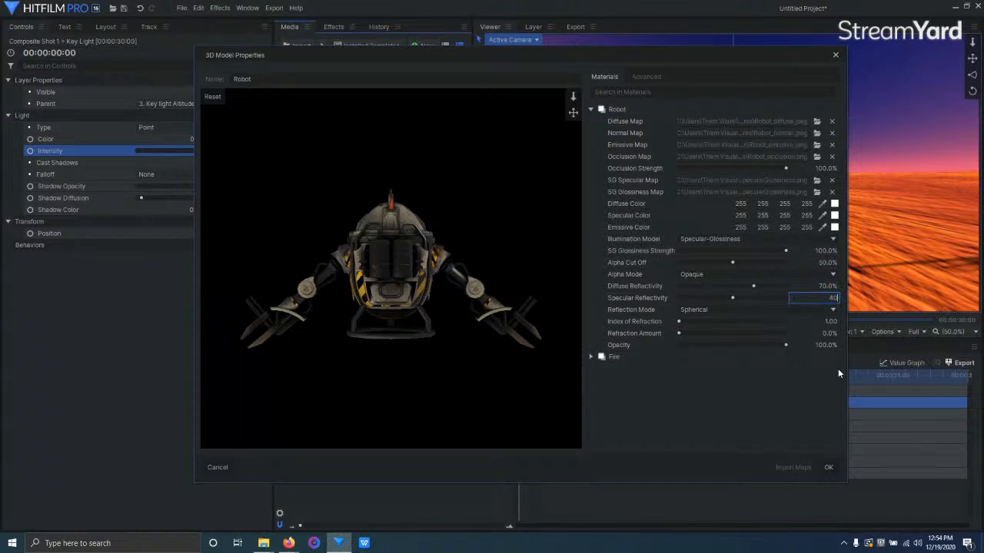
click(827, 467)
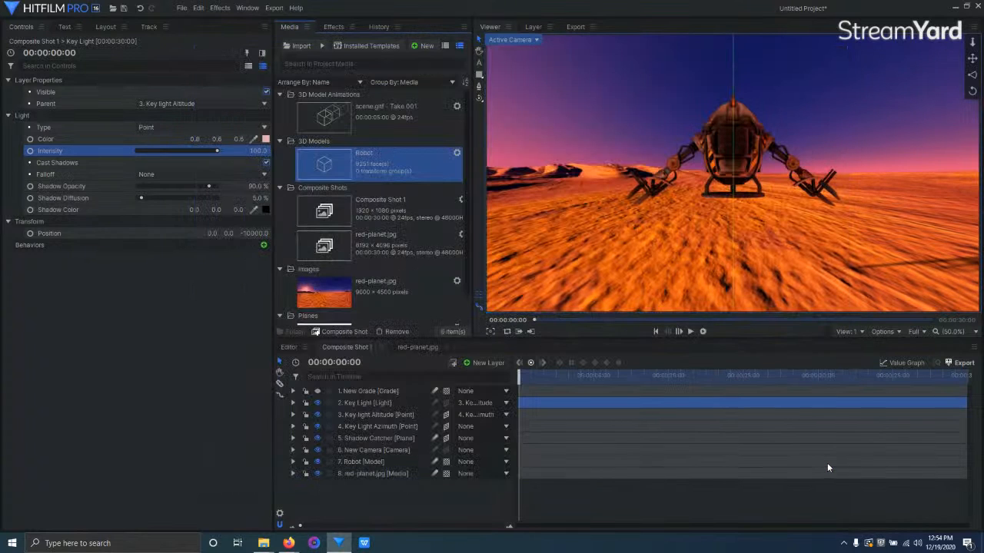
Change the Key Light's color to the near-white tint #fff1ef, with saturation 16 and value 255
click(369, 405)
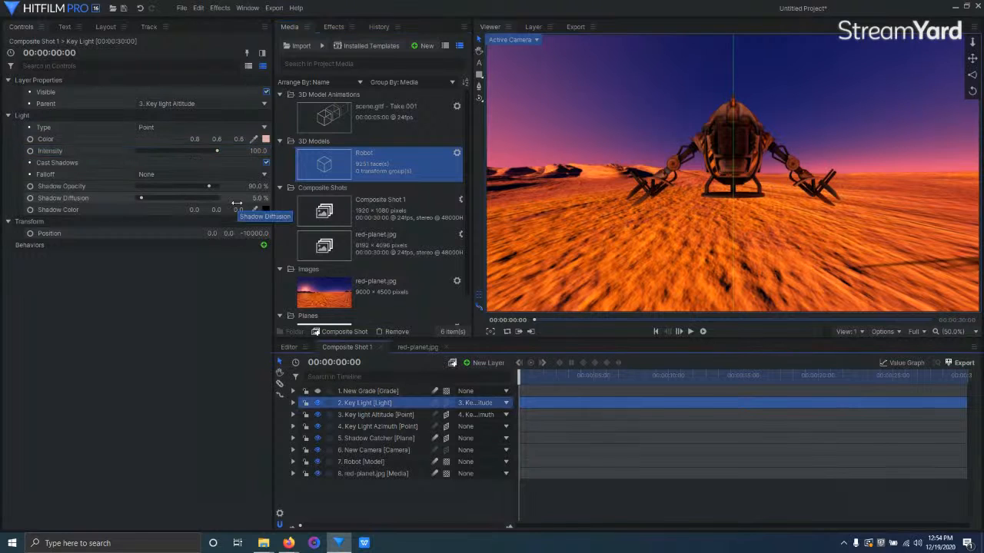
click(261, 151)
click(265, 140)
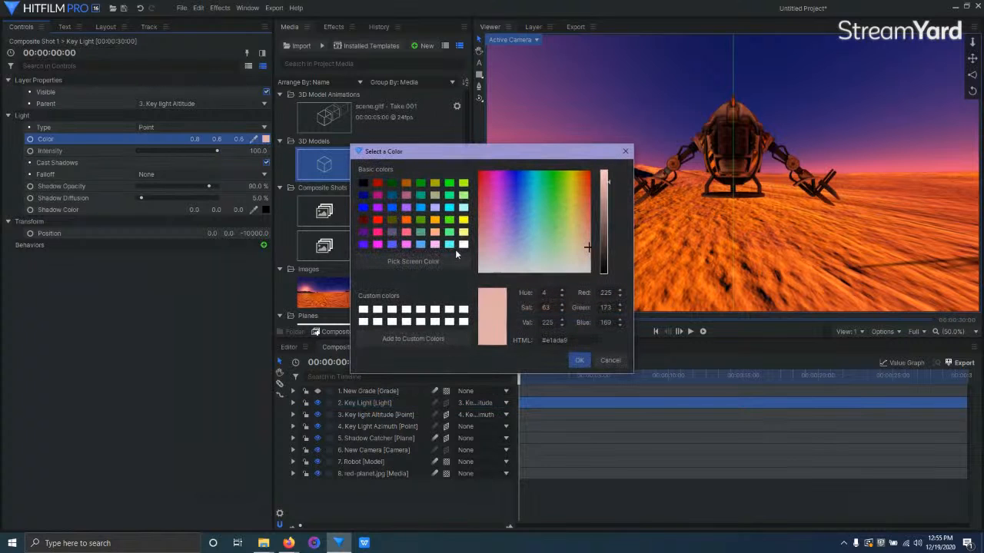
drag(552, 308, 496, 298)
text(32)
click(579, 361)
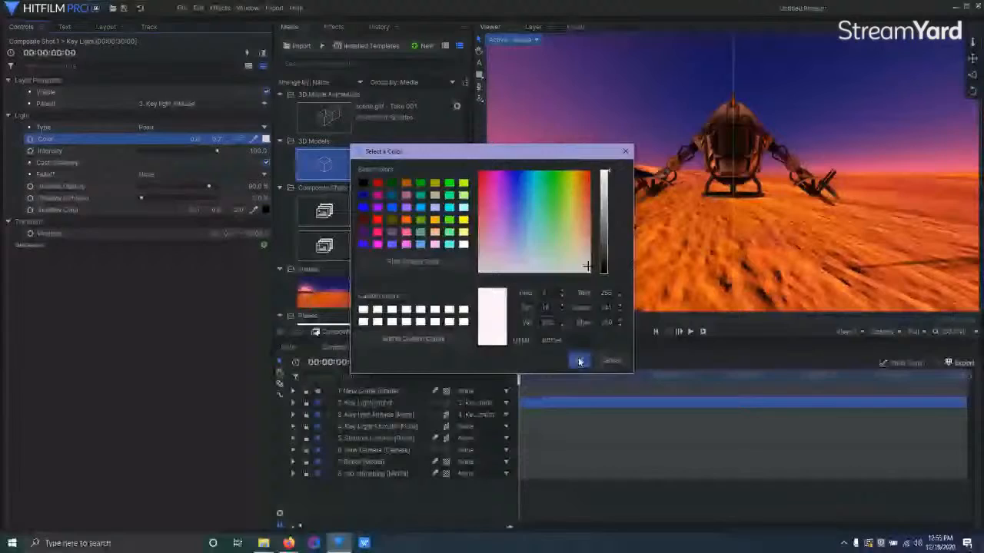
click(580, 361)
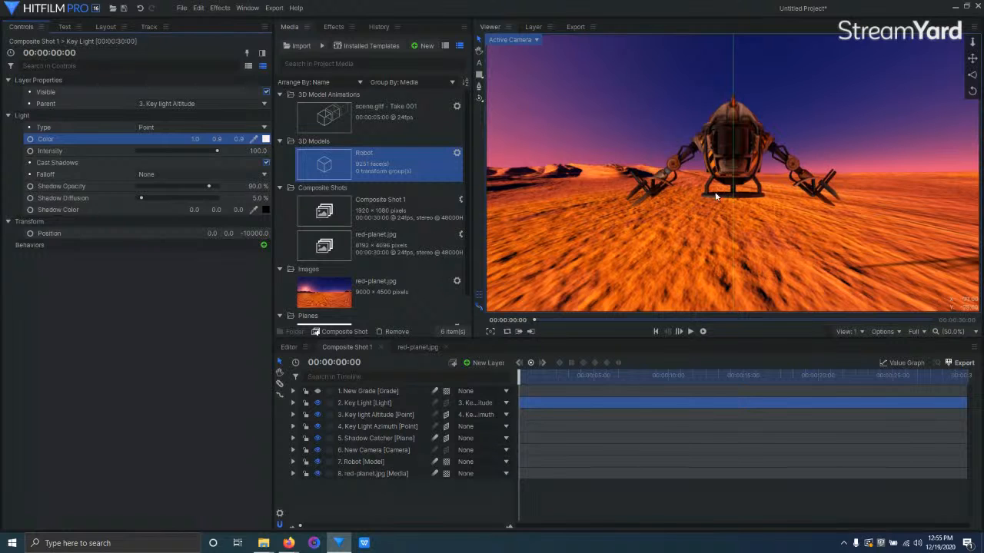
click(266, 140)
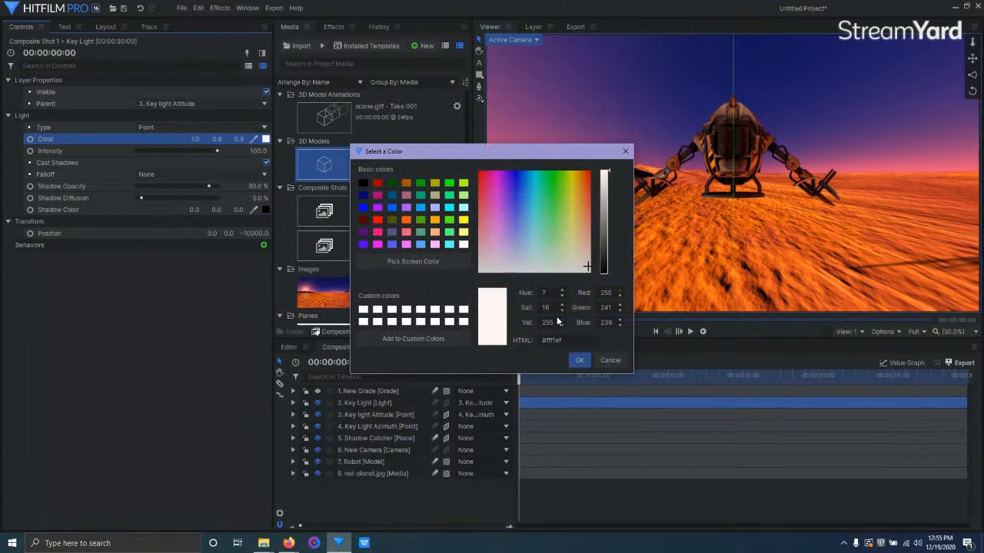
click(601, 361)
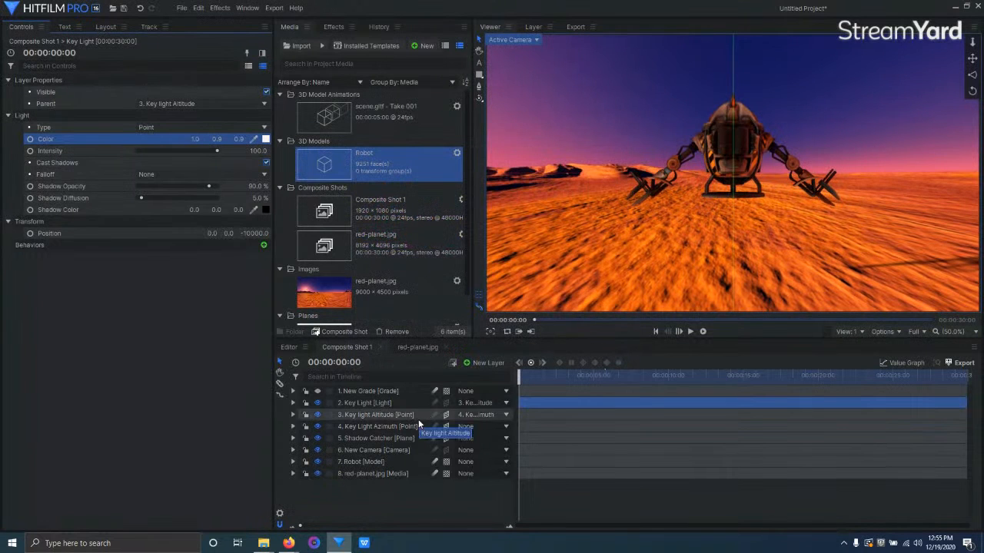
Create a new grade layer and place it between the Robot model and the red-planet.jpg layer
click(468, 362)
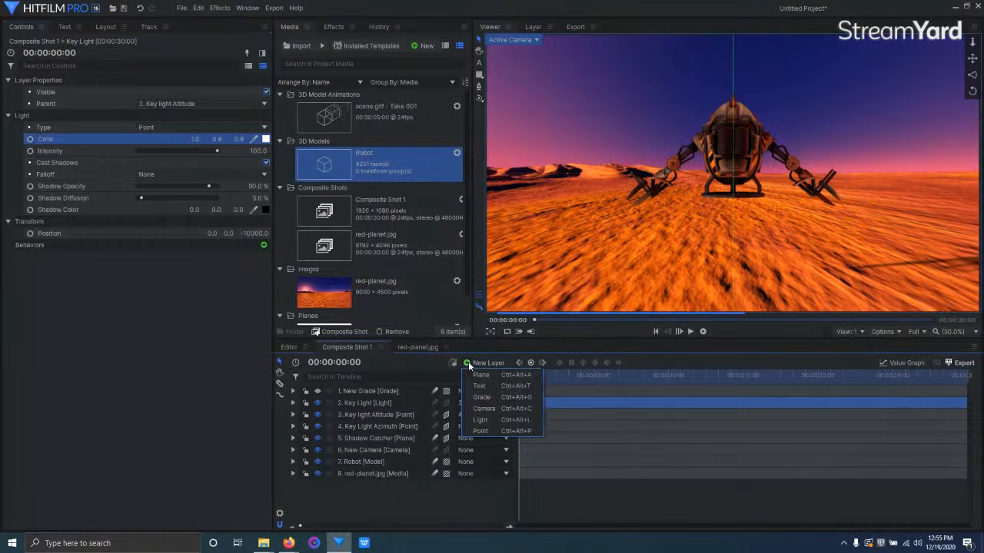
click(480, 397)
drag(354, 389, 385, 470)
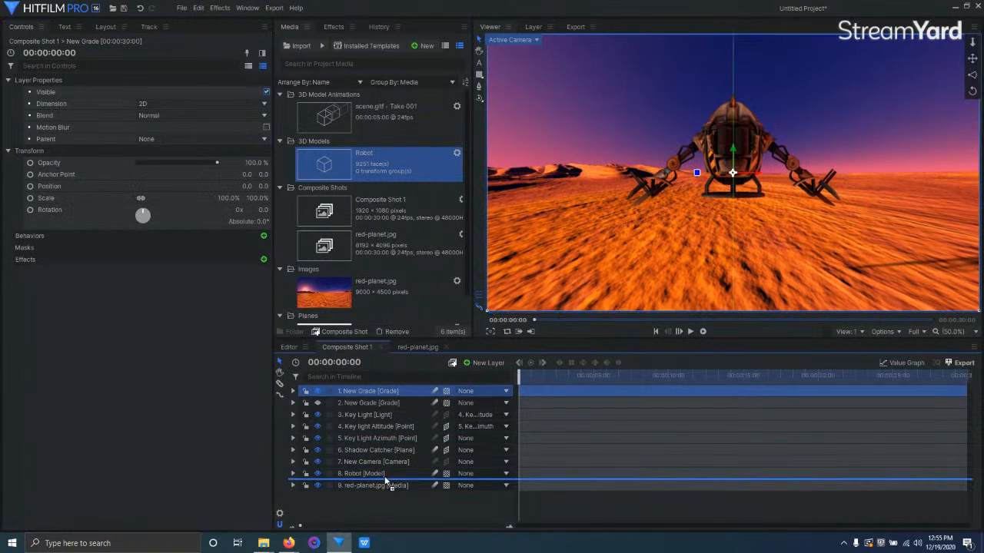
Rename the hidden grade layer above the Key Light as "Light Flarwe"
click(366, 388)
double_click(366, 388)
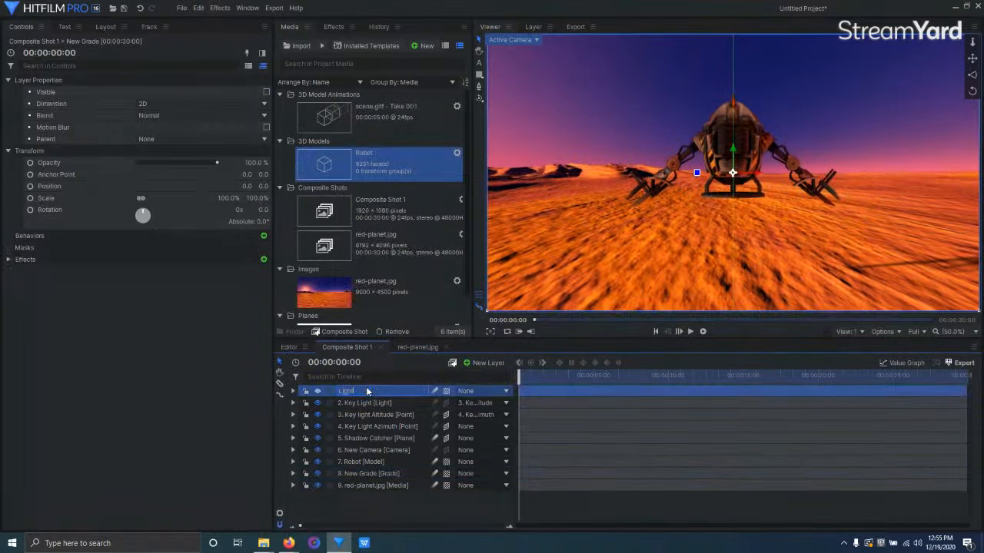
text(Light Flarwe)
key(Return)
Rename the grade layer beneath the Robot model as "BG Flatten"
click(375, 475)
double_click(375, 475)
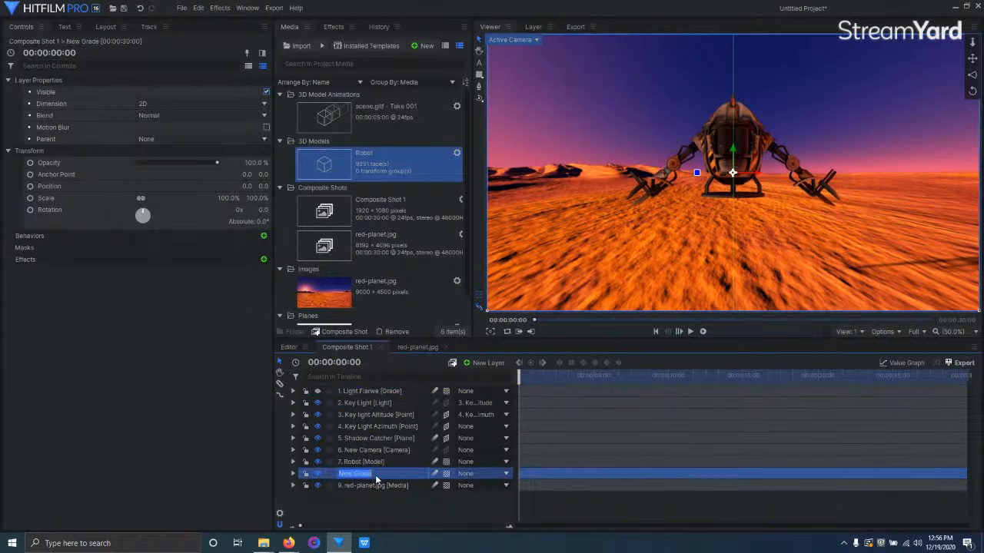
text(BG Flatten)
key(Return)
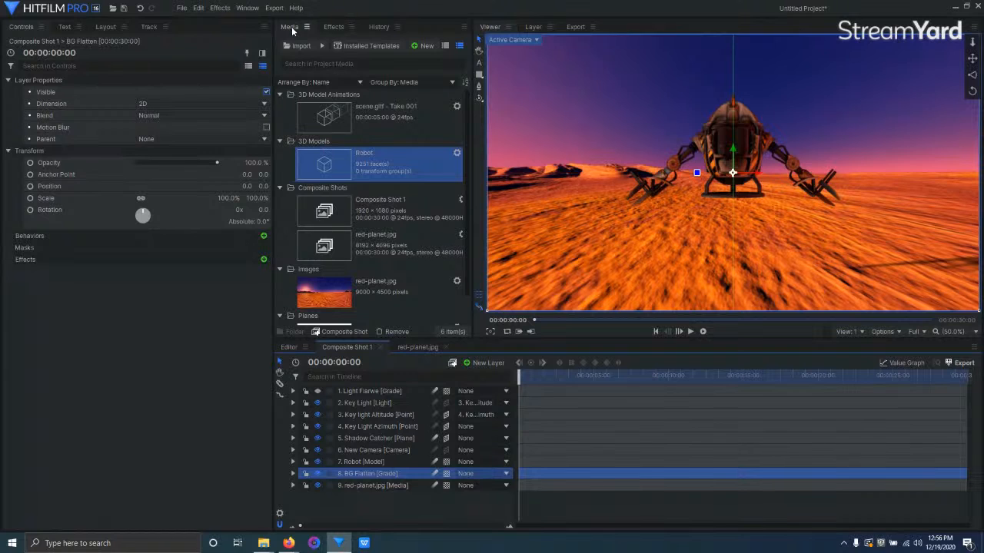
Search the effects for "light wrap" and apply the Light Wrap effect to the Robot layer
click(333, 27)
click(331, 44)
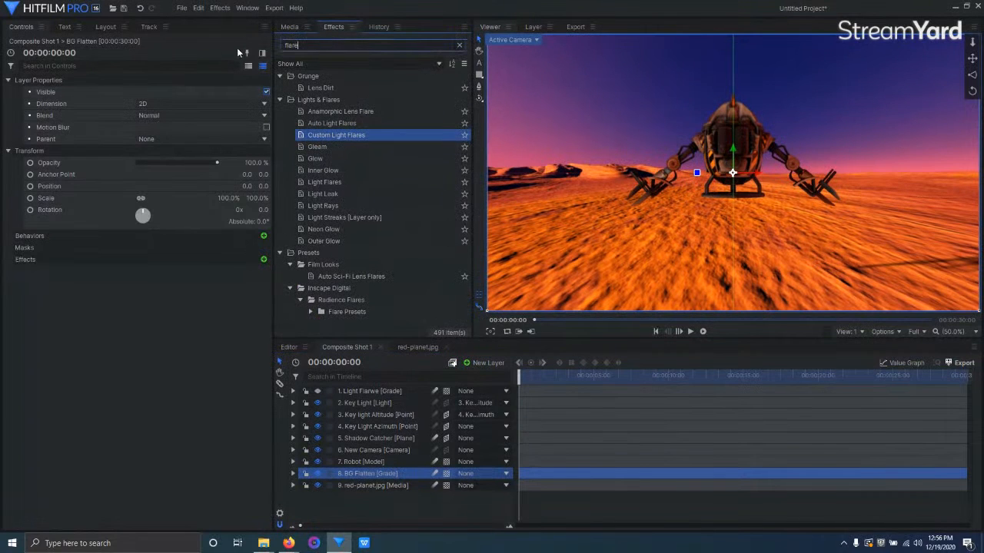
key(BackSpace)
key(BackSpace)
key(BackSpace)
key(BackSpace)
key(BackSpace)
text(light wrap)
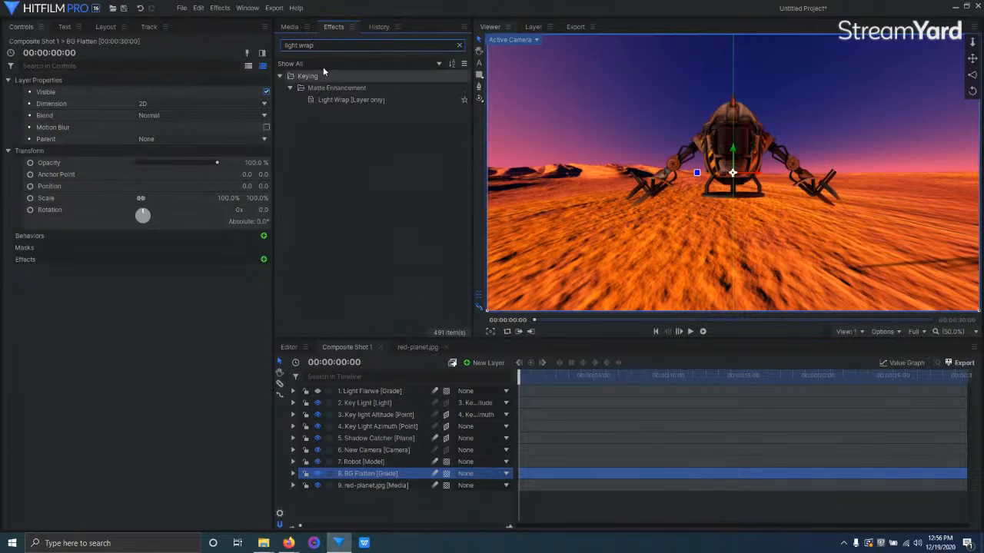
click(355, 101)
drag(355, 101, 372, 460)
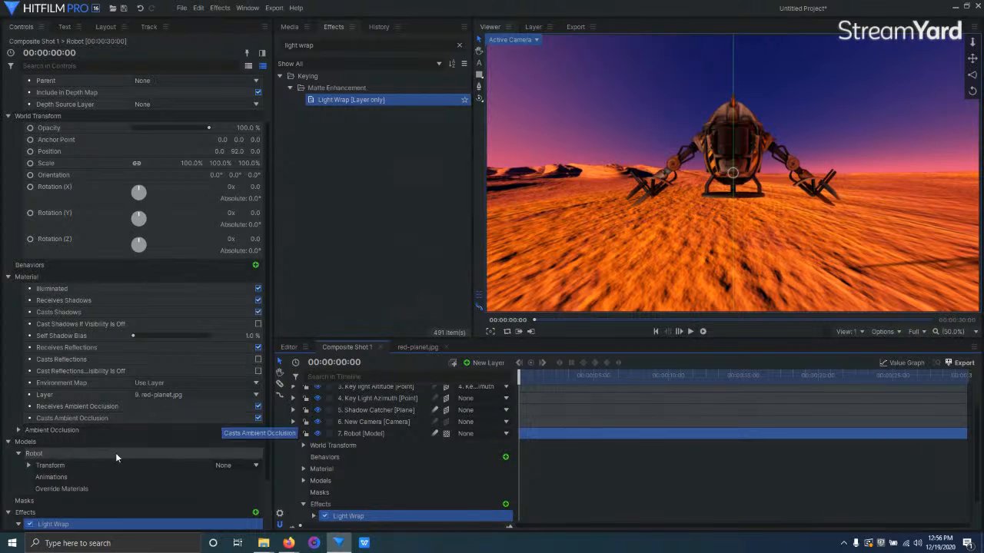
Use the BG Flatten layer as the source layer of the Robot's Light Wrap effect
scroll(139, 440, down, 2)
click(172, 491)
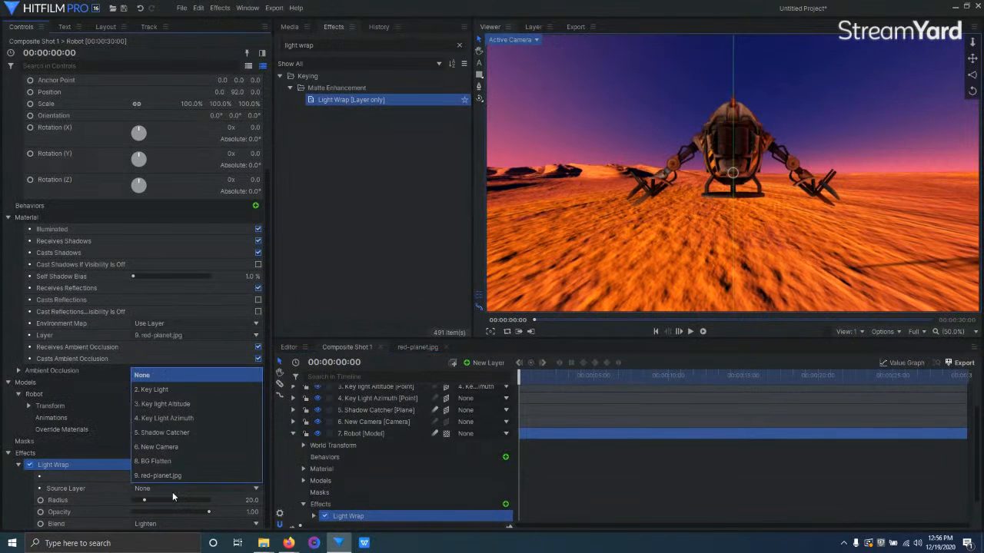
click(174, 462)
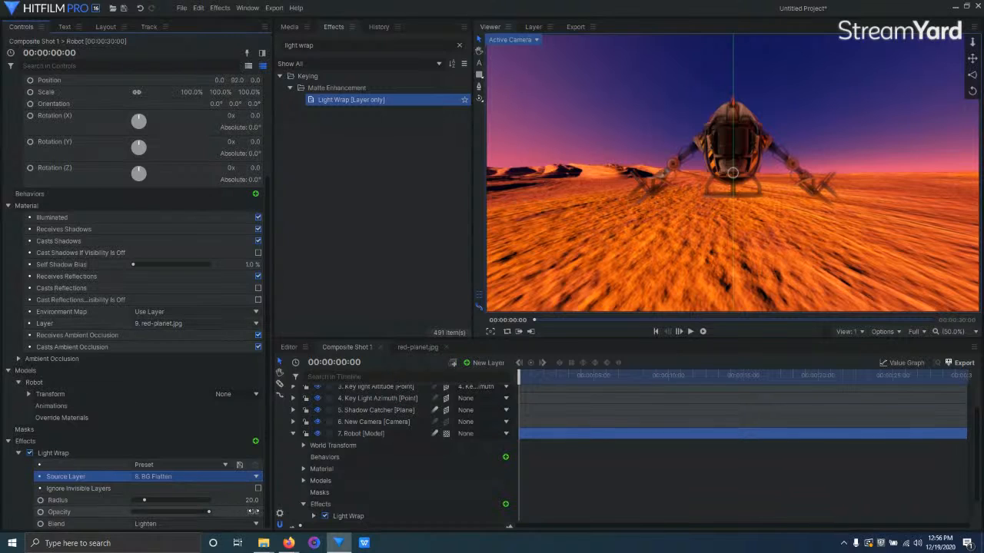
Set the Robot's Light Wrap opacity to 0.5 and its radius to 10
click(252, 511)
text(.5)
key(Return)
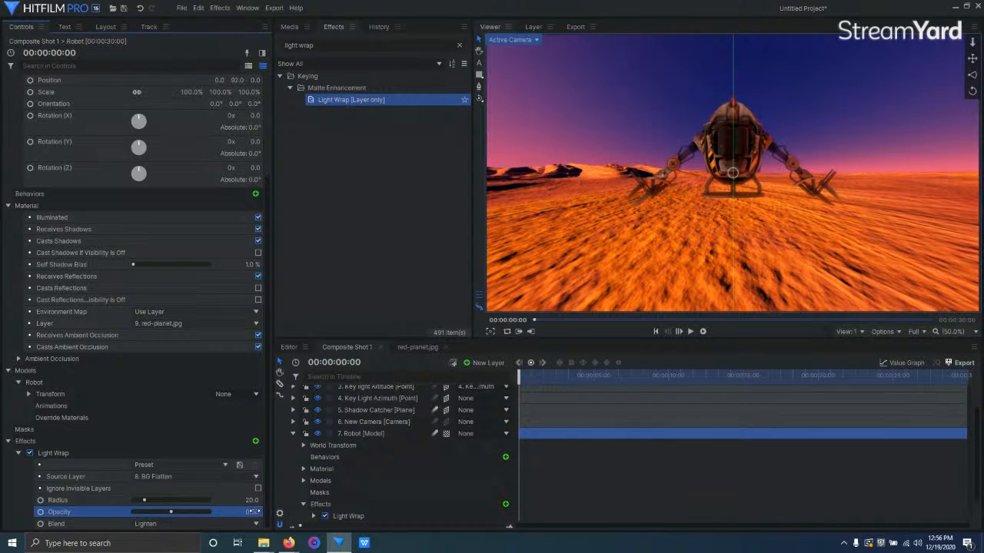
click(254, 500)
text(10)
key(Return)
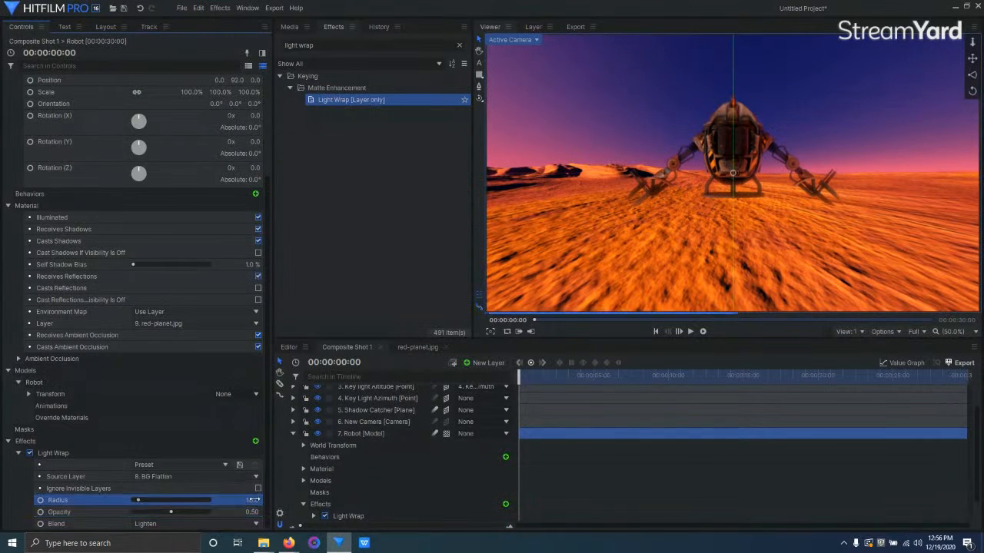
Try scaling the Robot layer to 150% and to 200%, and collapse its Models group and timeline properties
click(361, 434)
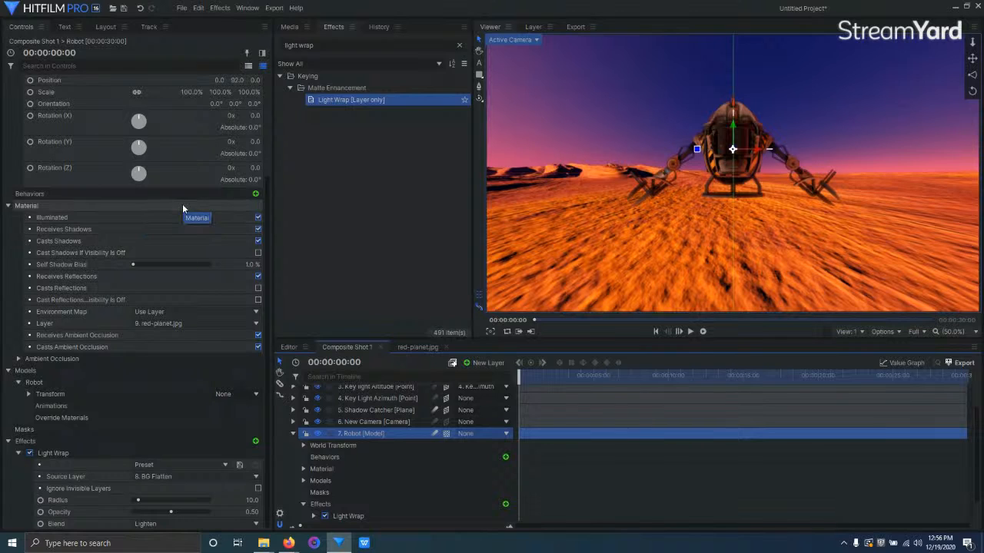
click(193, 91)
text(1)
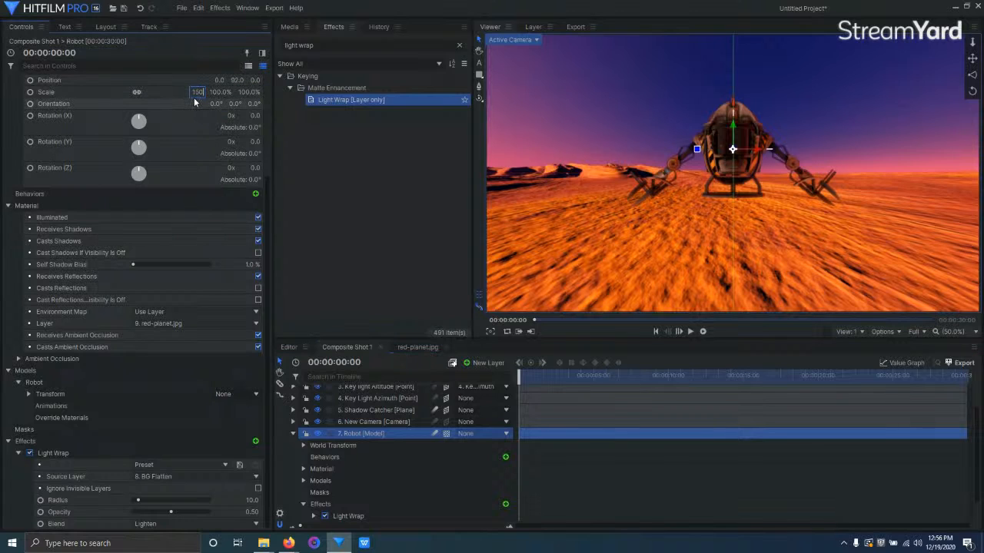
text(50)
key(Return)
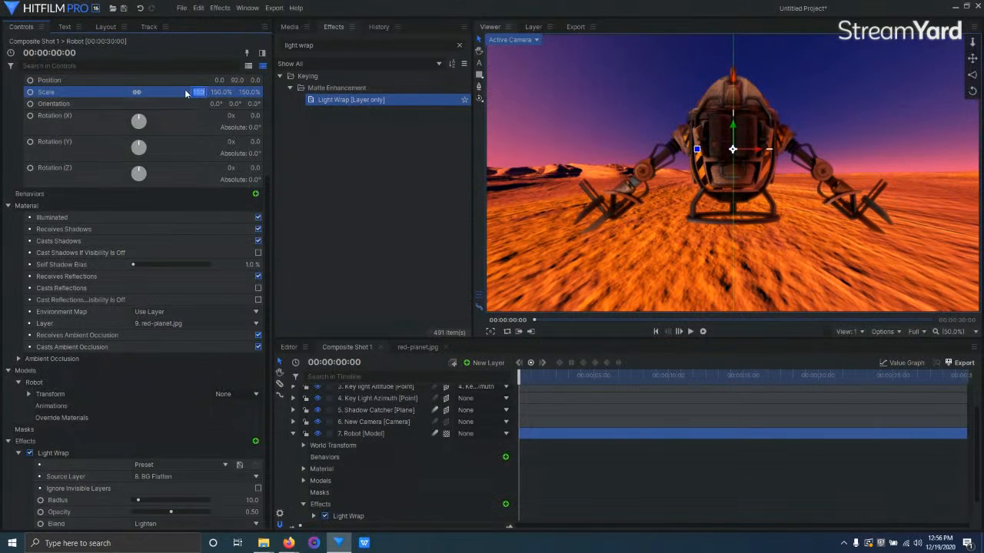
text(200)
key(Return)
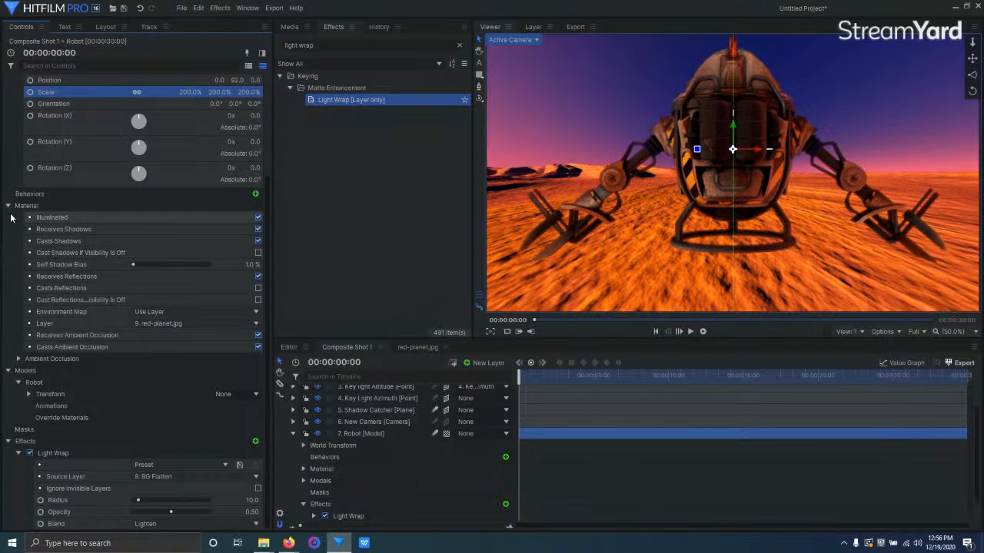
click(7, 372)
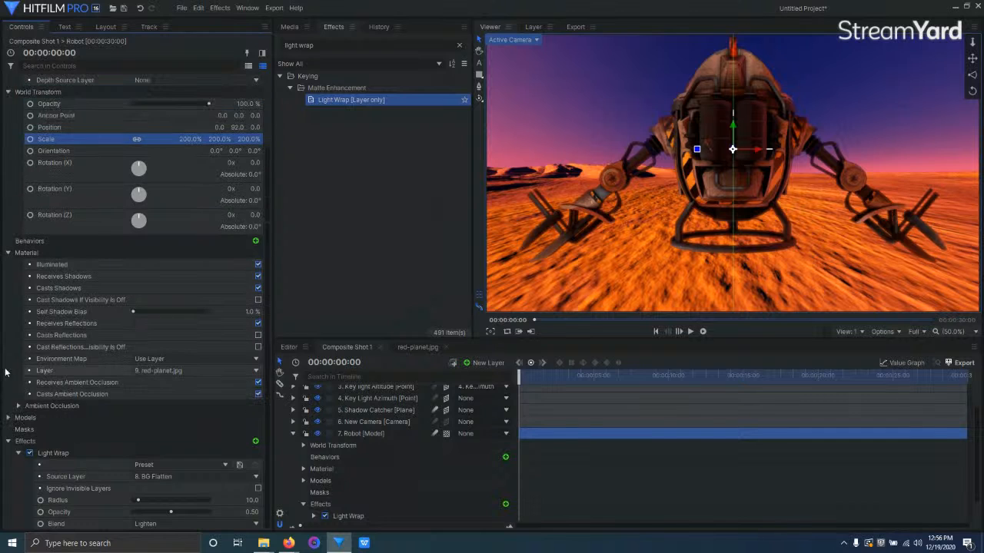
click(293, 434)
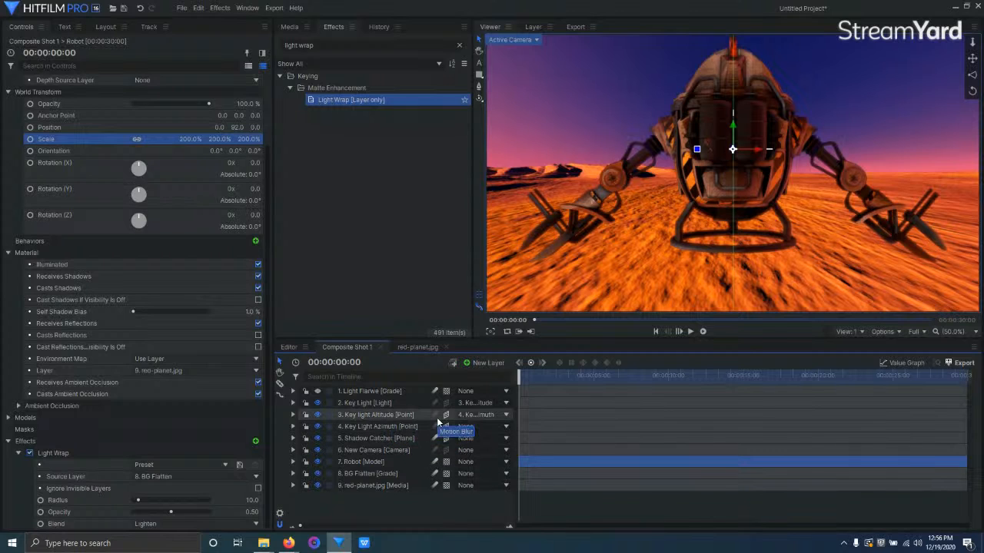
Try to add the scene.gltf - Take 001 animation to the Robot model's Animations in the layer controls
click(287, 28)
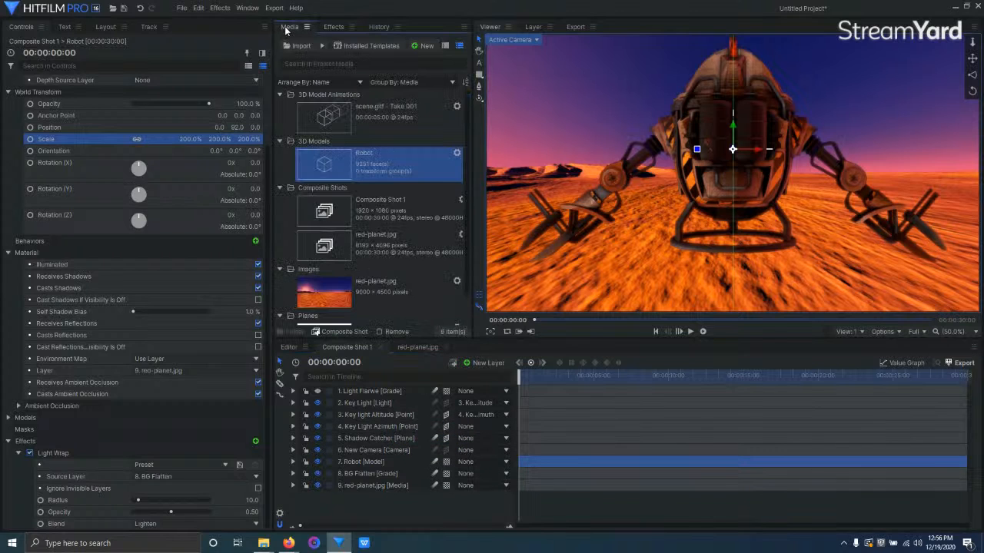
click(372, 462)
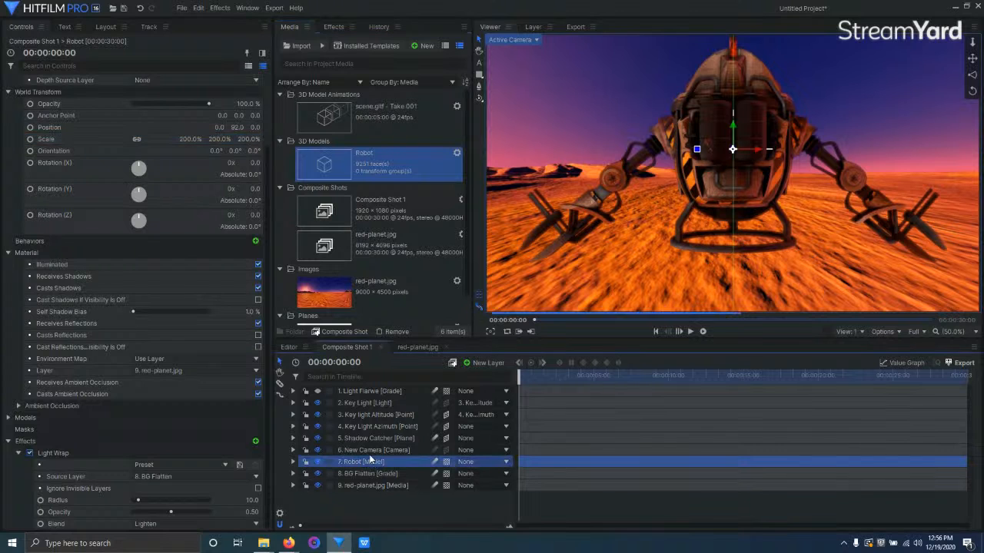
click(22, 418)
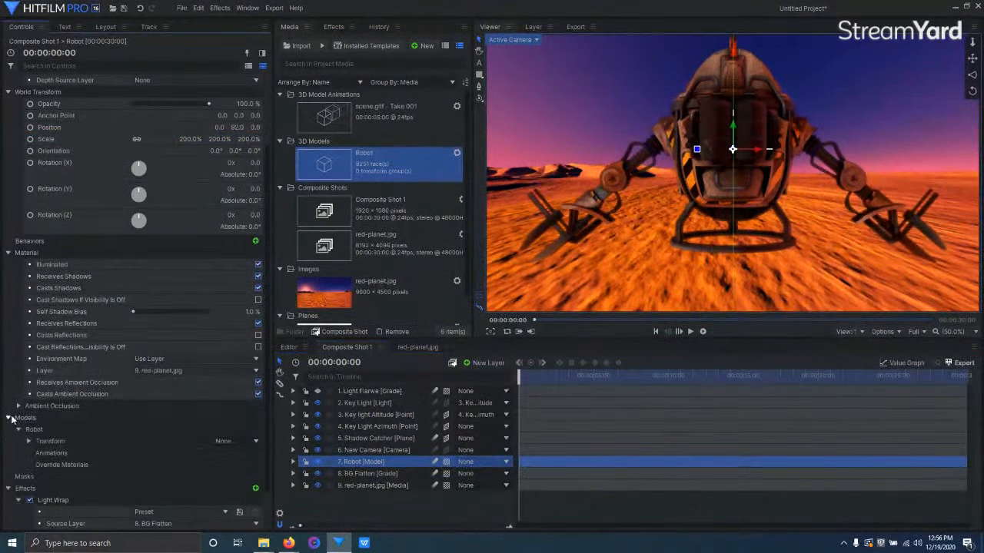
click(374, 114)
drag(373, 114, 54, 448)
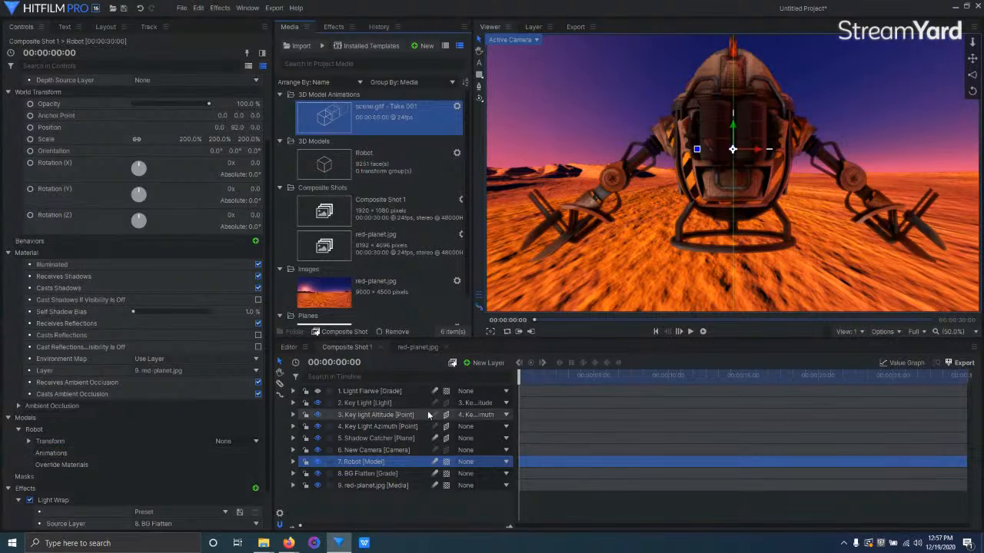
Add the scene.gltf - Take 001 animation to the Robot model's Animations in the timeline
click(293, 462)
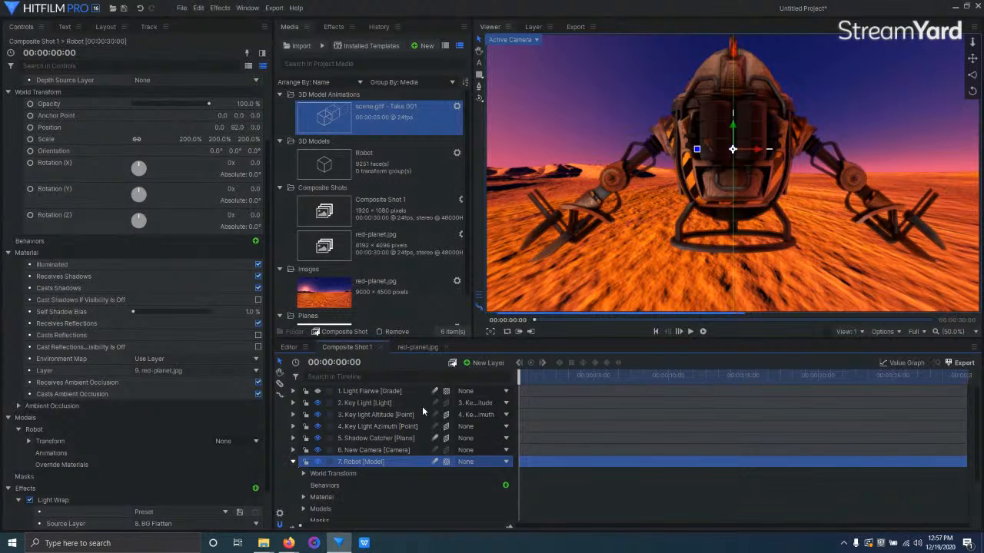
scroll(369, 442, down, 3)
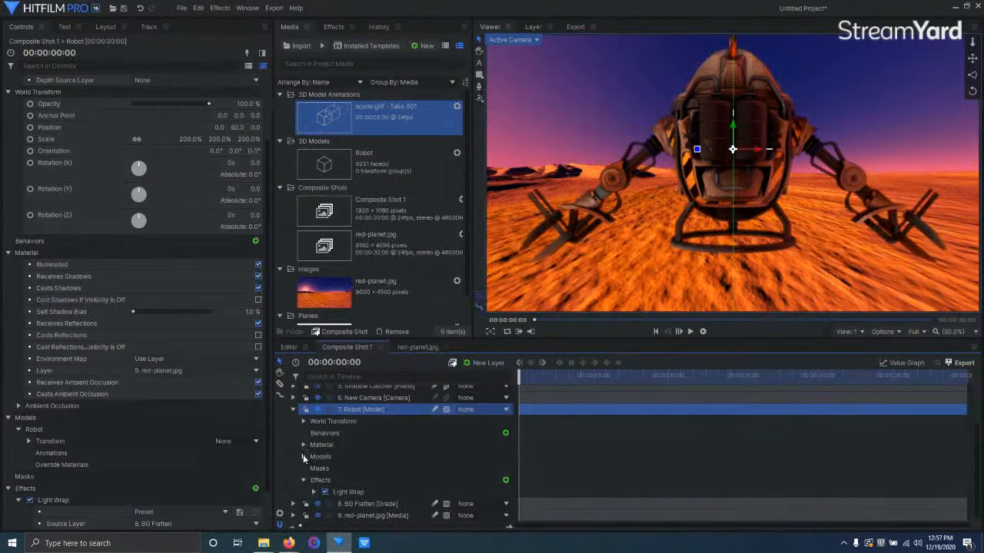
click(304, 457)
click(314, 468)
drag(365, 118, 344, 491)
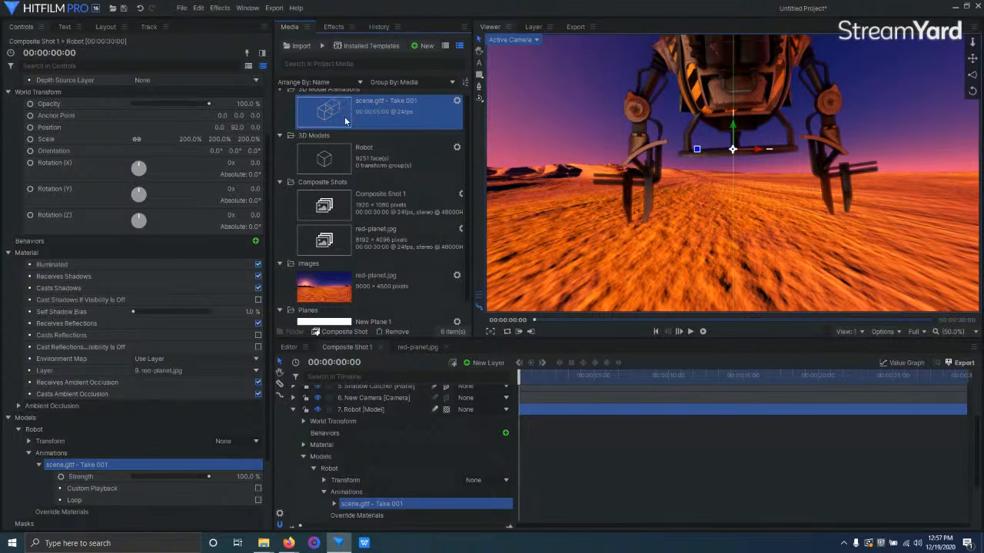
Set the scale of the animated Robot layer to 150%
click(192, 139)
text(150)
key(Return)
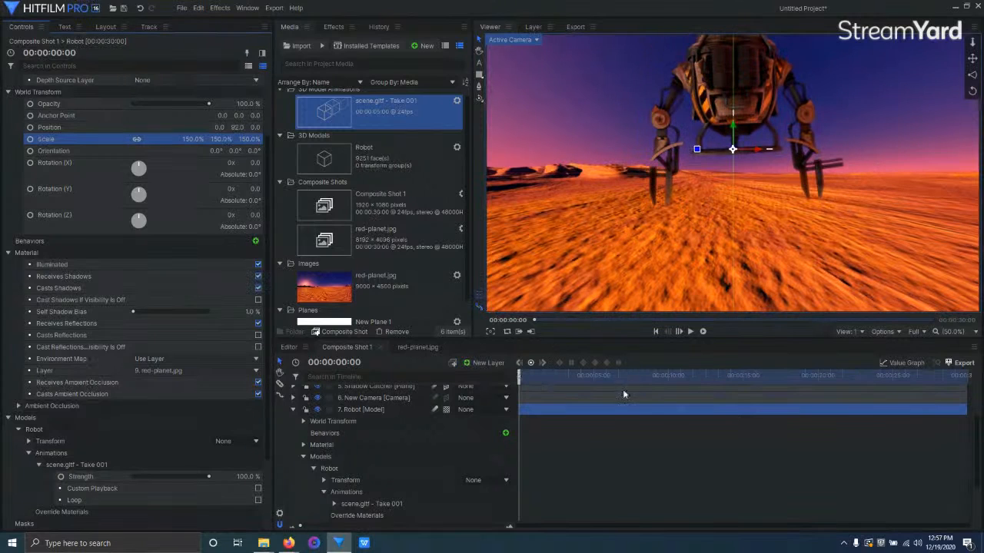
Lower the viewer's paused resolution
click(914, 331)
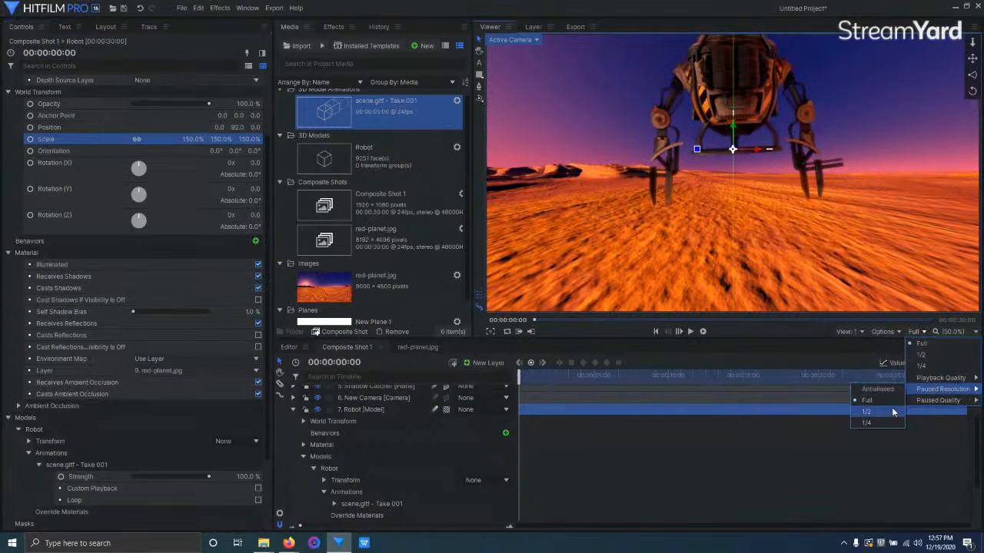
mouse_move(926, 403)
click(881, 423)
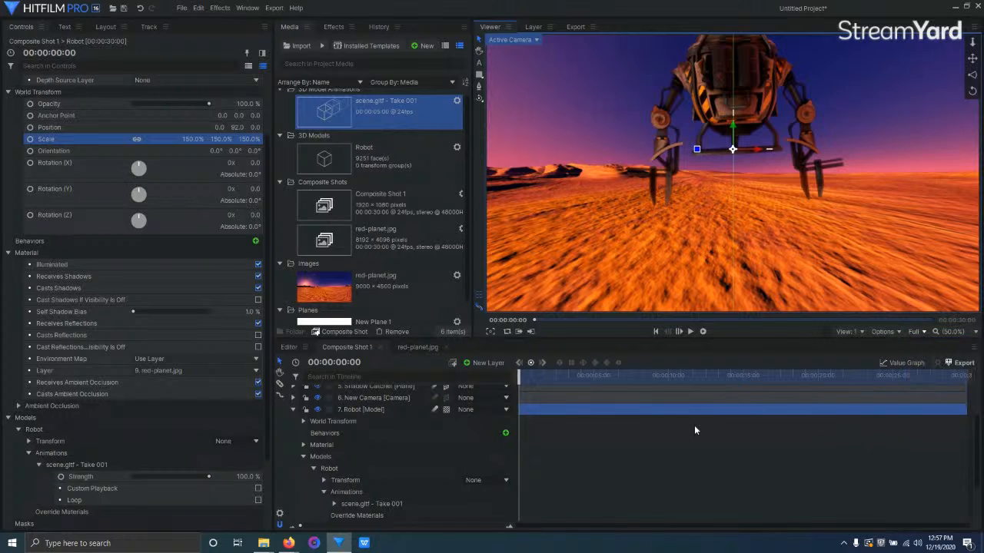
Scrub the timeline to 00:00:24:22 and lower the Robot model to a Y position of about -78
drag(545, 382, 749, 366)
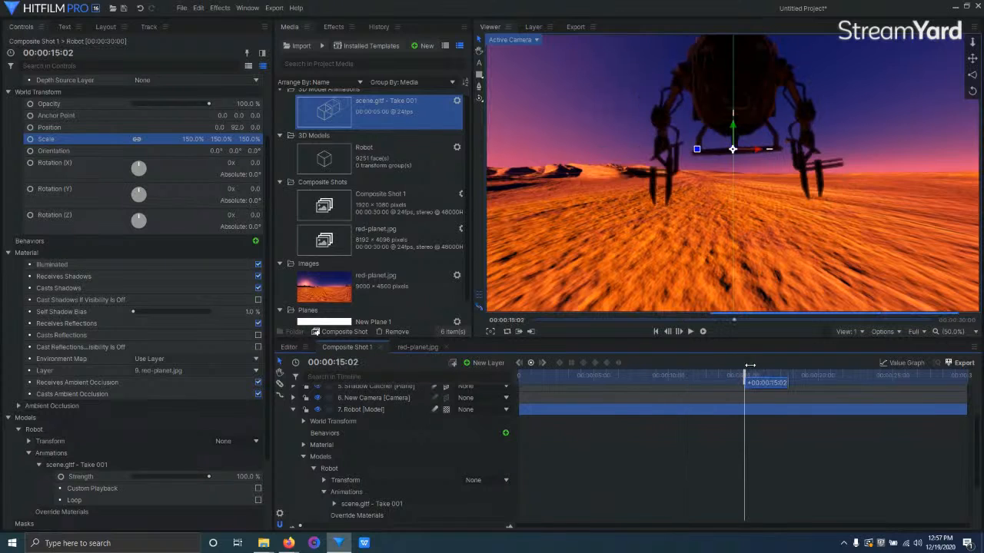
drag(816, 361, 889, 361)
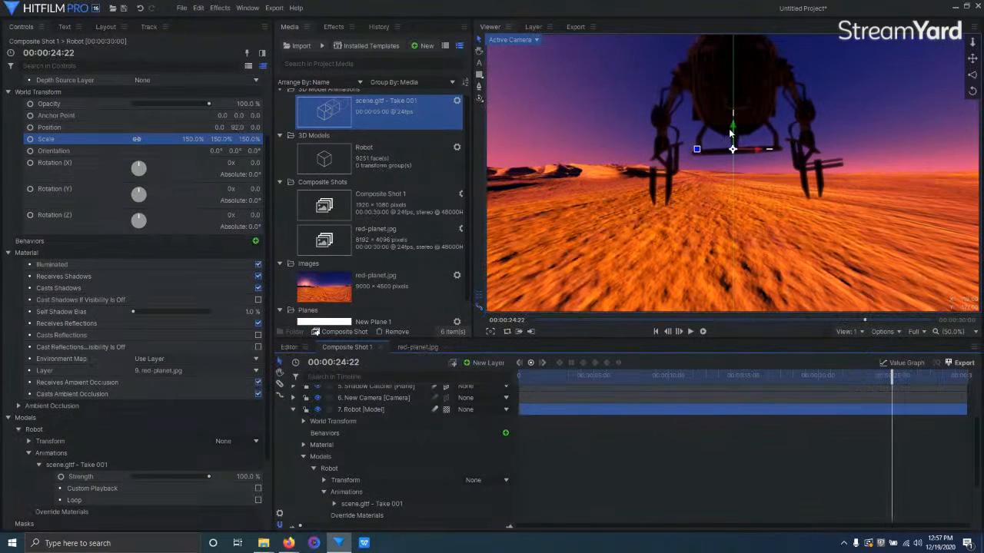
drag(735, 139, 742, 174)
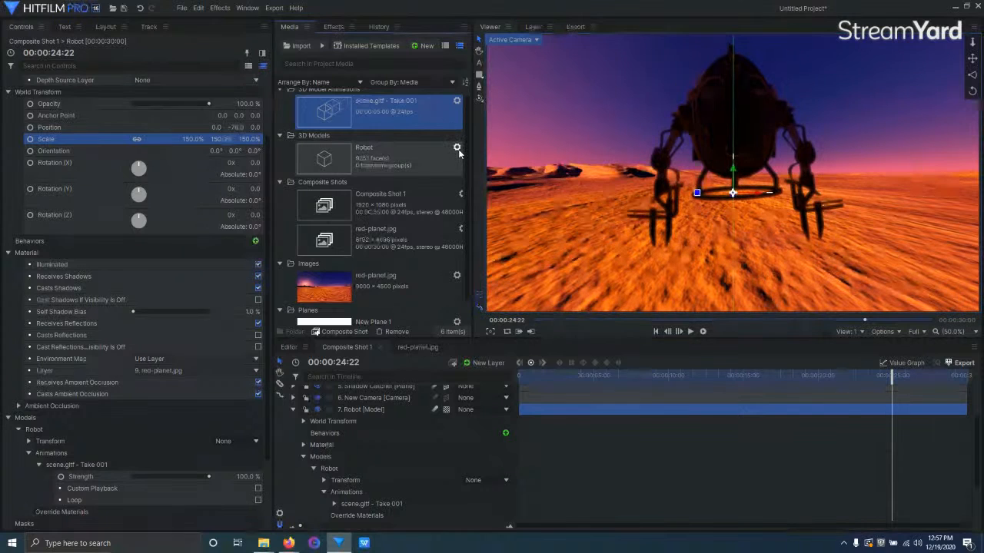
Try setting the Fire material's opacity to 0% in the Robot model's properties
click(458, 149)
click(685, 356)
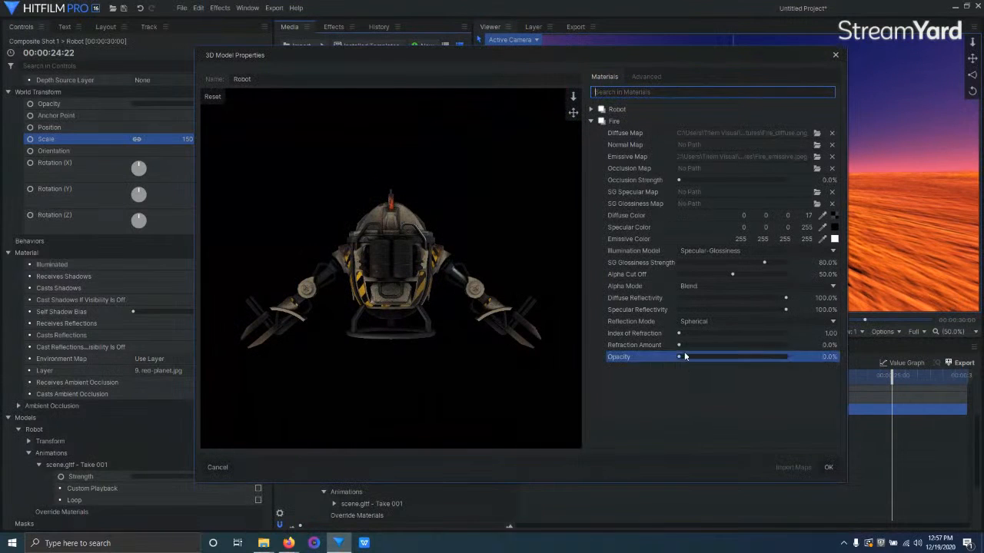
click(828, 469)
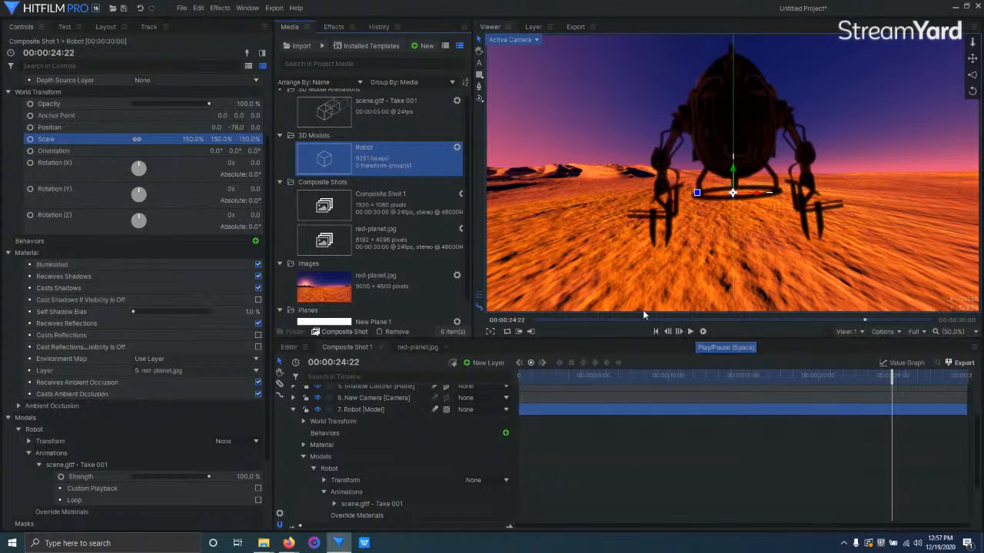
Examine the Fire material's settings and orbit around the model in the Robot's 3D model properties
click(456, 148)
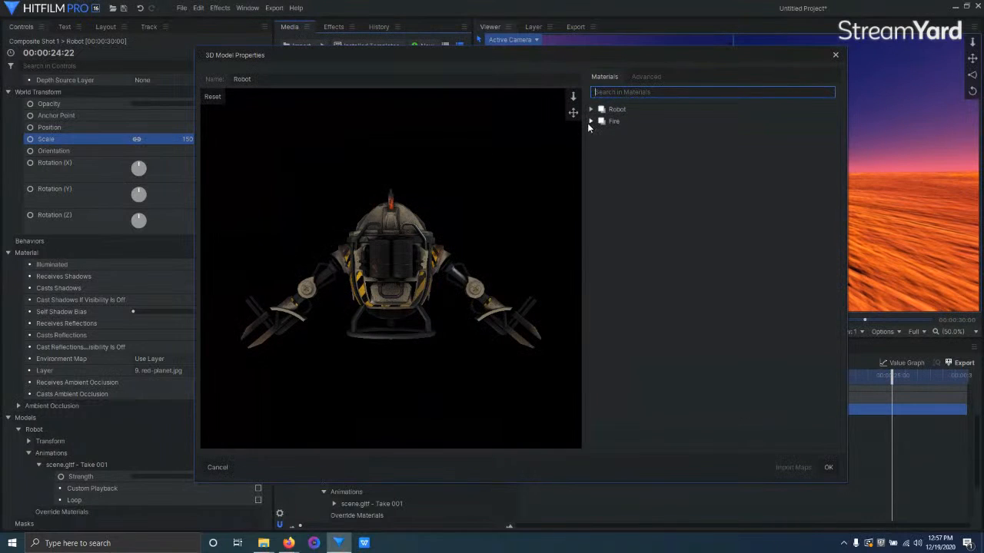
click(590, 121)
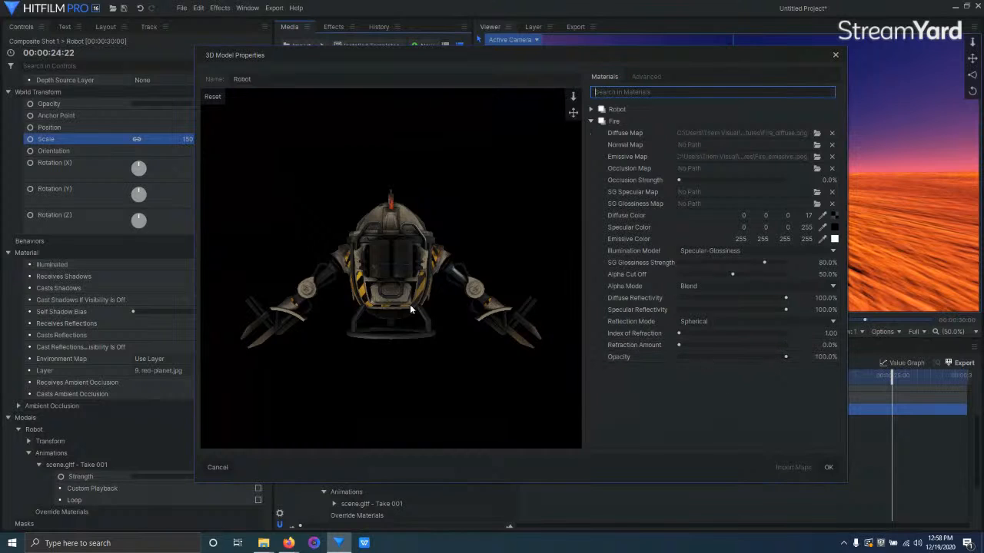
drag(430, 267, 389, 312)
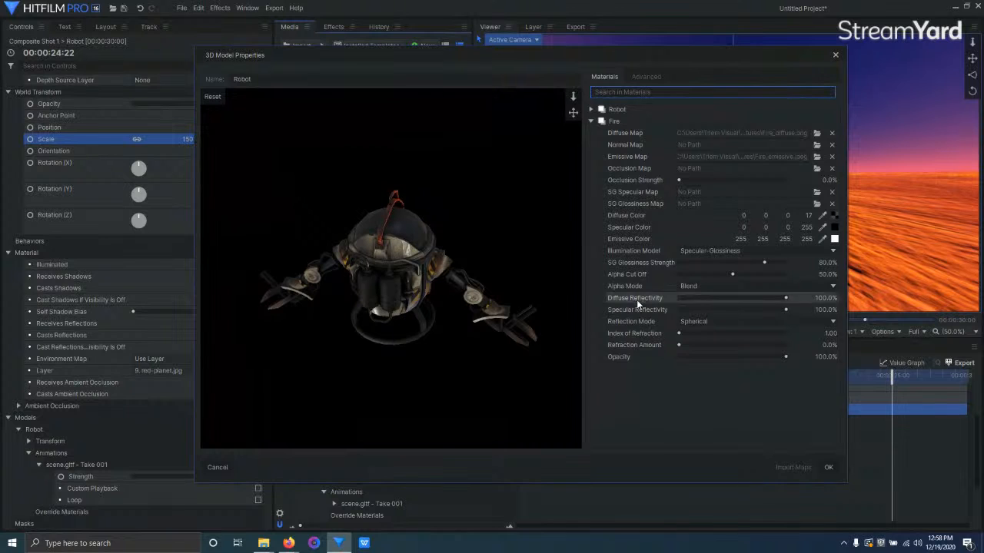
click(615, 122)
drag(401, 291, 405, 329)
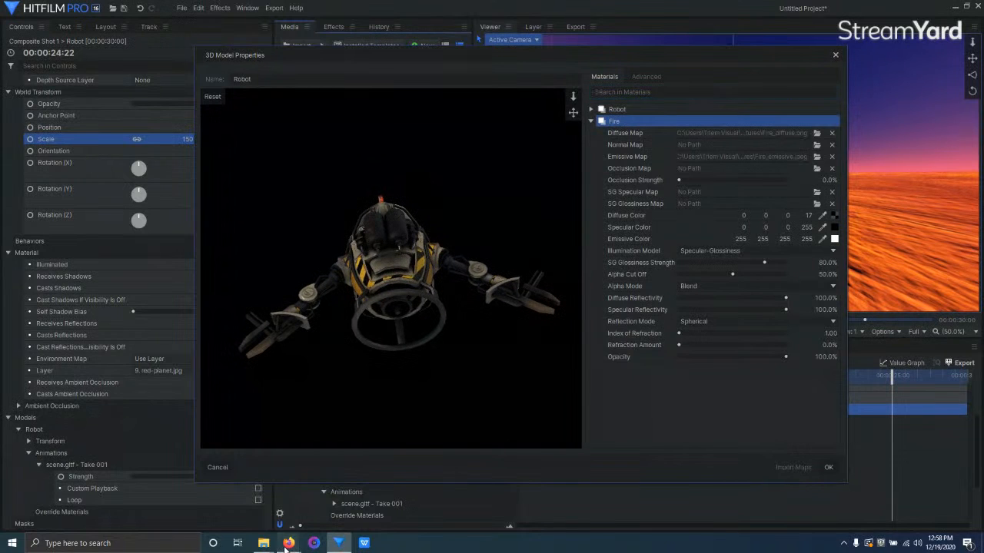
Switch to Sketchfab in Firefox, compare the Mech Drone's Static Pose with Take 001, and return to HitFilm, closing the Robot's model properties
mouse_move(288, 541)
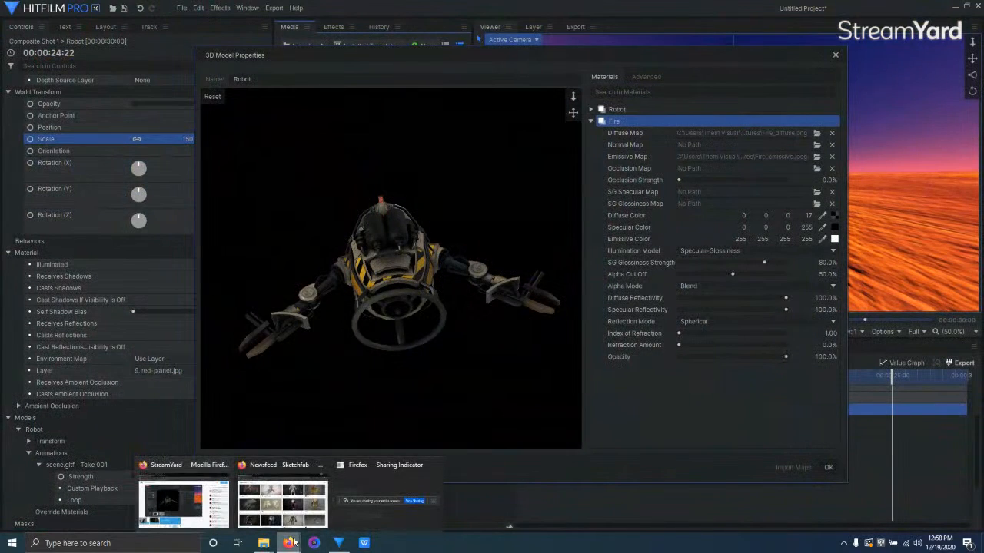
click(282, 501)
scroll(675, 229, up, 1)
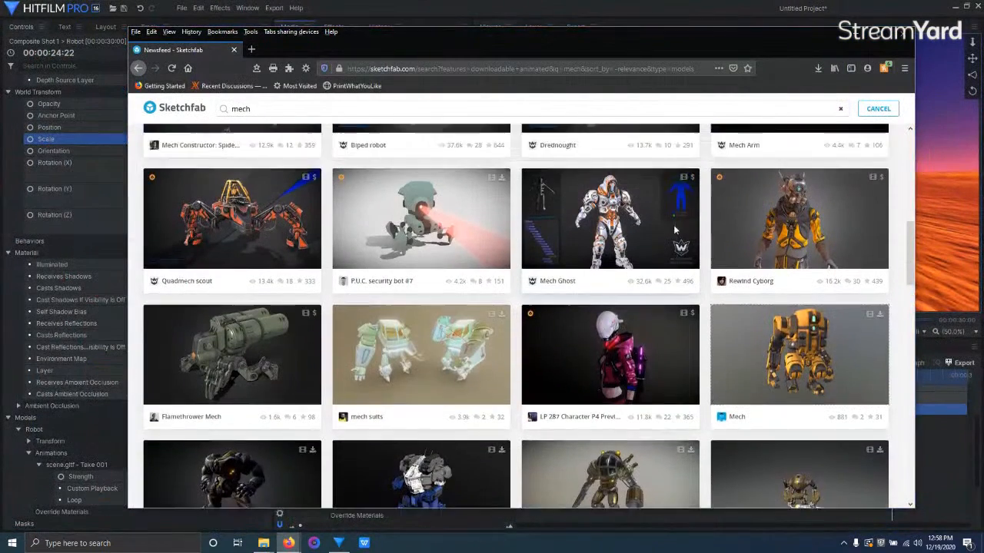
scroll(675, 229, up, 5)
click(625, 278)
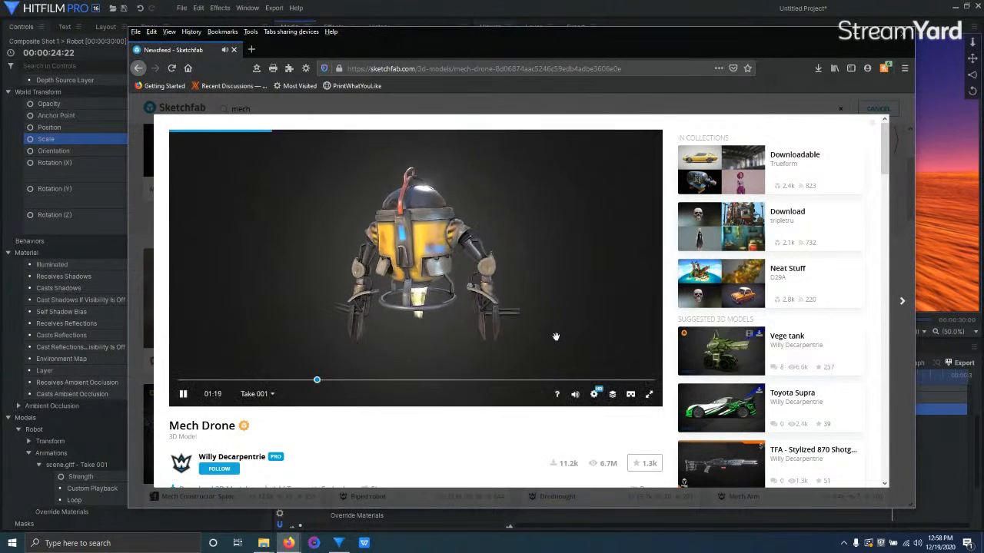
click(258, 395)
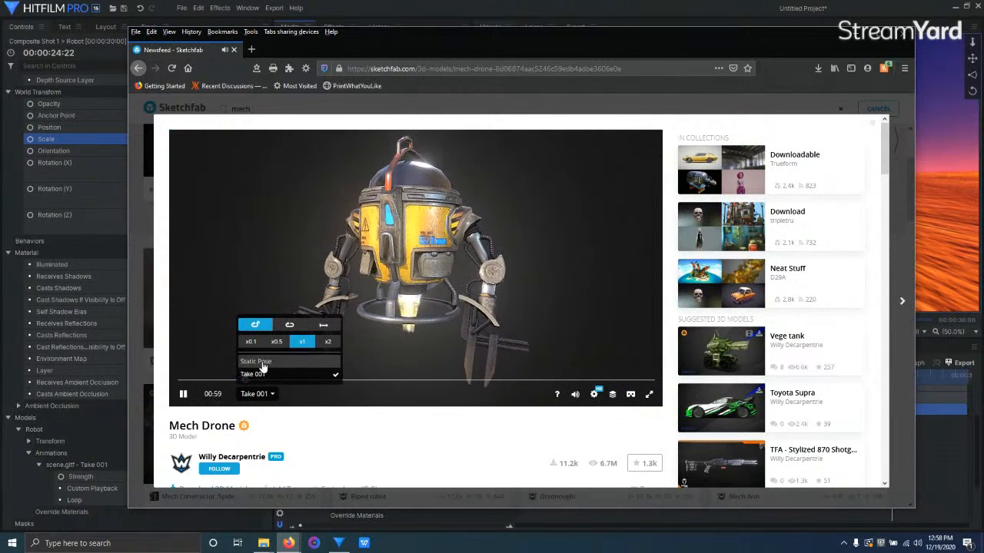
click(261, 362)
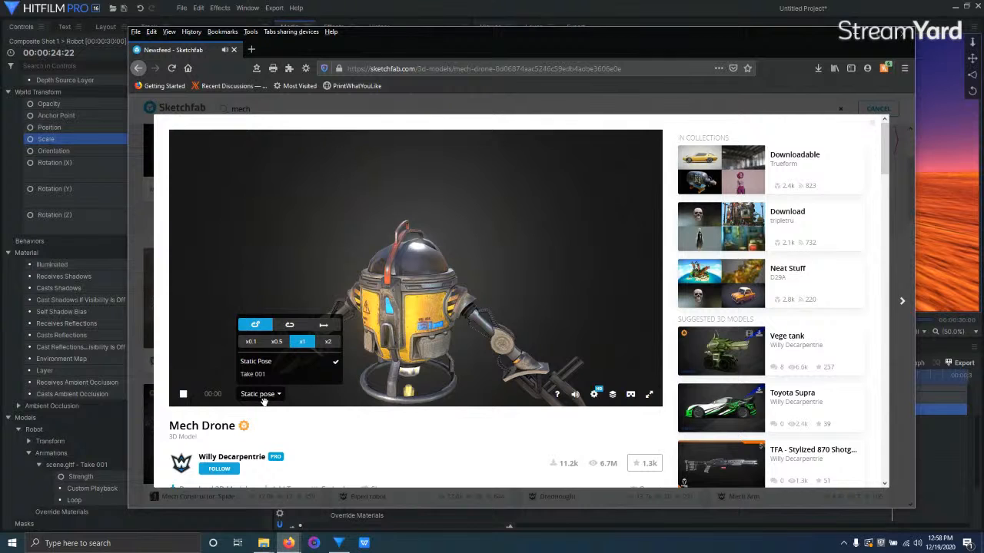
mouse_move(422, 331)
mouse_down()
mouse_move(444, 197)
mouse_move(426, 327)
mouse_up()
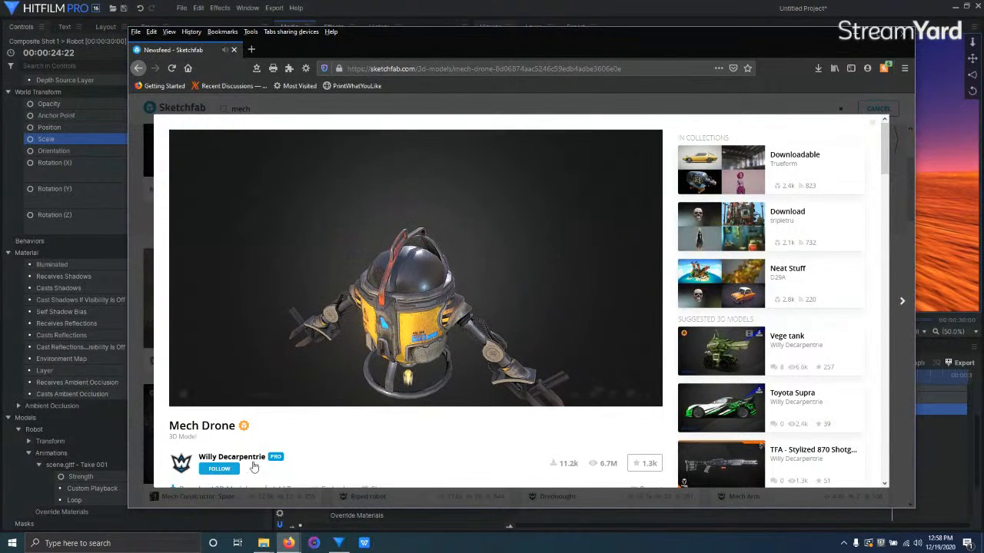
click(268, 396)
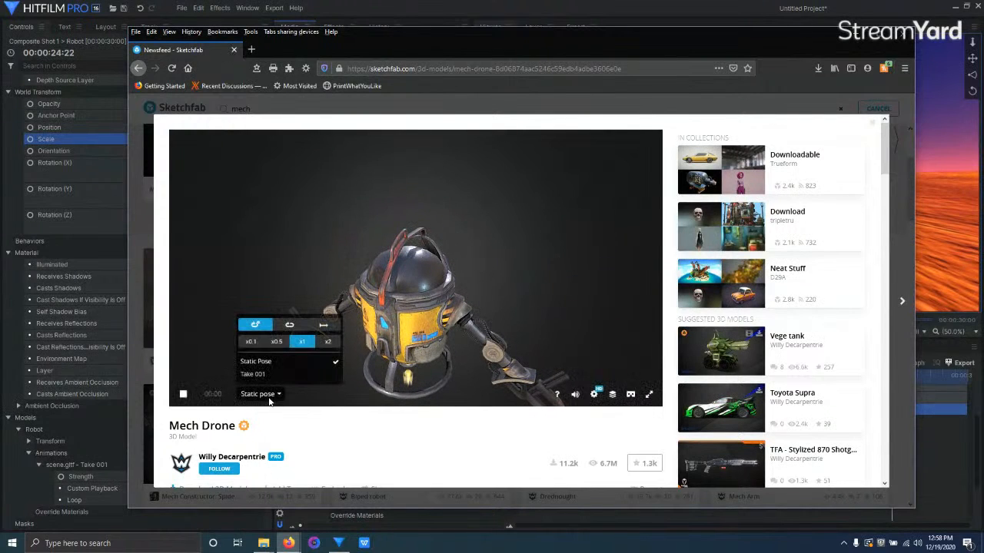
click(261, 375)
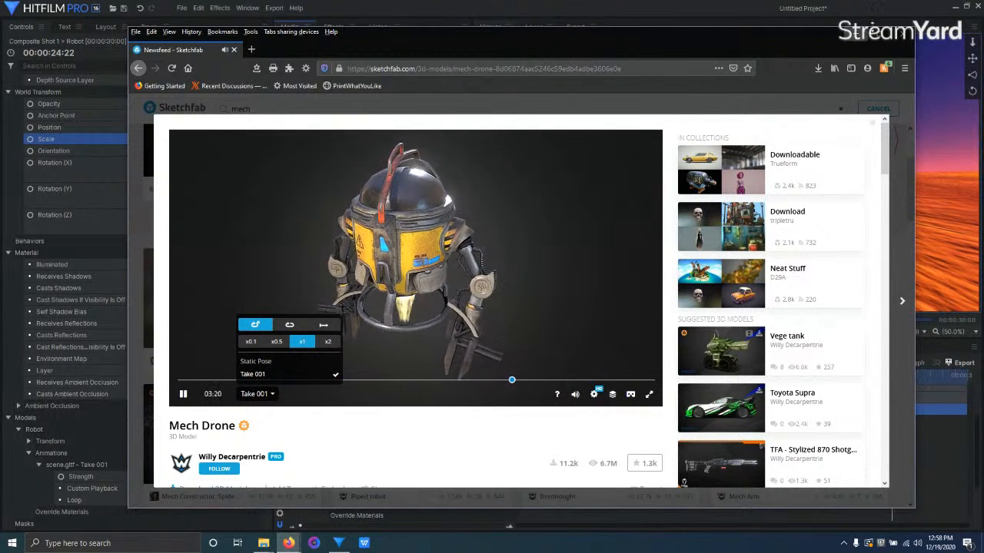
click(904, 34)
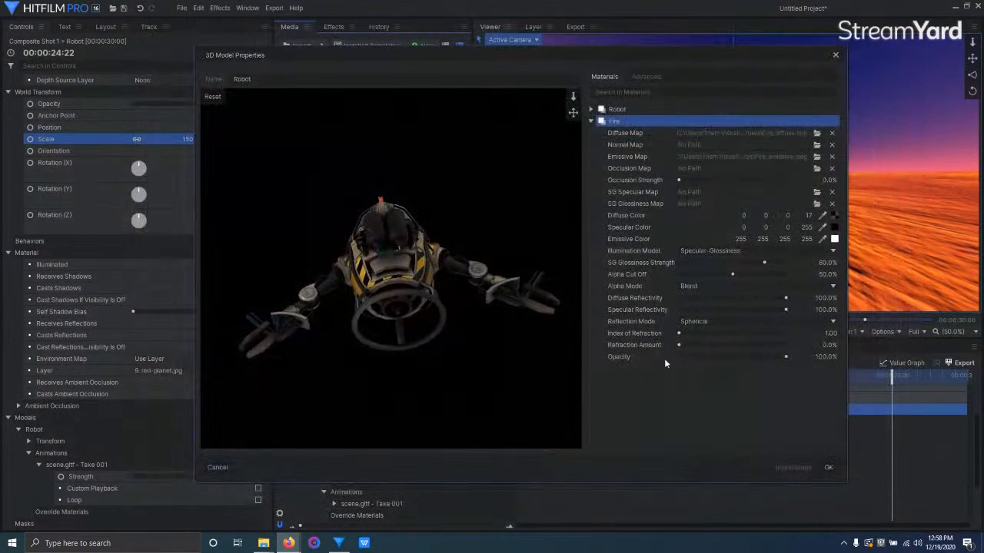
click(827, 468)
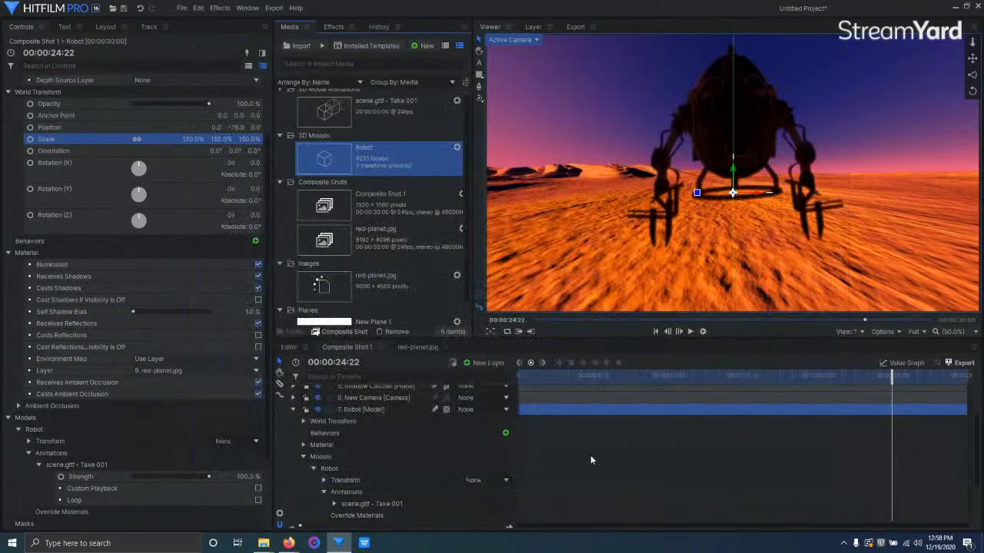
Set the viewer's paused quality to Final
click(914, 333)
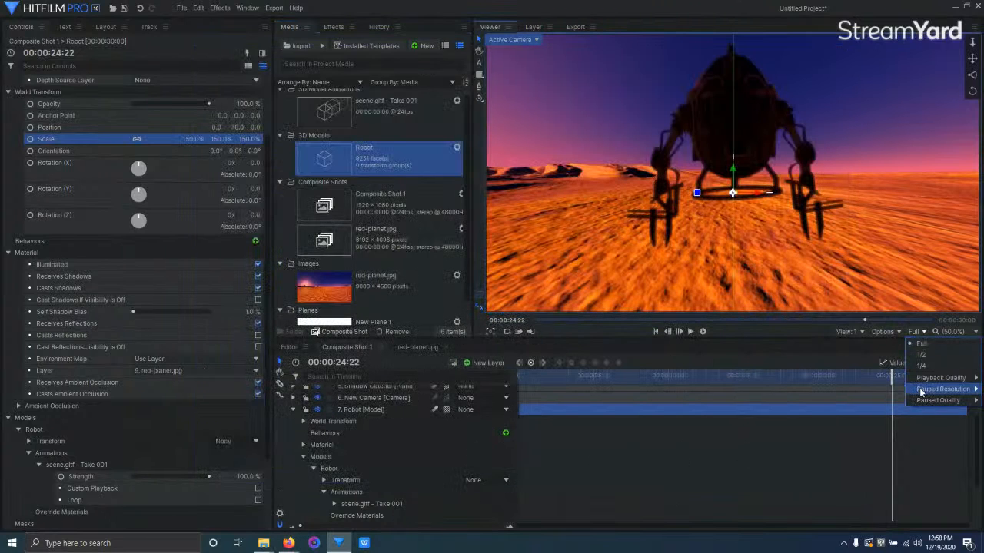
mouse_move(943, 389)
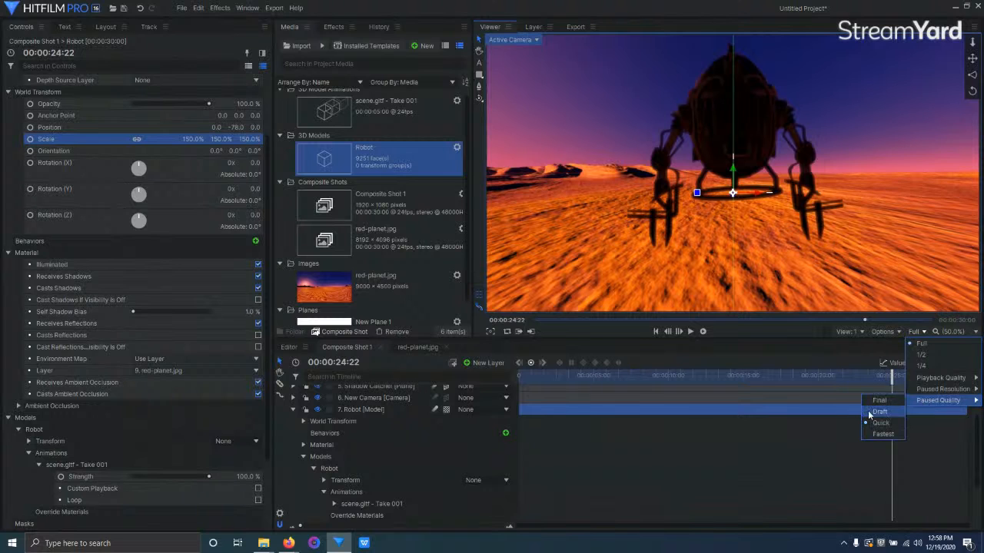
click(879, 402)
Collapse the Robot layer's properties and duplicate the Key Light layer
scroll(315, 454, up, 3)
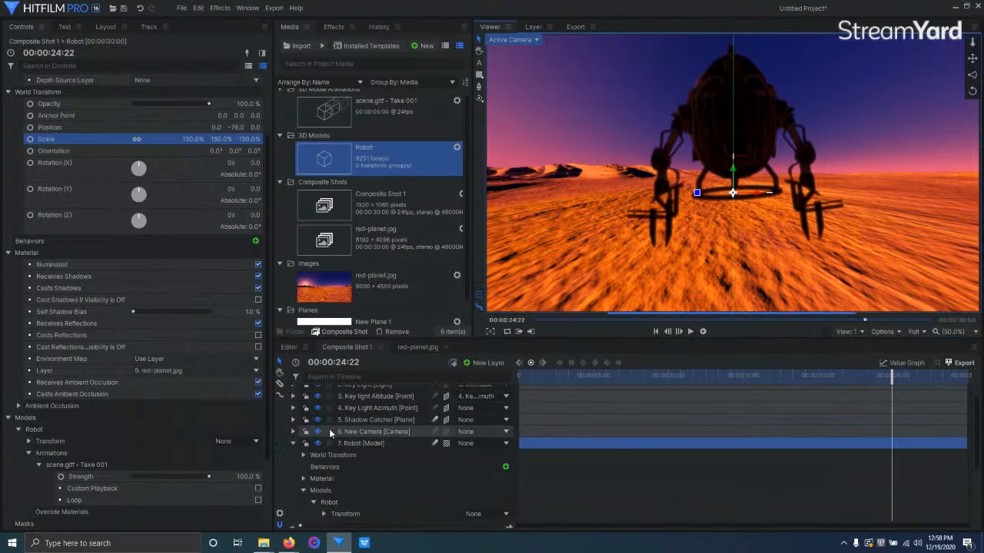
click(294, 461)
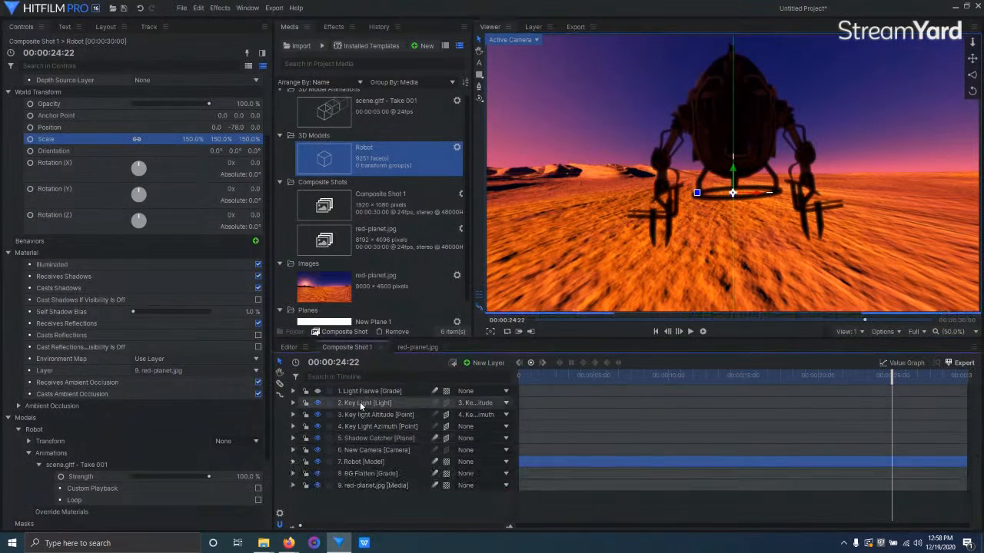
click(360, 402)
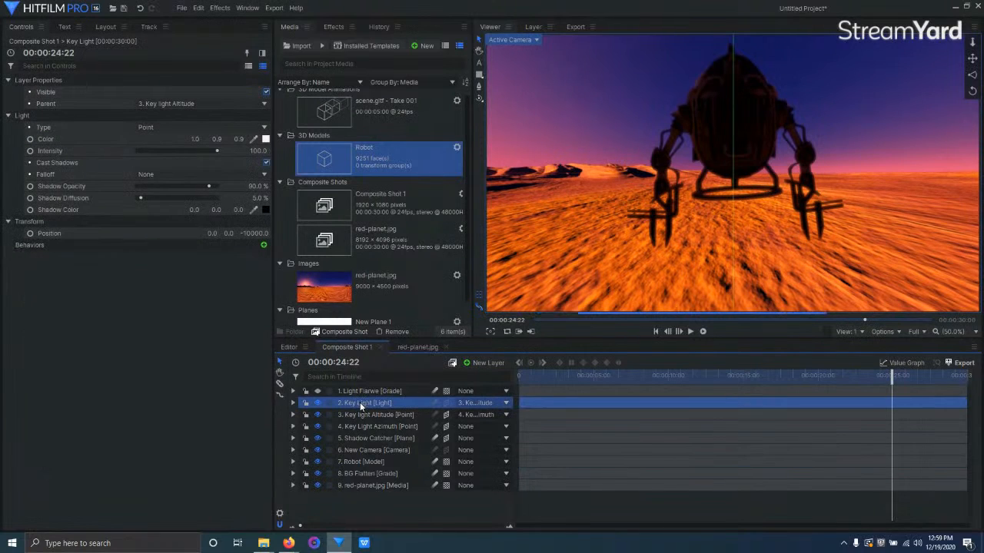
key(ctrl+d)
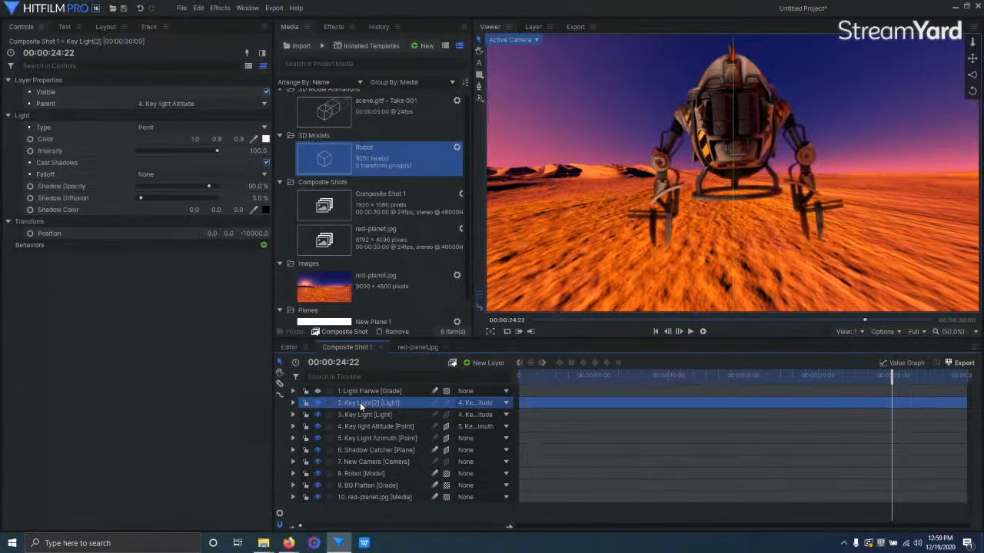
Add a new light layer and rename it "Bounce light"
click(468, 365)
click(490, 421)
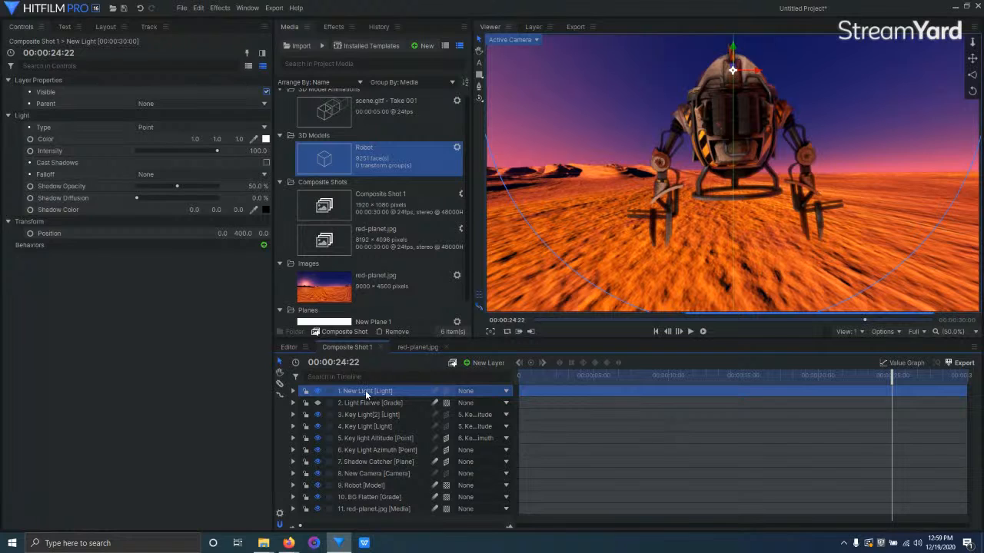
double_click(365, 391)
text(Bounce light)
key(Return)
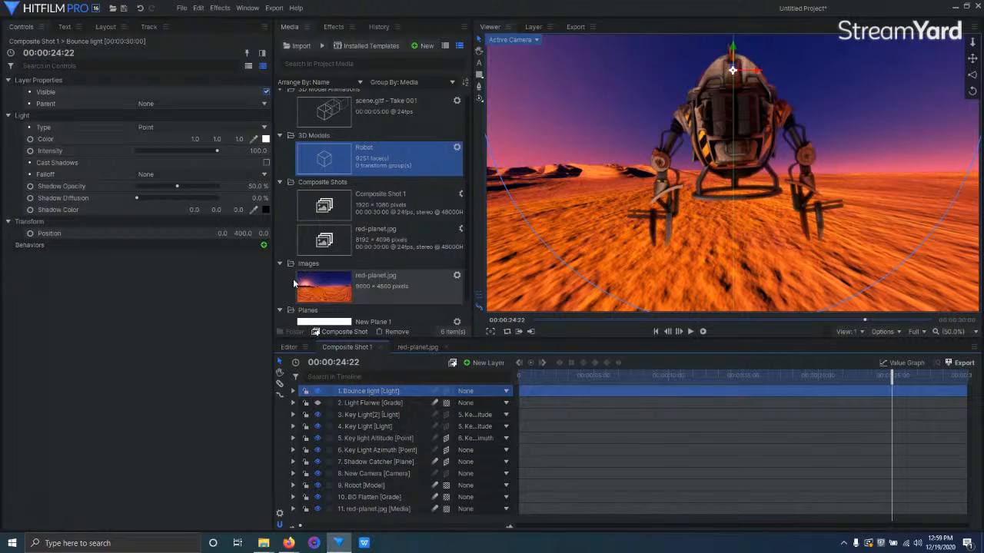
Make the Bounce light directional and sample its colour from the orange ground in the viewer
click(168, 126)
click(165, 185)
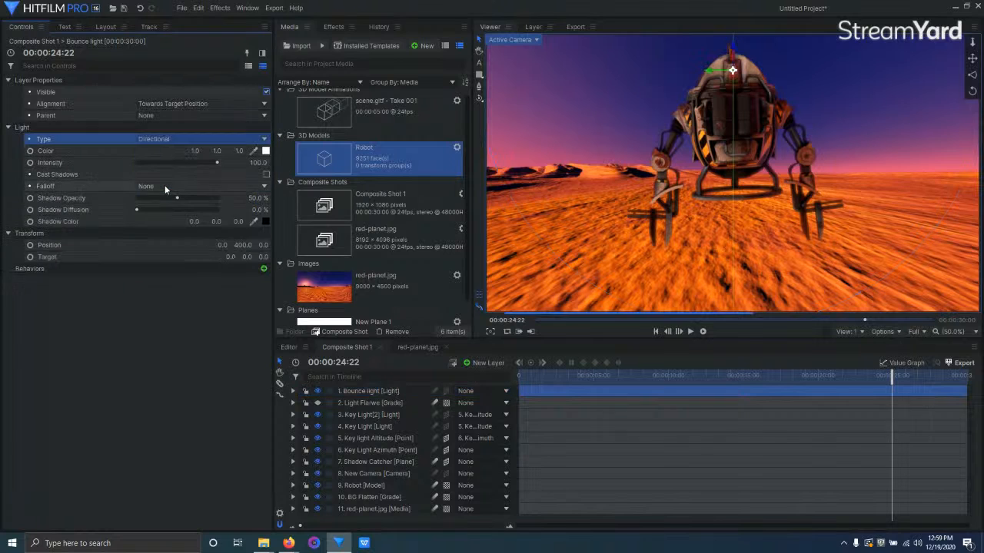
click(254, 151)
click(617, 275)
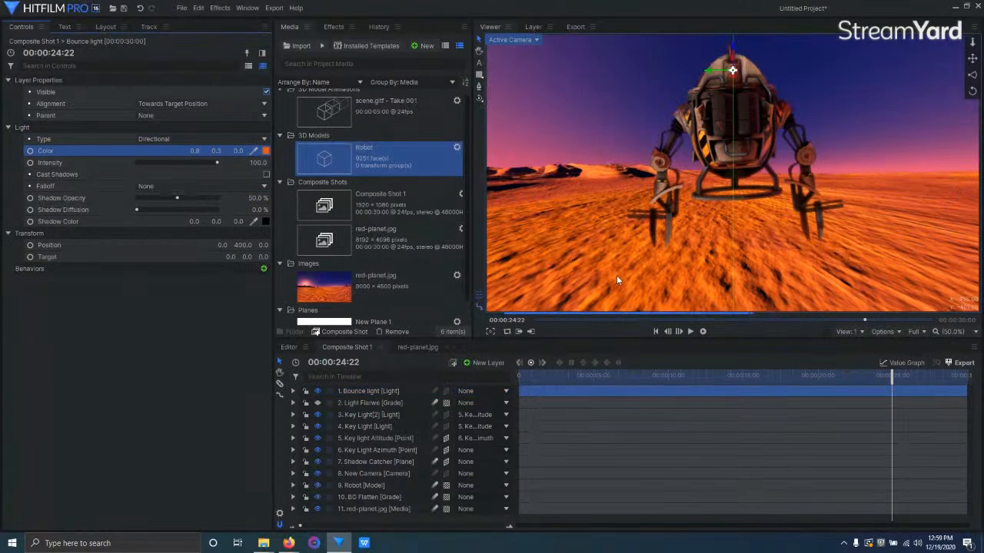
Set the Bounce light's intensity to 5
click(257, 163)
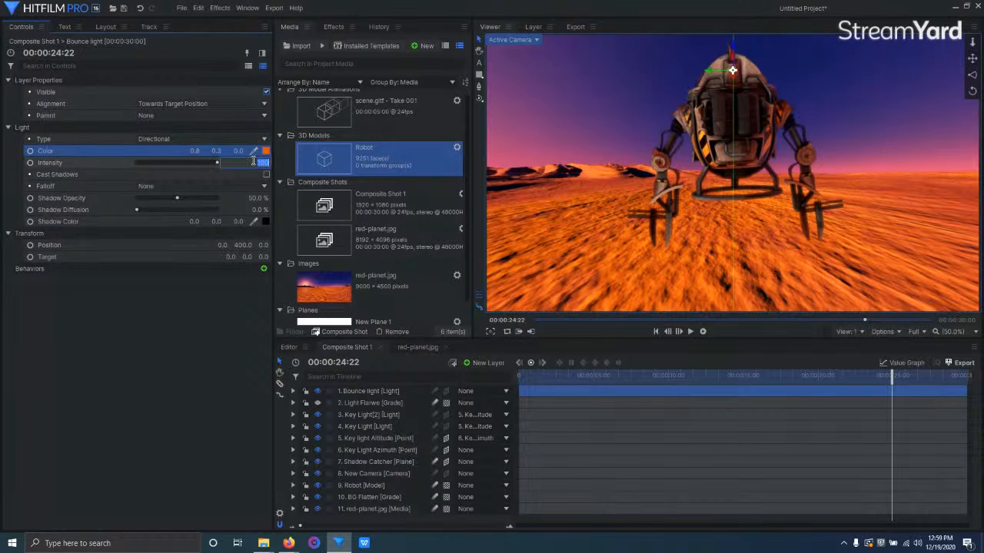
text(5)
key(Return)
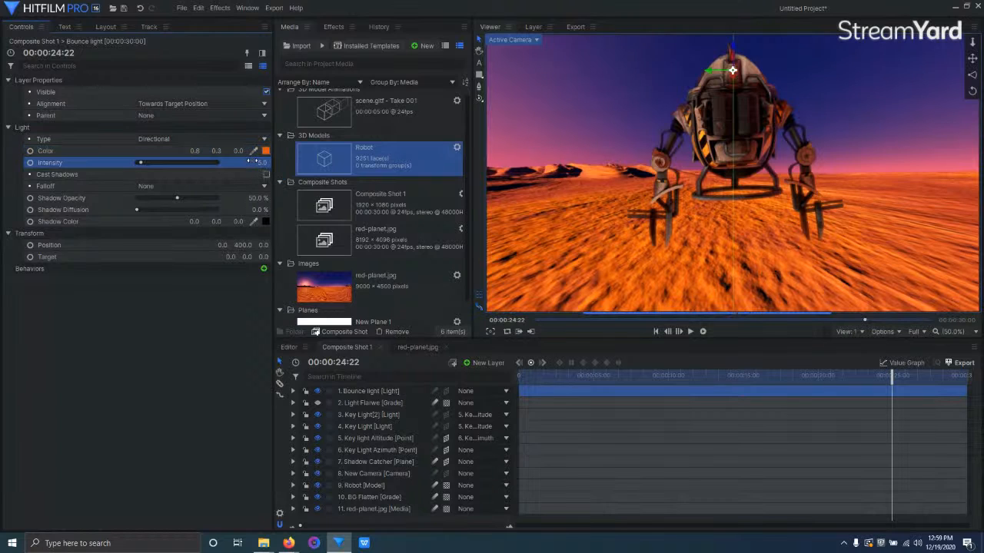
Lower the Bounce light to a Y position of about -460 and set its falloff to Curve
click(361, 393)
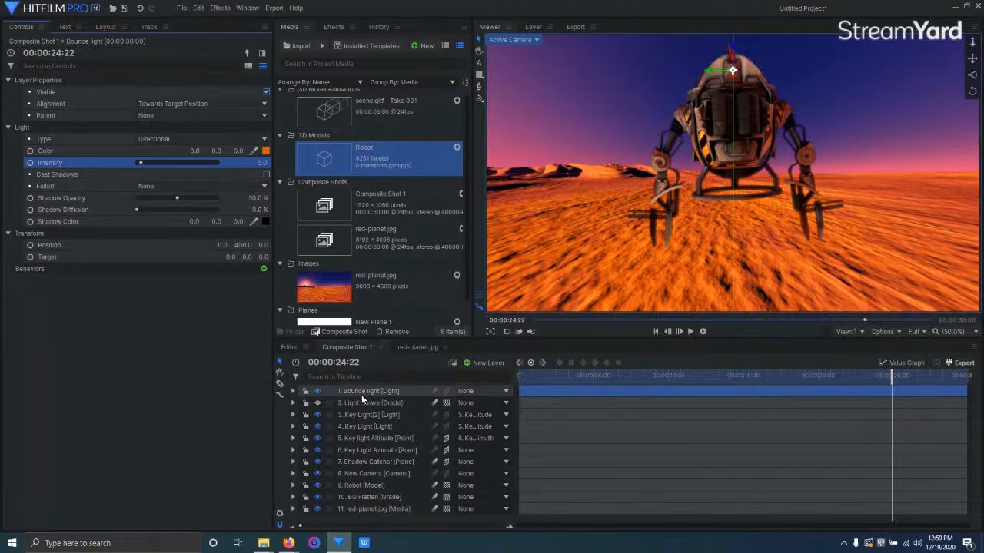
drag(736, 52, 743, 267)
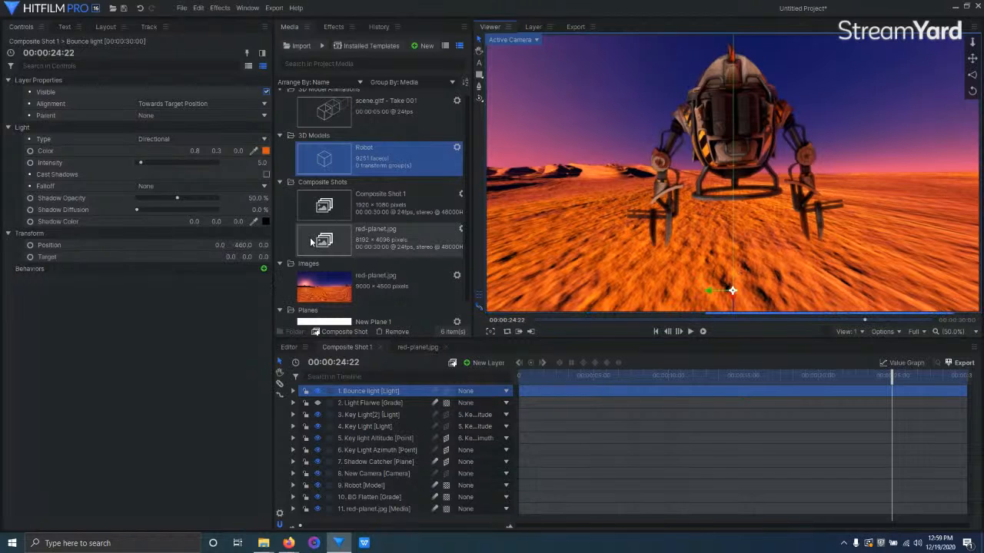
click(172, 186)
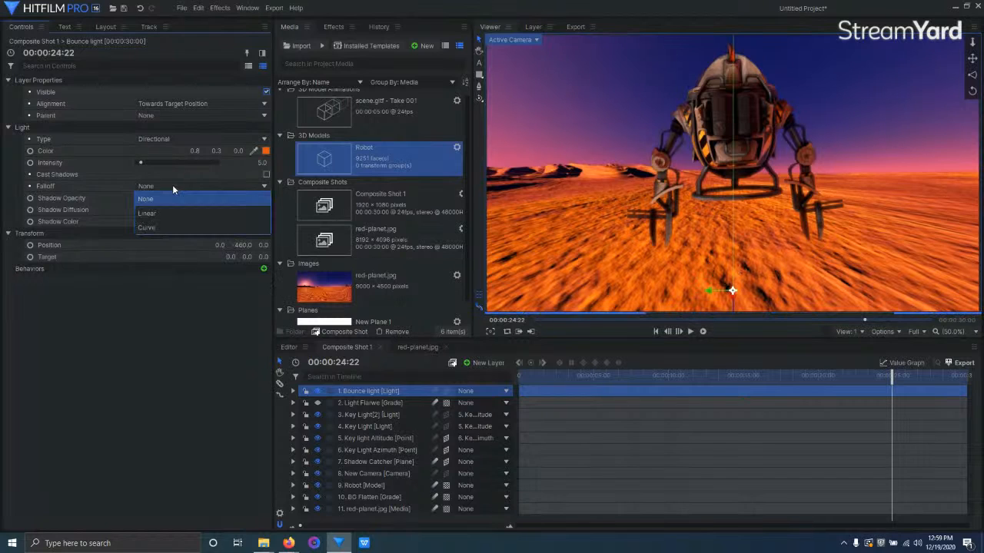
click(169, 226)
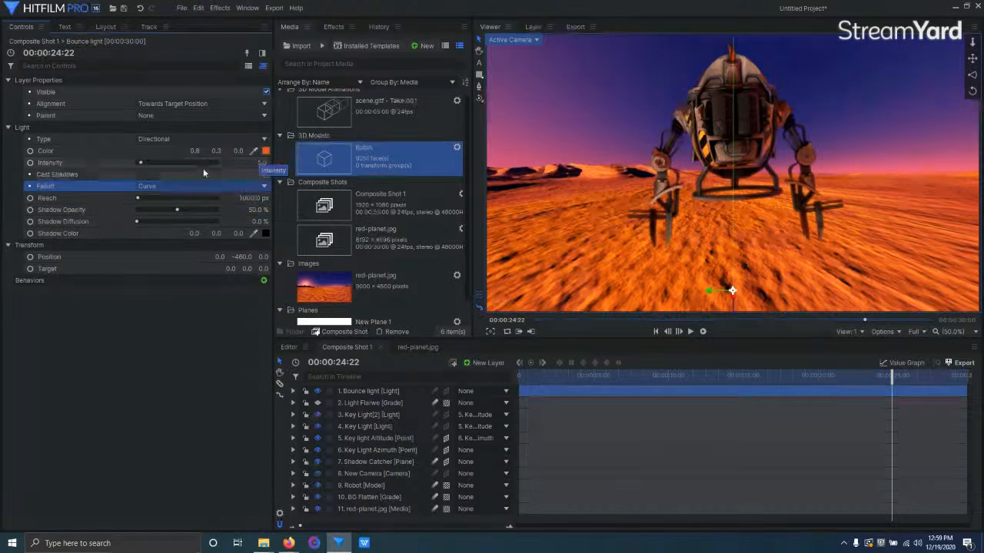
Change the Bounce light to a Point light with an intensity of 100 and raise it to a Y position of about -390
drag(203, 164, 248, 161)
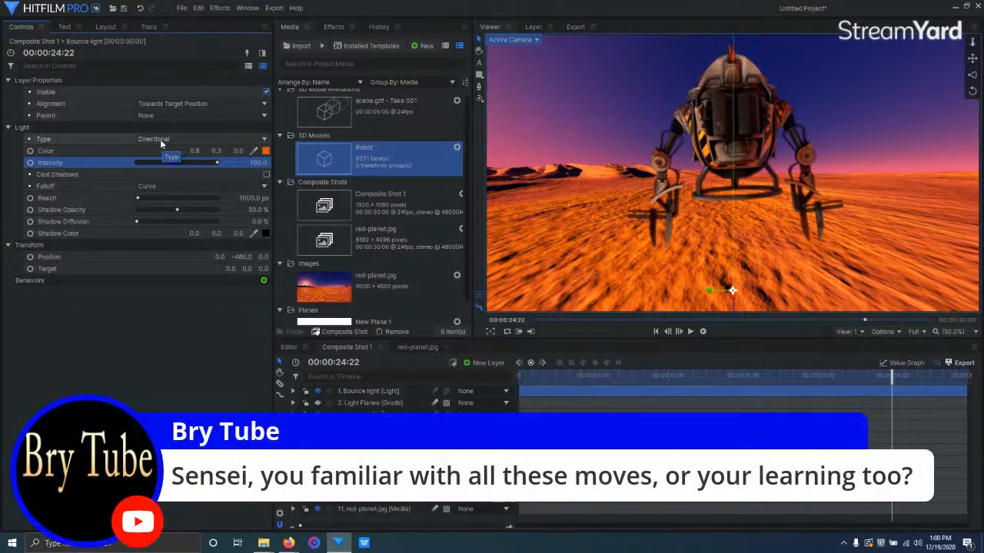
click(160, 139)
click(159, 165)
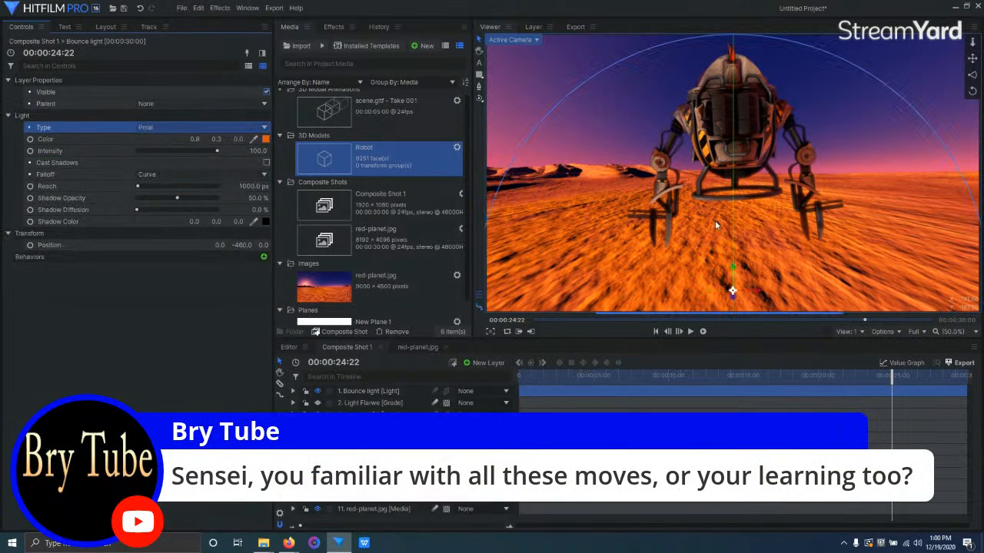
drag(733, 267, 732, 248)
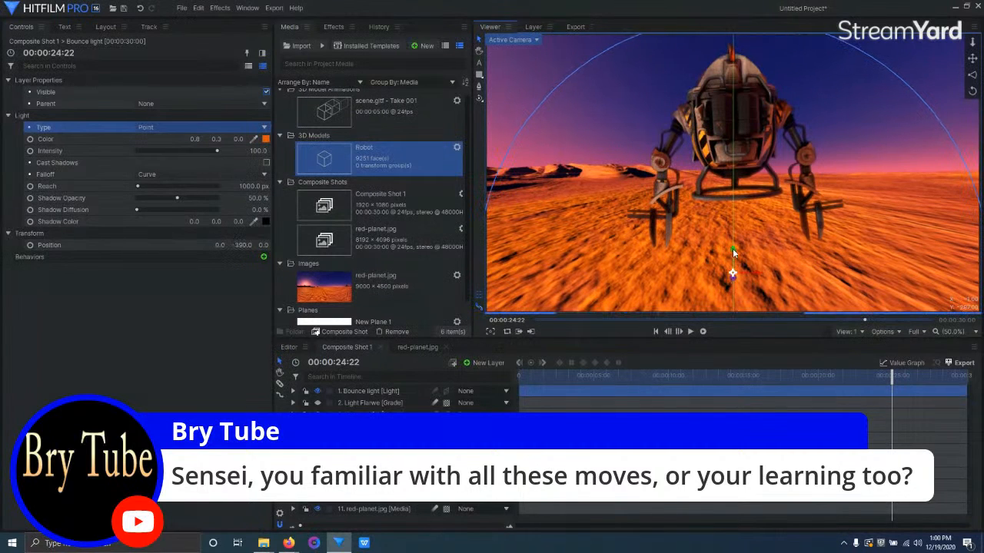
click(265, 139)
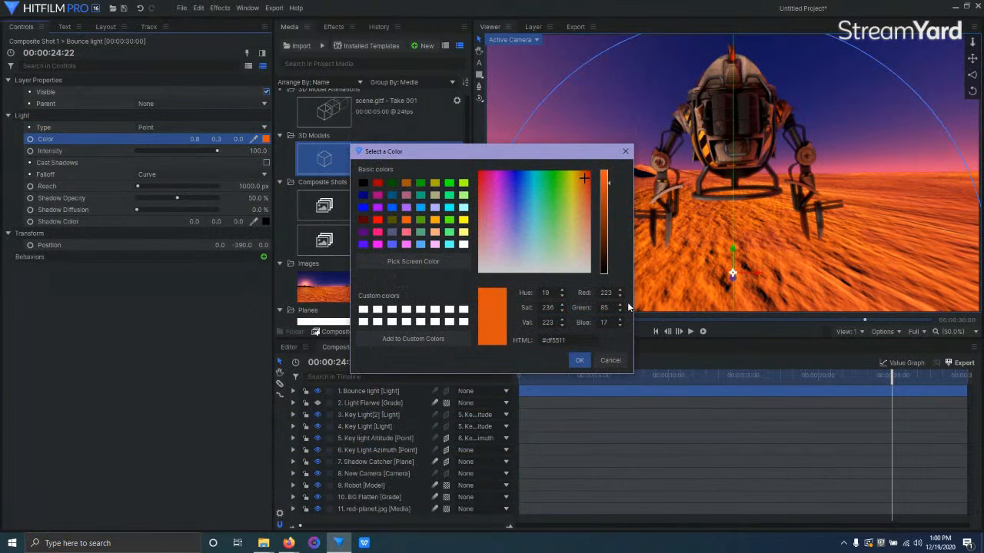
click(579, 360)
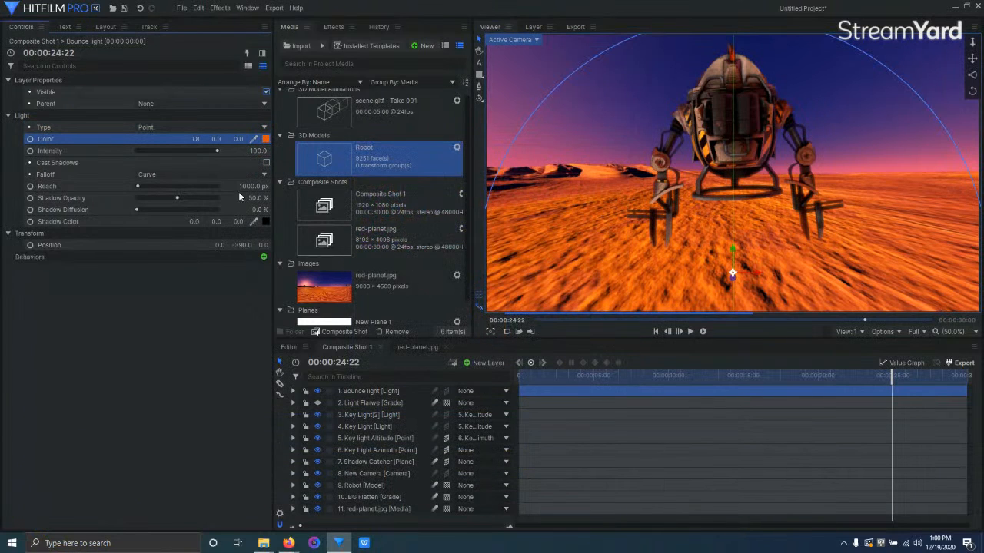
Set the Bounce light's intensity to 10
click(260, 150)
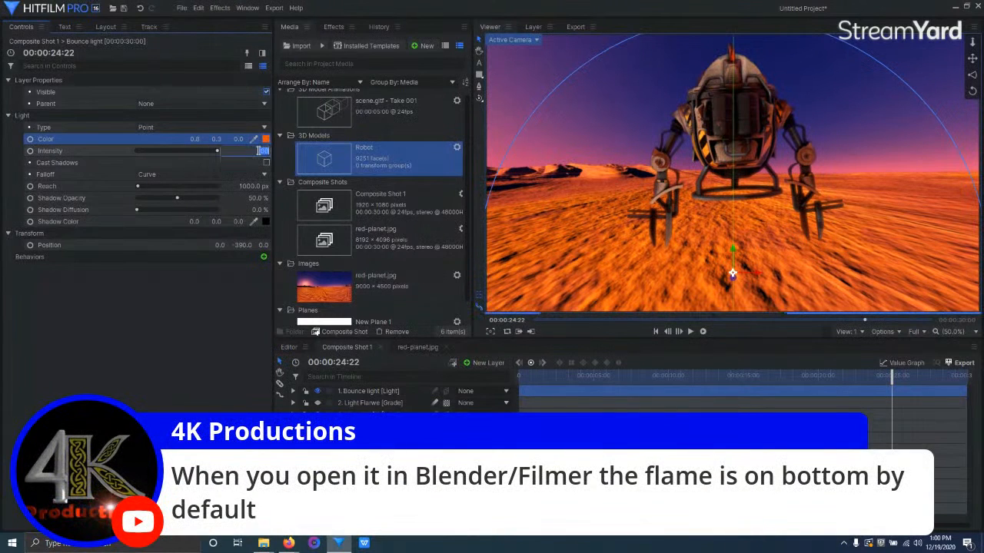
text(10)
key(Return)
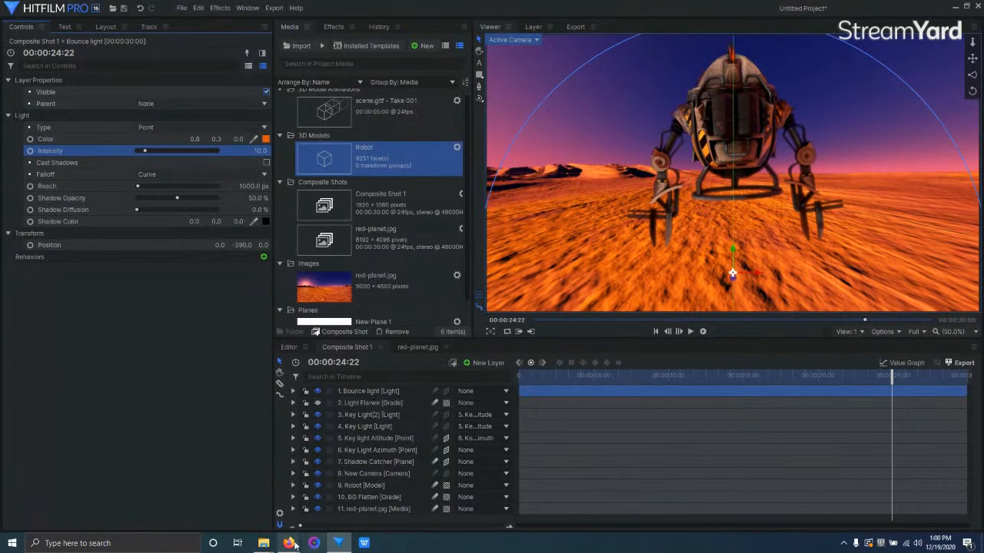
mouse_move(293, 543)
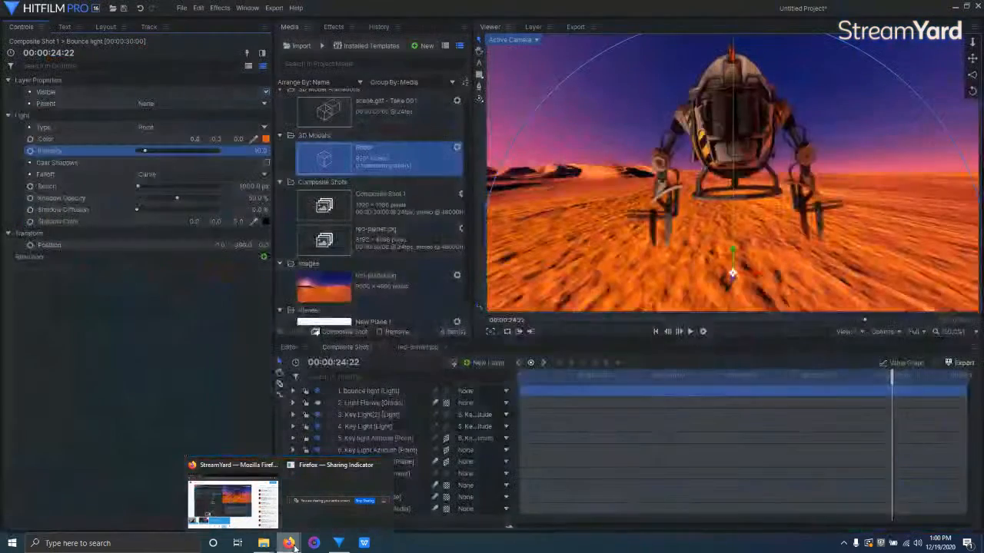
click(293, 548)
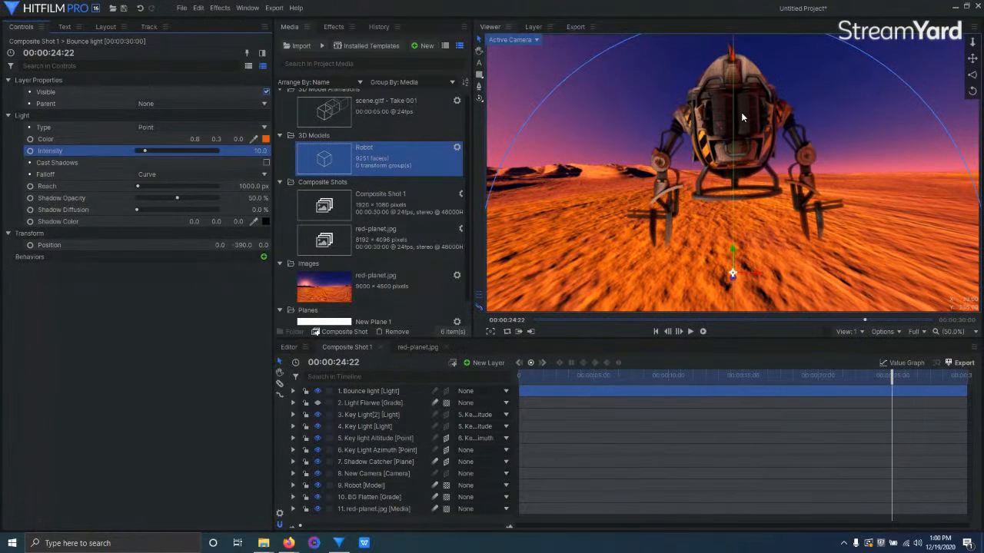
Turn the Robot model around by setting its Y rotation to 180°
click(379, 486)
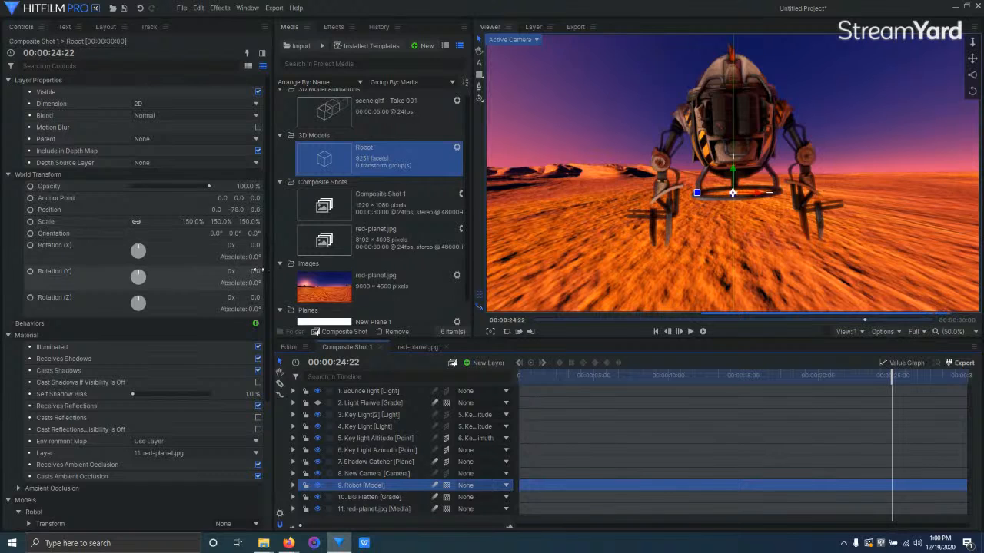
click(256, 271)
text(180)
key(Return)
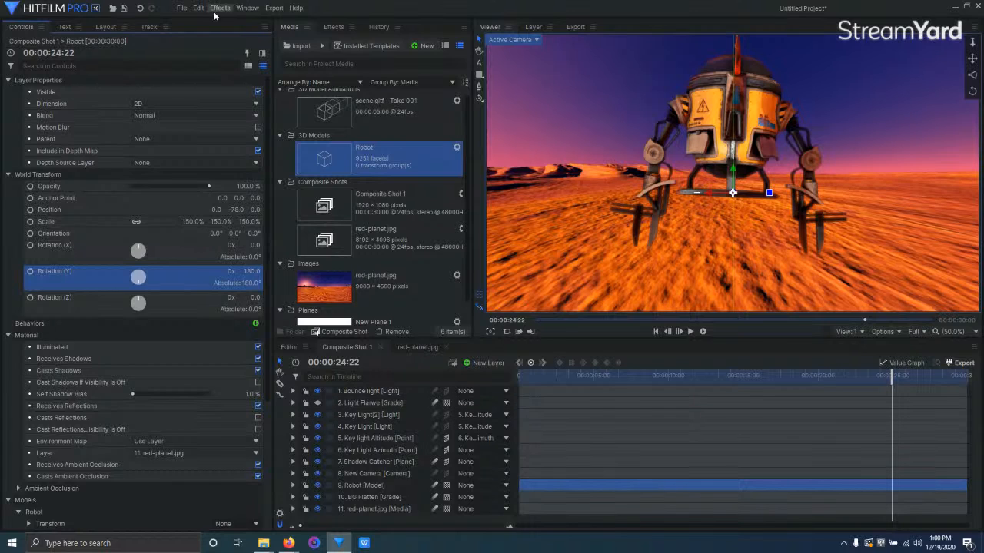
Change the project's rendering color bit depth to 16-bit Float
click(181, 8)
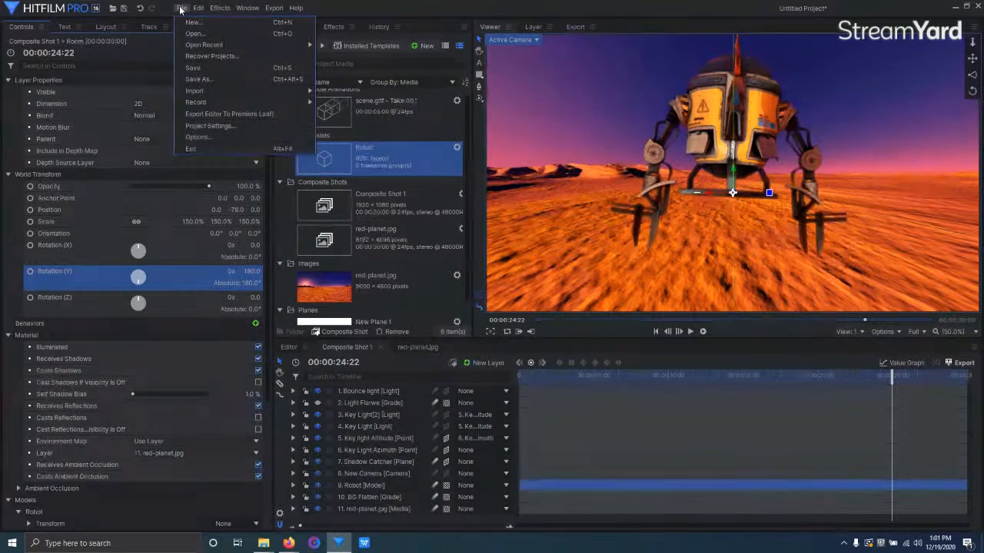
click(213, 128)
click(430, 153)
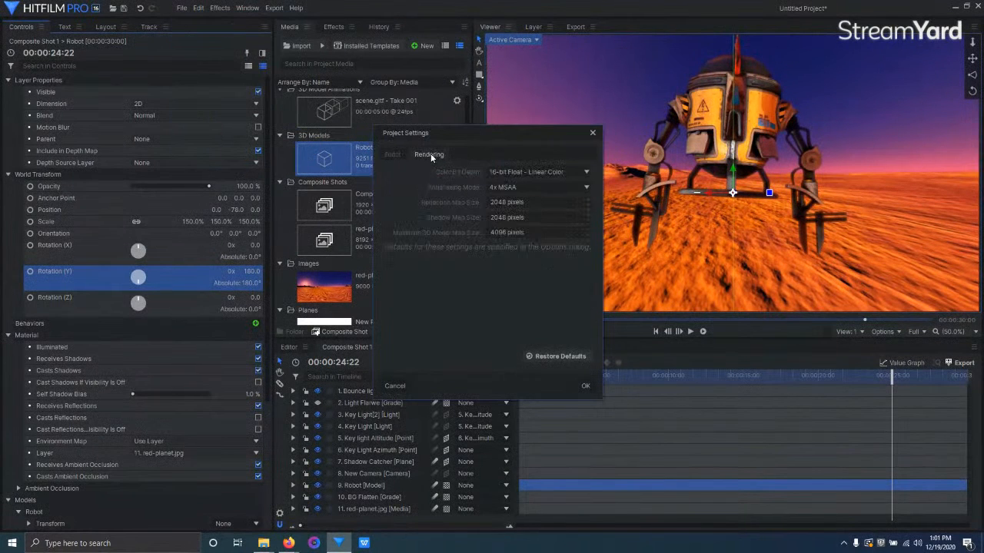
click(561, 170)
click(539, 201)
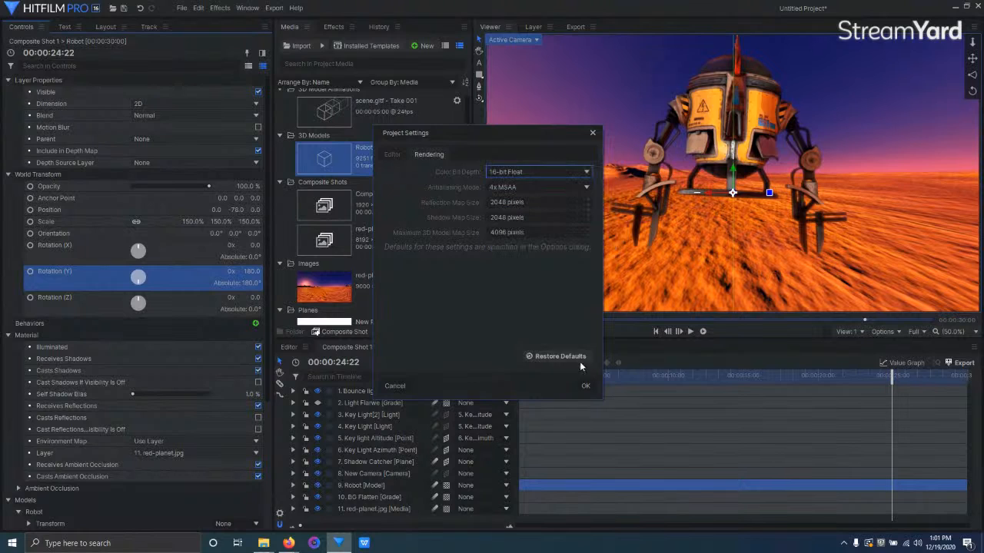
click(585, 386)
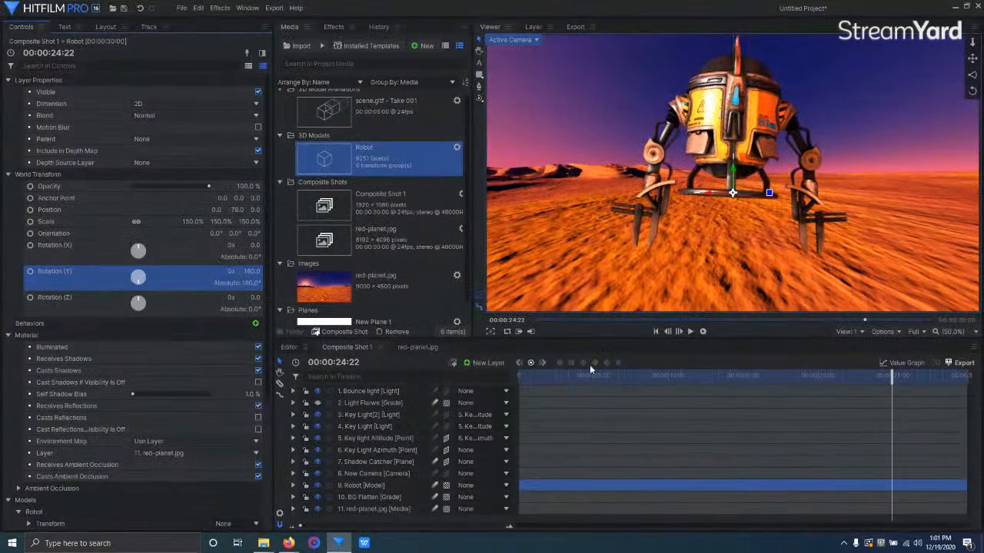
Compare the robot with the duplicated key light off and on, and set that light's intensity to 25
click(372, 415)
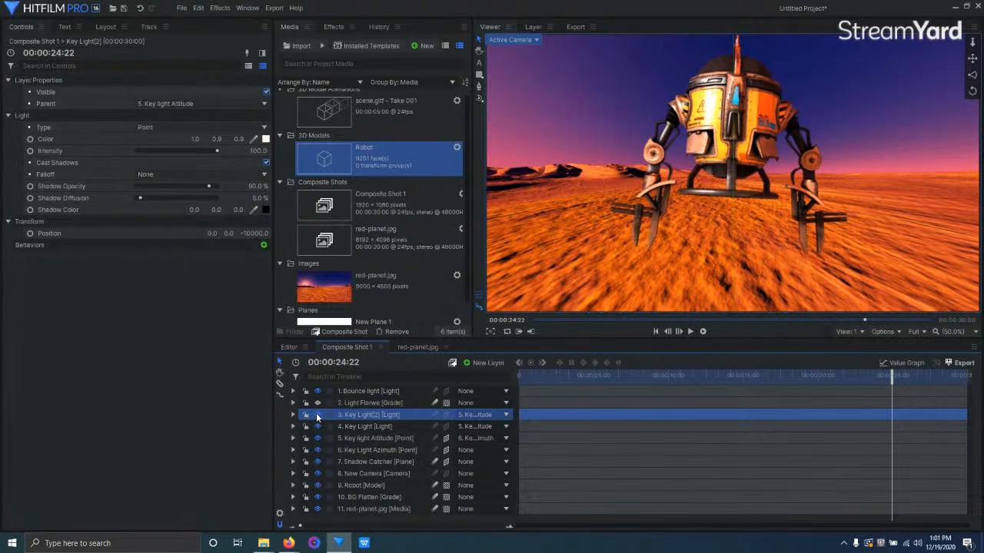
click(318, 414)
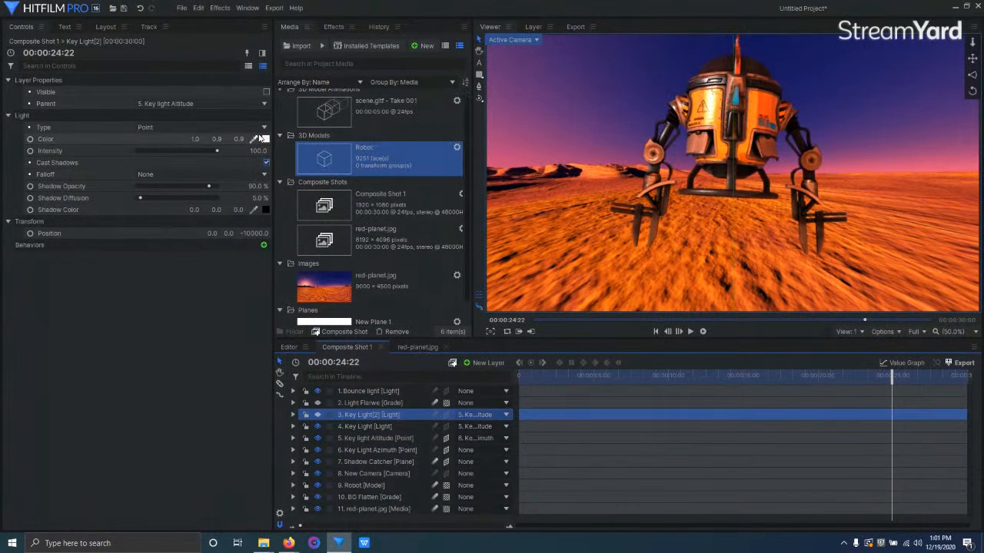
click(318, 416)
click(259, 151)
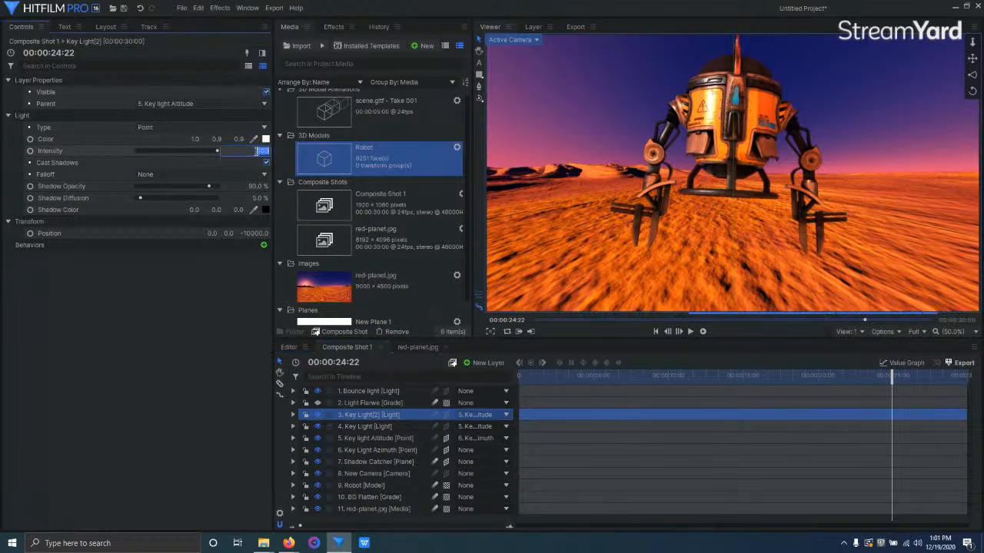
text(25)
key(Return)
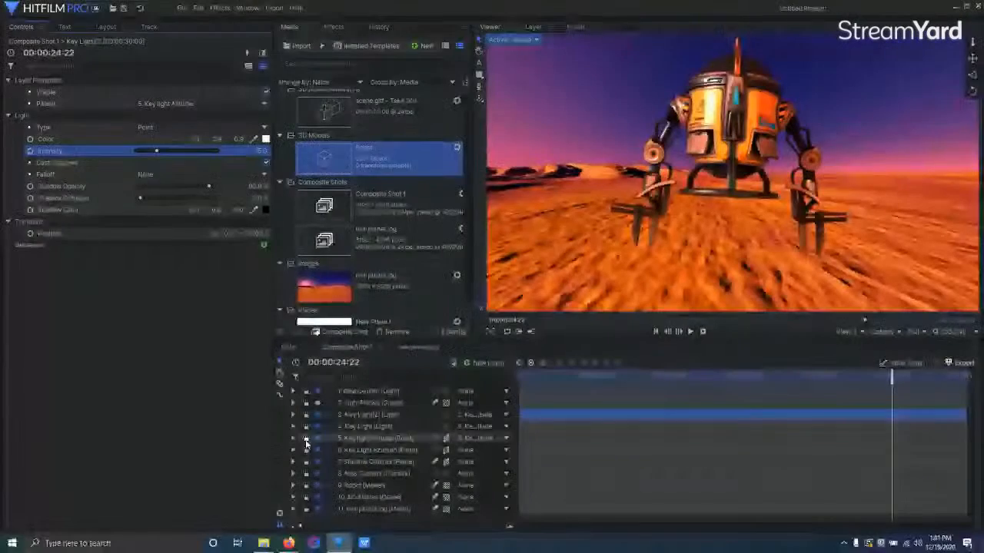
click(342, 461)
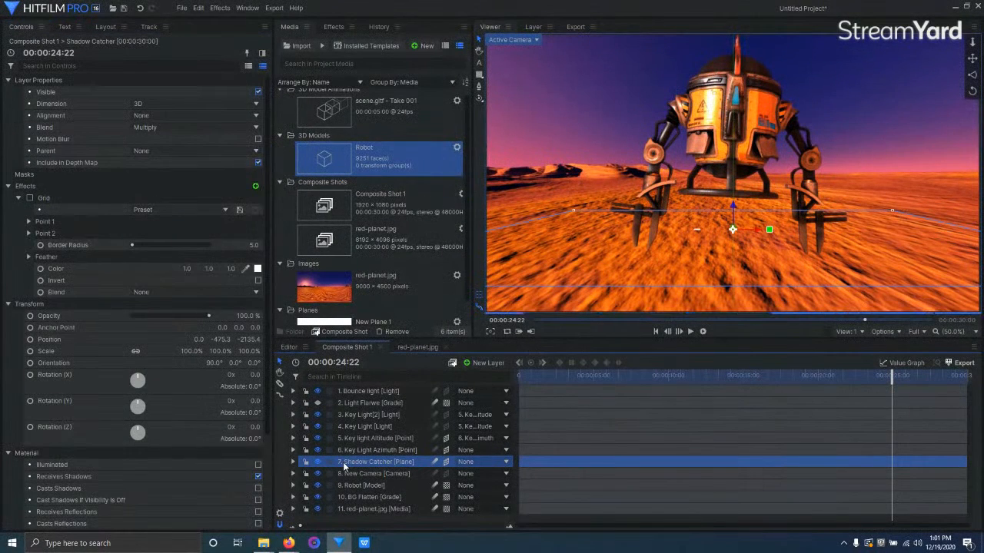
click(917, 331)
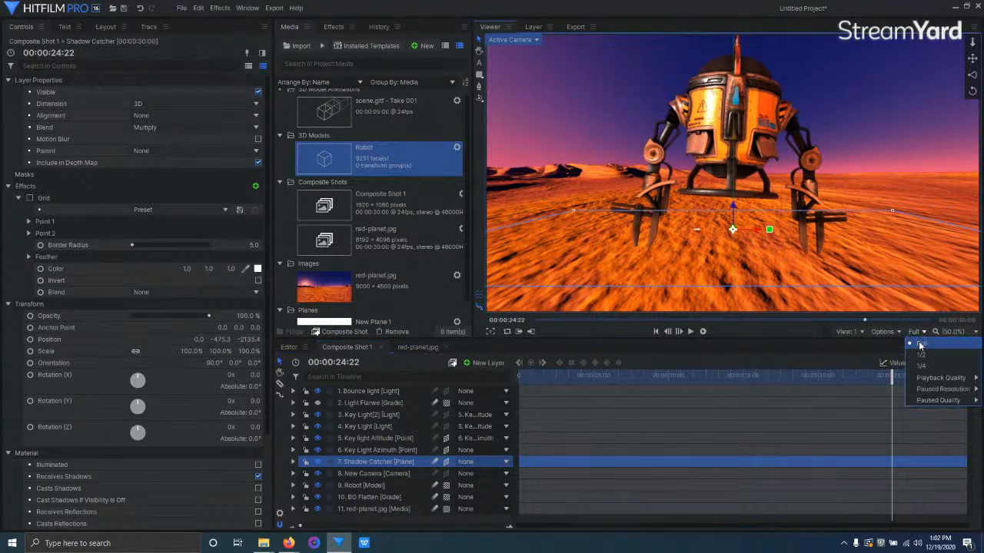
mouse_move(932, 405)
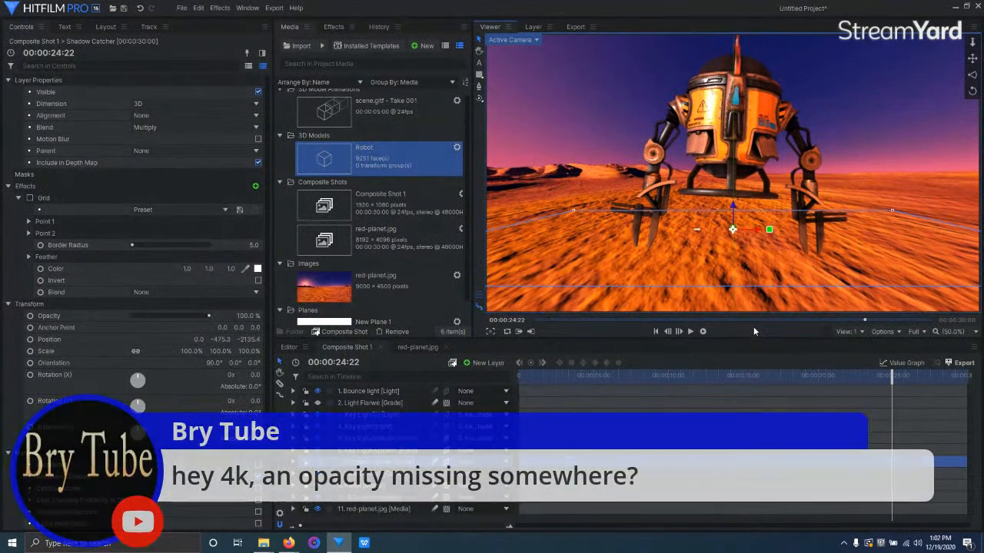
Lower the Robot model to a Y position of -100
click(359, 485)
drag(733, 168, 733, 167)
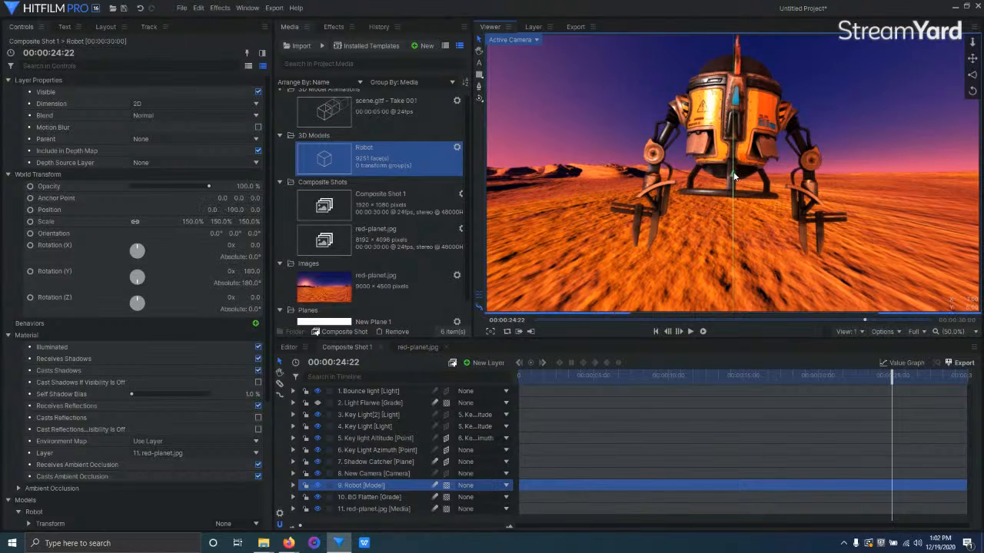
click(371, 458)
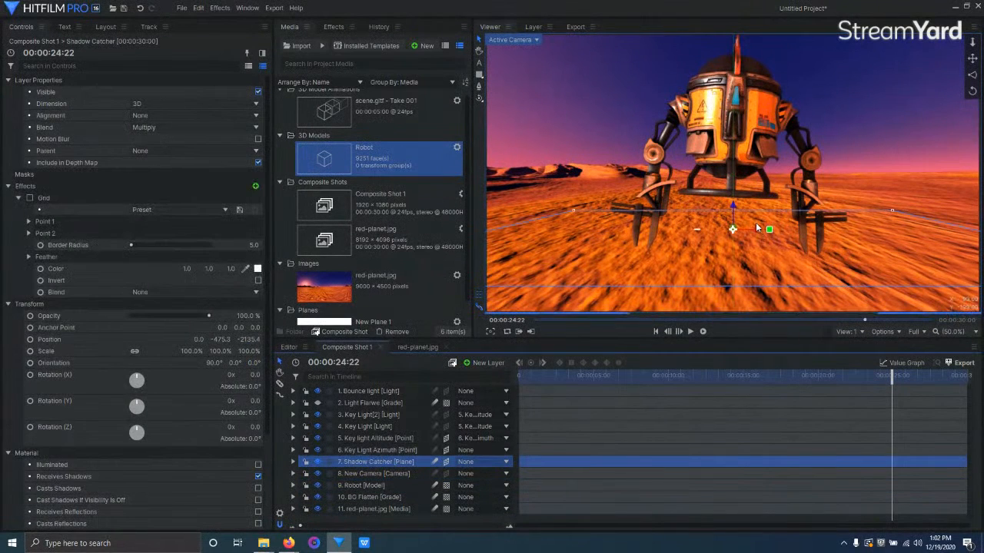
Try X rotations of -60°, -45° and -30° on the Key light Altitude point
click(380, 440)
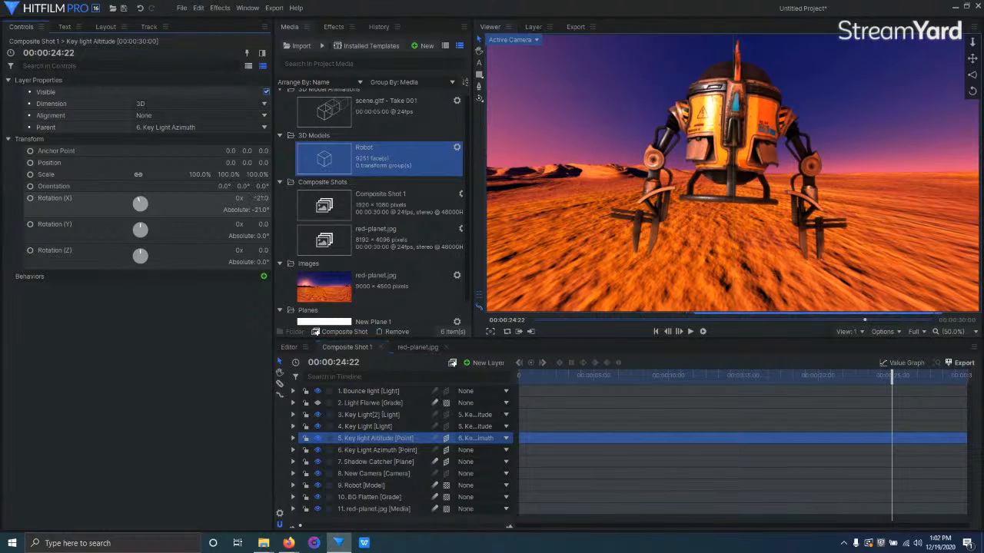
click(260, 198)
text(-60)
key(Return)
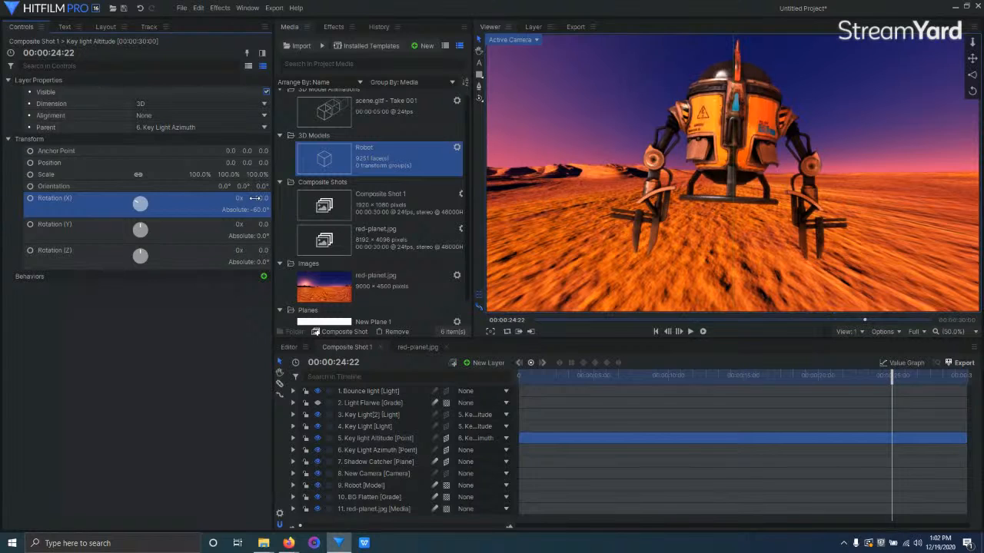
click(259, 198)
key(BackSpace)
text(-45)
key(Return)
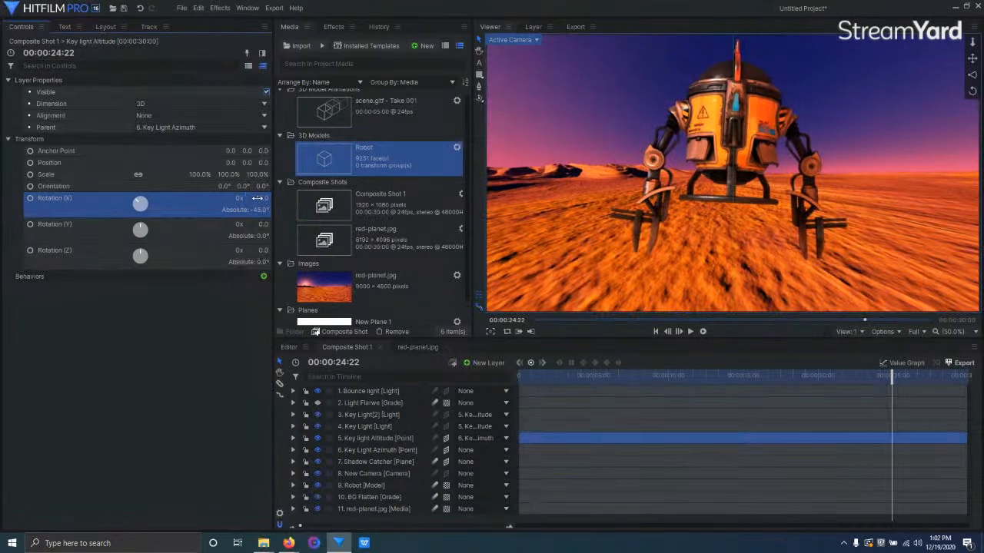
click(260, 198)
text(-30)
key(Return)
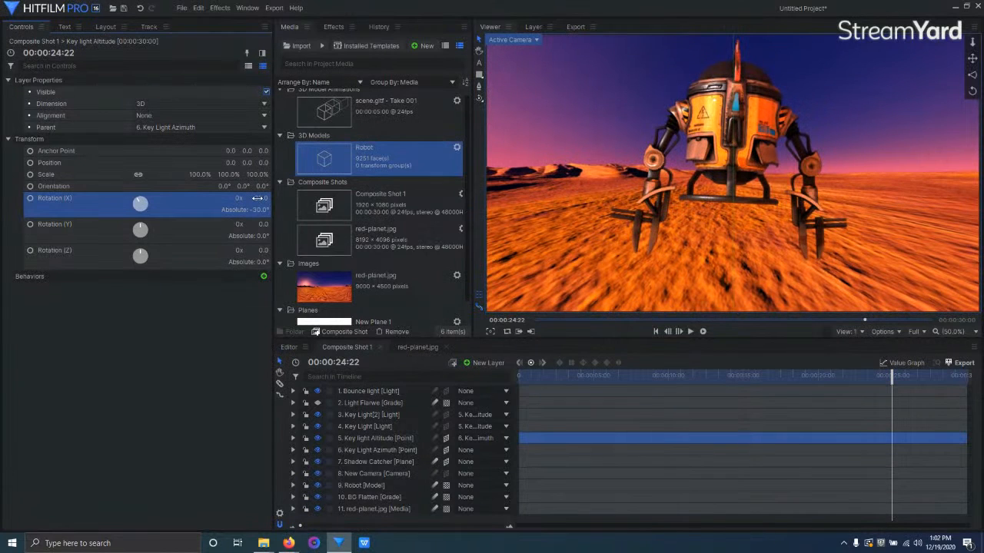
Set the Key light Altitude point's X rotation to -6° and hide the duplicated key light
click(260, 198)
text(-6)
key(Return)
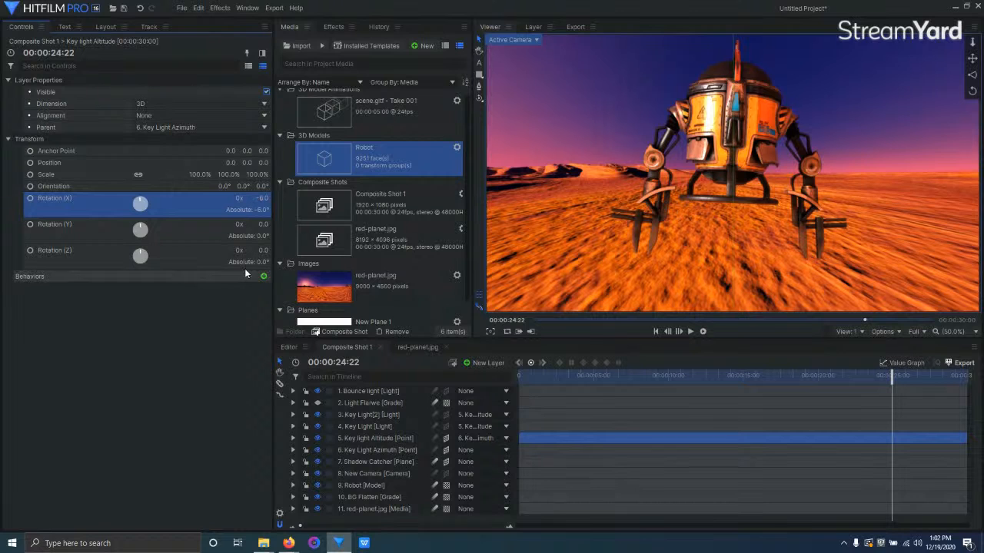
click(316, 415)
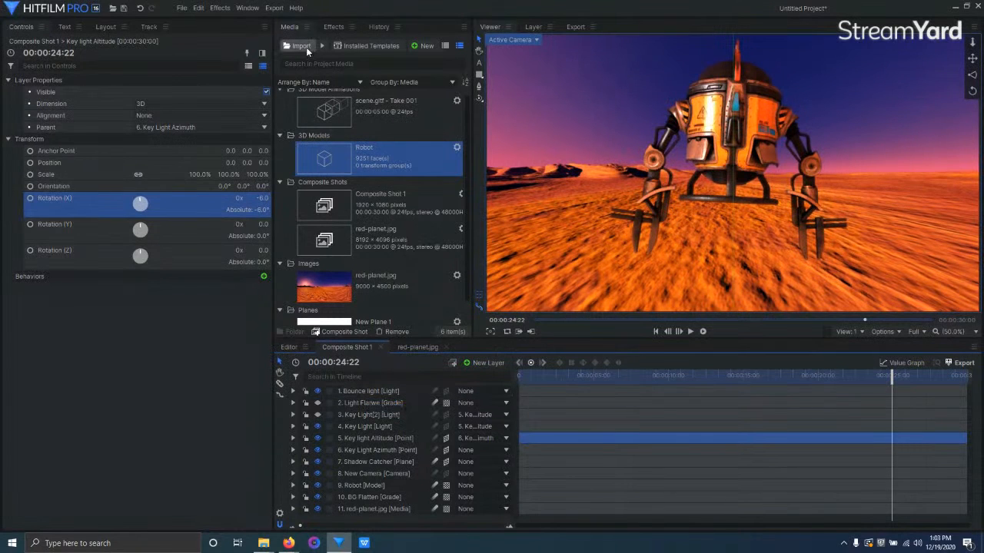
Set the opacity of the Robot layer's Light Wrap effect to 1
click(322, 28)
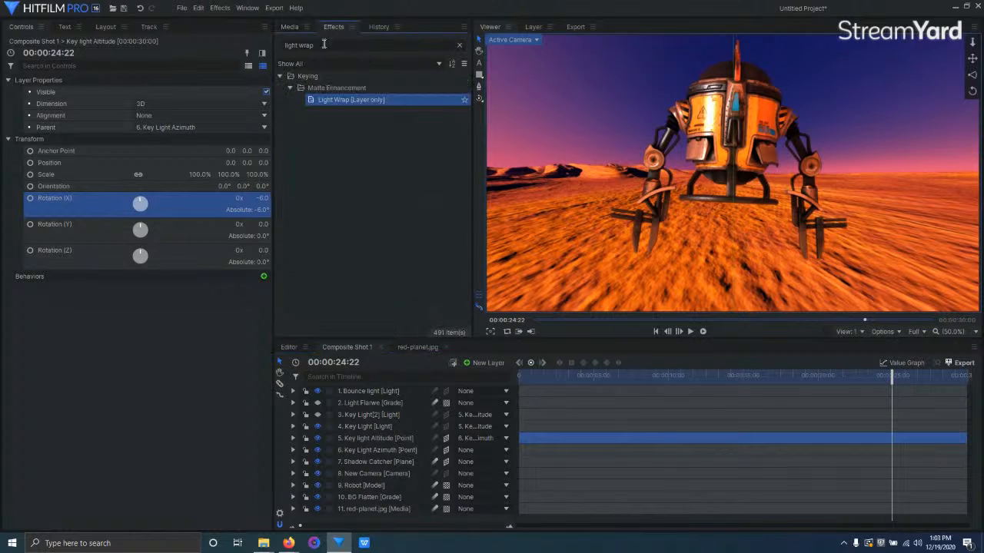
click(372, 486)
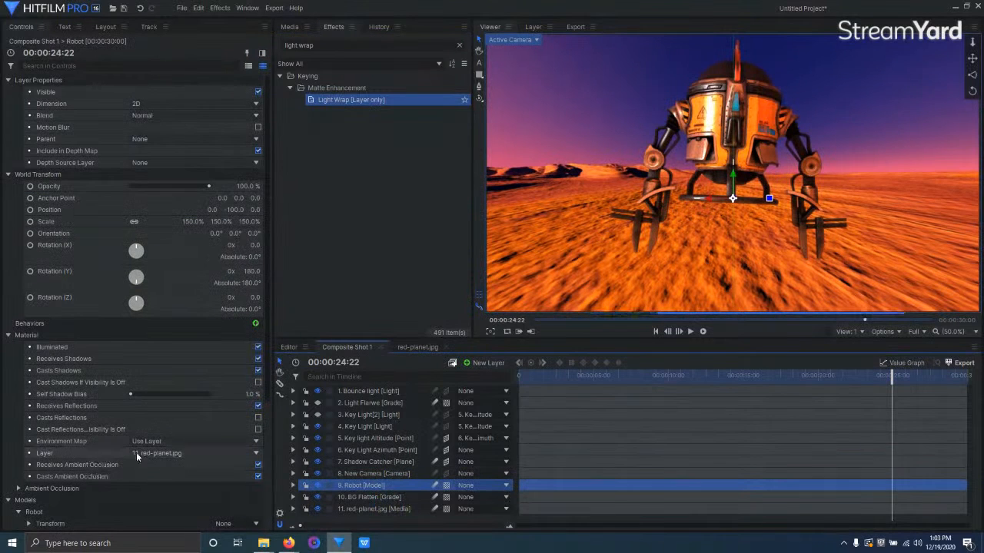
scroll(138, 453, down, 3)
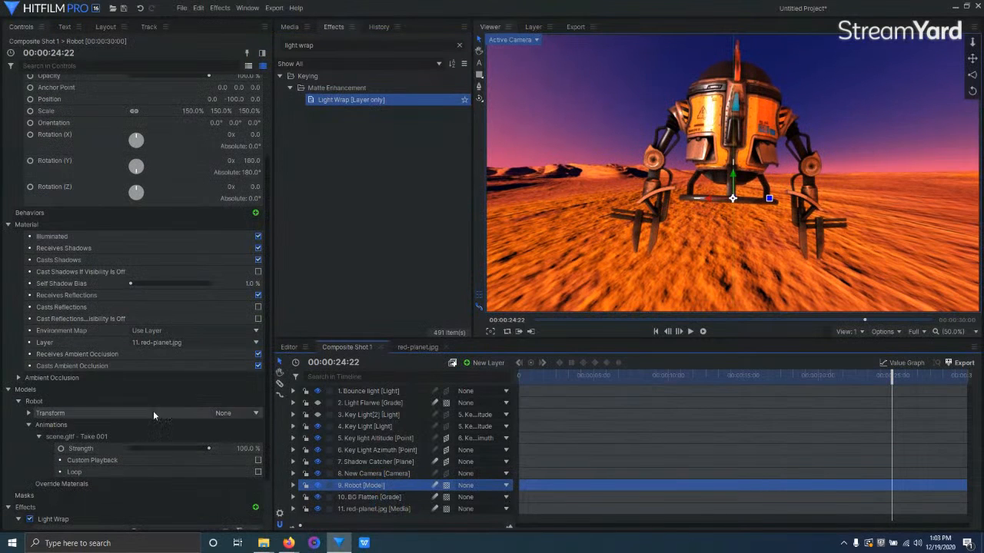
scroll(152, 419, down, 2)
click(254, 512)
text(1)
key(Return)
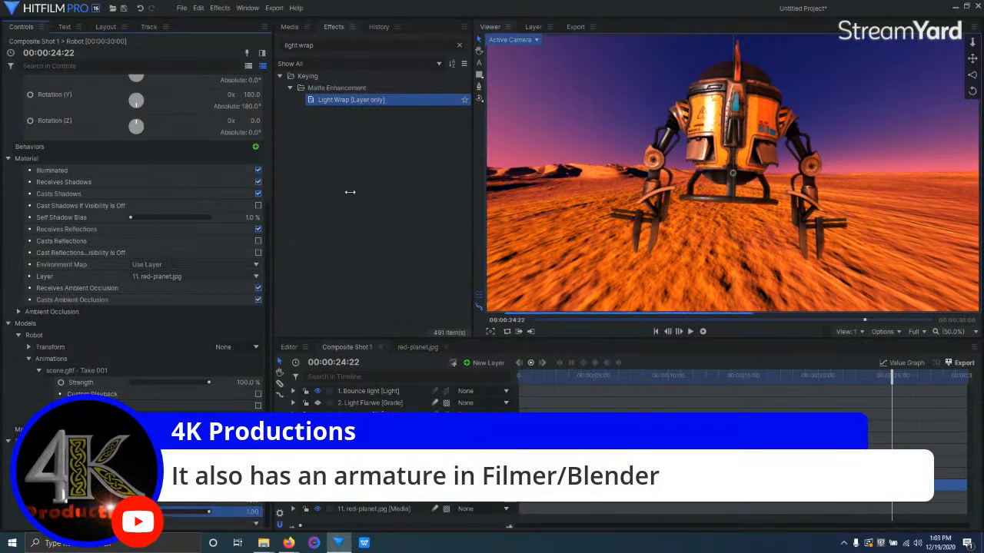
Find the Curves effect and add it to the Robot layer above Light Wrap
click(329, 46)
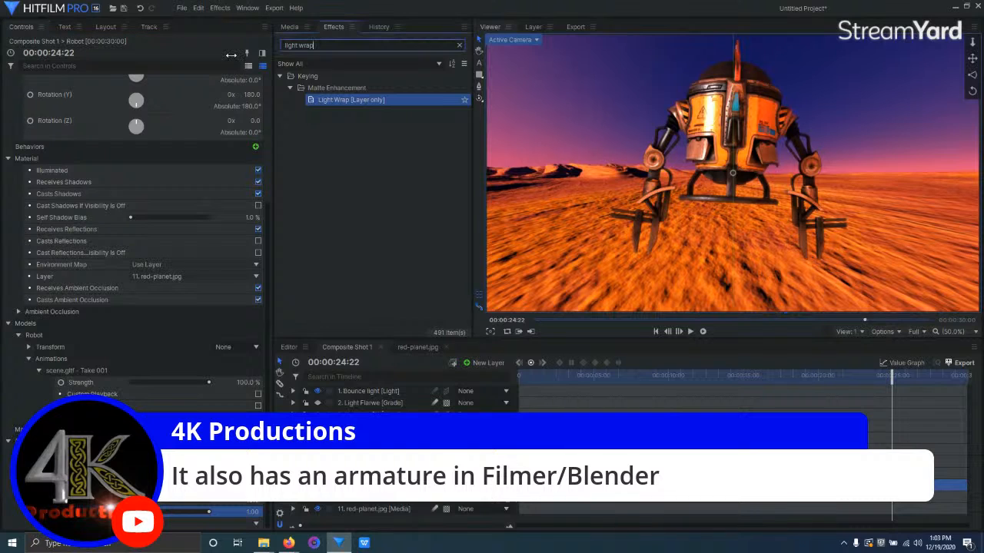
key(ctrl+a)
text(curve)
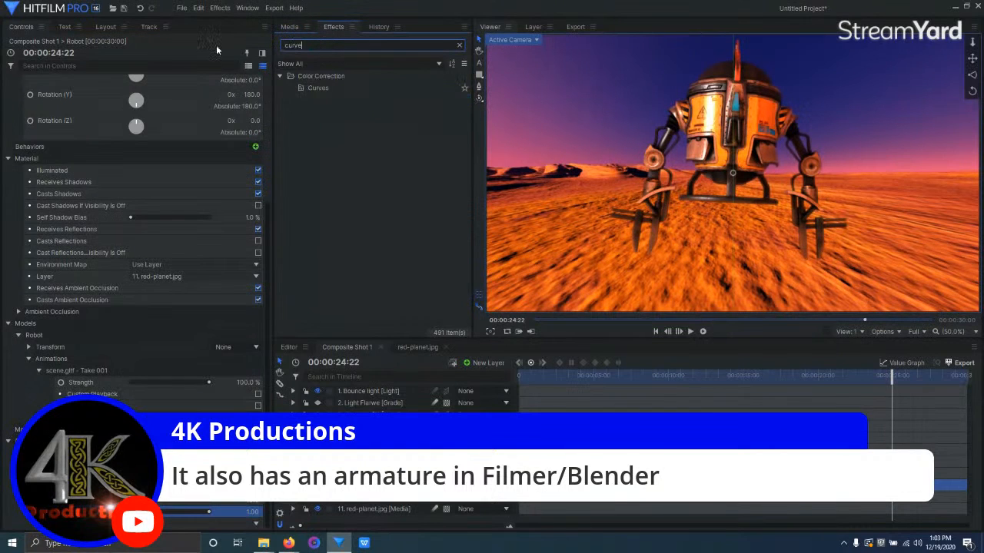
click(59, 450)
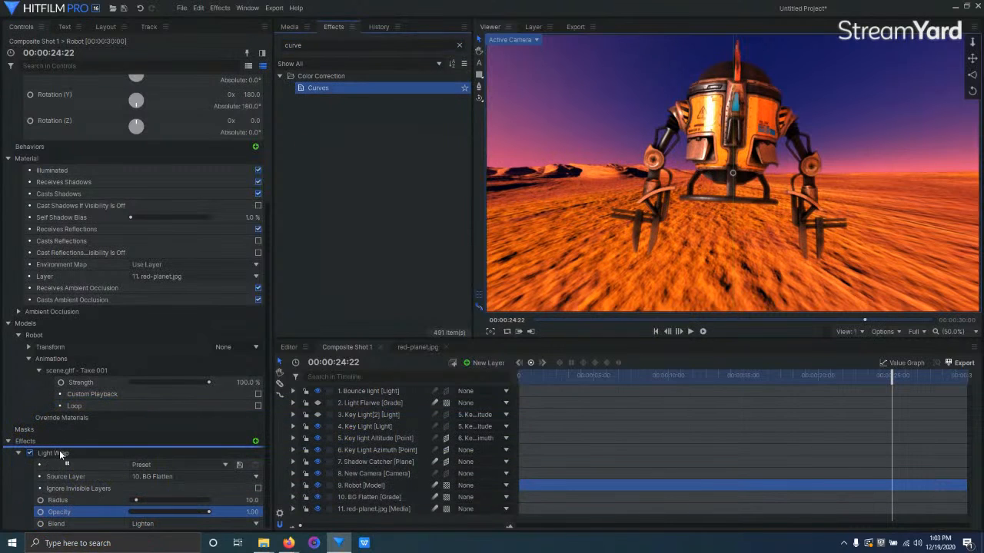
key(Delete)
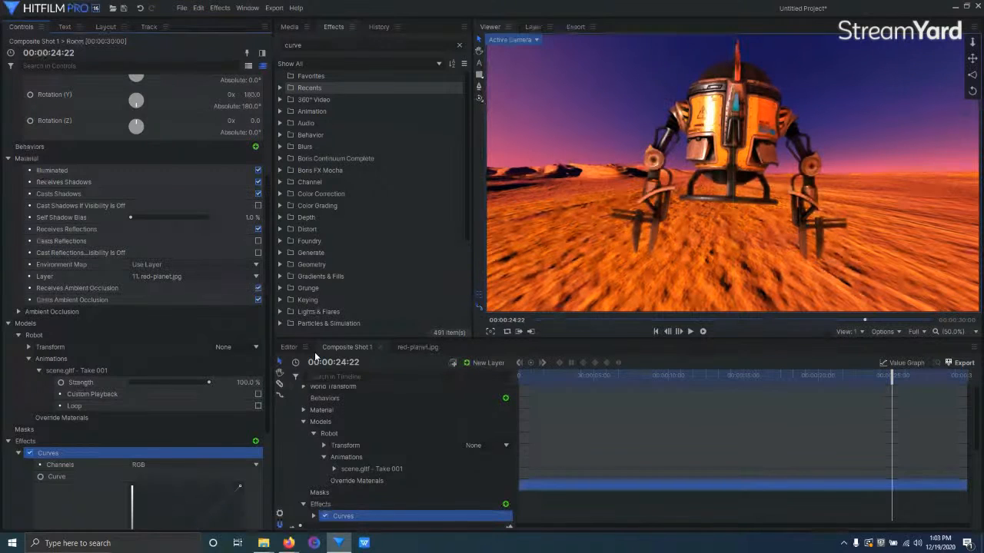
Shape the Robot layer's RGB curve into a slight S with a point in the shadows and a raised point in the highlights
scroll(173, 392, down, 3)
scroll(162, 403, down, 1)
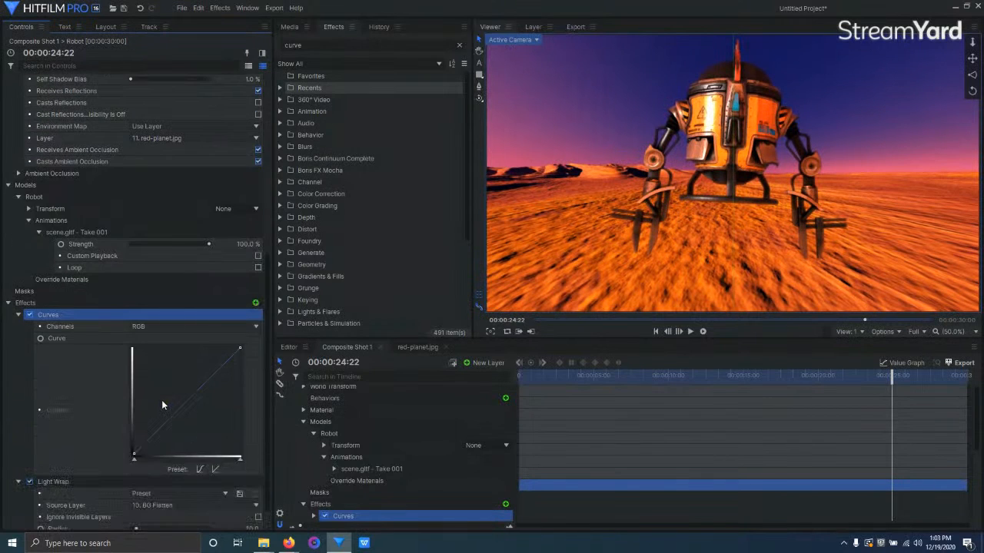
click(159, 431)
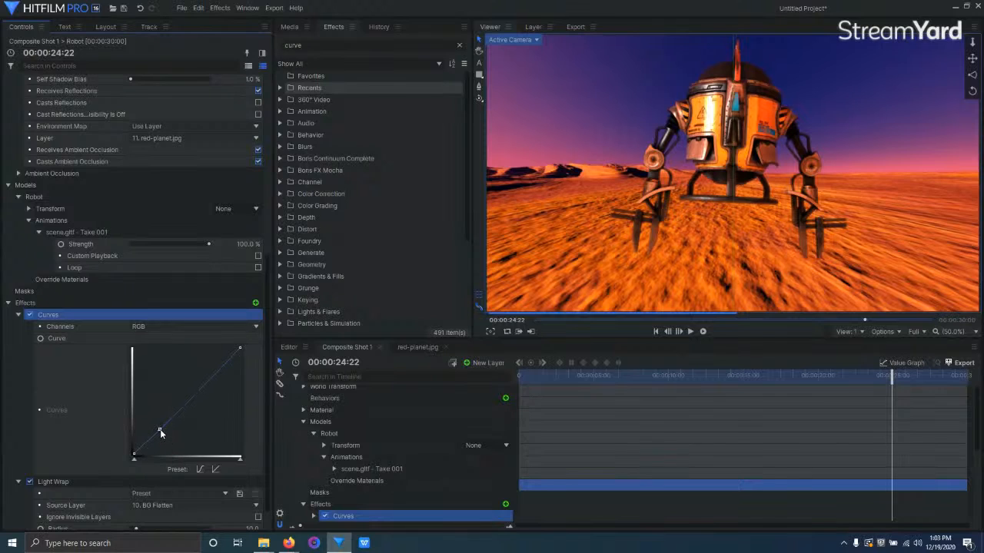
drag(212, 375, 213, 370)
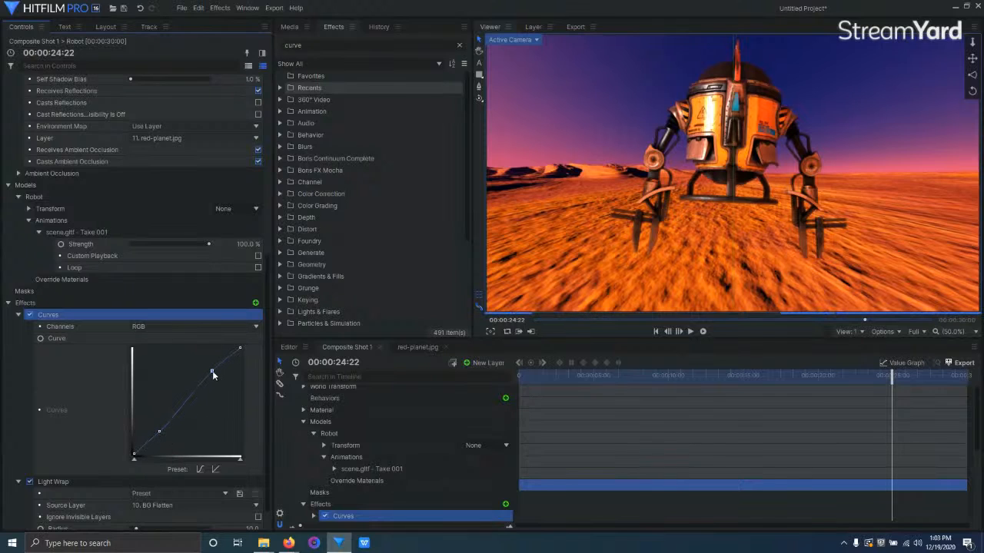
Find the Angle Blur effect and add it to the Robot layer below Light Wrap
double_click(307, 44)
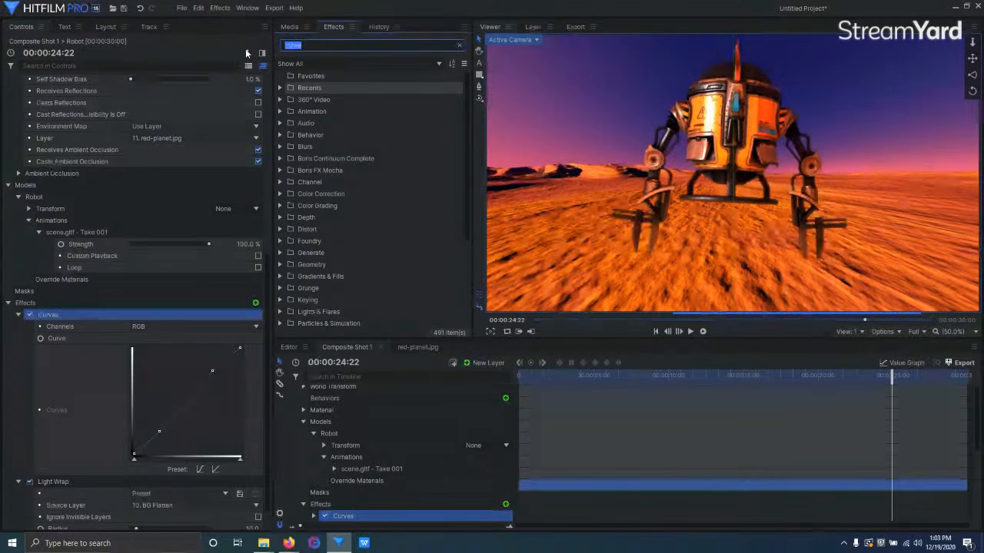
text(angle)
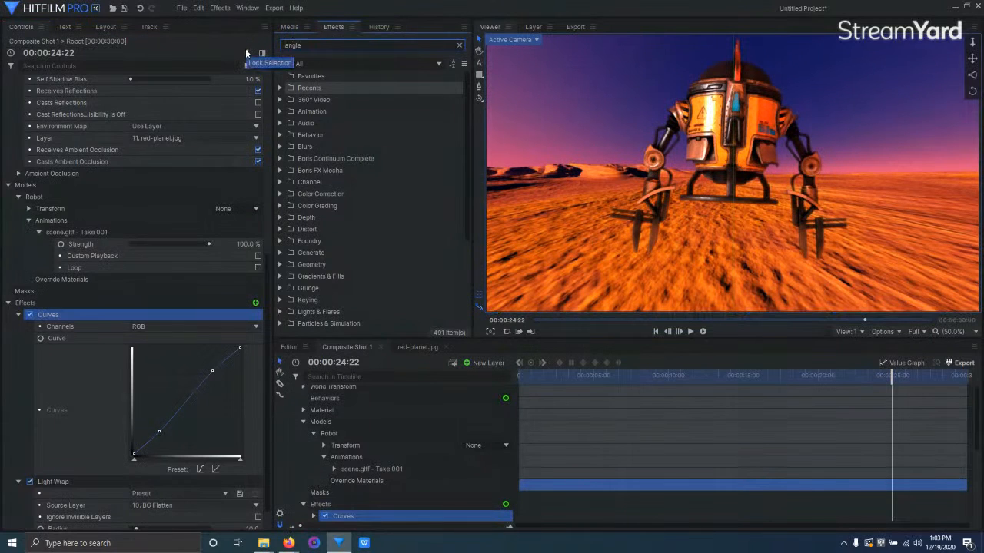
text( blur)
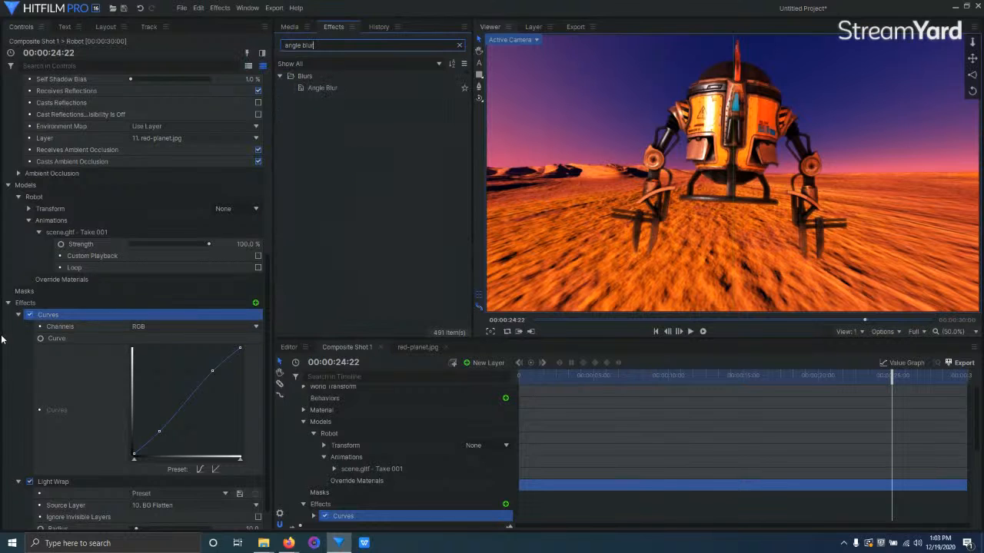
click(18, 314)
click(18, 453)
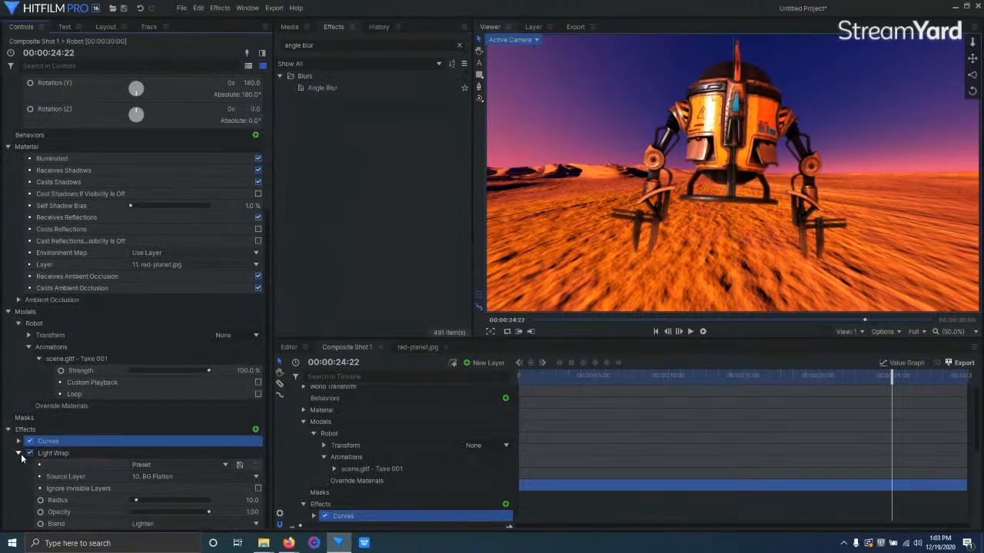
drag(310, 89, 51, 530)
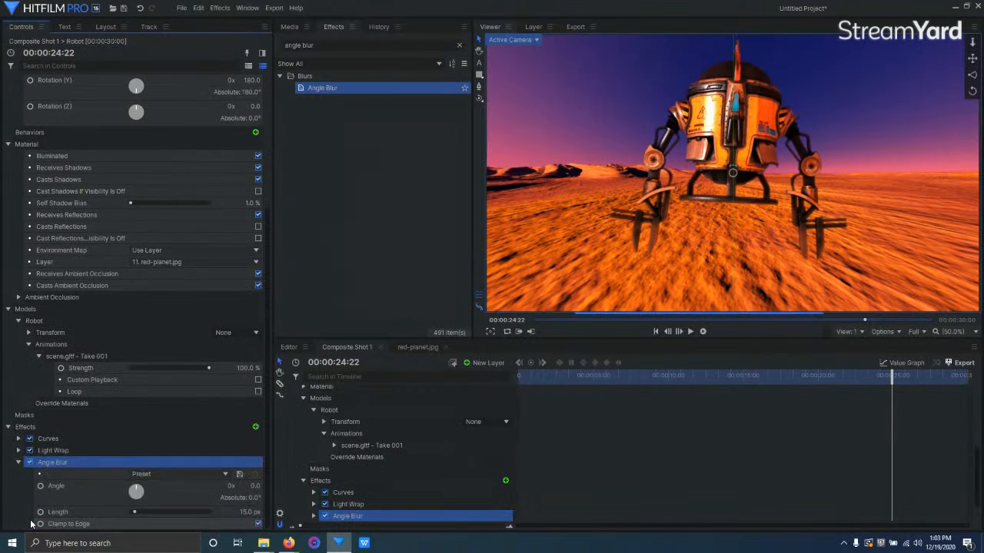
Set the Angle Blur's angle to 9° and its length to 1 px
click(255, 486)
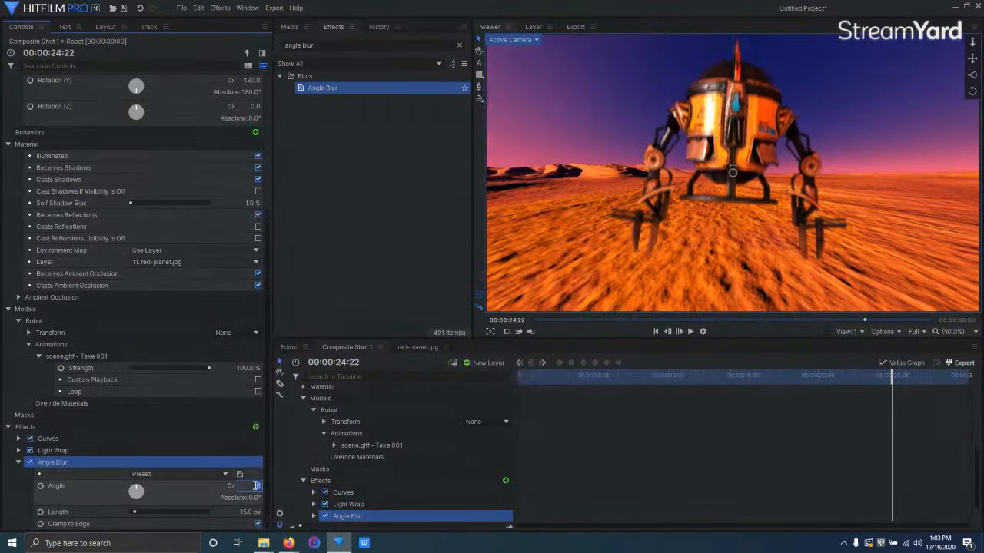
click(253, 512)
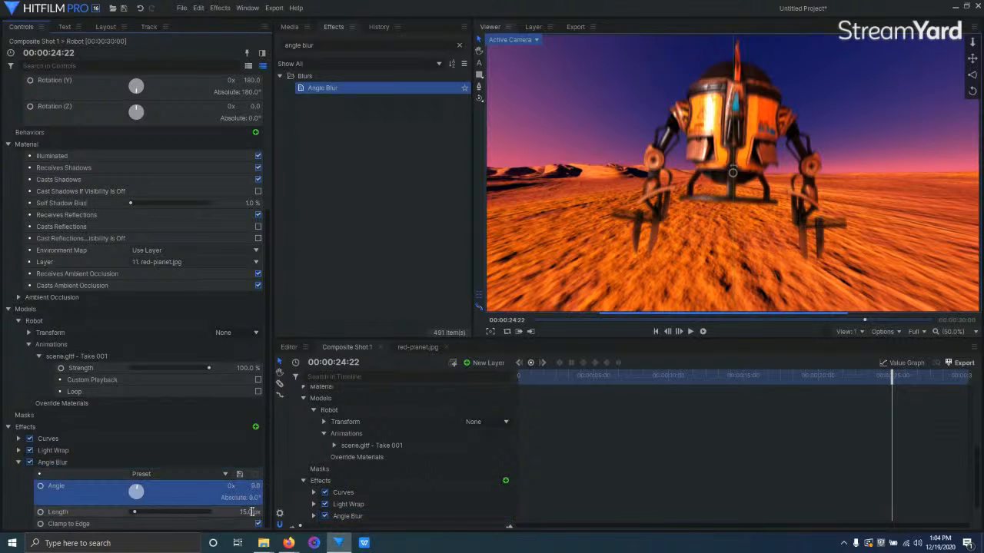
text(1)
key(Return)
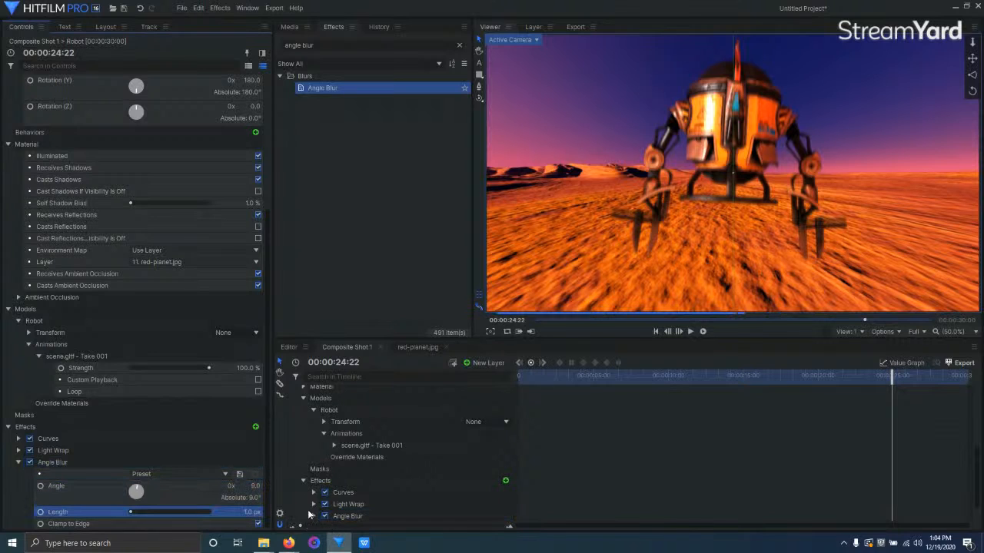
Find the Diffuse effect and add it to the Robot layer below Angle Blur
triple_click(324, 45)
text(diffu)
drag(321, 88, 36, 472)
click(19, 451)
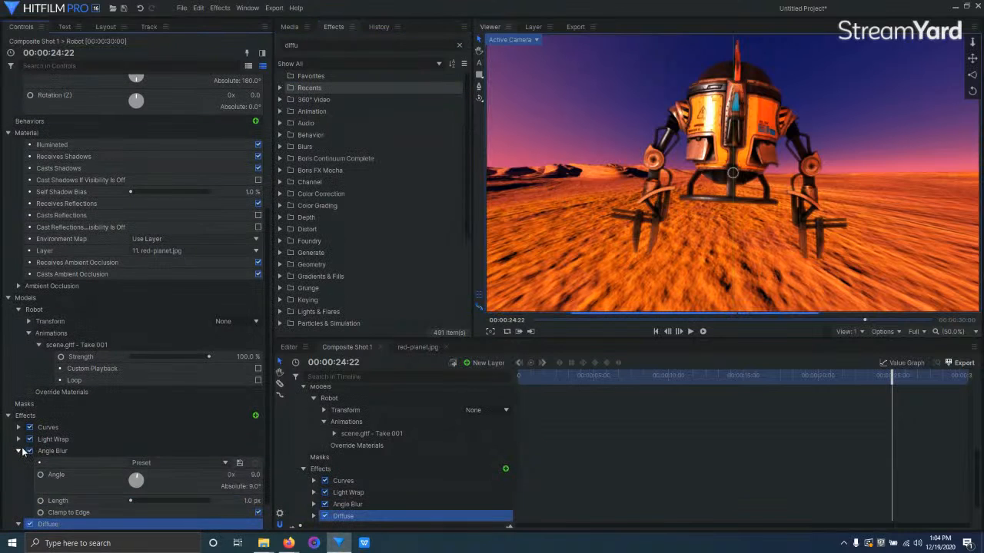
click(20, 488)
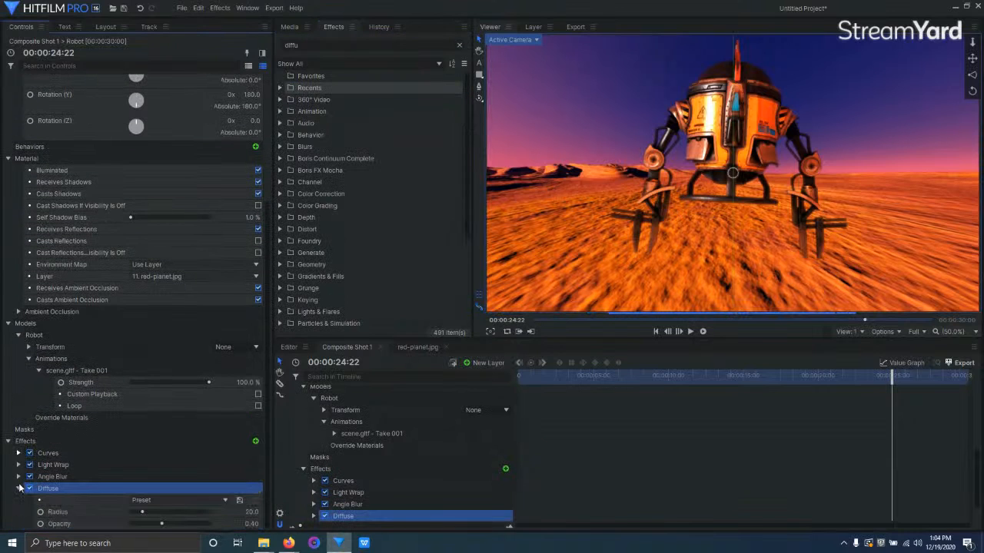
Set the Diffuse effect's radius to 5 and its opacity to 0.20
click(252, 512)
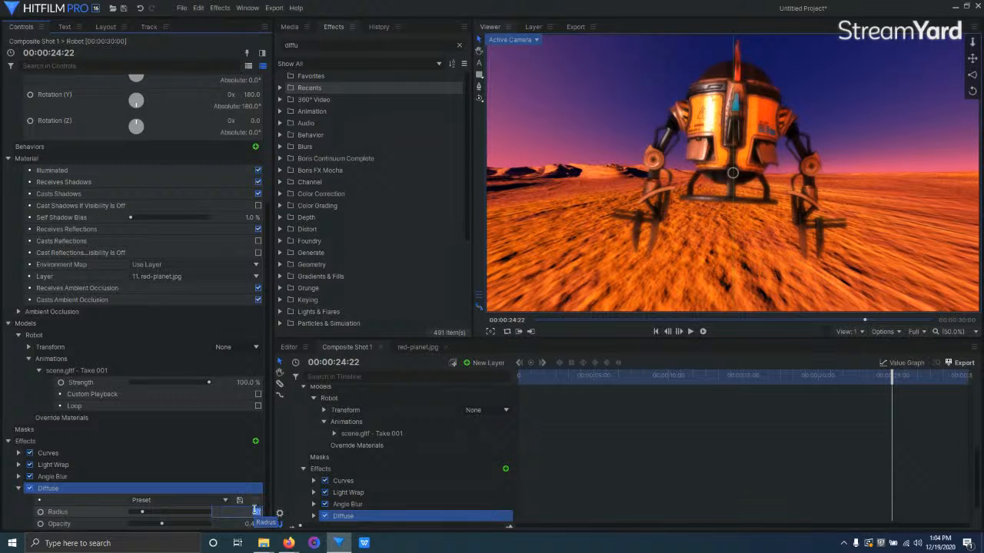
text(5)
key(Return)
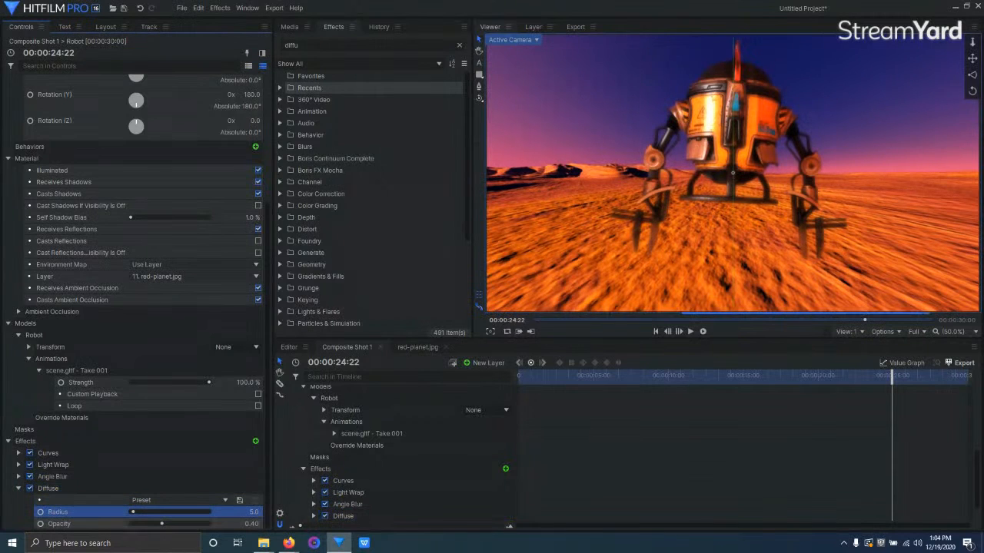
click(254, 524)
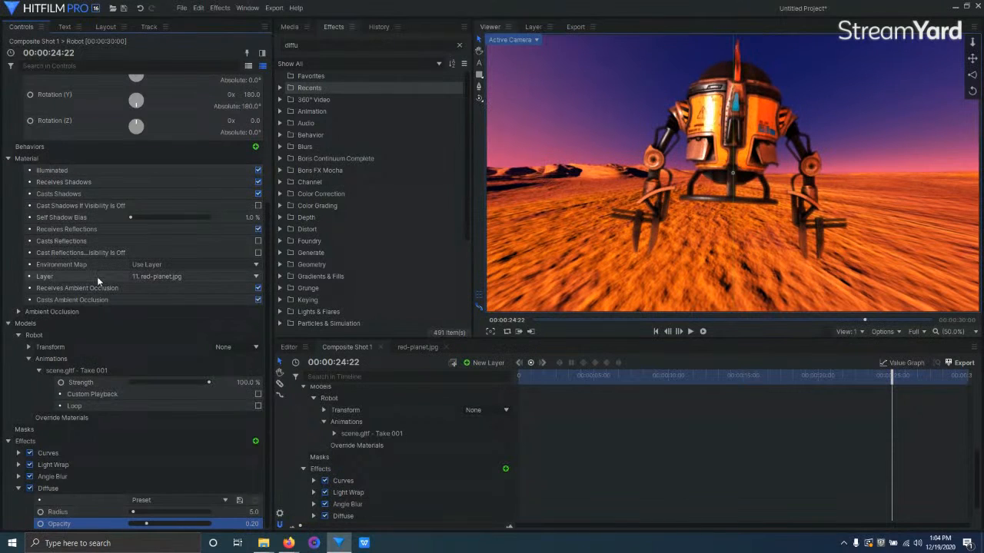
Try tilting the Robot layer to an X rotation of about -16°
scroll(85, 292, up, 3)
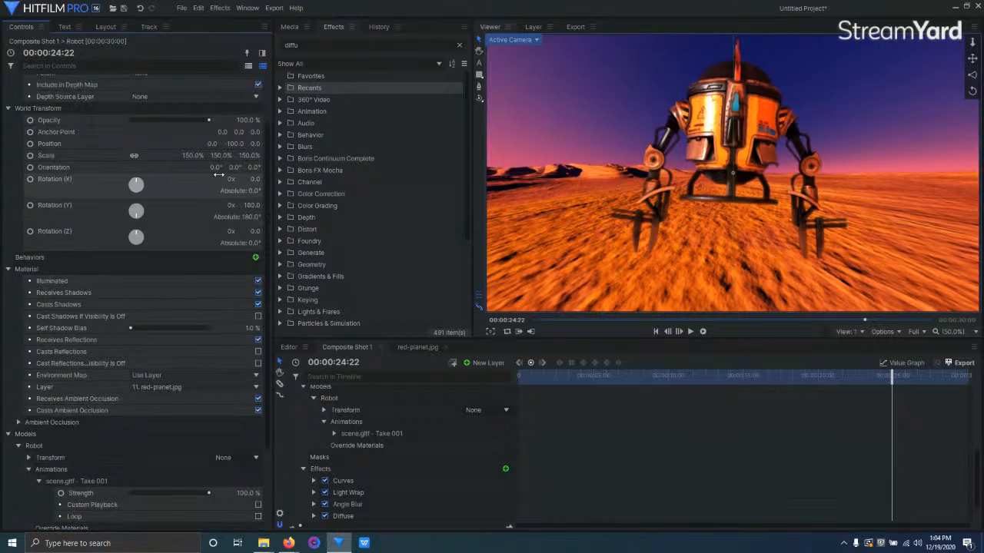
drag(253, 179, 224, 179)
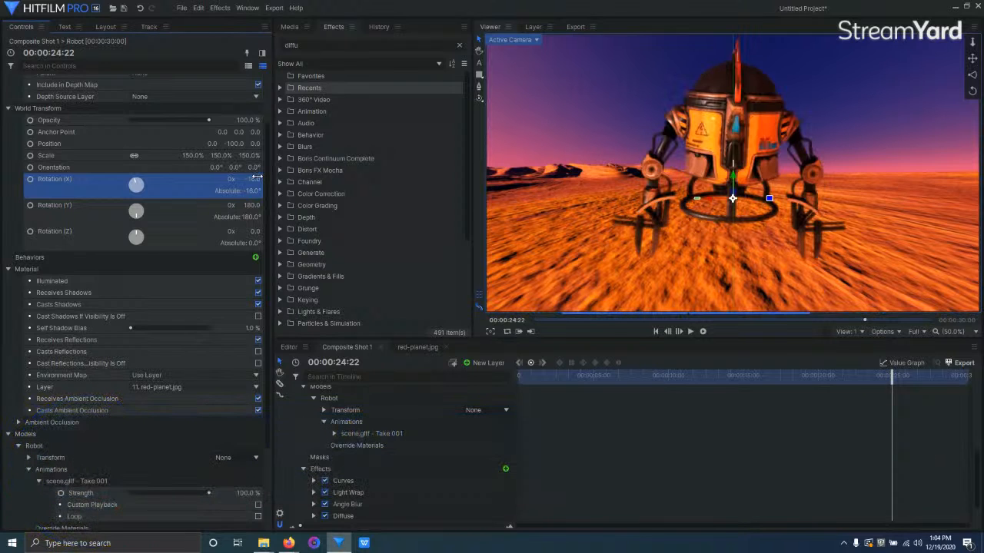
Save the project as Robot in the Sensei Model Challenge folder on the Desktop
key(ctrl+s)
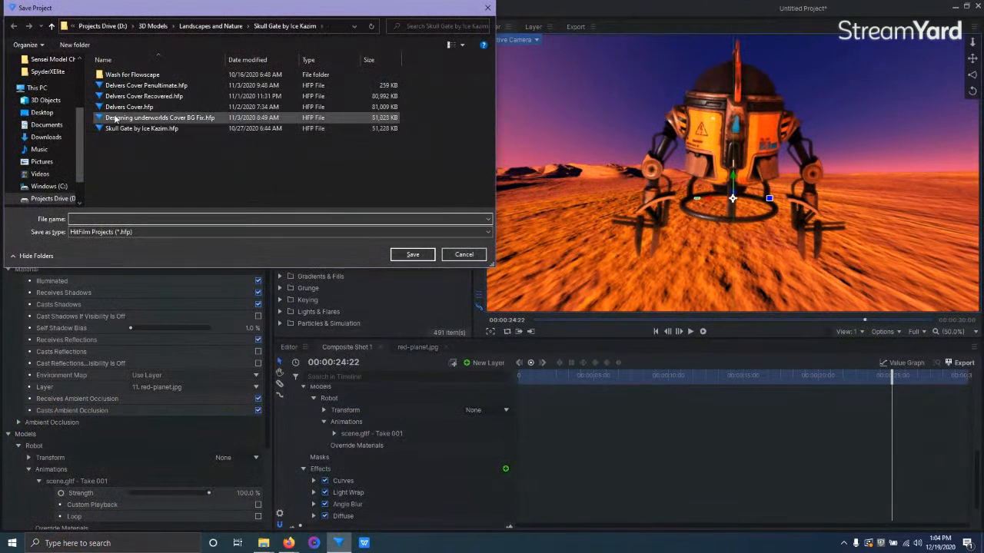
click(42, 113)
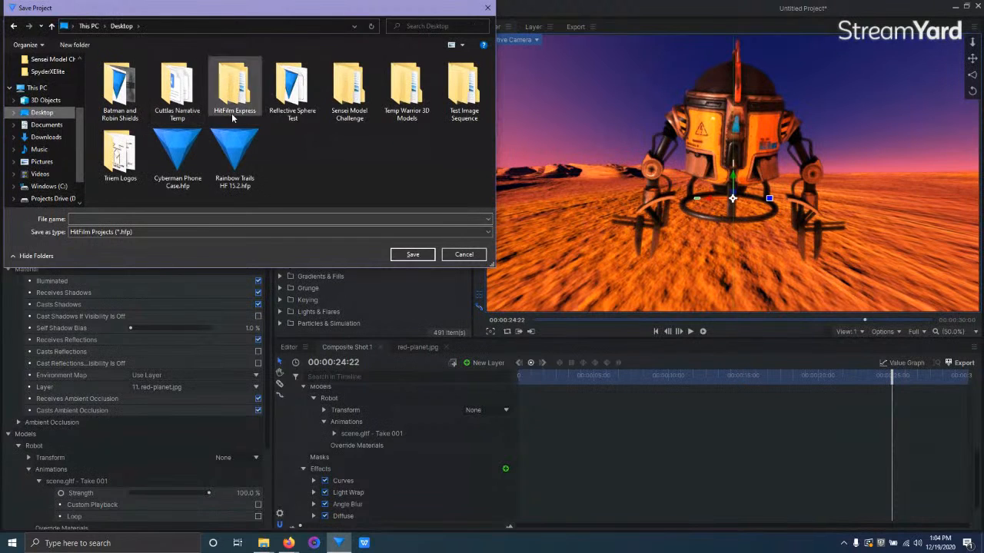
double_click(350, 88)
click(202, 221)
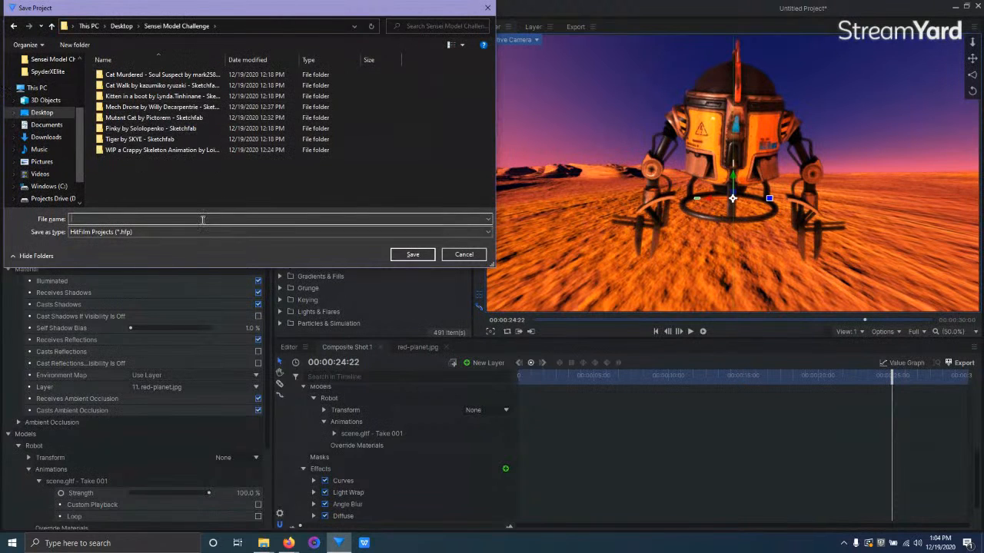
text(Robot)
key(Return)
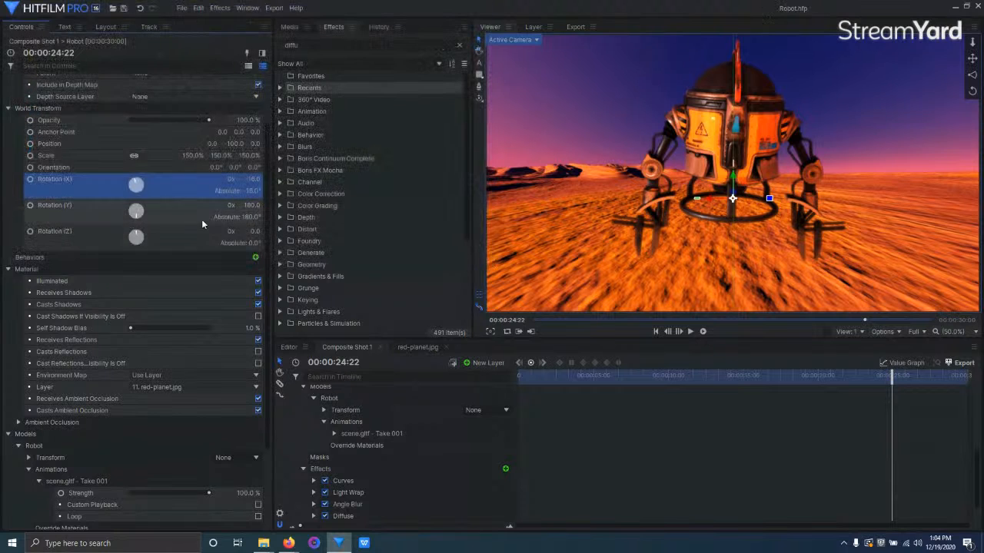
Set the Robot layer's X rotation to -20°
click(256, 181)
text(-20)
key(Return)
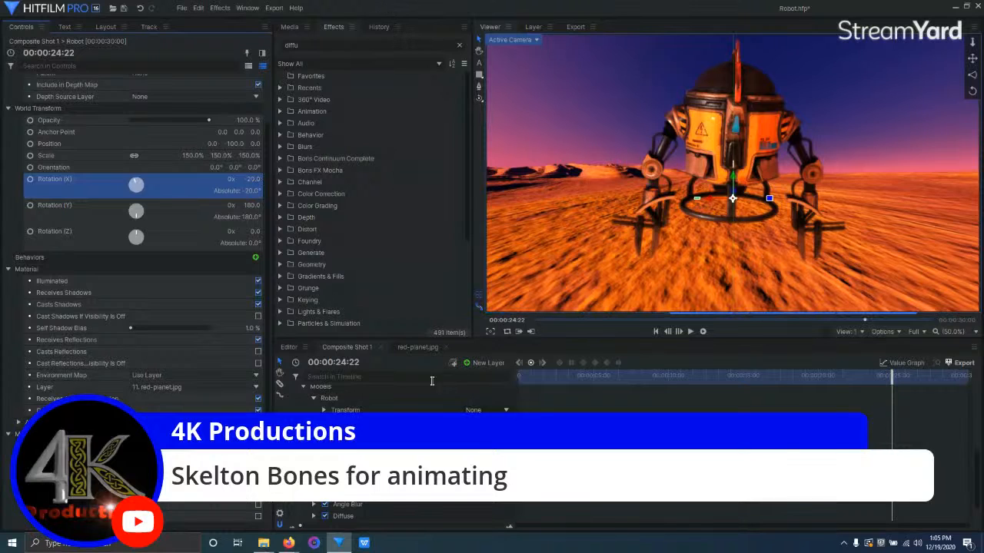
Create a new Grade layer above all other layers and add the Zoom Blur effect to it
scroll(304, 399, up, 2)
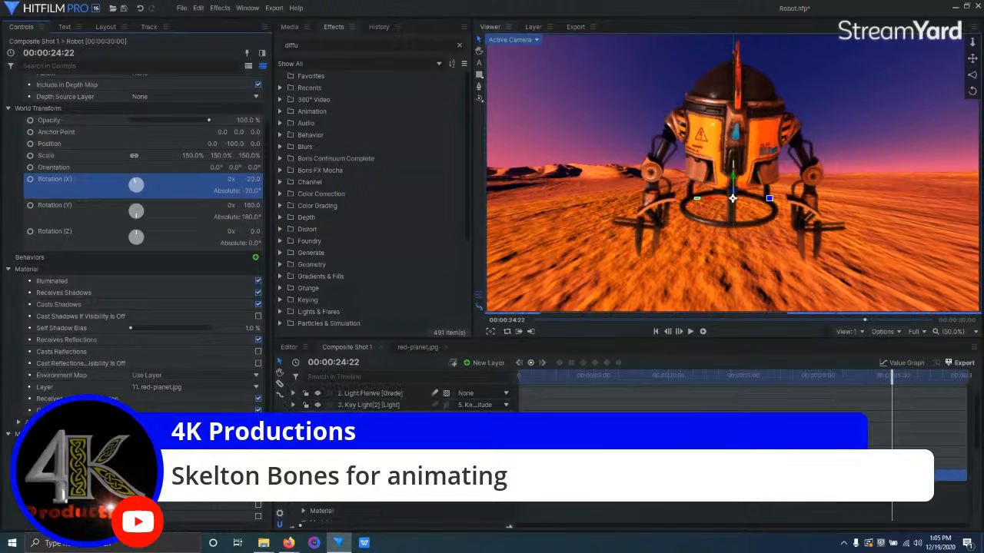
click(470, 364)
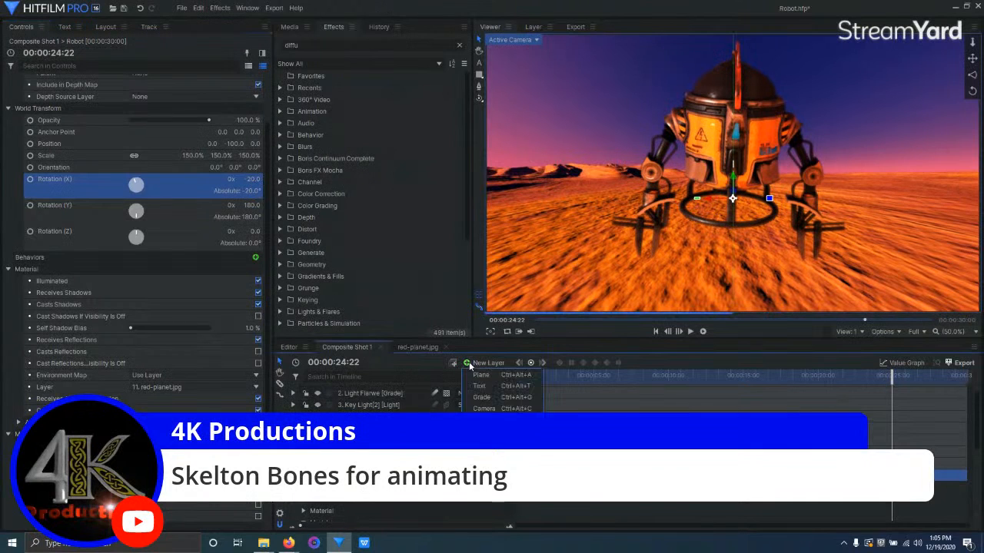
click(489, 398)
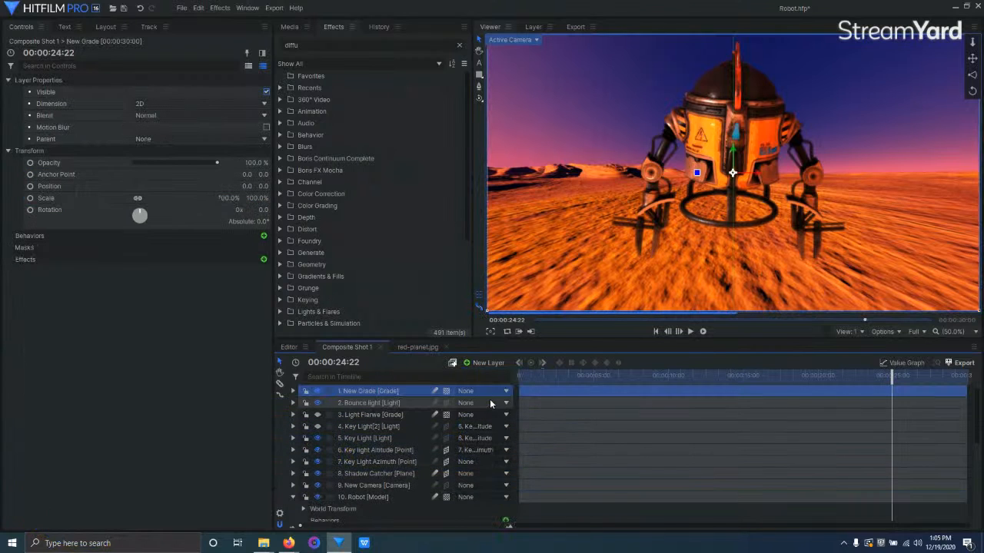
click(317, 46)
drag(317, 45, 227, 40)
text(zoom)
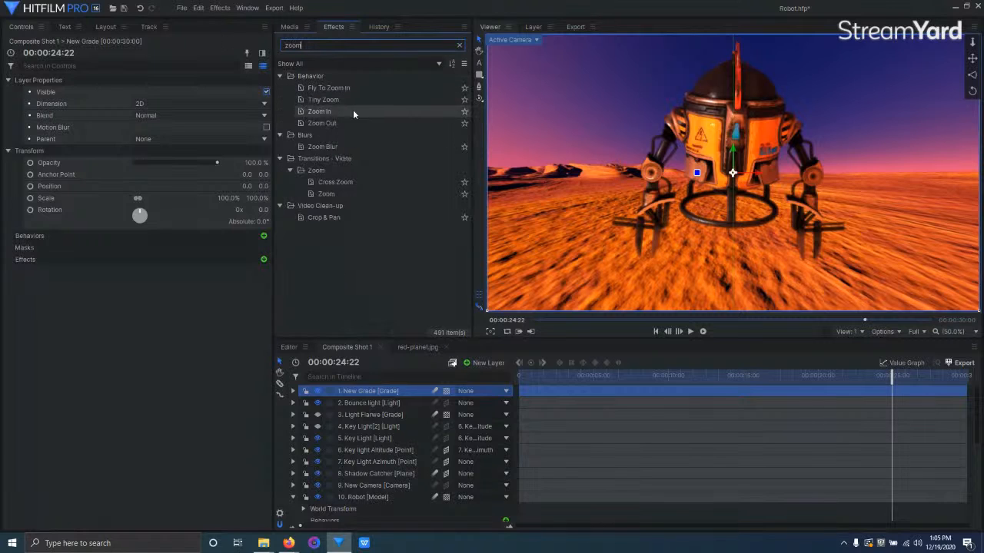
drag(319, 147, 363, 386)
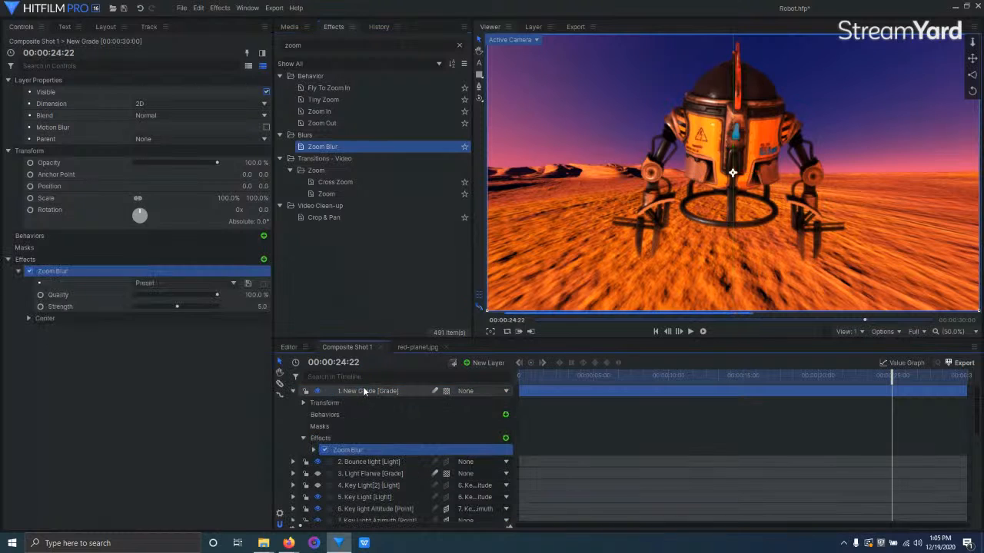
Draw an elliptical mask on the new Grade layer around the robot's head, body and upper arms
click(479, 74)
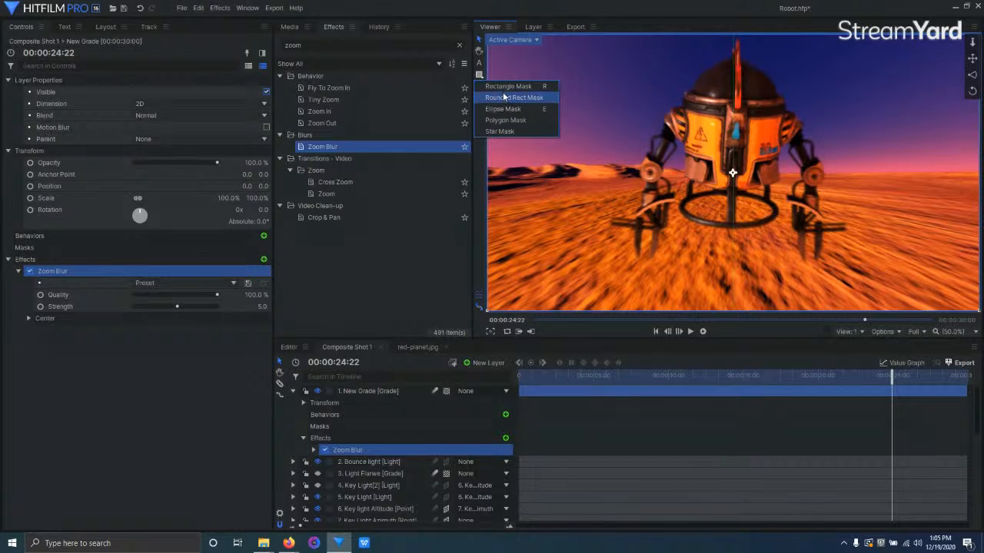
click(507, 99)
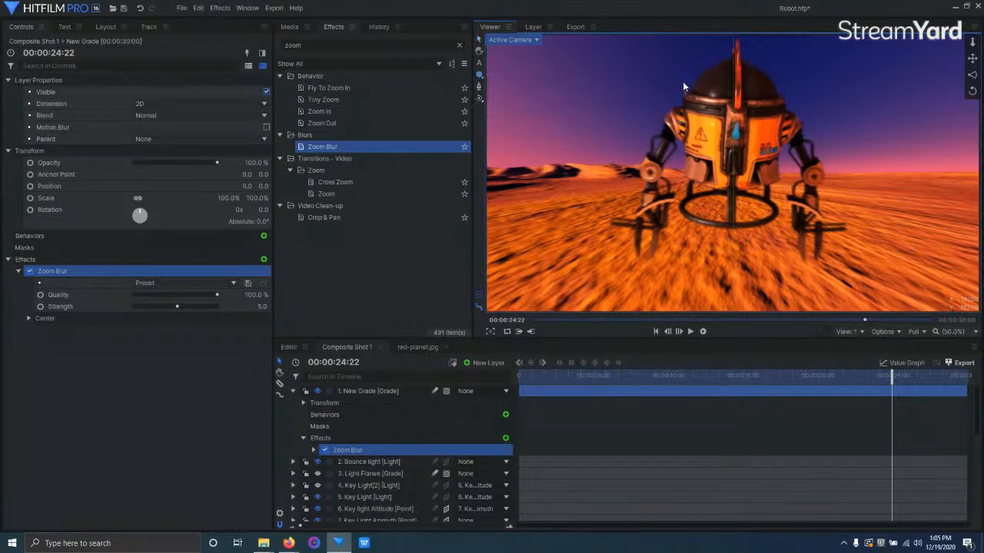
mouse_move(624, 46)
mouse_down()
mouse_move(818, 213)
mouse_move(824, 232)
mouse_up()
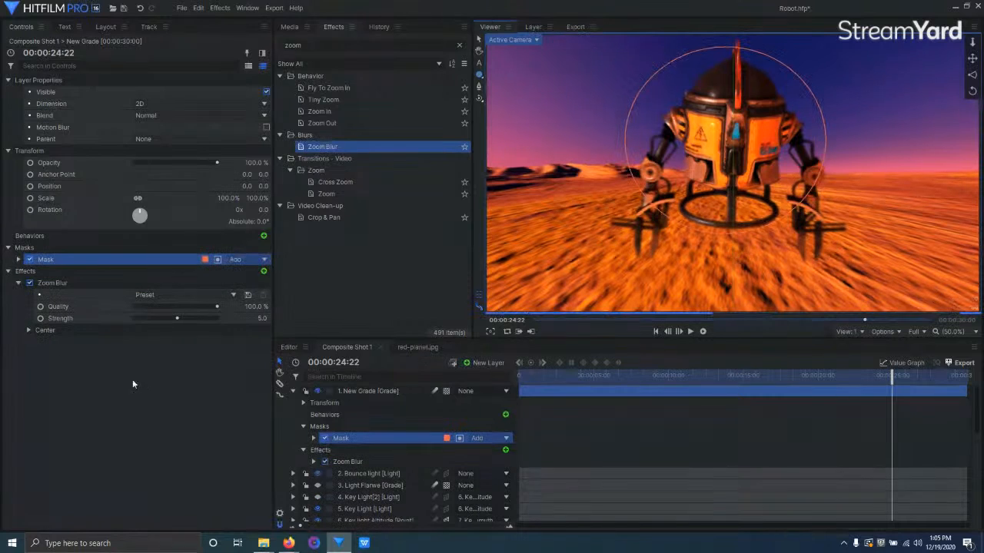
Expand the Zoom Blur center and the mask's shape and transform properties, and set the mask's feather strength to 100 px
click(29, 331)
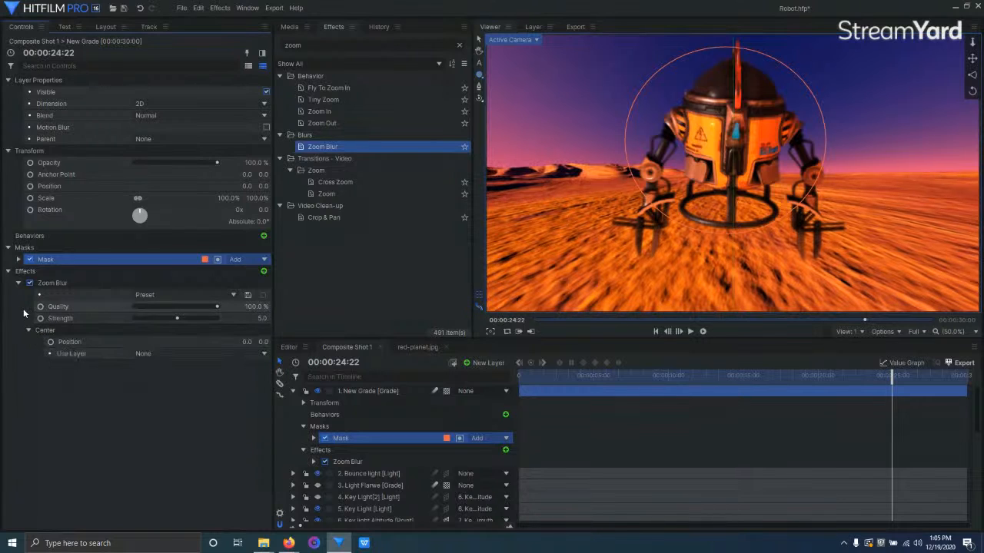
click(19, 260)
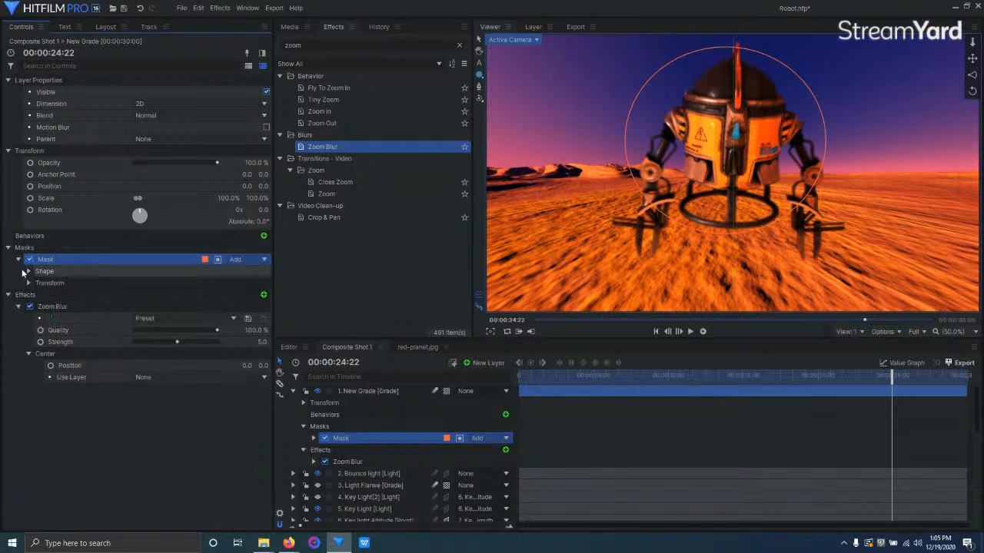
click(29, 283)
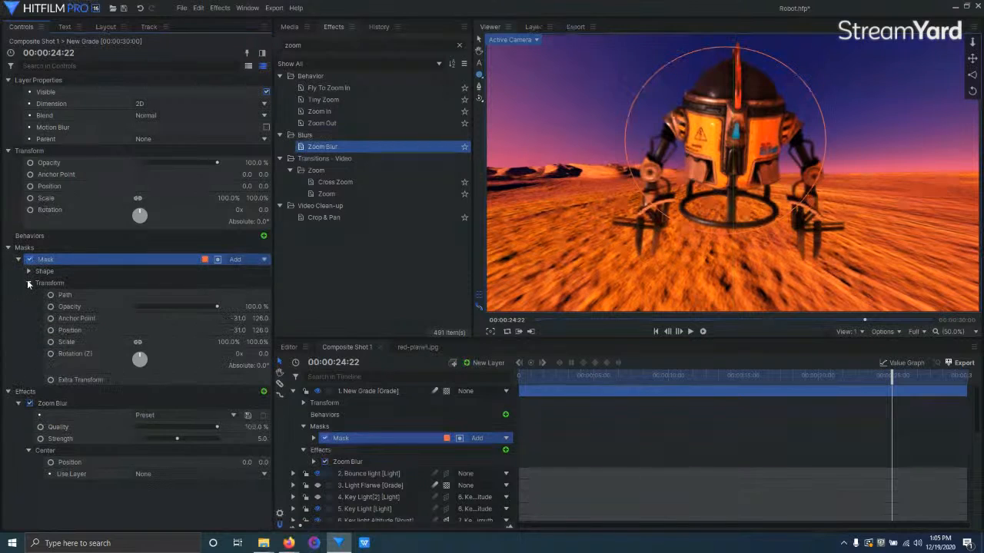
click(29, 271)
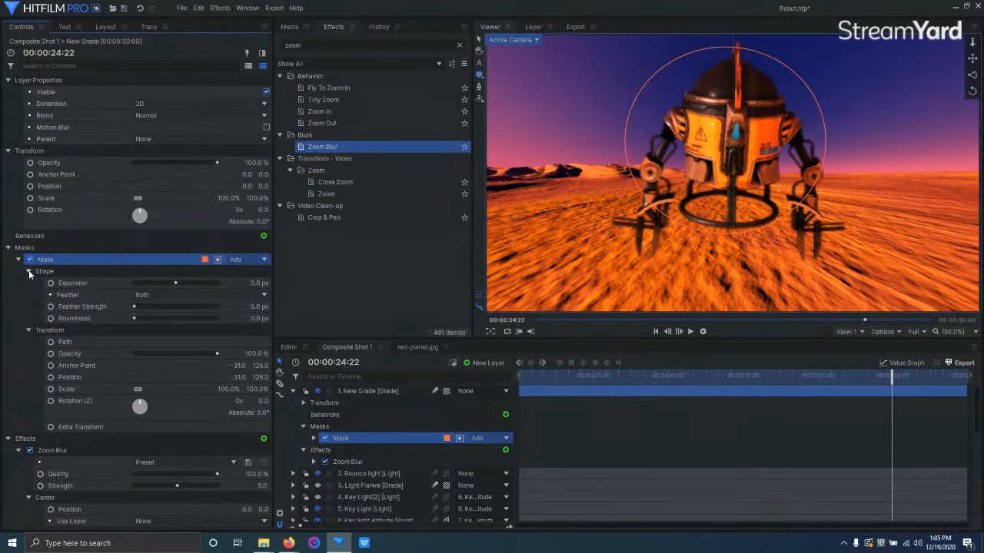
click(259, 307)
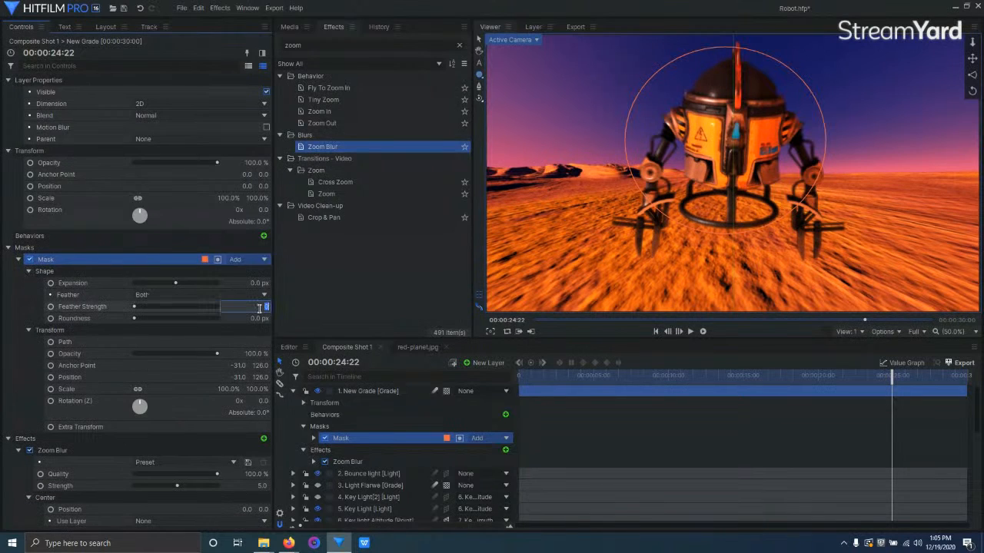
text(100)
key(Return)
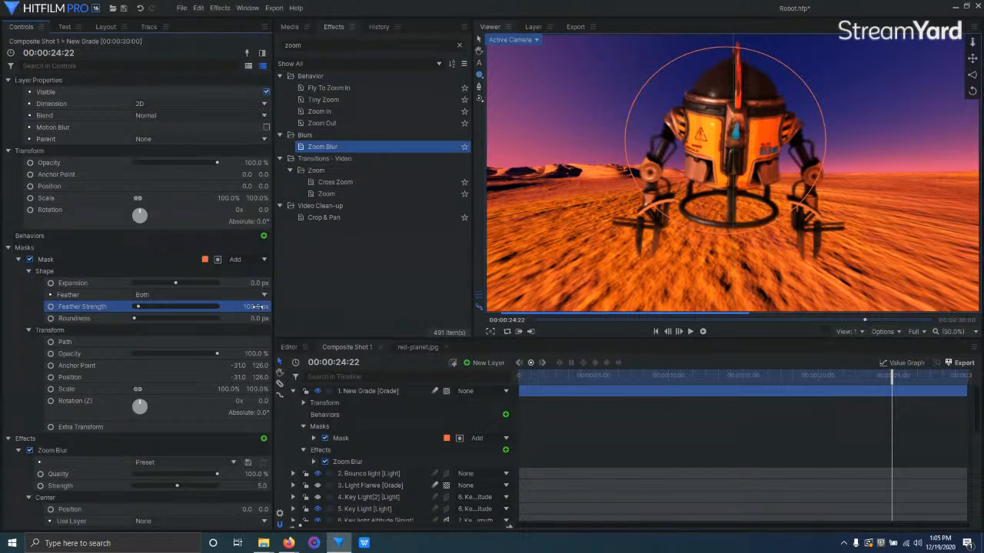
Set the Zoom Blur strength to 50 and invert the New Grade layer's mask
click(259, 486)
text(50)
key(Return)
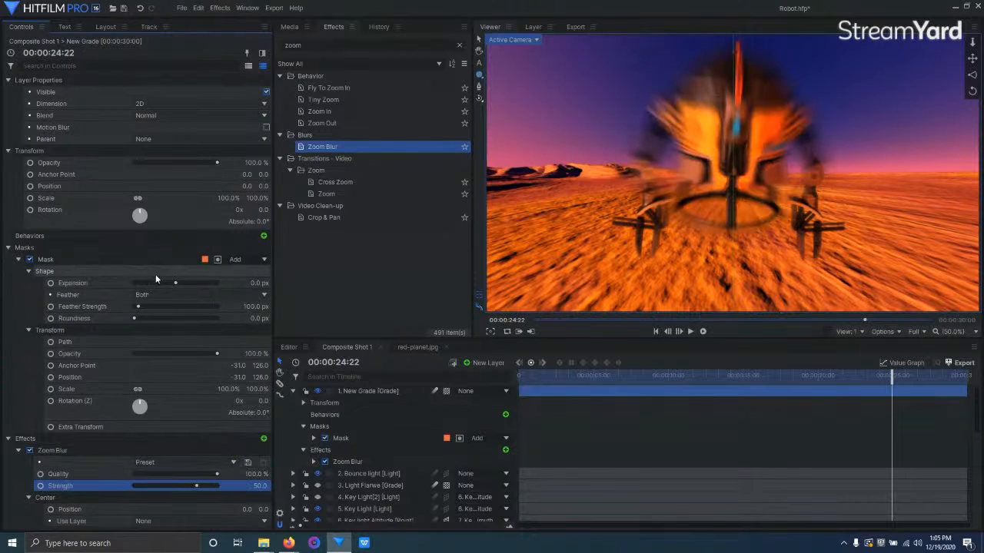
click(240, 259)
click(99, 259)
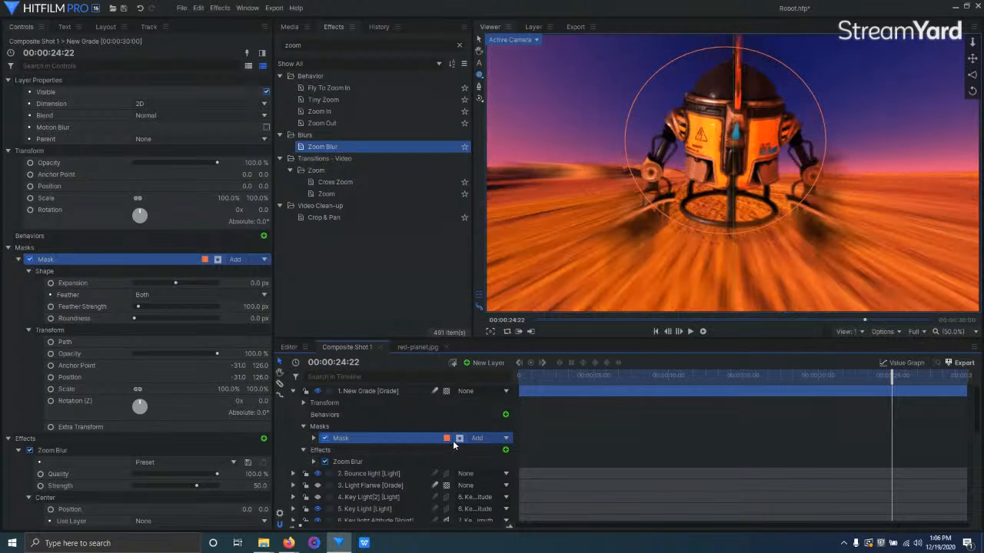
Try a Zoom Blur strength of 20 and settle on 10
click(261, 486)
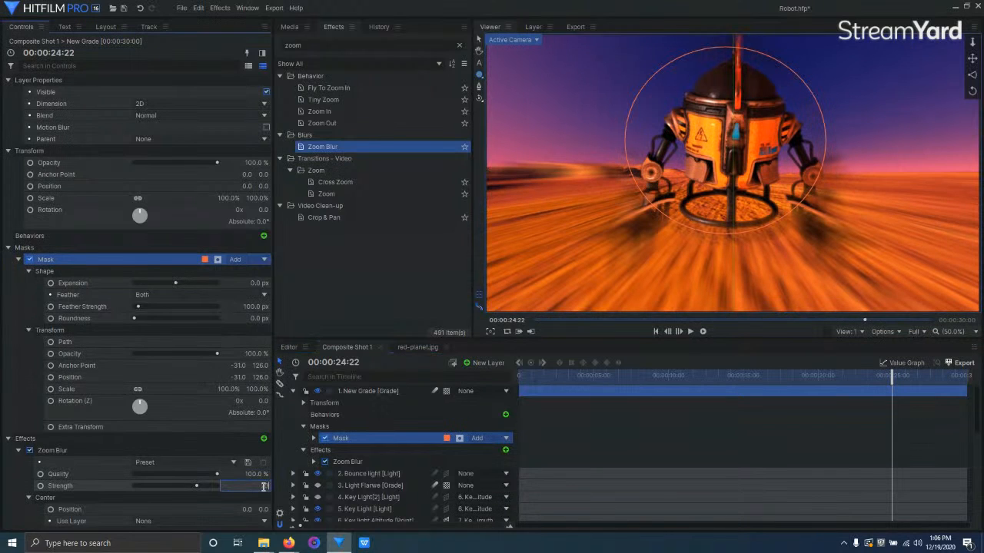
text(20)
key(Return)
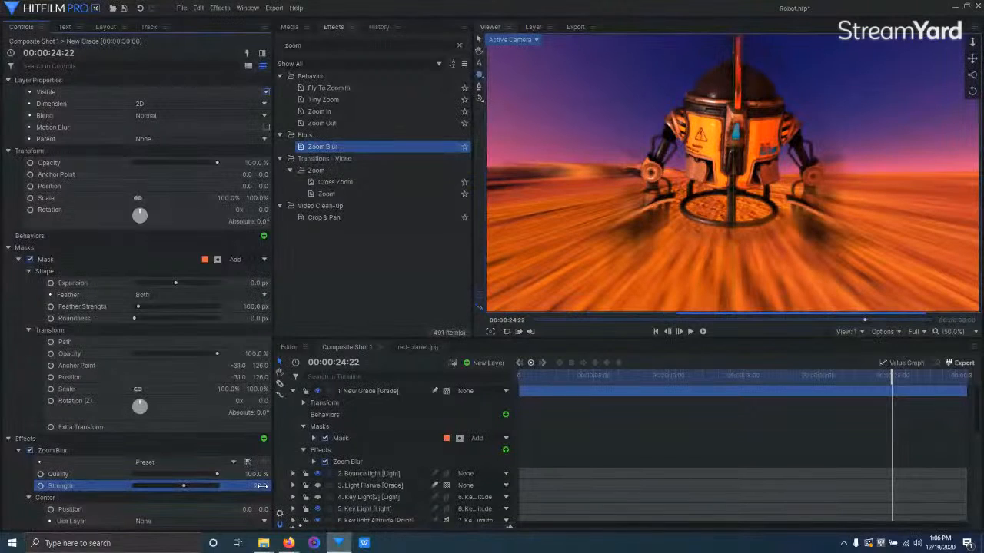
click(261, 486)
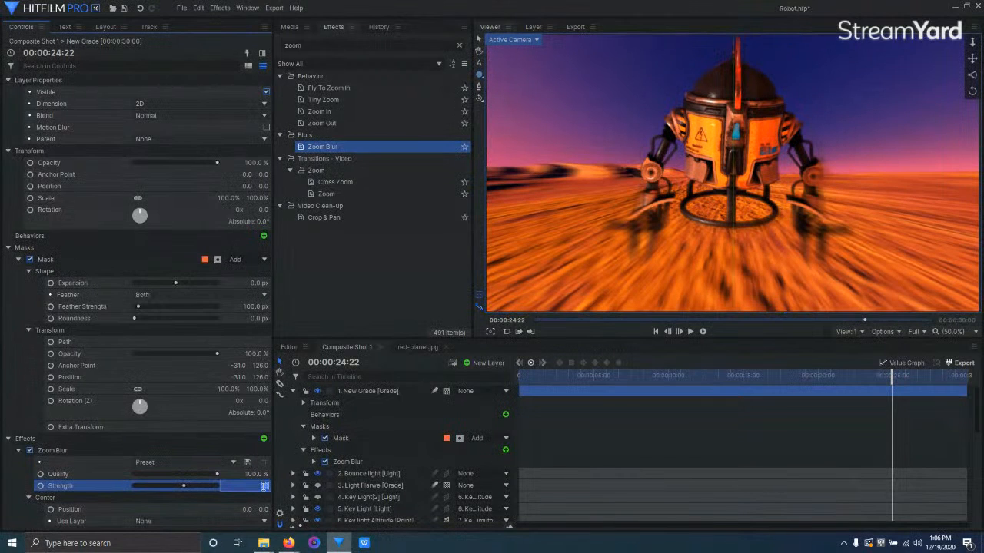
text(10)
key(Return)
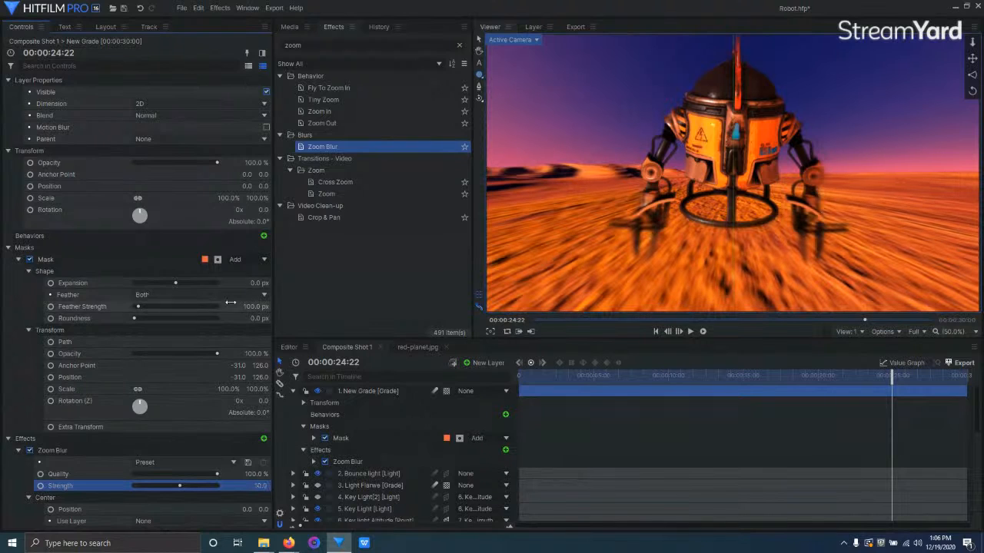
Set the mask's feather strength to 200 px and its expansion to 50 px, and collapse the New Grade layer
drag(241, 306, 249, 306)
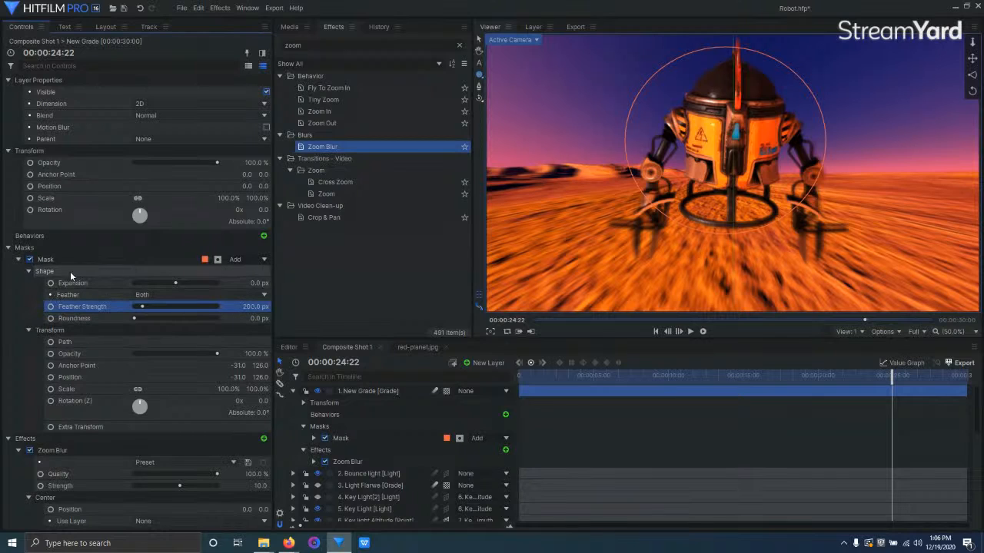
drag(259, 283, 282, 282)
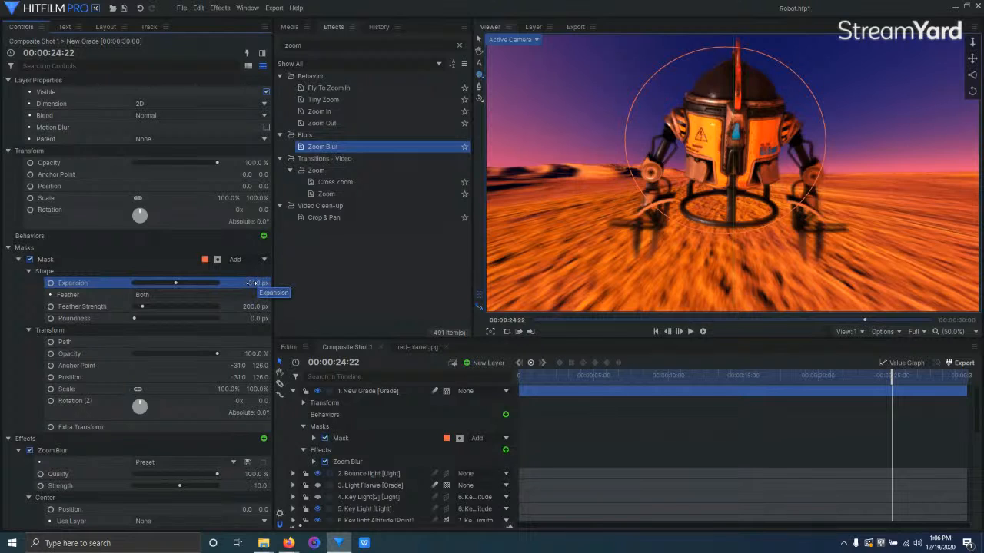
click(253, 283)
key(Return)
click(362, 392)
click(292, 391)
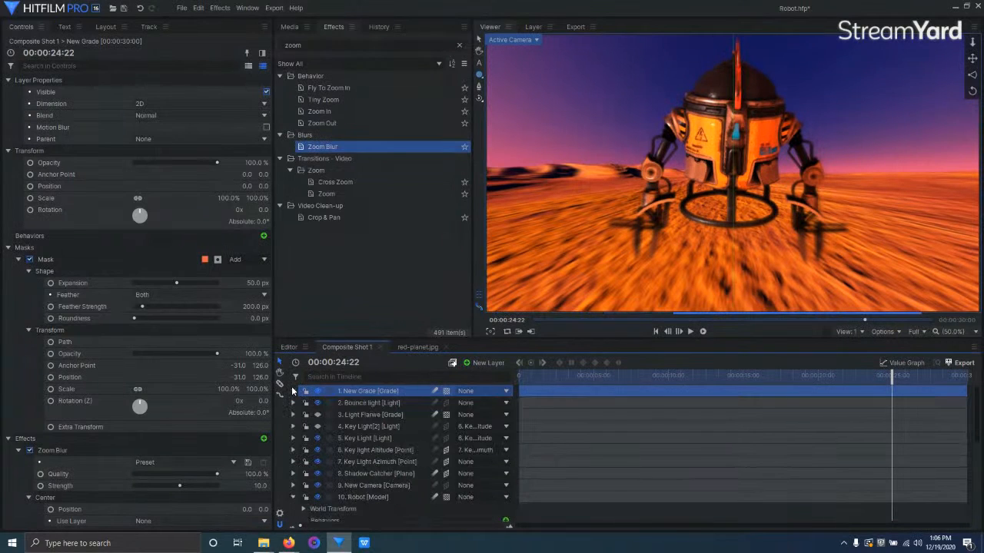
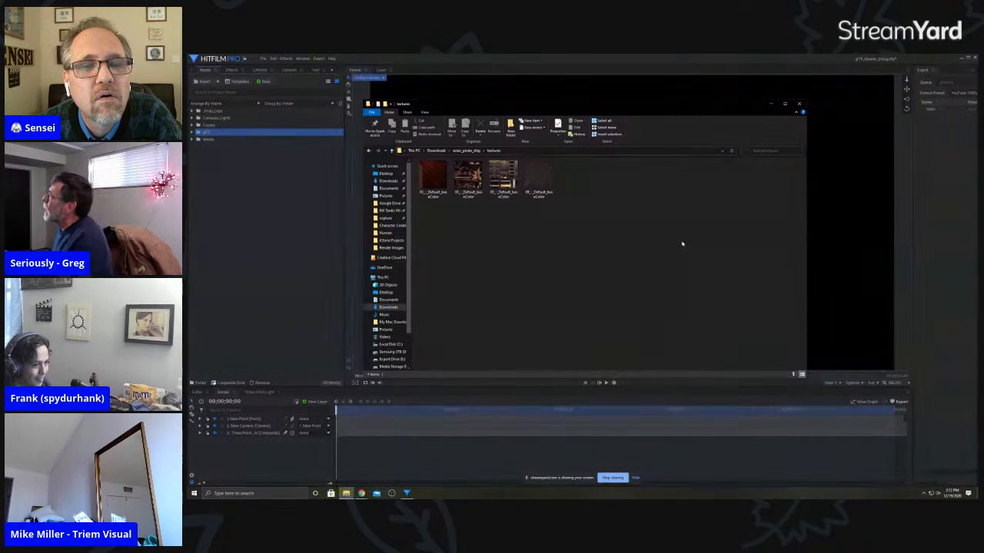
Import the scene 3D model from the asian_pirate_ship download folder into the project's glTF folder
click(422, 62)
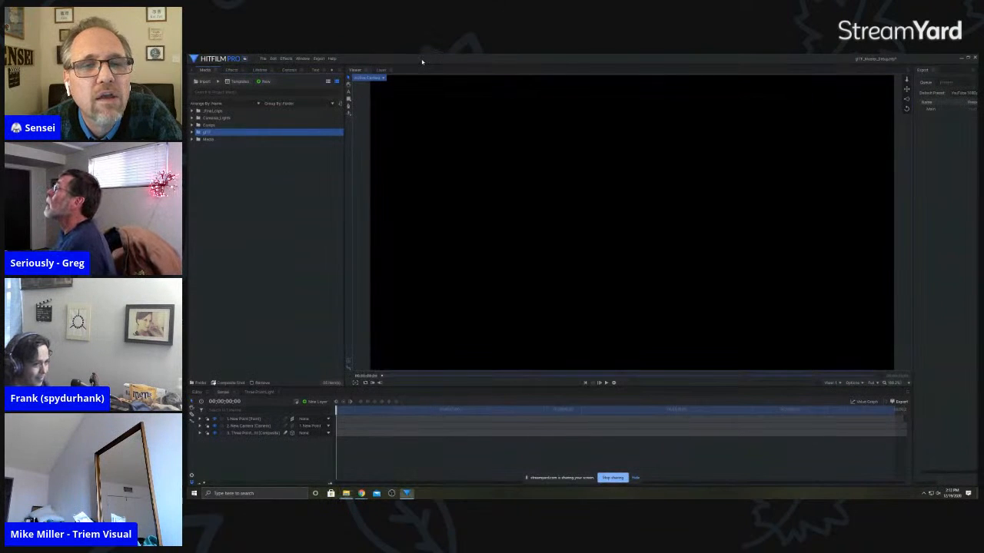
click(192, 132)
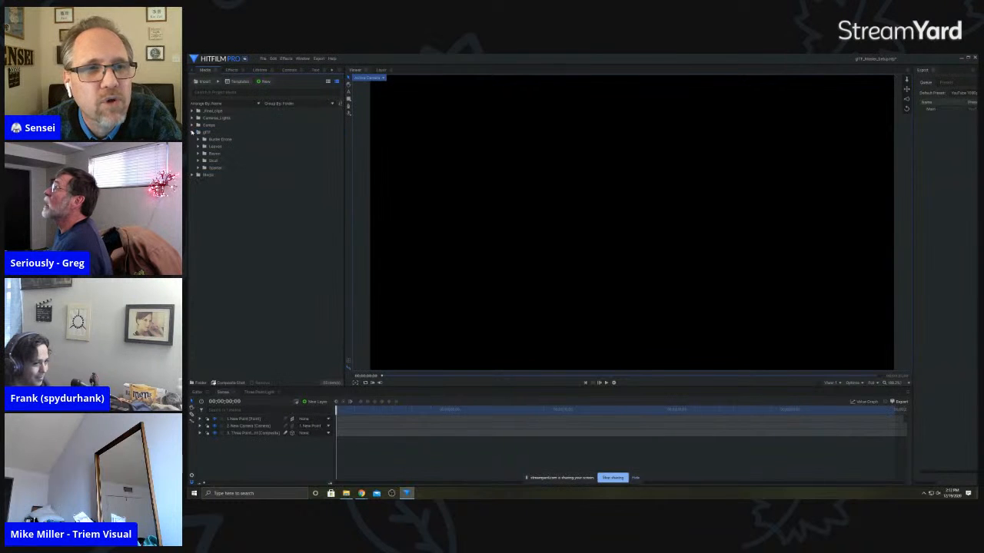
click(202, 133)
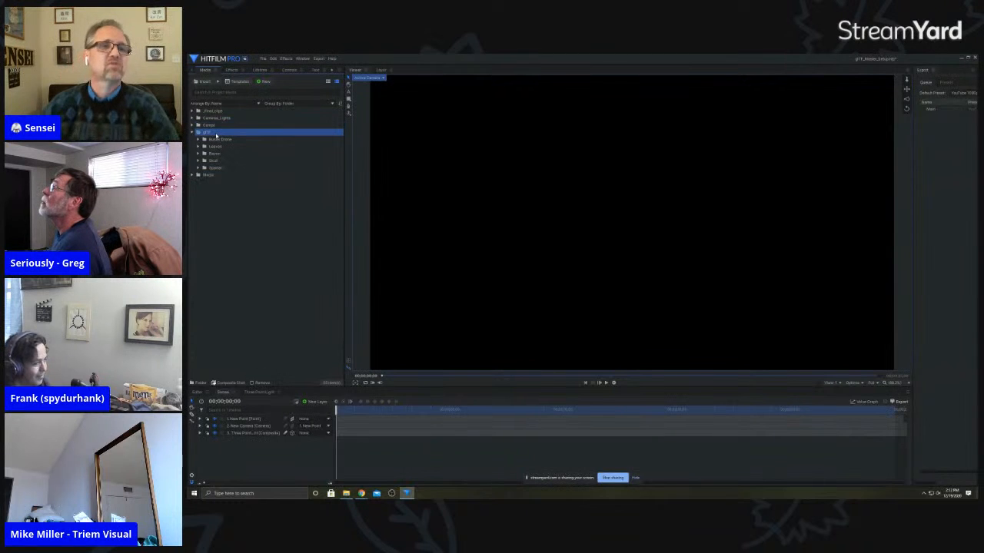
click(218, 82)
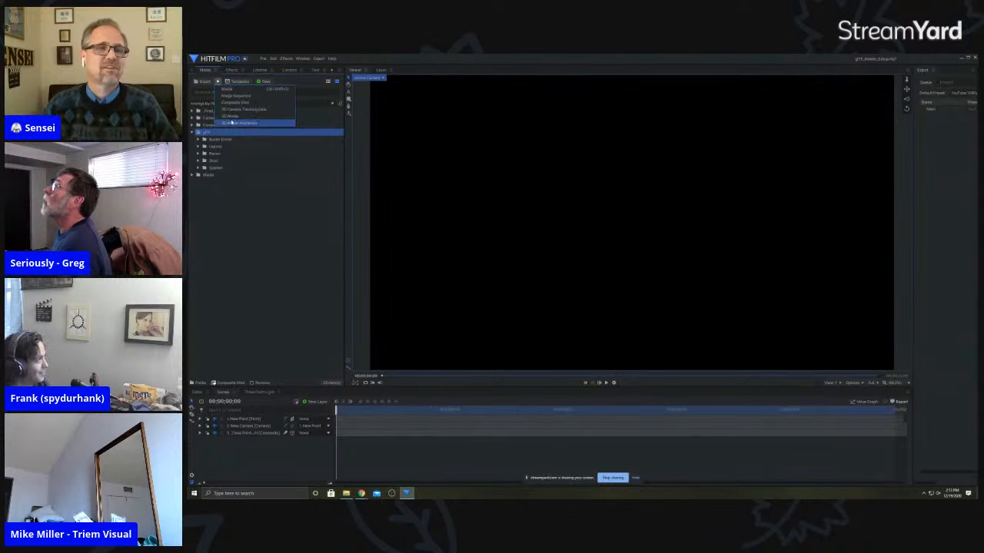
click(232, 116)
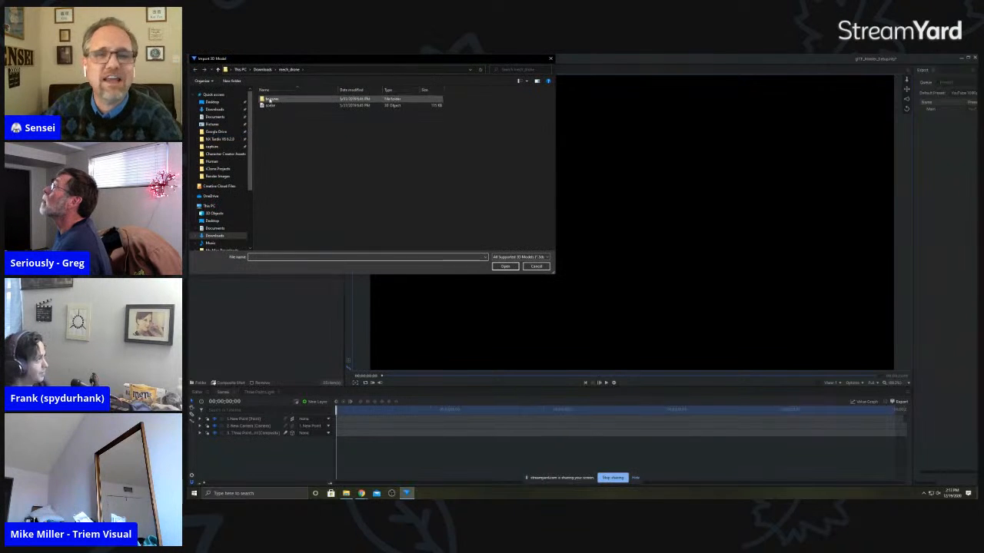
click(265, 70)
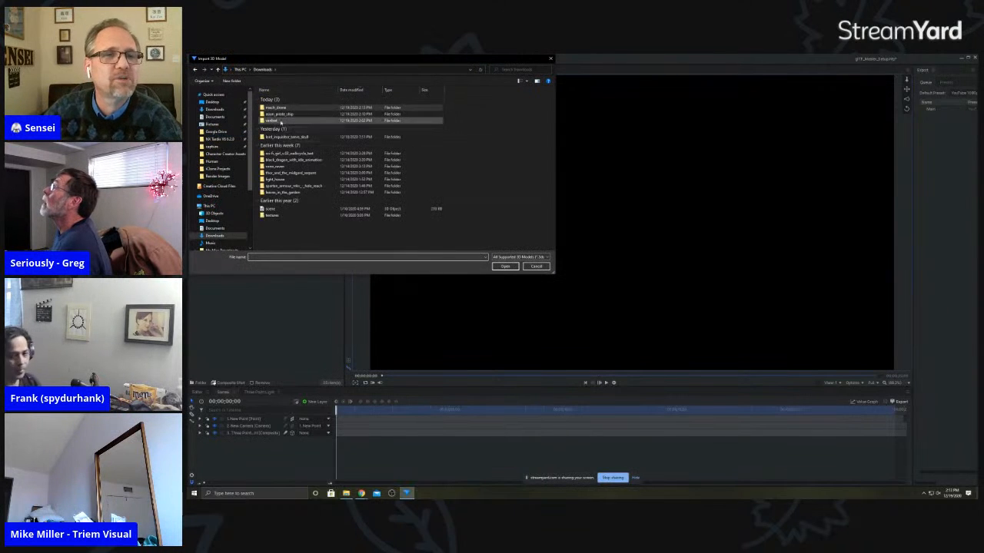
double_click(283, 115)
click(273, 107)
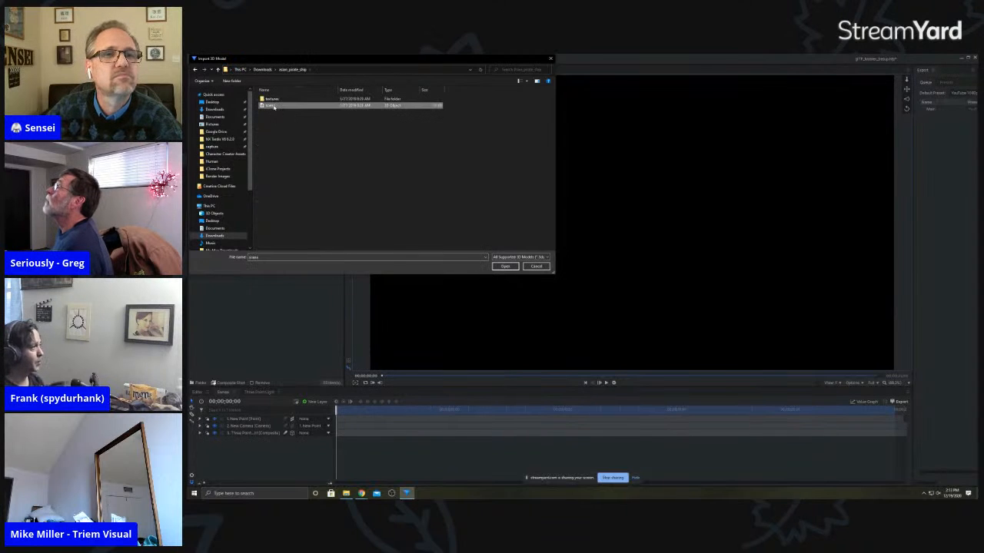
click(505, 266)
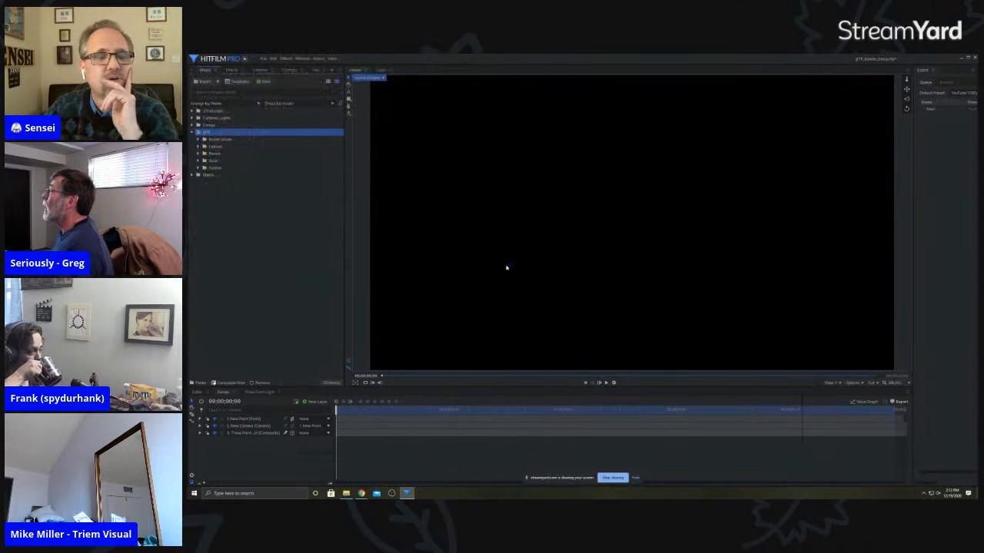
Examine the pirate ship's sails and hull from several angles in the 3D model preview
scroll(451, 295, up, 5)
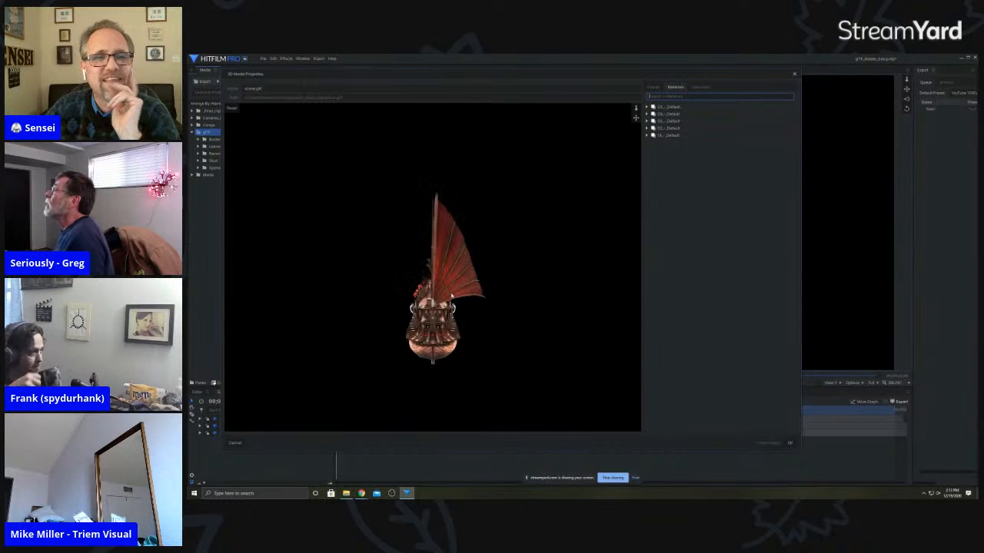
scroll(495, 314, down, 1)
drag(516, 315, 450, 326)
scroll(432, 335, up, 4)
click(652, 87)
click(671, 88)
drag(478, 286, 528, 323)
scroll(421, 315, up, 3)
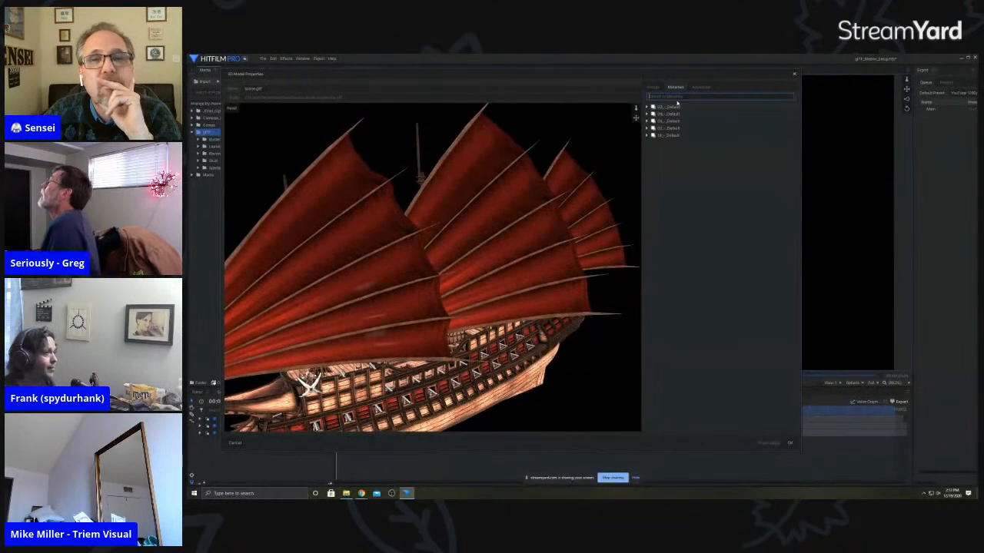
Try Generate Faceted + Auto Smoothing as the normals method in the ship model's advanced properties
click(697, 87)
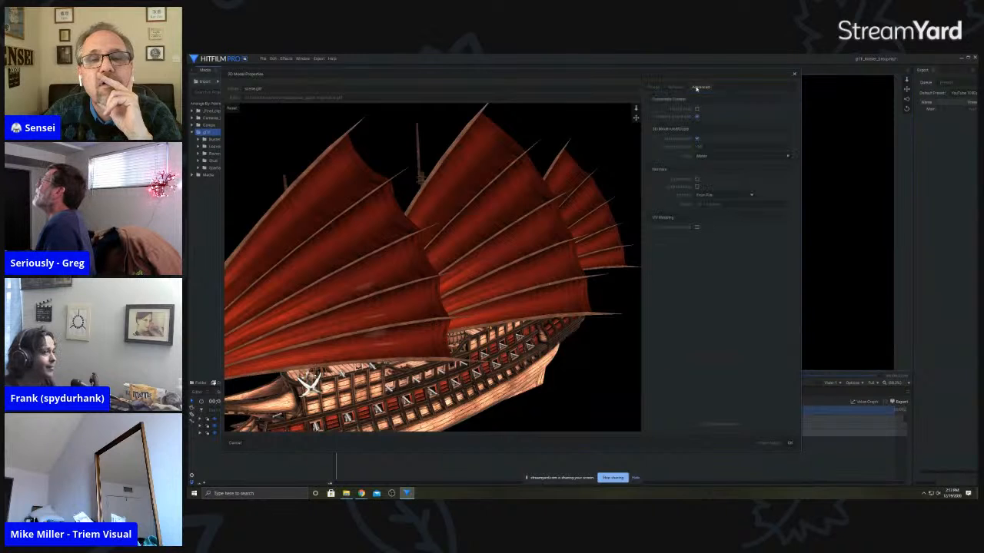
click(703, 195)
click(706, 212)
click(702, 204)
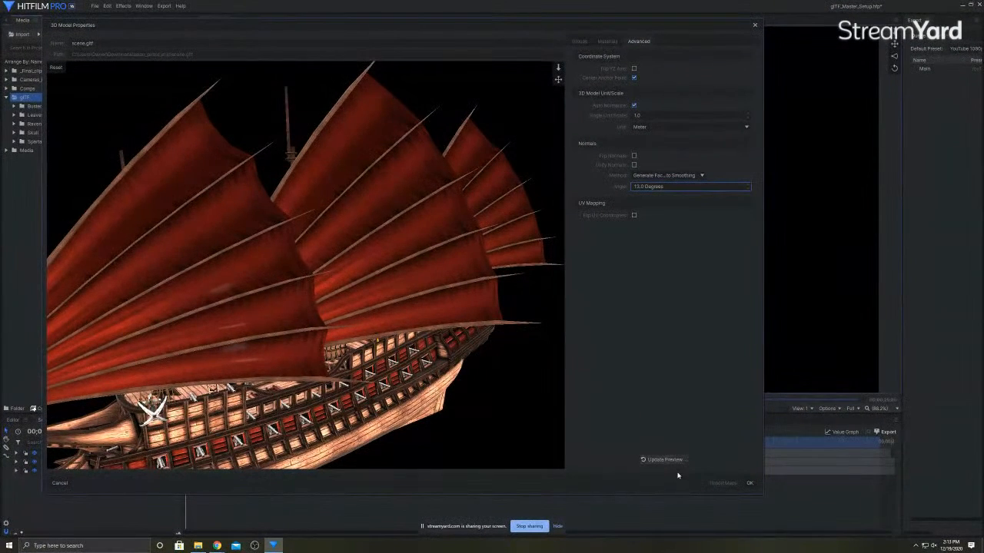
click(695, 176)
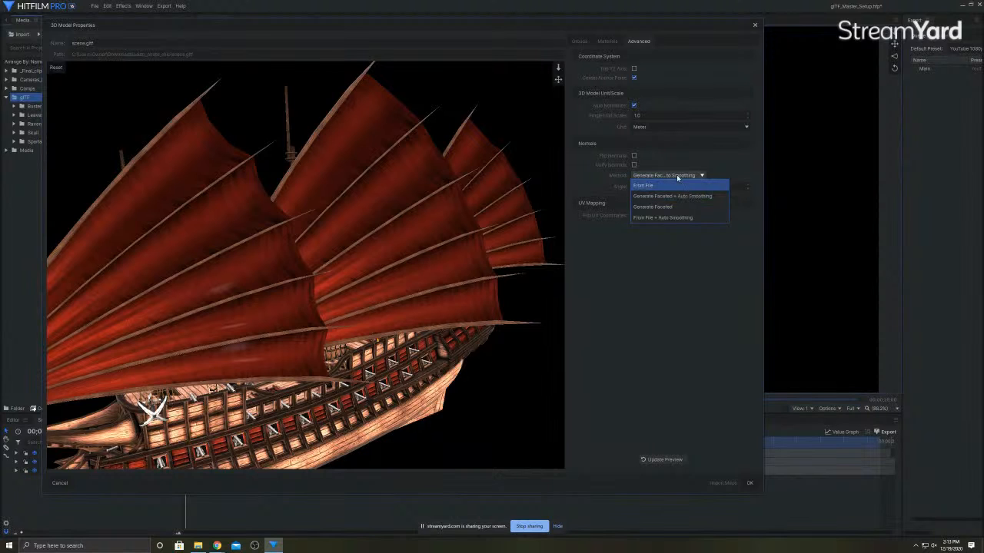
click(673, 164)
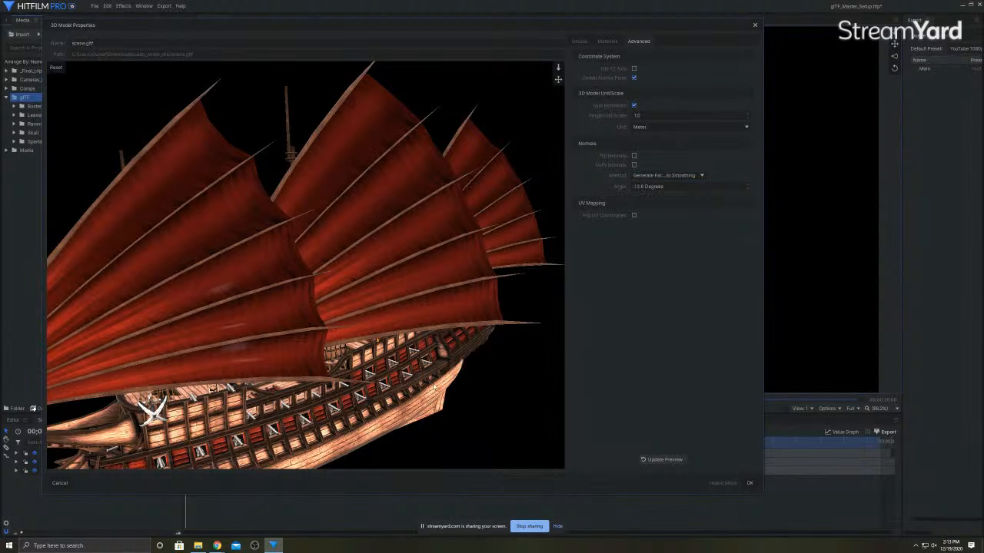
Update the model preview with the auto-smoothed normals and inspect the ship's hull planks up close
scroll(402, 416, up, 3)
scroll(402, 416, up, 1)
drag(402, 416, 353, 330)
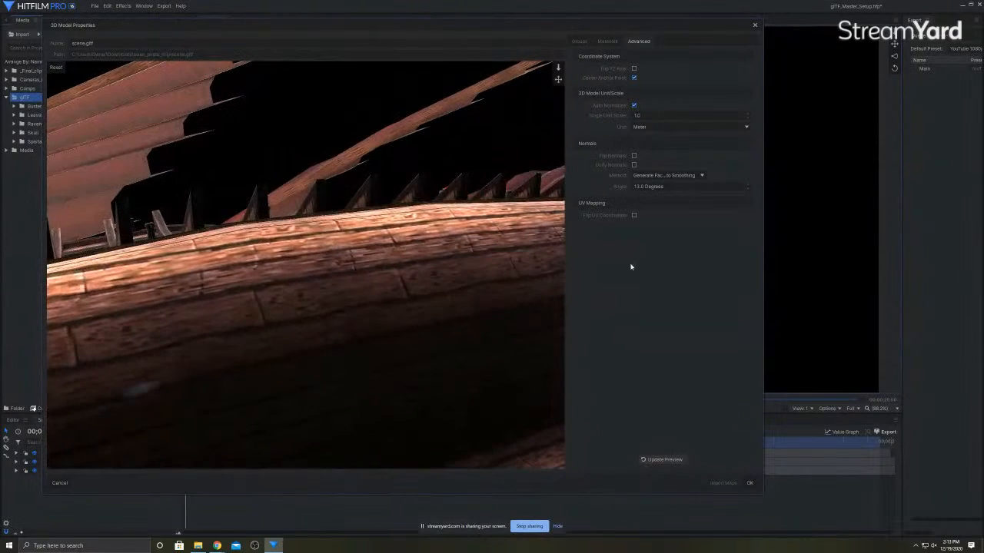
click(663, 460)
drag(393, 256, 390, 246)
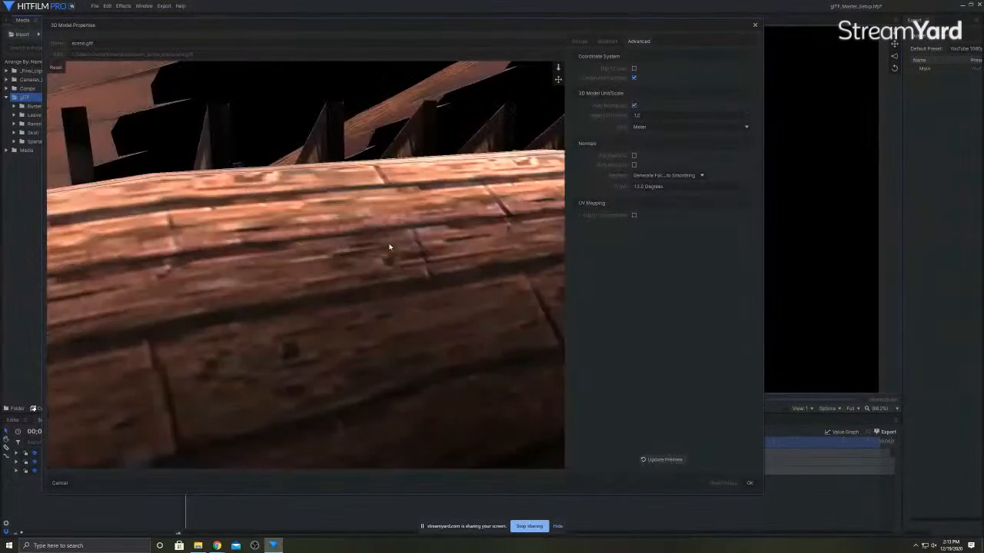
click(648, 460)
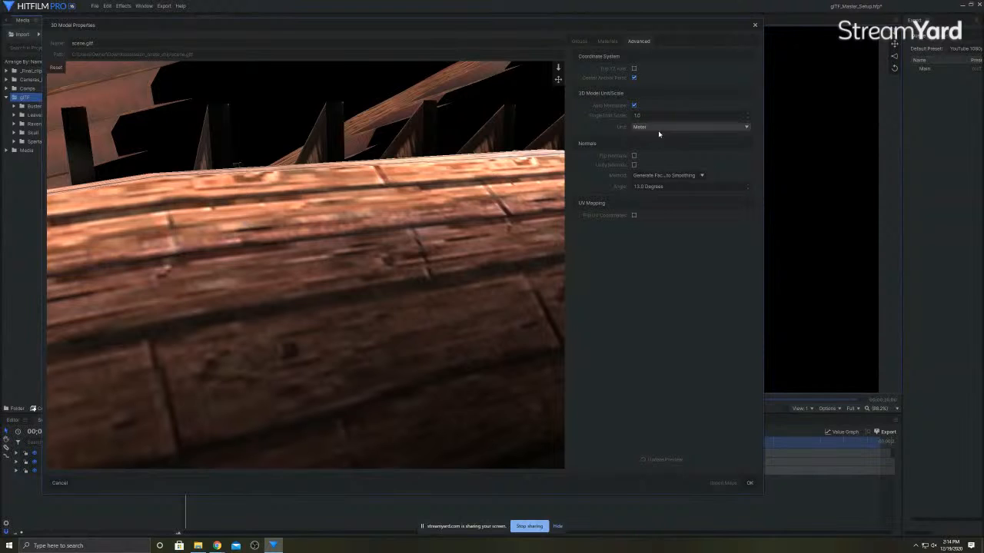
Restore the ship model's normals method to From File and update the preview
click(657, 175)
click(647, 188)
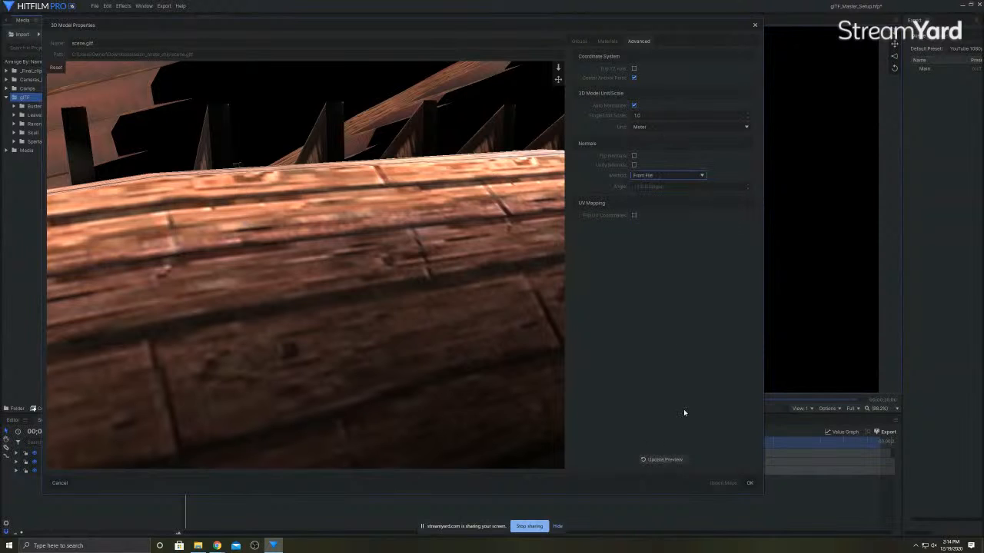
click(662, 461)
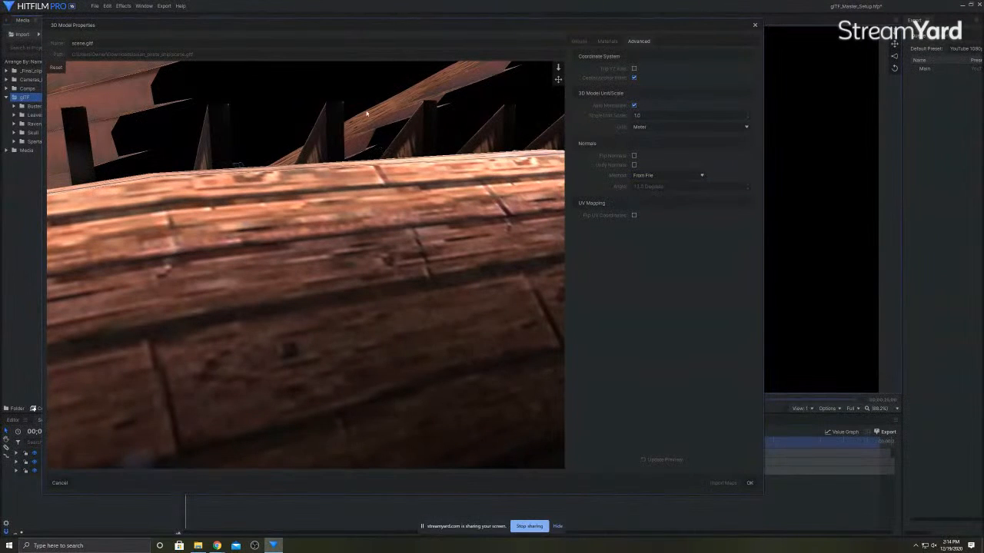
Set the ship model's normals method to Generate Faceted + Auto Smoothing, update the preview, and inspect the whole ship
click(636, 174)
click(655, 199)
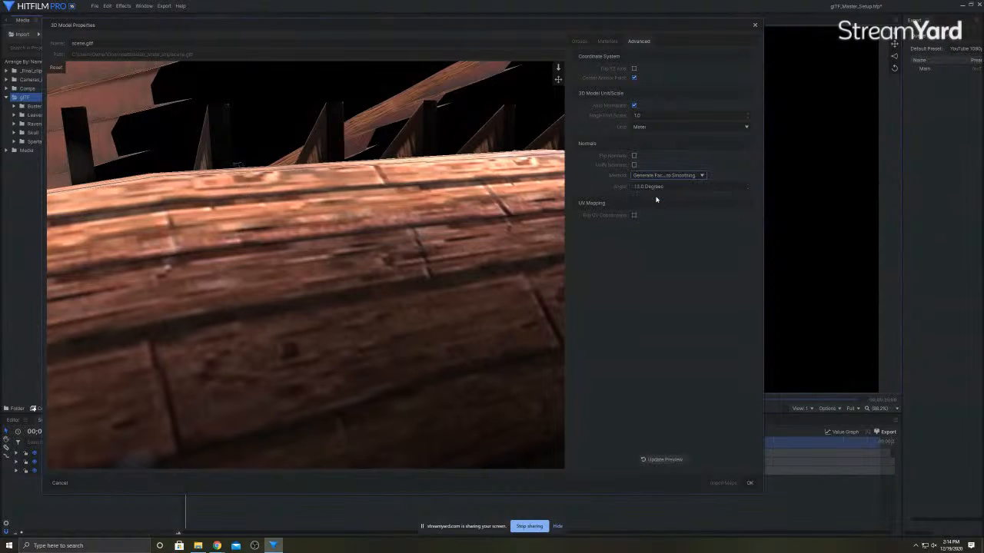
click(657, 460)
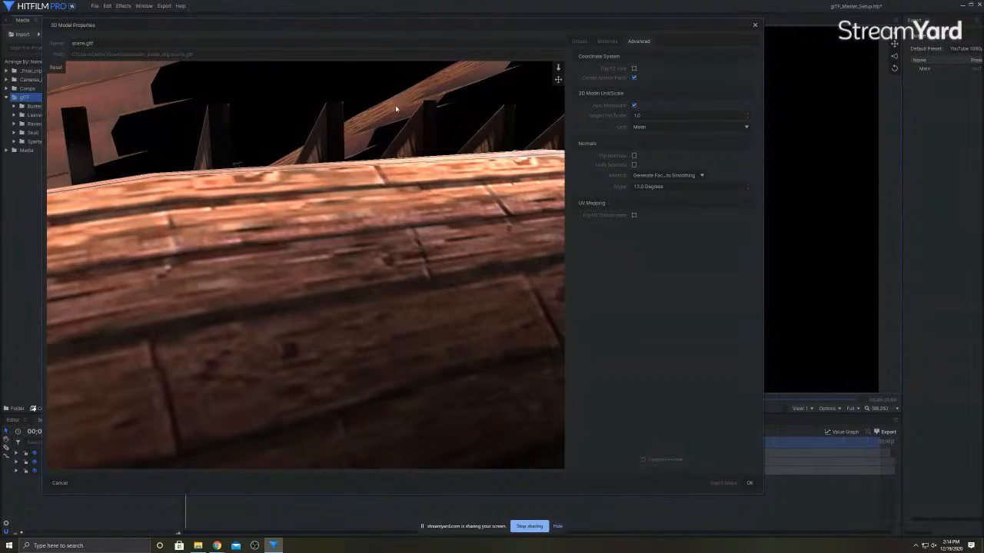
scroll(312, 184, down, 5)
mouse_move(309, 223)
mouse_down()
mouse_move(334, 275)
mouse_move(262, 316)
mouse_move(161, 327)
mouse_move(267, 332)
mouse_move(288, 216)
mouse_move(281, 300)
mouse_move(212, 359)
mouse_move(141, 314)
mouse_move(183, 270)
mouse_move(294, 267)
mouse_move(186, 301)
mouse_move(193, 307)
mouse_move(322, 230)
mouse_up()
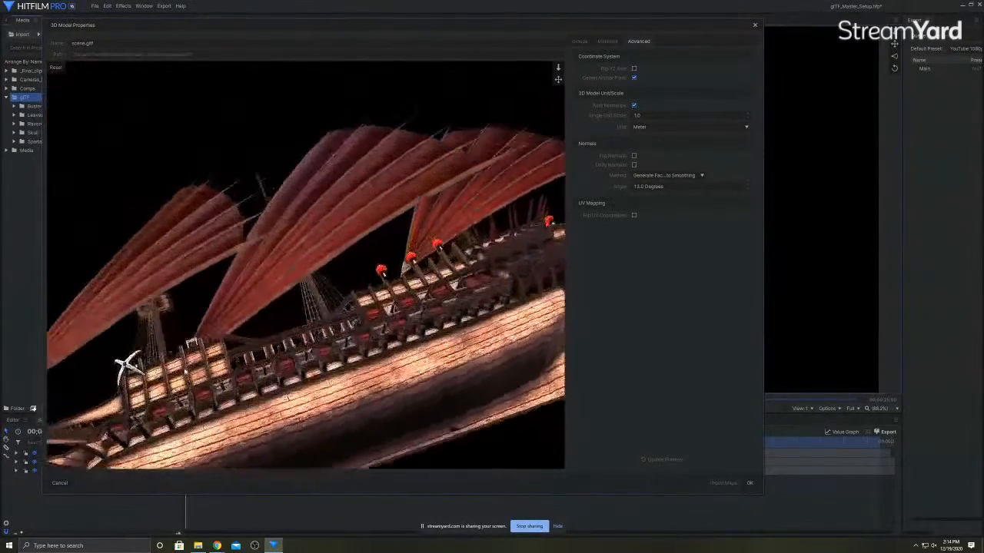
Highlight the first and last of the model's materials and examine which parts of the ship scene each one covers
click(606, 42)
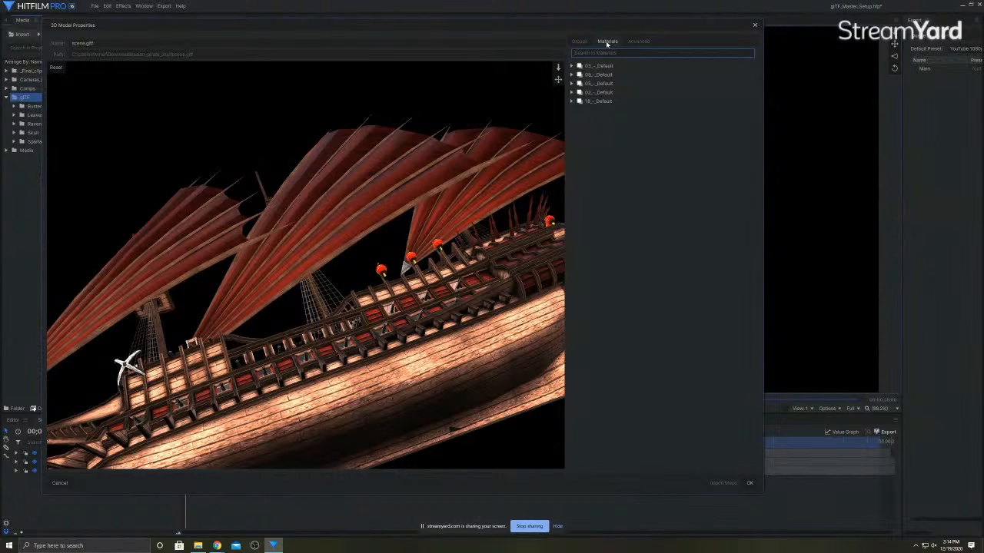
click(572, 66)
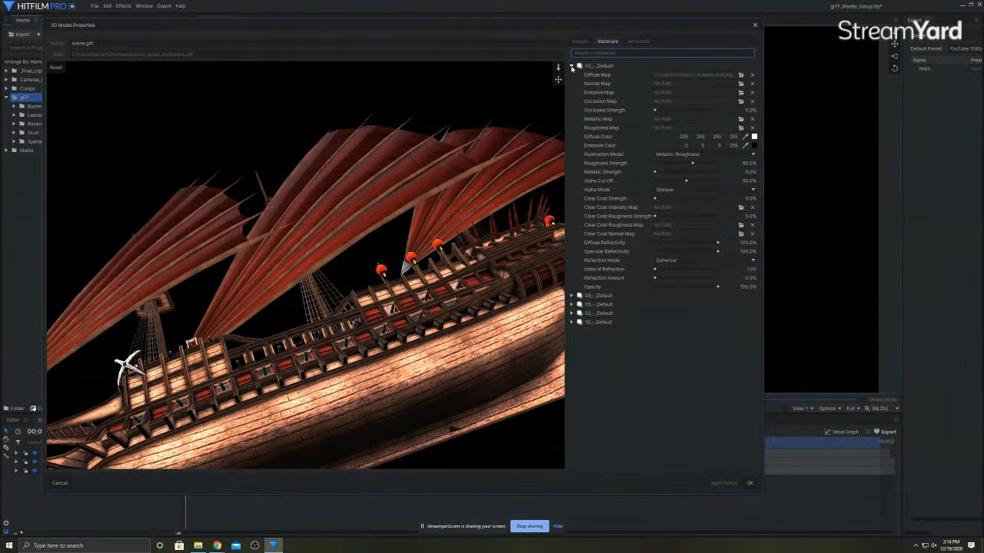
click(614, 66)
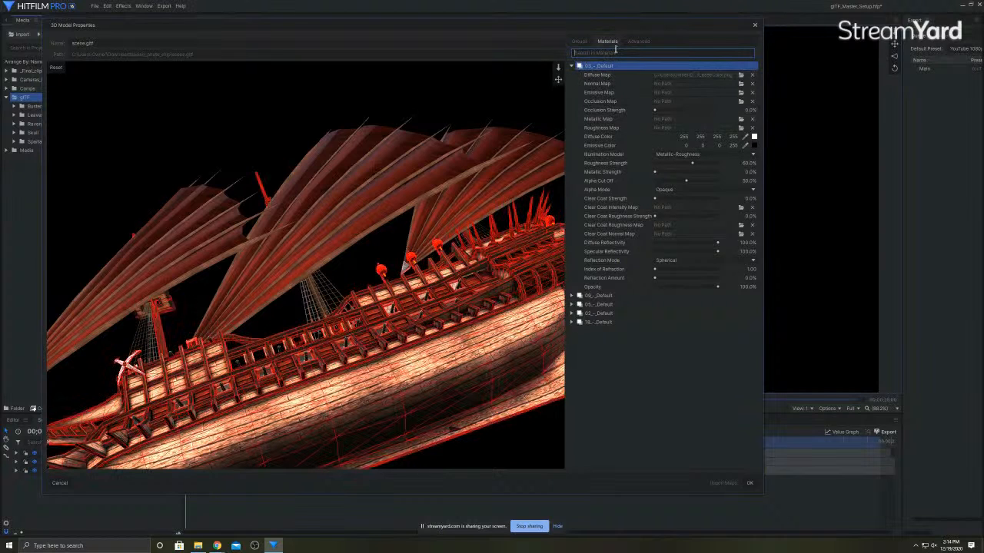
click(615, 322)
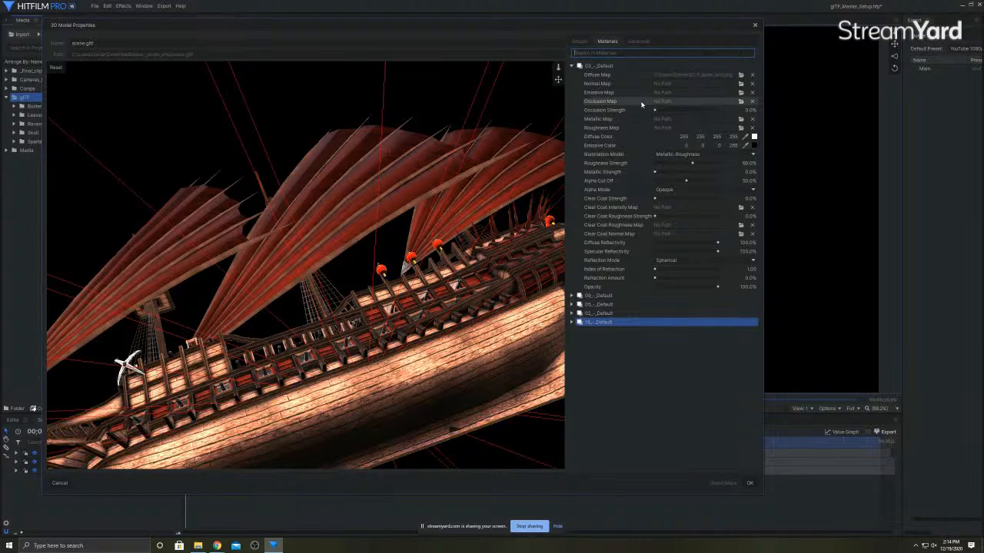
scroll(457, 358, down, 5)
drag(434, 355, 400, 452)
scroll(404, 294, down, 6)
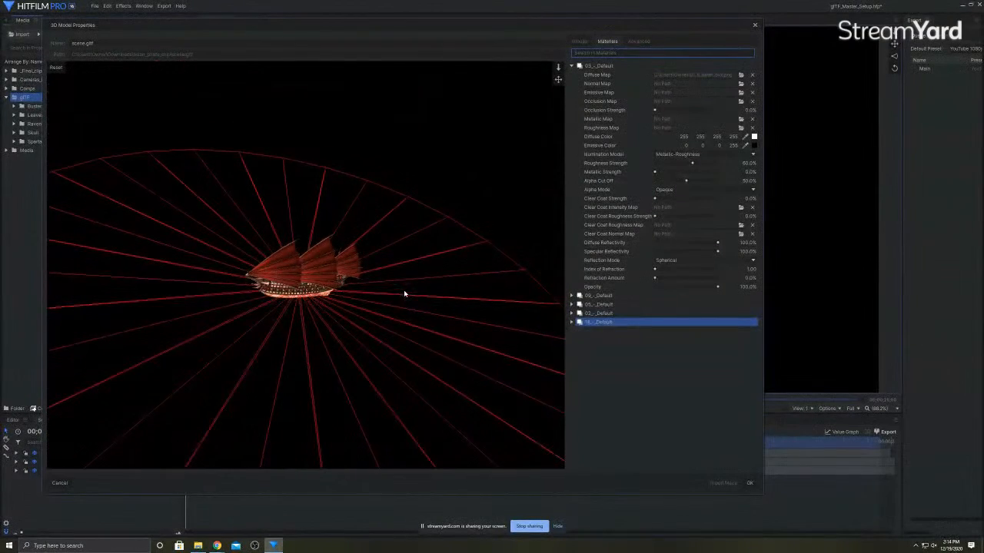
Set the last material's diffuse color to blue (0, 85, 255) with an alpha of 255
click(570, 324)
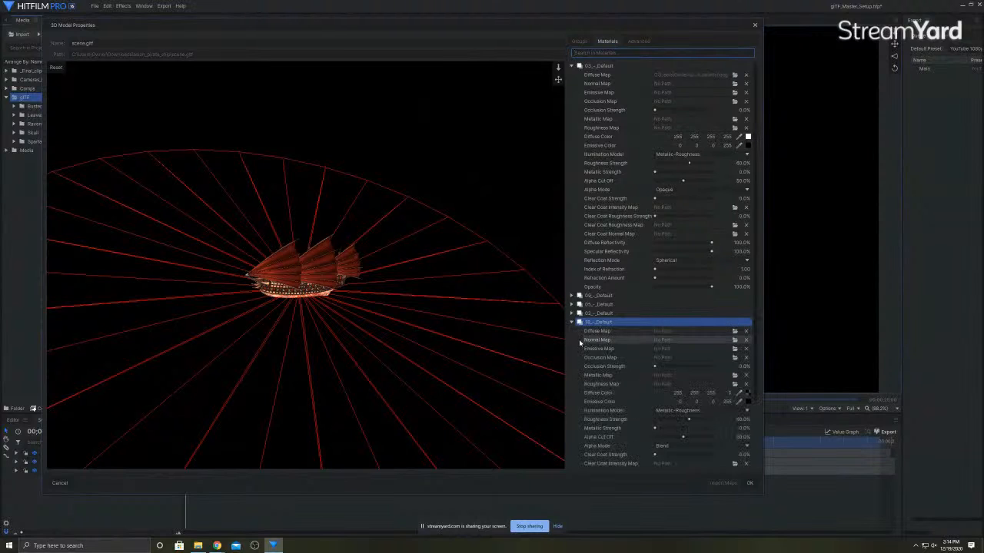
scroll(584, 342, down, 2)
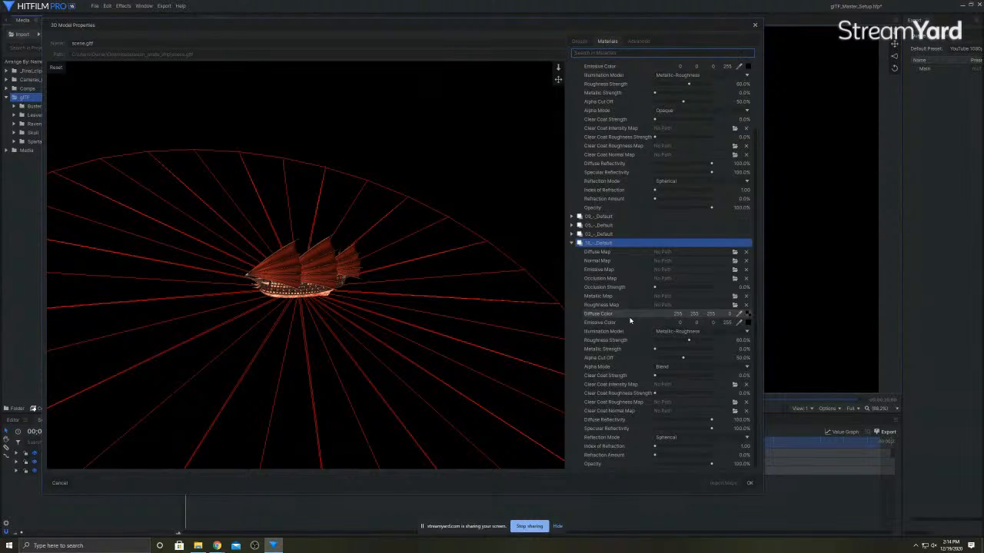
click(748, 314)
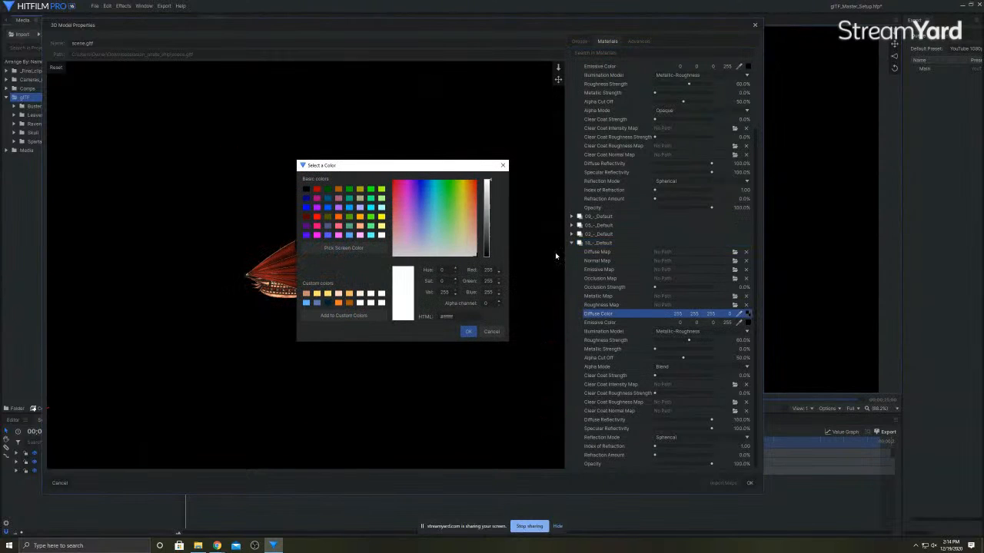
click(330, 208)
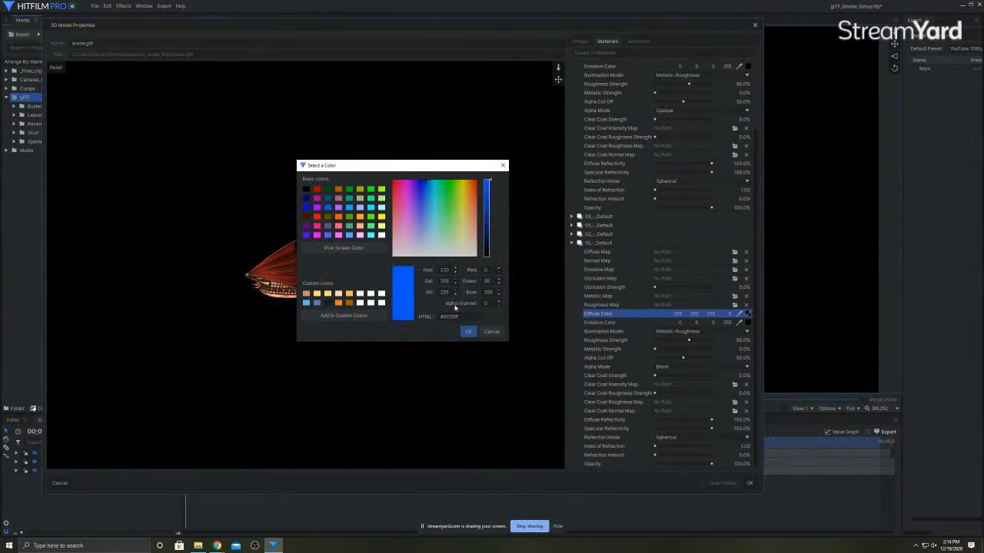
click(469, 332)
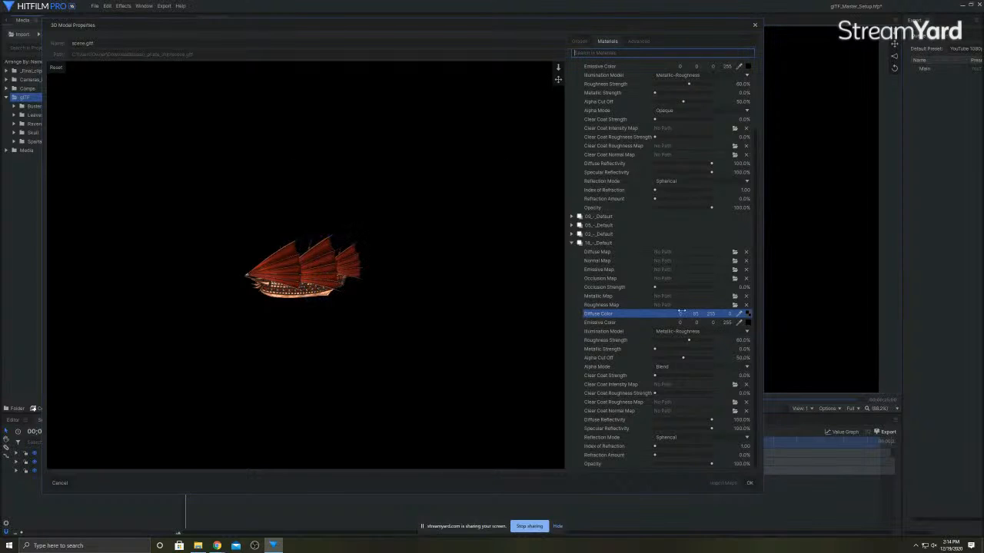
click(726, 314)
text(255)
key(Return)
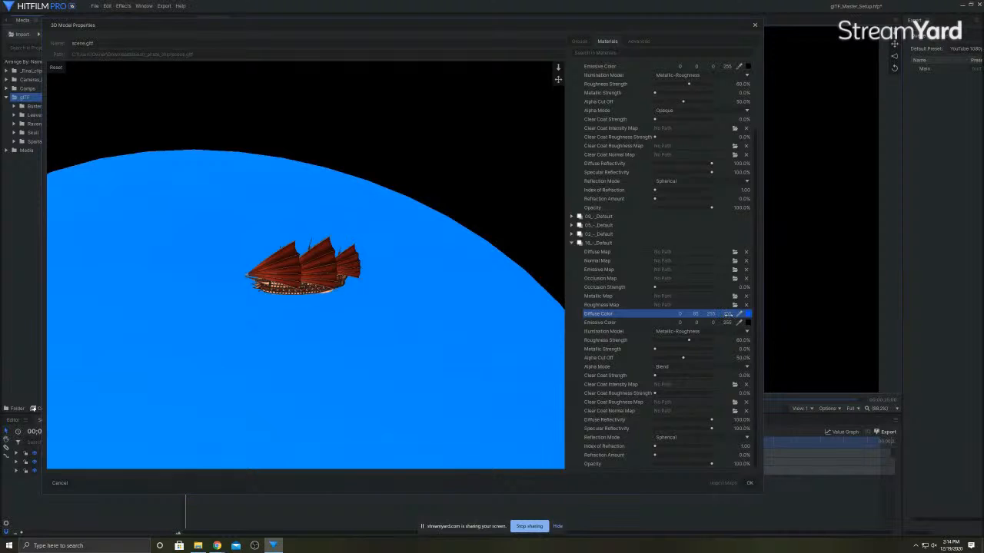
View the ship side-on and lower the blue water plane material's opacity to 0%, then collapse that material's properties
scroll(370, 319, down, 3)
scroll(370, 319, up, 6)
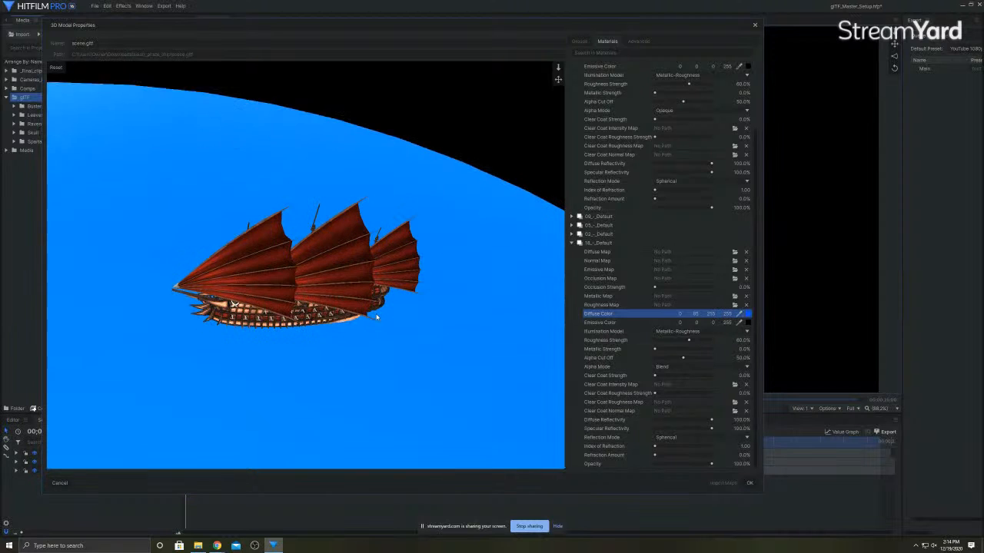
drag(502, 314, 538, 226)
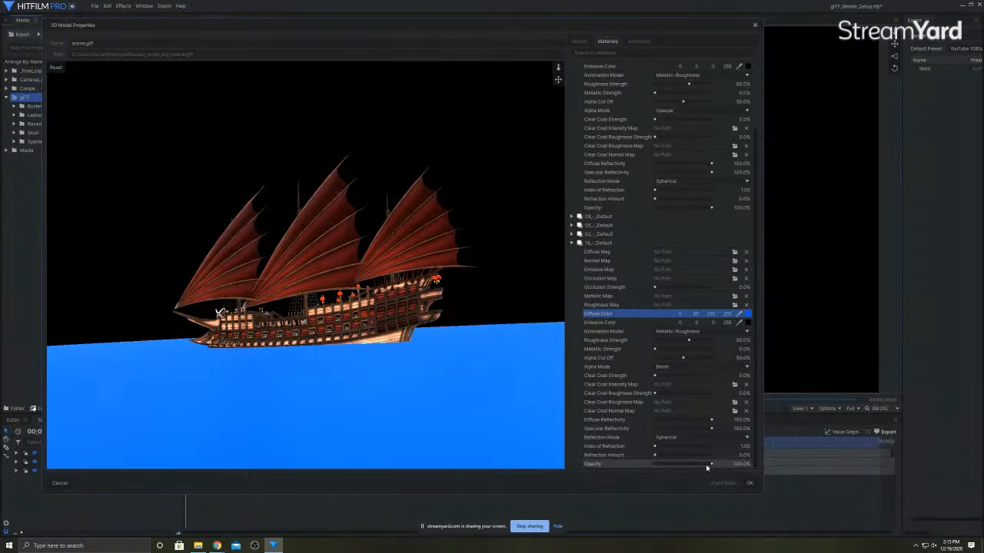
drag(711, 466, 654, 465)
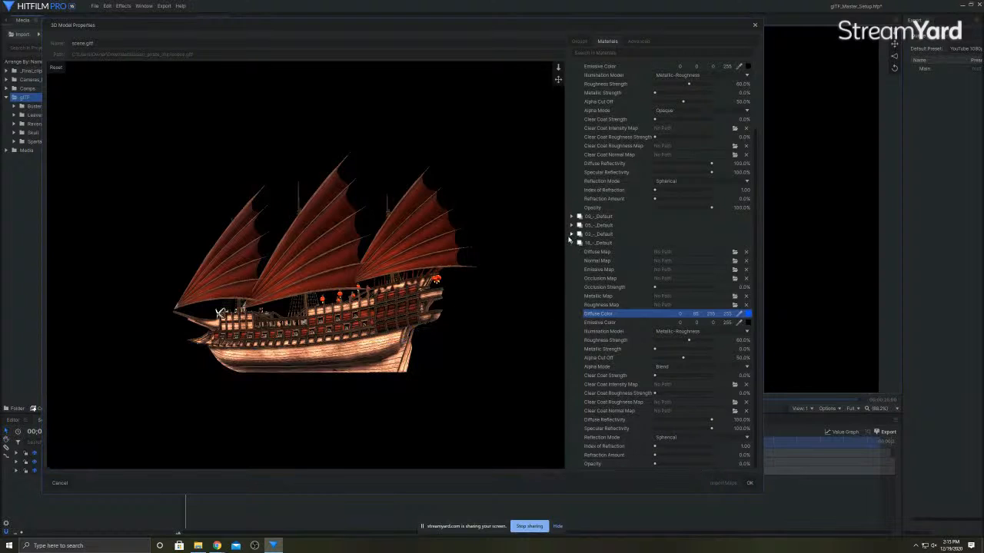
click(571, 243)
Highlight the middle materials one at a time to identify which parts of the ship each one covers
click(610, 314)
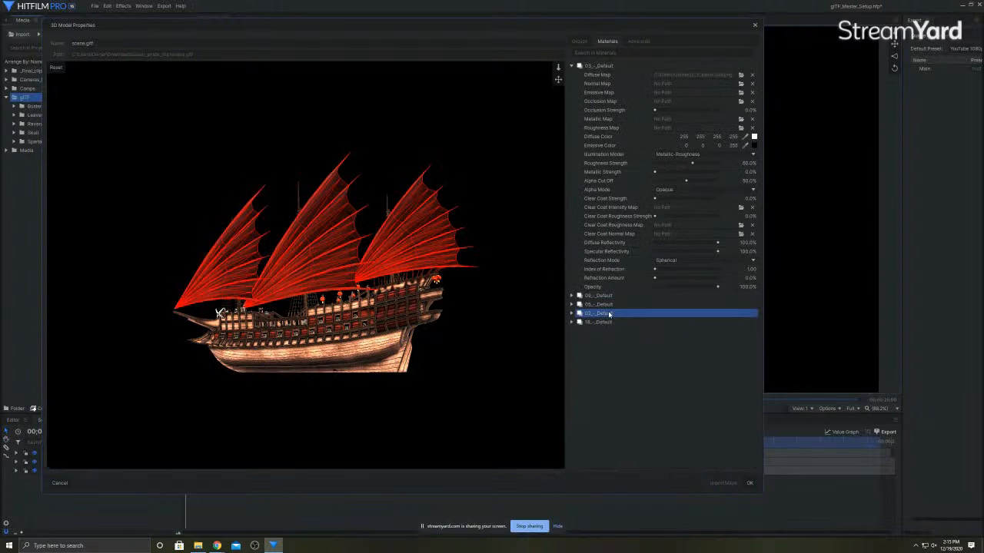
click(614, 296)
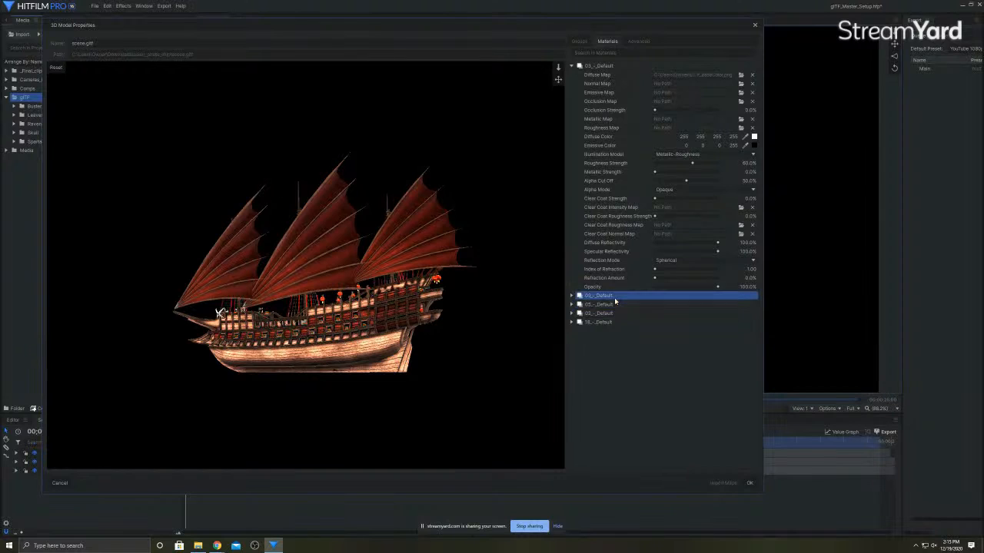
click(615, 305)
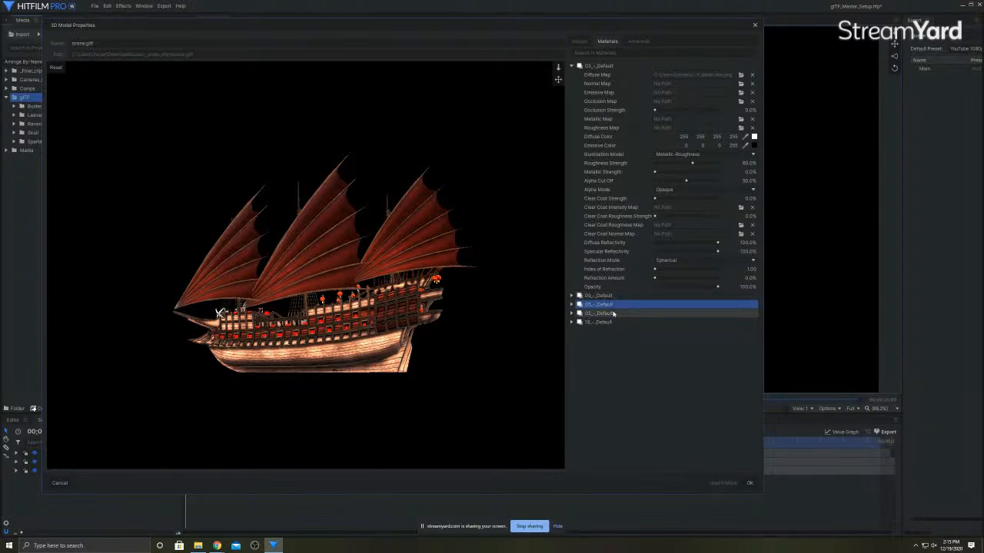
click(613, 314)
Show the sail material's properties and set its Roughness Strength to 49%
click(571, 313)
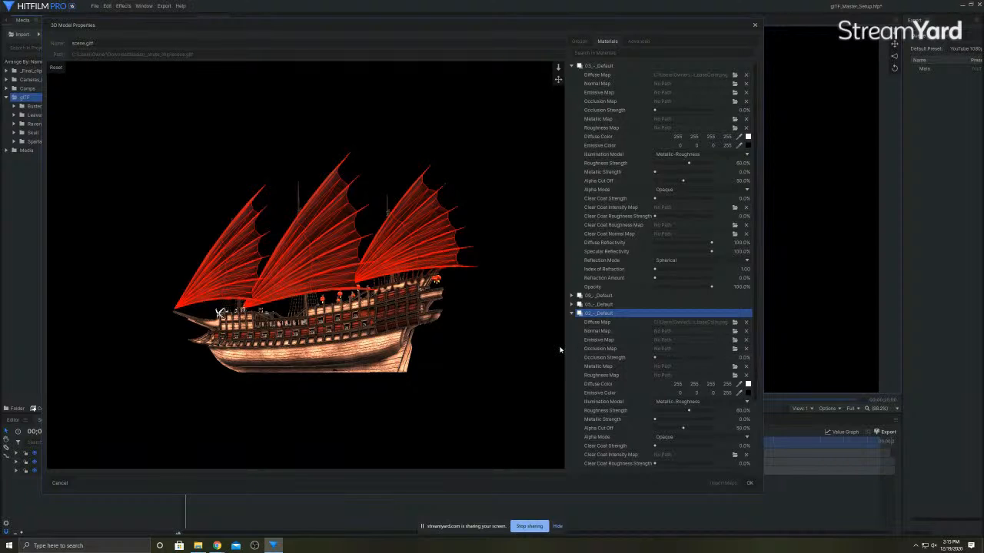
scroll(376, 323, up, 5)
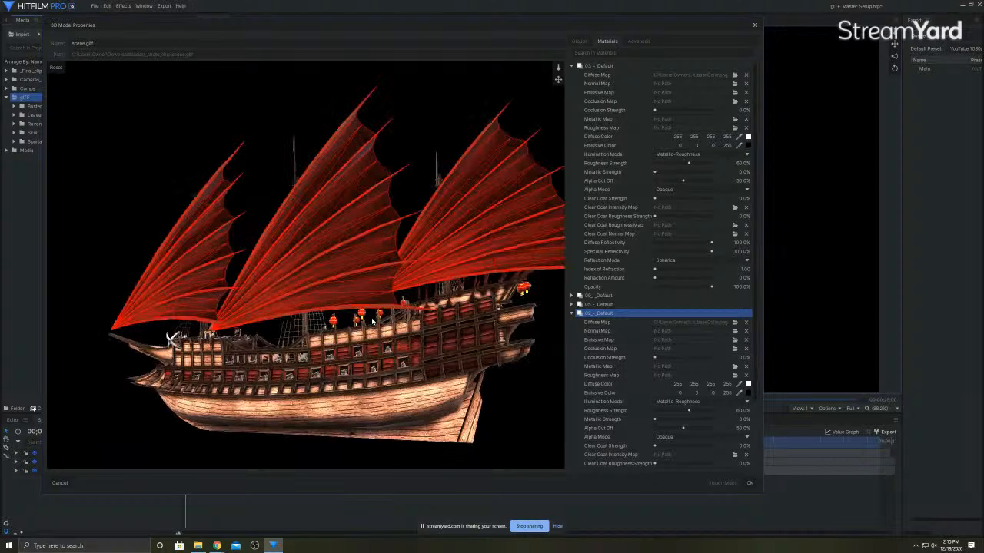
scroll(371, 318, down, 2)
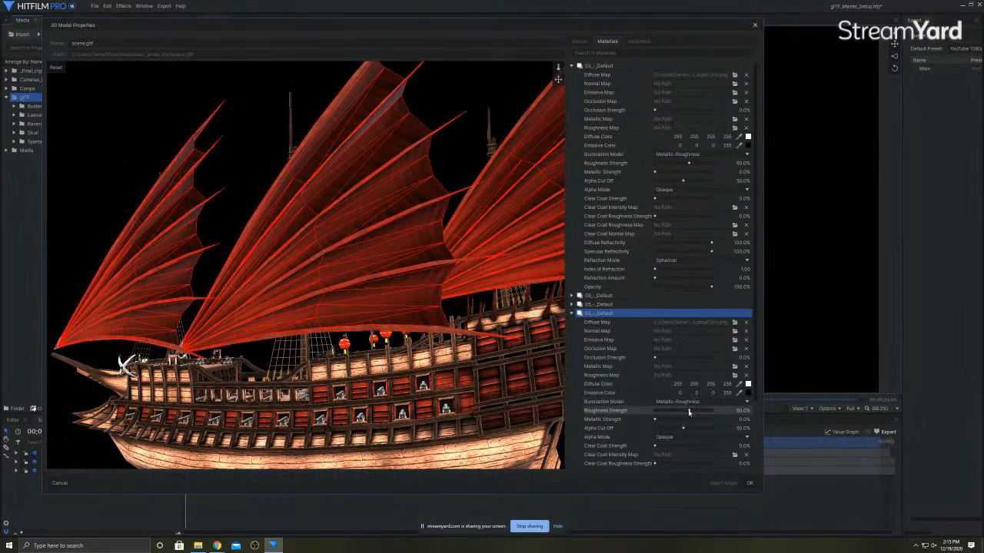
drag(684, 413, 681, 412)
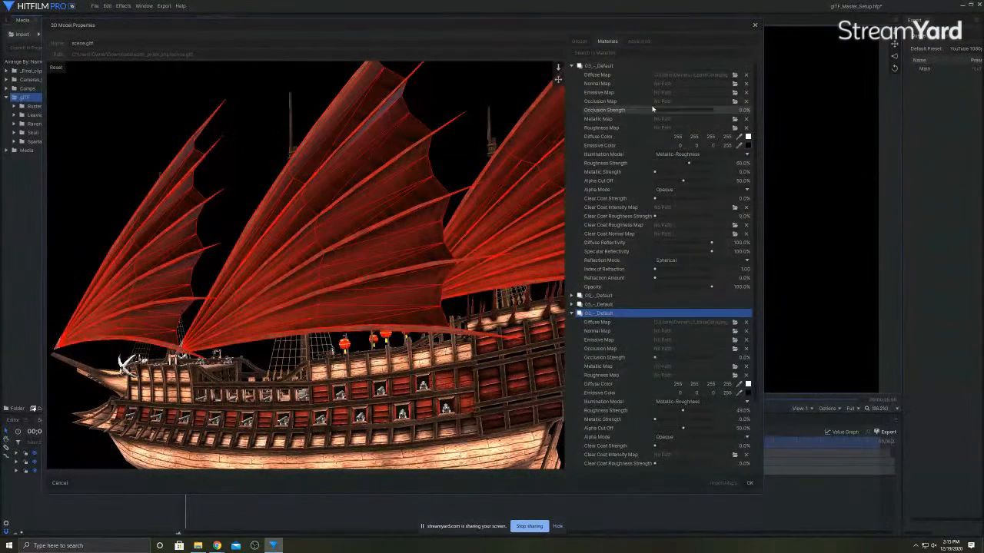
Highlight the hull and rigging materials in turn and inspect the ship's planks and sails from a close, low angle
click(639, 66)
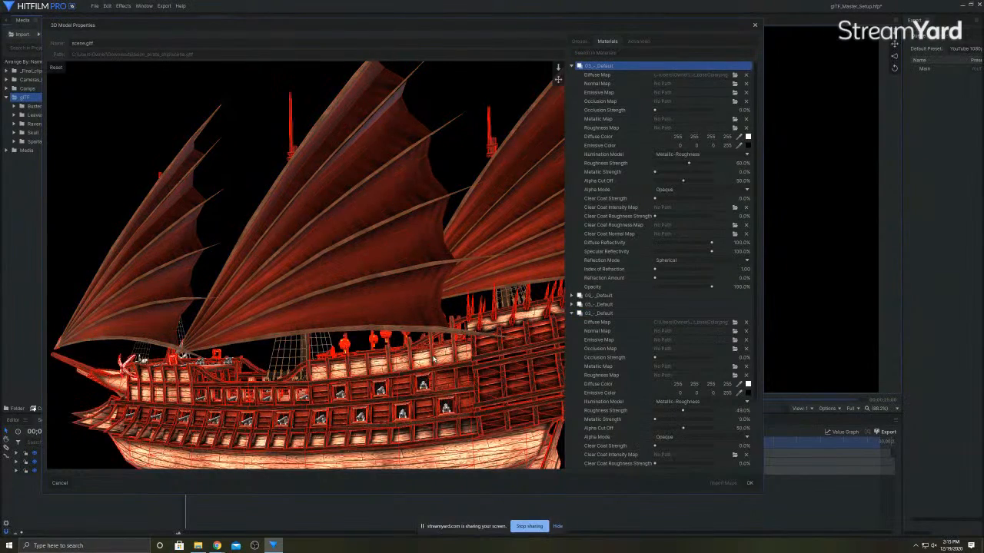
scroll(433, 359, down, 3)
scroll(432, 359, up, 2)
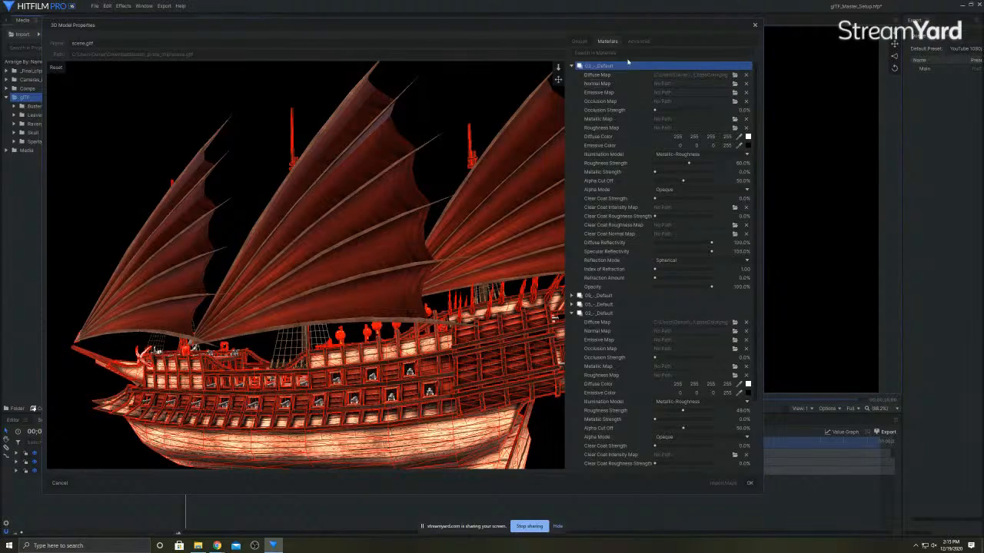
click(607, 297)
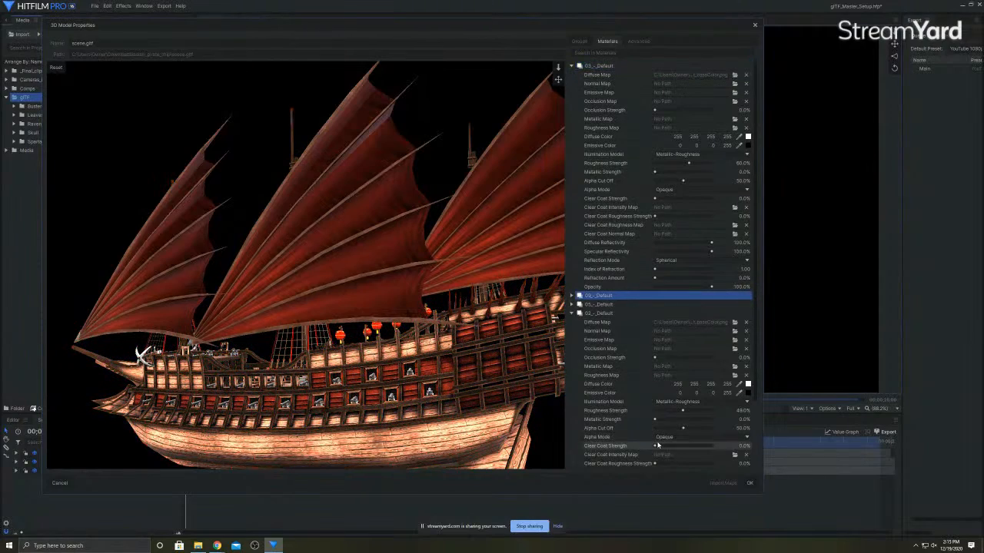
scroll(446, 405, up, 3)
drag(446, 405, 427, 346)
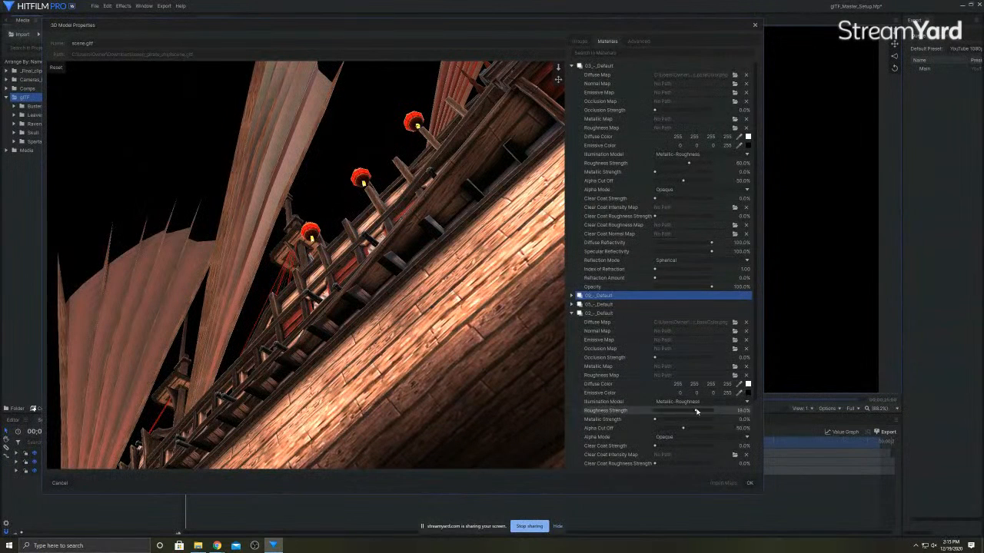
Set the sail material's Roughness Strength to 48% and Metallic Strength to 45%, and check the sails from several angles
drag(694, 414, 658, 420)
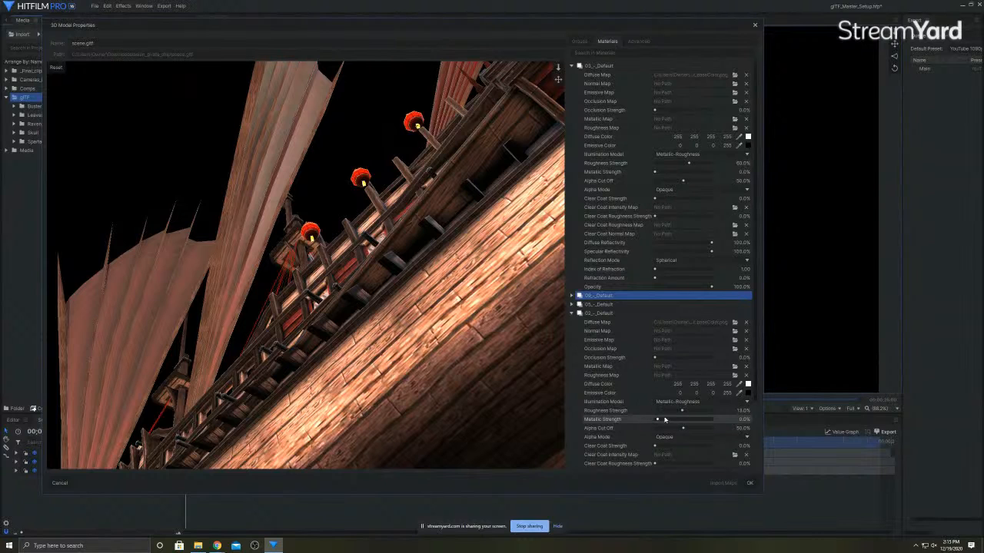
drag(415, 286, 498, 352)
scroll(449, 343, down, 3)
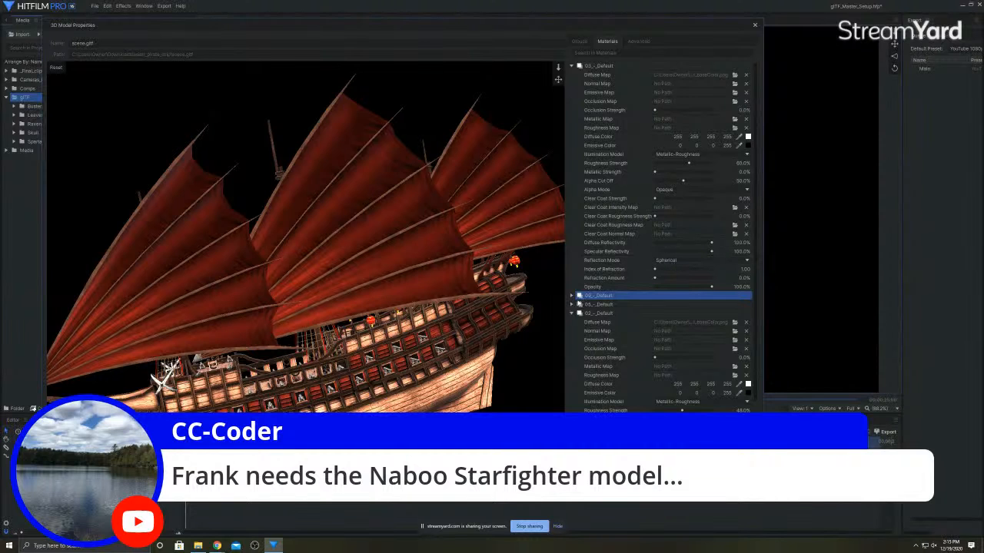
scroll(351, 323, down, 3)
scroll(351, 322, up, 4)
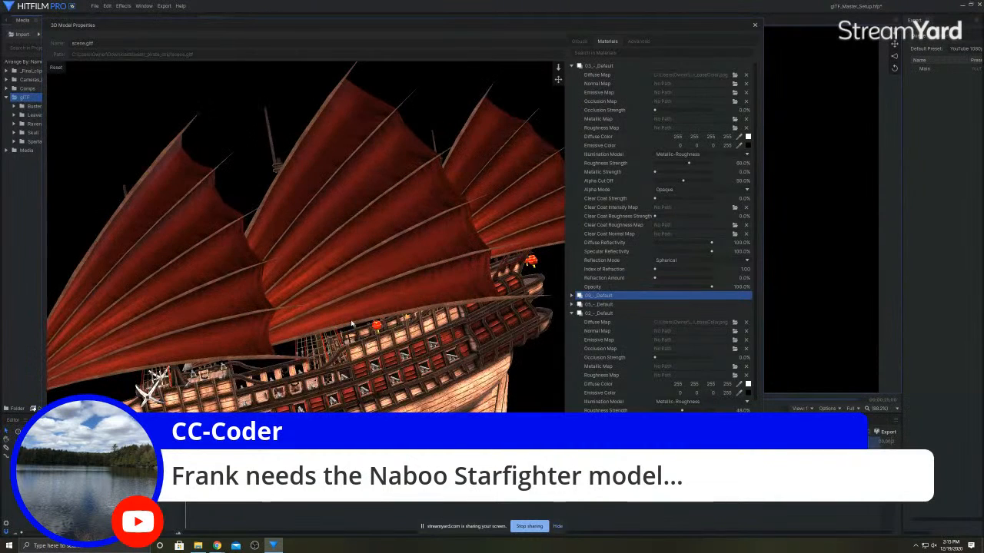
drag(351, 323, 450, 204)
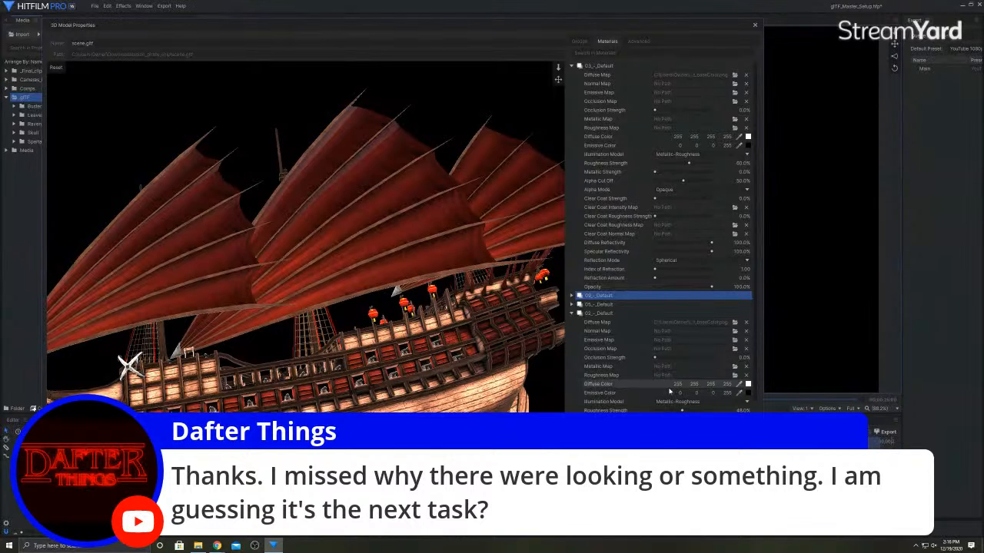
Change the hull material's illumination model to Cook-Torrance and reduce Specular Reflectance, Diffuse Reflectivity and Specular Reflectivity to 0%
click(680, 154)
click(675, 177)
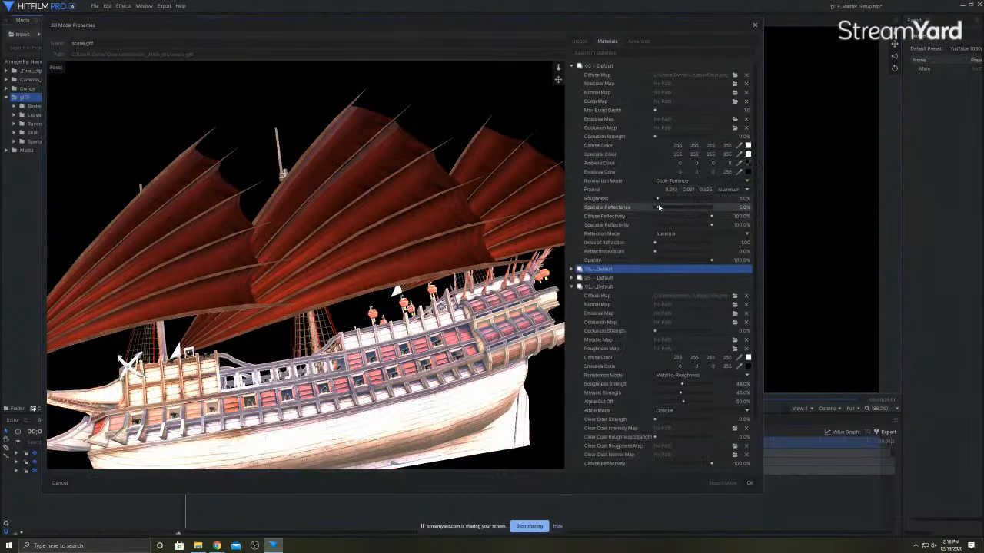
mouse_move(711, 216)
mouse_down()
mouse_move(655, 226)
mouse_move(677, 200)
mouse_move(656, 200)
mouse_move(661, 208)
mouse_up()
scroll(435, 372, up, 4)
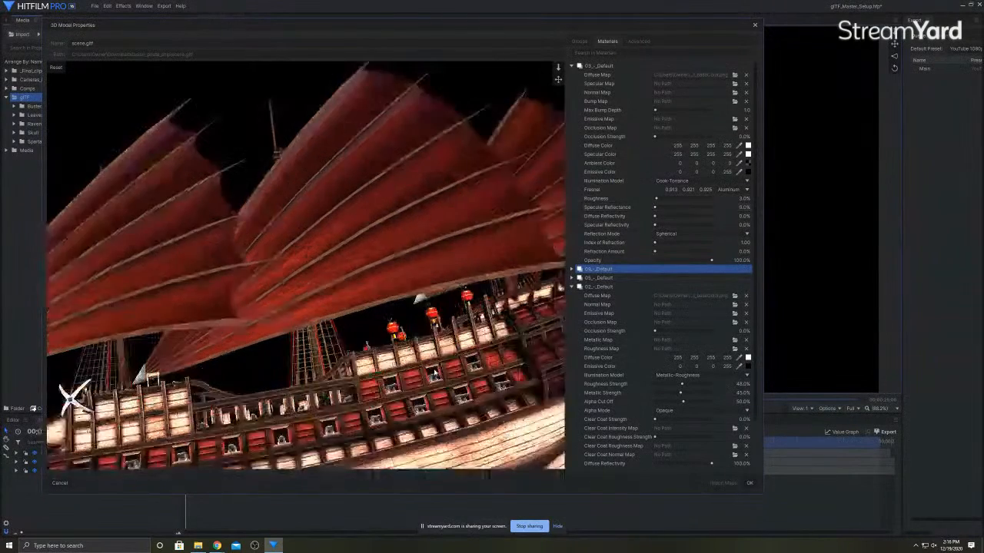
drag(435, 372, 405, 347)
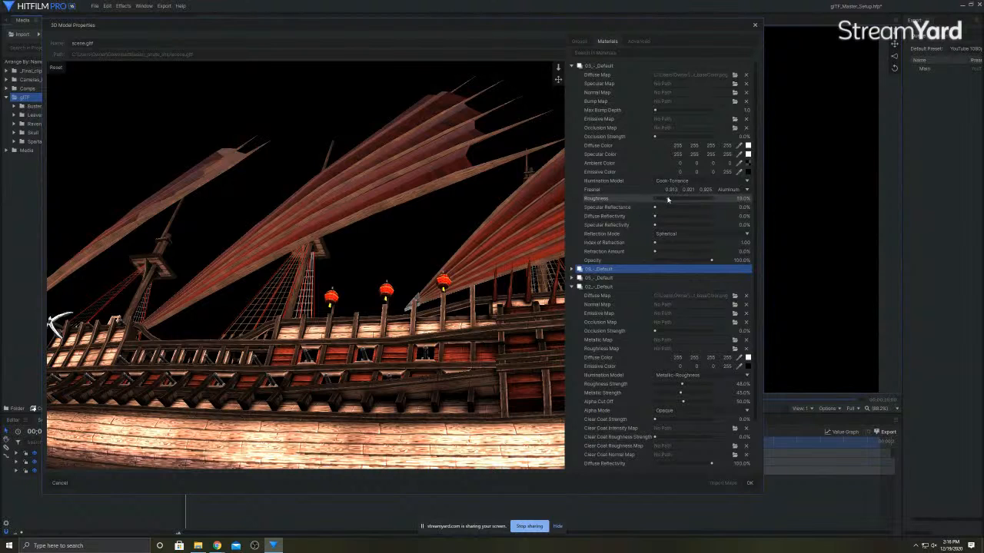
Set the hull material's Roughness to 20%, its Diffuse Color to grey 214, and its Specular Color to grey 138
drag(661, 204, 666, 207)
click(748, 146)
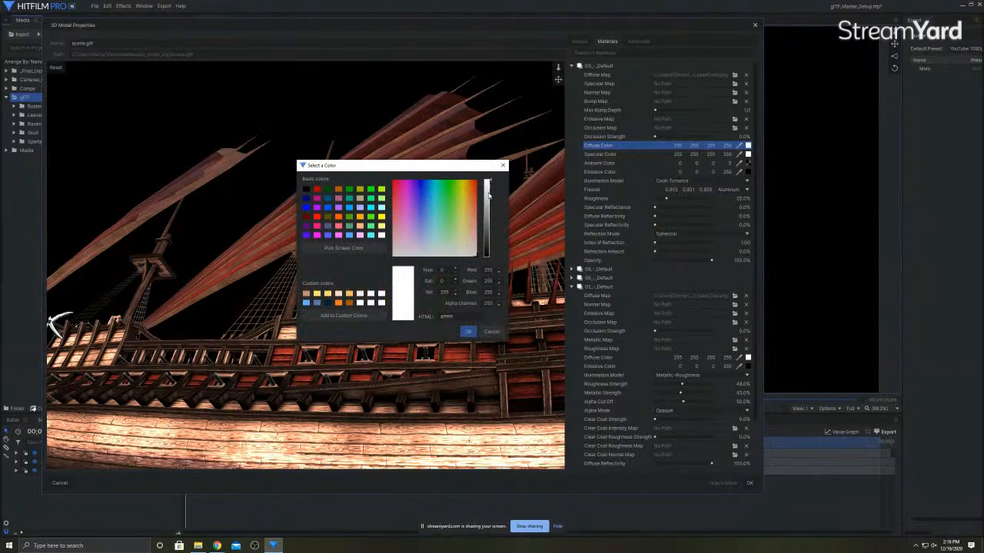
click(488, 194)
click(468, 332)
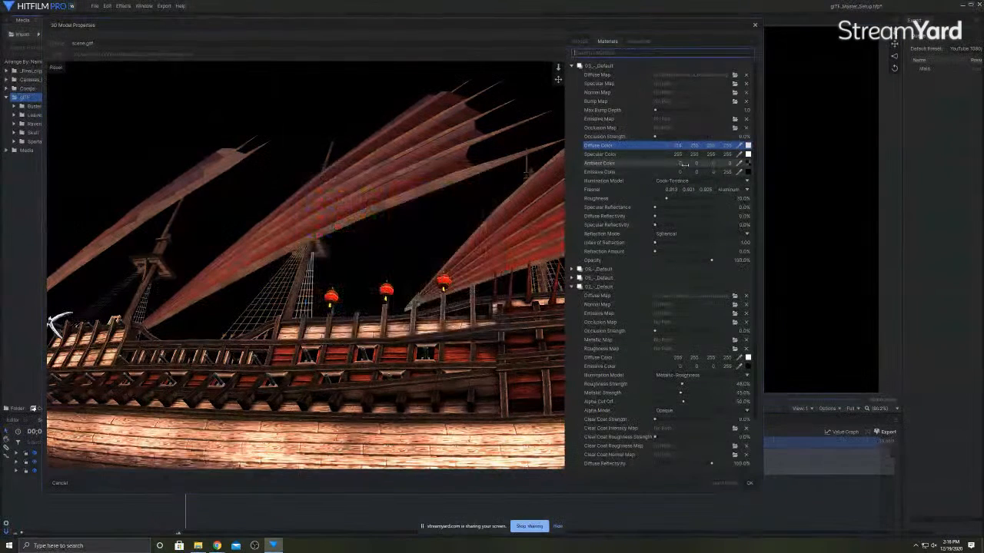
click(748, 154)
click(488, 217)
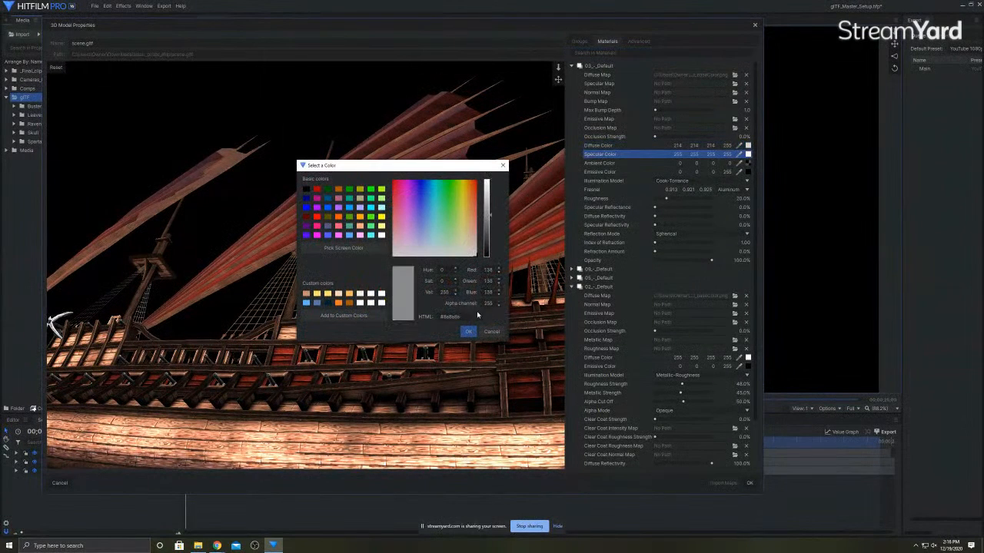
click(469, 332)
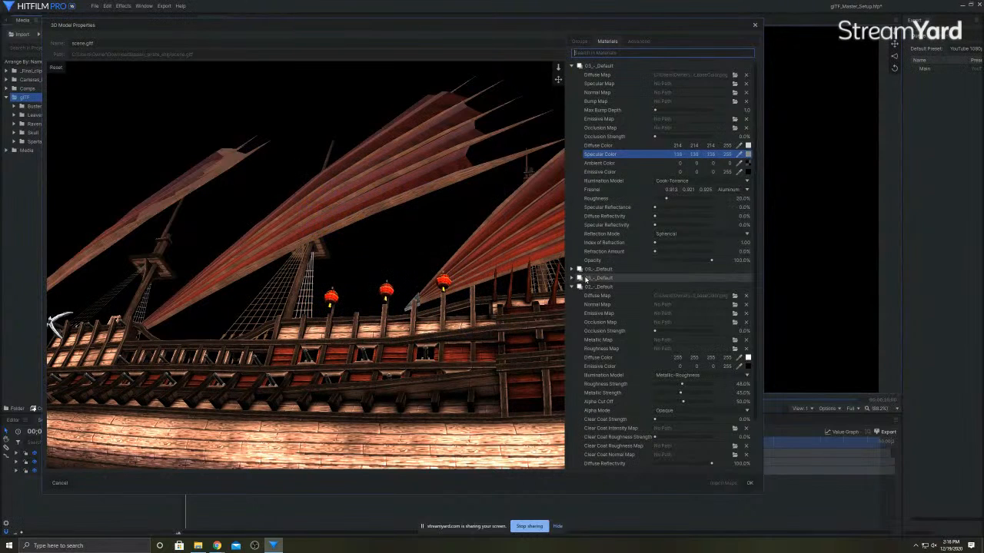
Change the 06_-_Default material to Cook-Torrance with 22% Roughness, and set its Diffuse Reflectivity and Specular Reflectivity to 0%
drag(413, 374, 115, 422)
scroll(289, 262, down, 5)
drag(299, 257, 283, 348)
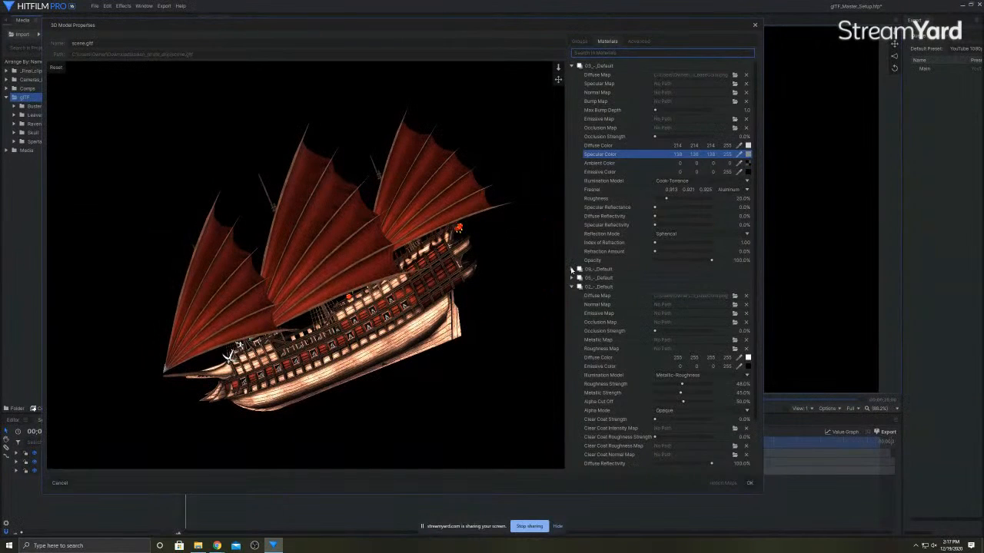
click(572, 269)
click(674, 359)
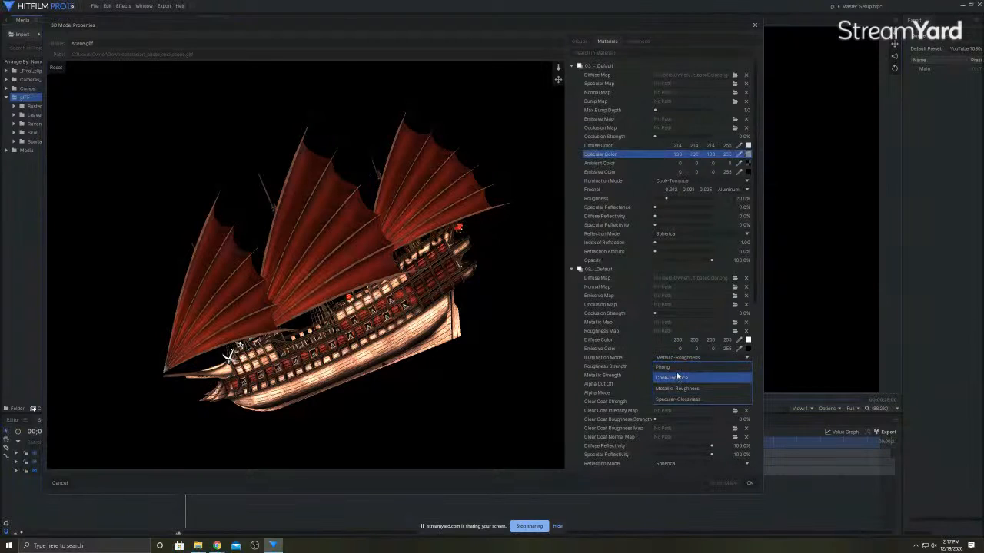
click(678, 378)
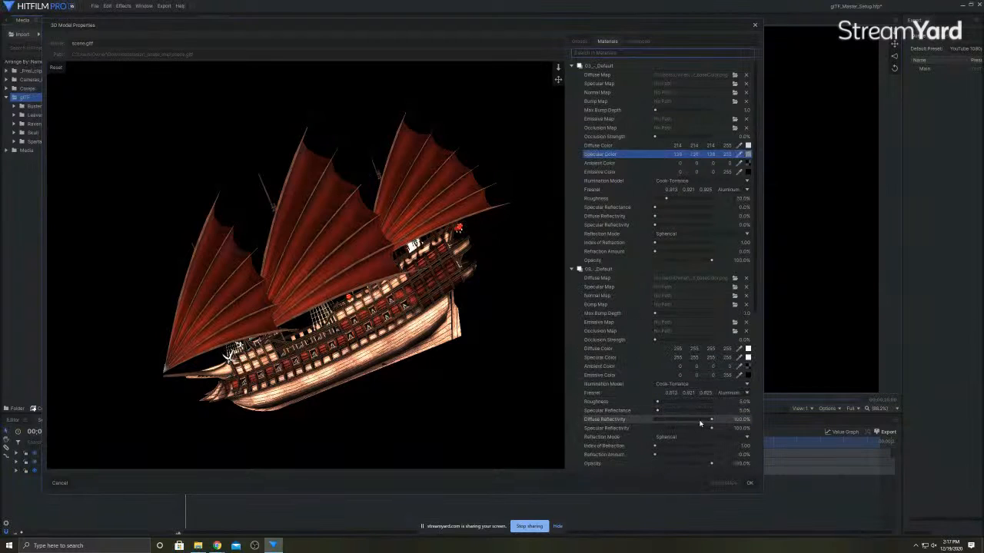
drag(735, 420, 667, 404)
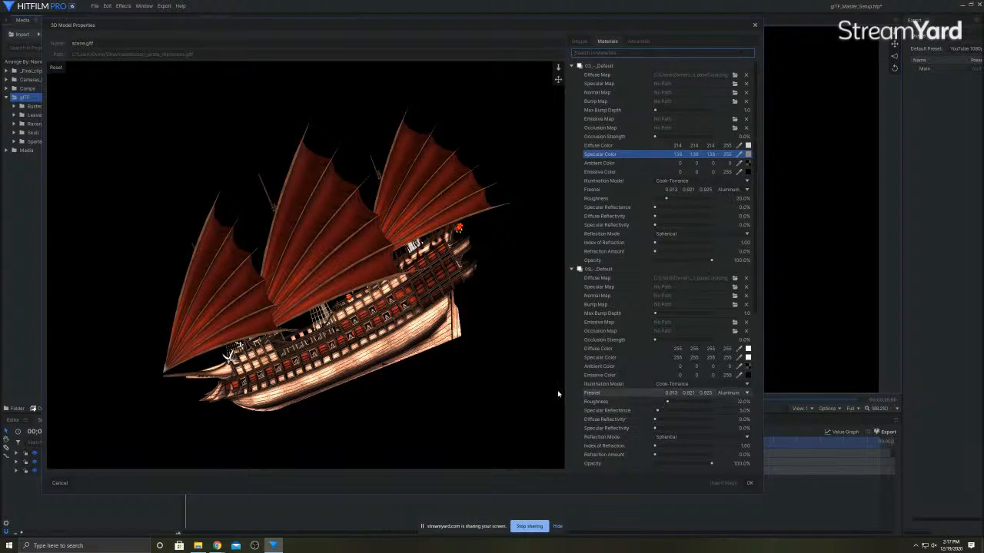
Collapse the expanded materials and apply the ship's 3D model property changes
click(578, 269)
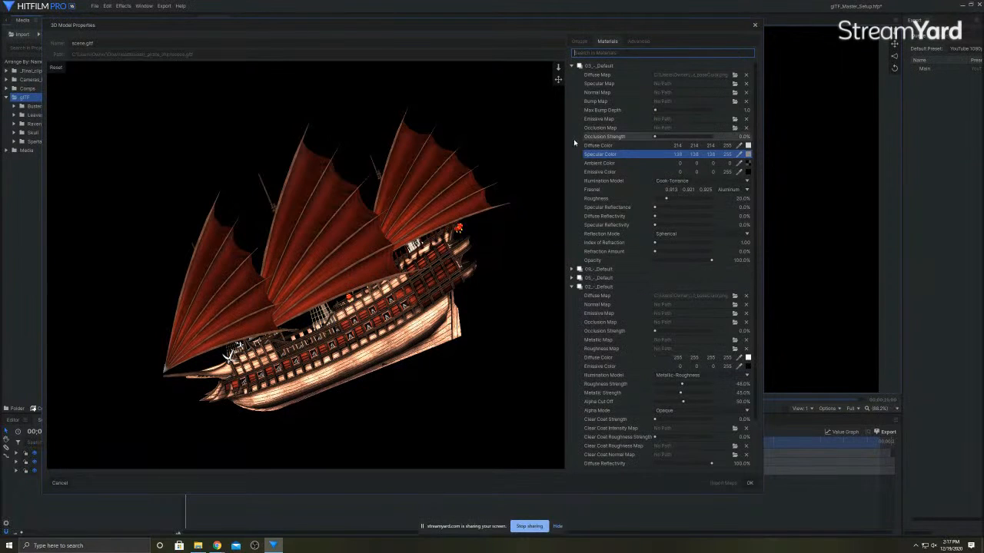
click(573, 67)
click(572, 92)
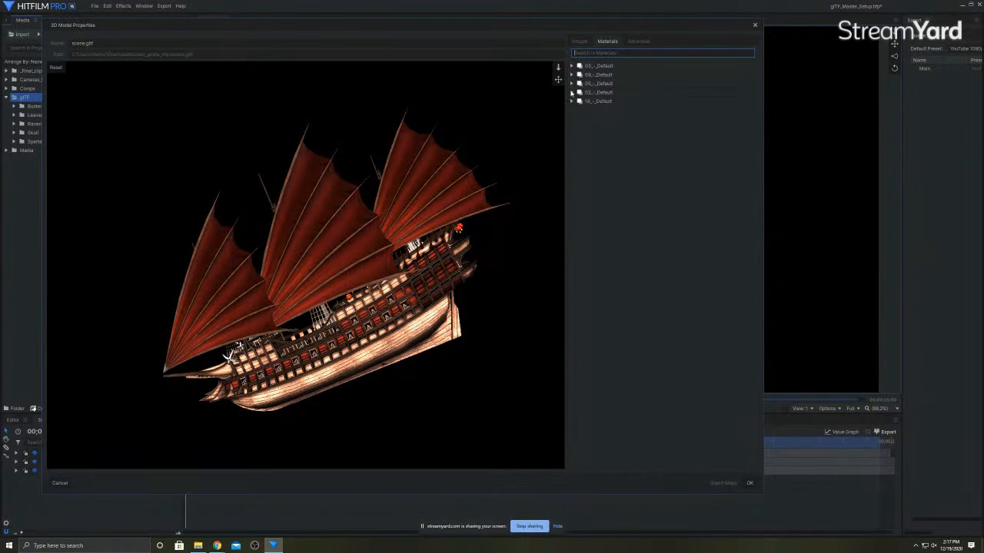
click(749, 483)
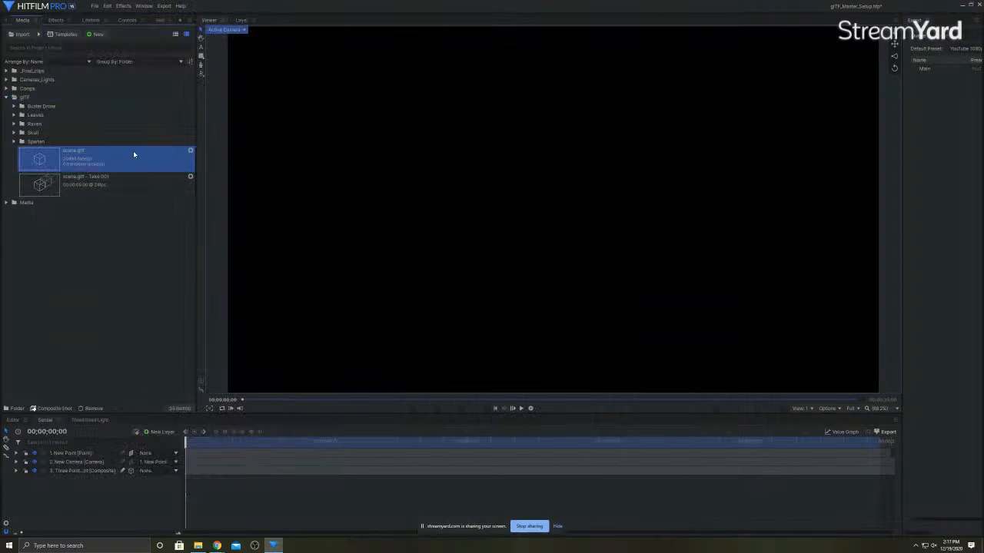
Add scene.gltf below the other layers in the composite shot, scale its model to 1215%, and bring the hull into frame
drag(127, 156, 134, 481)
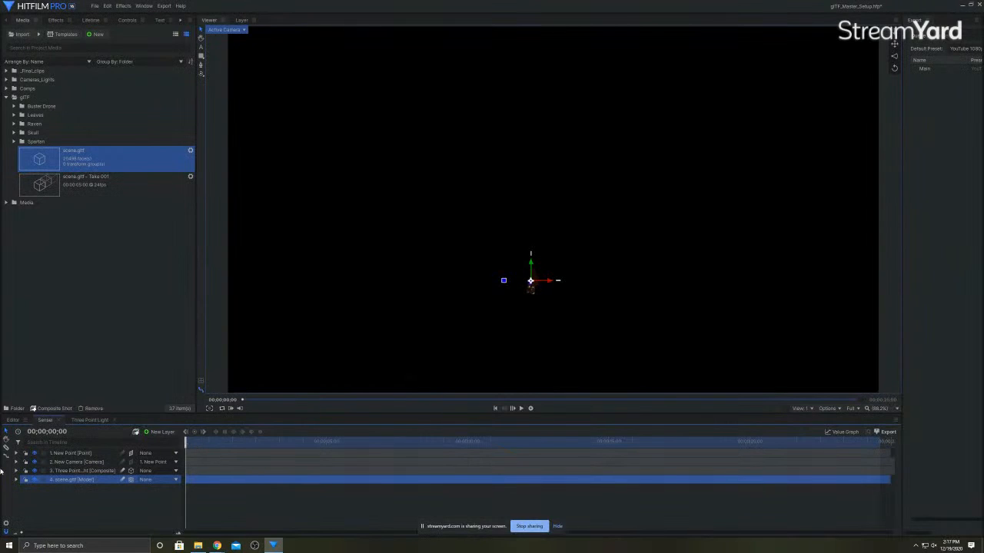
click(16, 480)
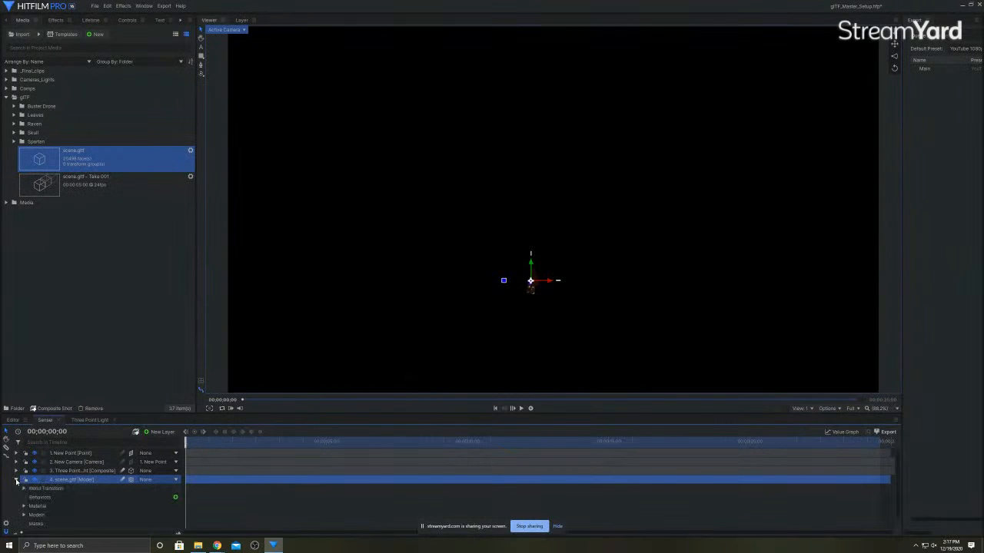
click(31, 524)
scroll(32, 526, down, 3)
click(39, 490)
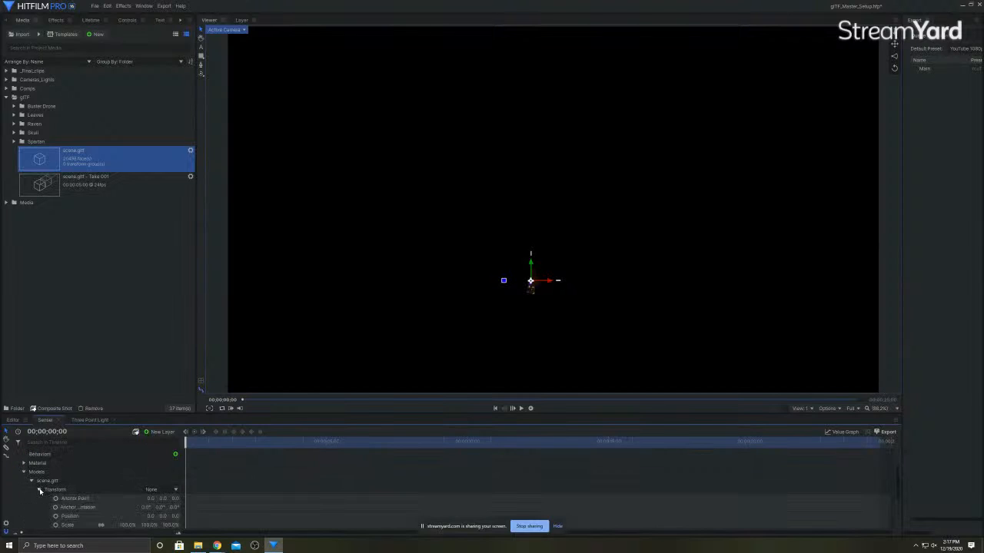
drag(125, 528, 128, 528)
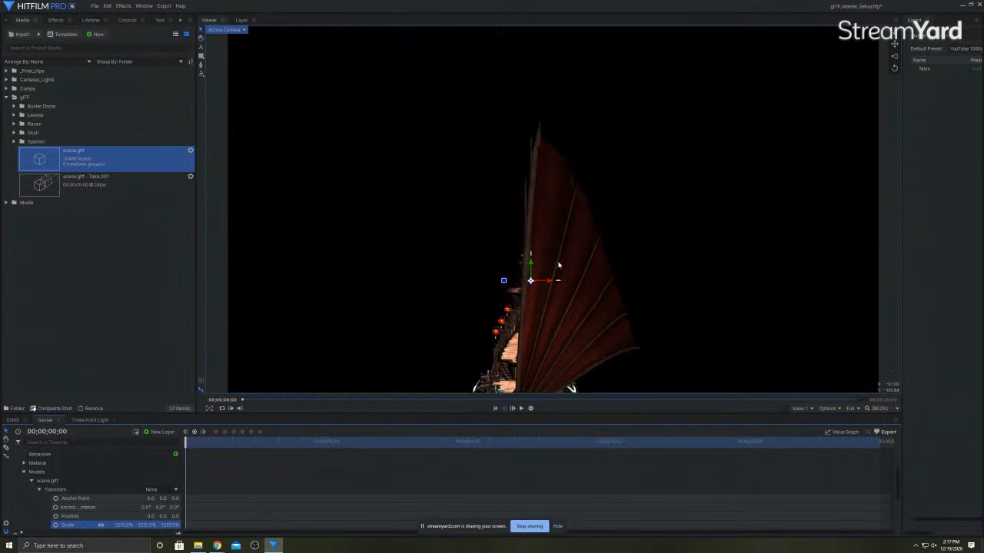
drag(895, 45, 895, 45)
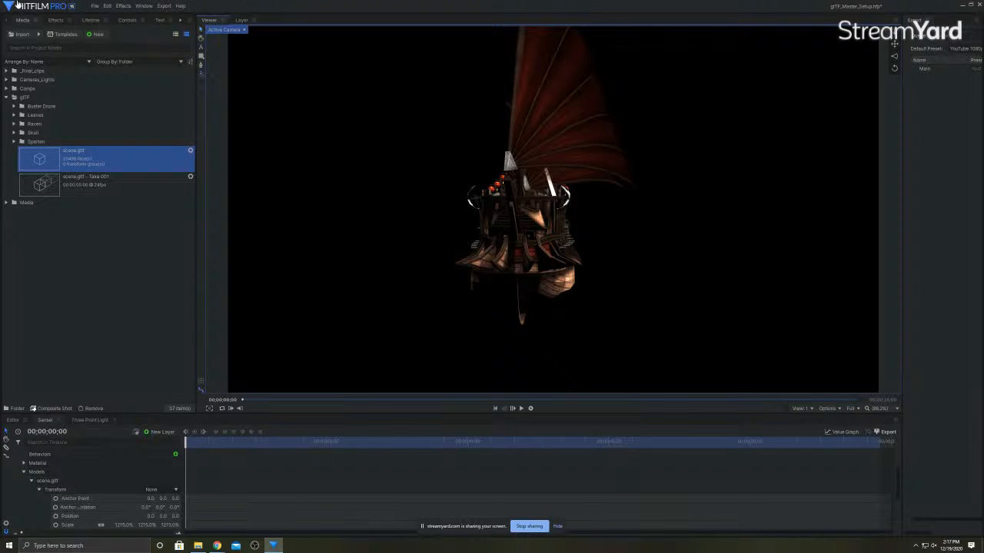
Check the viewer's Playback Quality, Paused Resolution and Paused Quality options
click(96, 7)
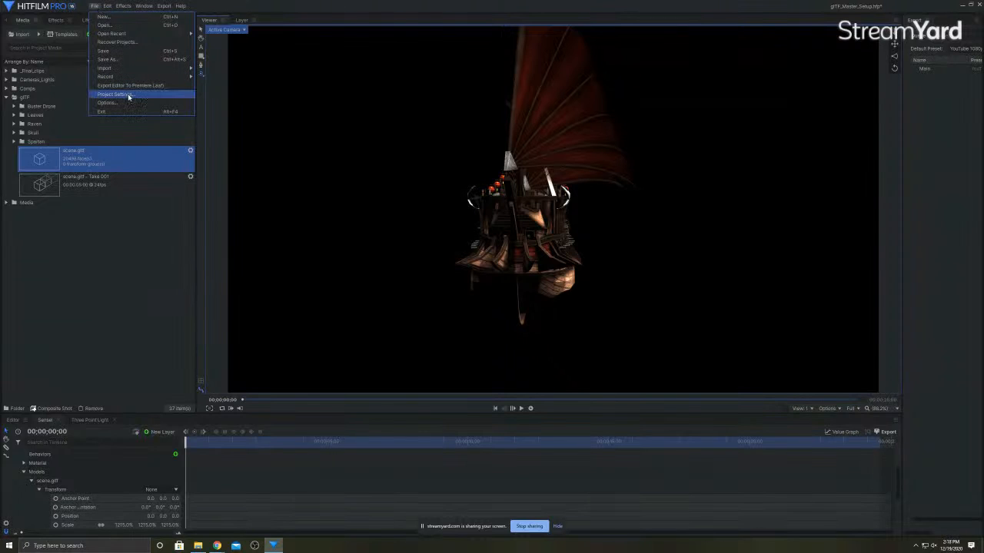
click(732, 215)
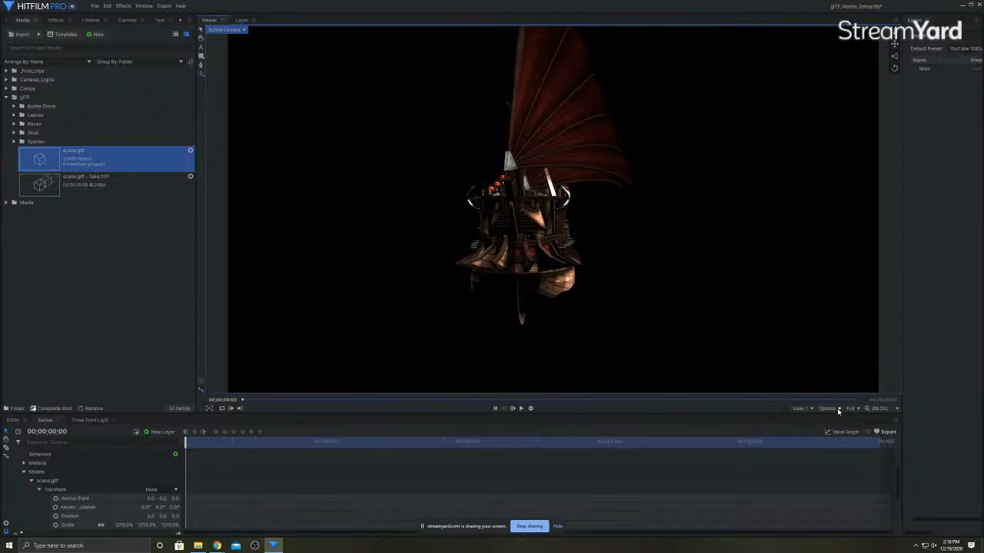
click(839, 410)
click(852, 409)
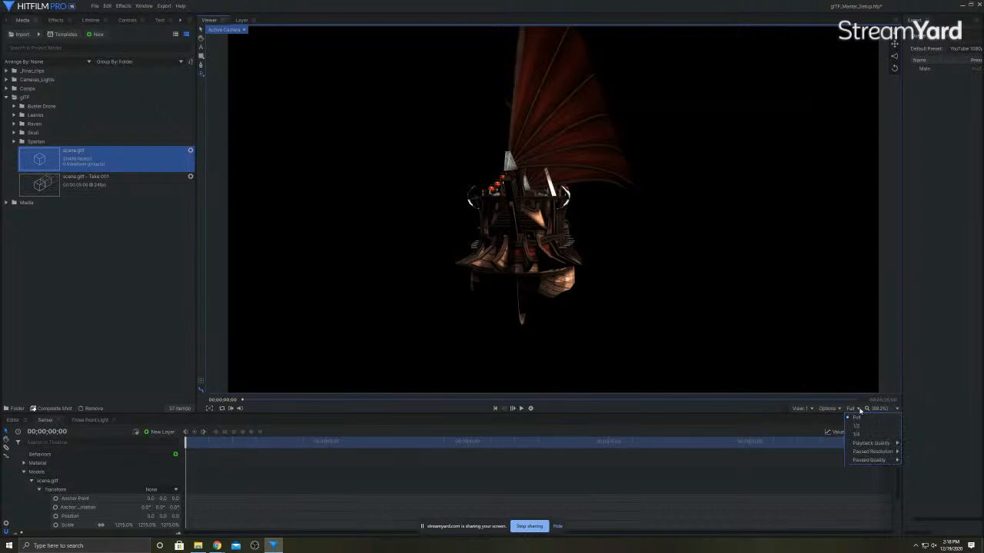
mouse_move(870, 453)
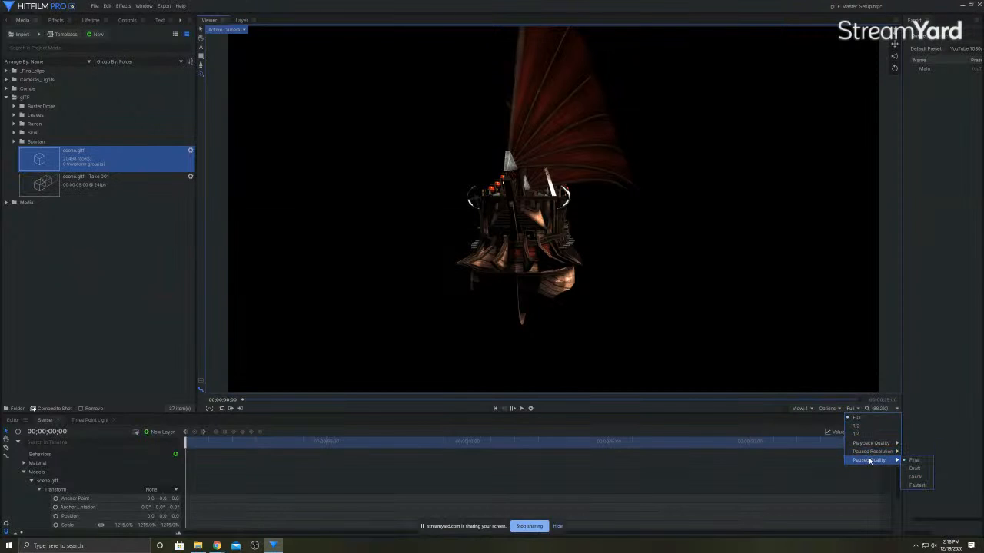
In the project's rendering settings, set the shadow map size to 4096 pixels and antialiasing to 8x MSAA
click(95, 6)
click(95, 6)
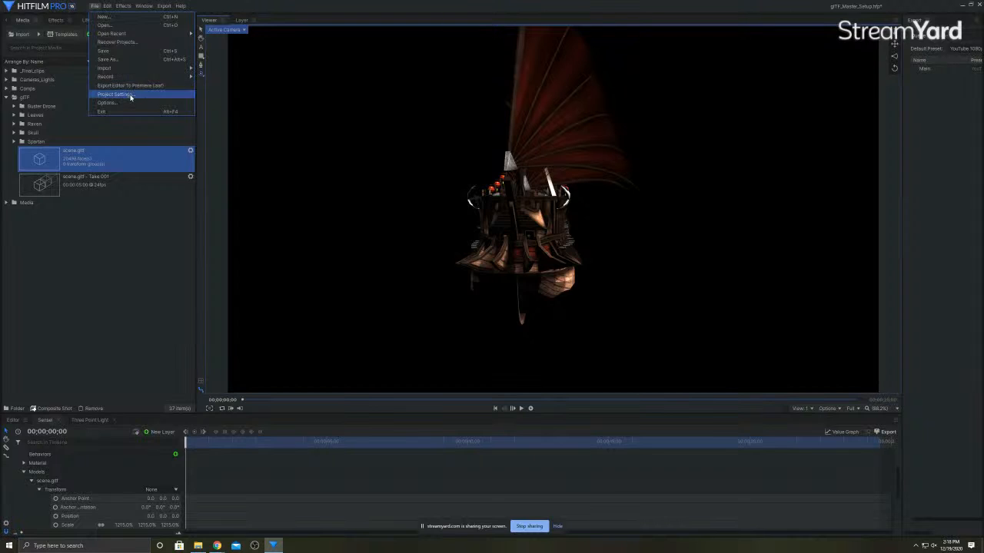
click(130, 94)
click(444, 185)
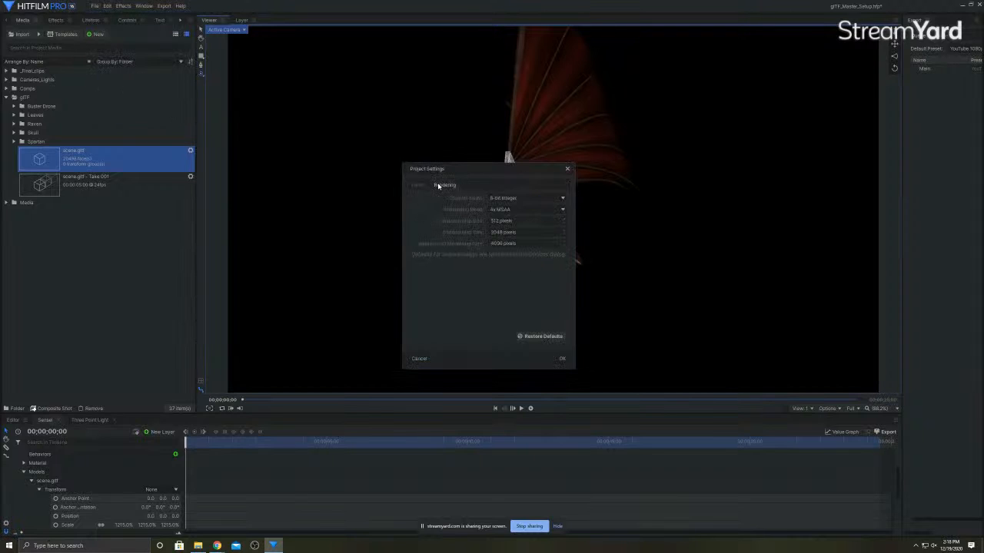
click(520, 233)
text(4096)
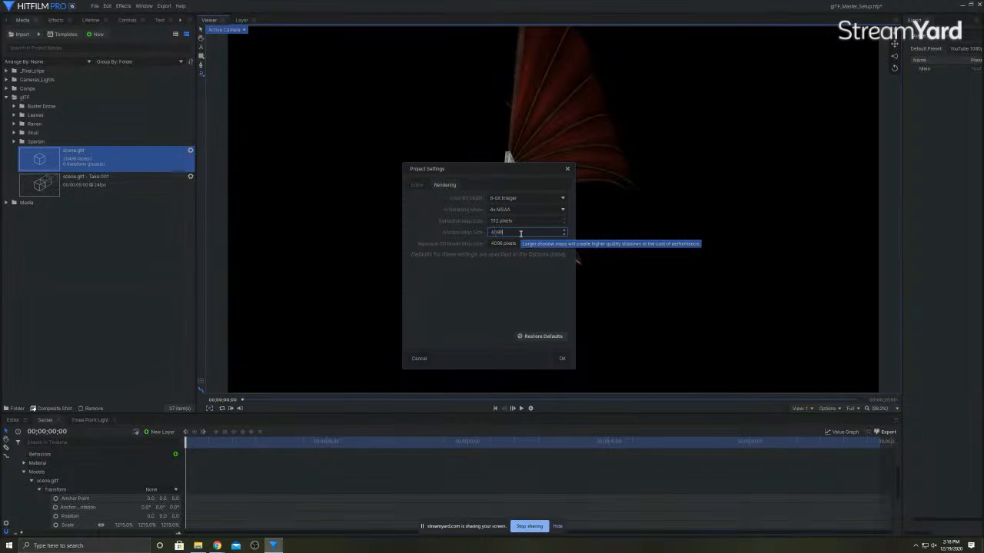
click(527, 212)
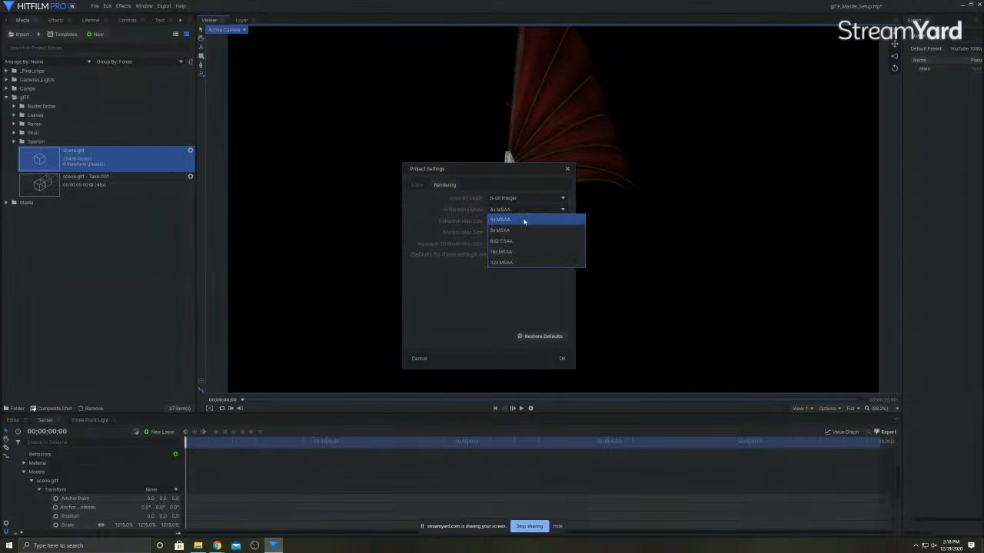
click(517, 230)
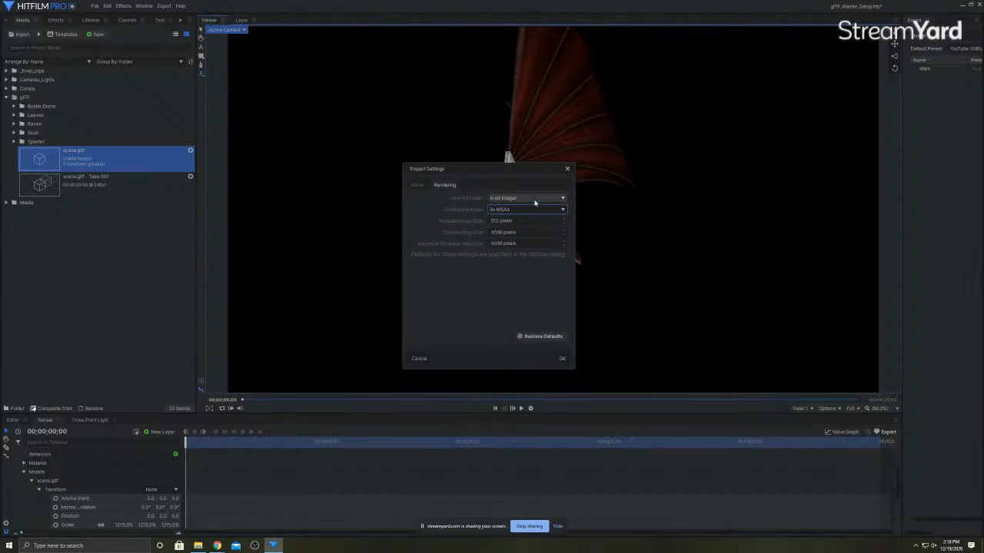
Set the project's color bit depth to 16-bit Float and apply the project settings
click(533, 199)
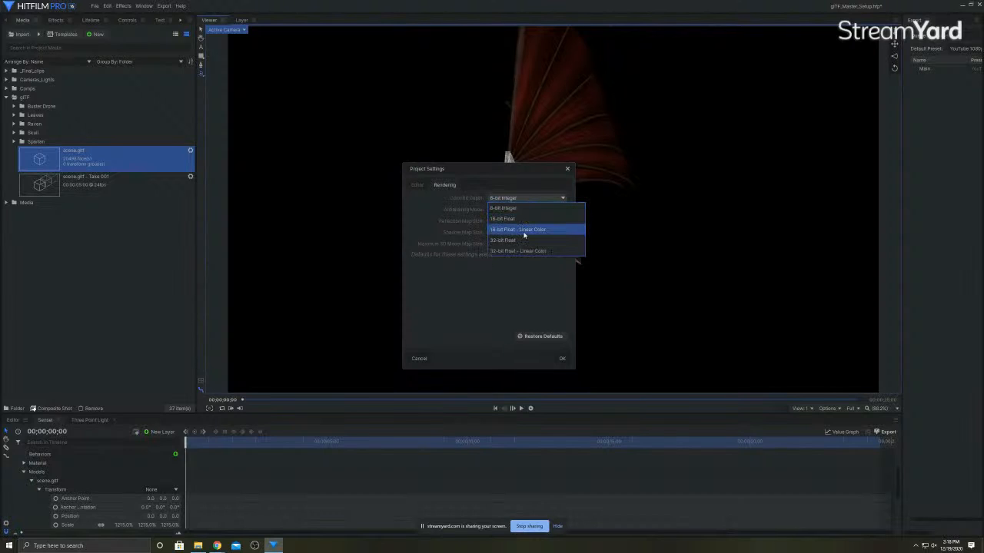
click(524, 232)
click(541, 198)
click(513, 222)
click(563, 358)
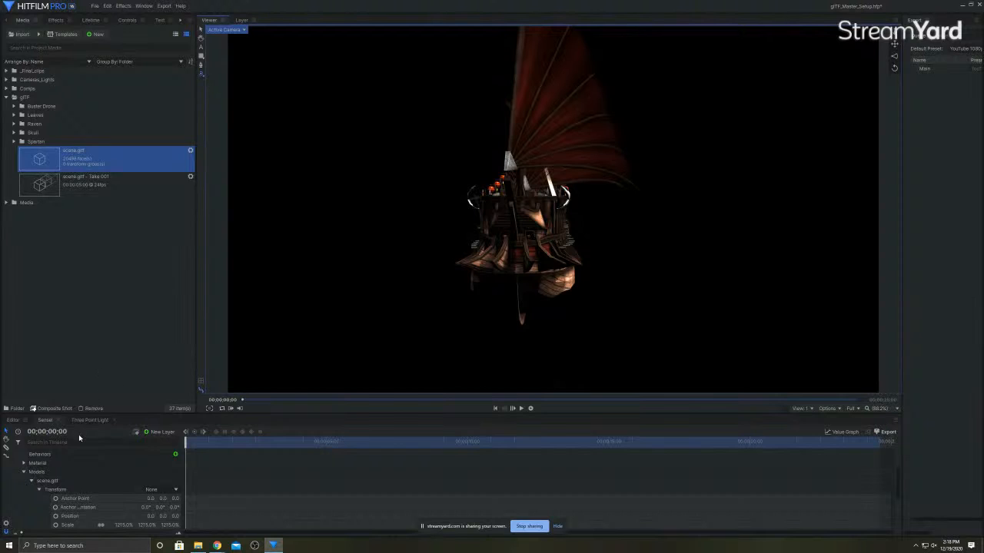
Collapse the ship layer and switch the Three Point Light layer off and on repeatedly to compare the ship's lighting
scroll(54, 496, up, 2)
click(16, 480)
click(35, 471)
click(34, 471)
click(34, 471)
click(35, 471)
click(35, 471)
click(34, 471)
click(35, 471)
click(35, 471)
click(35, 471)
click(35, 472)
click(35, 471)
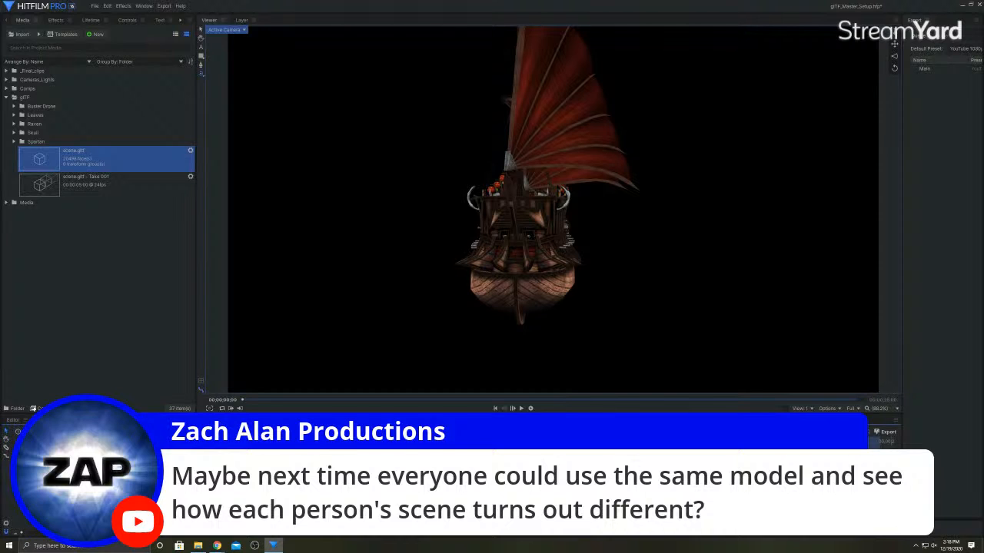
Look at the Three Point Light composite shot and return to the composite shot containing the ship
click(100, 420)
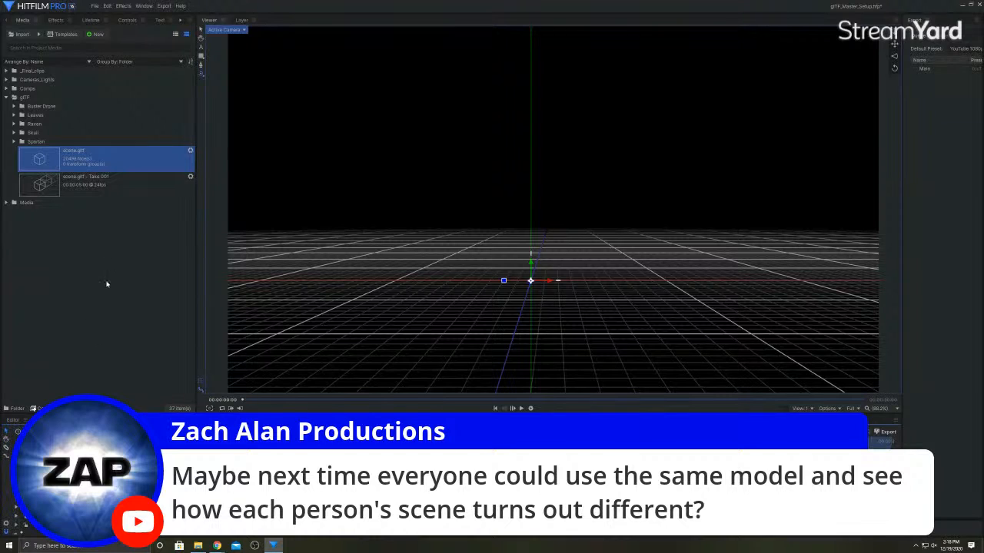
shift+click(90, 180)
click(99, 157)
click(45, 421)
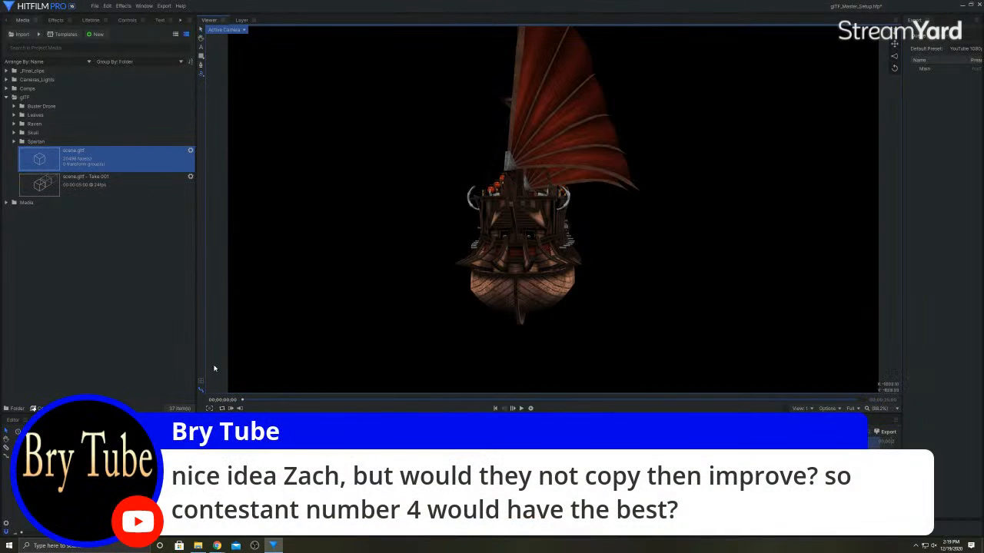
Orbit around the ship and scrub the shot to about 19 seconds to inspect its lighting from the side
drag(549, 249, 522, 225)
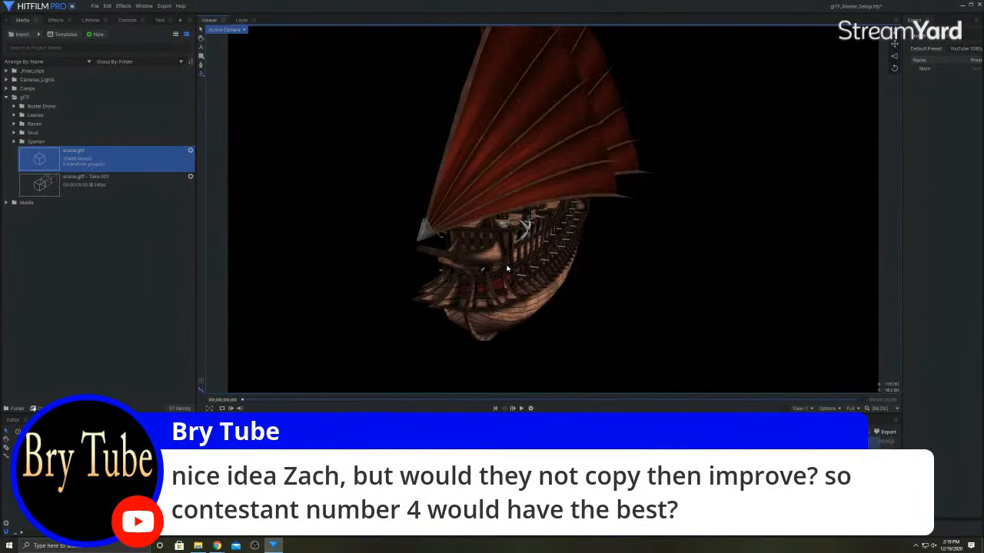
mouse_move(242, 400)
mouse_down()
mouse_move(637, 399)
mouse_move(242, 399)
mouse_up()
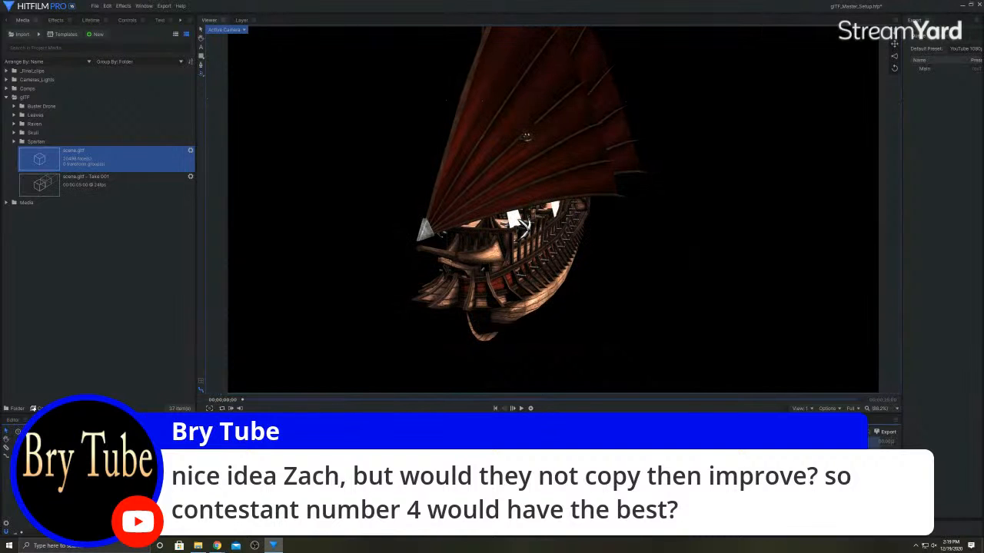
drag(242, 400, 714, 400)
mouse_move(725, 399)
mouse_down()
mouse_move(747, 400)
mouse_move(718, 399)
mouse_up()
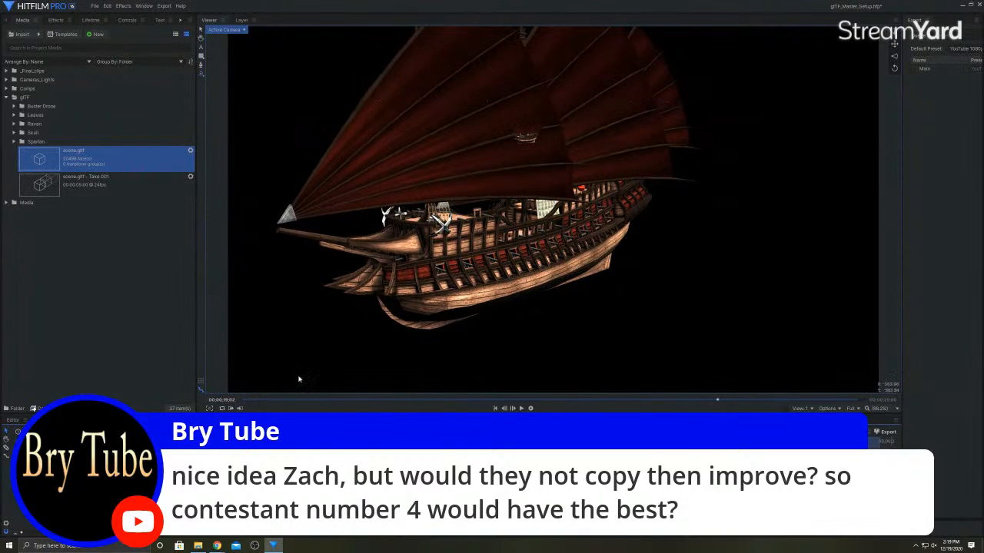
In the ship's model properties, set the rigging material's opacity to 53% and its diffuse color to grey 163, 163, 163, and apply the changes
right_click(98, 467)
click(123, 459)
scroll(315, 286, up, 10)
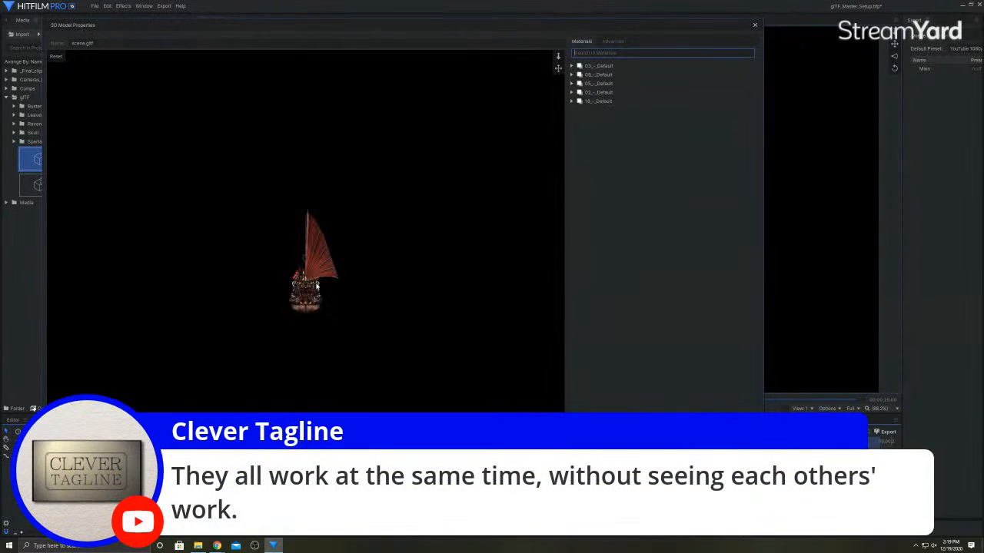
drag(316, 287, 305, 319)
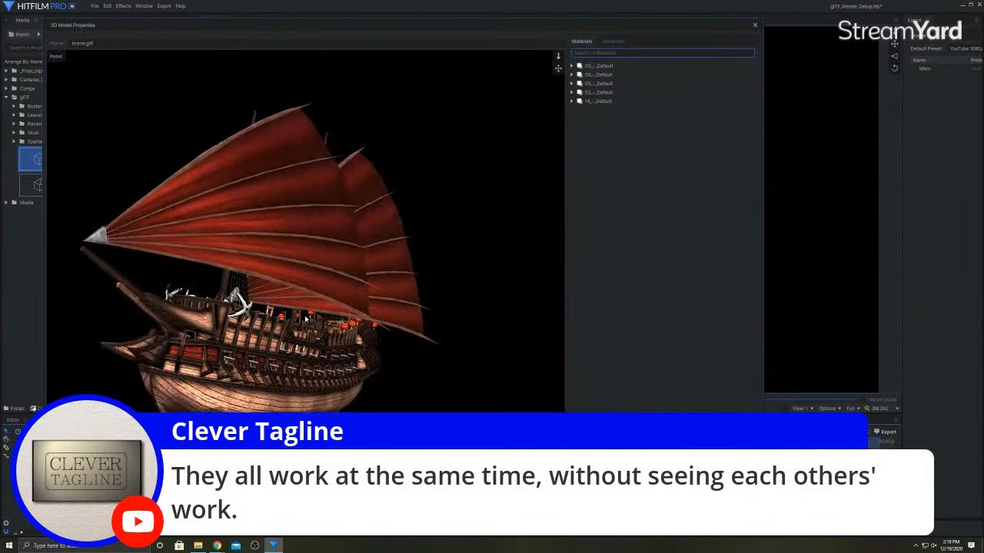
click(619, 76)
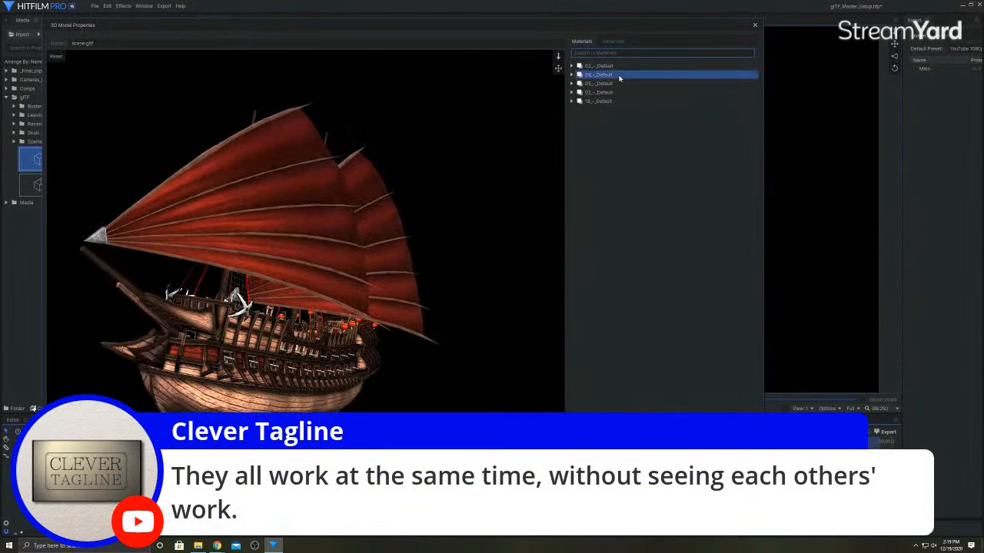
click(572, 74)
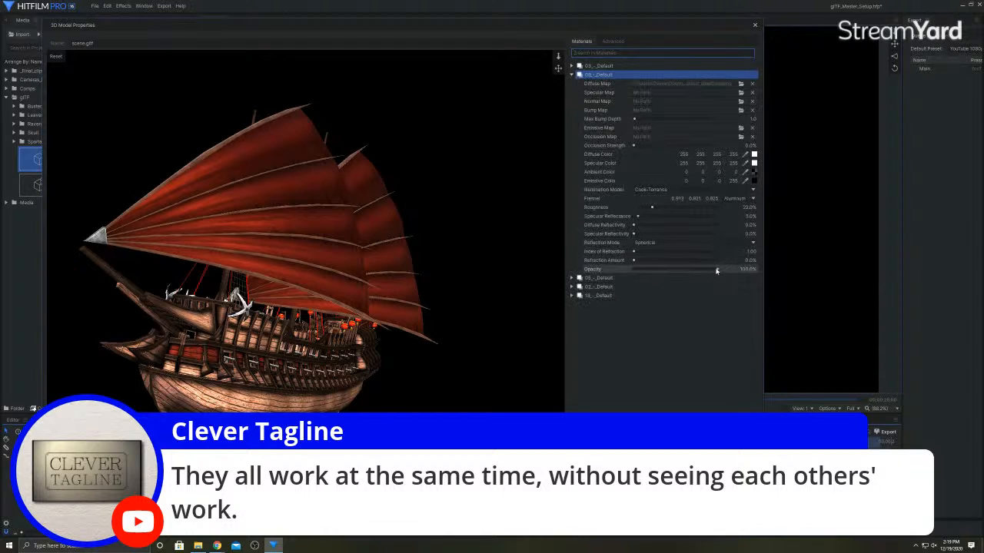
drag(687, 272, 678, 270)
click(754, 154)
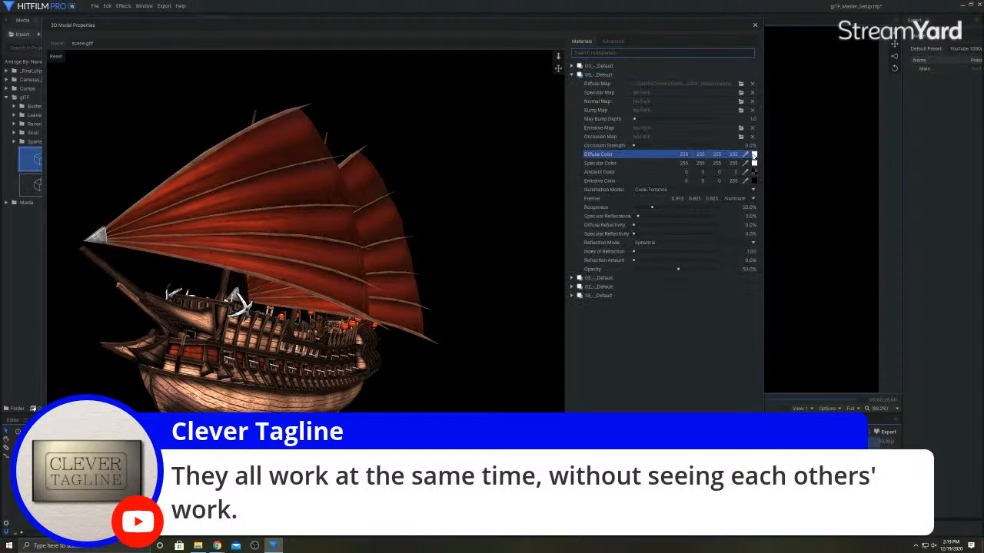
drag(483, 233, 486, 219)
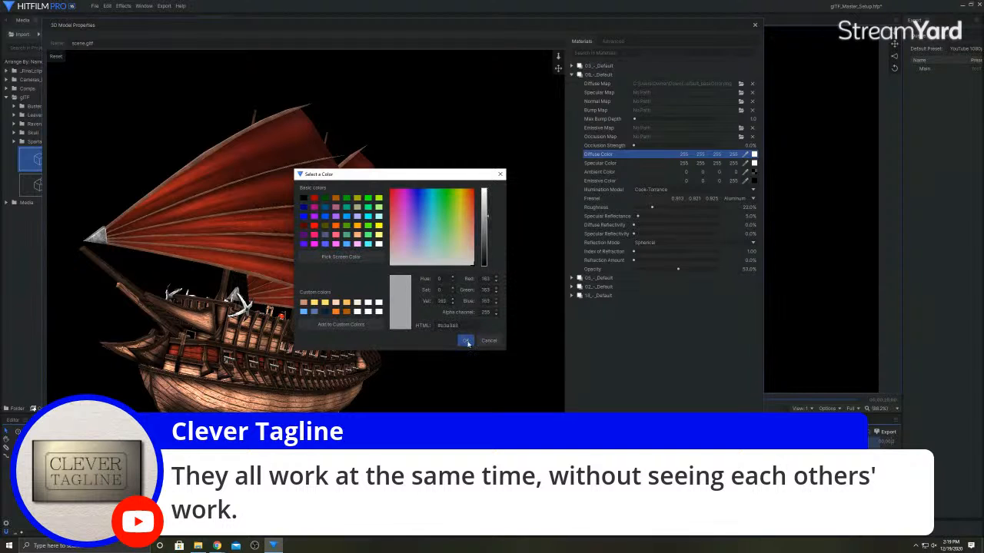
click(465, 342)
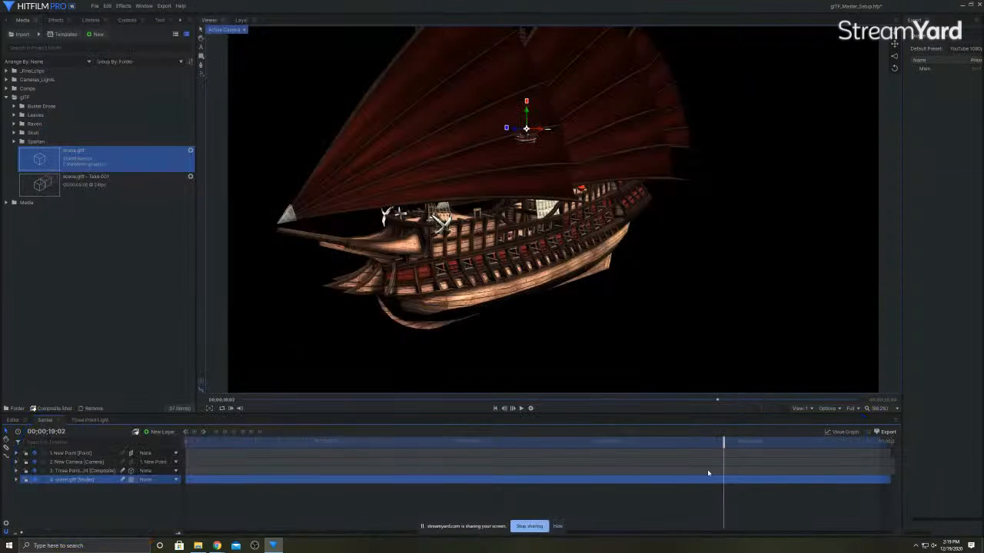
Inspect the ship's hull, anchors and rigging up close from several angles in the composite shot
drag(512, 283, 531, 255)
scroll(525, 244, up, 1)
scroll(525, 244, up, 2)
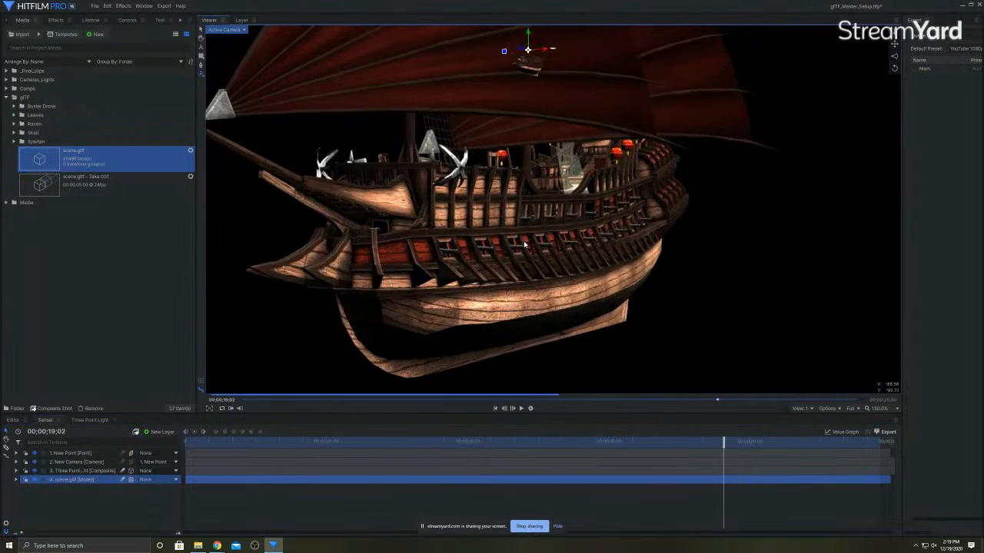
drag(508, 220, 459, 205)
scroll(460, 206, up, 5)
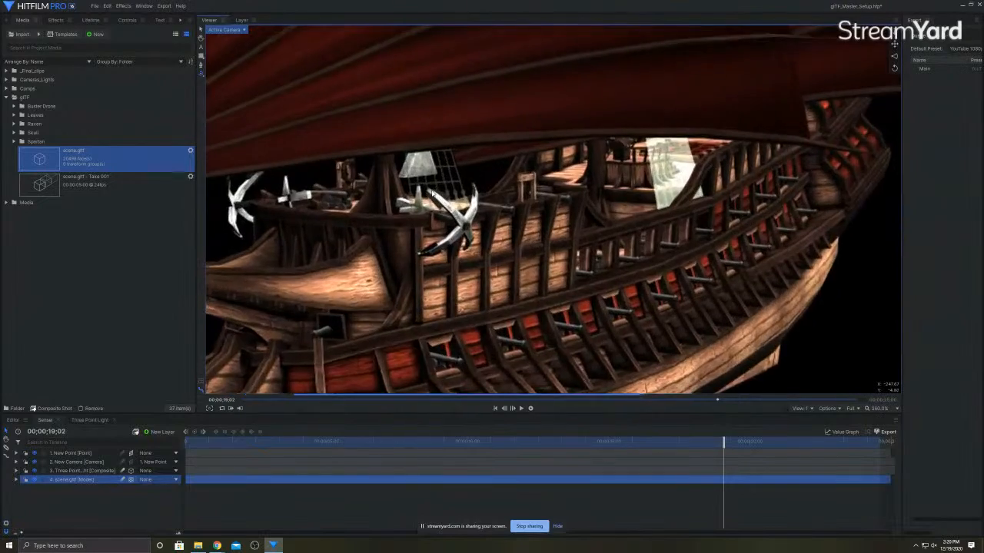
drag(460, 206, 464, 182)
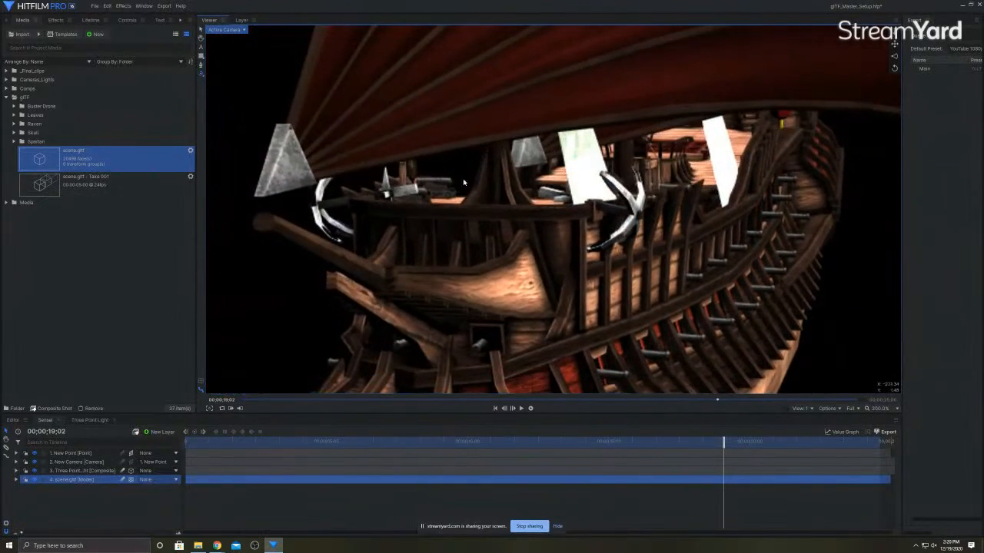
drag(572, 208, 511, 222)
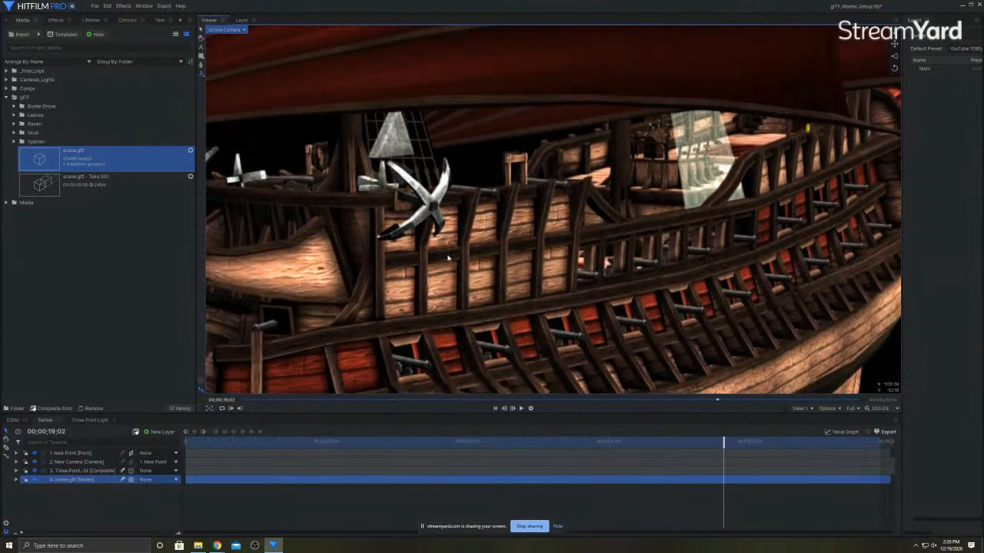
Reopen the ship's model properties and examine the bow, anchor and sails closely in the model preview
right_click(89, 481)
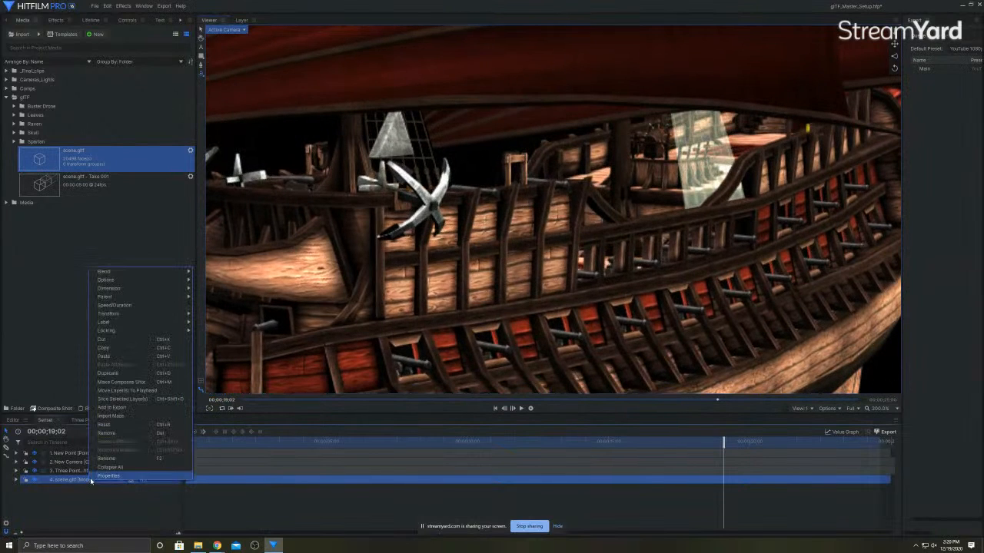
click(102, 473)
right_click(92, 480)
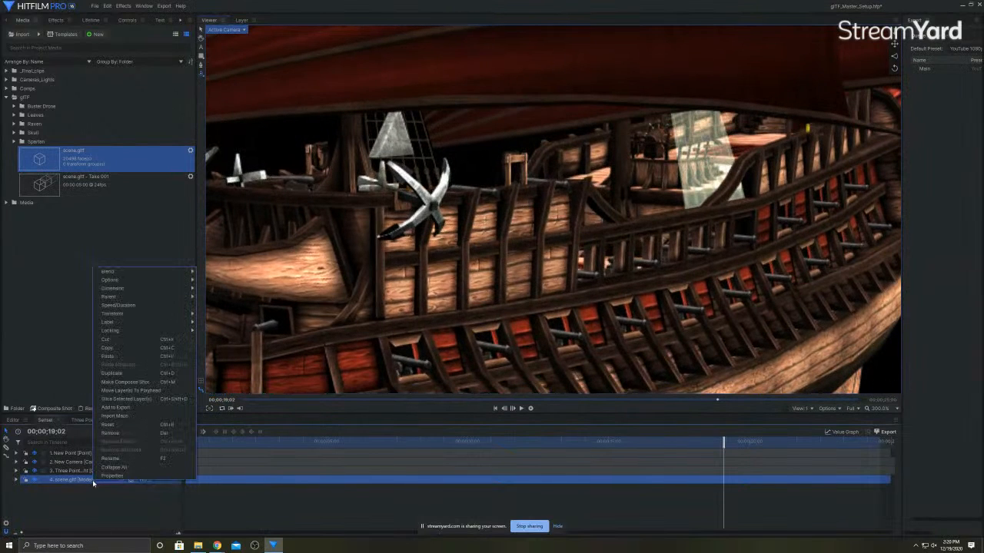
click(104, 475)
scroll(314, 277, up, 10)
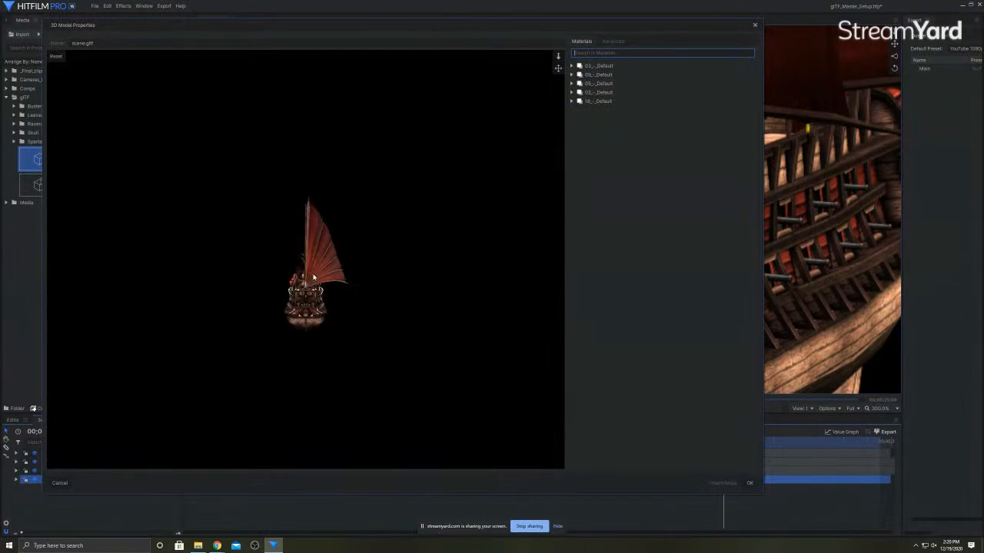
drag(316, 371, 285, 329)
scroll(248, 257, up, 6)
scroll(246, 259, down, 3)
scroll(246, 259, down, 5)
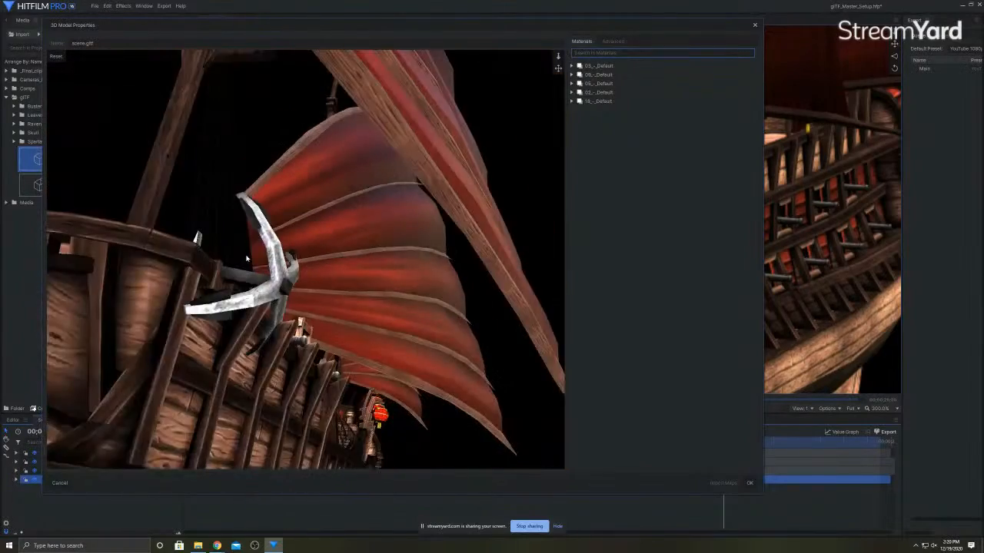
drag(238, 263, 166, 296)
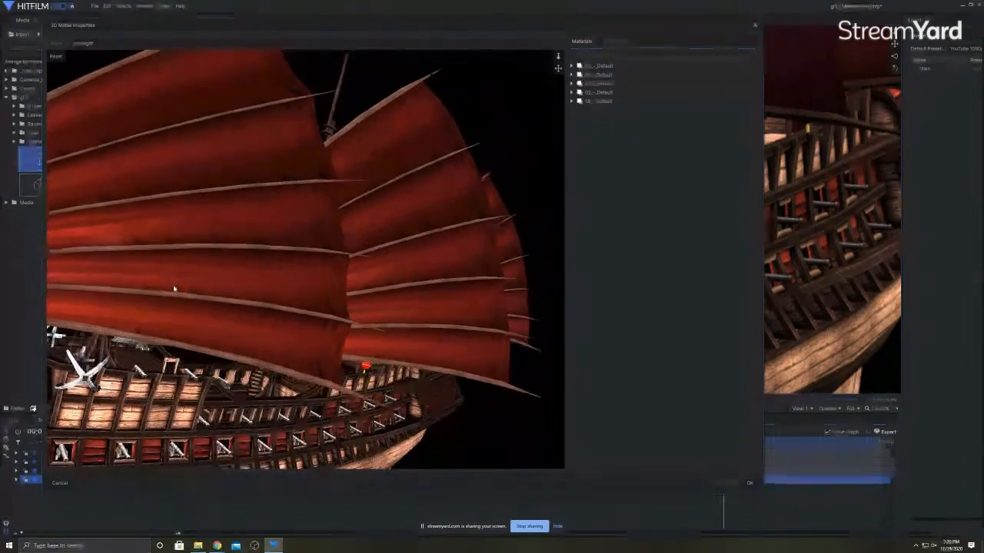
drag(89, 364, 161, 317)
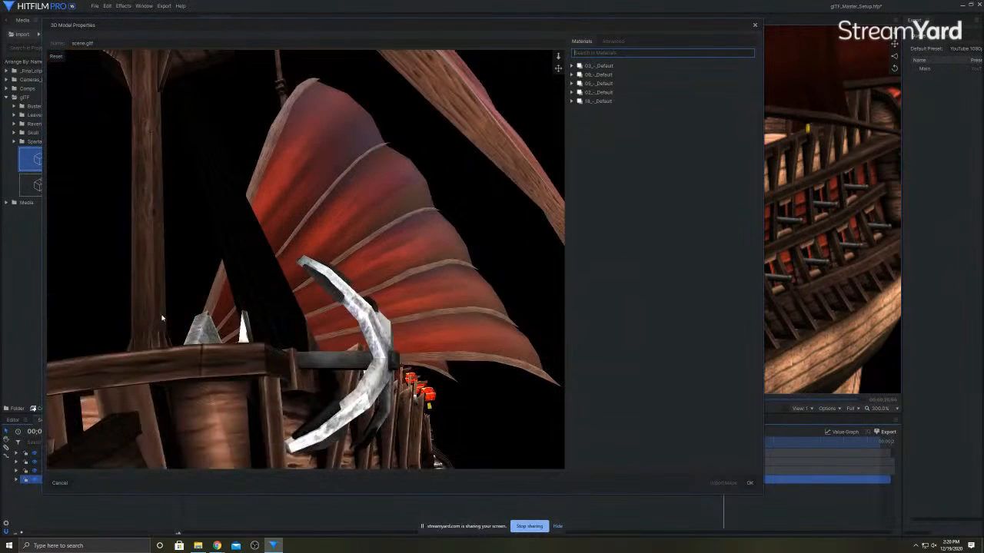
Set the rigging material's opacity to 99% and its roughness to 55%
click(609, 101)
click(613, 77)
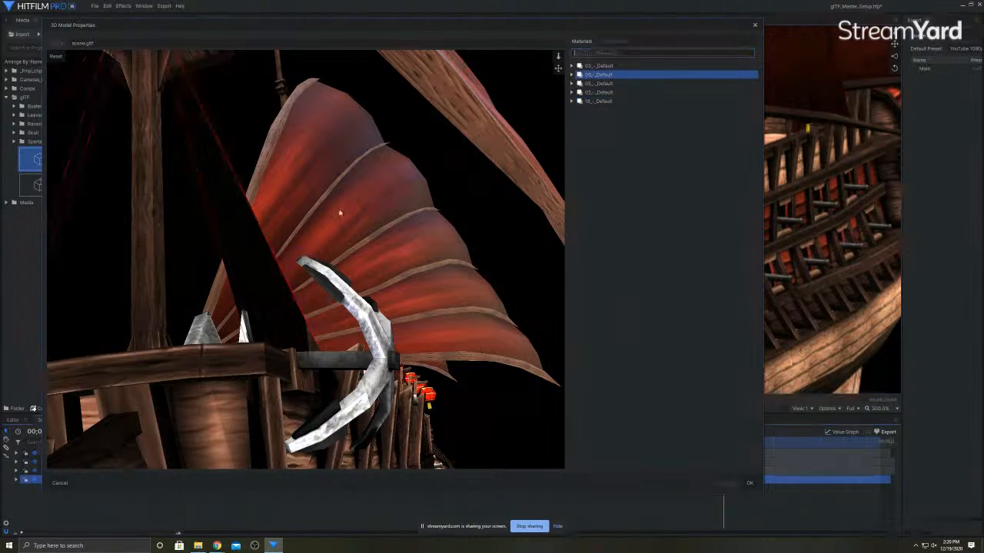
scroll(318, 213, down, 3)
click(572, 75)
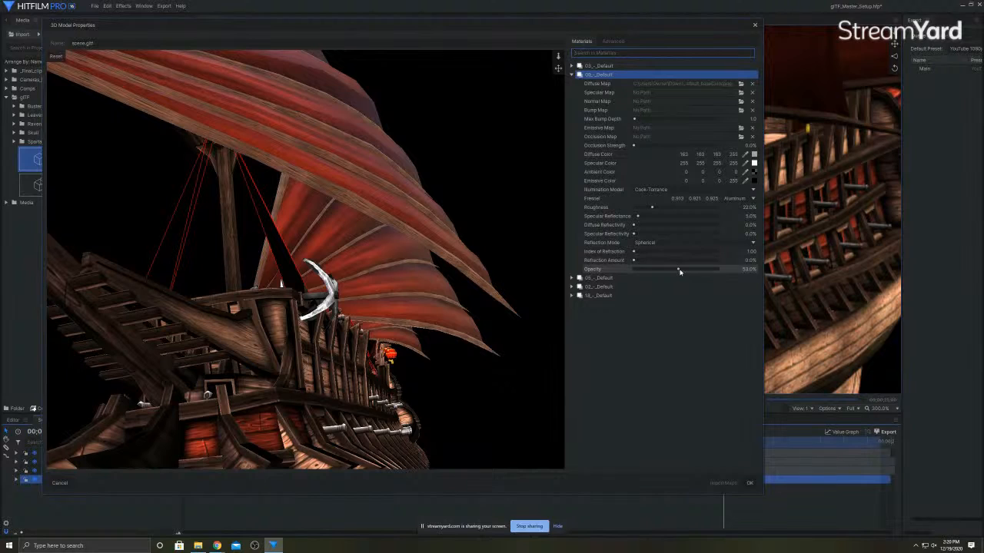
drag(667, 273, 722, 274)
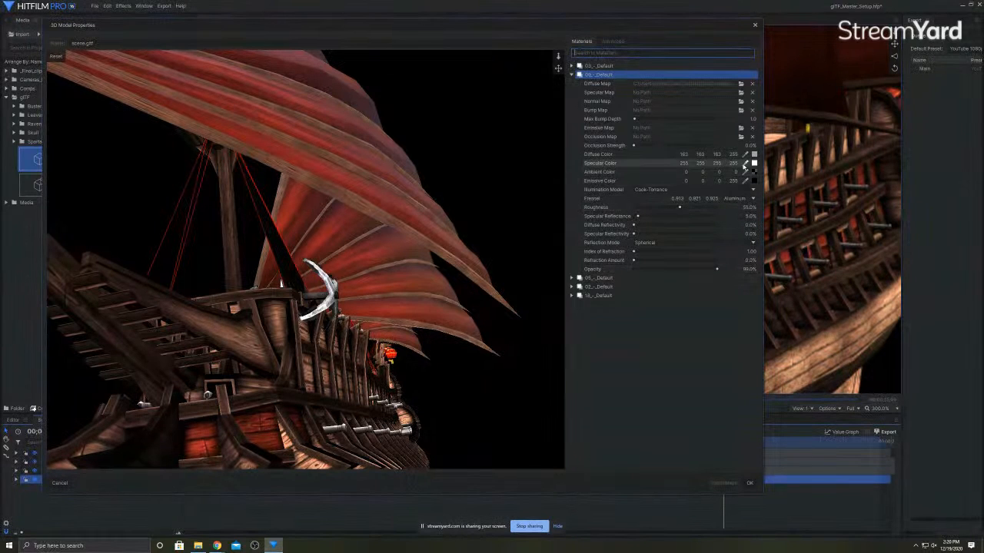
Set the rigging material's specular color to grey 121, 121, 121 and its reflection mode to Planar
click(754, 162)
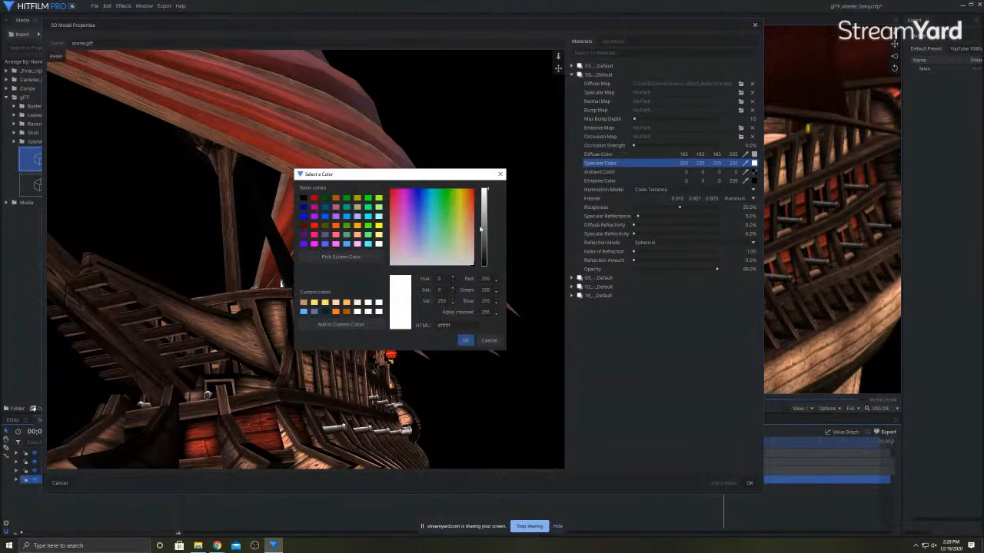
click(485, 232)
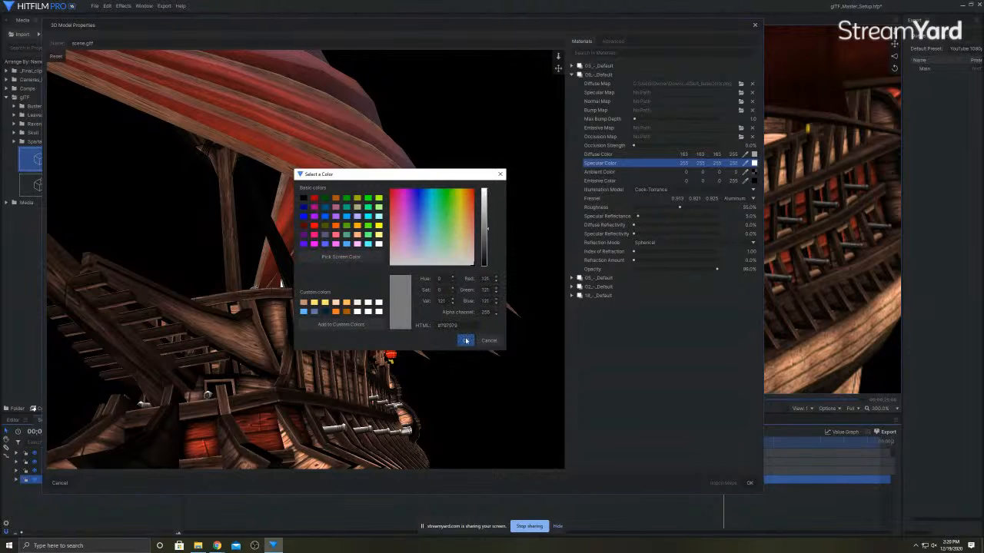
click(466, 341)
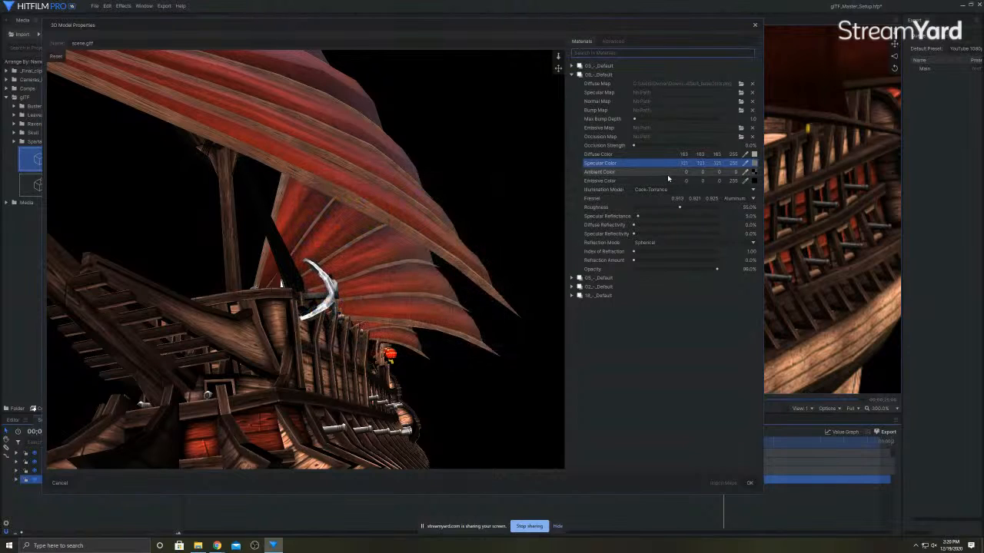
click(649, 242)
click(650, 264)
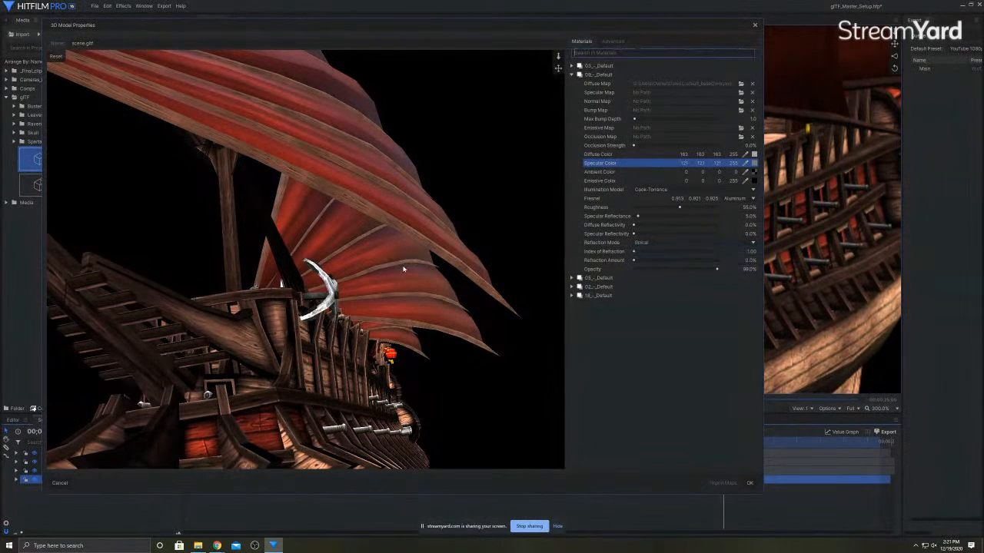
Check the sails and rigging in the model preview and apply the model properties
drag(301, 327, 312, 389)
scroll(311, 390, up, 2)
drag(71, 370, 140, 285)
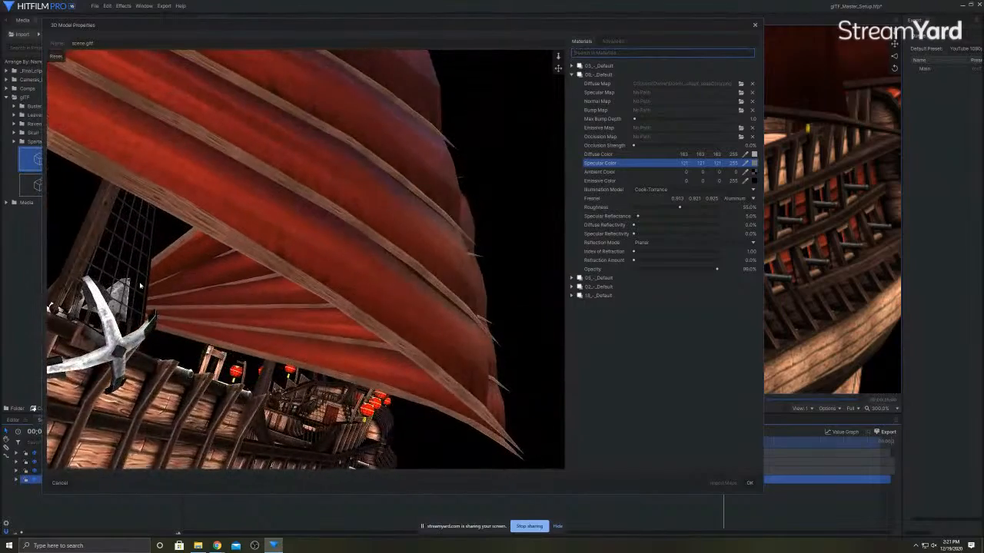
scroll(139, 284, up, 2)
key(super)
click(689, 398)
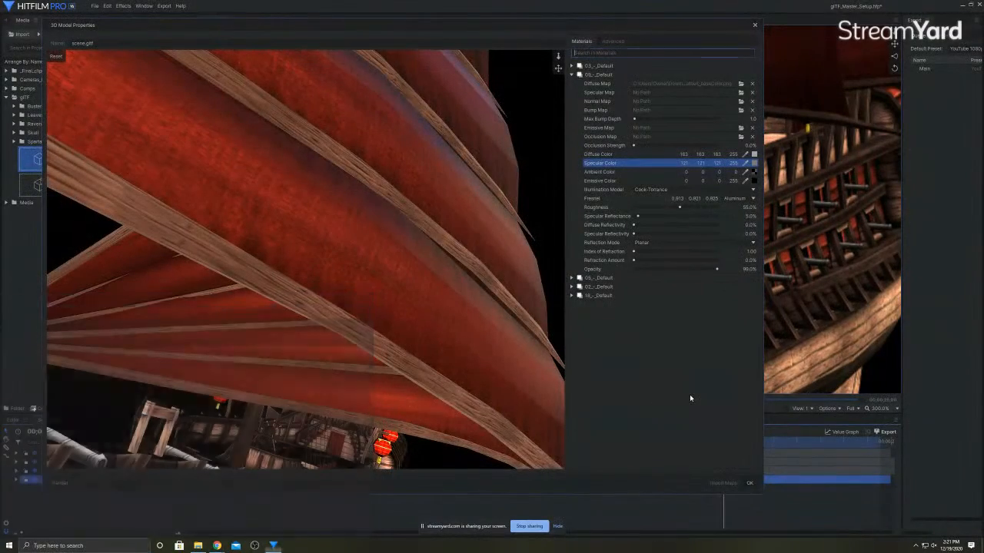
click(750, 483)
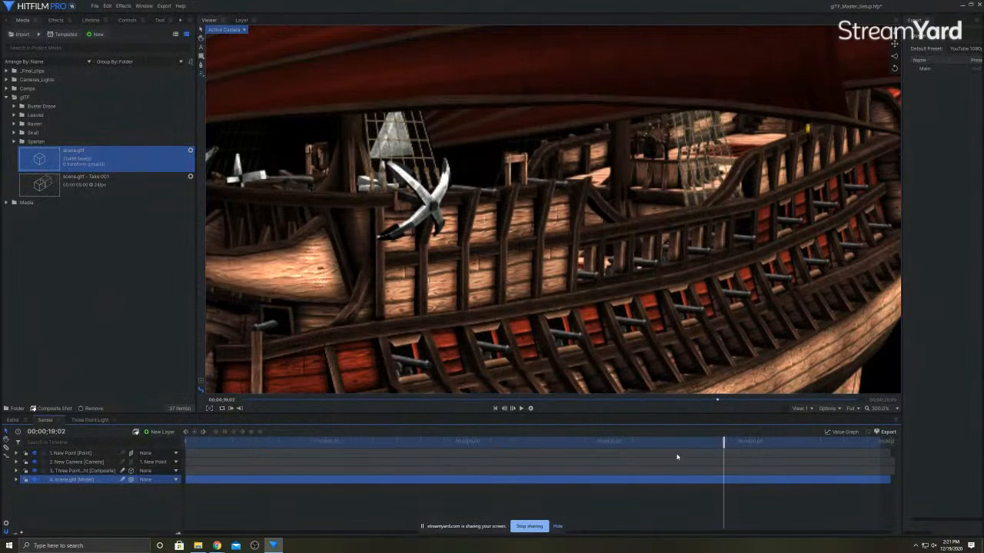
Inspect the ship's hull from the side, then scale the shot to fit the viewer
drag(537, 227, 370, 231)
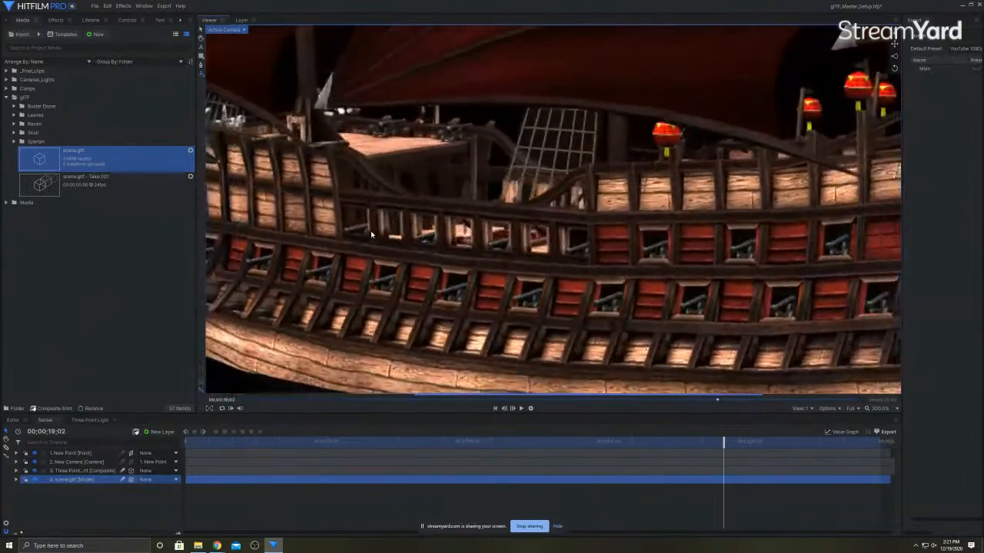
click(877, 408)
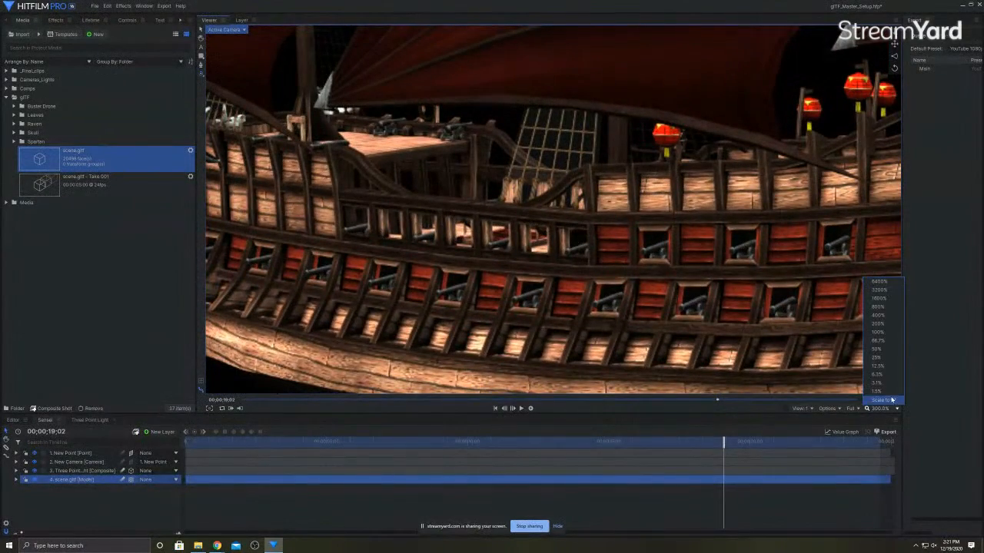
click(894, 400)
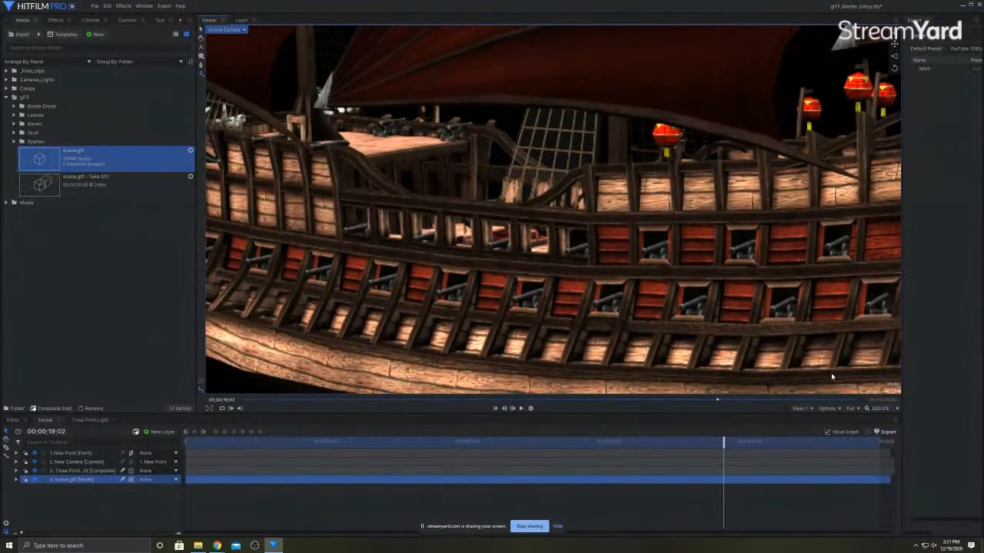
click(885, 409)
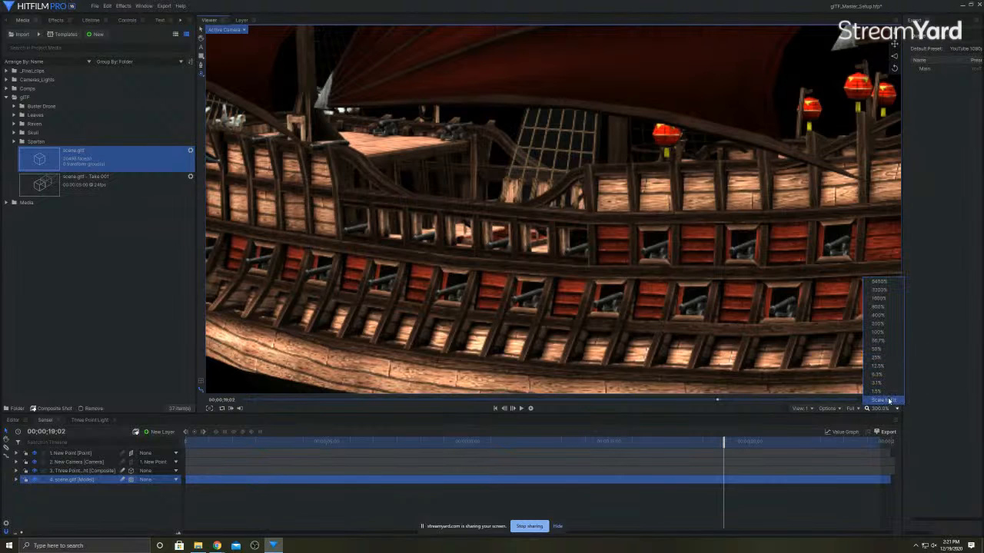
click(881, 401)
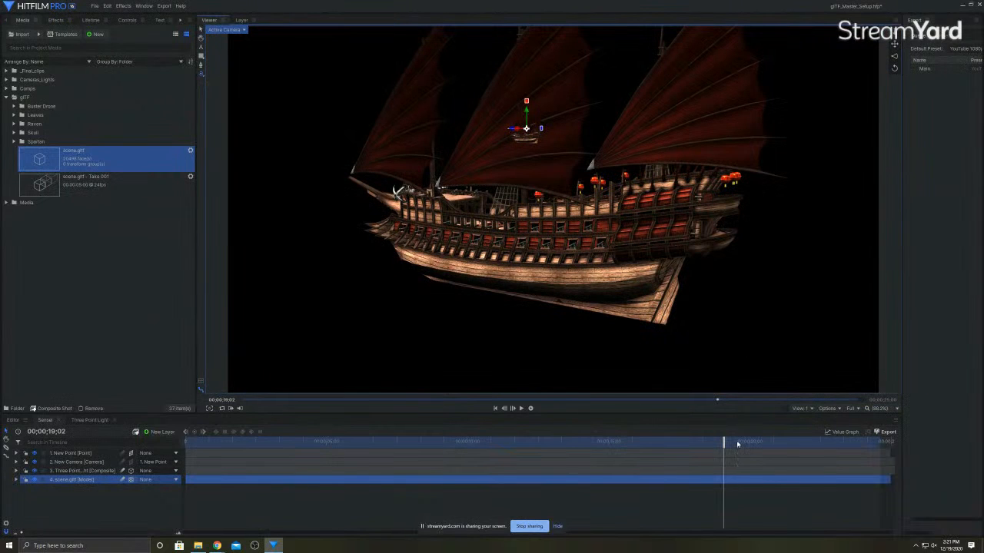
Return to the start of the ship shot and review its layers alongside the Three Point Light composite shot
drag(723, 442, 172, 484)
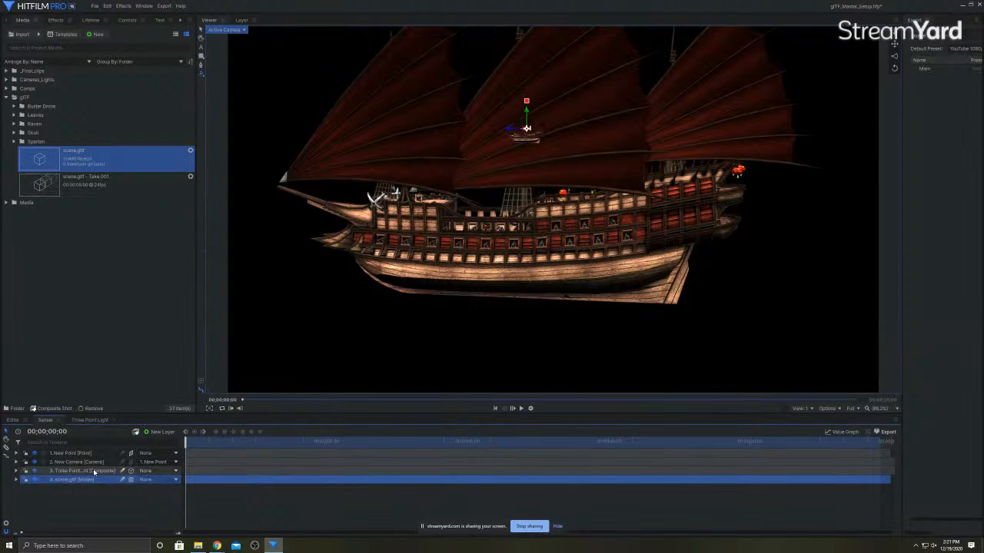
drag(185, 442, 174, 459)
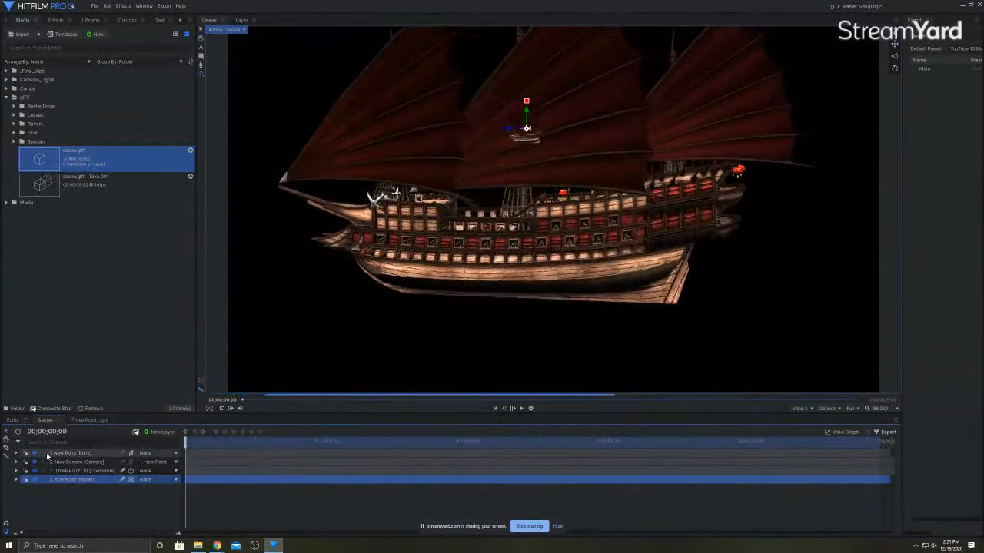
click(64, 455)
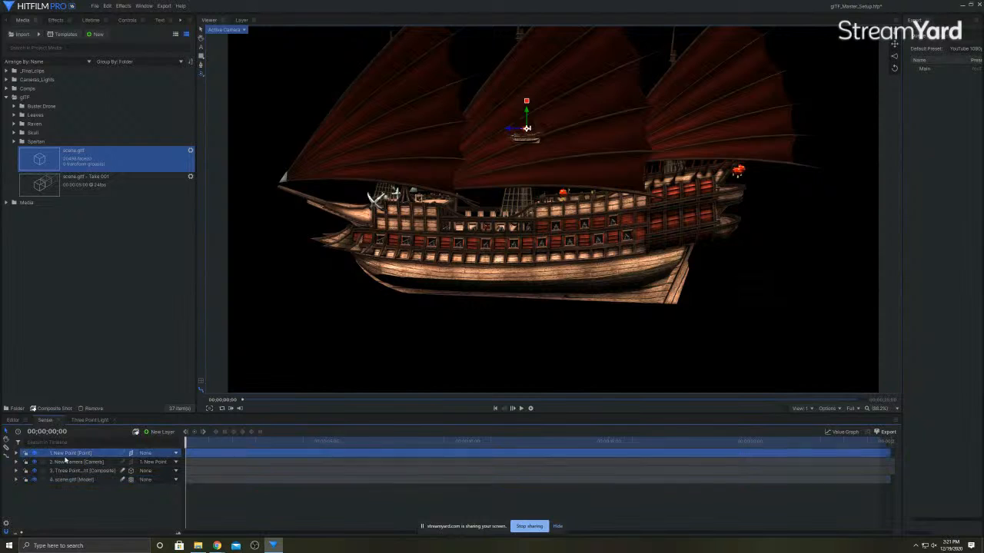
click(70, 471)
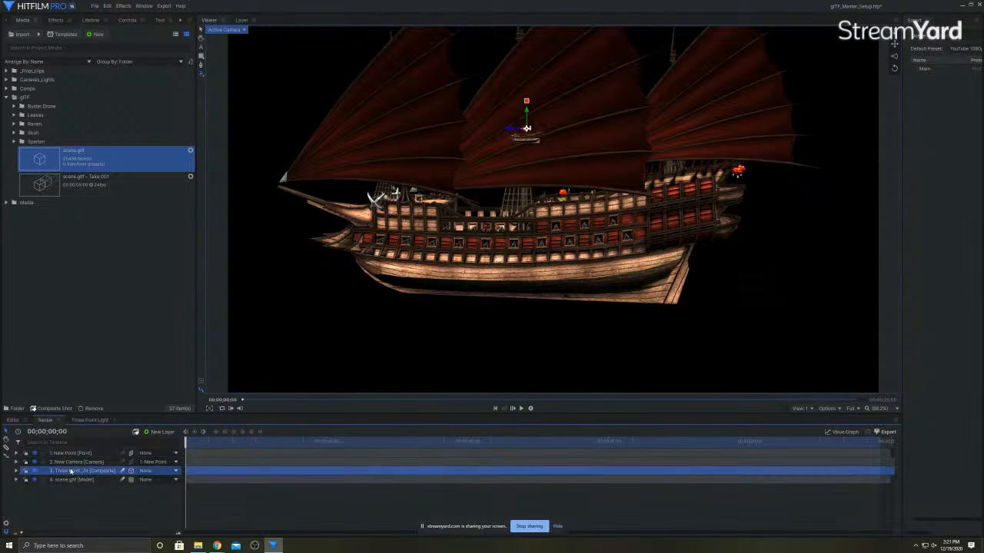
click(90, 421)
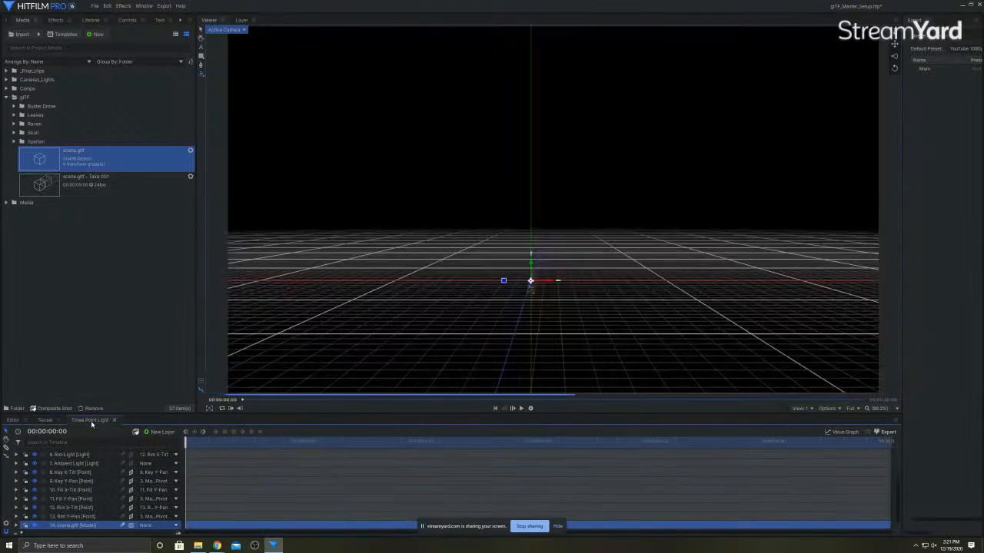
click(45, 421)
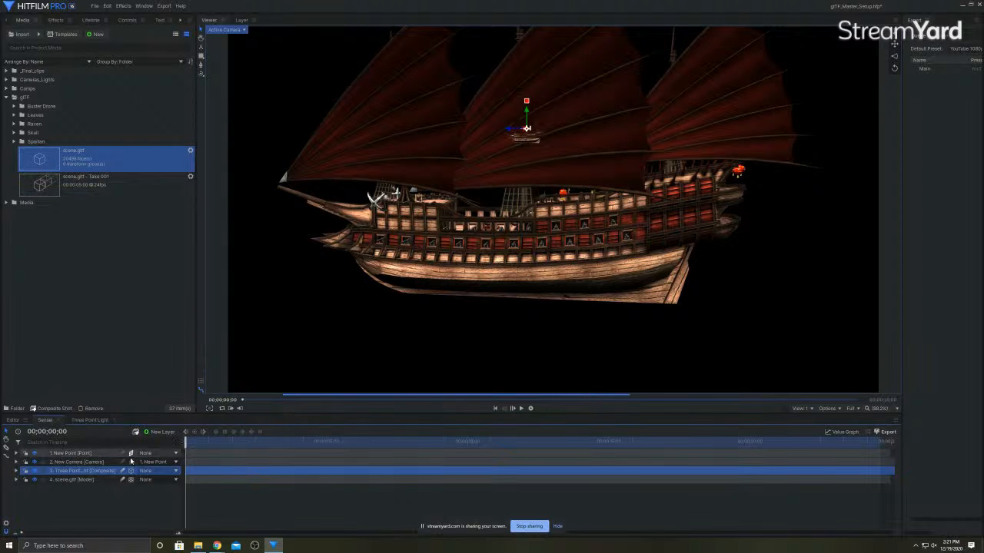
click(85, 418)
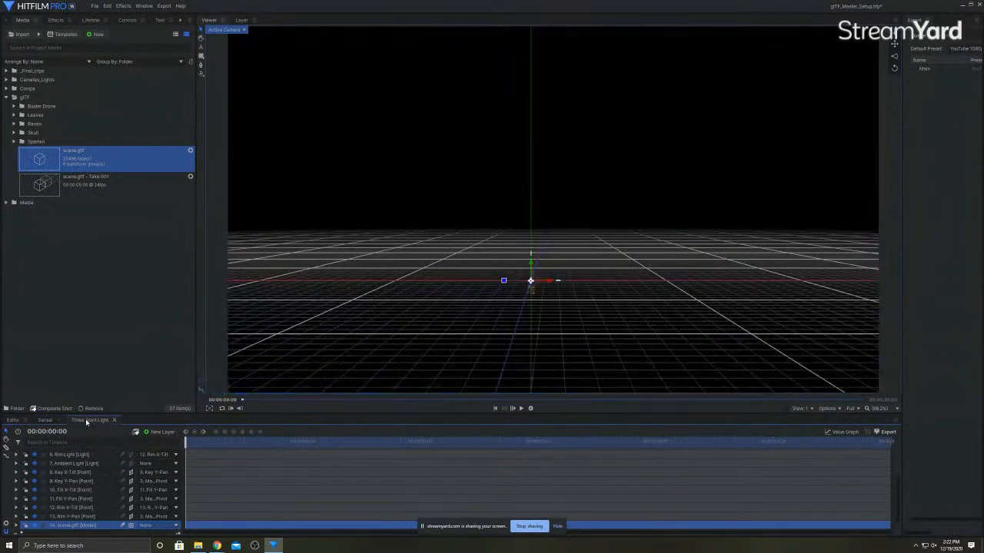
click(46, 419)
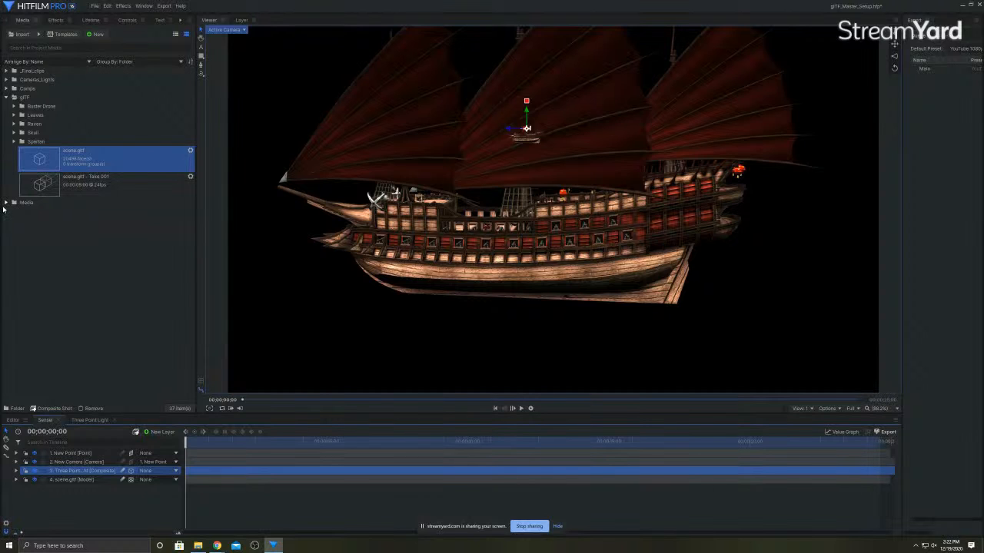
Add the dark blue New Plane 2 from the Media folder beneath the ship model as the shot's background
click(5, 202)
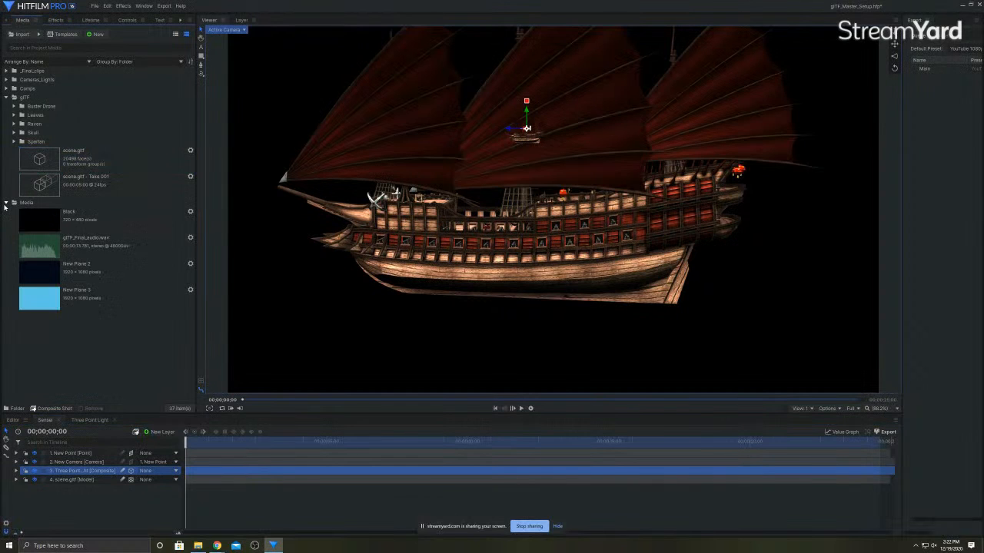
click(5, 203)
click(5, 203)
drag(80, 280, 100, 503)
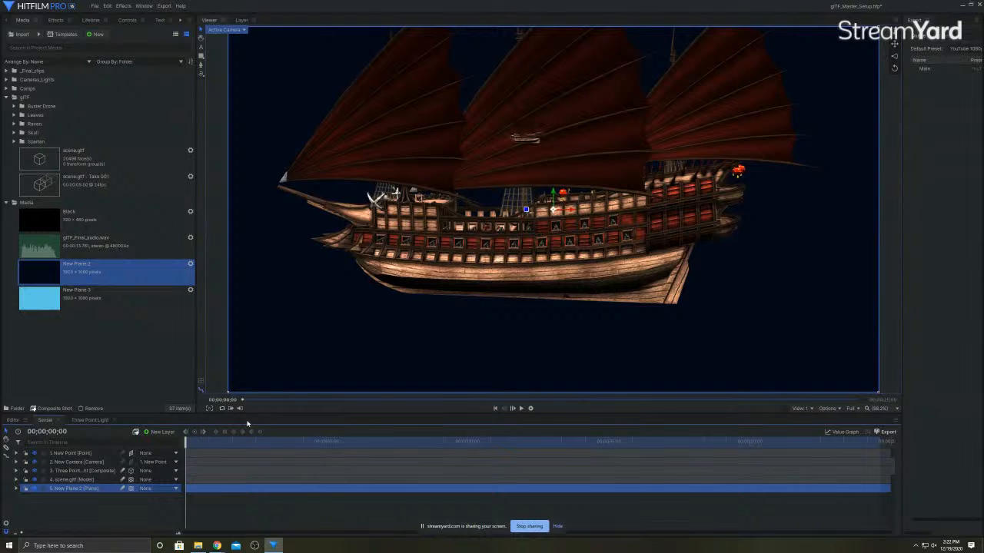
mouse_move(187, 445)
mouse_down()
mouse_move(280, 446)
mouse_move(181, 449)
mouse_up()
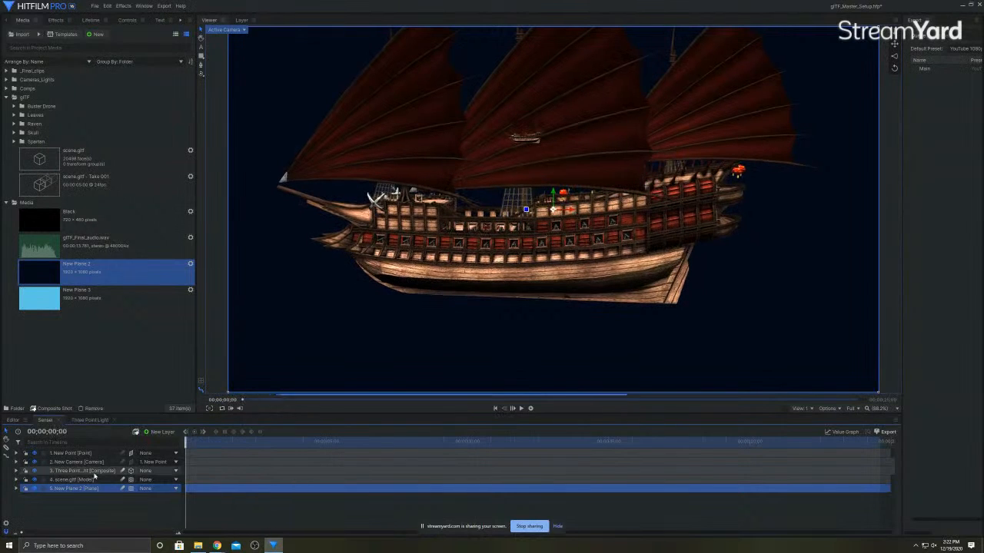
Add the scene.gltf - Take 001 animation to the Animations of the ship model in the shot
click(16, 479)
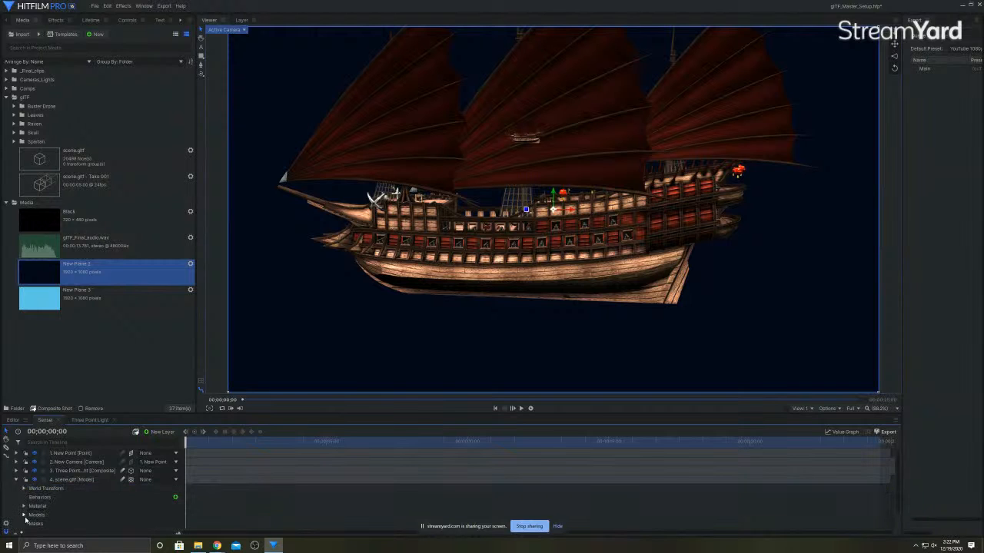
scroll(35, 508, down, 2)
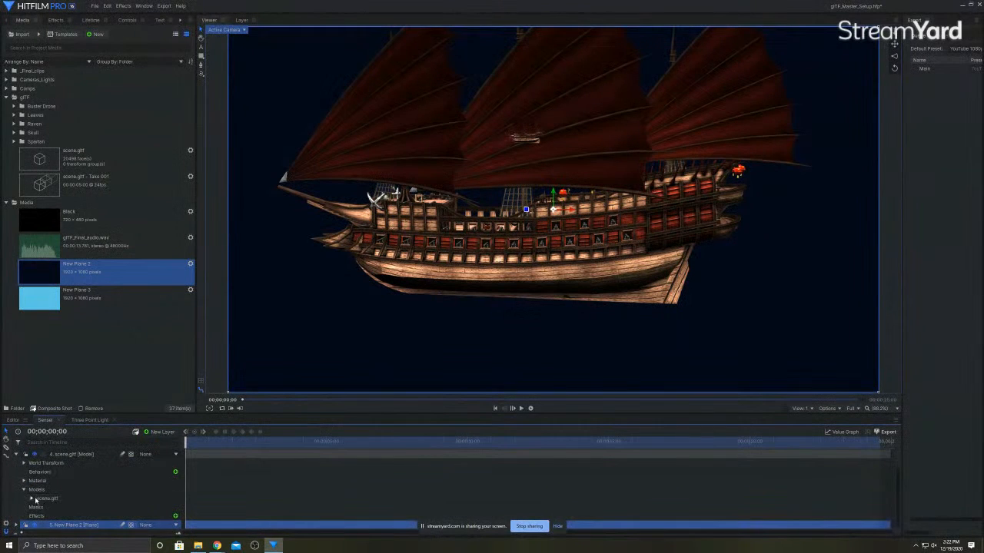
click(31, 499)
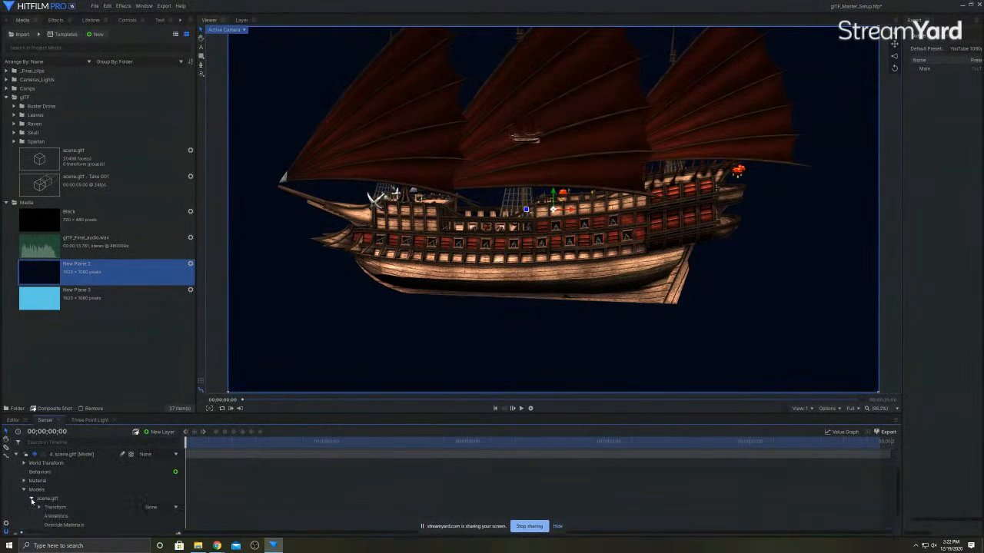
click(81, 183)
drag(61, 518, 61, 518)
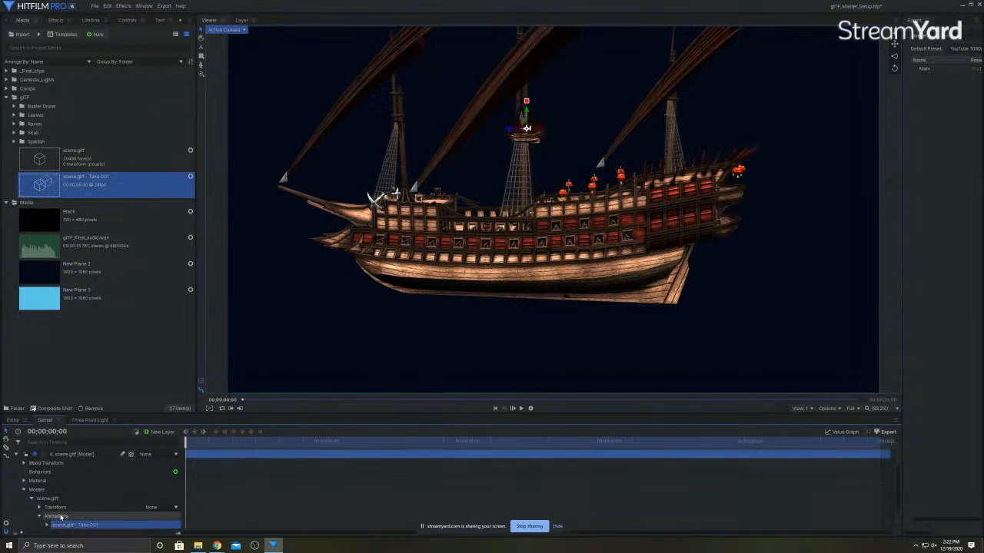
Scrub through the animated ship shot, inspect the deck and rigging up close, and scale the view back to fit
drag(197, 440, 439, 440)
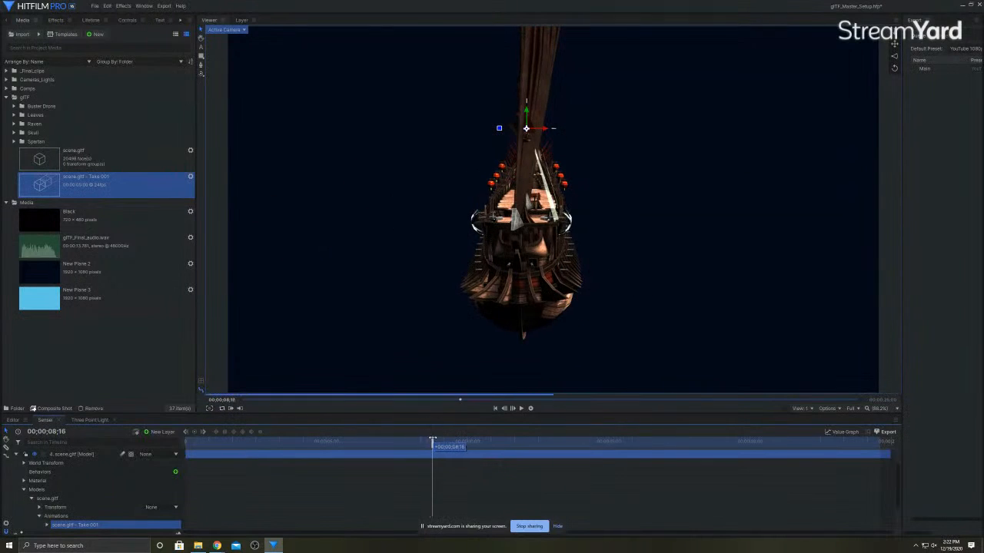
drag(456, 436, 418, 446)
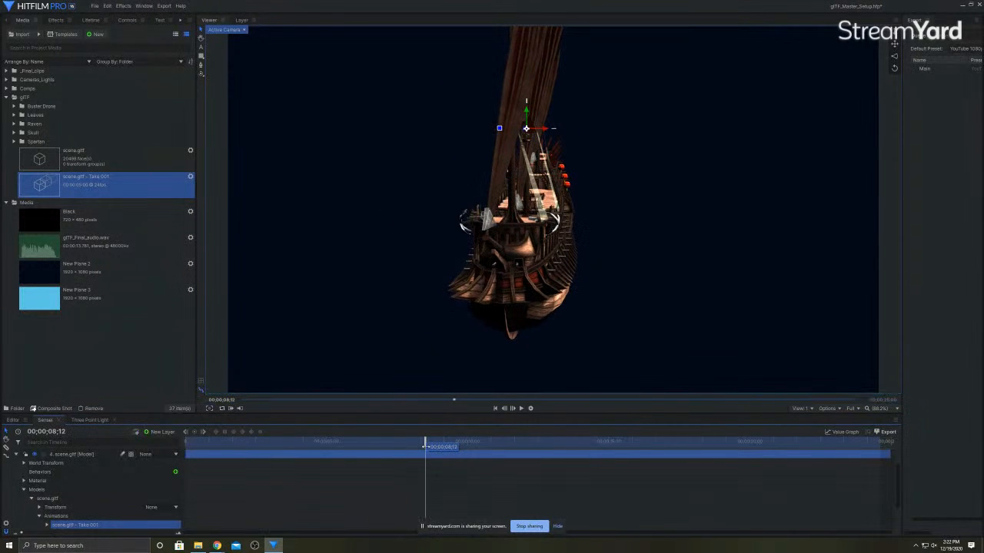
scroll(596, 235, up, 2)
scroll(586, 181, up, 3)
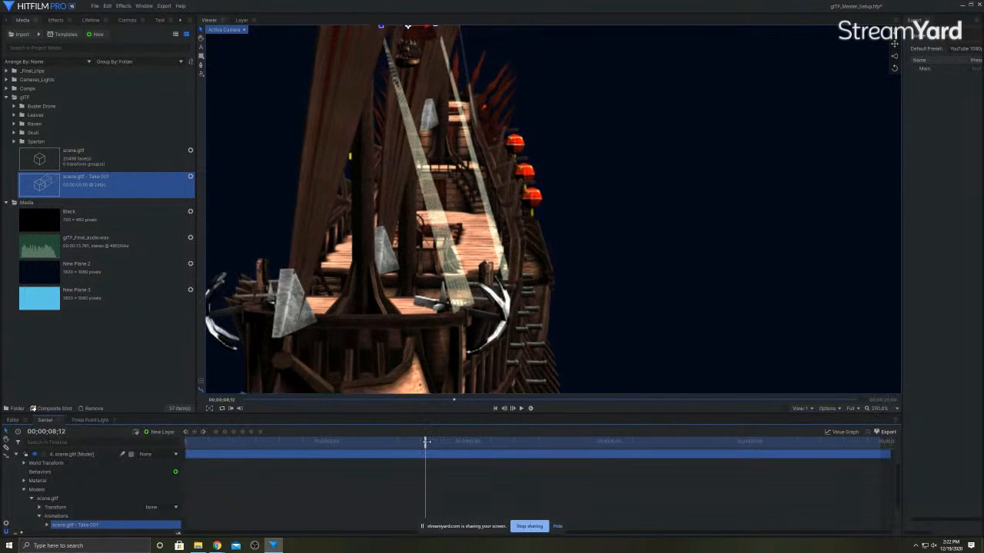
drag(426, 443, 342, 453)
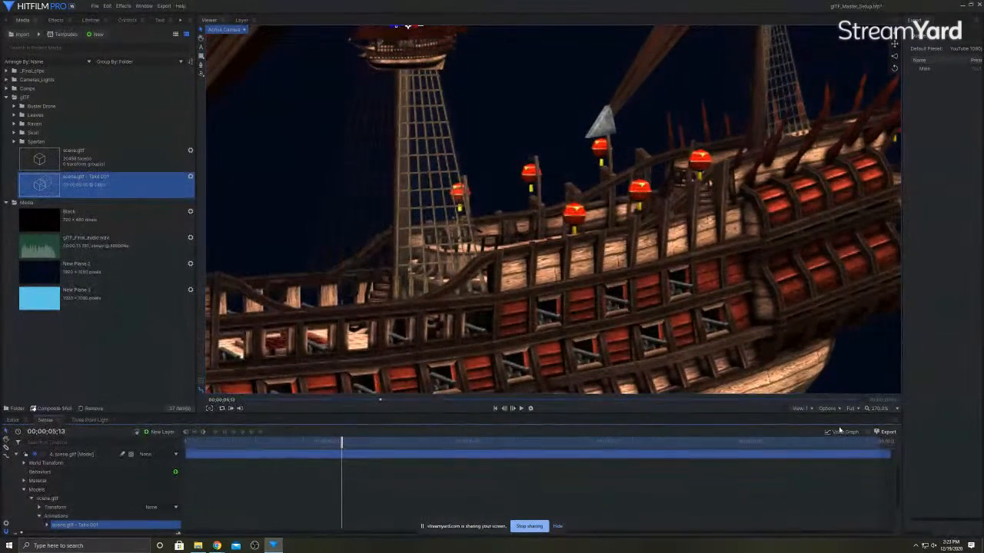
click(895, 409)
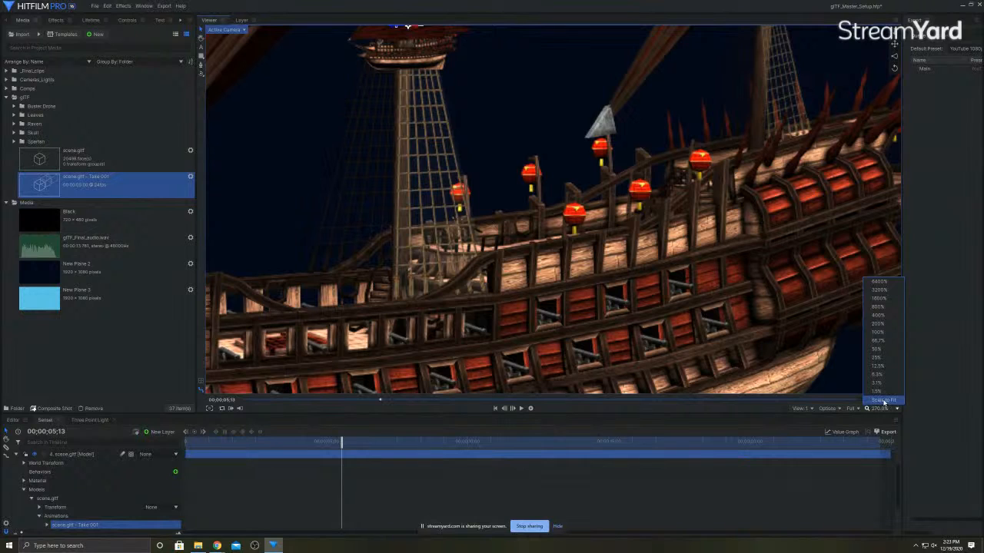
click(883, 400)
Set the rigging material's roughness to 100% and specular reflectance to 0% in the ship's model properties, and apply the changes
scroll(80, 528, down, 2)
scroll(80, 528, up, 3)
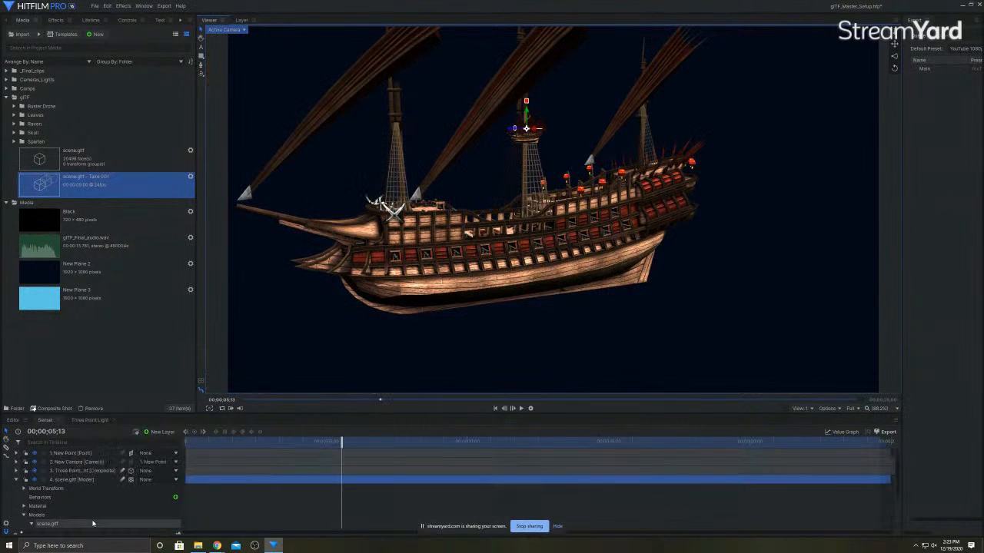
right_click(81, 480)
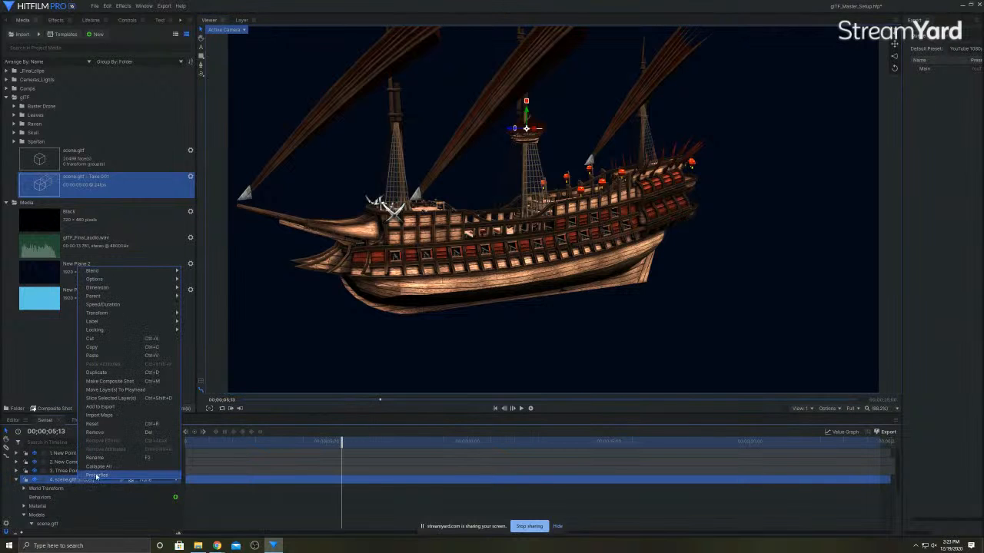
click(96, 476)
scroll(333, 277, up, 10)
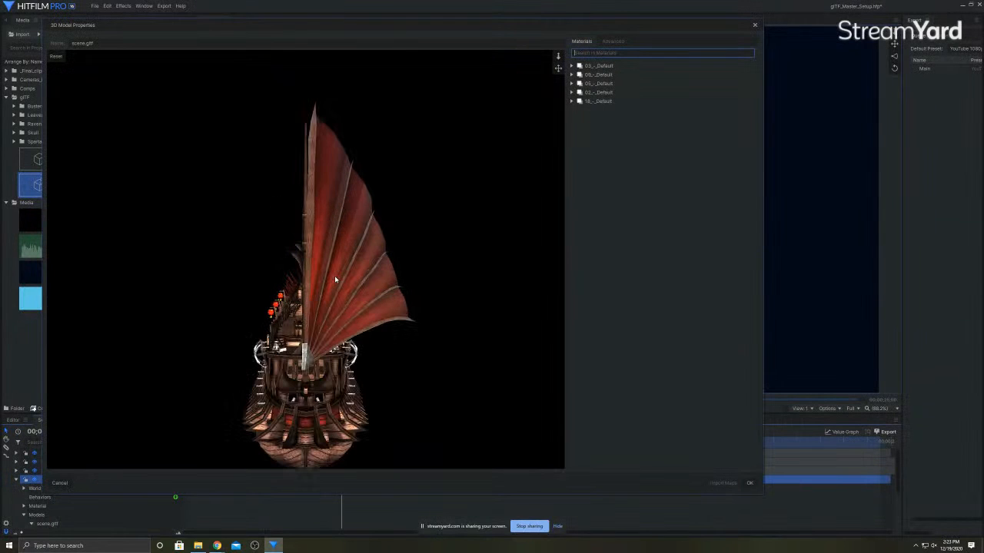
drag(387, 310, 285, 312)
scroll(284, 312, up, 5)
click(609, 75)
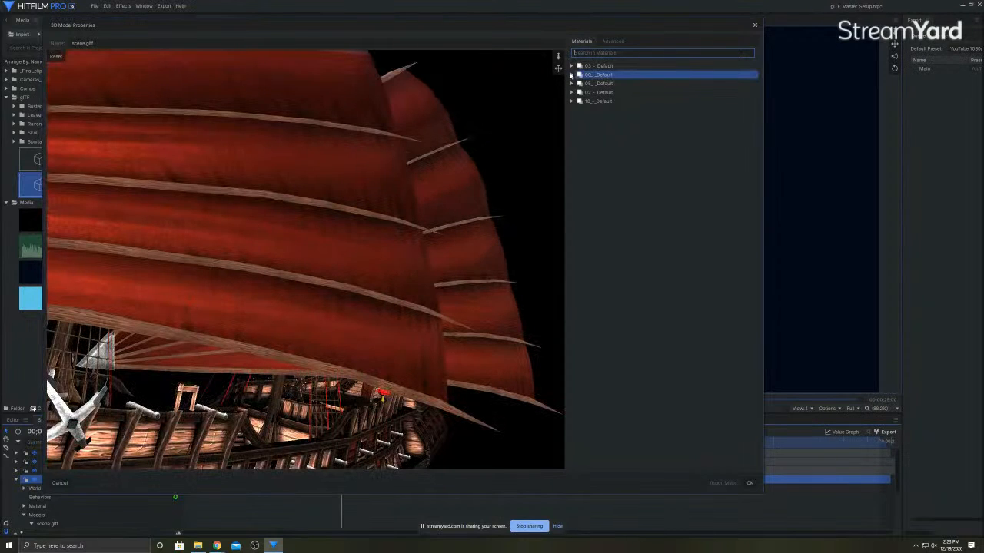
click(572, 75)
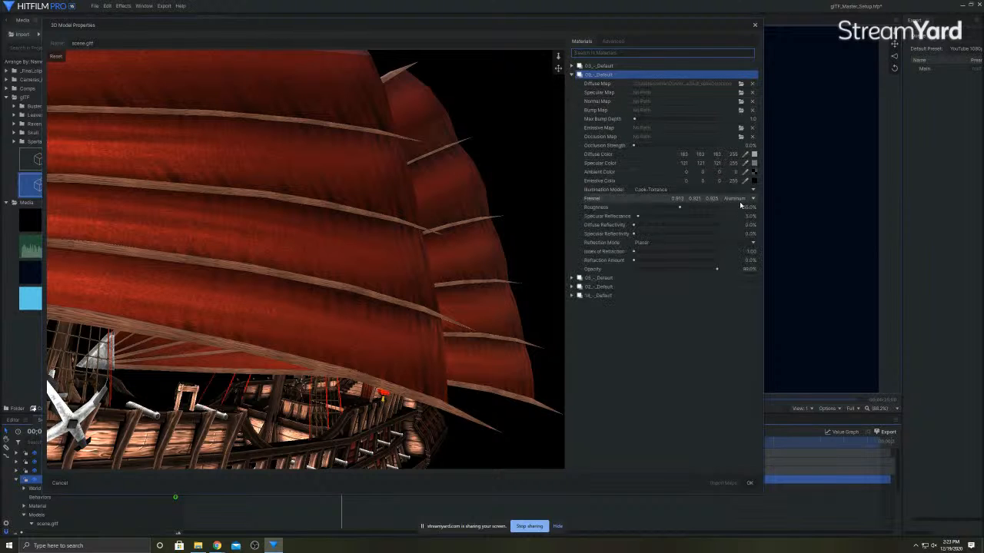
drag(638, 216, 632, 218)
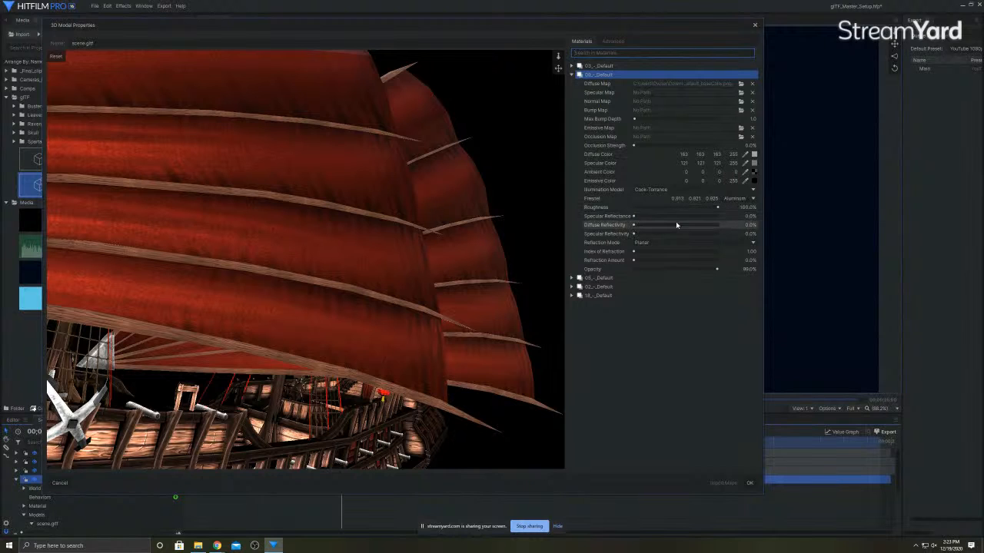
drag(158, 390, 273, 398)
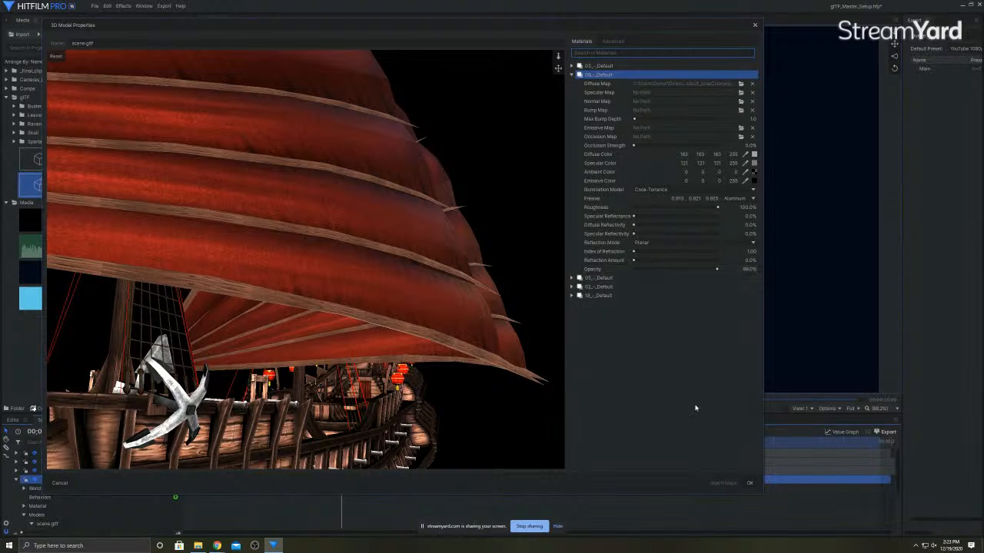
click(750, 484)
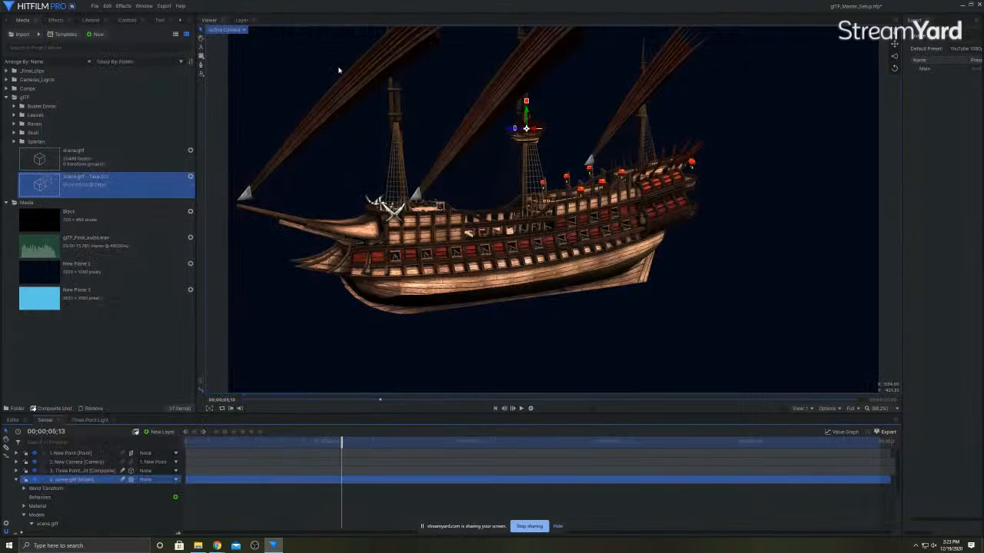
Scrub through the shot and inspect the ship's rigging and hull up close
drag(343, 443, 403, 500)
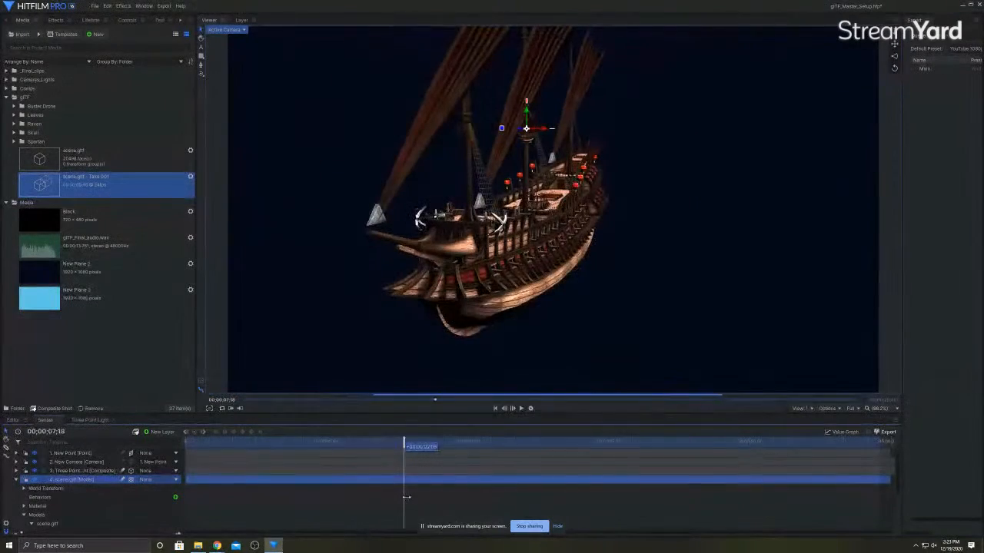
scroll(475, 213, up, 4)
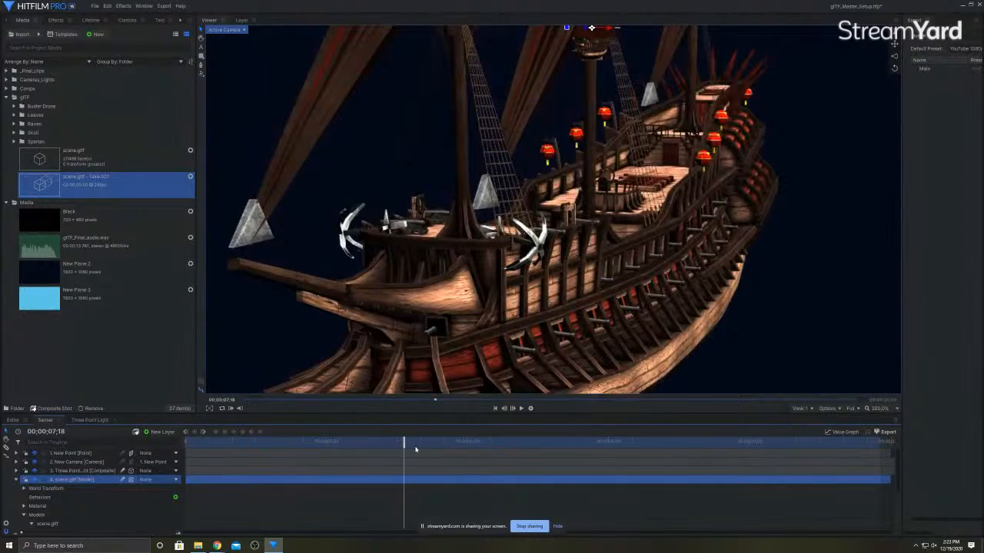
drag(400, 444, 368, 453)
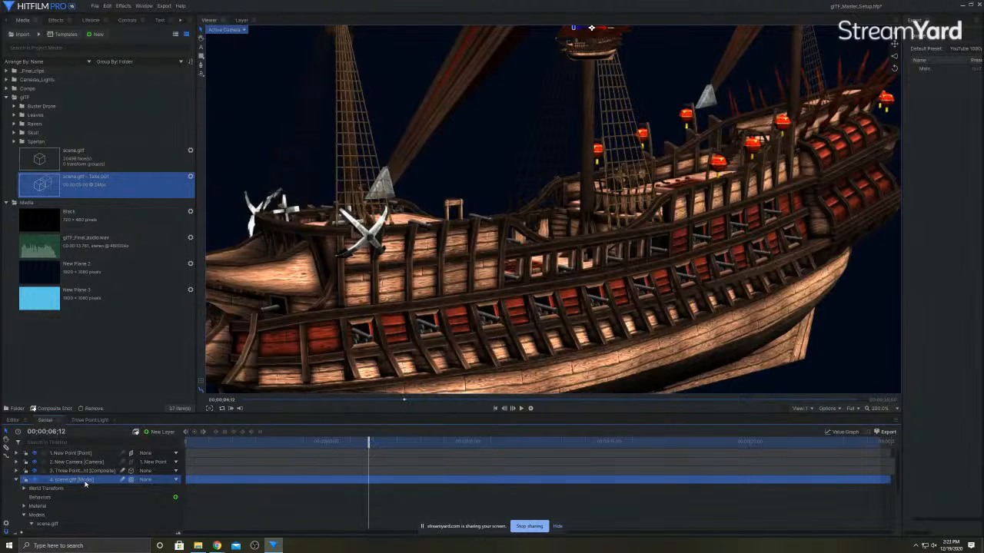
In the ship's model properties, set the diffuse color of the 02_-_Default sail material to grey (181, 181, 181)
right_click(86, 483)
click(115, 392)
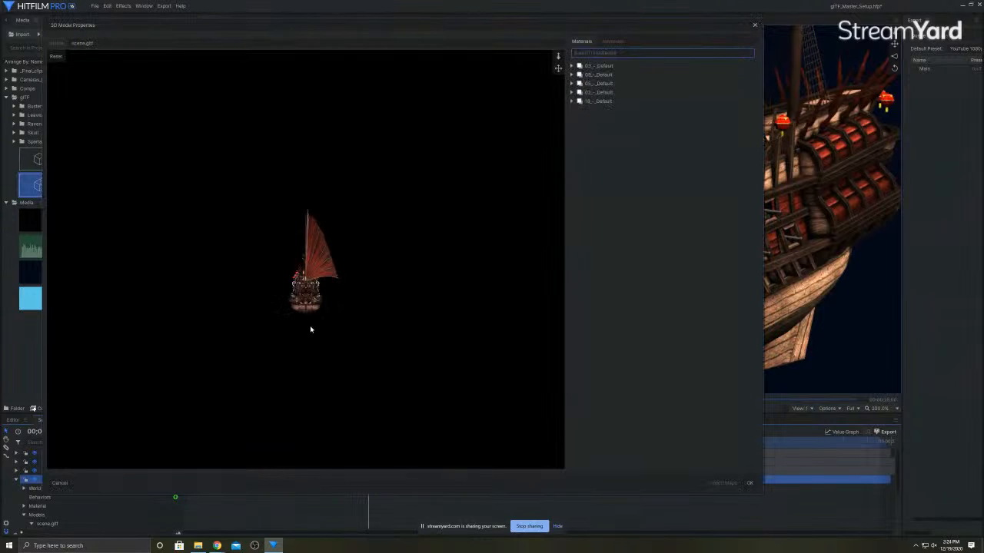
scroll(500, 193, up, 10)
click(612, 84)
drag(509, 235, 370, 173)
click(611, 93)
click(572, 93)
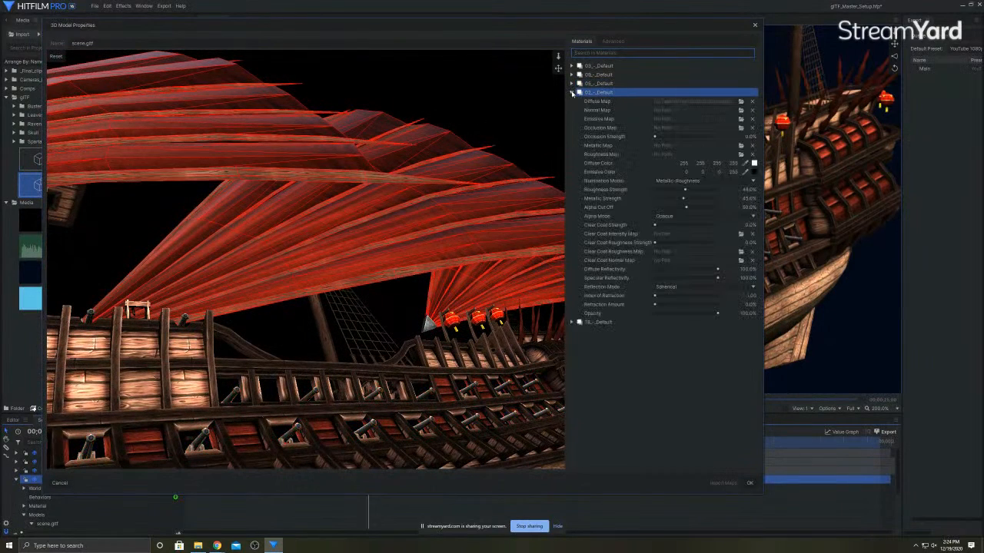
click(754, 162)
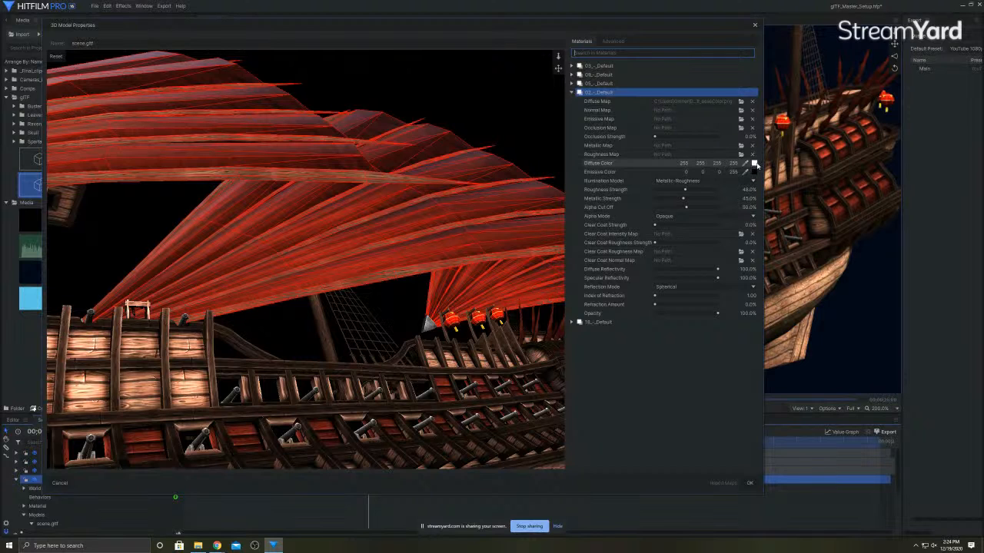
click(485, 211)
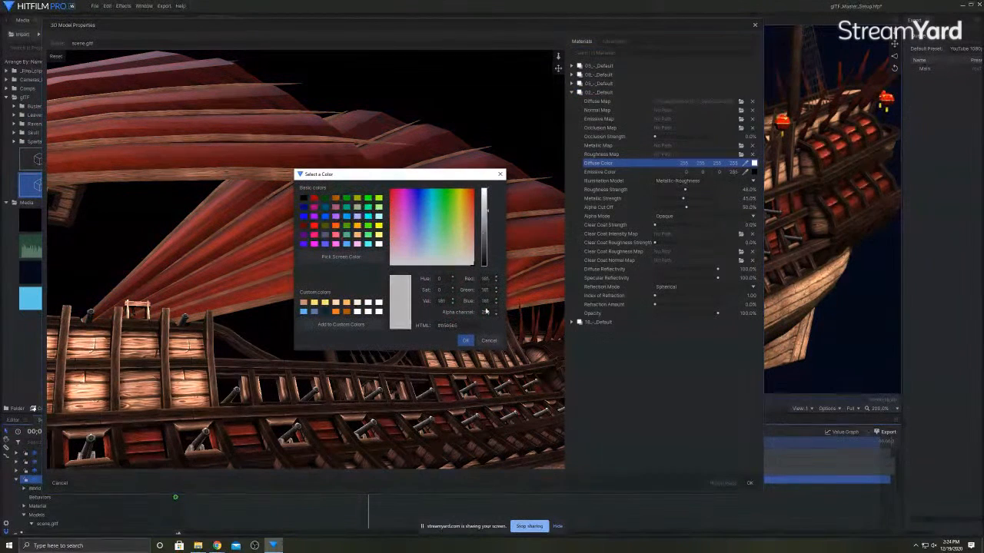
click(465, 340)
Sample a new diffuse color from the screen for the 05_-_Default material
click(572, 322)
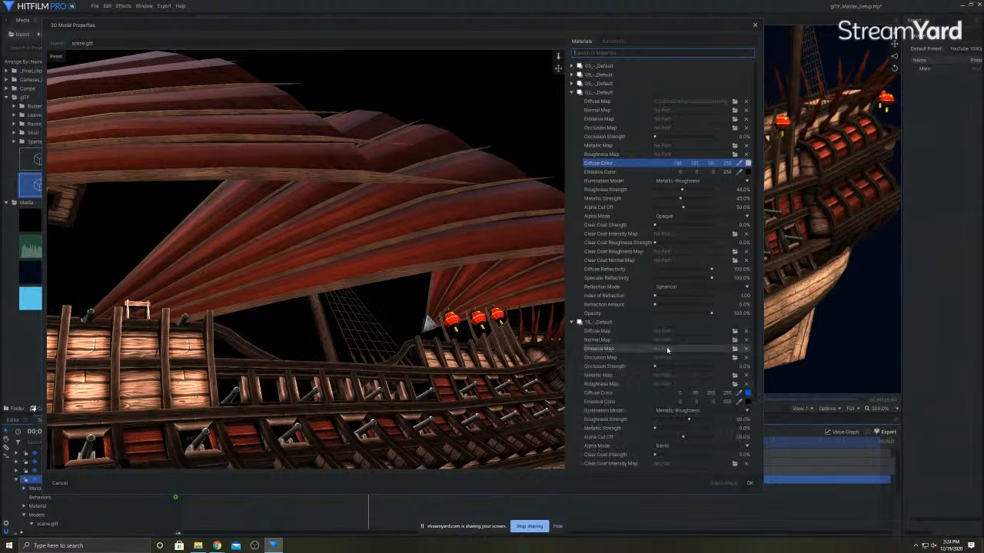
click(572, 84)
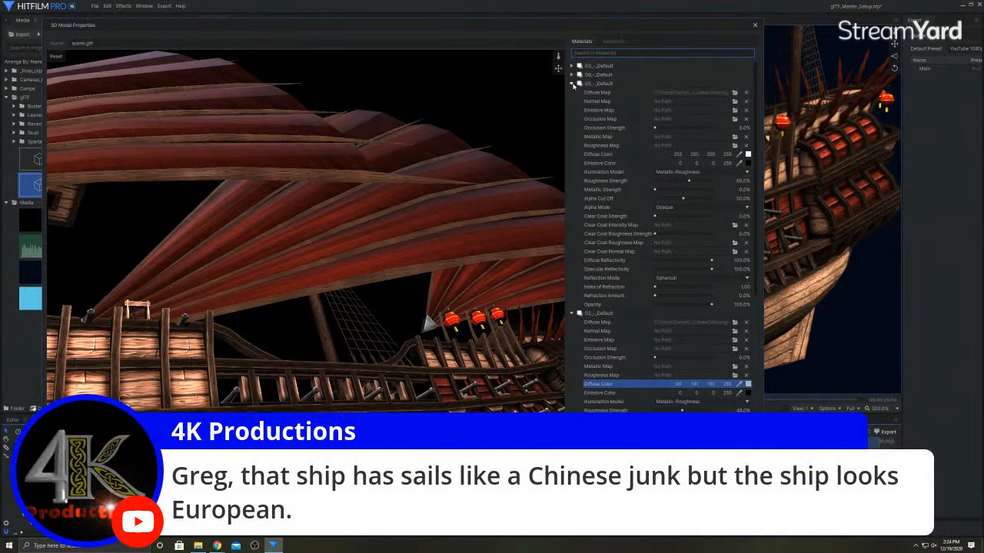
click(739, 156)
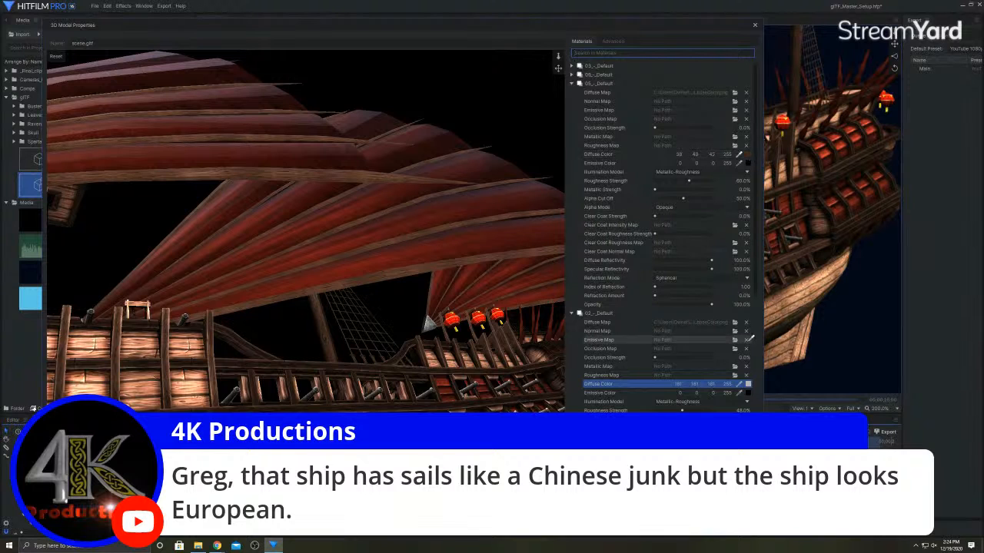
click(744, 385)
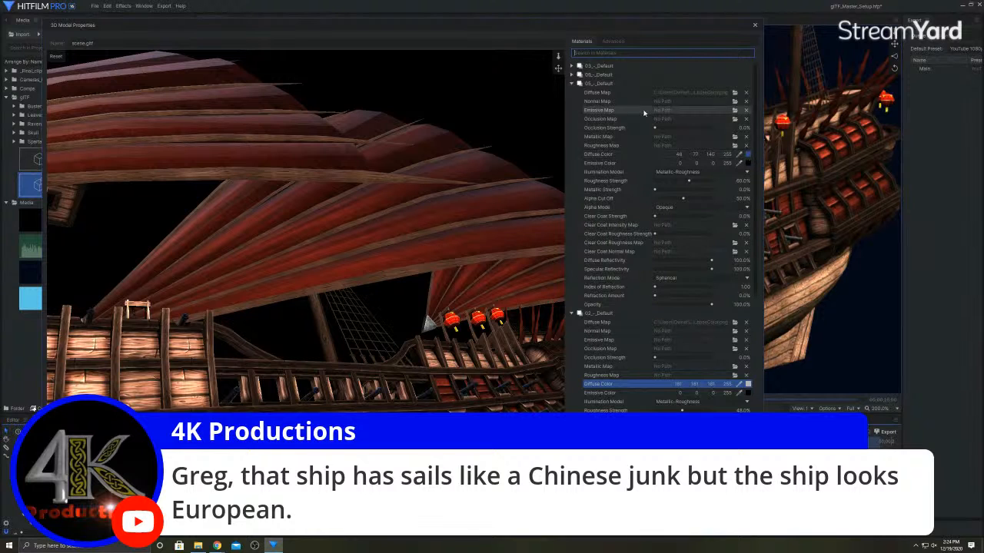
Sample the grey diffuse swatch of the material below as the 03_-_Default diffuse color, and apply the model changes
click(572, 74)
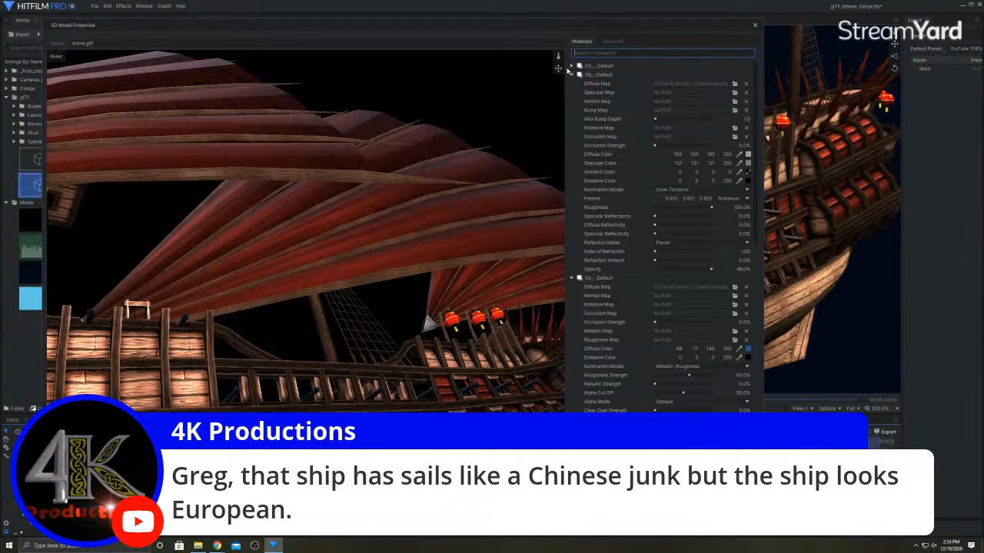
click(572, 67)
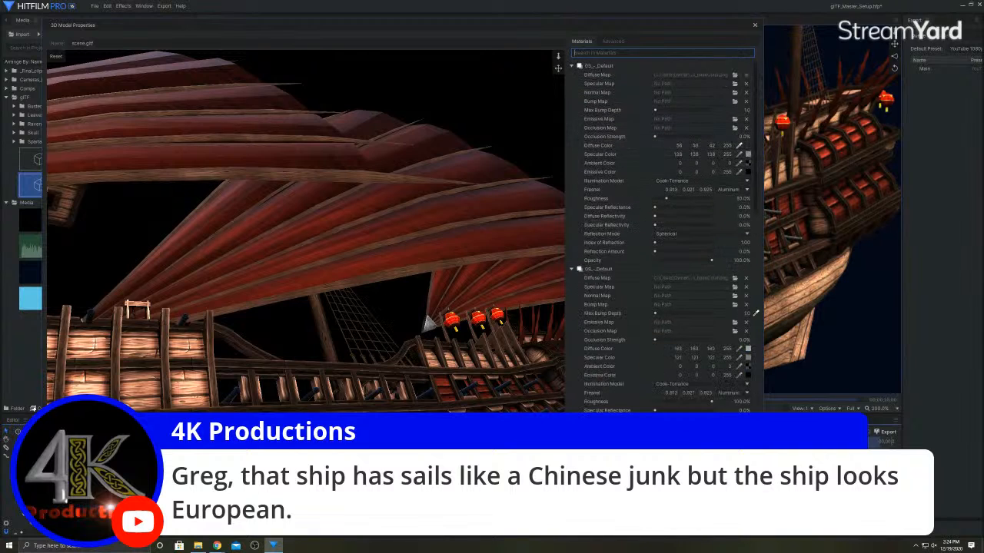
click(749, 350)
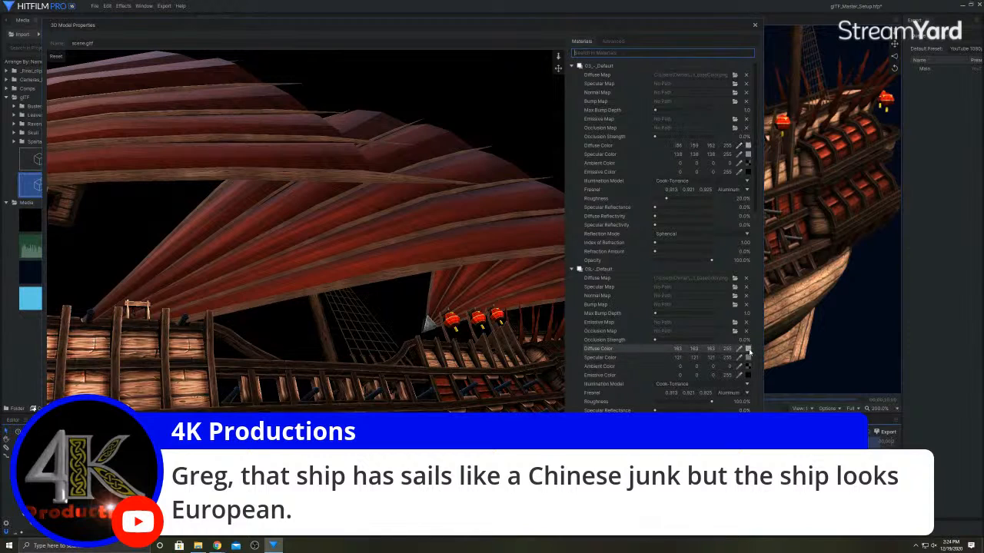
click(709, 525)
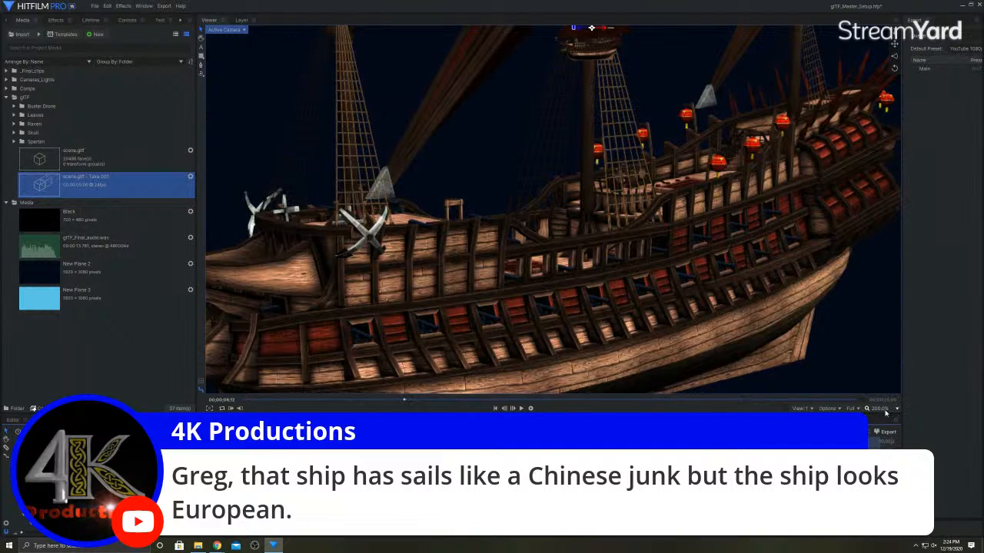
Scale the view to fit and check the recolored ship at several points in the shot
click(885, 411)
click(887, 401)
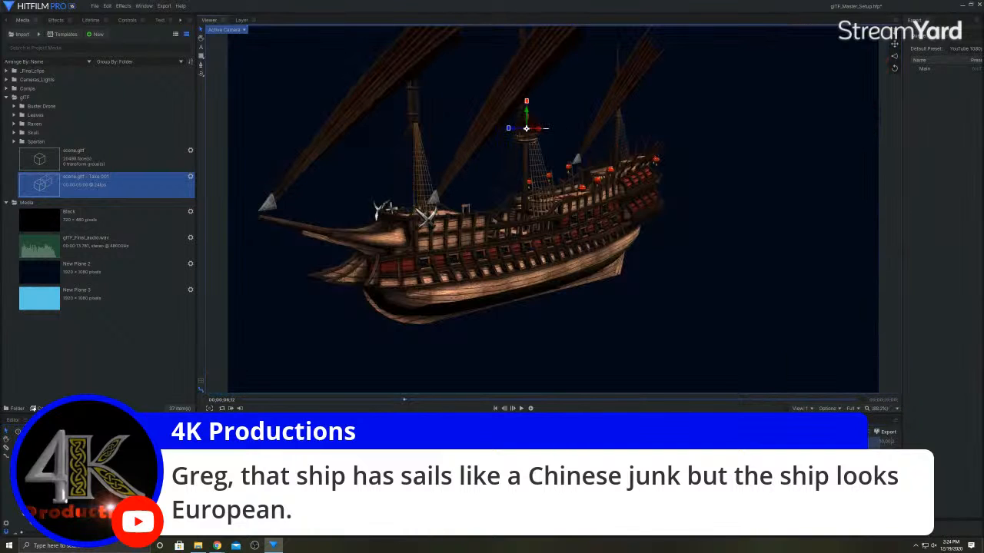
key(space)
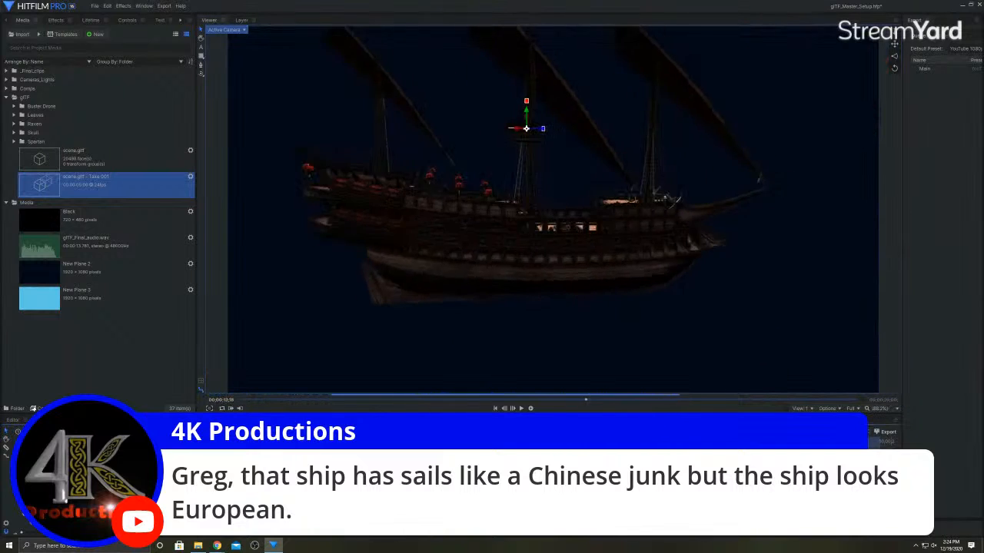
drag(542, 442, 415, 442)
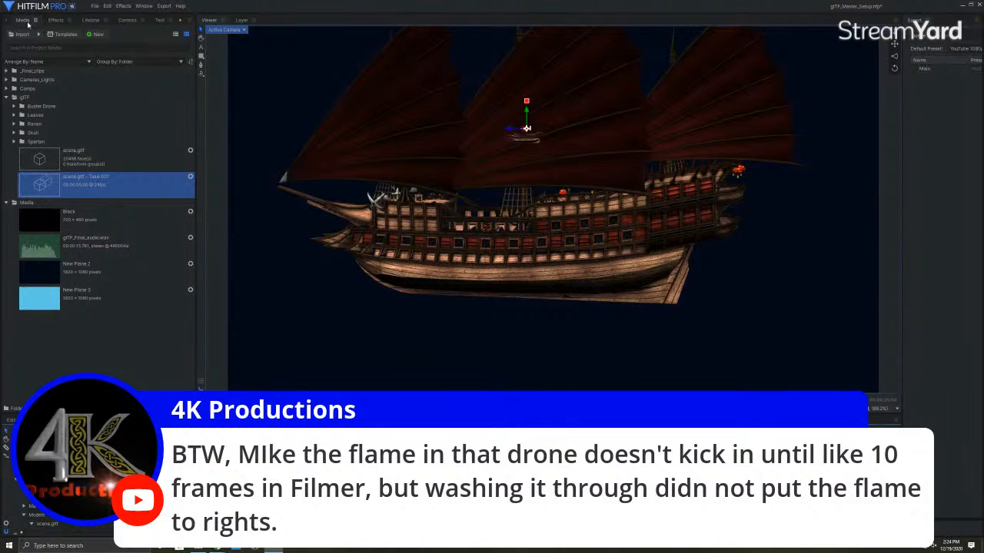
click(39, 35)
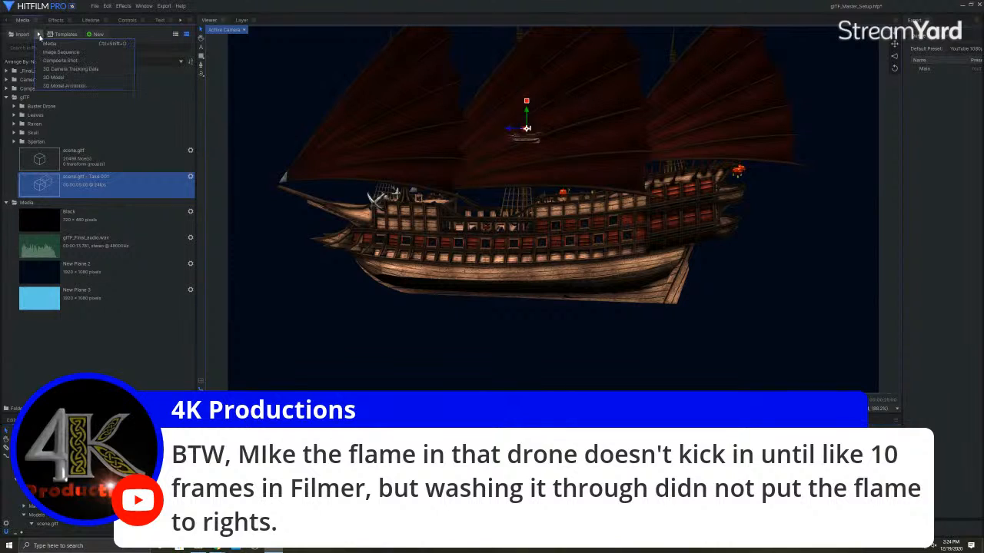
click(48, 45)
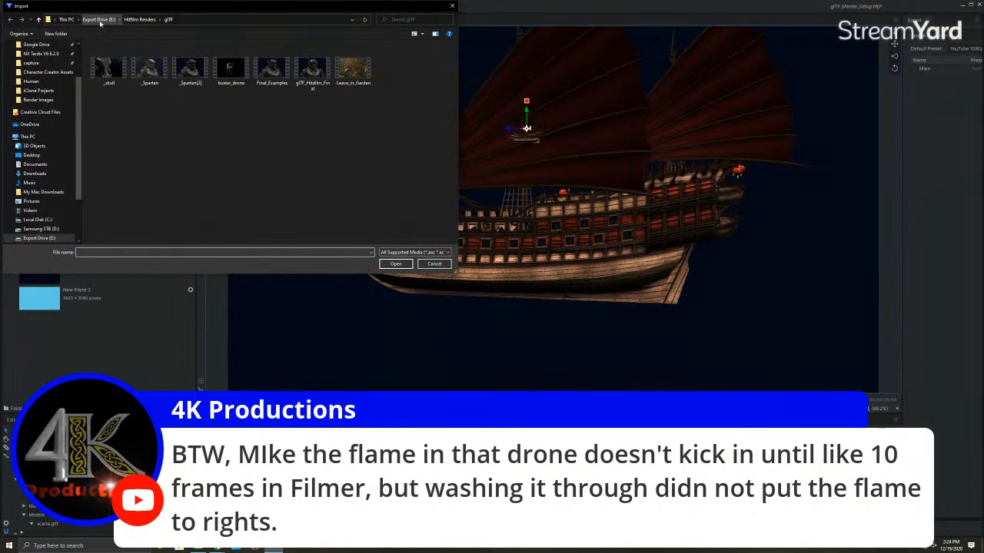
click(455, 8)
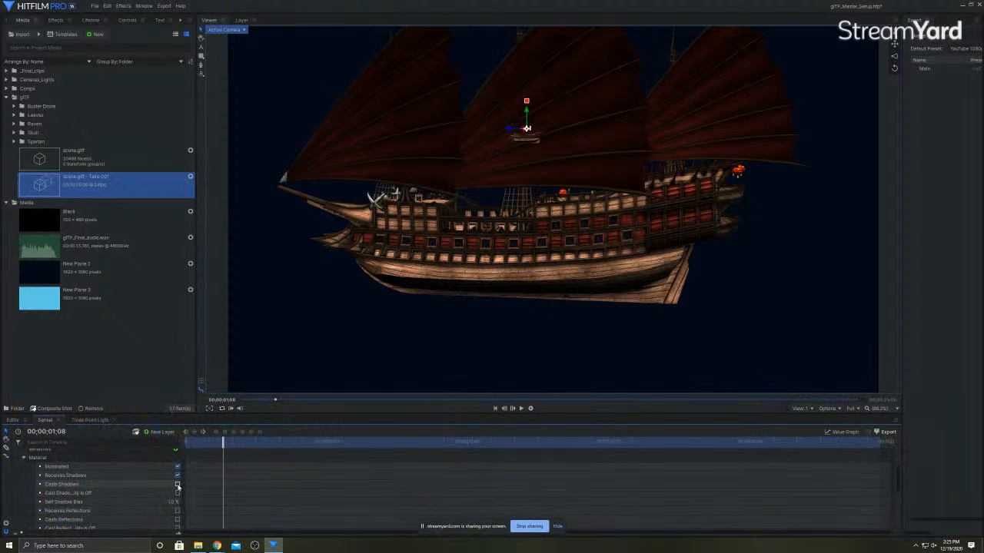
Enable Casts Shadows plus receiving and casting ambient occlusion in the ship model's material settings
click(177, 485)
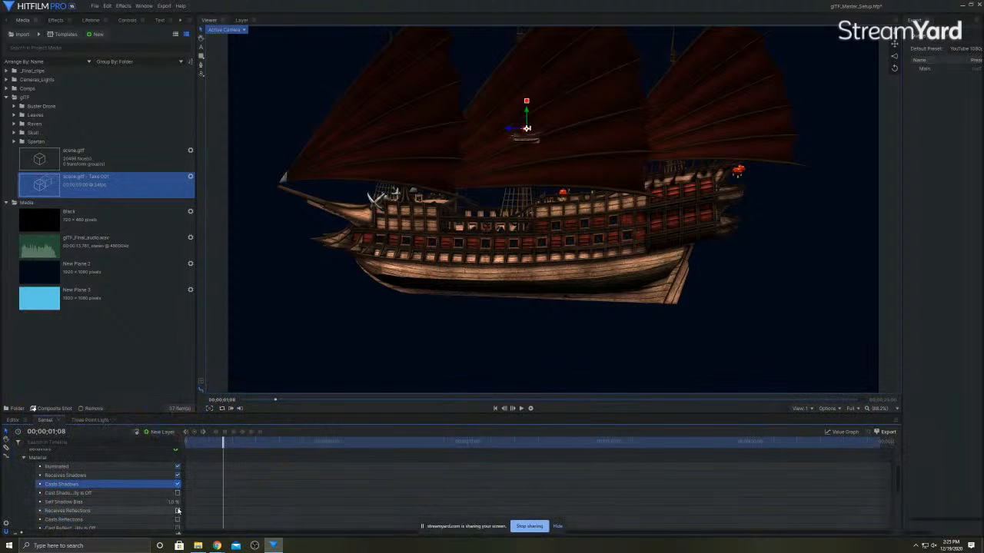
scroll(178, 502, down, 2)
click(177, 498)
click(177, 507)
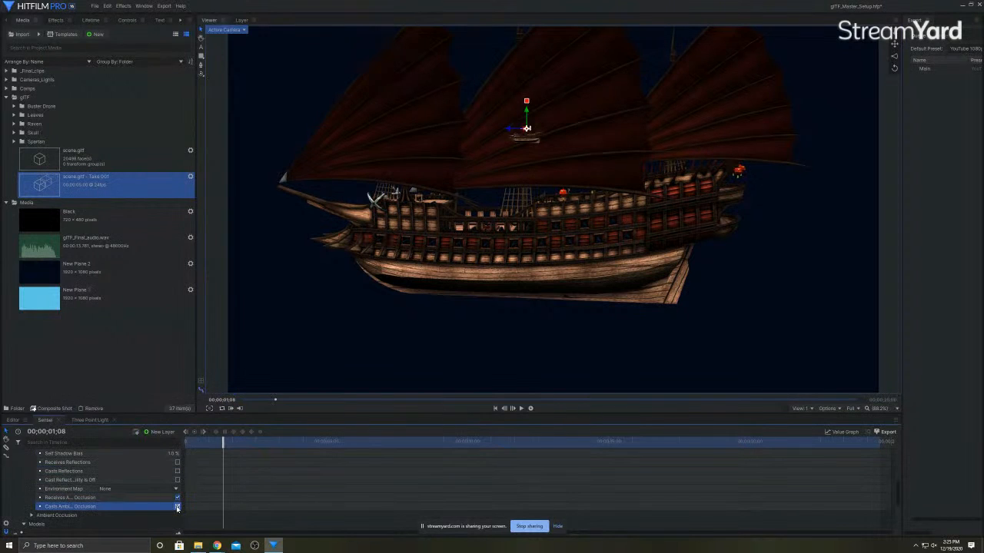
Add the light blue New Plane 3 beneath the ship model layer and hide it, keeping the dark blue plane as the background
scroll(166, 498, down, 3)
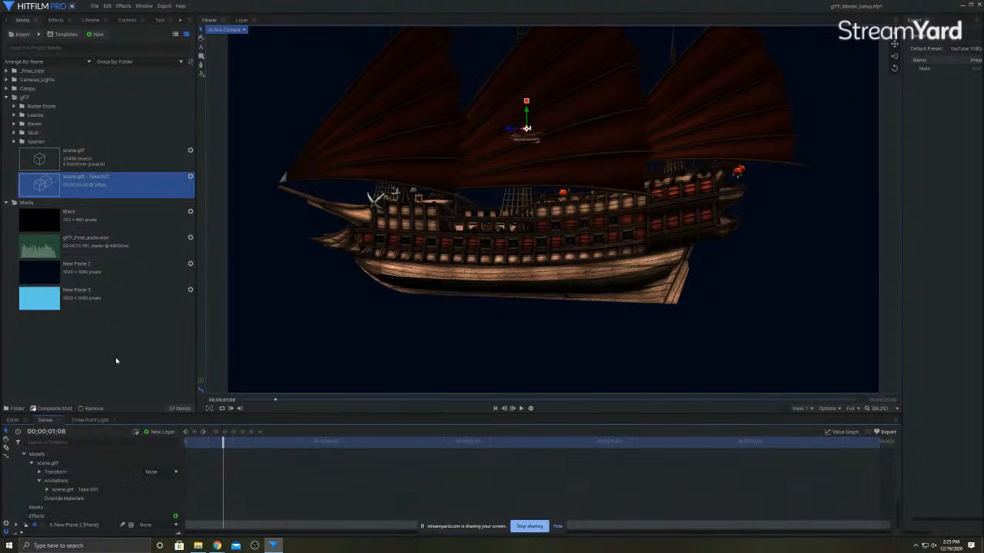
click(95, 307)
drag(84, 534, 43, 522)
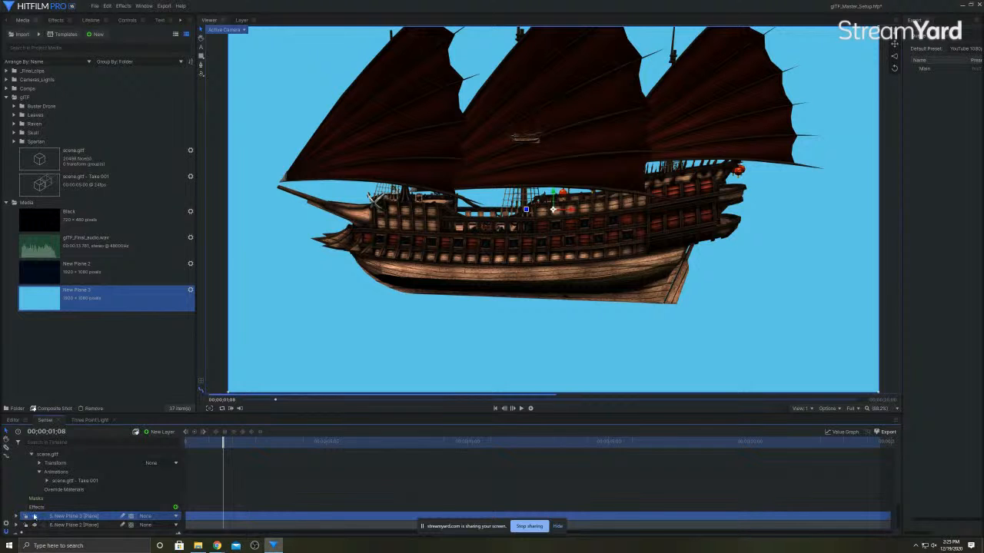
click(34, 517)
click(33, 525)
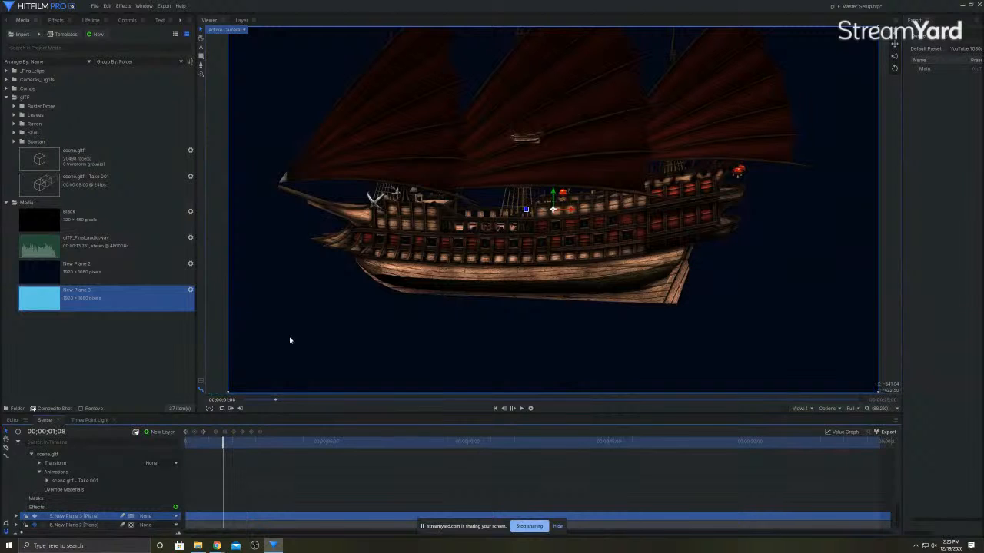
Inspect the light layers in the Three Point Light composite shot and return to the ship shot
click(89, 421)
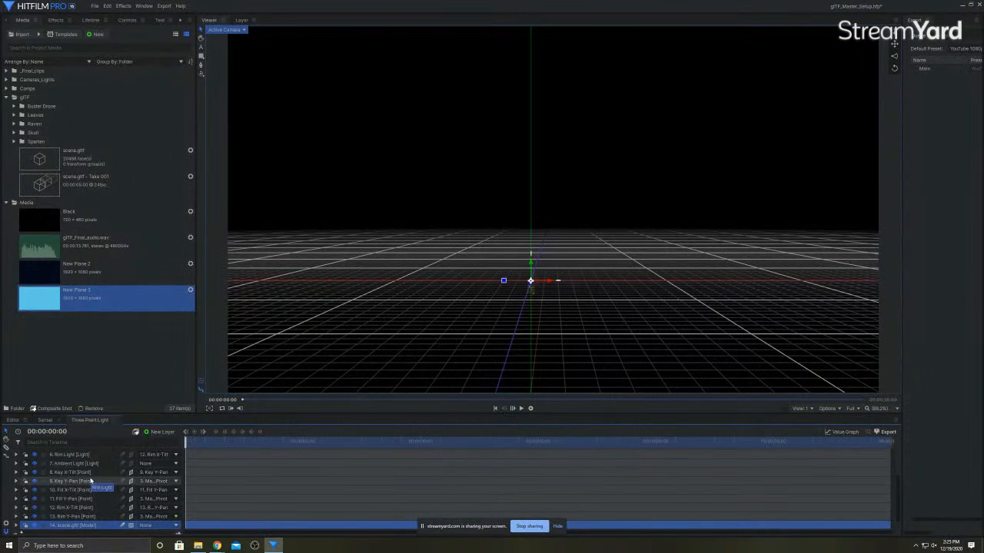
scroll(90, 480, up, 3)
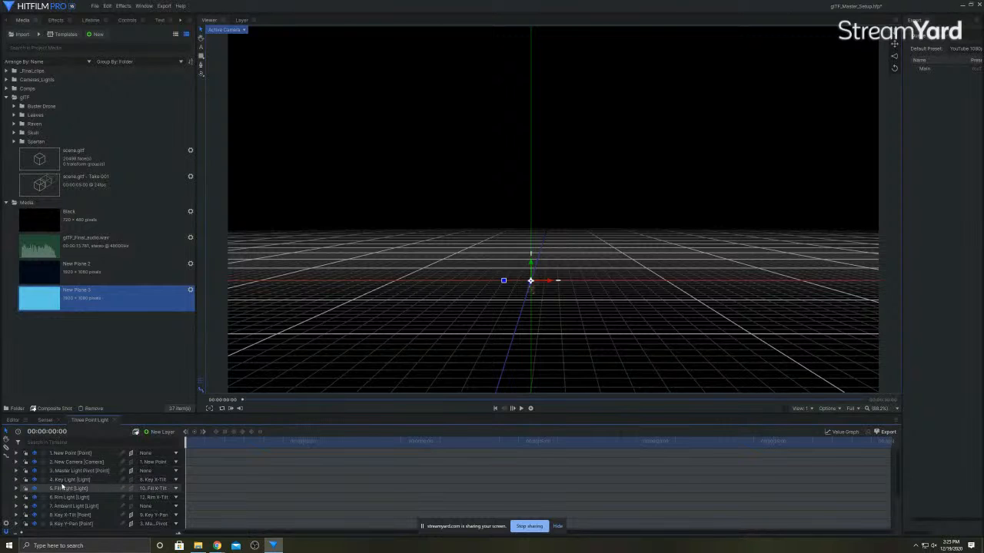
click(73, 480)
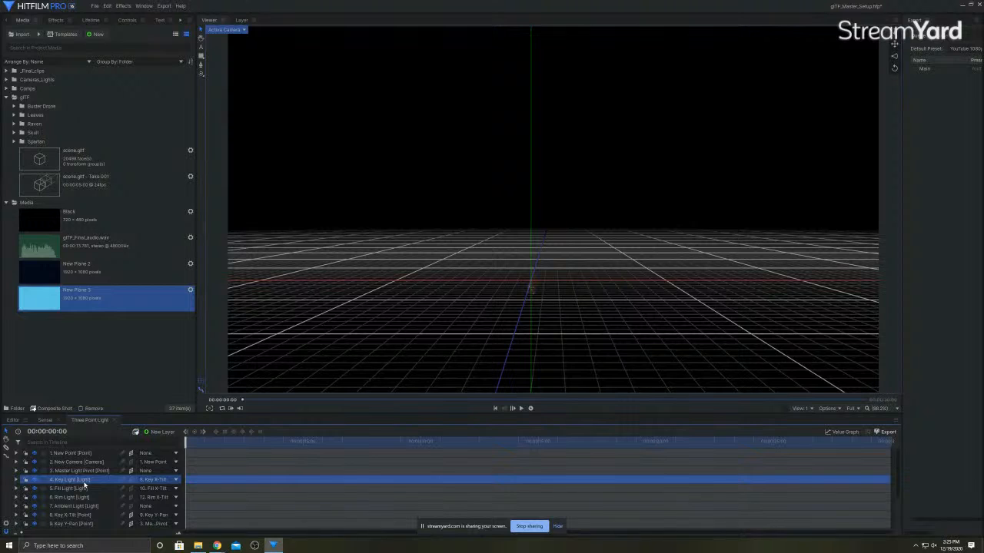
click(46, 421)
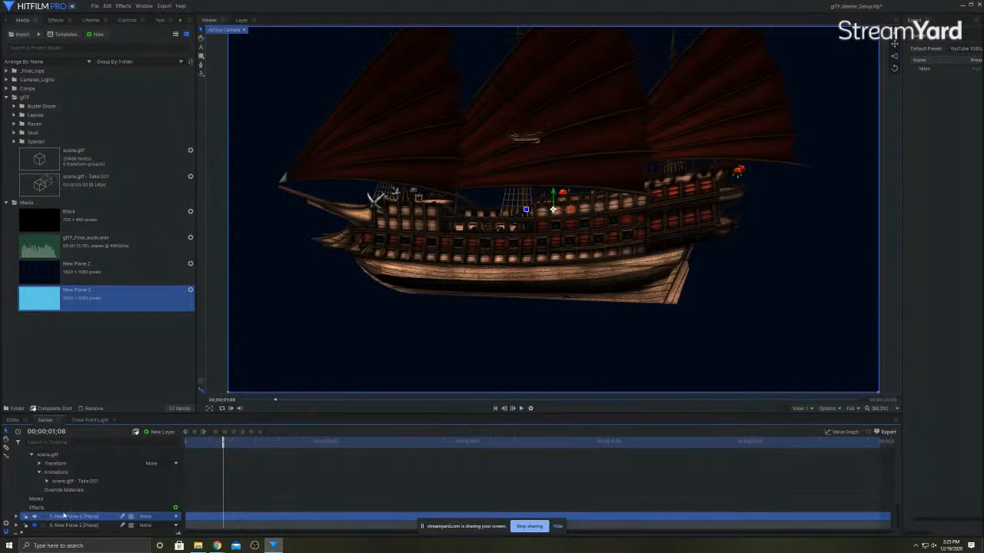
Collapse the ship model layer, scrub through the shot, and examine the sails and deck up close
scroll(70, 521, up, 5)
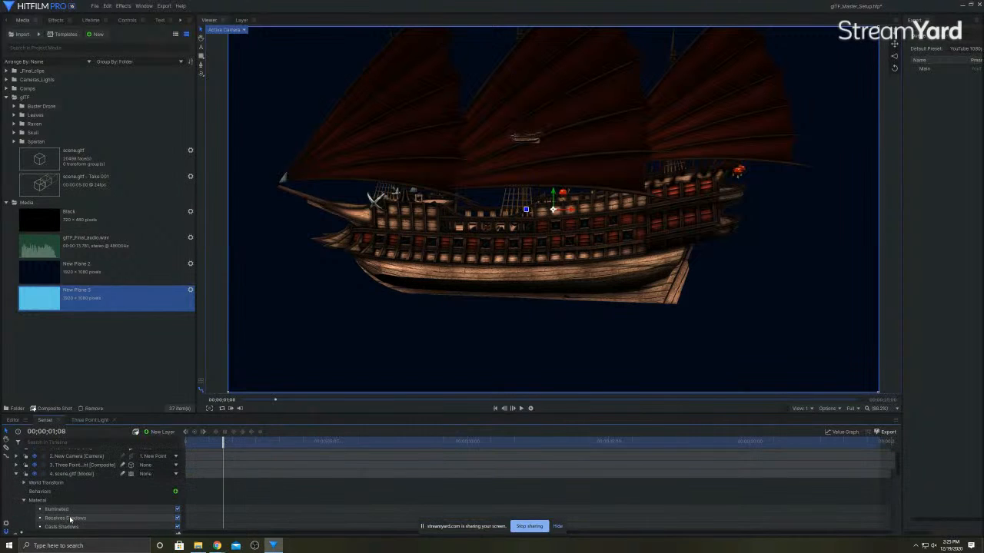
click(16, 476)
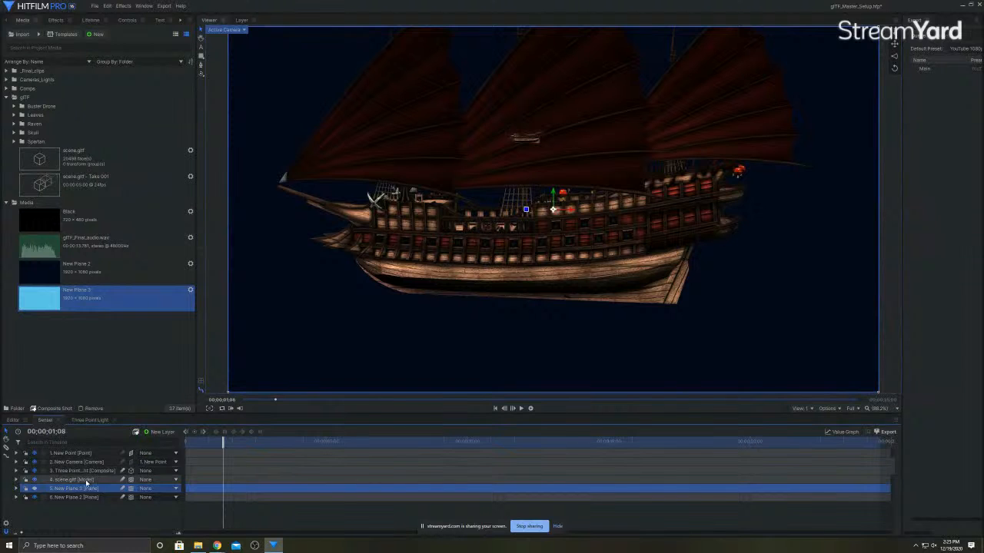
drag(223, 443, 360, 444)
drag(348, 482, 214, 529)
scroll(533, 156, up, 4)
scroll(533, 159, up, 2)
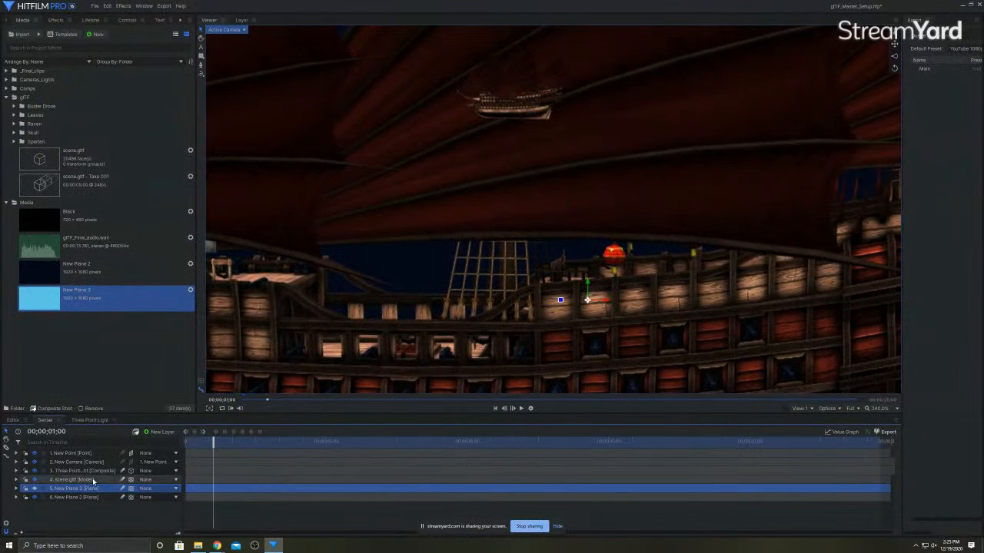
Delete the scene.gltf - Take 001 animation from the ship model and hide the model's layer
click(93, 480)
click(16, 479)
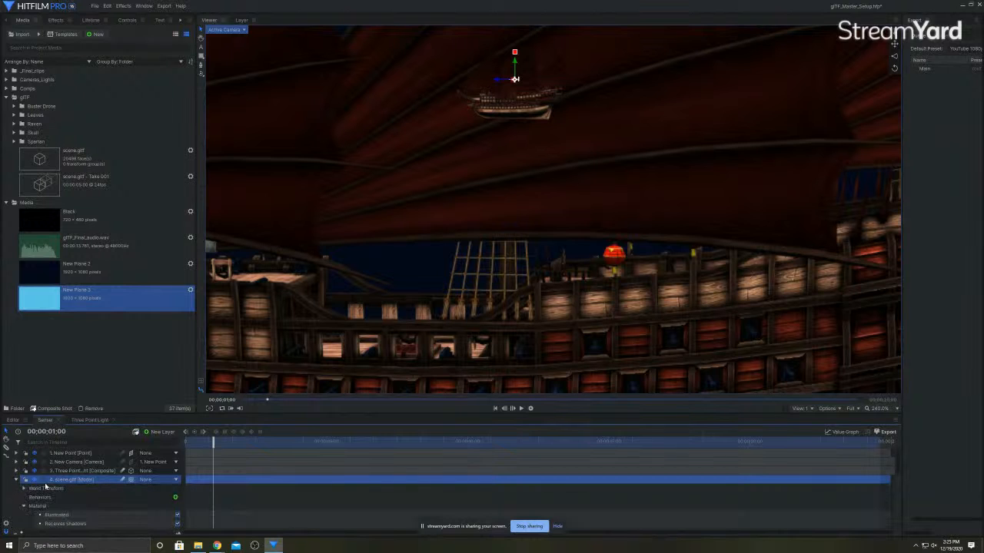
scroll(46, 488, down, 4)
scroll(48, 490, down, 3)
click(89, 512)
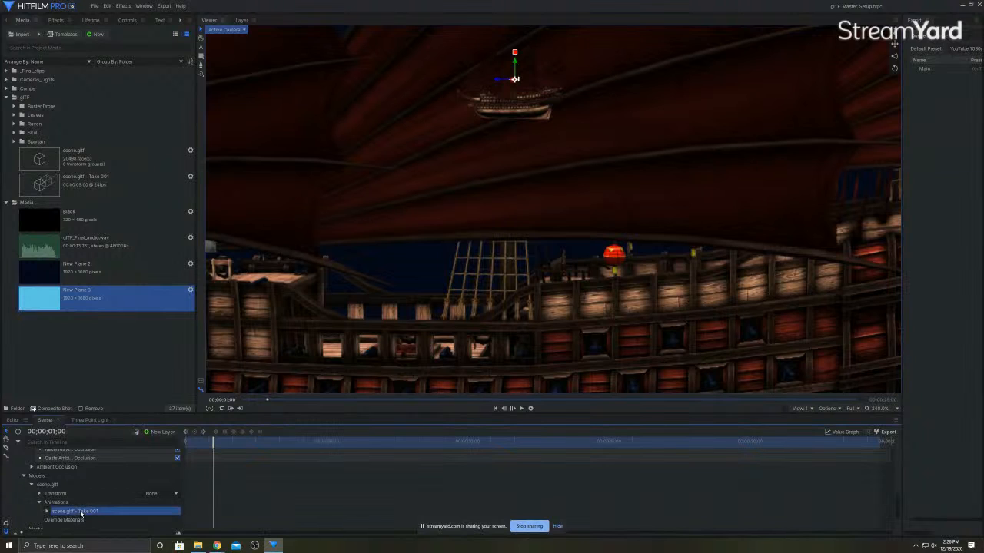
key(Delete)
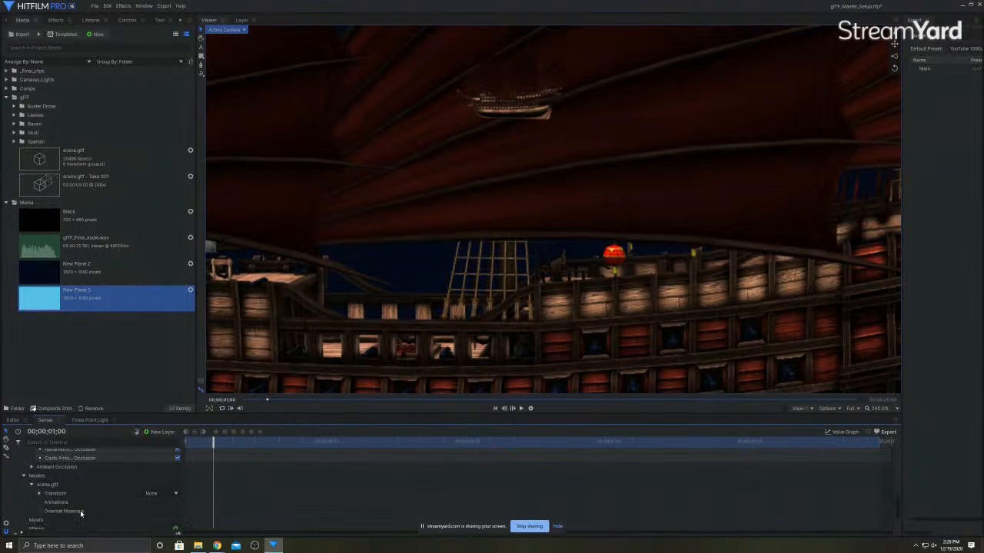
scroll(81, 513, up, 6)
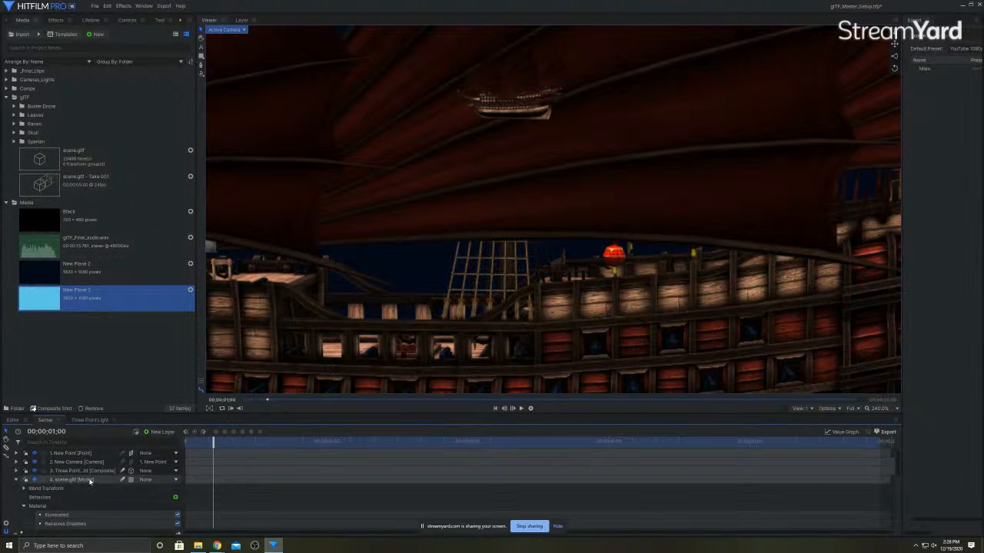
click(25, 482)
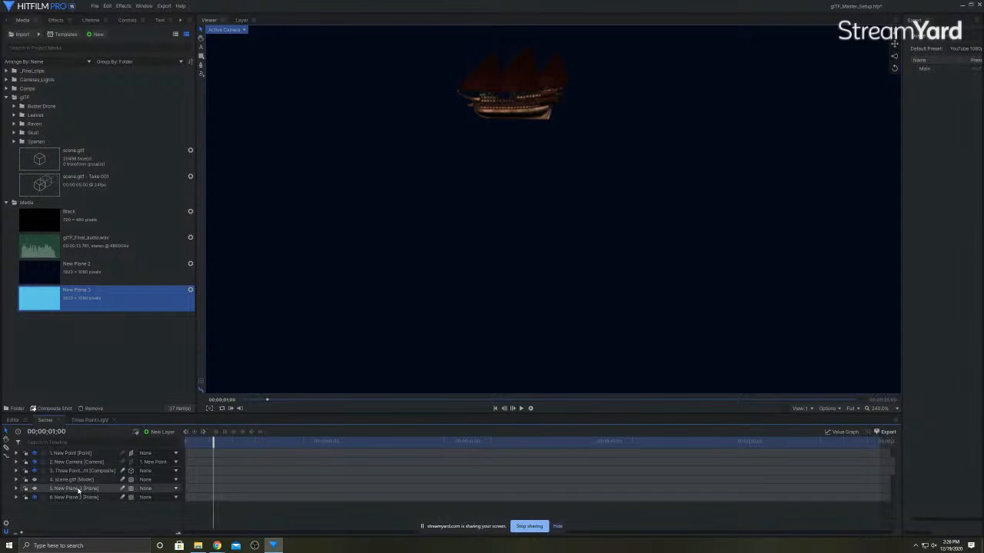
Hide the extra scene.gltf model layer in the Three Point Light composite shot and return to the ship shot
click(96, 420)
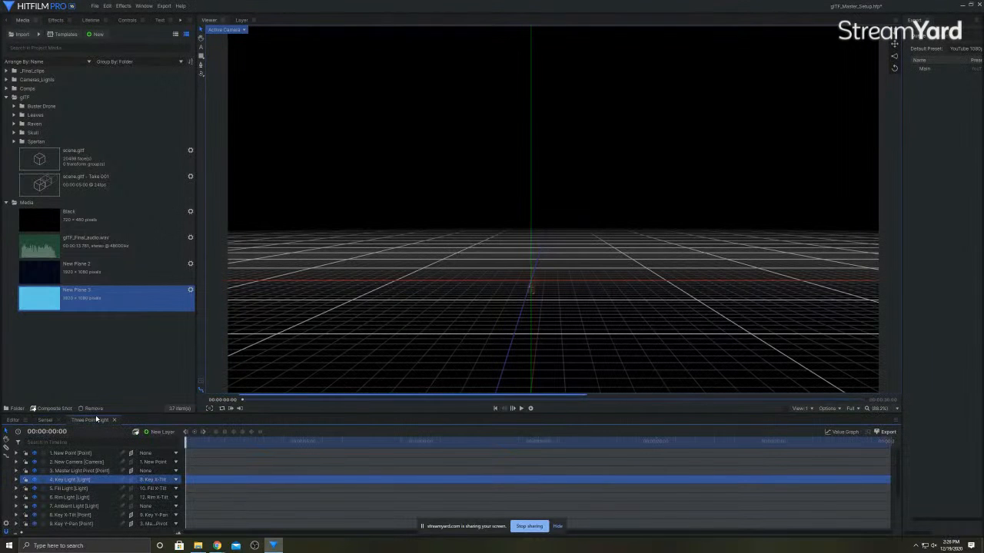
scroll(105, 486, down, 2)
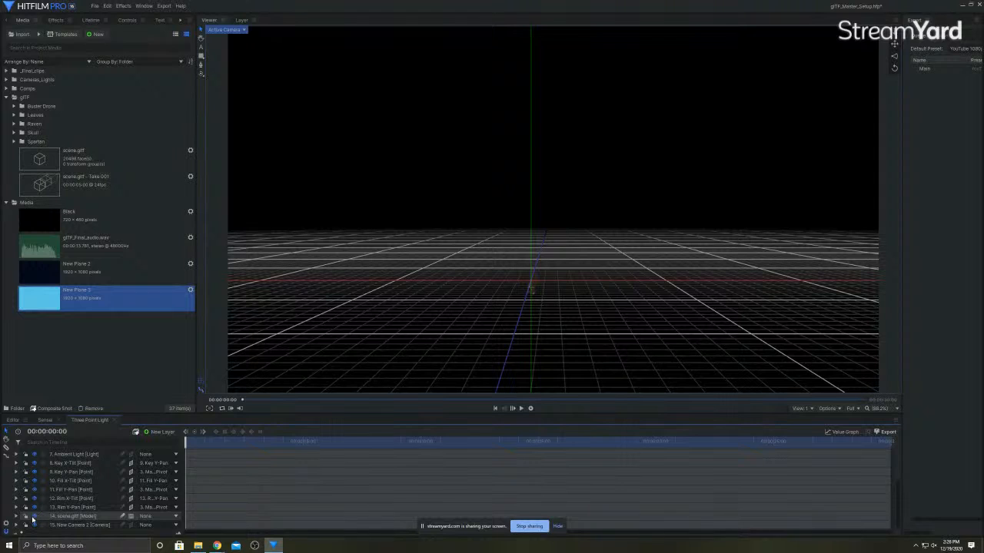
click(46, 420)
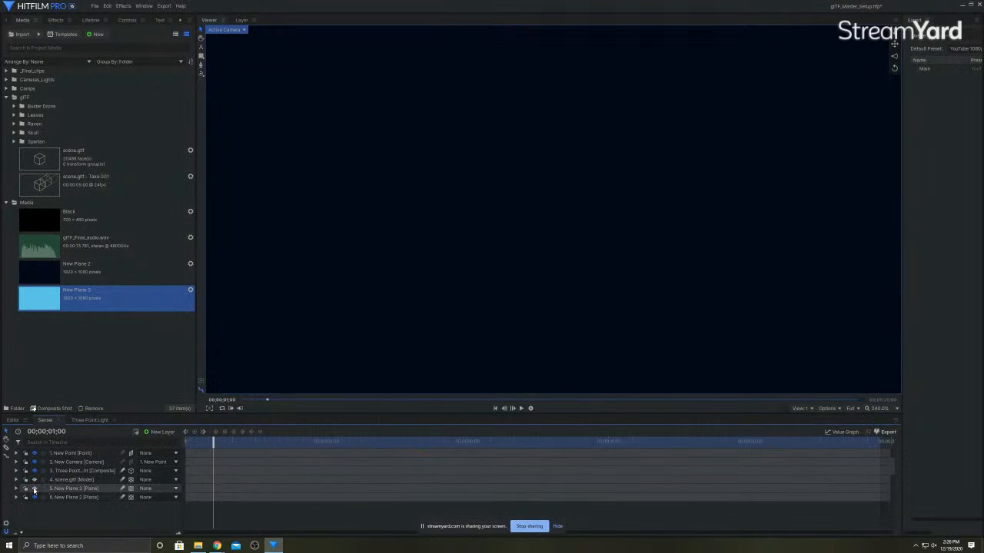
Show the scene.gltf ship model layer again with New Plane 3 kept hidden, and scrub the shot to 00;00;02;09
click(34, 489)
click(33, 488)
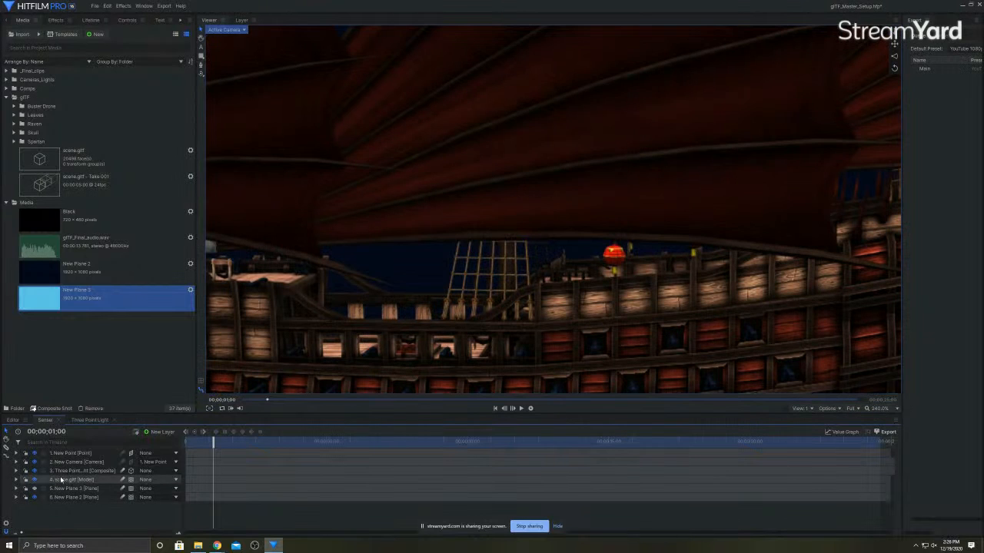
click(877, 409)
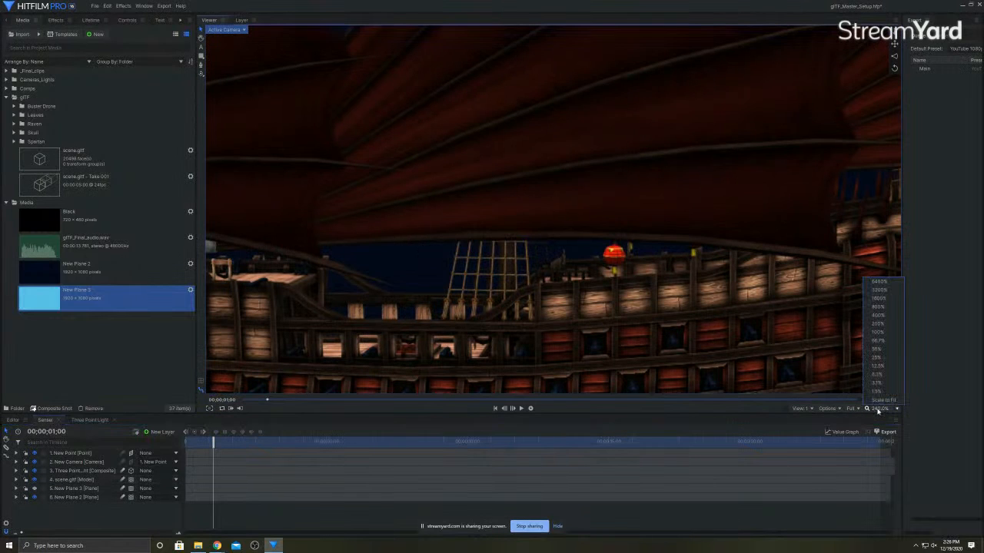
click(881, 401)
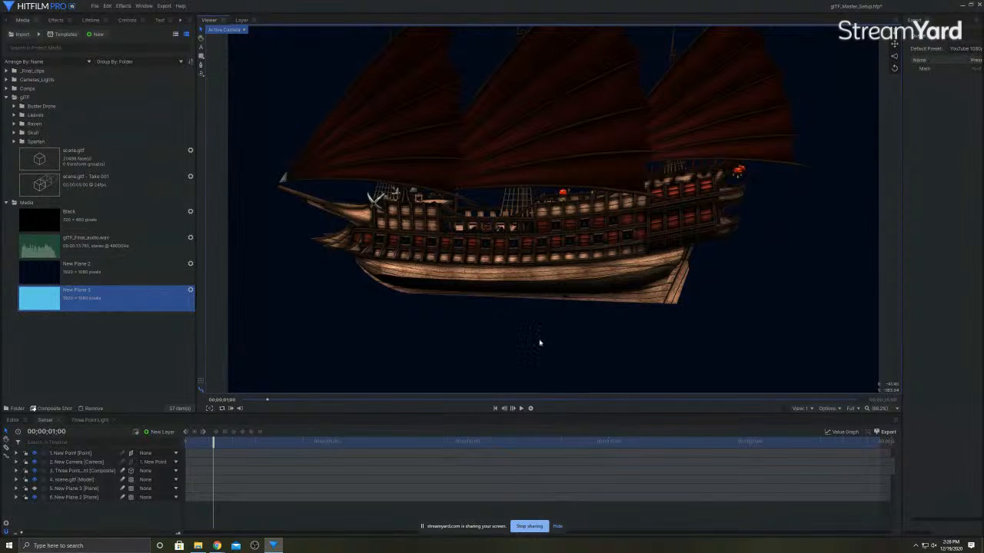
drag(213, 441, 249, 487)
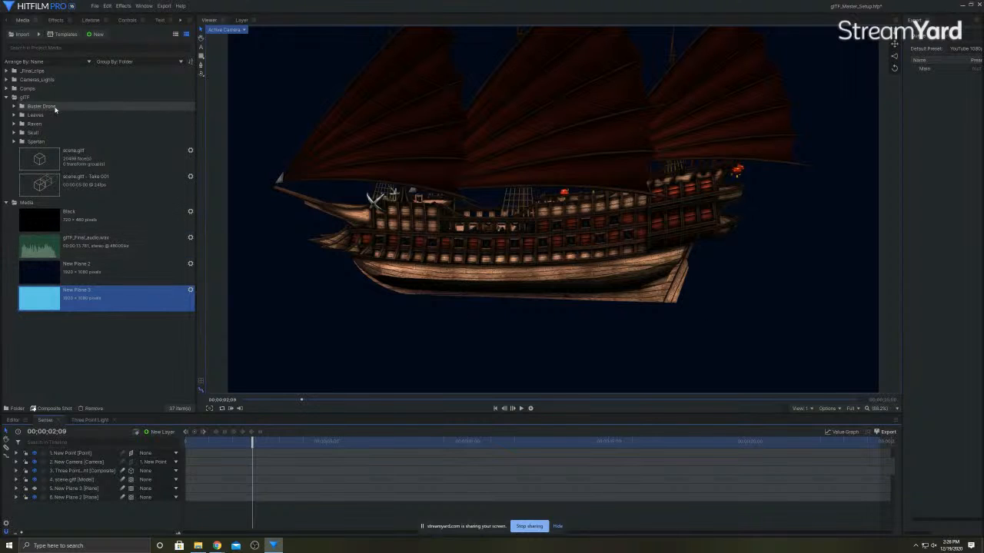
Open the _Spartan composite shot from the Comps folder, examine its armoured model, and close the shot
click(7, 89)
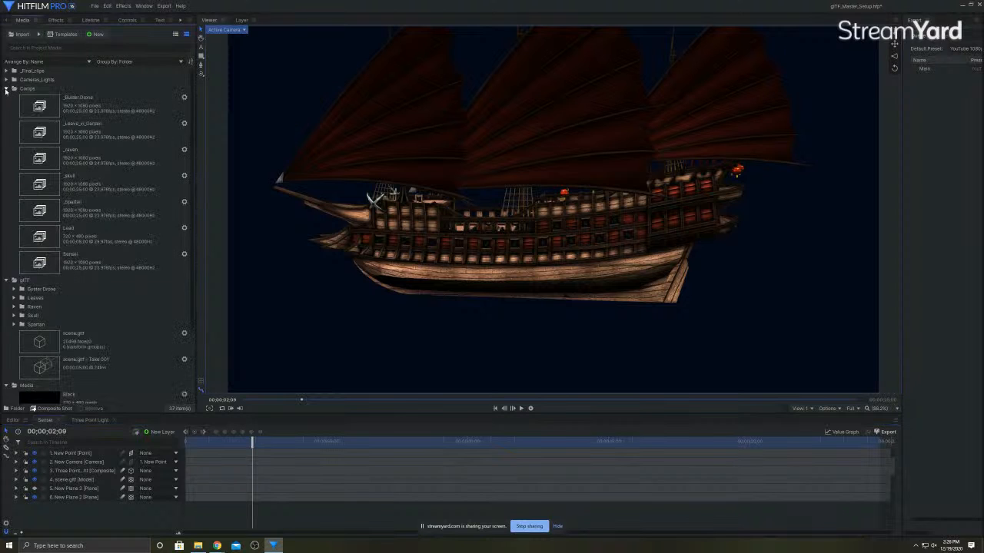
click(96, 202)
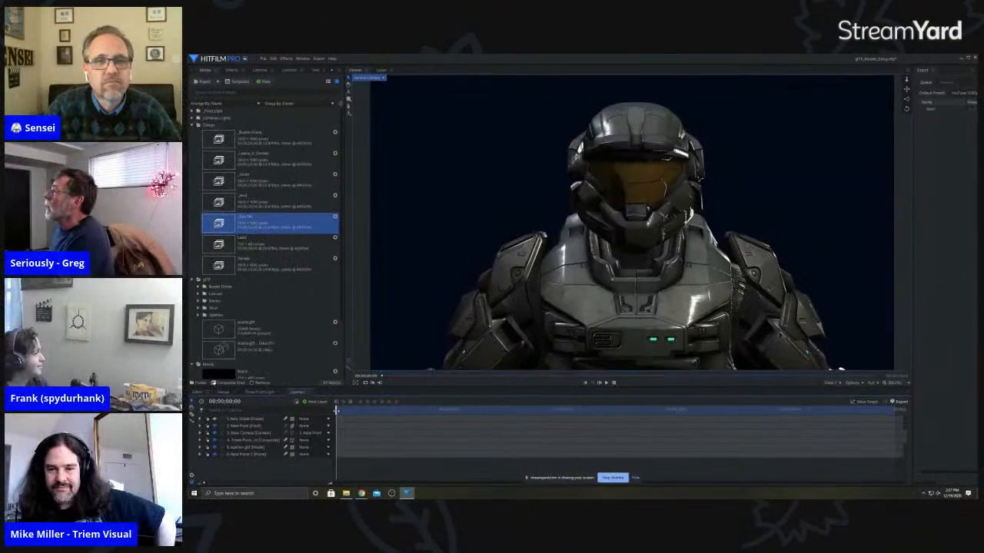
drag(189, 444, 229, 435)
drag(369, 402, 397, 426)
drag(261, 462, 170, 470)
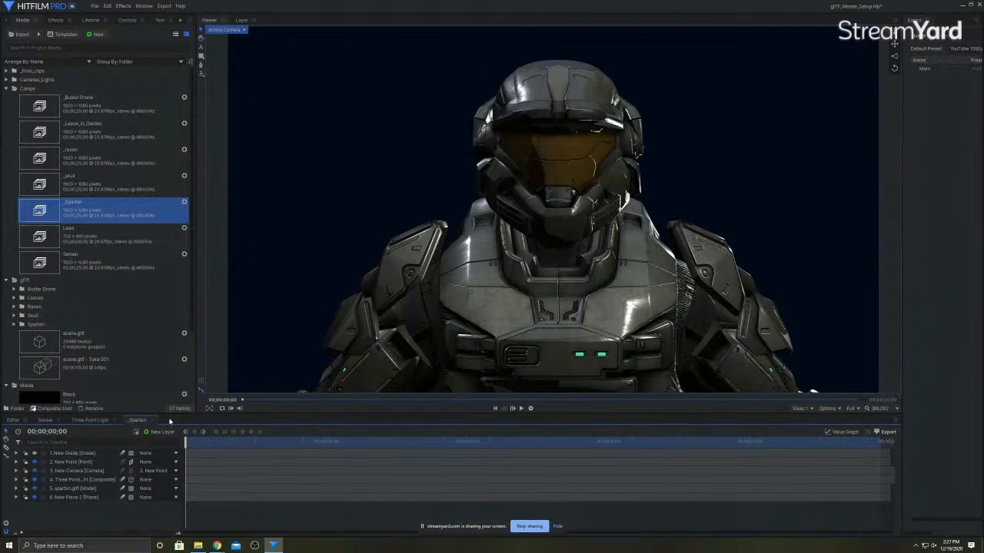
click(151, 420)
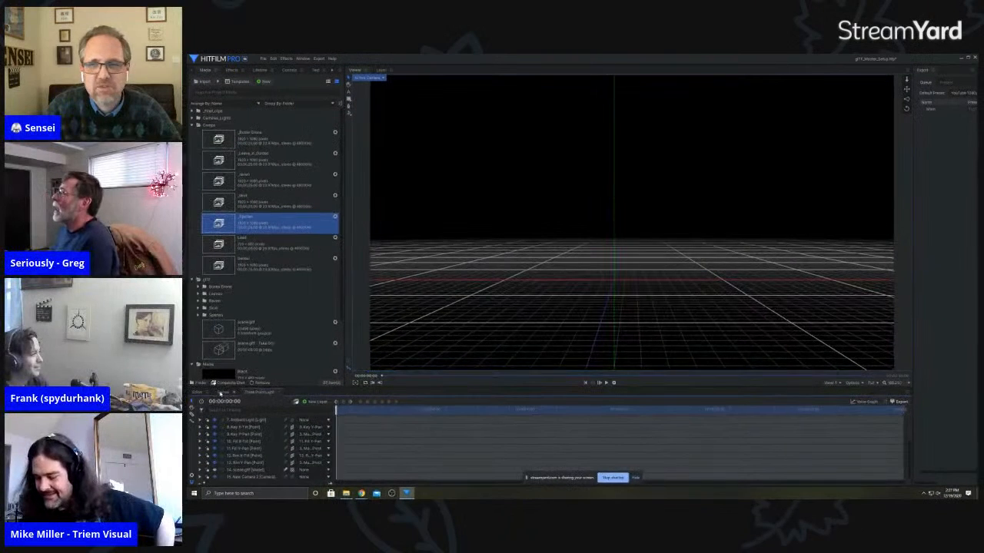
drag(428, 374, 550, 363)
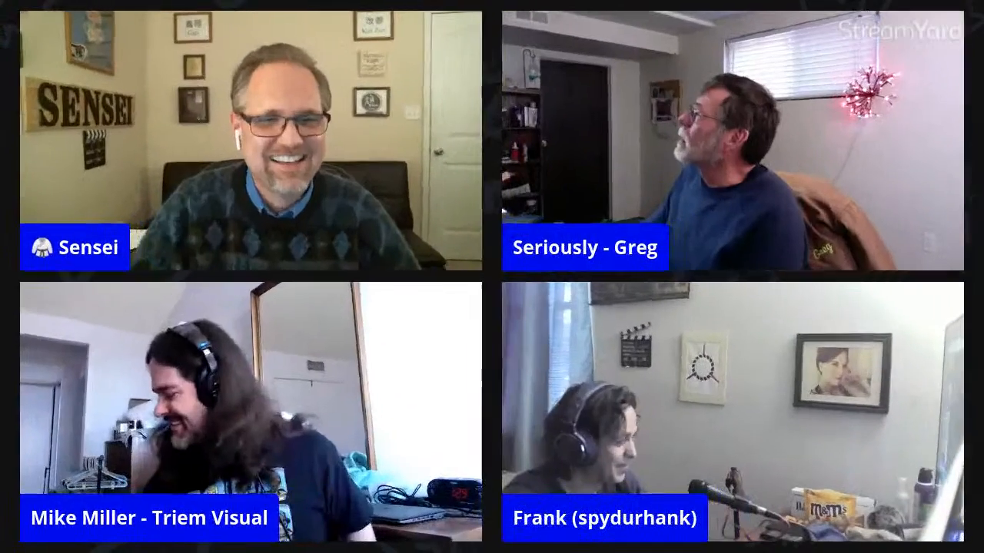